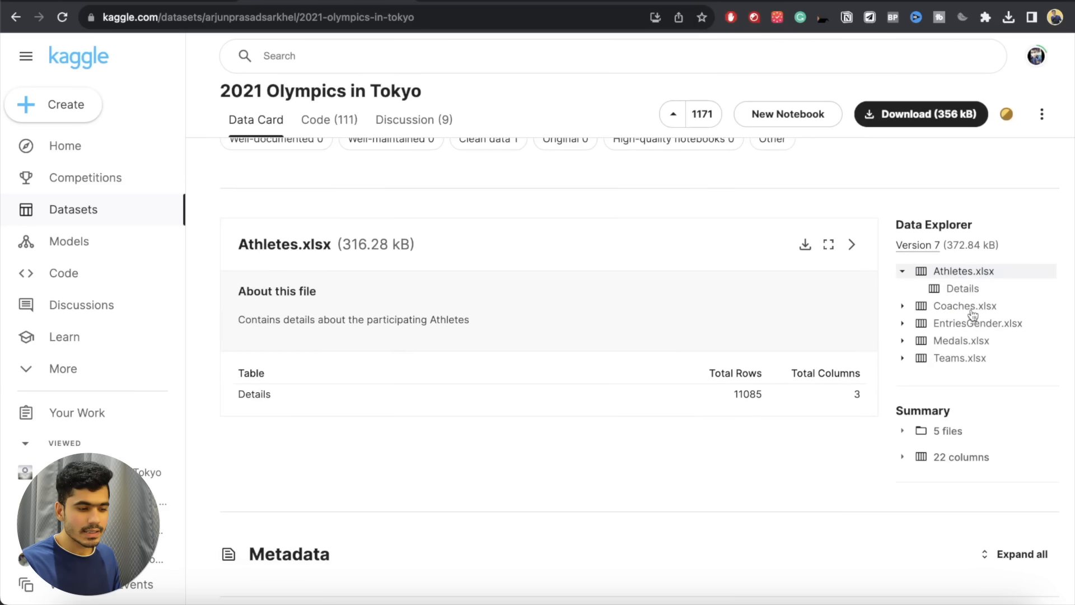
- Review the descriptions of Coaches.xlsx, EntriesGender.xlsx, Medals.xlsx and Teams.xlsx in the dataset's Data Explorer
left_click(973, 308)
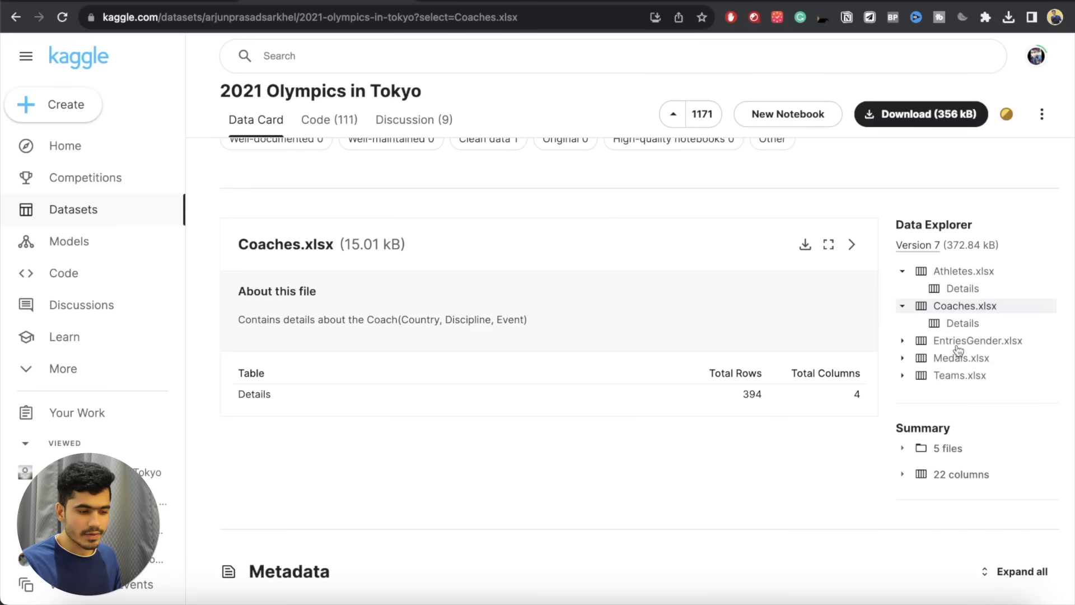
left_click(958, 341)
left_click(960, 376)
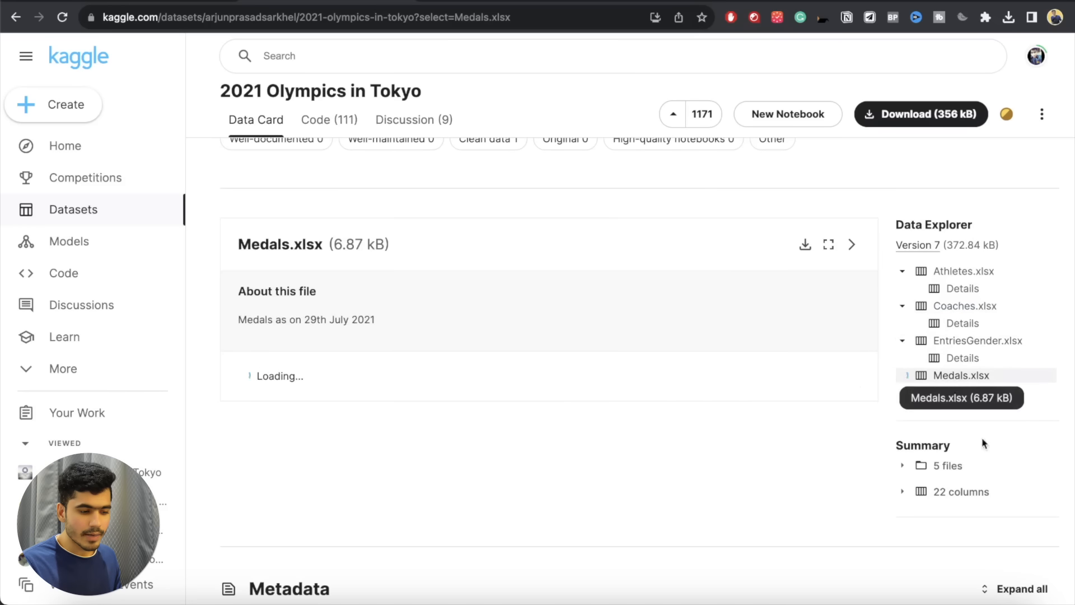
left_click(958, 411)
scroll(801, 342, "up", 10)
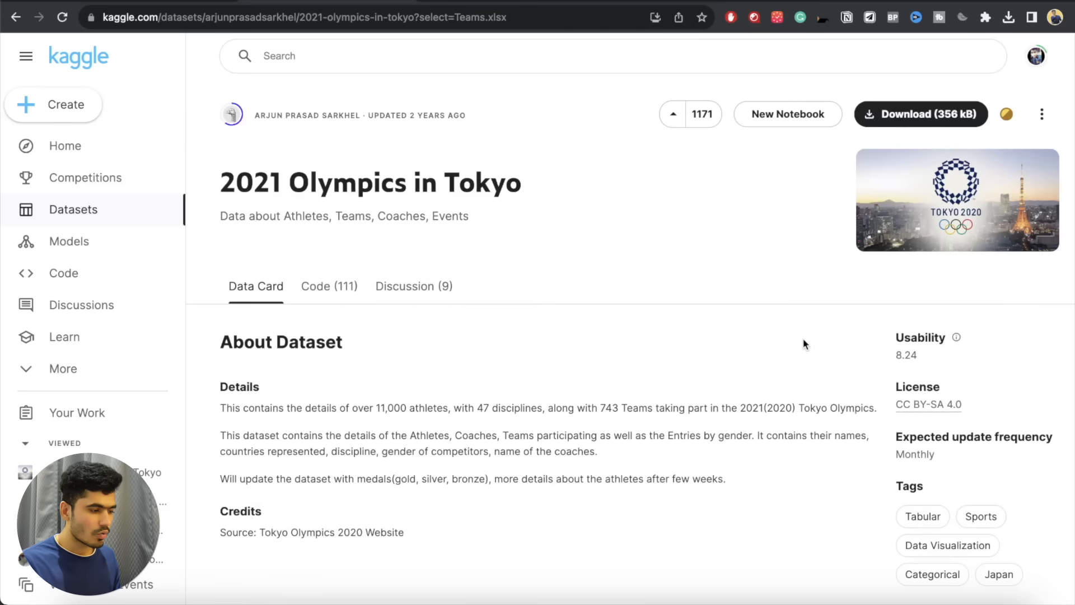
- Download the 2021 Olympics in Tokyo dataset and open Athletes.csv to inspect its PersonName column
left_click(914, 128)
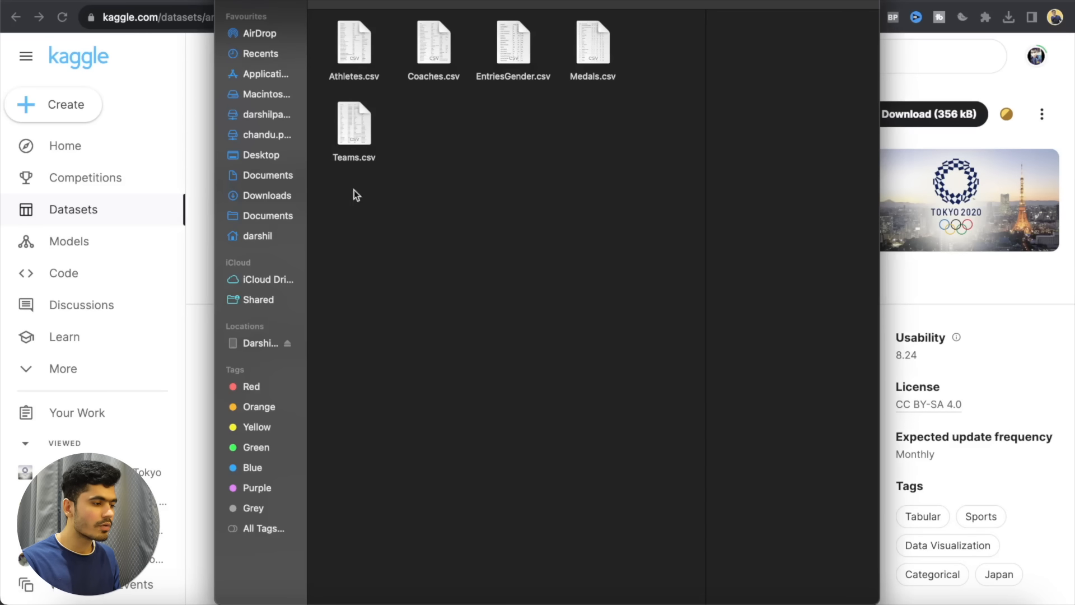
left_click(347, 76)
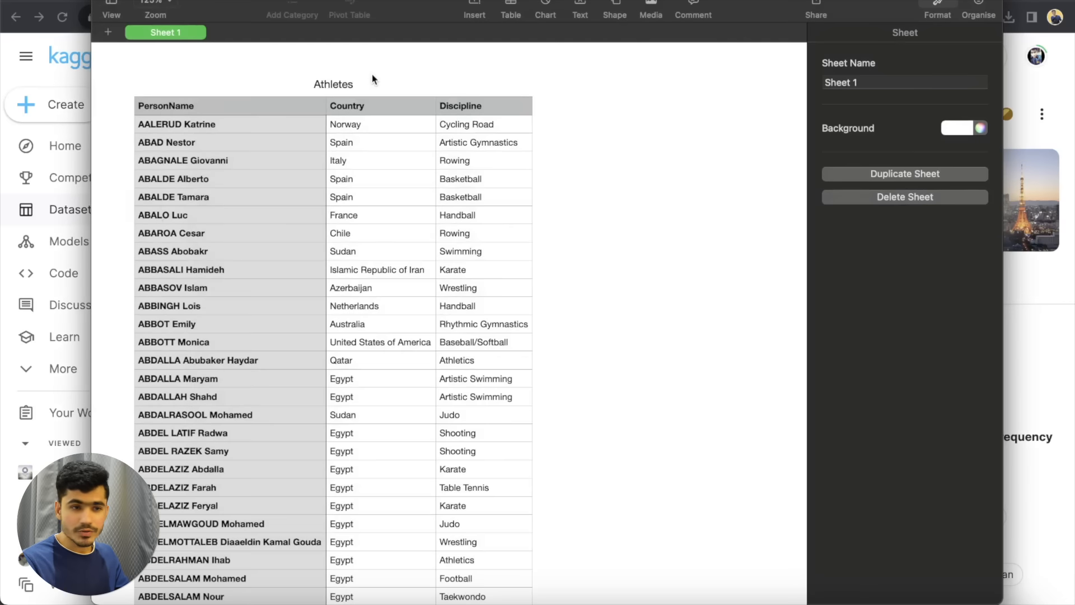
left_click(349, 197)
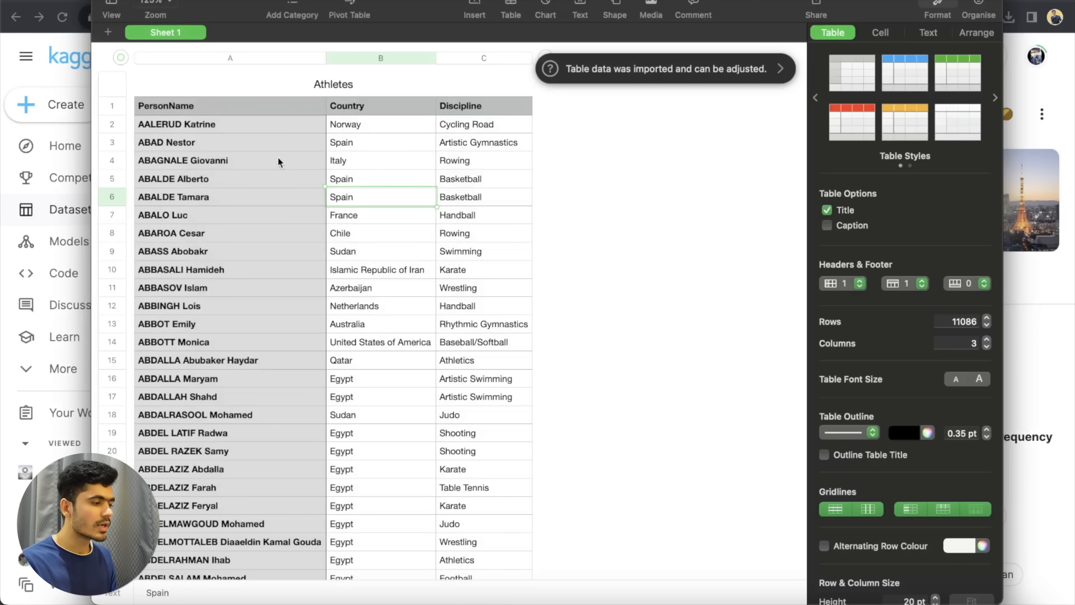
left_click_drag(204, 107, 205, 269)
left_click(204, 254)
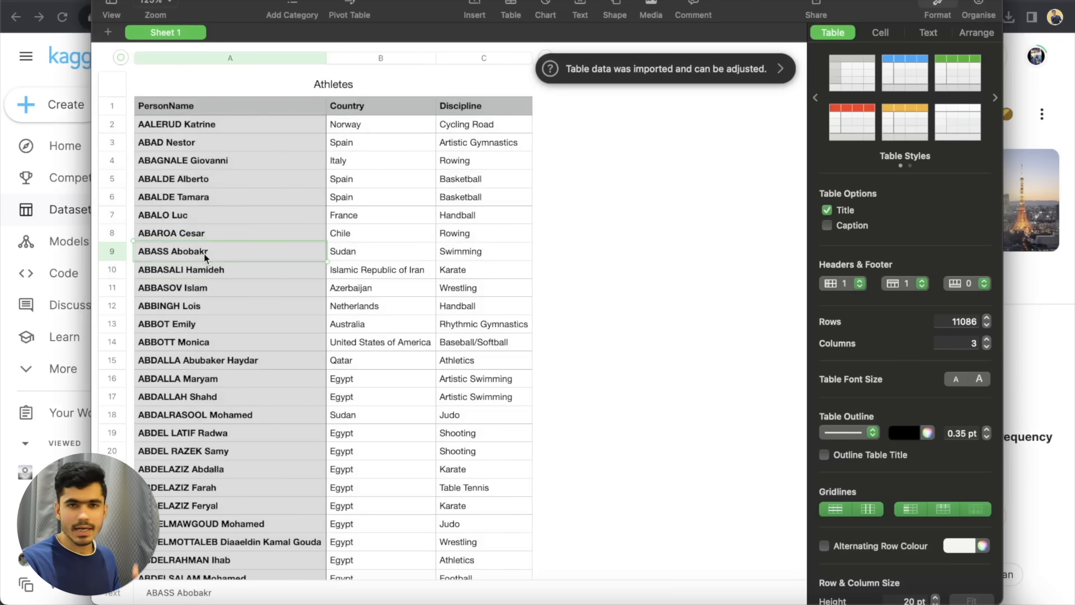
- Examine the Country and Discipline columns of the Athletes table, and close the file
left_click(382, 106)
left_click(387, 197)
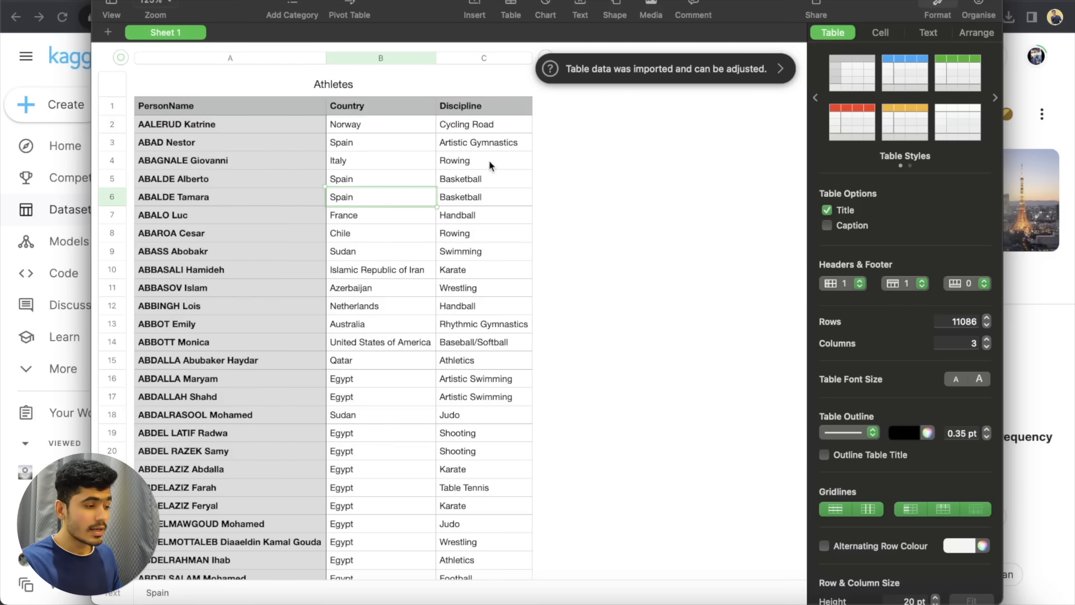
left_click(485, 106)
left_click(480, 197)
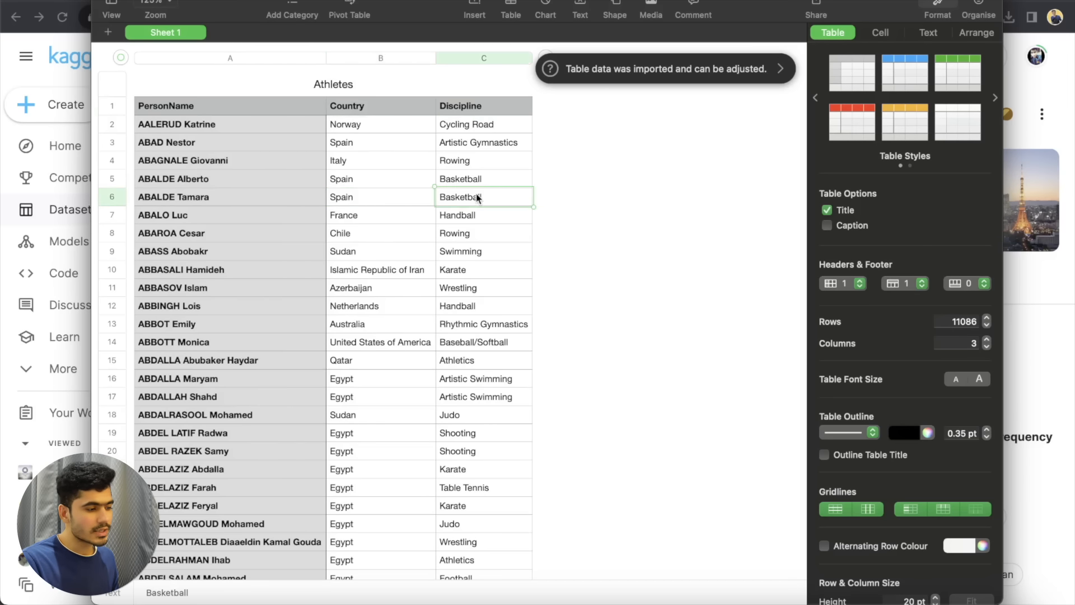
left_click(483, 161)
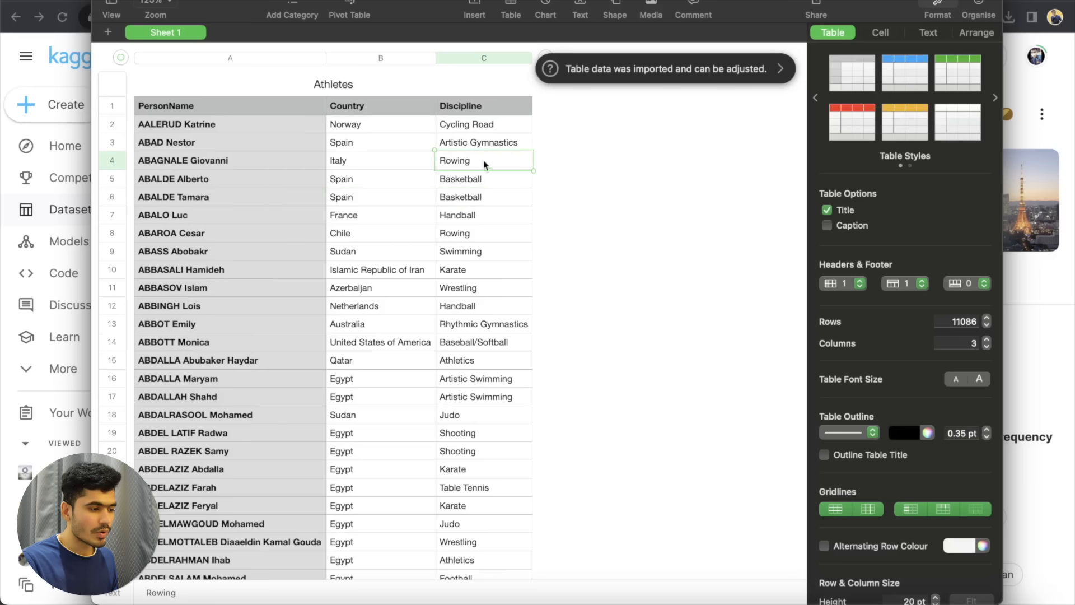
left_click(468, 287)
left_click(481, 271)
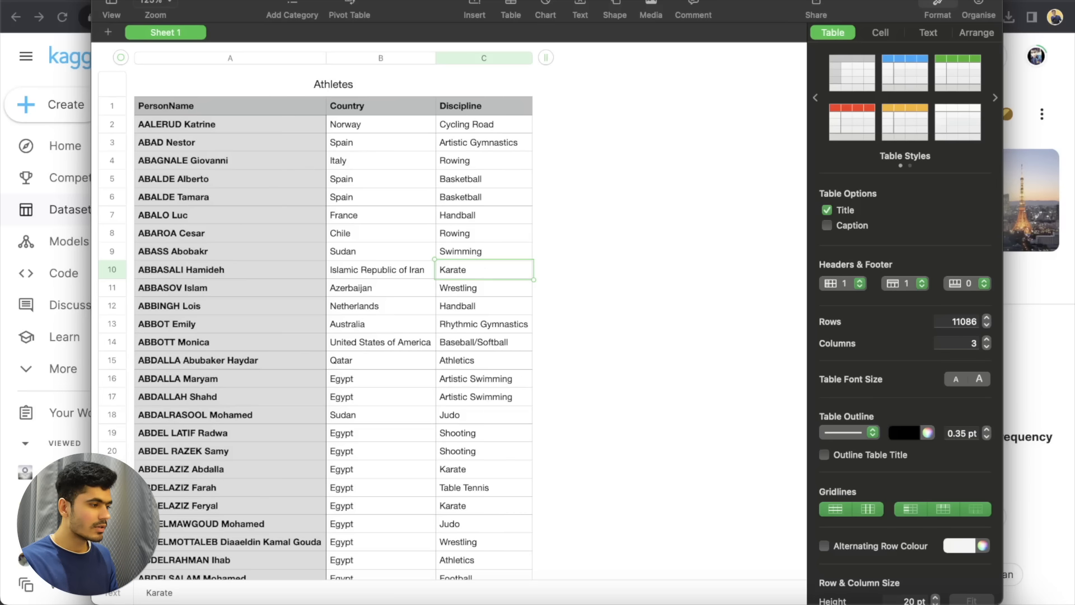
scroll(403, 307, "down", 20)
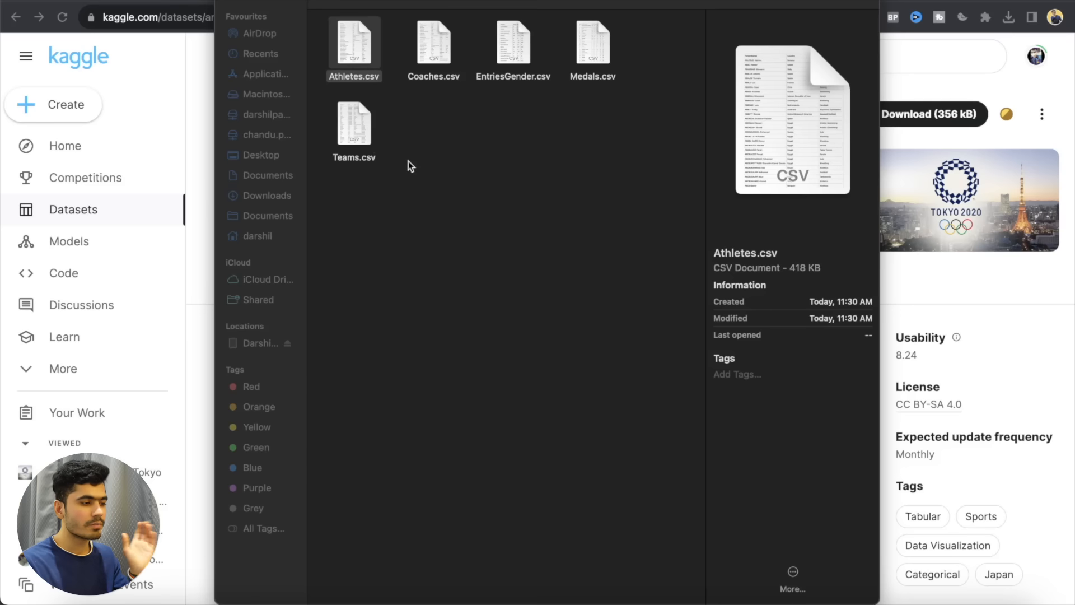
- Open Coaches.csv, examine its Country and Event columns, and close the file
double_click(445, 79)
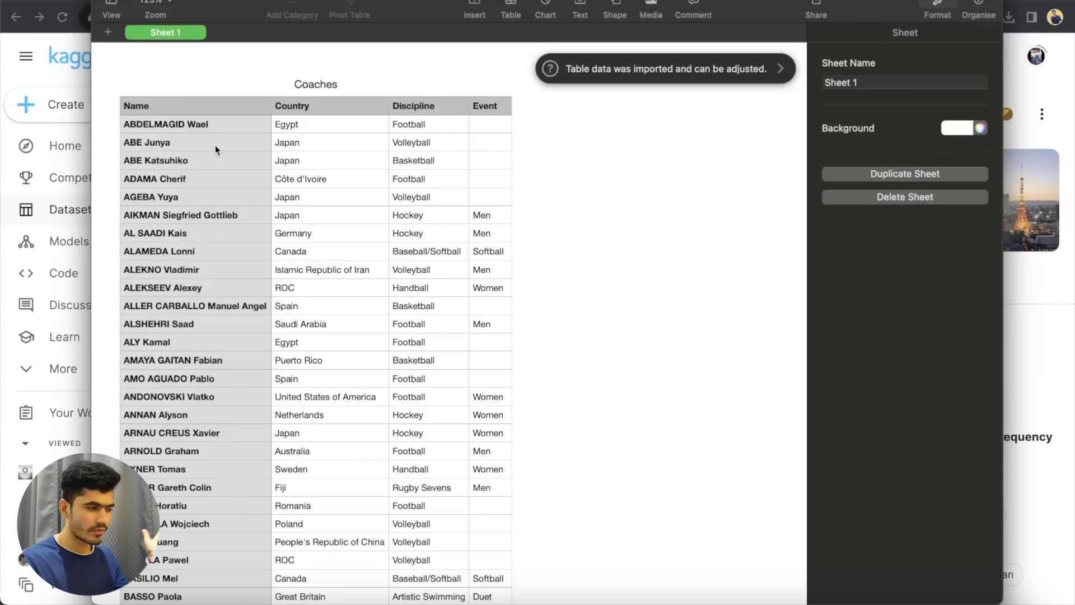
left_click_drag(311, 107, 318, 166)
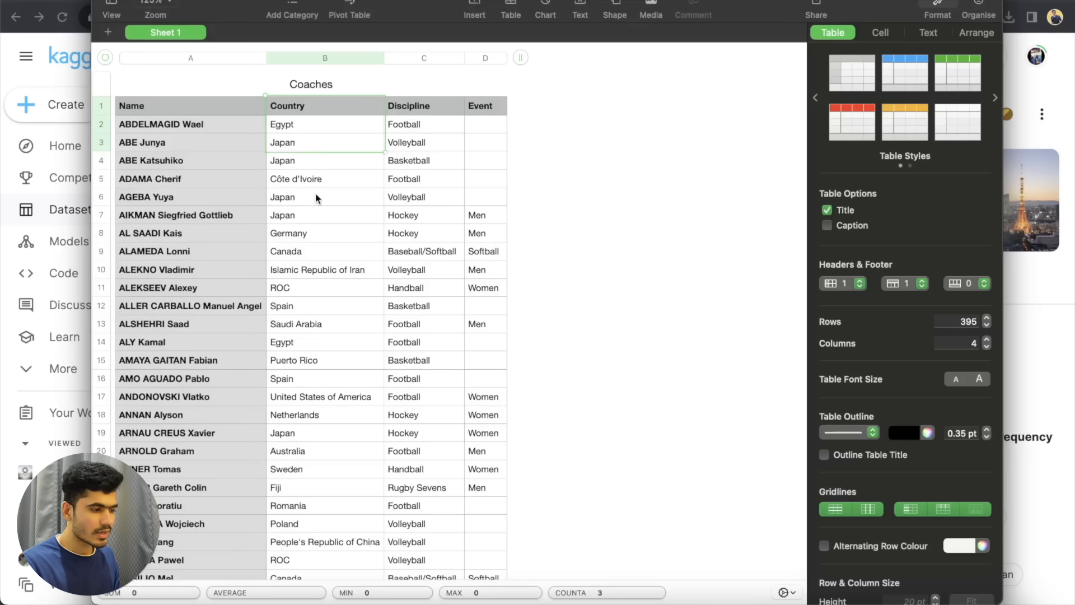
left_click(480, 203)
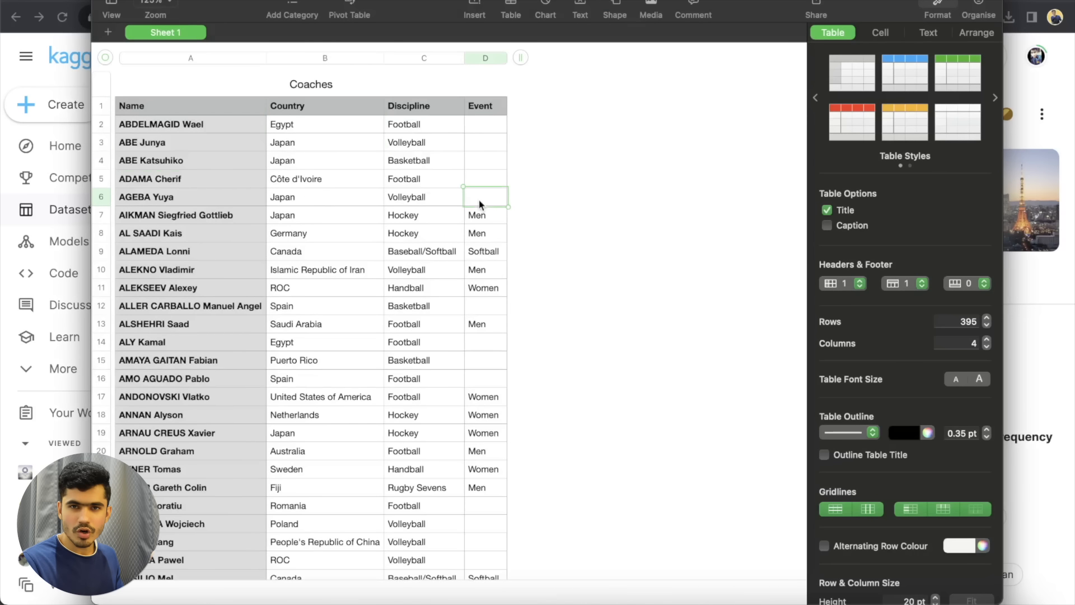
left_click(104, 0)
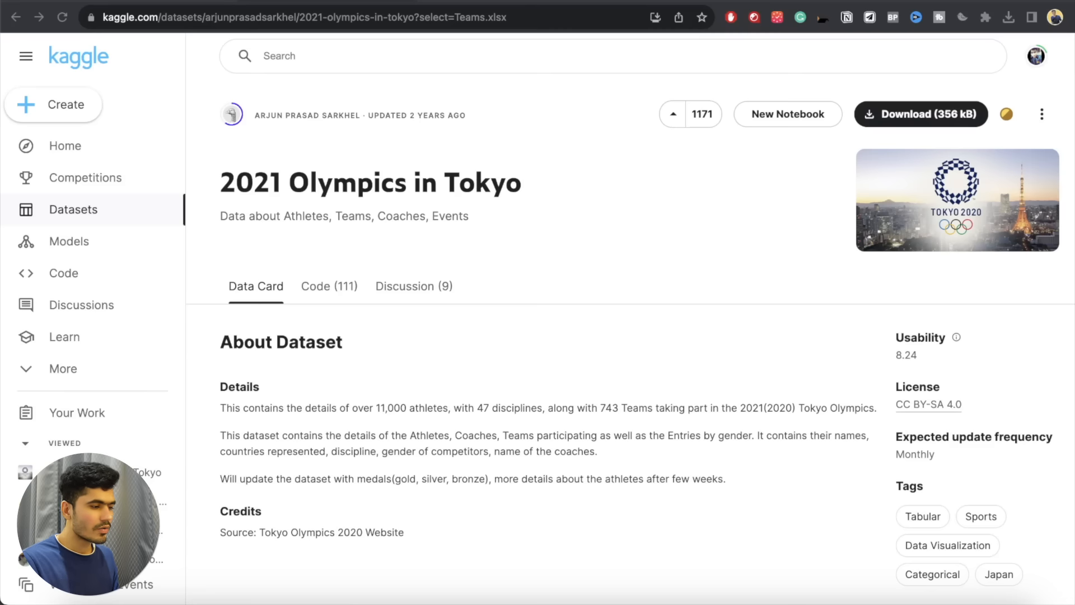
- Open EntriesGender.csv from the dataset folder and examine the Archery row's Female, Male and Total entries
left_click(79, 604)
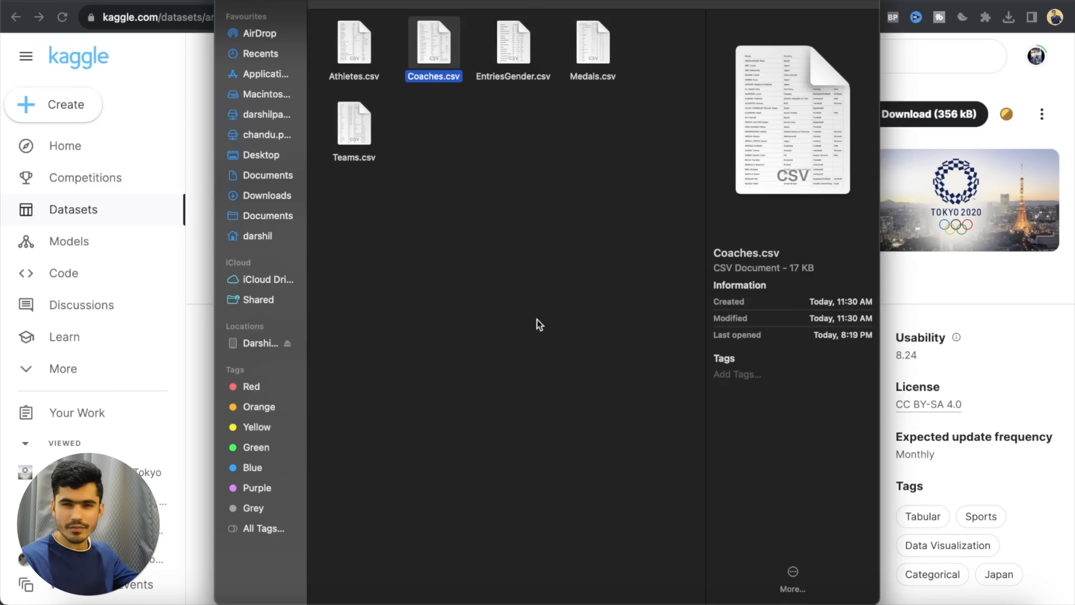
left_click(517, 40)
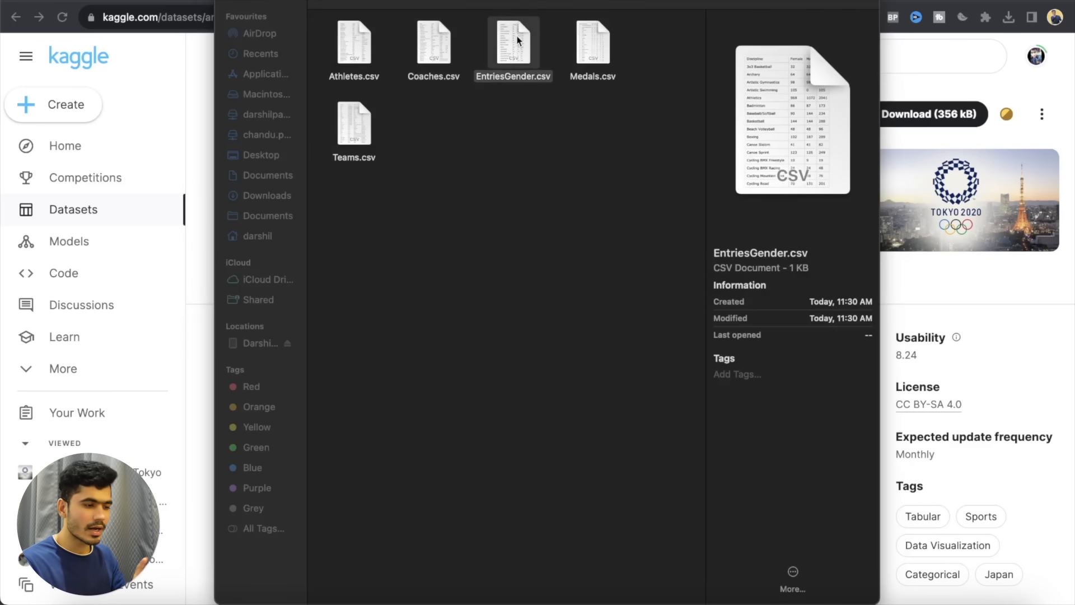
double_click(517, 40)
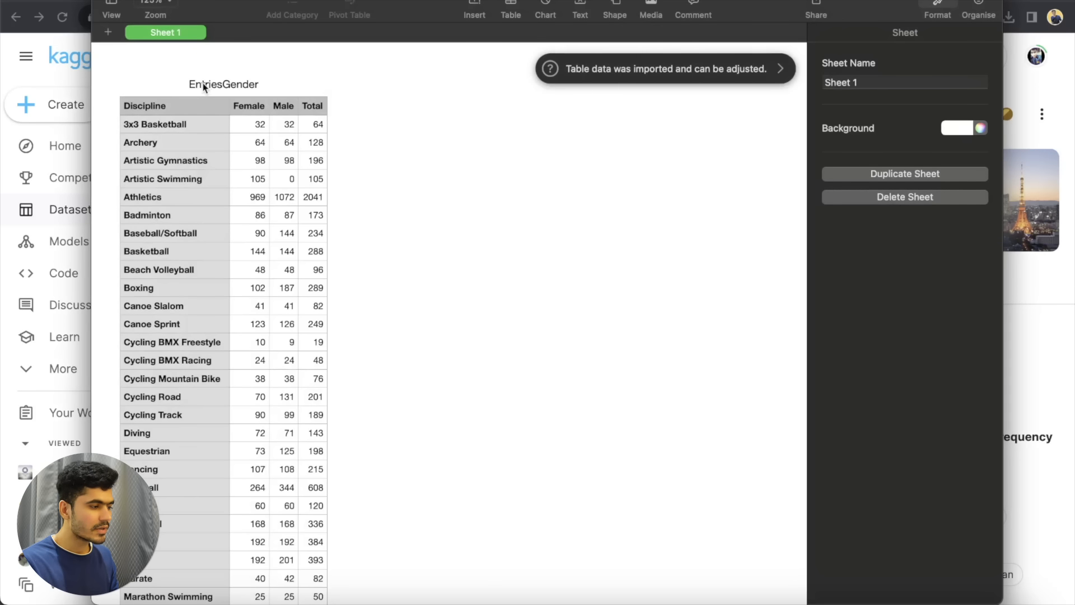
left_click(217, 83)
left_click(175, 105)
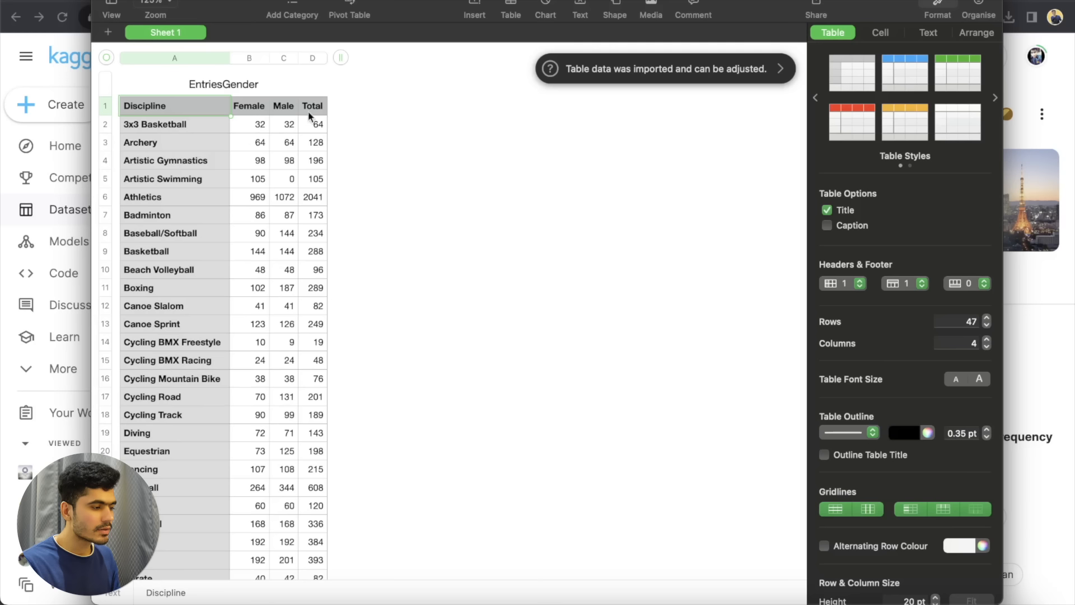
left_click(185, 130)
left_click(176, 148)
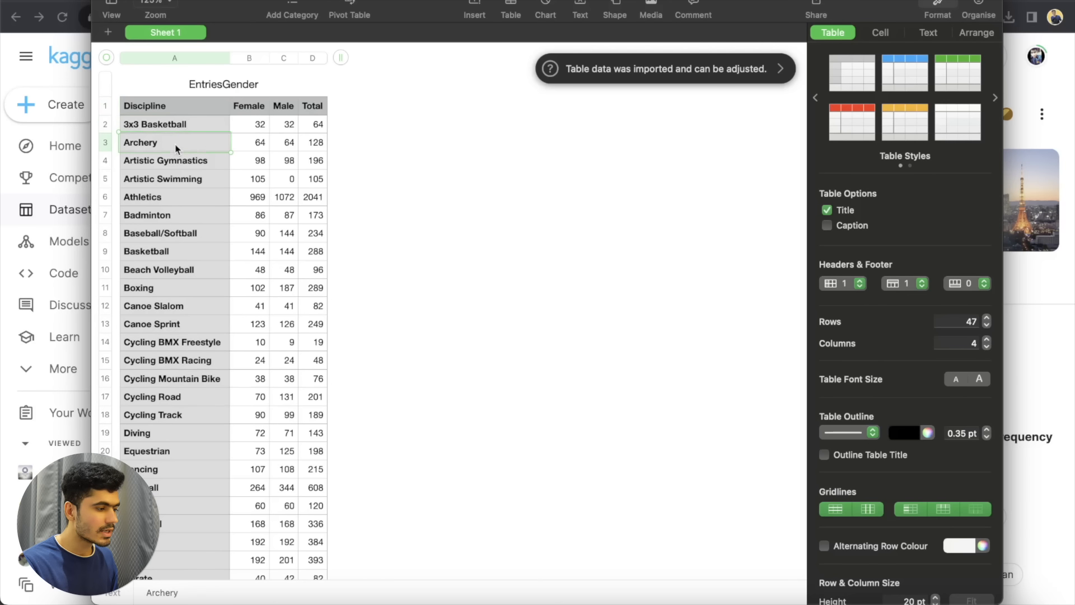
left_click(257, 145)
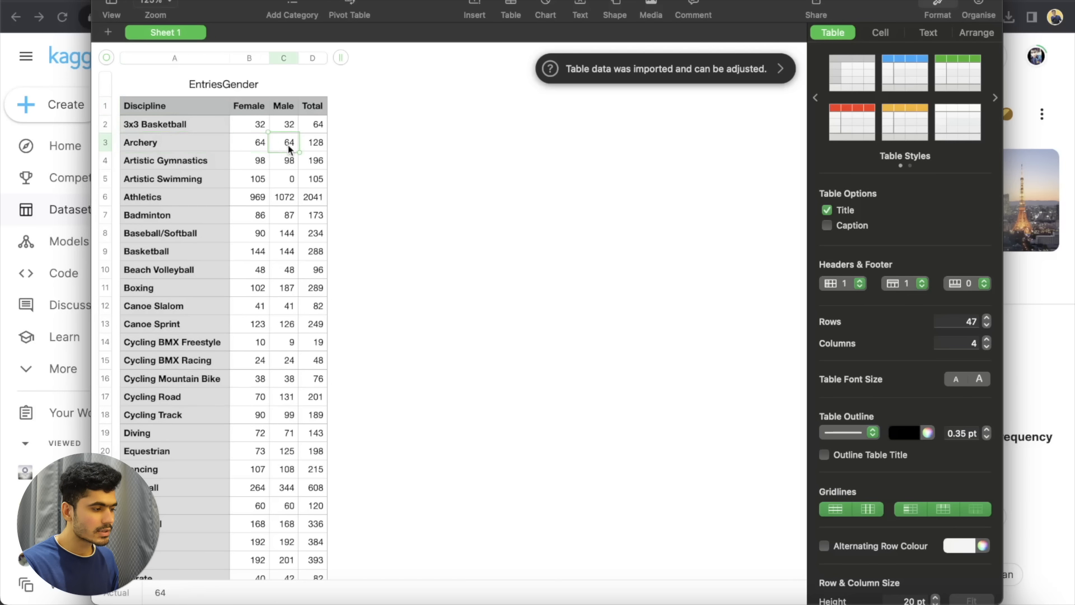
left_click(316, 144)
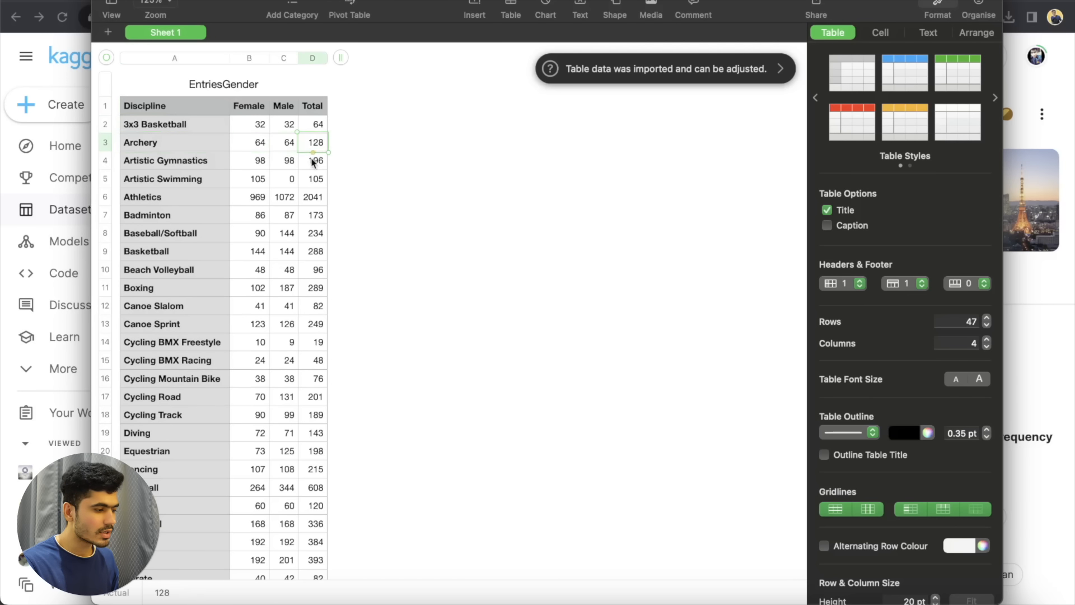
- Examine the Badminton row and the remaining disciplines in the EntriesGender table, and close the file
left_click(174, 218)
left_click(267, 220)
left_click(292, 222)
left_click(320, 223)
scroll(300, 247, "down", 5)
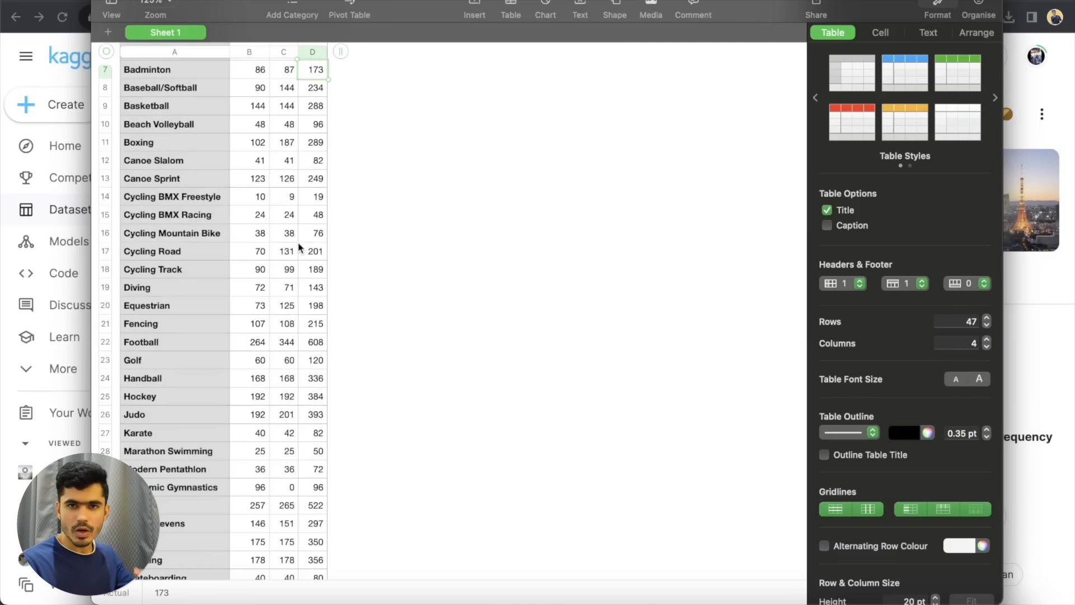
scroll(300, 247, "up", 5)
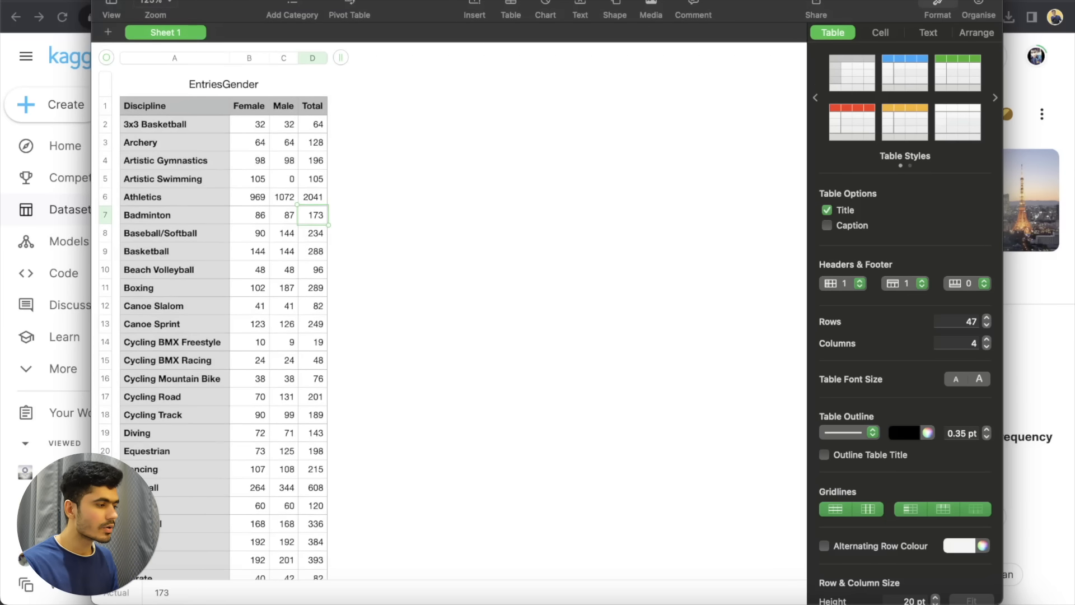
key("super+w")
- Open Medals.csv, examine the countries' medal figures and the Rank by Total column, and close the file
double_click(592, 44)
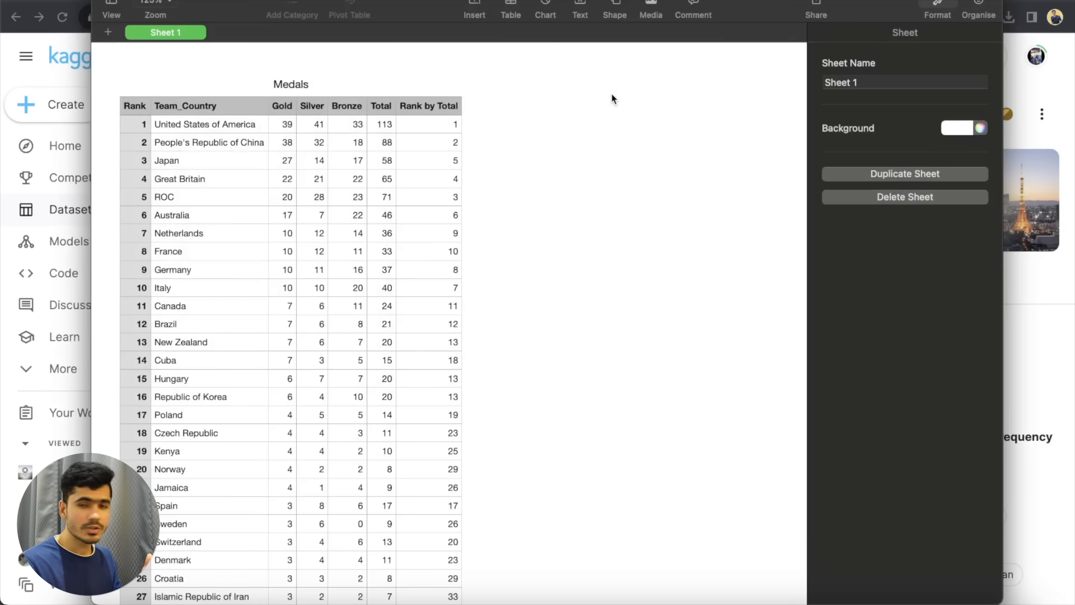
left_click(208, 127)
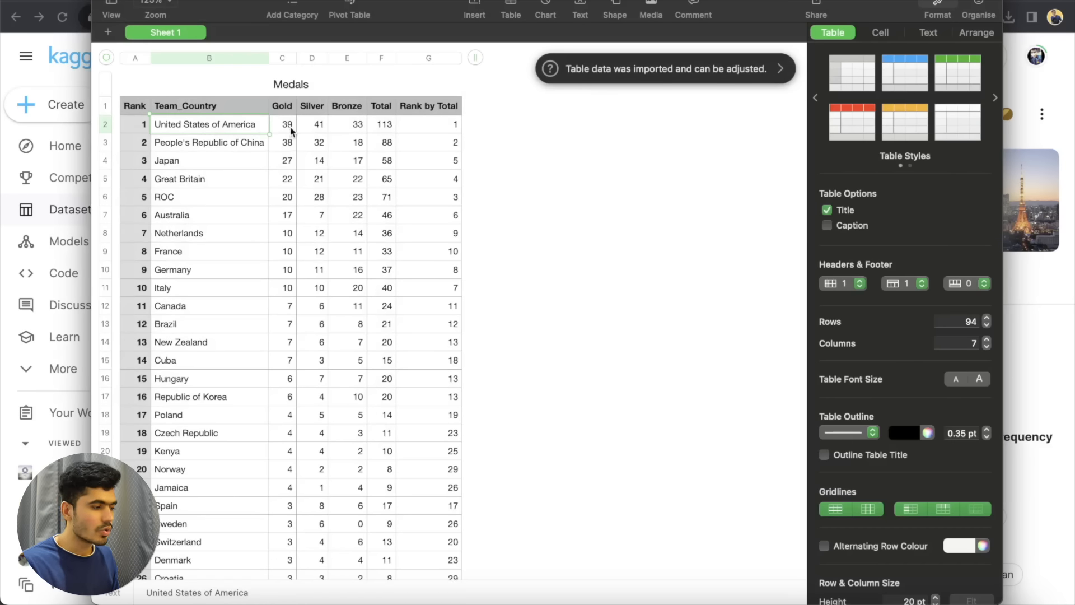
left_click_drag(444, 127, 460, 348)
left_click(458, 238)
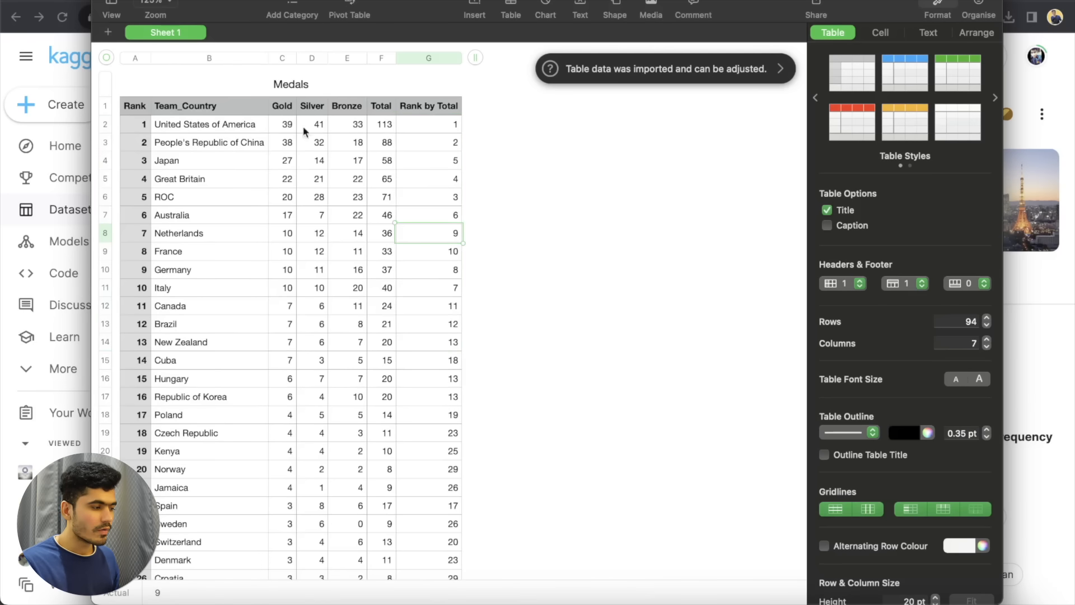
left_click(447, 128)
left_click_drag(235, 144, 365, 146)
left_click(200, 180)
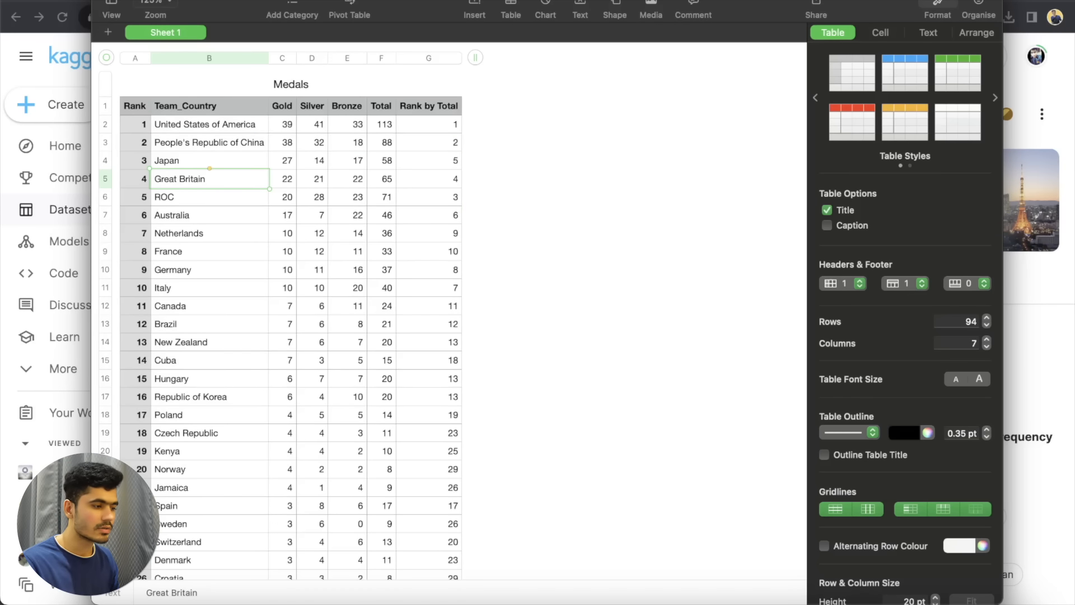
left_click(104, 1)
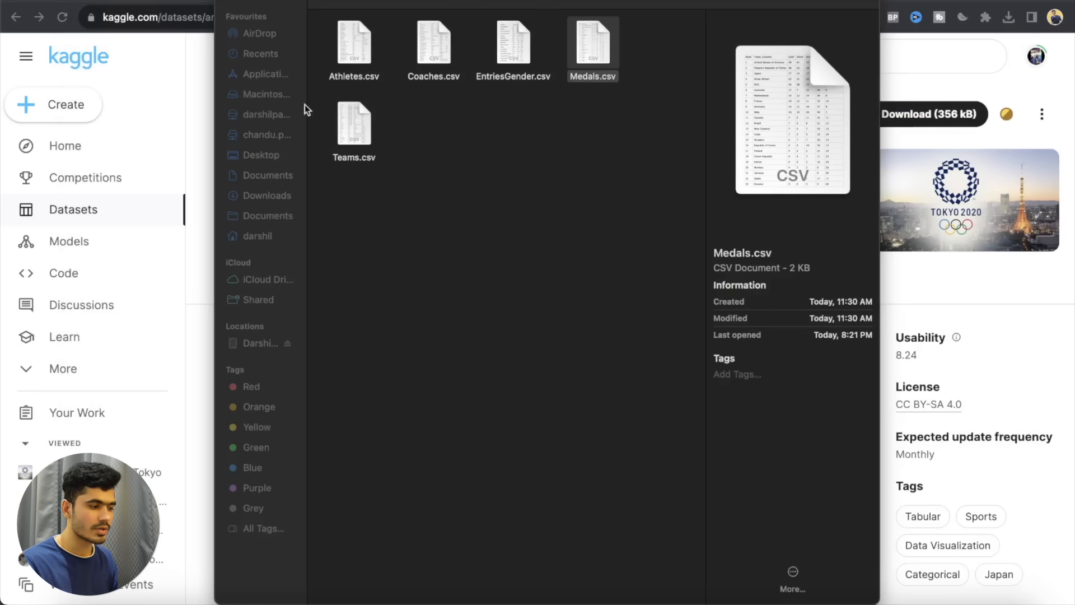
- Open Teams.csv, examine its TeamName, Discipline, Country and Event columns, and return to the dataset folder with nothing selected
left_click(347, 120)
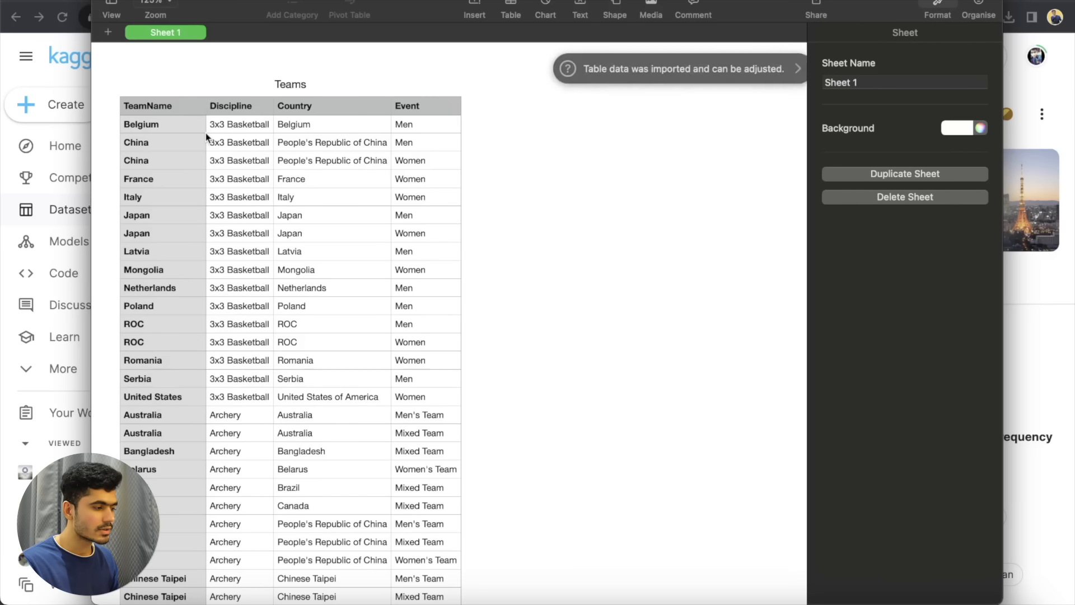
left_click_drag(174, 125, 178, 250)
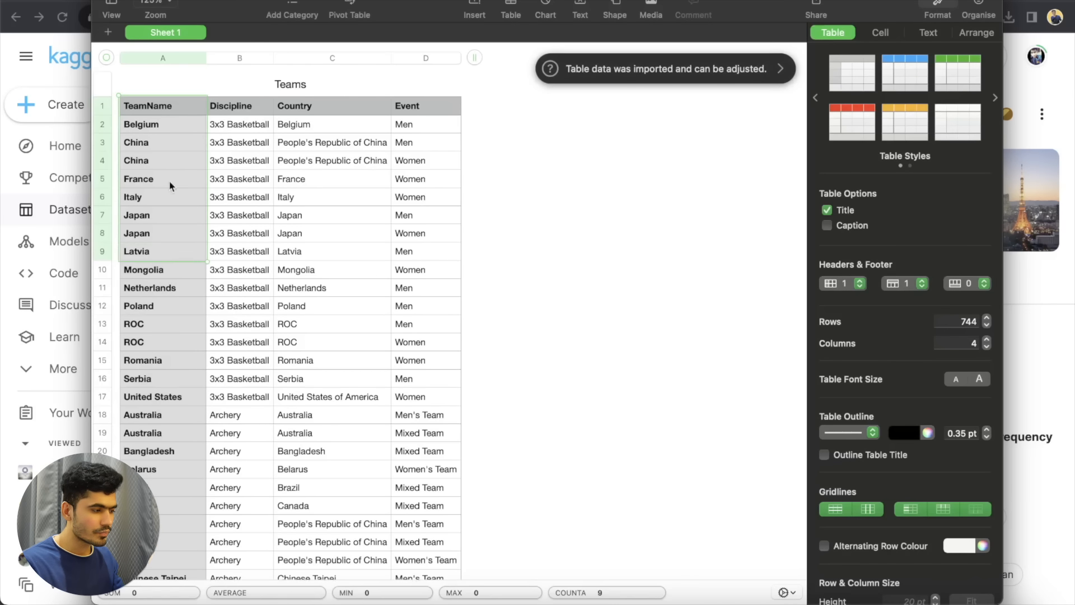
left_click(174, 161)
left_click_drag(224, 131, 242, 398)
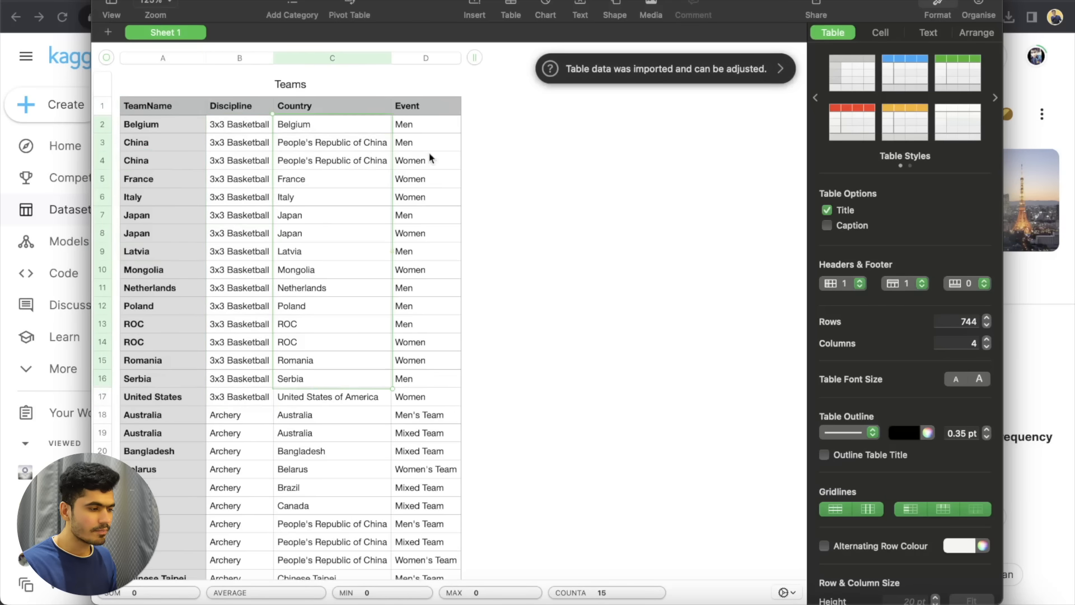
left_click_drag(425, 124, 426, 349)
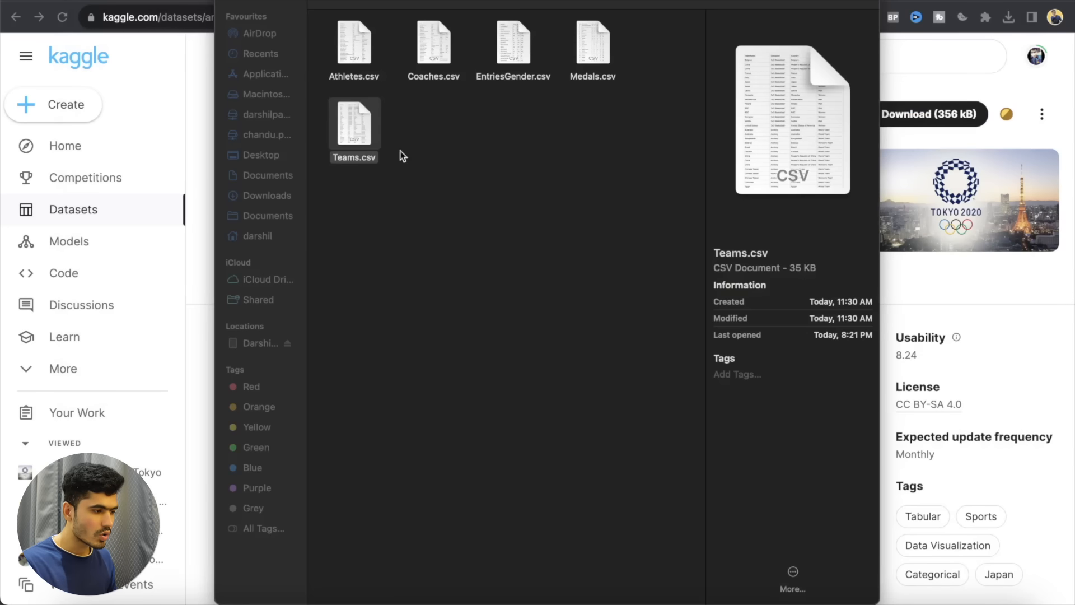
left_click(460, 219)
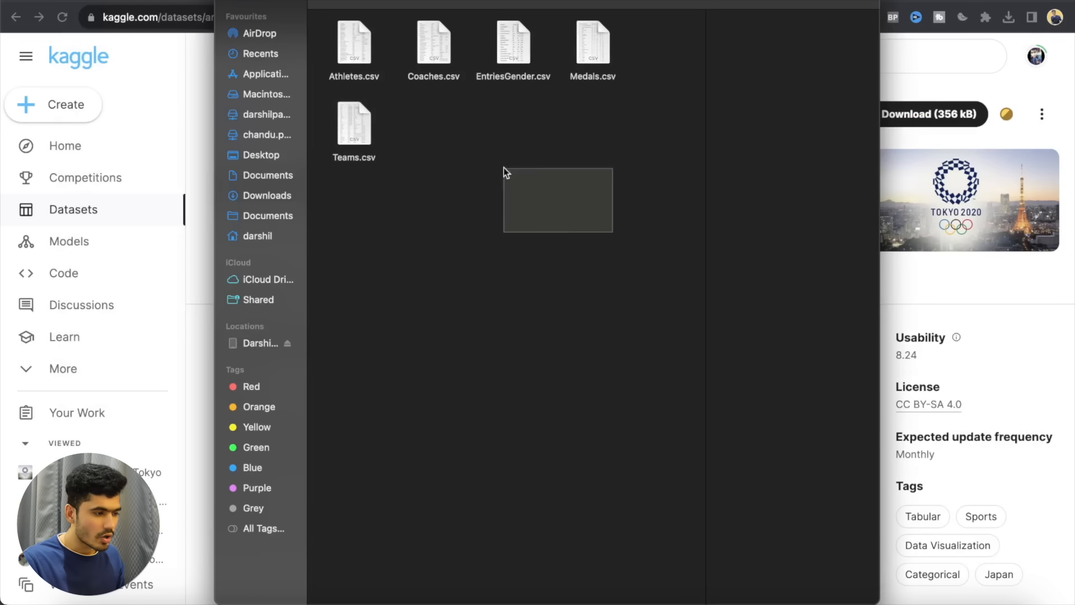
- Switch to the tokyo-olympic-azure-data-engineering-project repository on GitHub, examine the CSV files in its data folder, and return to the repository's main page
key("super+a")
left_click(1029, 327)
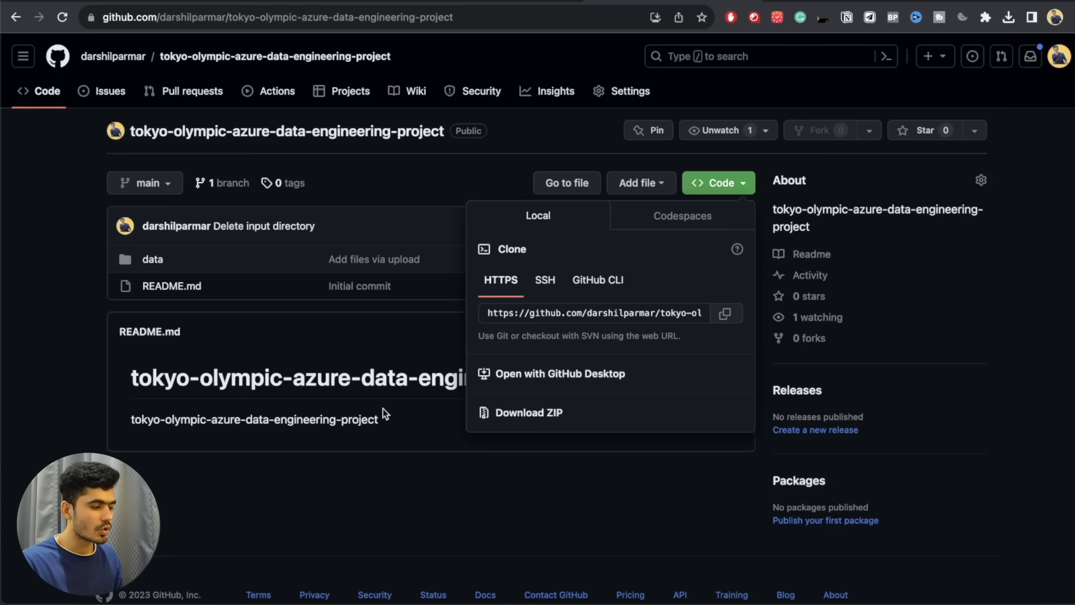
left_click(377, 462)
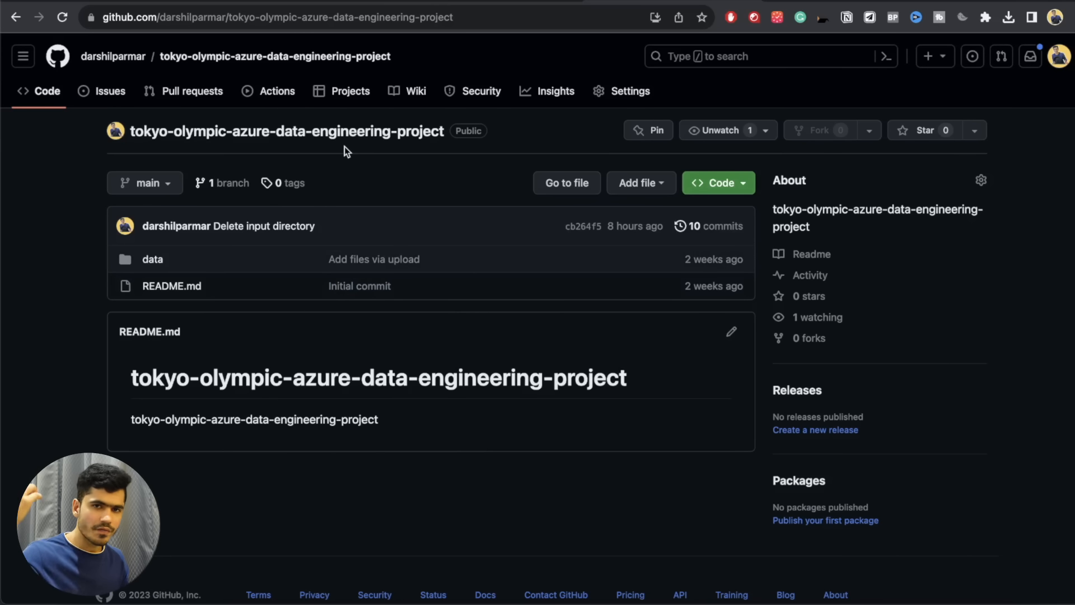
left_click(159, 261)
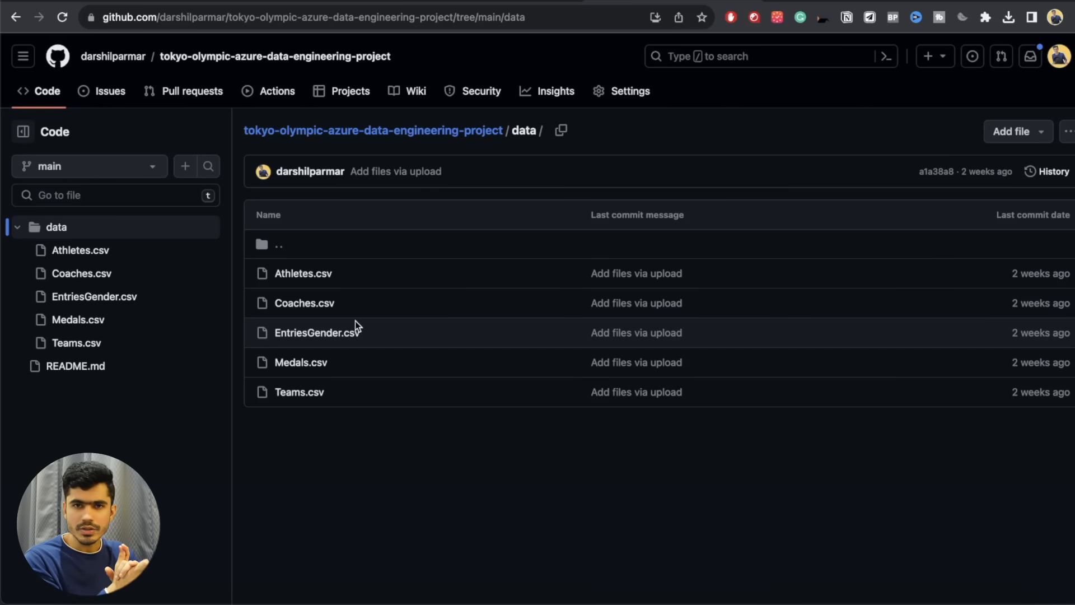
left_click(67, 91)
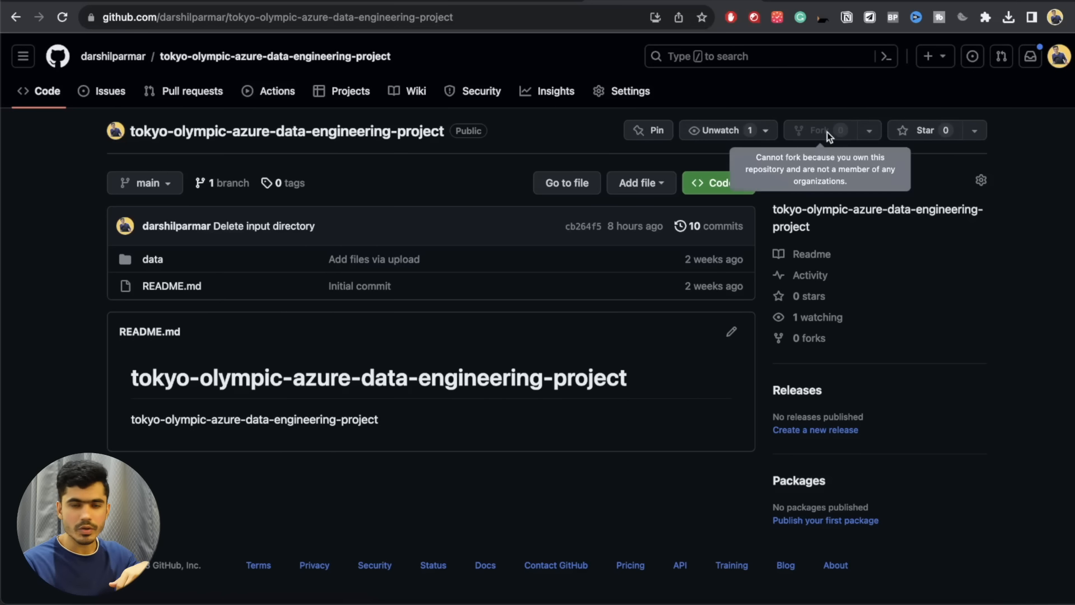
- Examine the repository's clone and Download ZIP options, and return to the 2021 Olympics in Tokyo dataset page on Kaggle
left_click(719, 183)
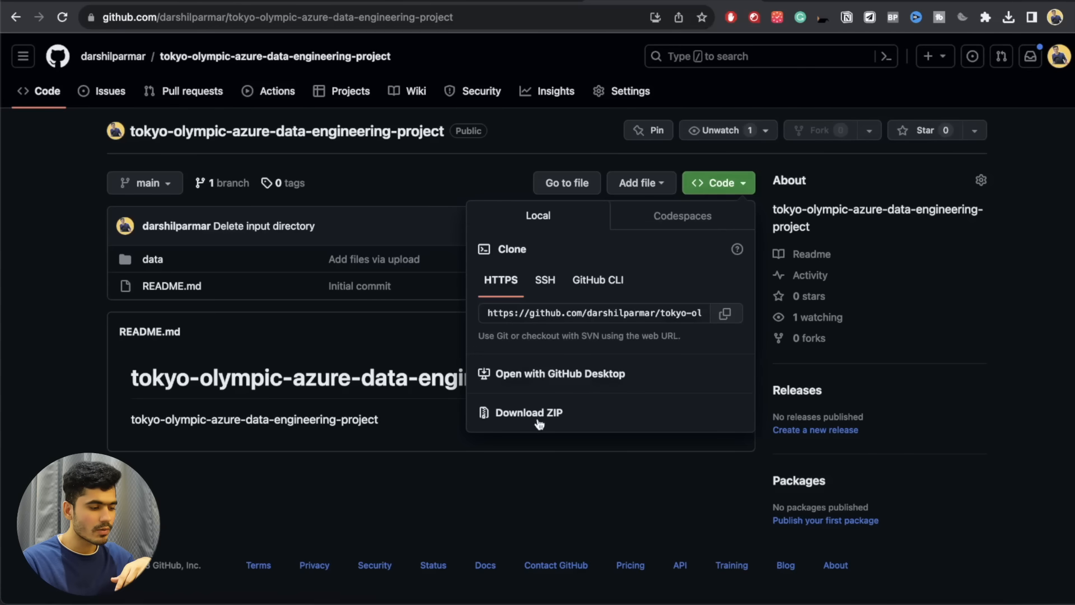
left_click(553, 468)
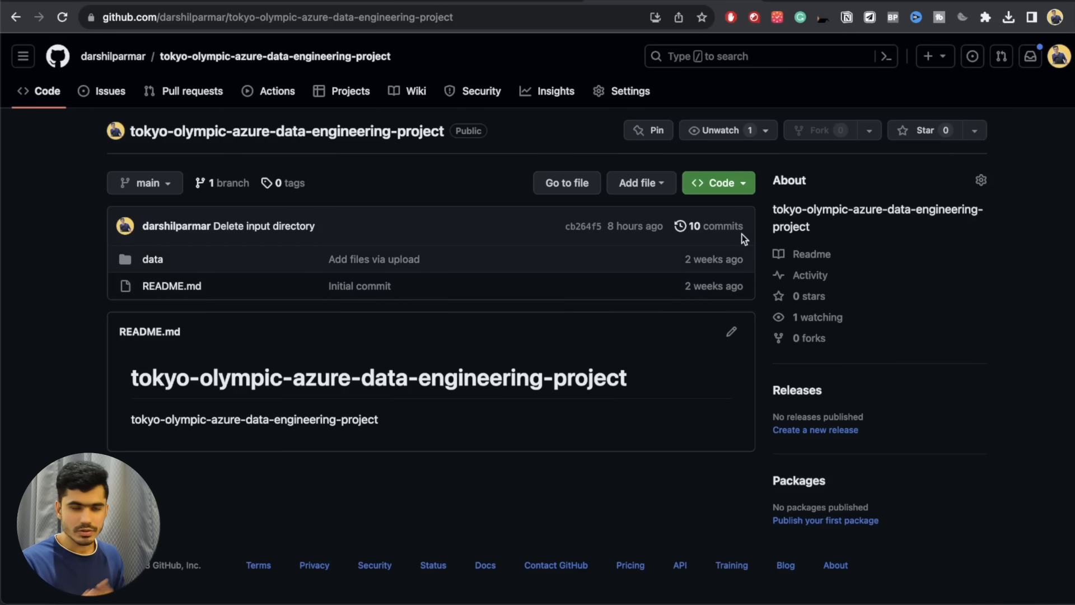
left_click(731, 184)
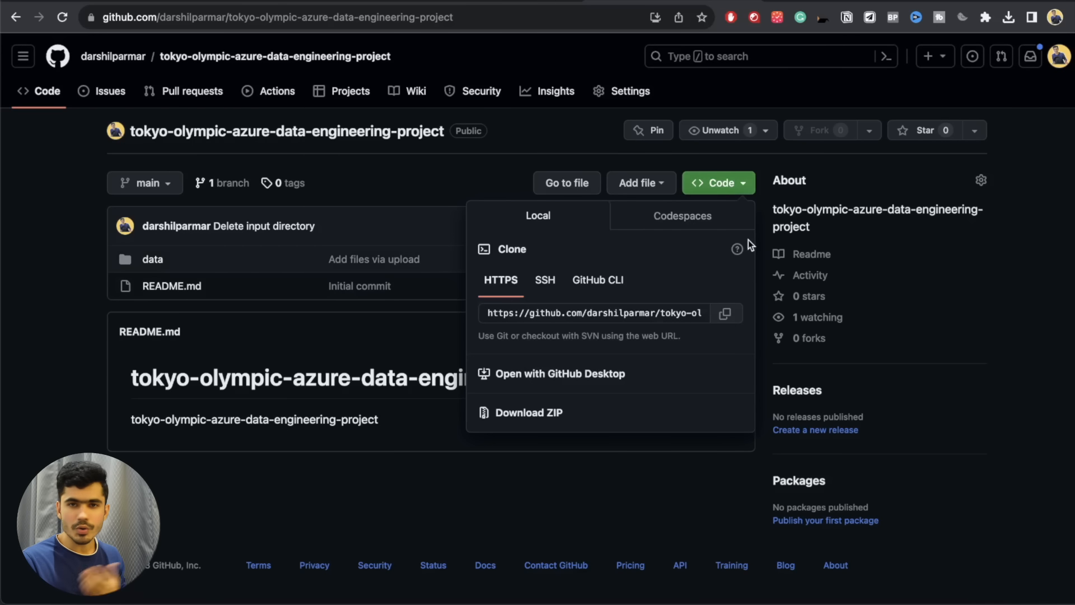
left_click(515, 455)
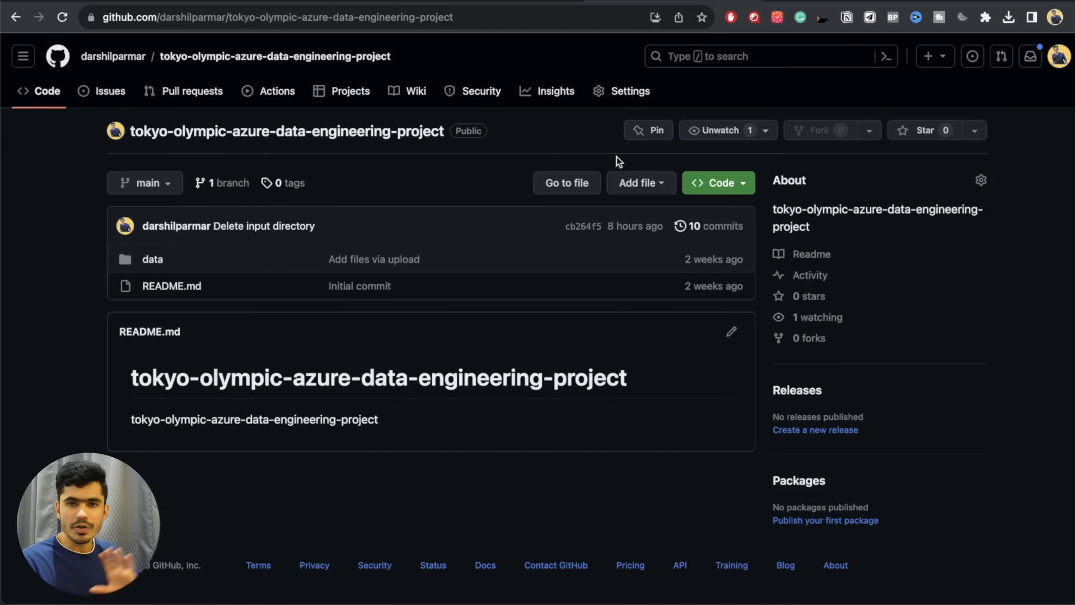
left_click(361, 1)
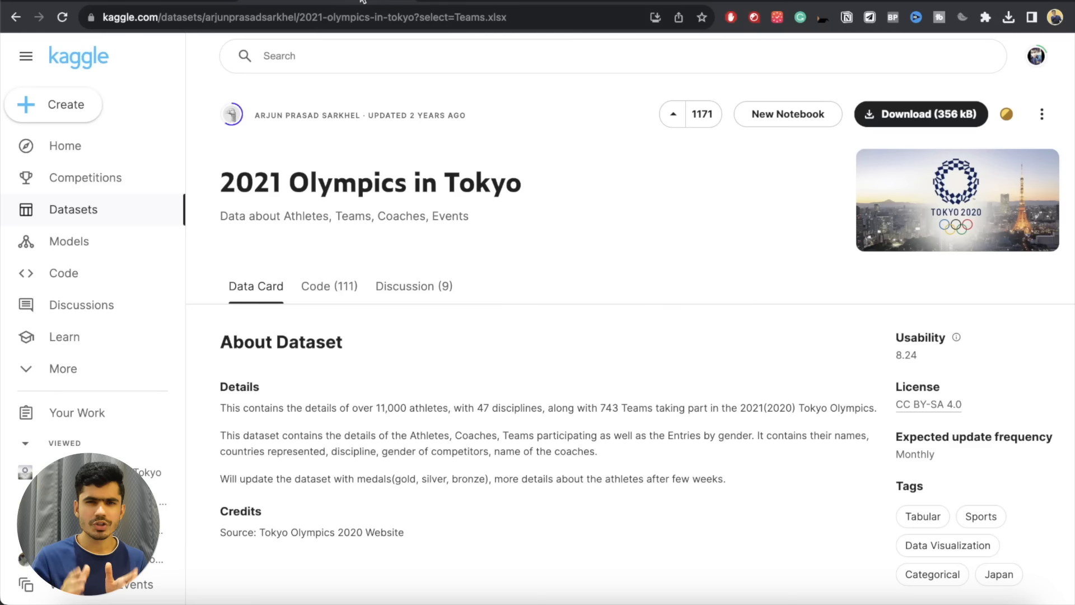
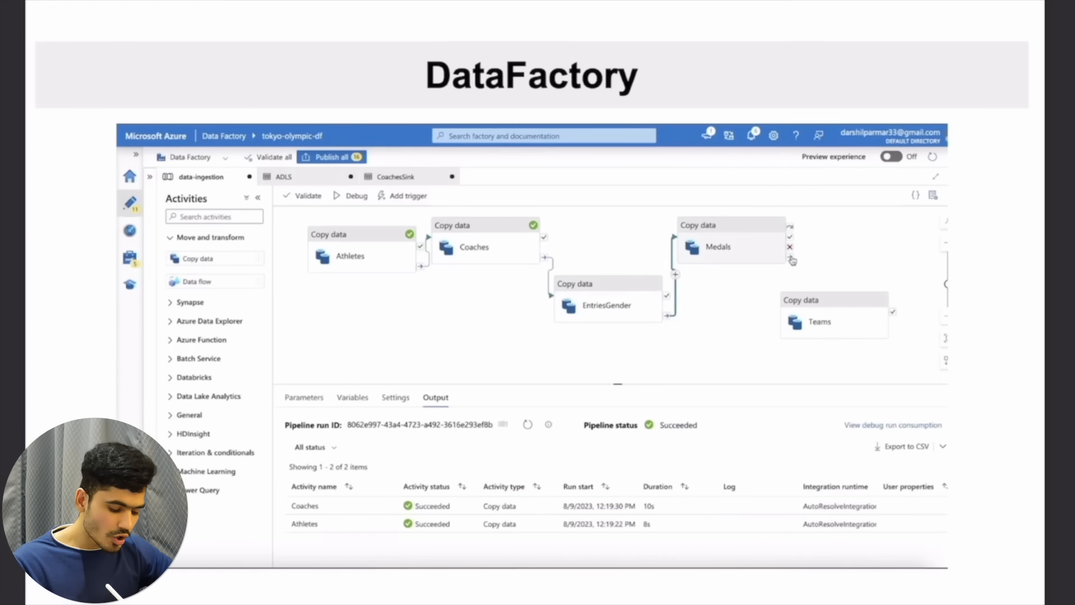
left_click_drag(154, 338, 186, 305)
left_click_drag(170, 401, 210, 372)
mouse_move(155, 256)
left_mouse_down()
mouse_move(142, 374)
mouse_move(151, 429)
left_mouse_up()
left_click_drag(167, 240, 268, 330)
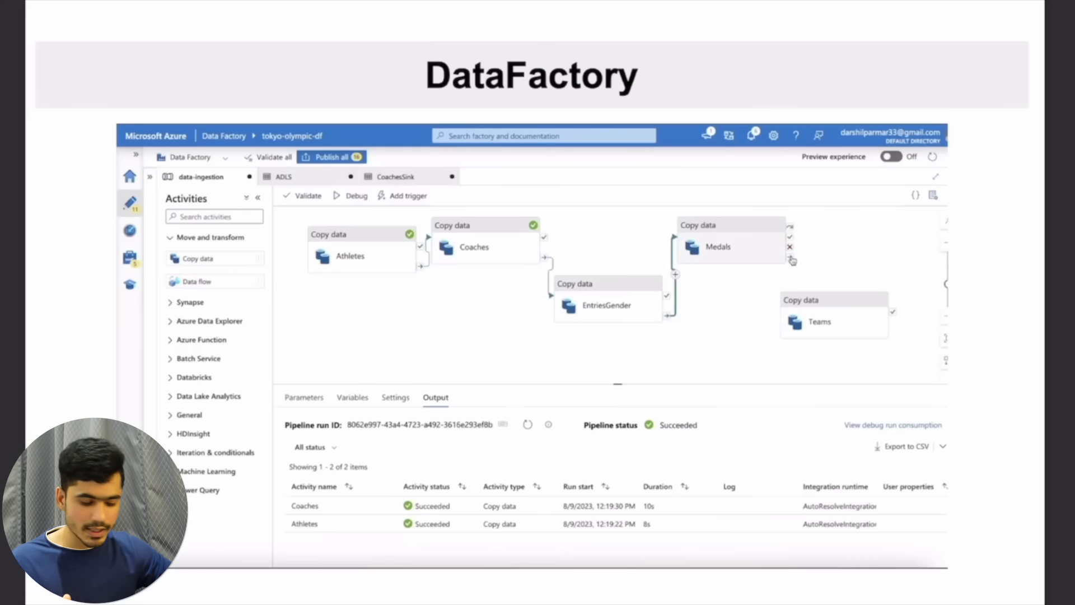
scroll(535, 302, "down", 10)
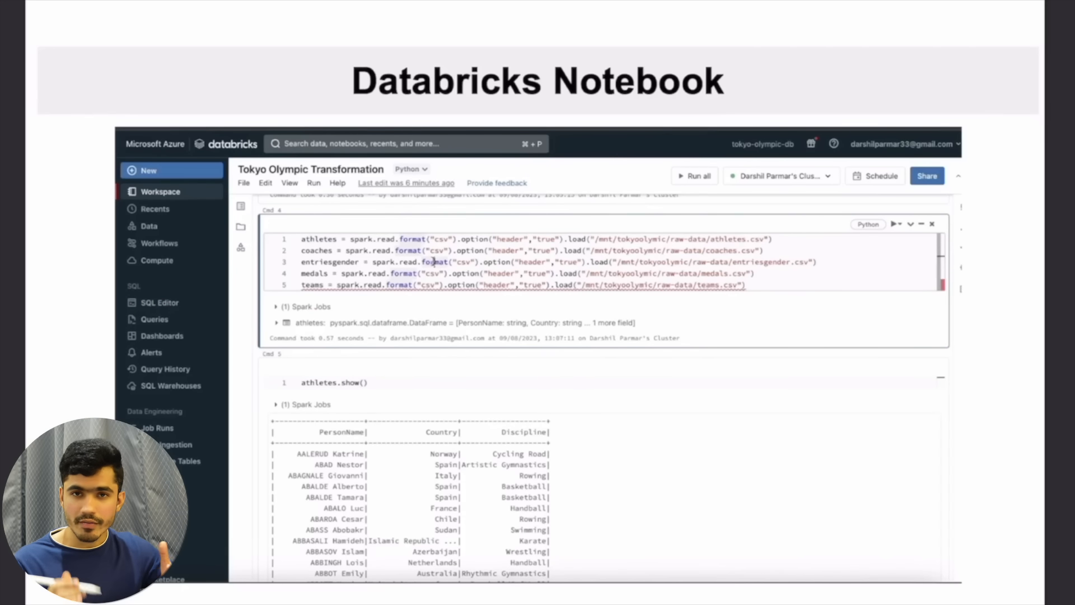
key("Right")
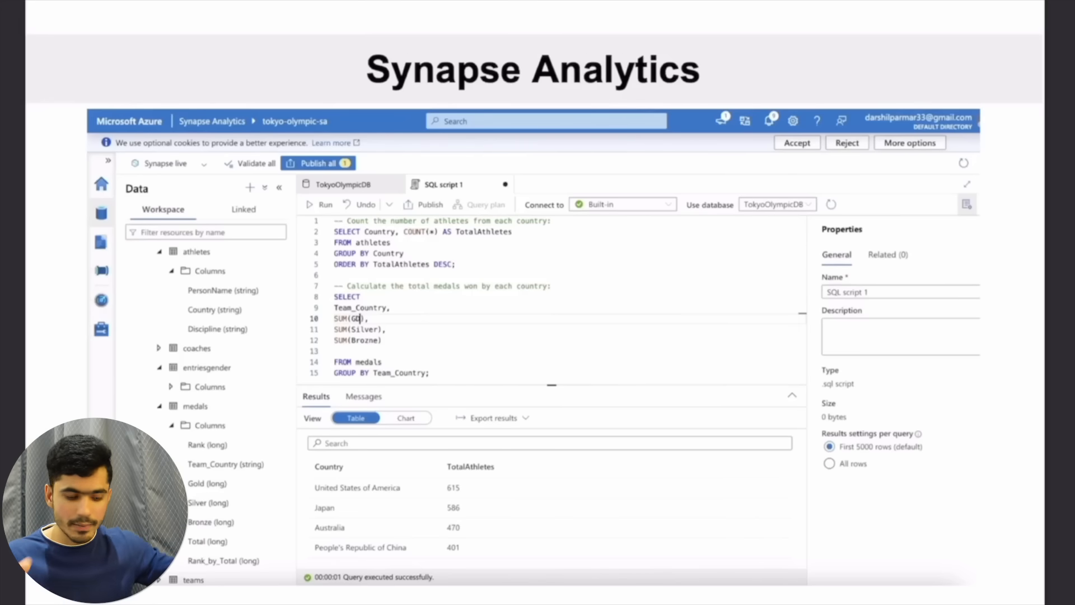
scroll(535, 303, "up", 15)
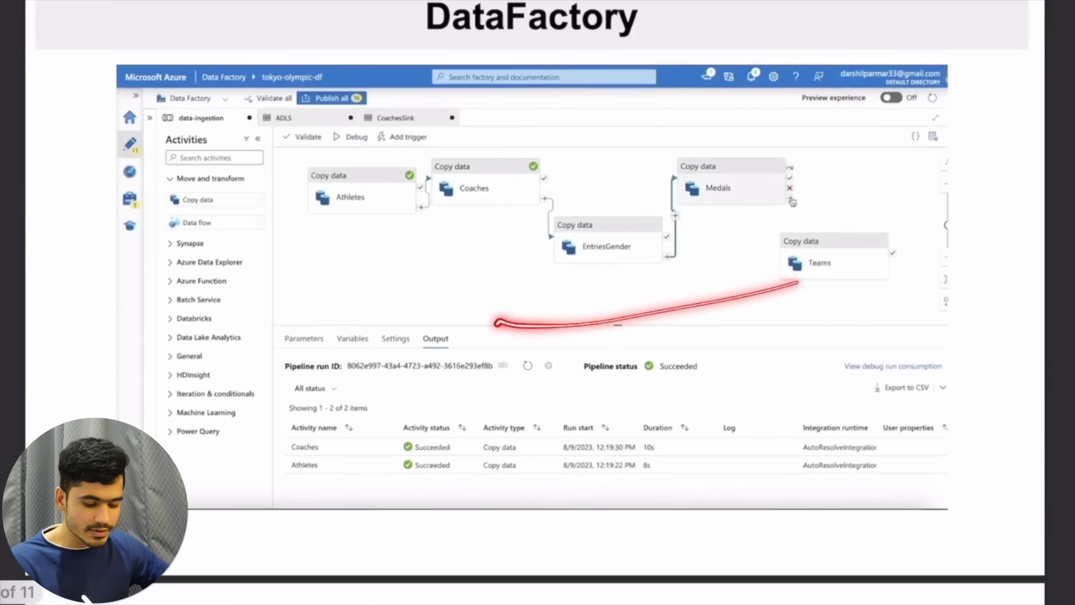
scroll(535, 302, "down", 15)
scroll(535, 302, "up", 1)
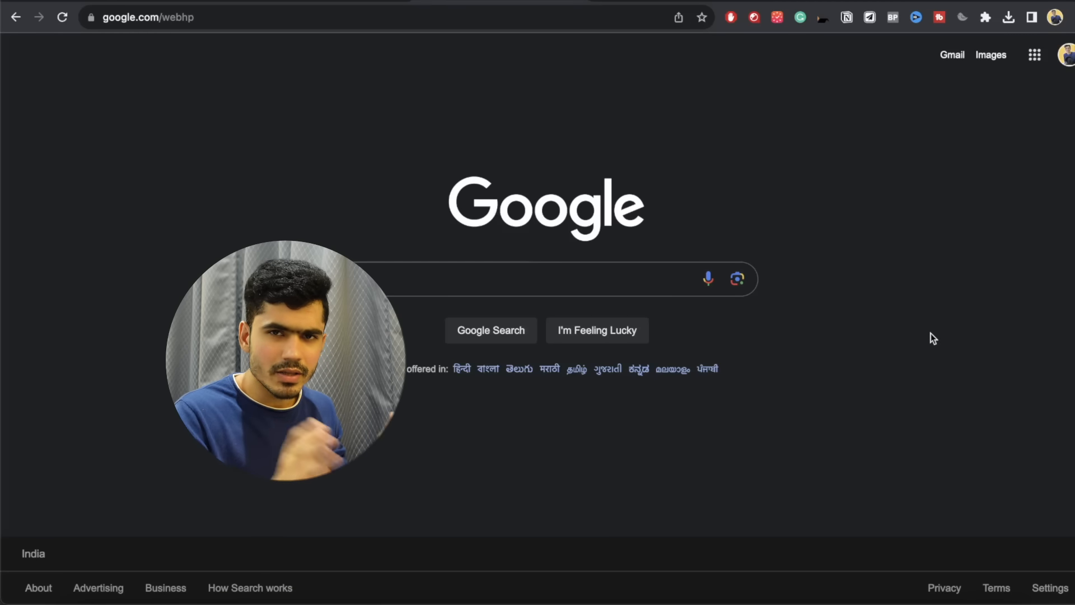
- Search Google for "azure cloud" and open the free account page of the Microsoft Azure website
left_click(590, 278)
type("azu")
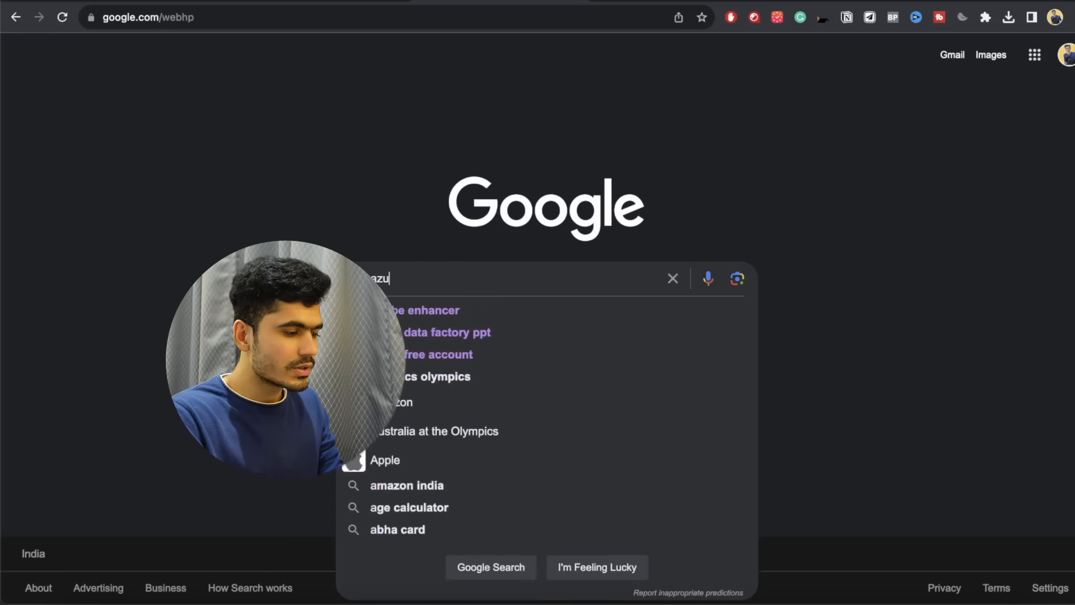
type("re cloud")
key("Return")
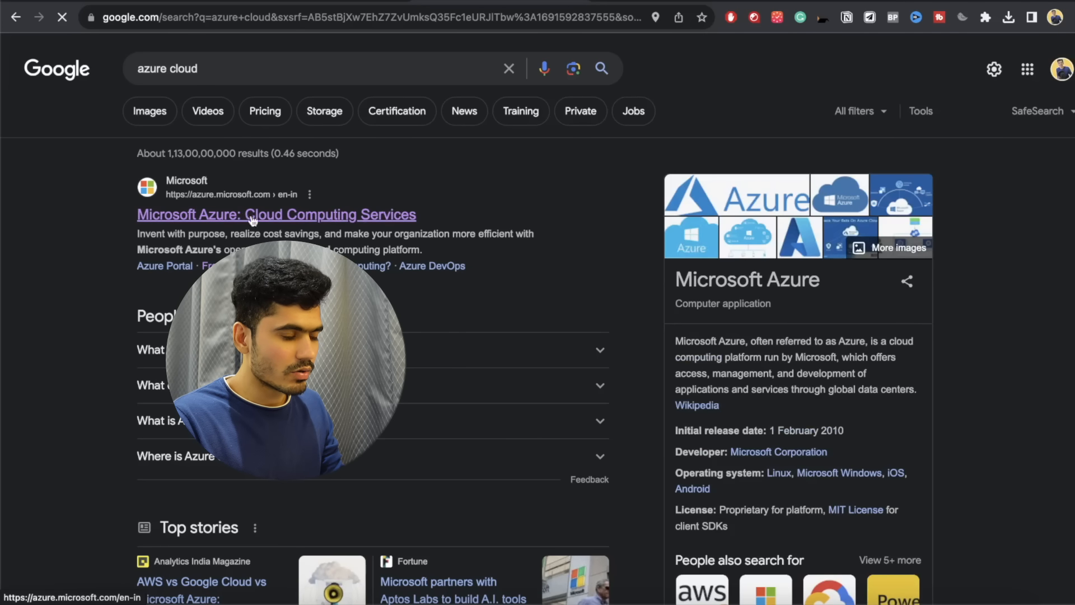
left_click(254, 216)
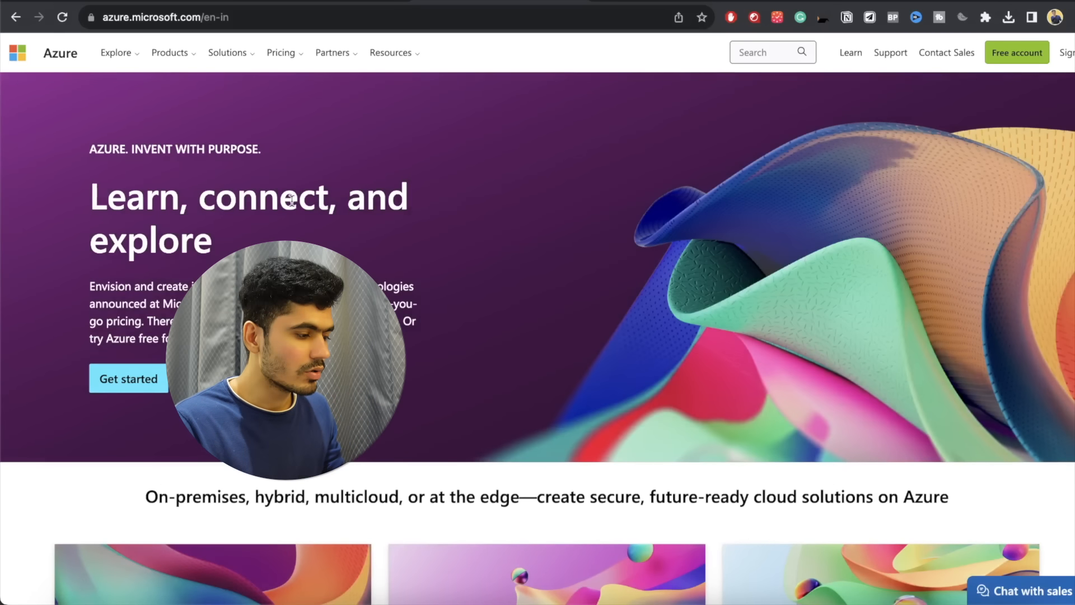
left_click(1023, 59)
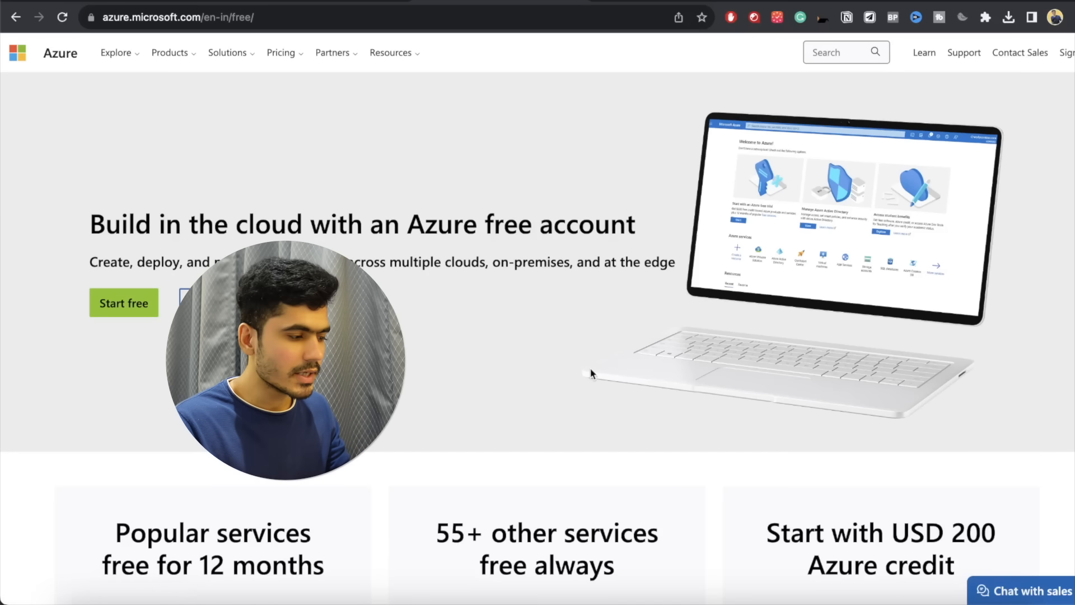
- Examine the popular services free for 12 months and the list of free products on the Azure free account page
scroll(537, 318, "down", 3)
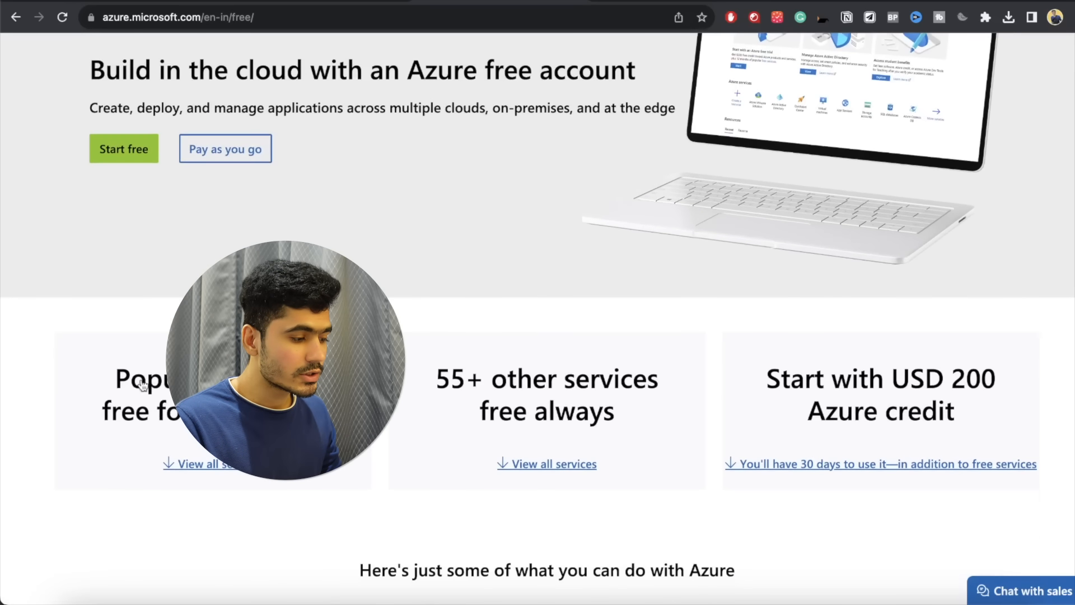
left_click_drag(108, 372, 322, 414)
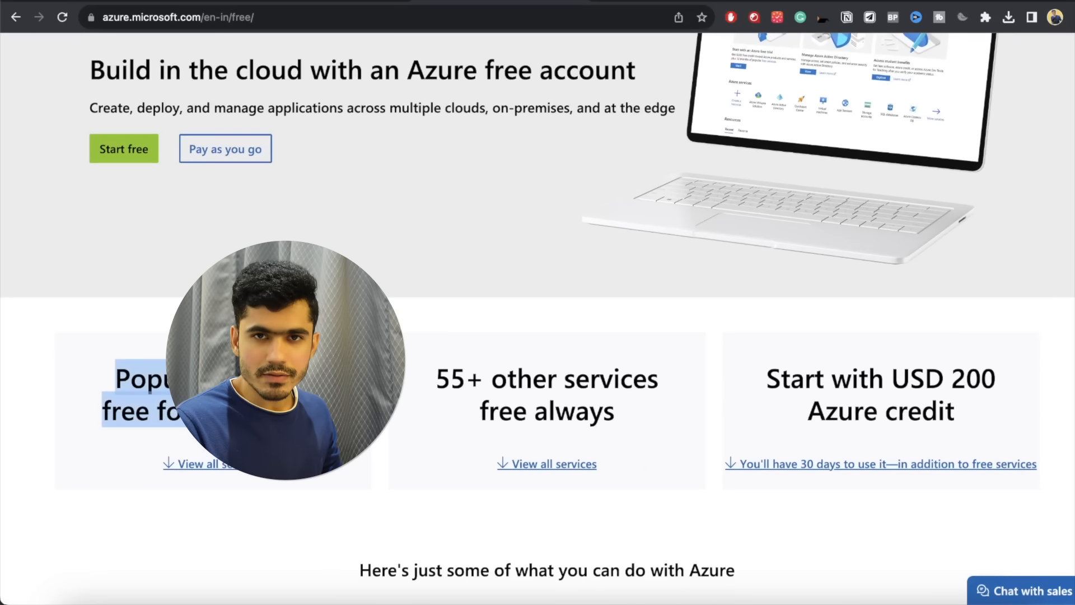
left_click(242, 463)
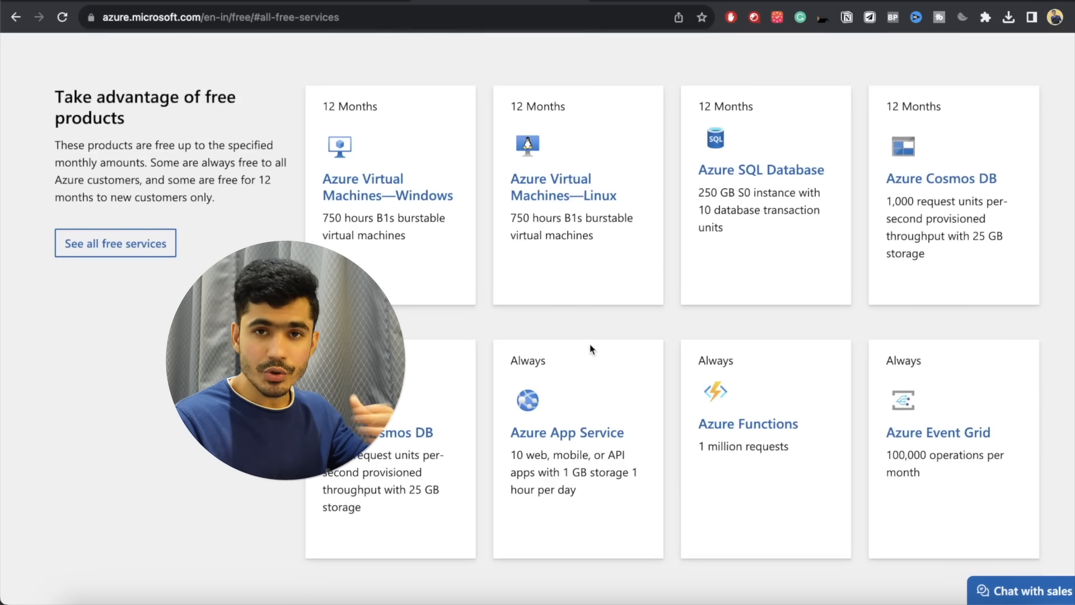
scroll(589, 345, "down", 2)
scroll(590, 346, "up", 15)
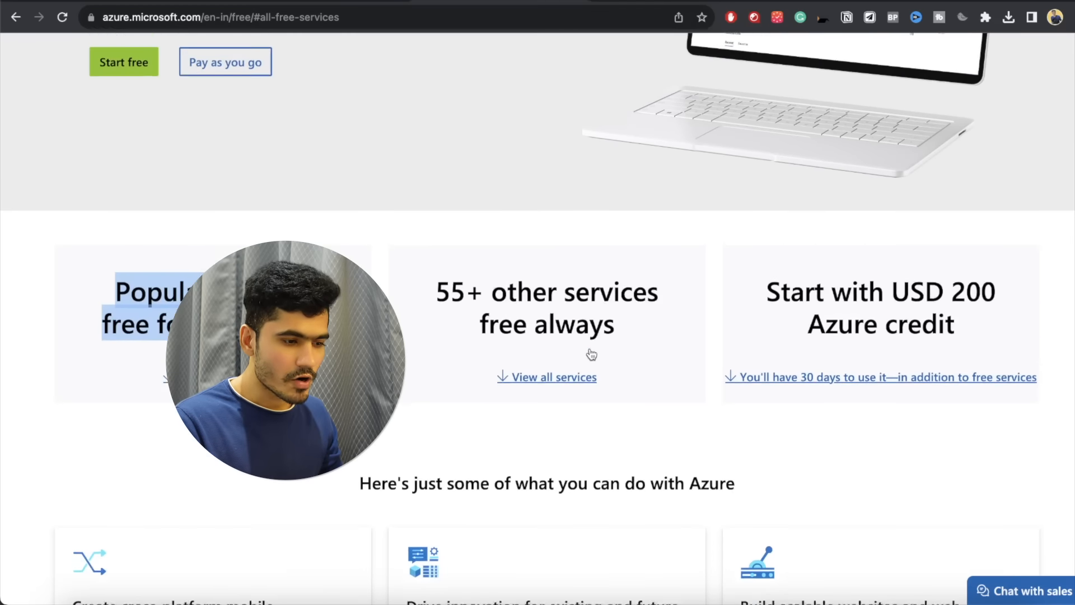
- Highlight the "Start with USD 200 Azure credit" offer, examine its 30-day terms alongside the free services, and return to the page's beginning
left_click_drag(767, 306, 960, 335)
scroll(960, 335, "down", 10)
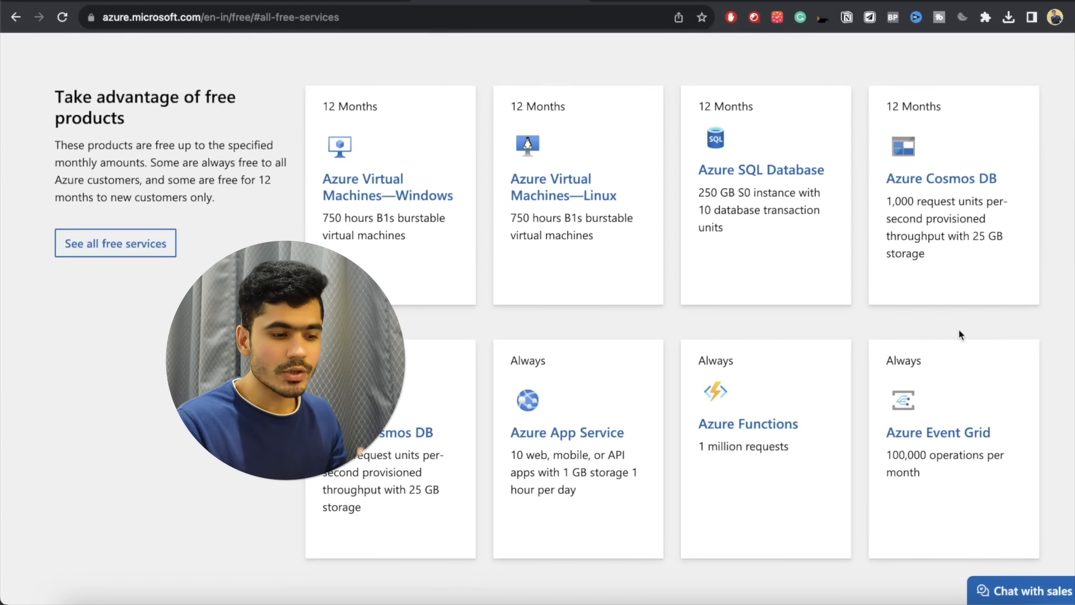
scroll(959, 330, "up", 6)
scroll(959, 330, "up", 5)
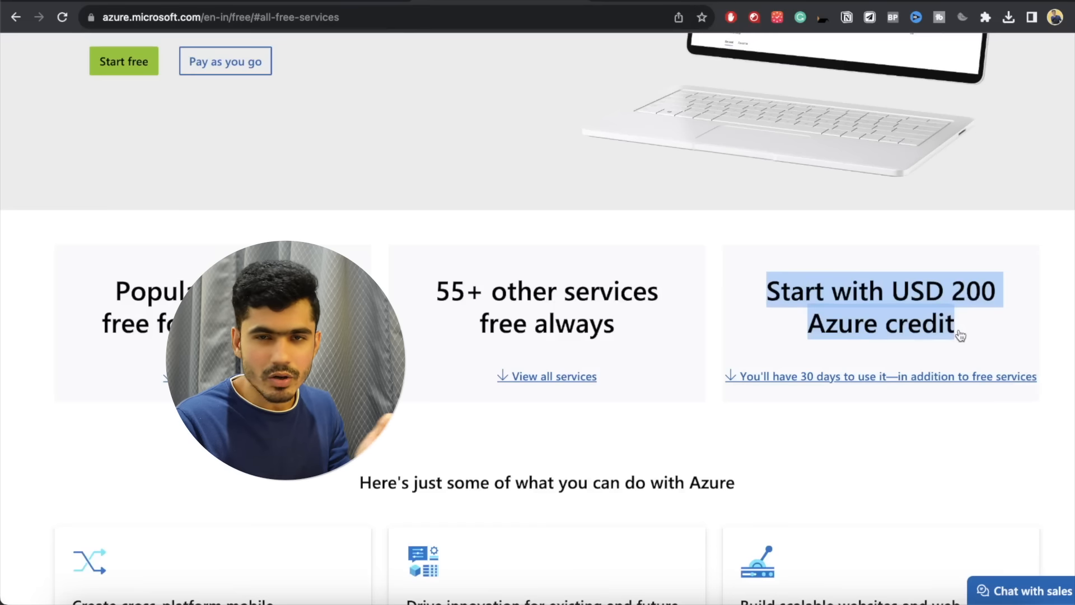
scroll(960, 335, "up", 2)
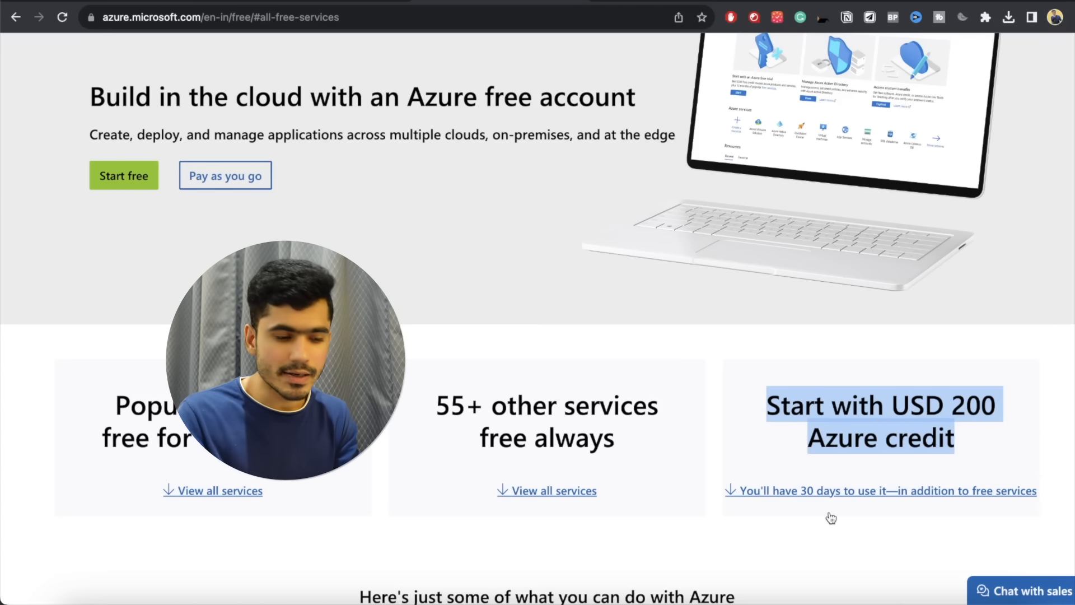
scroll(836, 489, "up", 2)
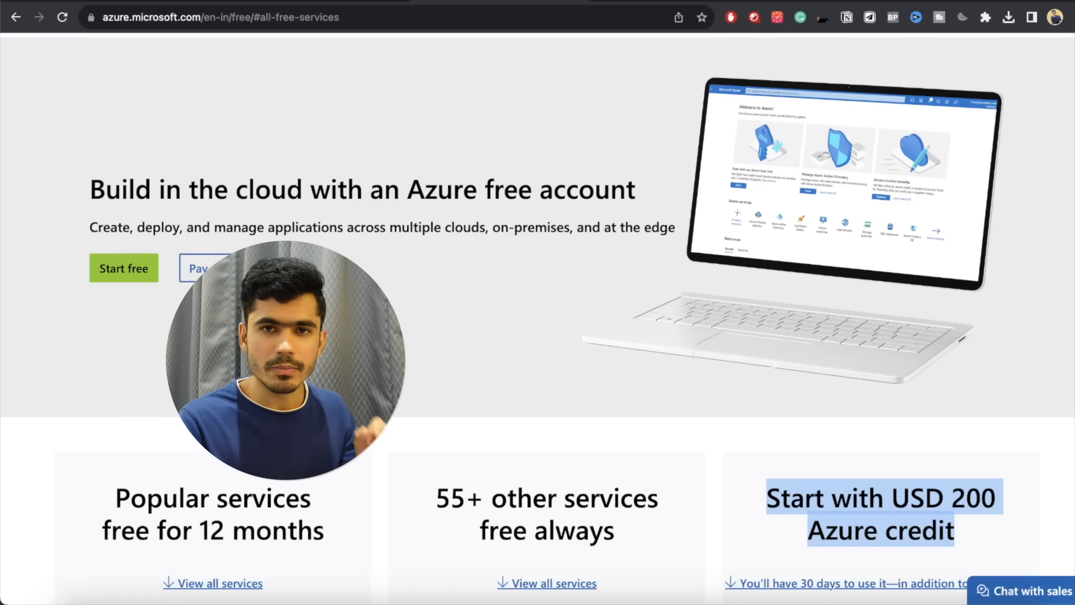
scroll(560, 518, "down", 3)
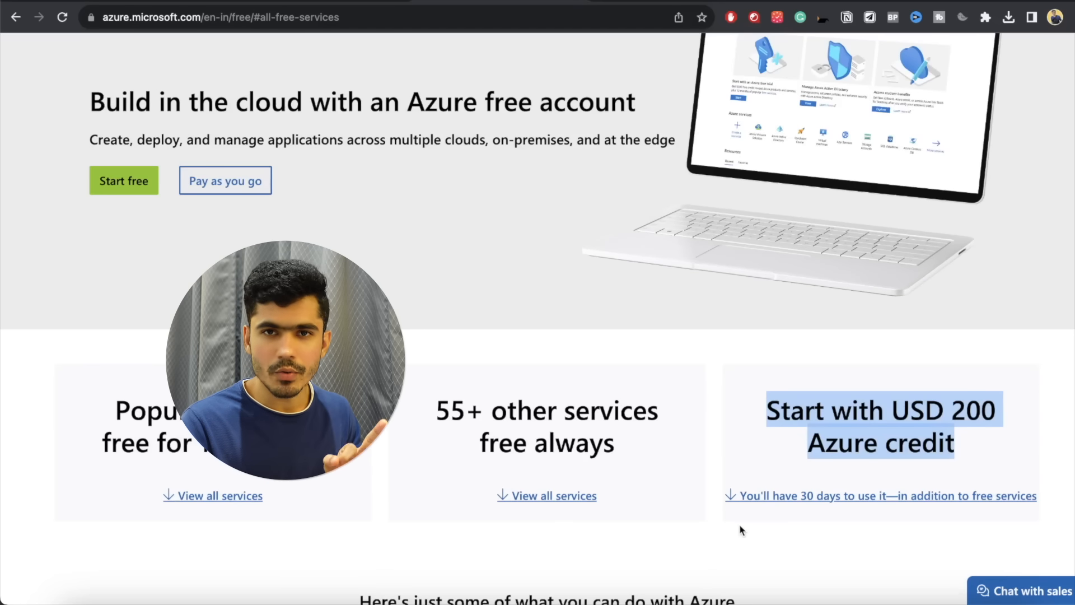
scroll(740, 529, "up", 4)
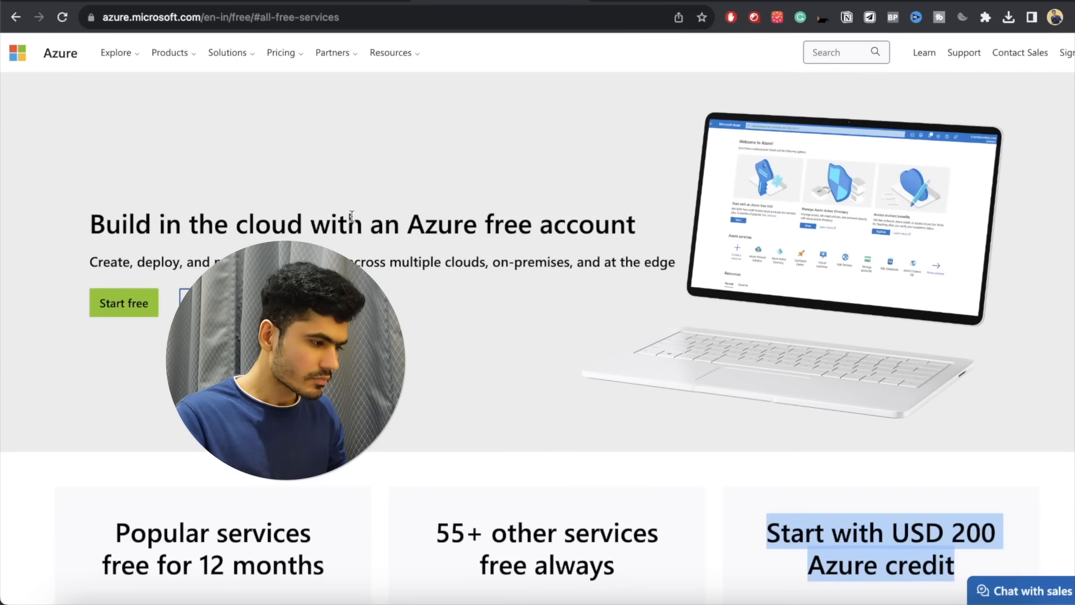
- Copy the address of the Azure free account page and open it in an incognito window
left_click(135, 313)
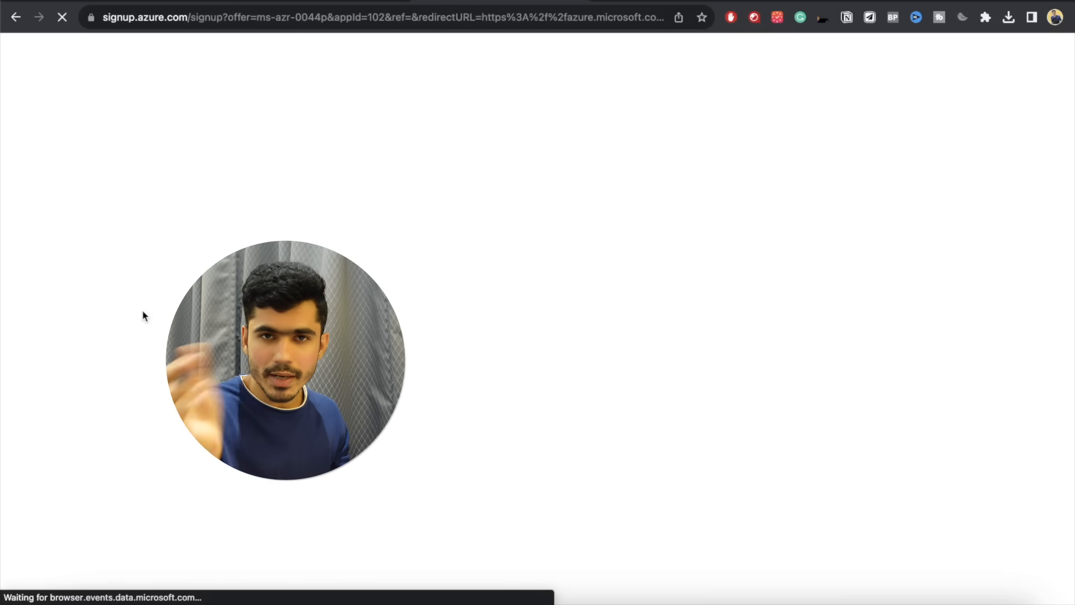
key("super+Left")
left_click(293, 21)
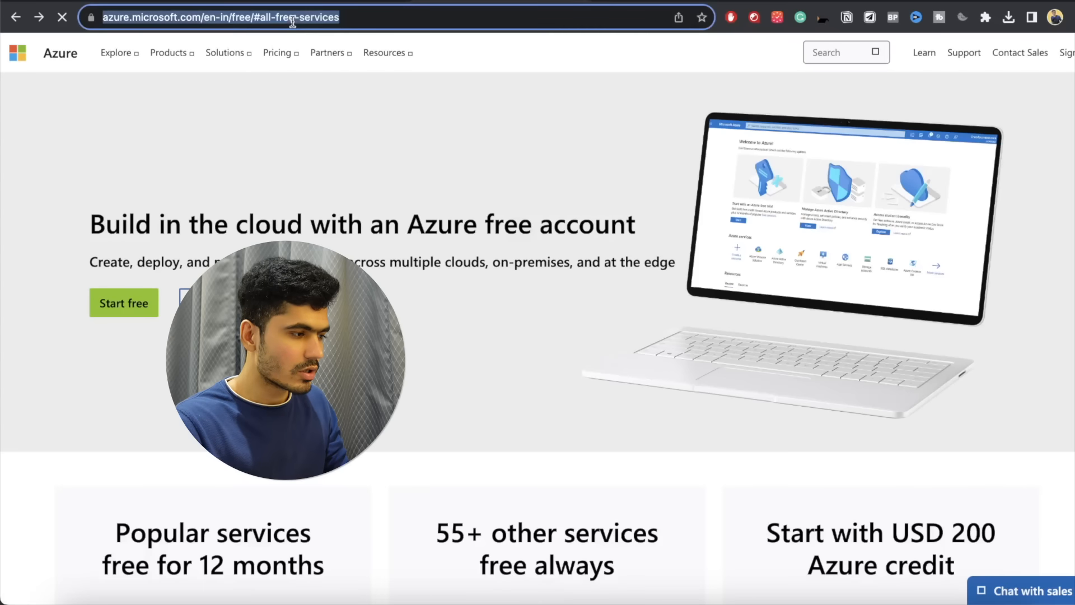
key("super+c")
key("super+shift+n")
key("super+v")
key("Return")
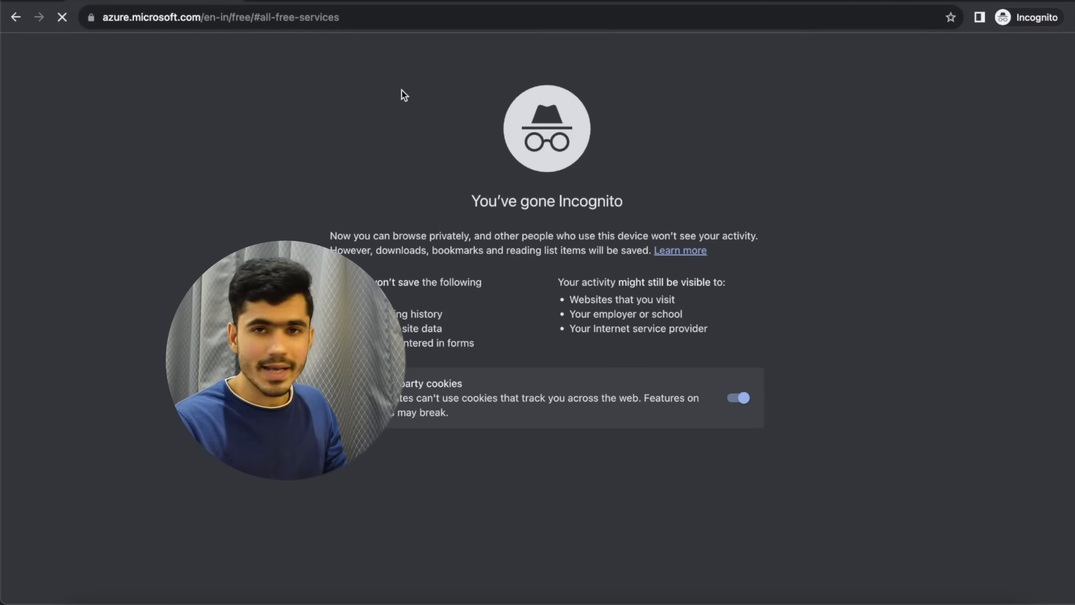
- Accept the subscription agreement and offer details in the Azure free account sign-up form, and continue to identity verification by card
scroll(113, 303, "down", 20)
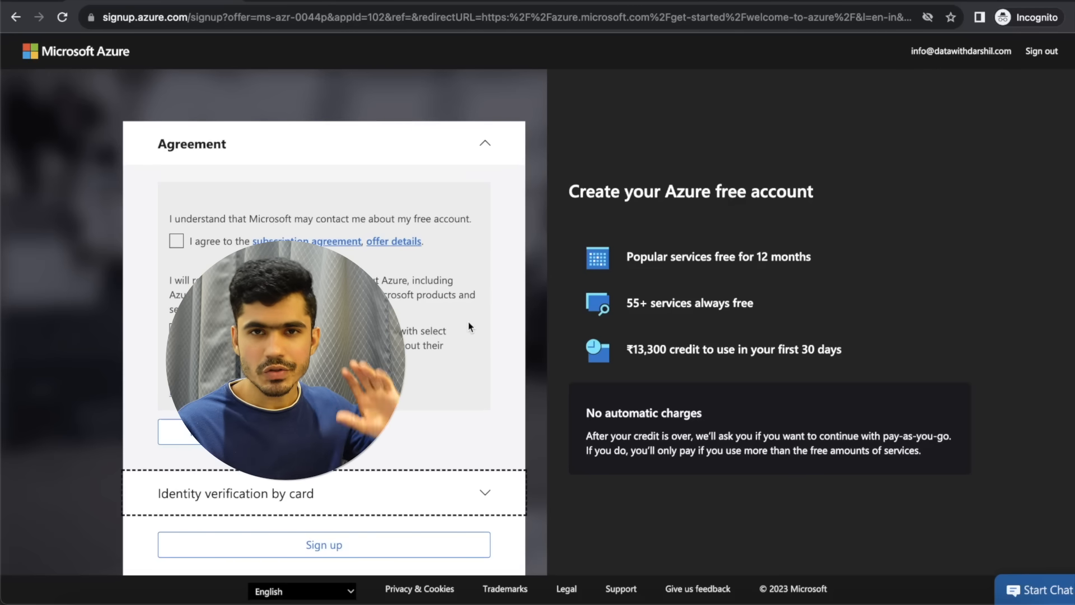
left_click(175, 242)
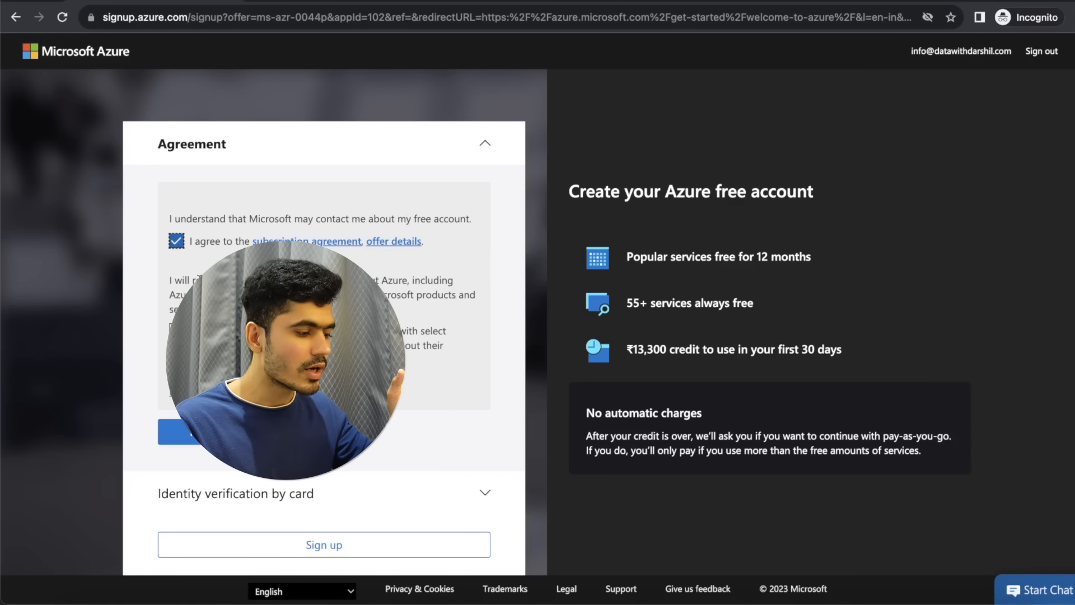
left_click(203, 431)
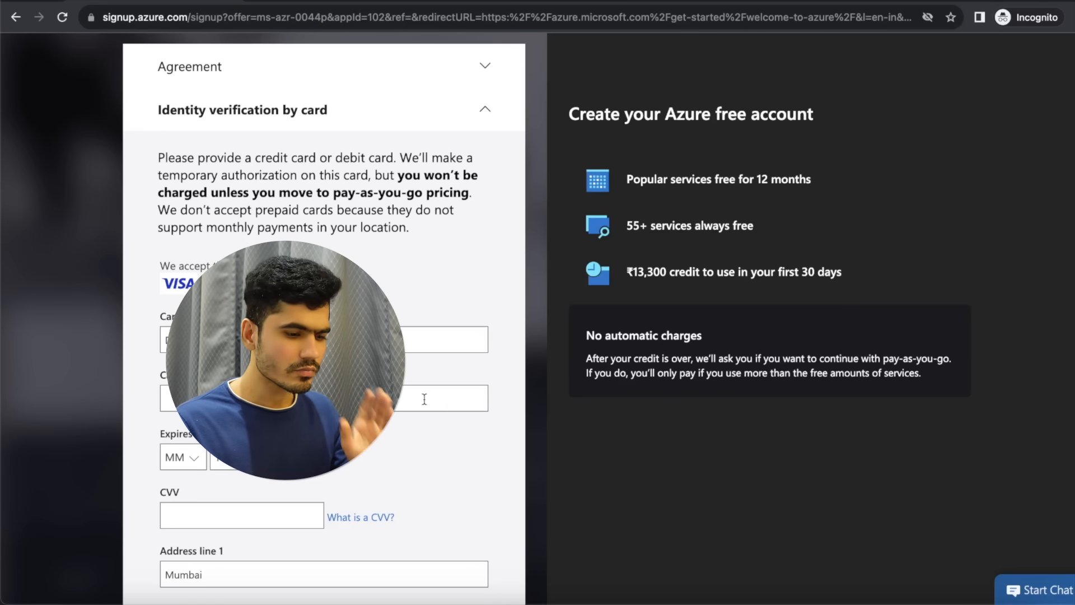
- Look over the remaining card verification fields of the sign-up form and highlight the portal.azure.com address of the Azure portal
scroll(425, 398, "down", 10)
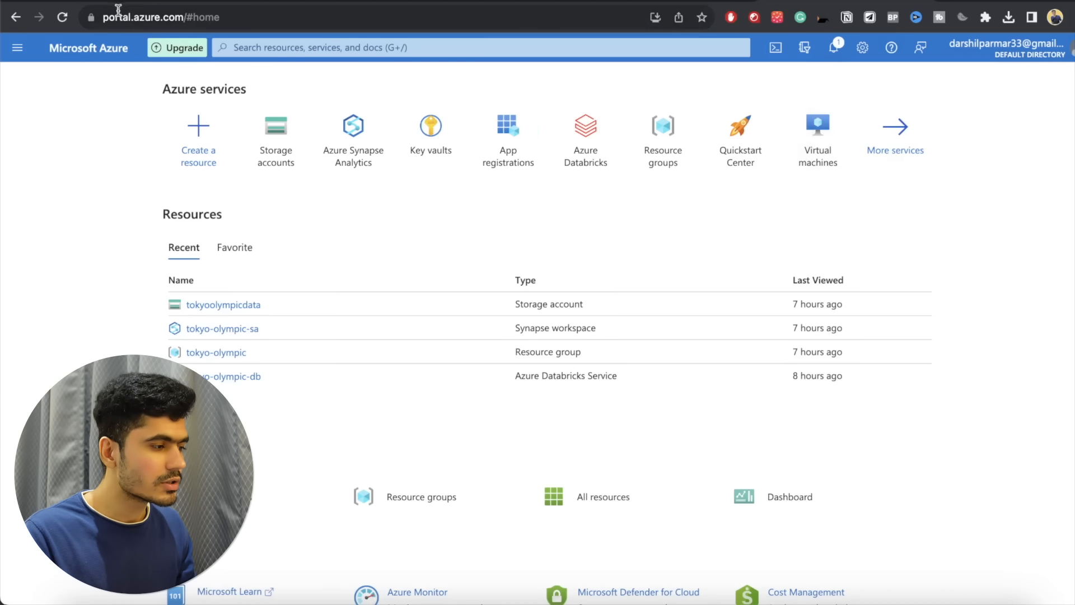
left_click_drag(106, 18, 182, 18)
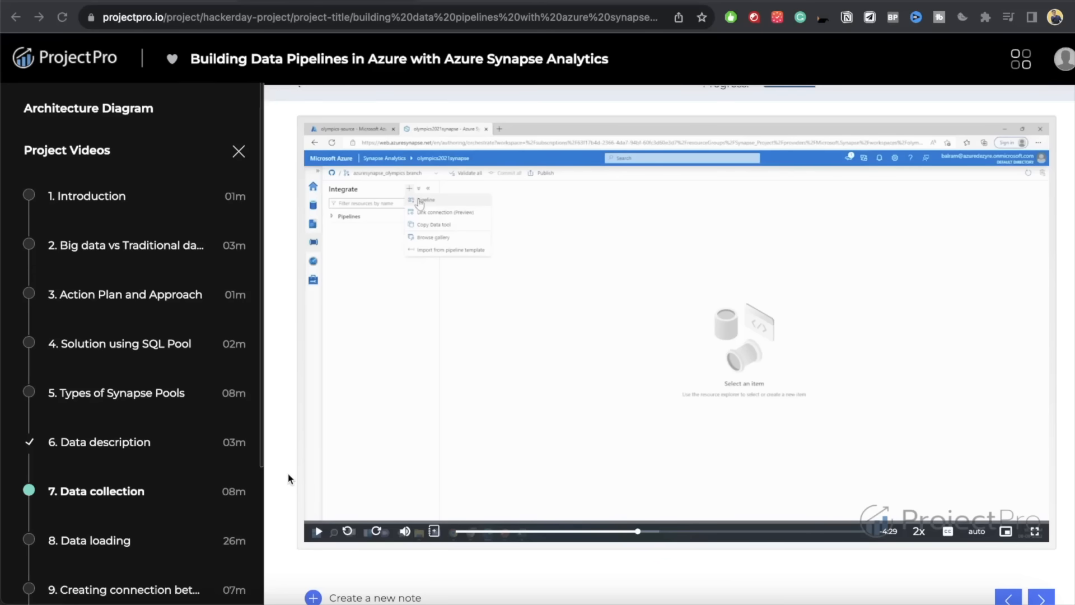
- Examine the learning goals, dataset files and tech stack of ProjectPro's "Building Data Pipelines in Azure with Azure Synapse Analytics" project
scroll(286, 476, "down", 20)
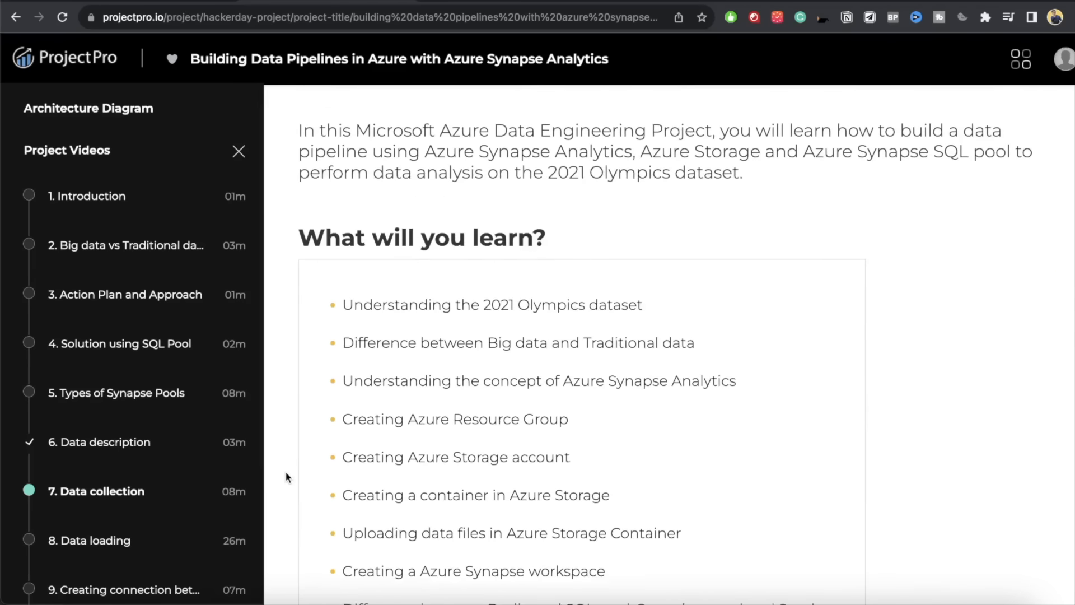
scroll(286, 476, "down", 15)
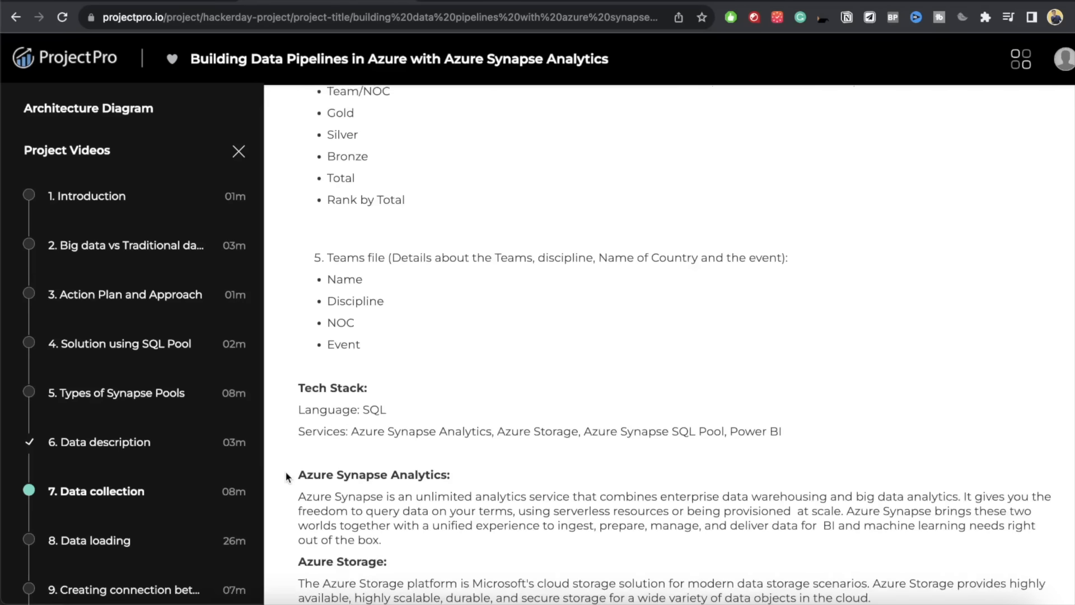
scroll(286, 476, "down", 5)
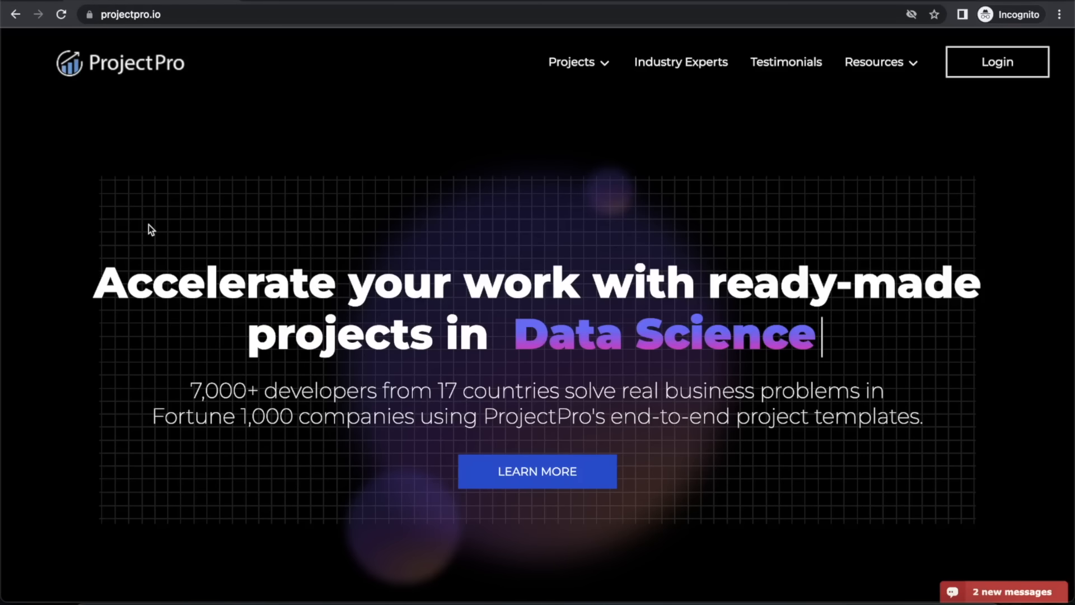
- Examine the ProjectPro home page, covering its industry partners, benefits, Big Data project list, latest projects and blogs
scroll(149, 224, "down", 2)
scroll(149, 224, "down", 5)
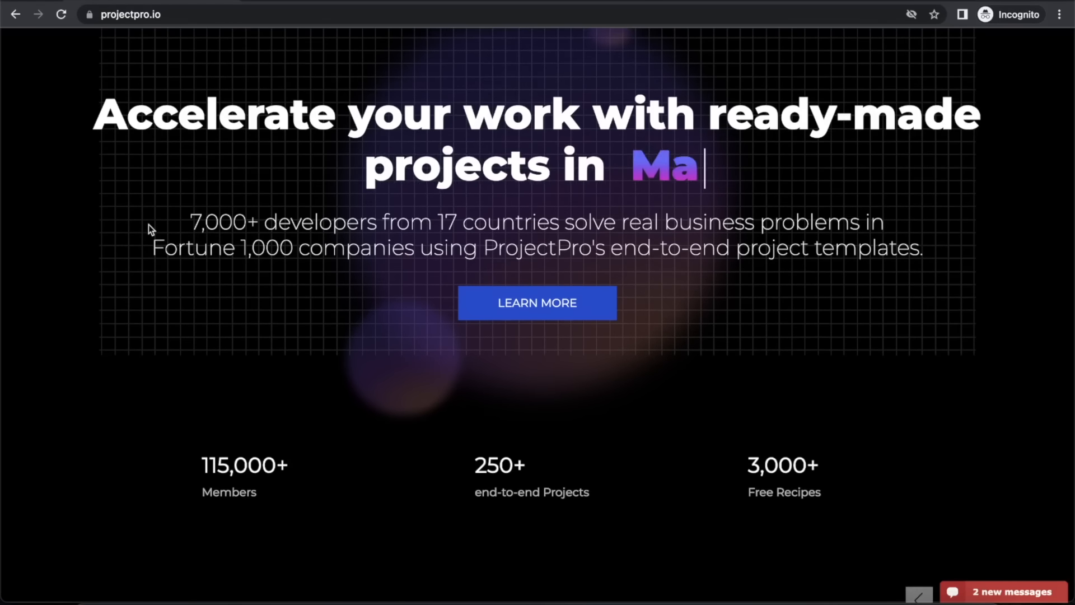
scroll(149, 224, "down", 5)
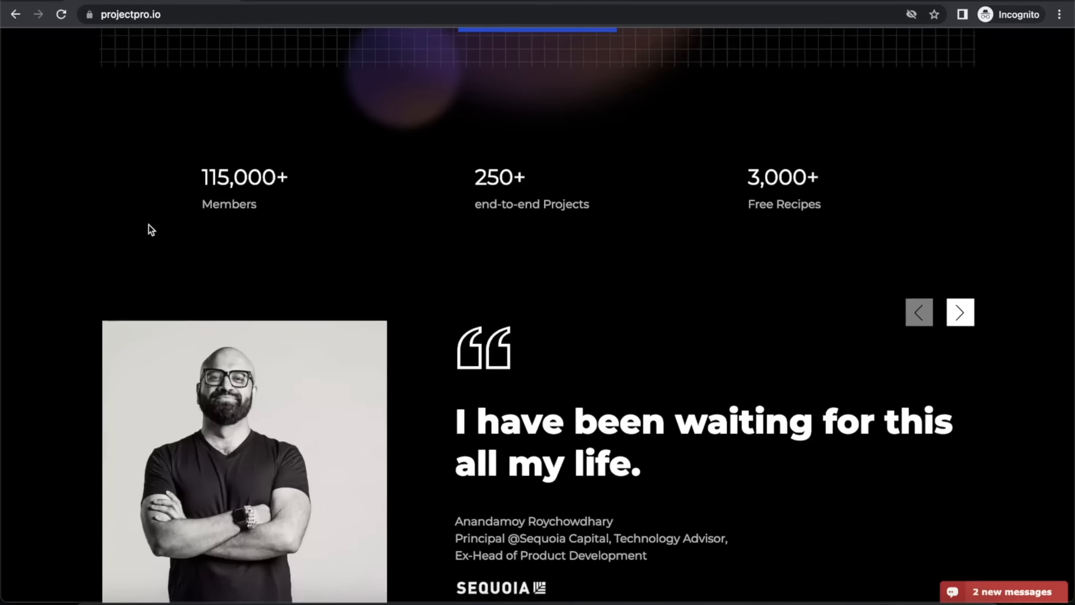
scroll(148, 224, "down", 15)
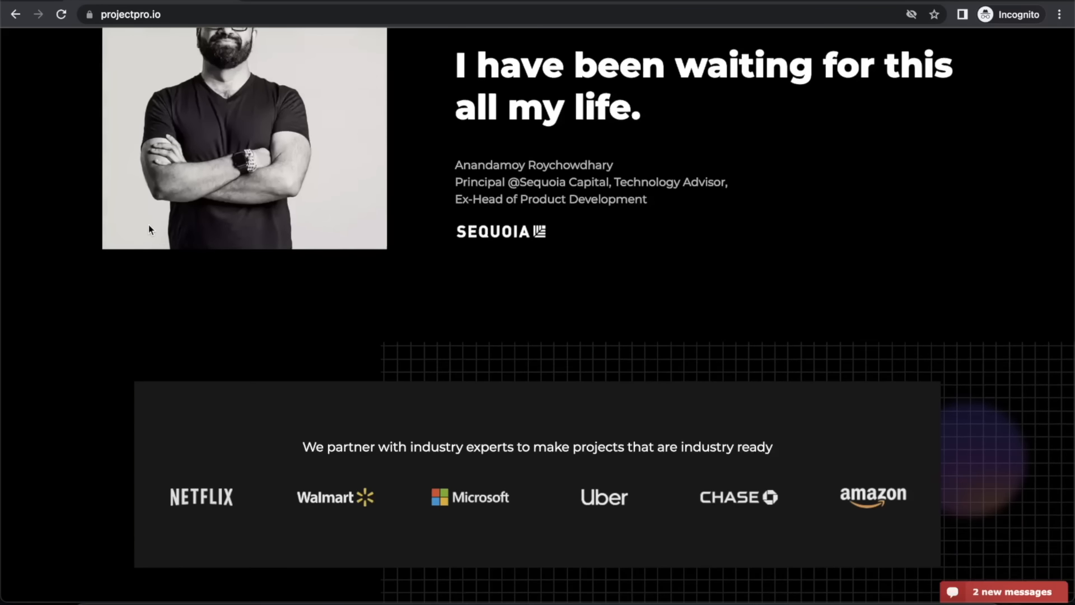
scroll(149, 224, "down", 15)
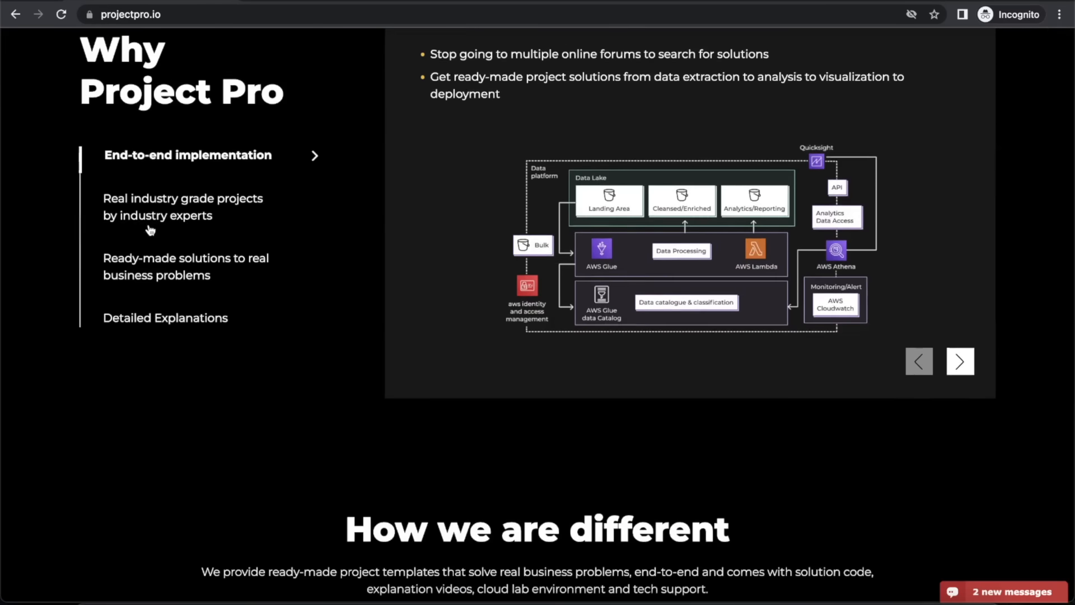
scroll(148, 229, "down", 15)
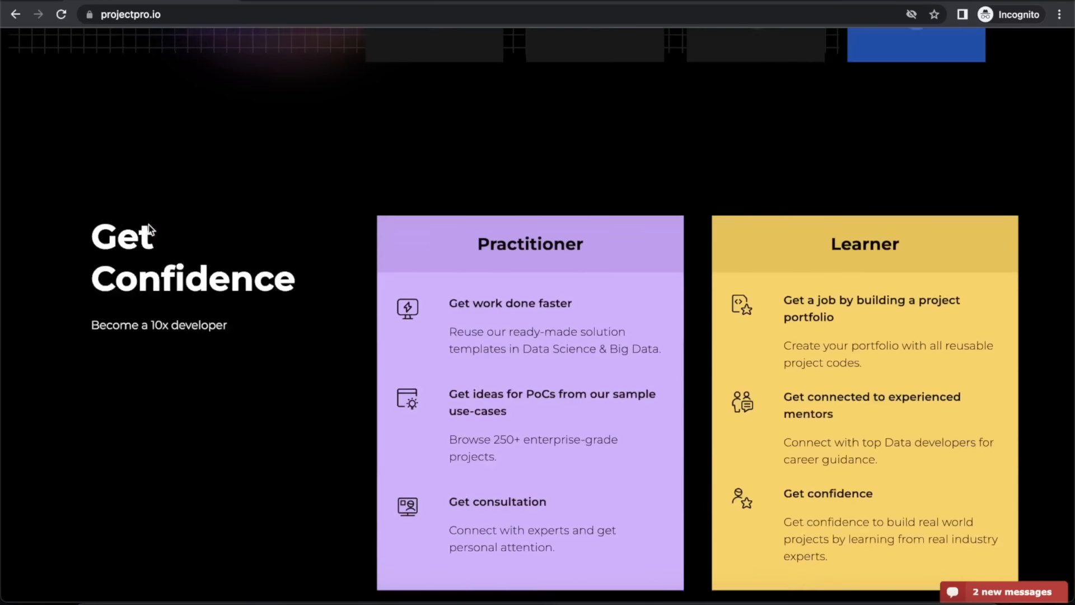
scroll(149, 223, "down", 15)
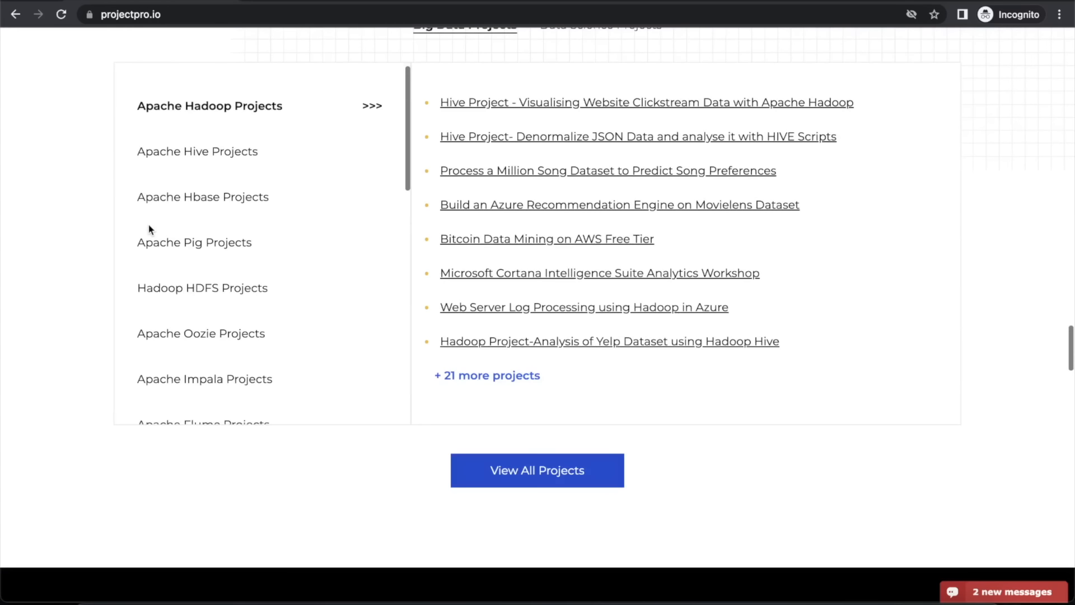
scroll(134, 440, "down", 15)
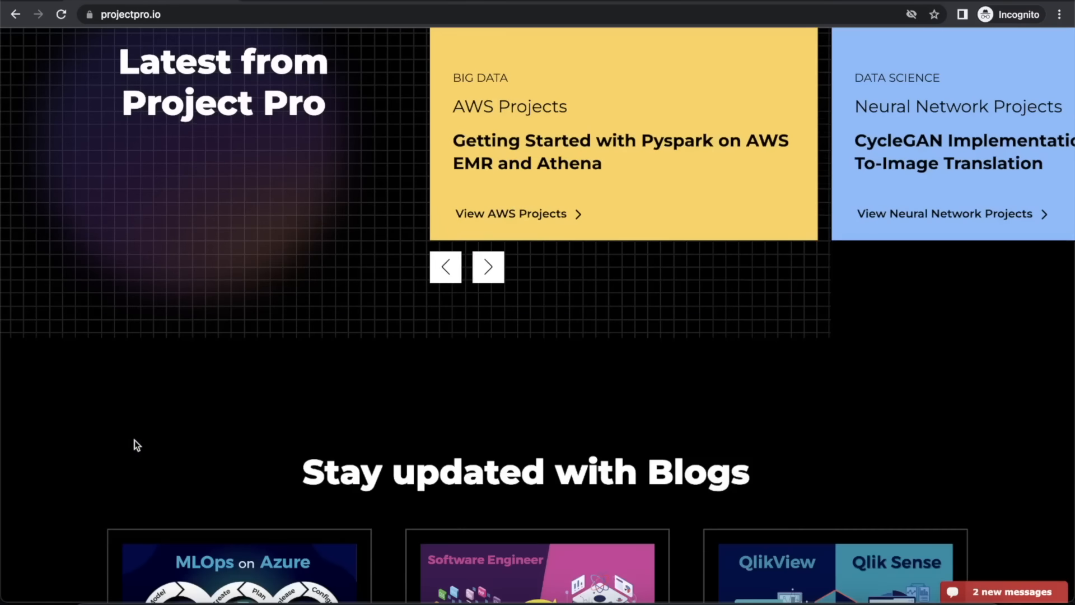
scroll(134, 440, "down", 12)
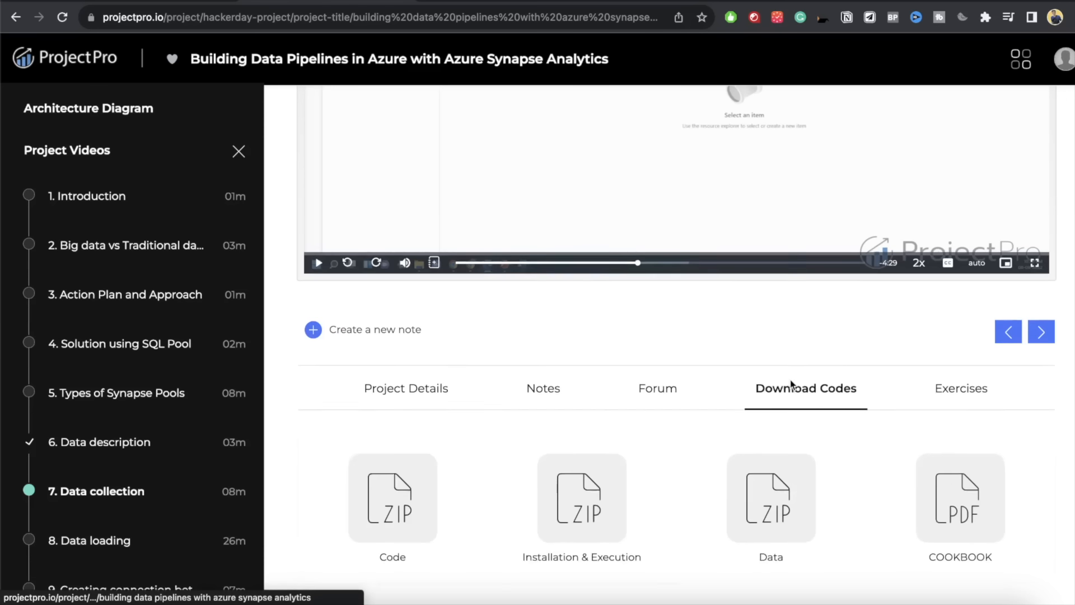
- Look over the Azure Synapse project's downloadable code and data files and its exercises, and return to the project video
scroll(791, 384, "down", 1)
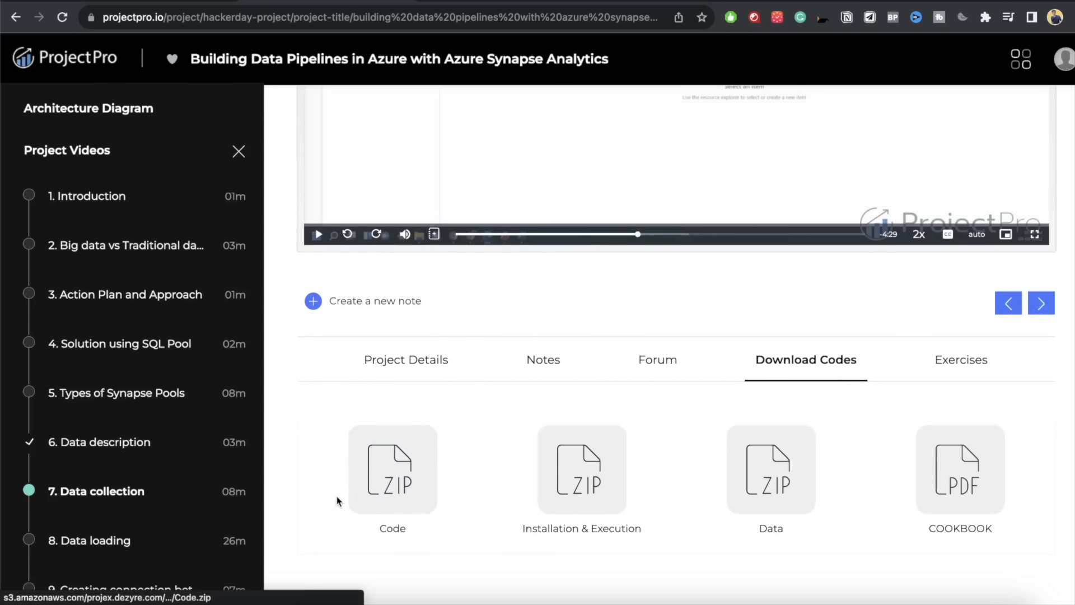
left_click(958, 373)
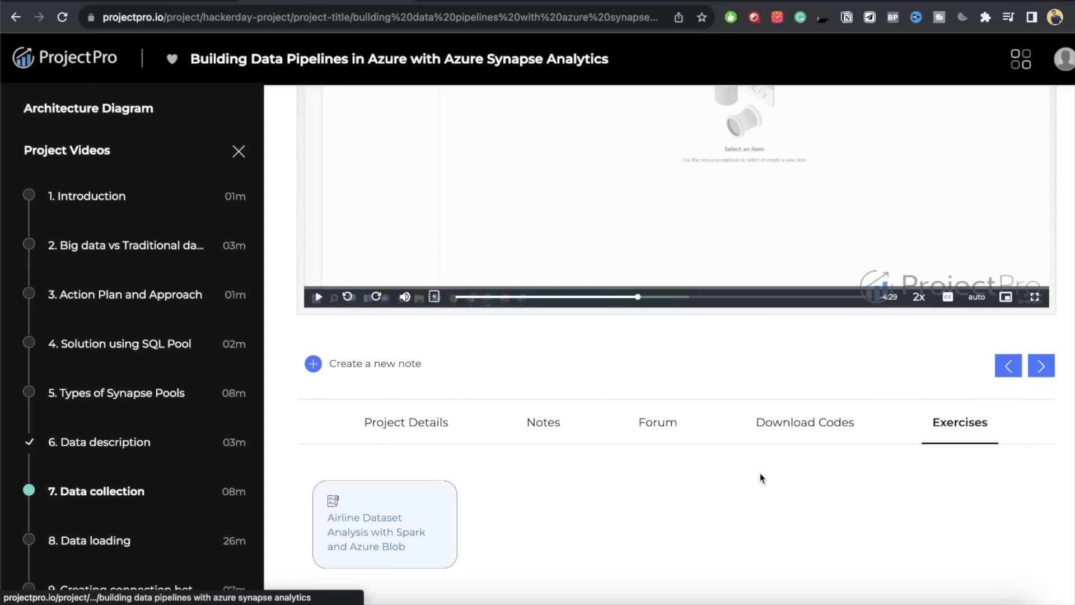
scroll(761, 476, "up", 5)
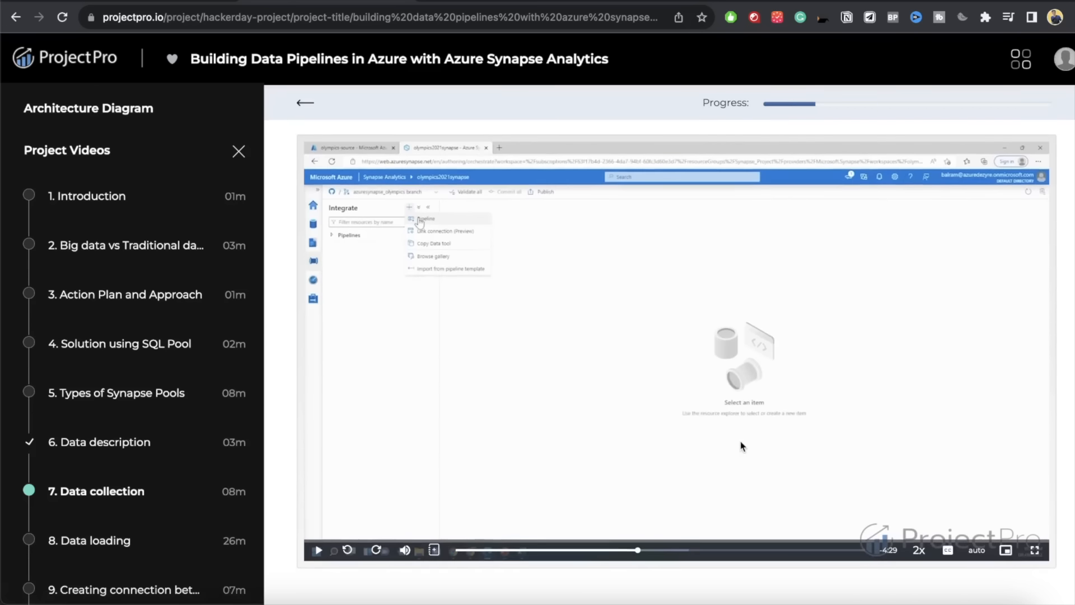
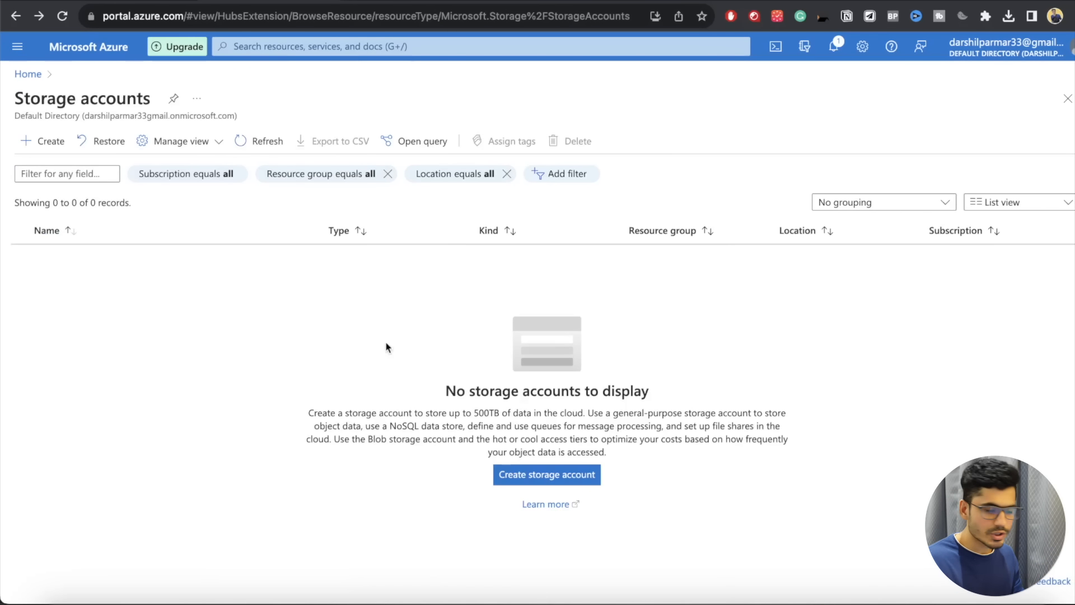
- Start creating a storage account in the Azure portal, keeping Free Trial as its subscription
left_click(525, 480)
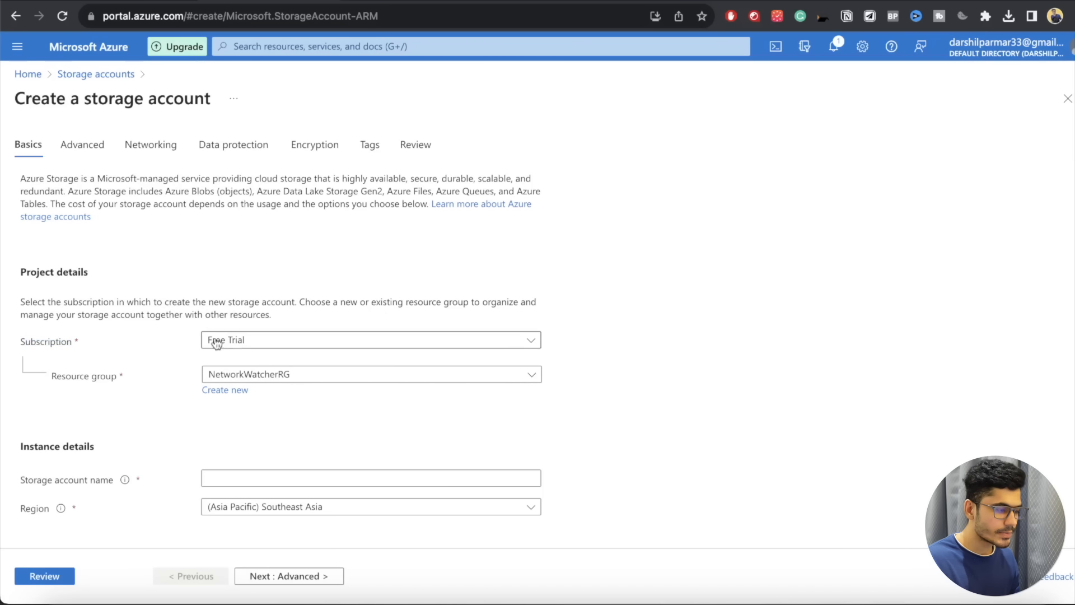
left_click(235, 340)
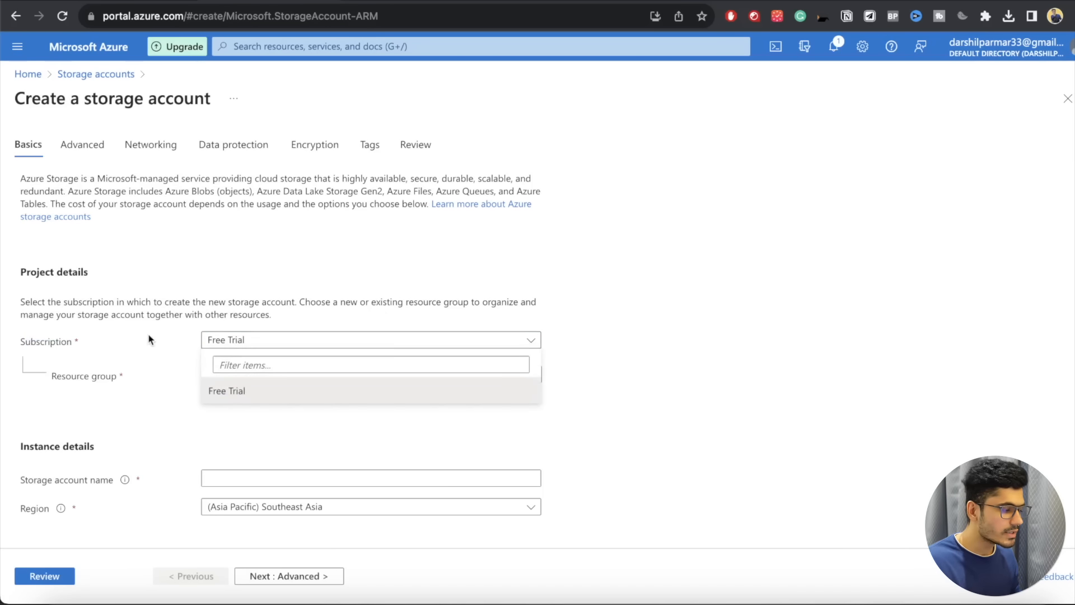
left_click(237, 342)
left_click(239, 346)
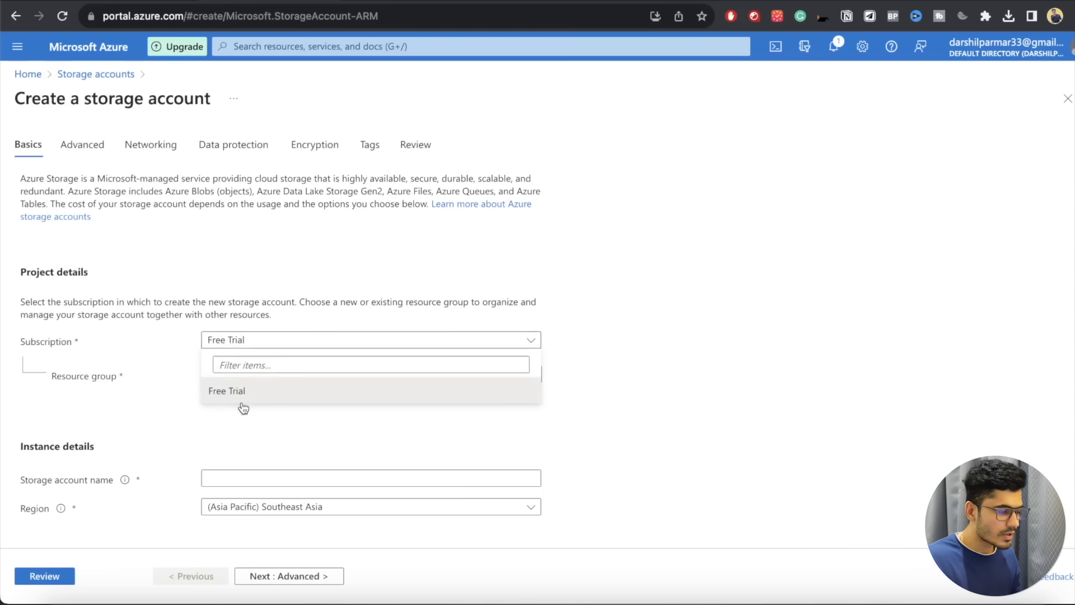
left_click(649, 418)
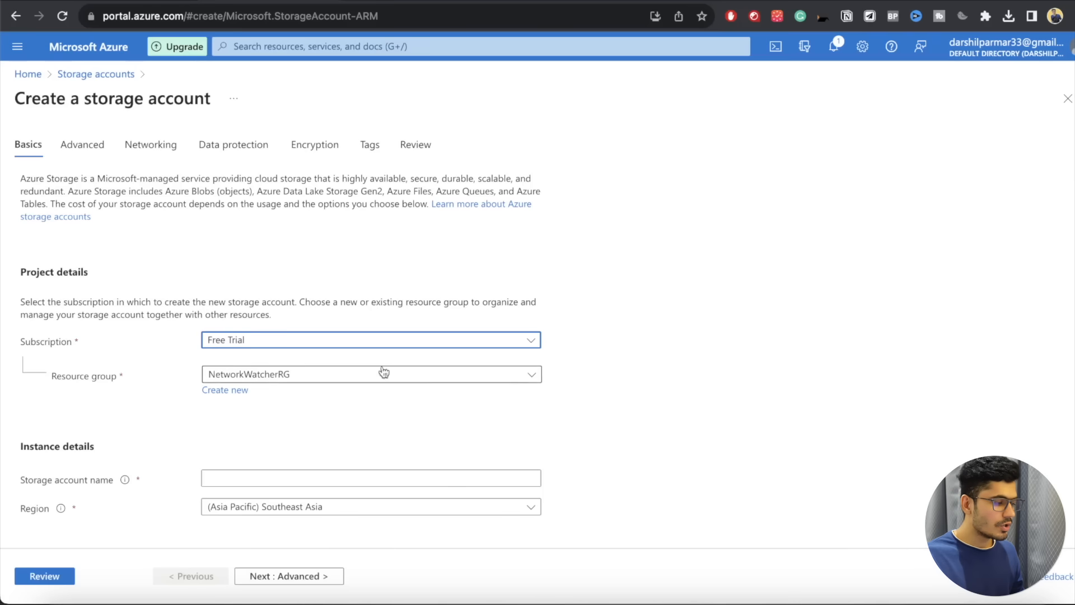
- Create a new resource group named tokyo-olympic for the storage account
left_click(258, 375)
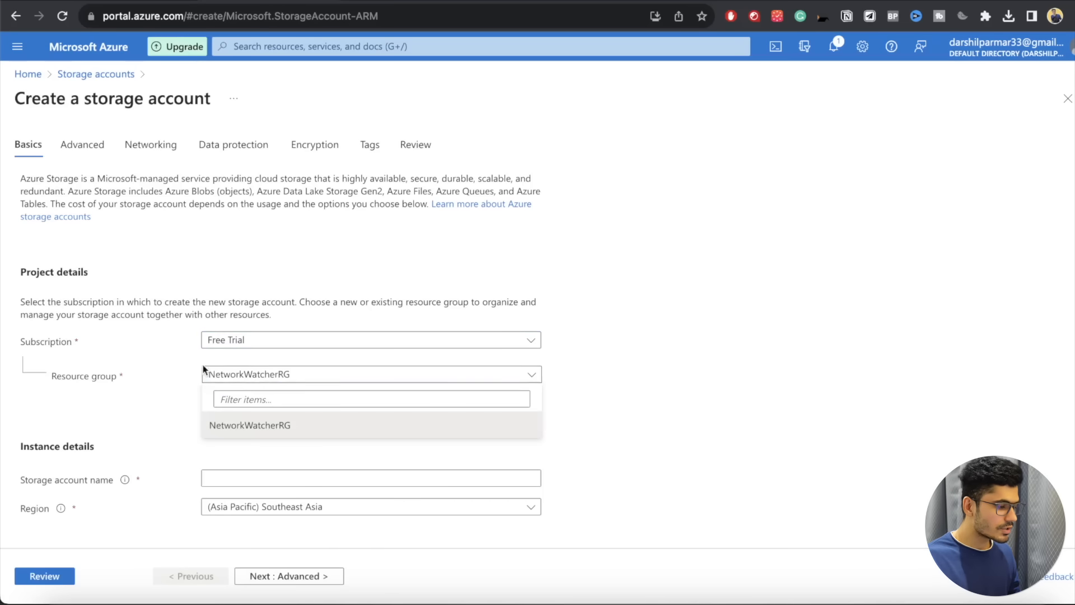
left_click(132, 399)
left_click(227, 390)
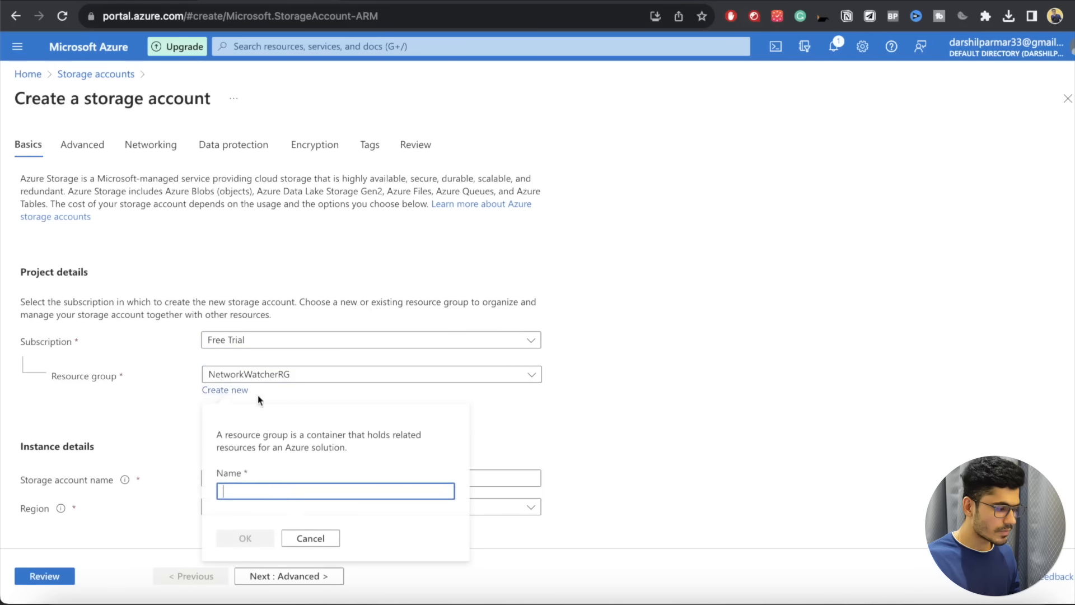
type("tokoy")
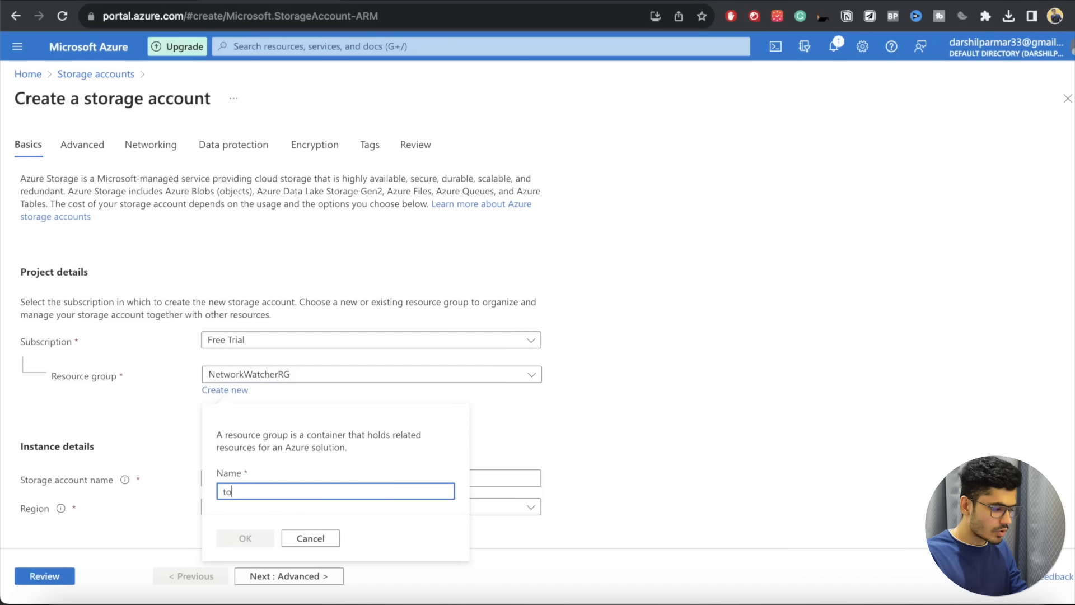
key("BackSpace")
key("BackSpace")
type("yo")
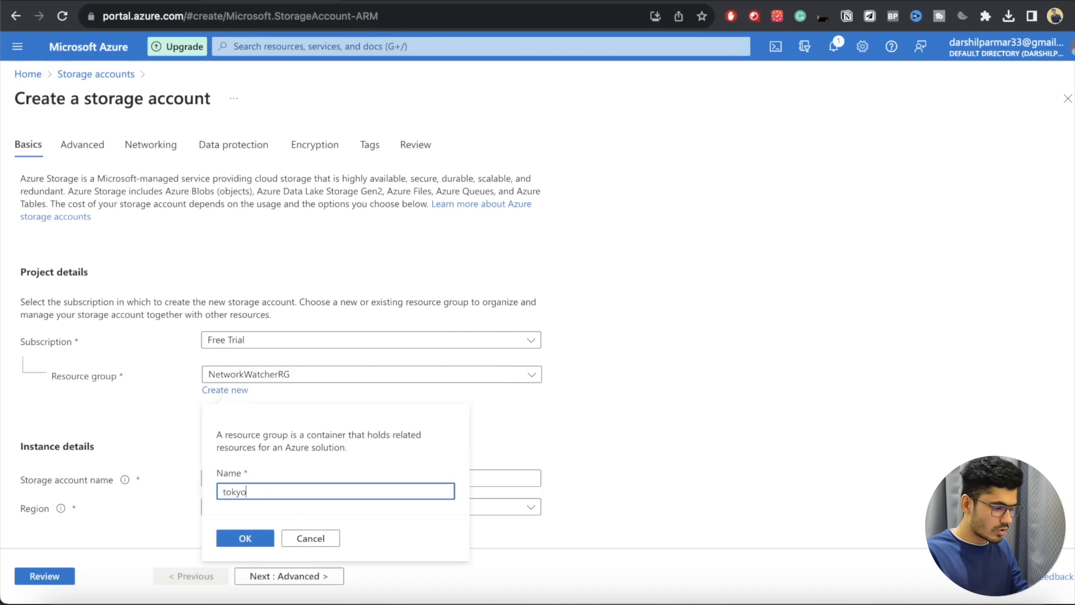
type("-olympic")
left_click(254, 529)
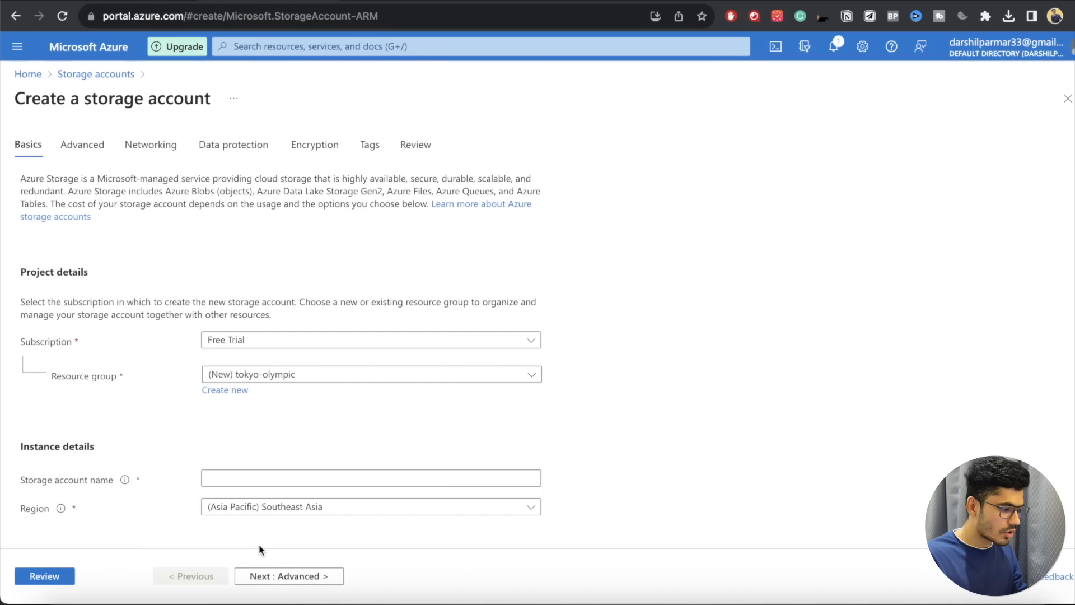
- Name the storage account tokyoolympicdata in the instance details
scroll(257, 368, "down", 1)
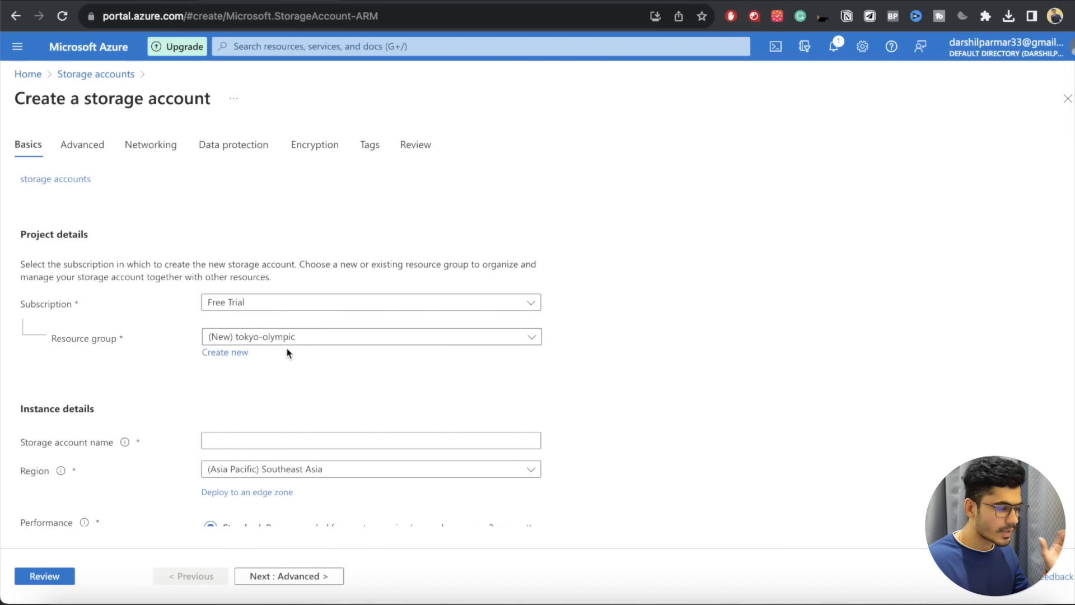
scroll(289, 353, "down", 3)
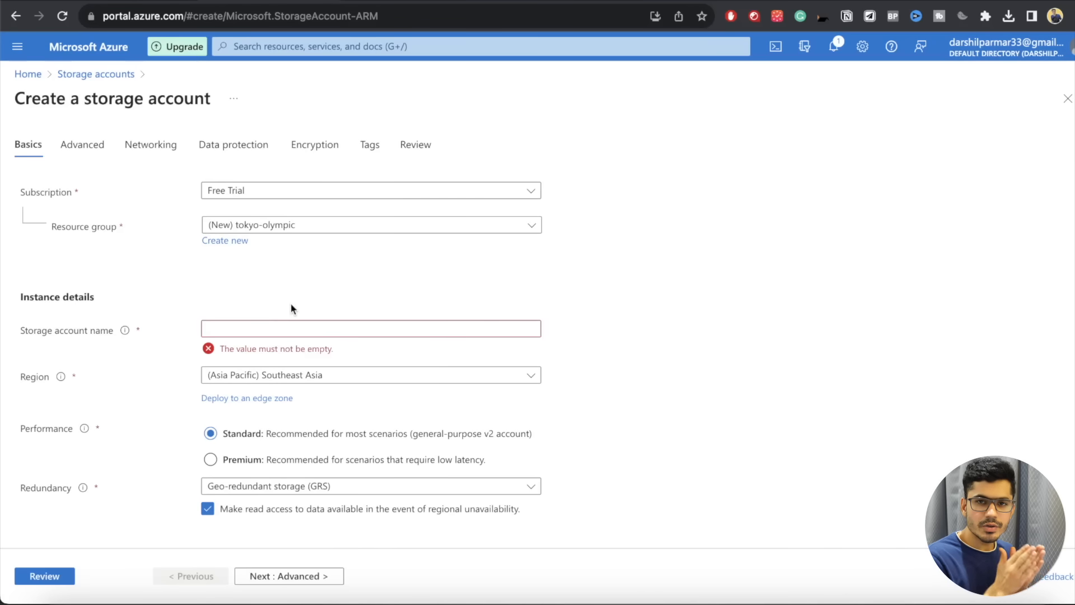
left_click(274, 329)
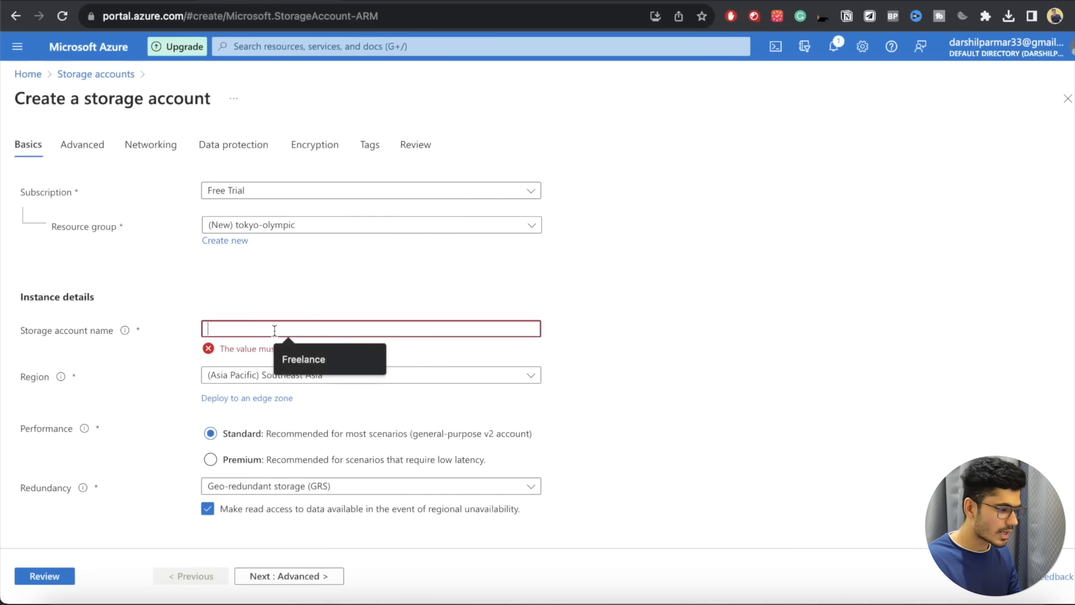
type("tokyo")
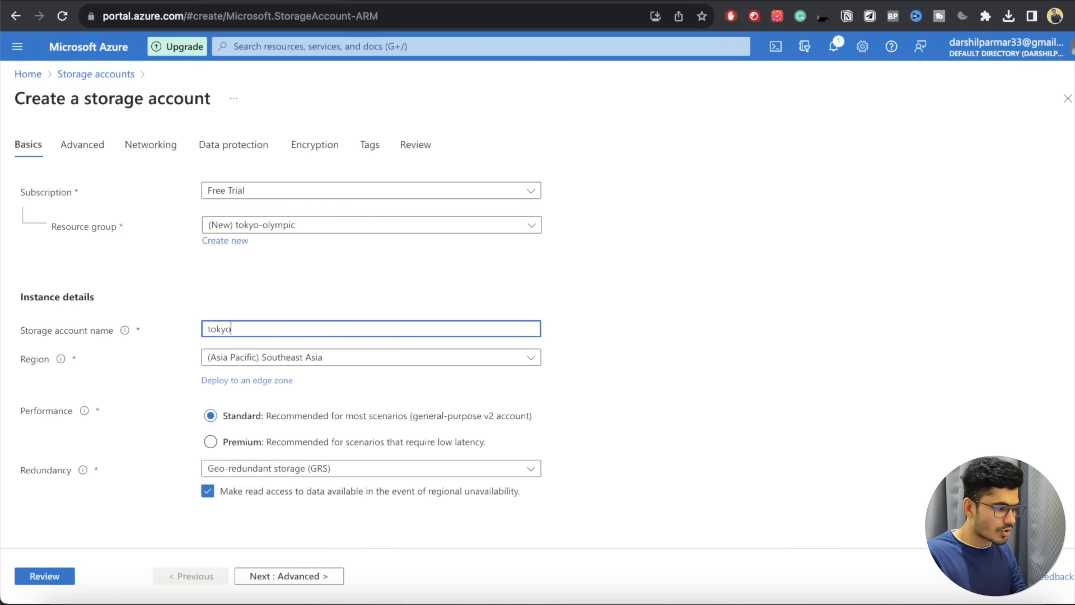
type("olymic")
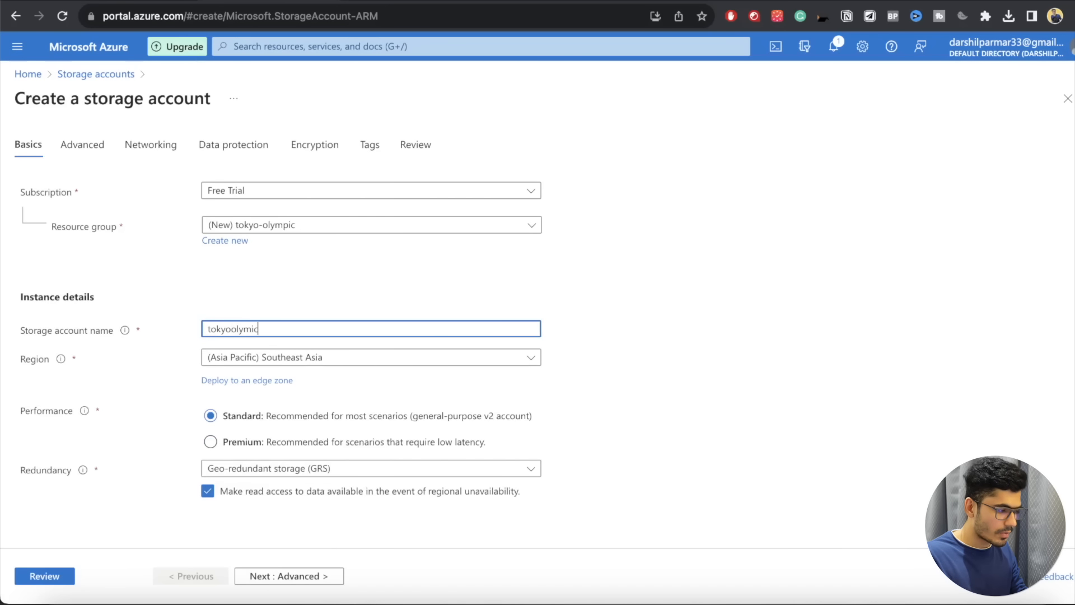
key("super+a")
type("tokyoolym")
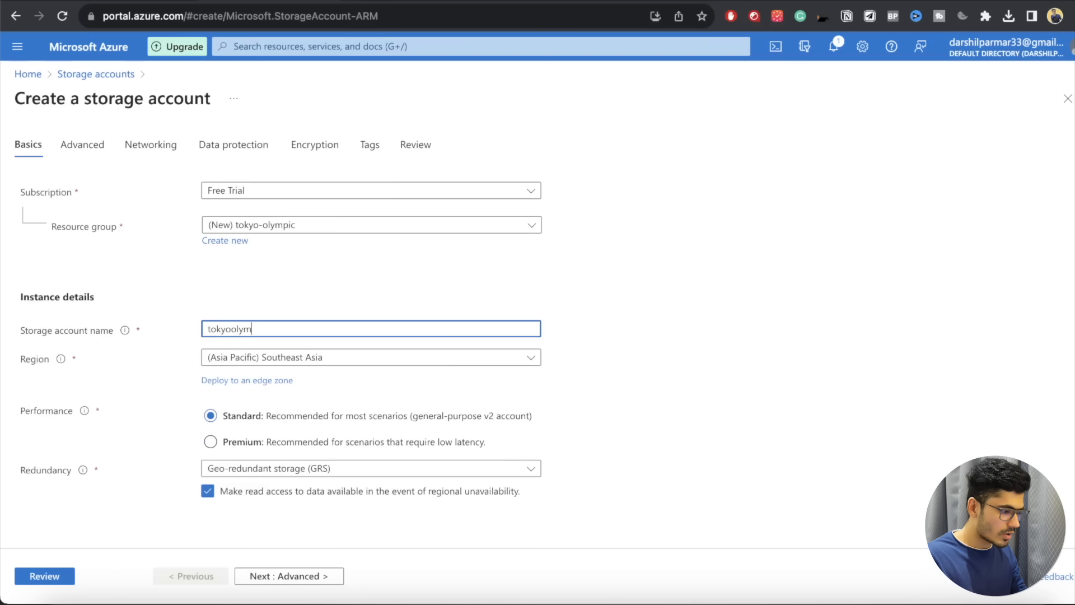
type("picdata")
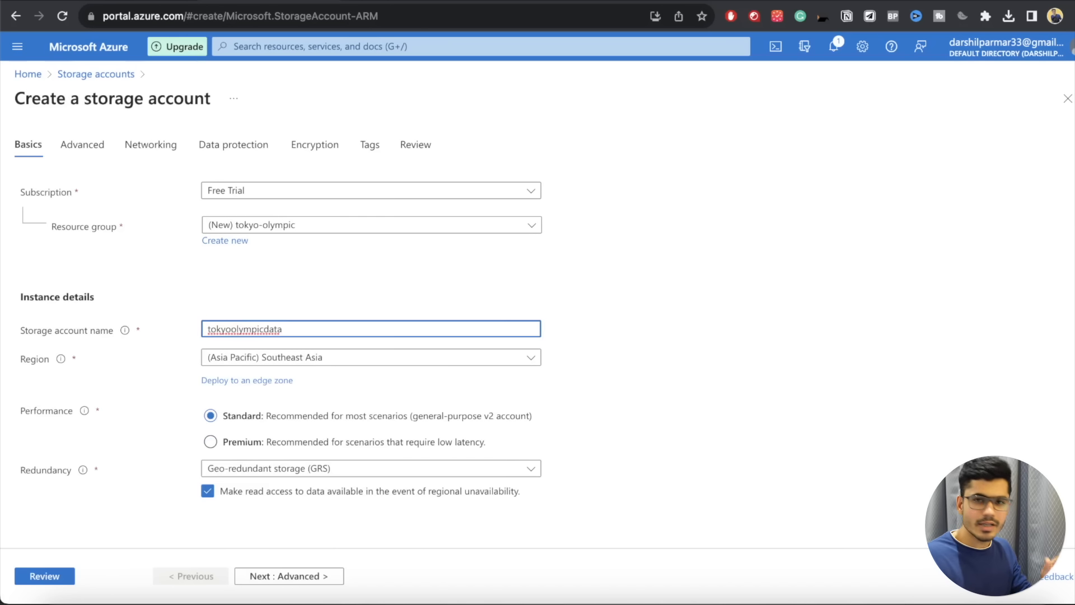
type("darshil")
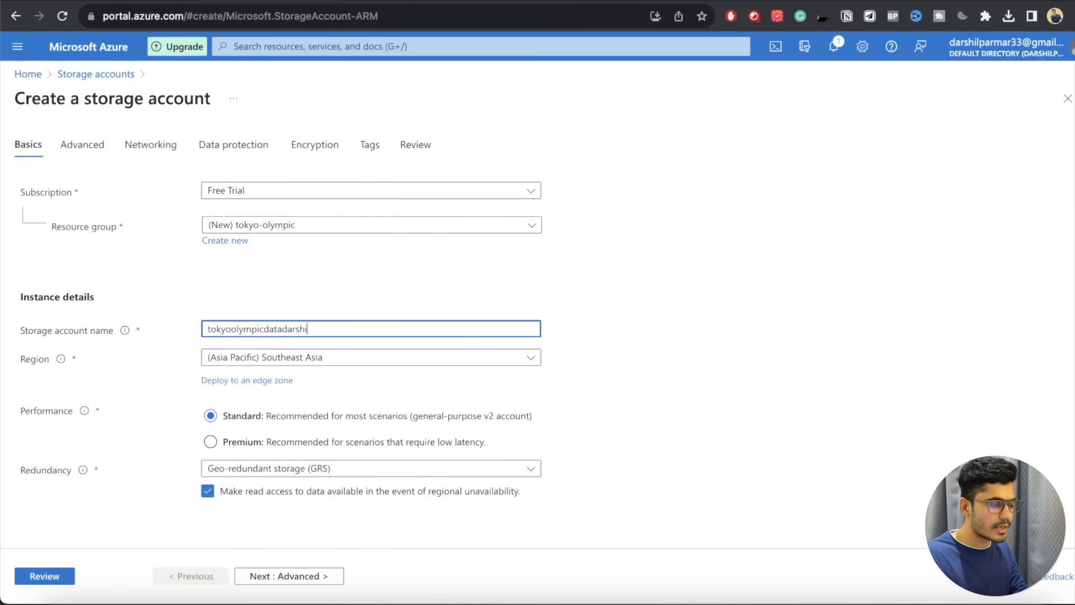
key("BackSpace")
key("BackSpace")
key("BackSpace")
key("BackSpace")
key("BackSpace")
key("BackSpace")
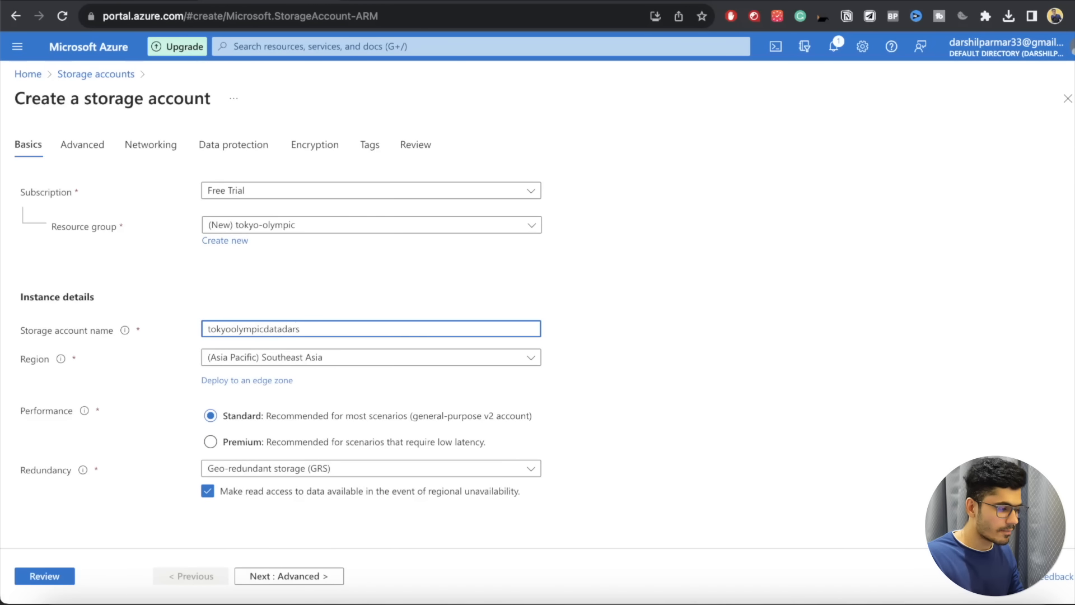
key("BackSpace")
left_click(582, 350)
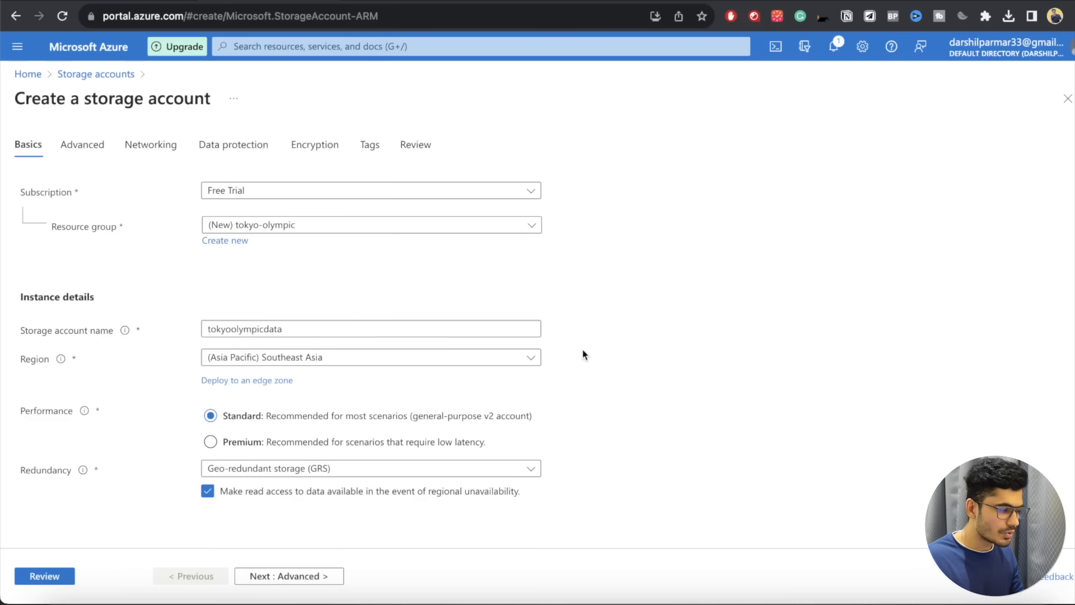
left_click_drag(284, 331, 187, 331)
left_click(780, 385)
left_click_drag(339, 328, 198, 330)
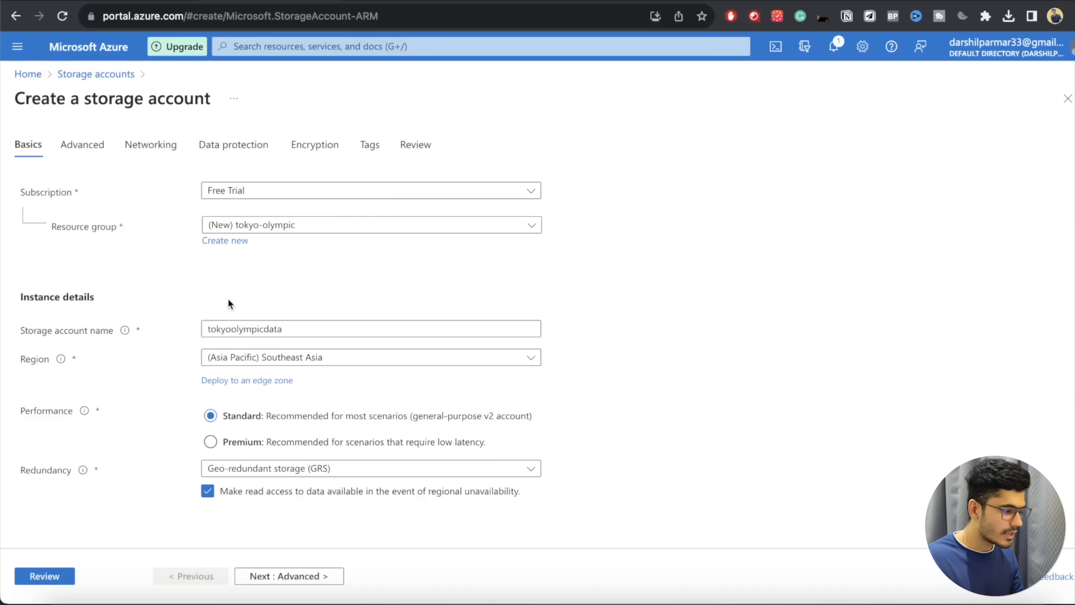
- Look through the region and redundancy options, keeping Southeast Asia and Geo-redundant storage (GRS)
left_click(236, 363)
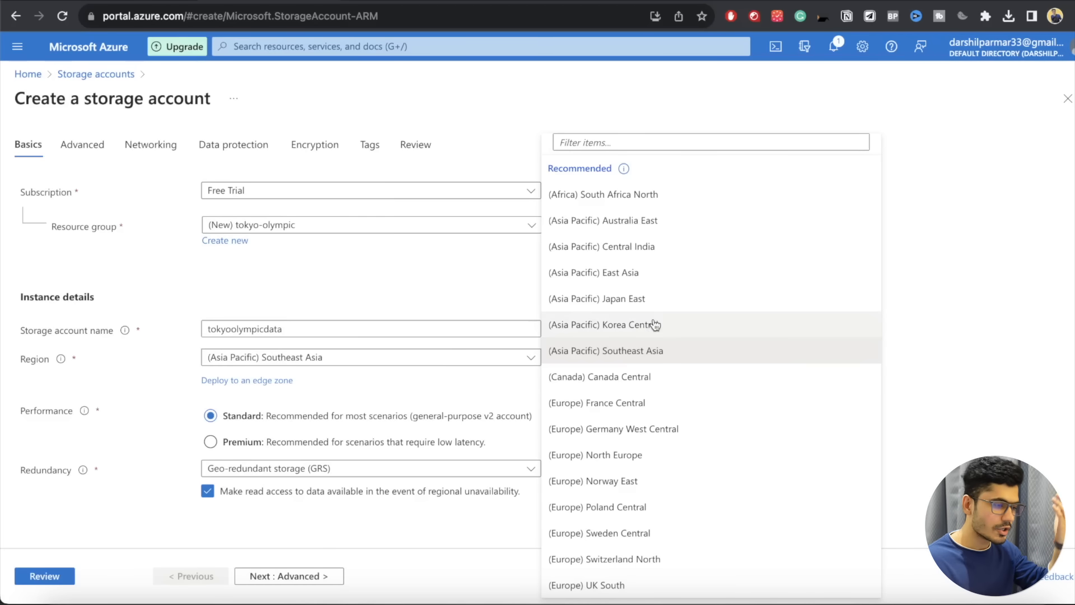
scroll(687, 338, "down", 2)
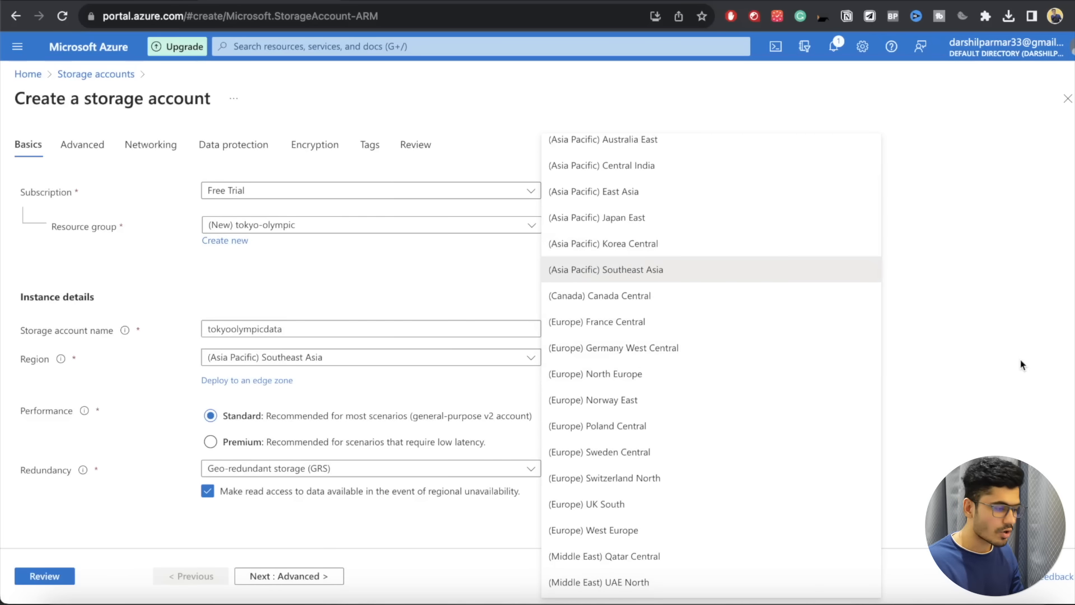
left_click(122, 419)
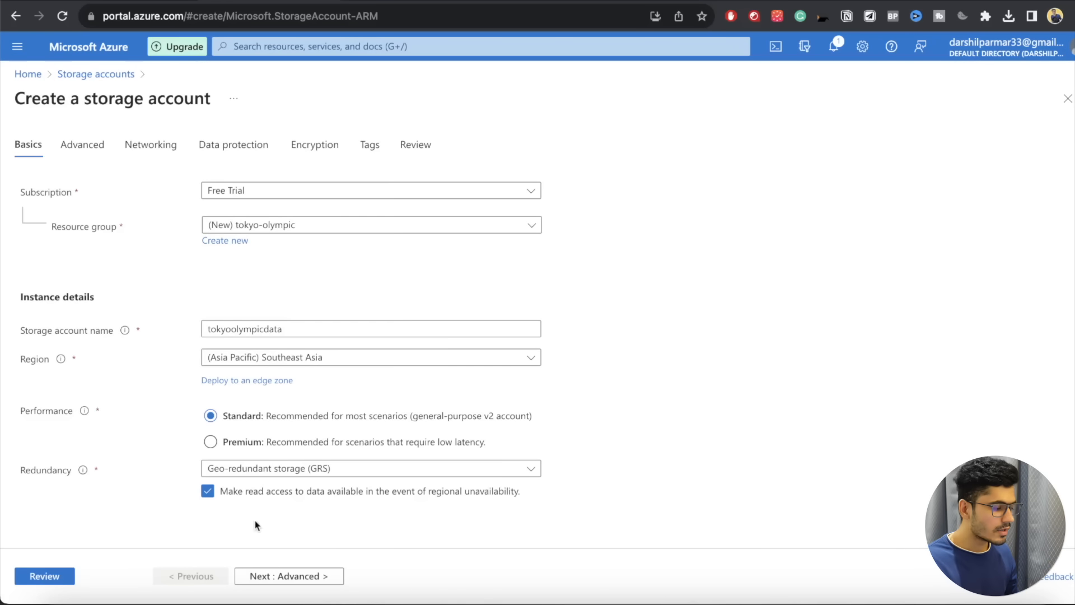
left_click(358, 468)
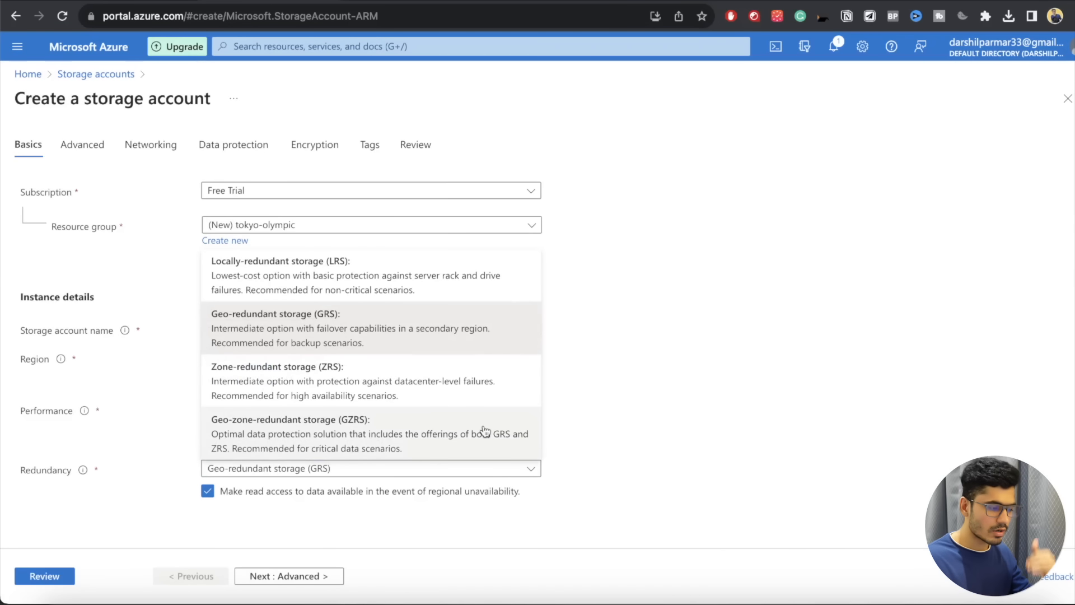
left_click(638, 420)
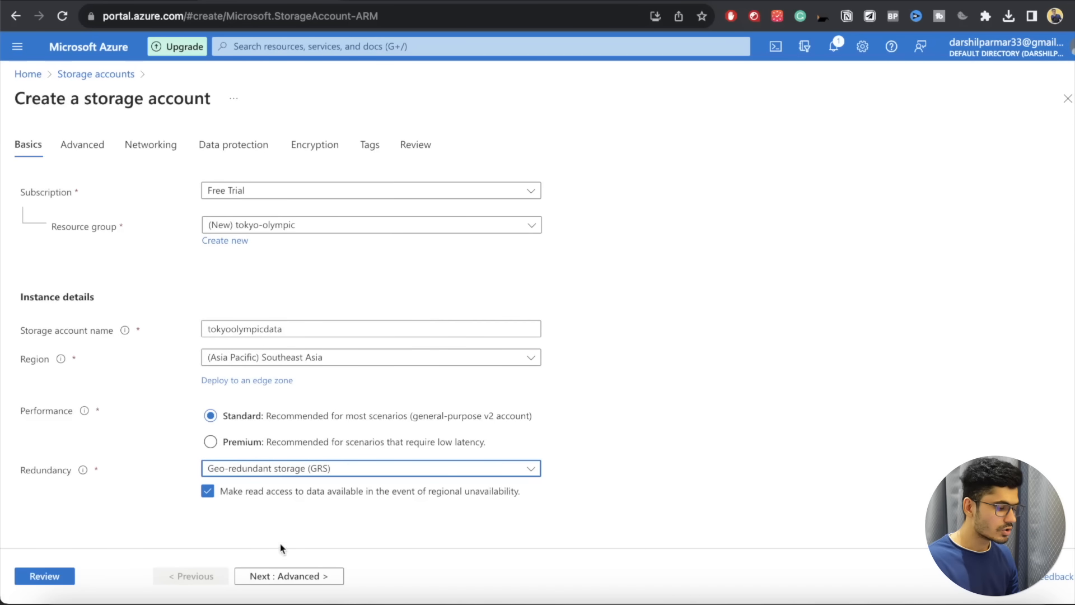
- Enable the hierarchical namespace in the storage account's advanced settings, leaving the other advanced options at their defaults
left_click(284, 577)
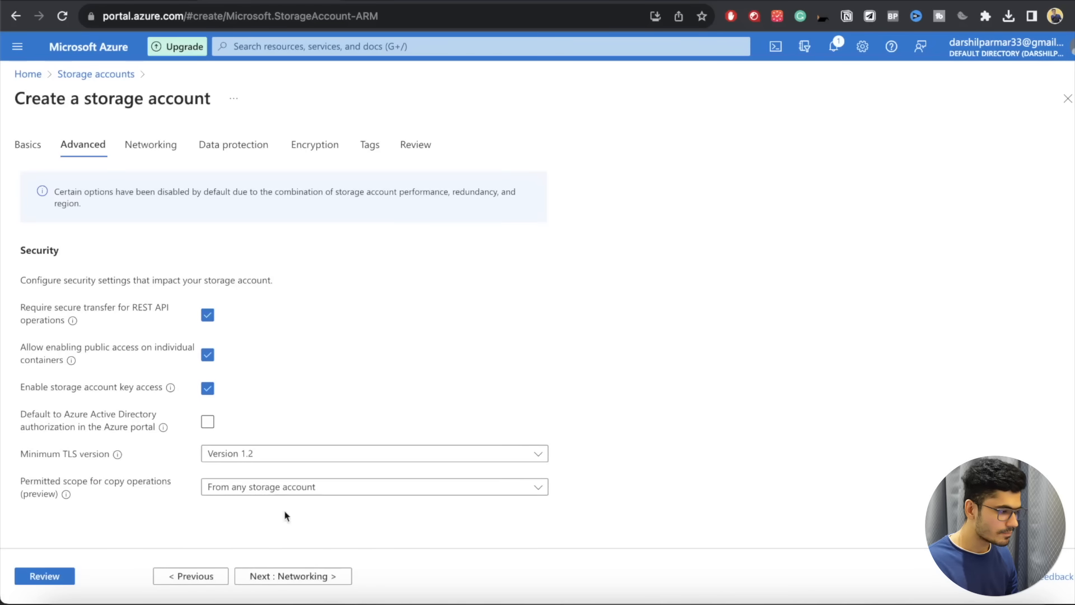
scroll(265, 398, "down", 4)
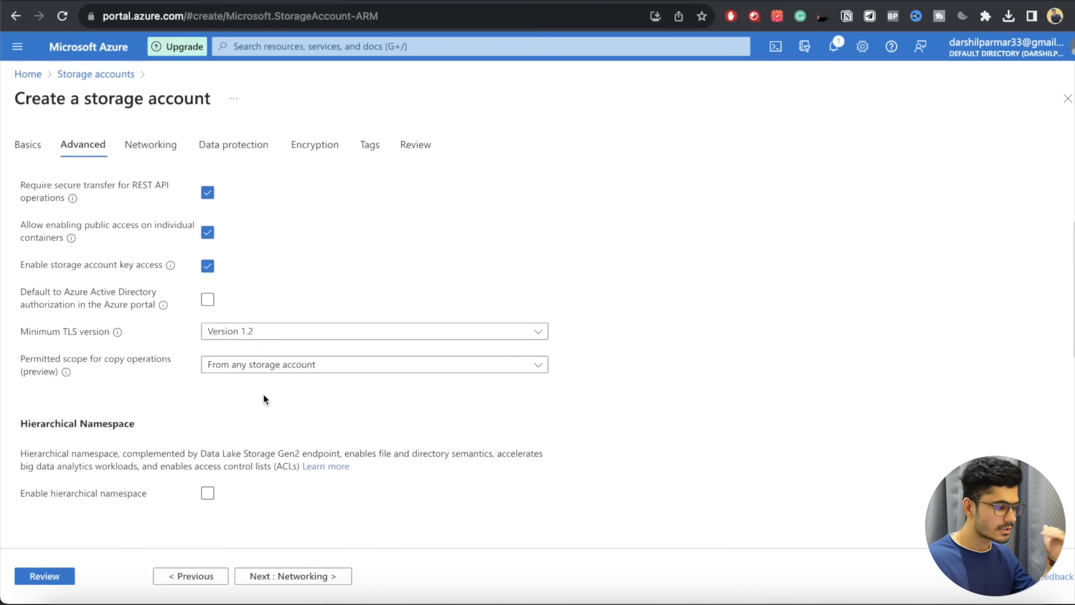
left_click(207, 401)
scroll(290, 503, "up", 1)
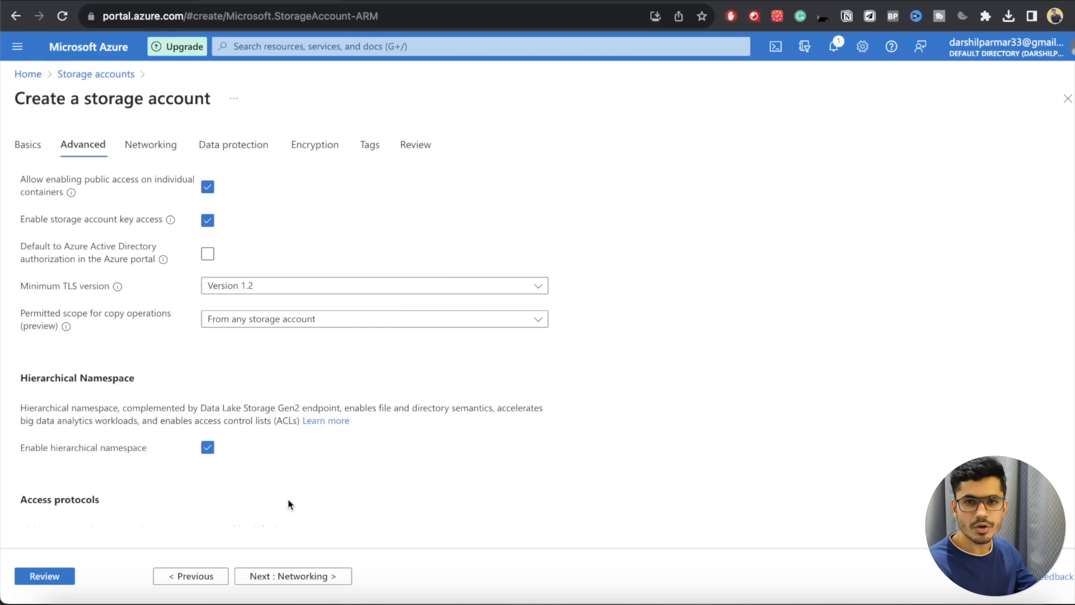
scroll(290, 504, "down", 1)
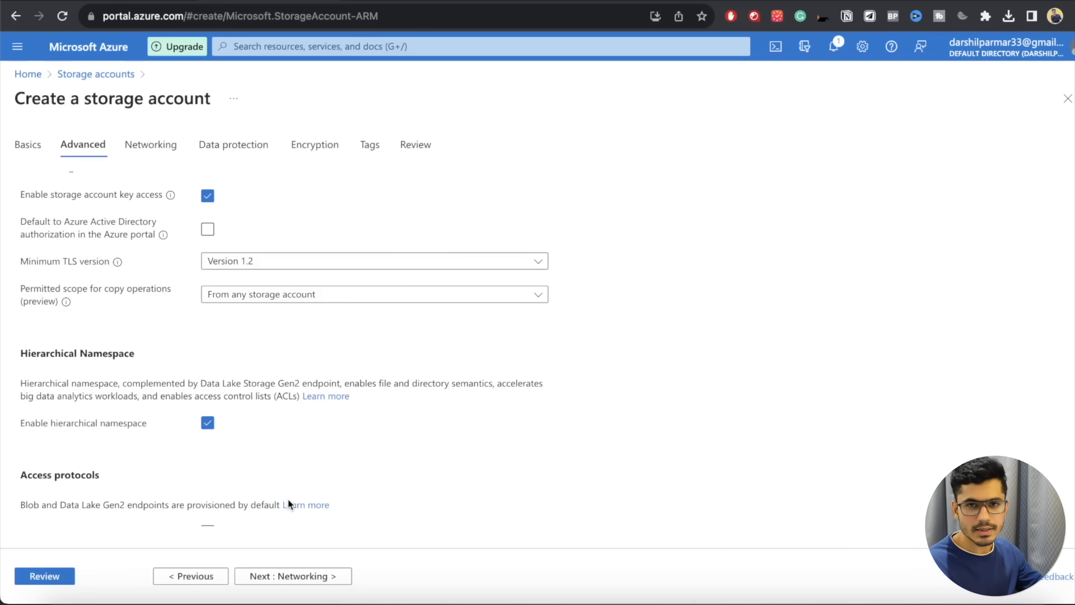
scroll(238, 479, "down", 5)
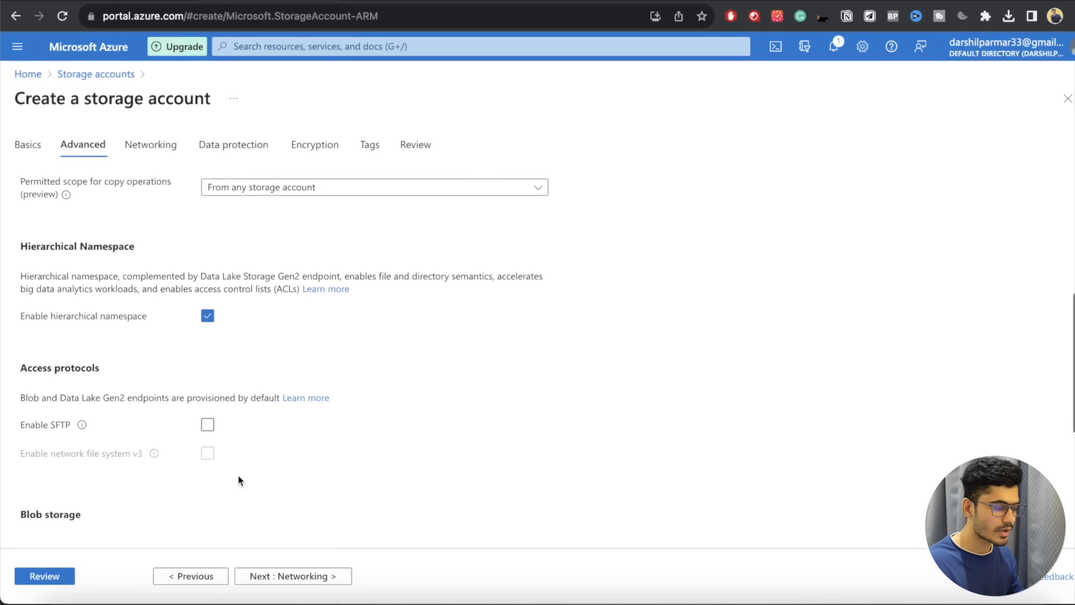
scroll(237, 475, "down", 6)
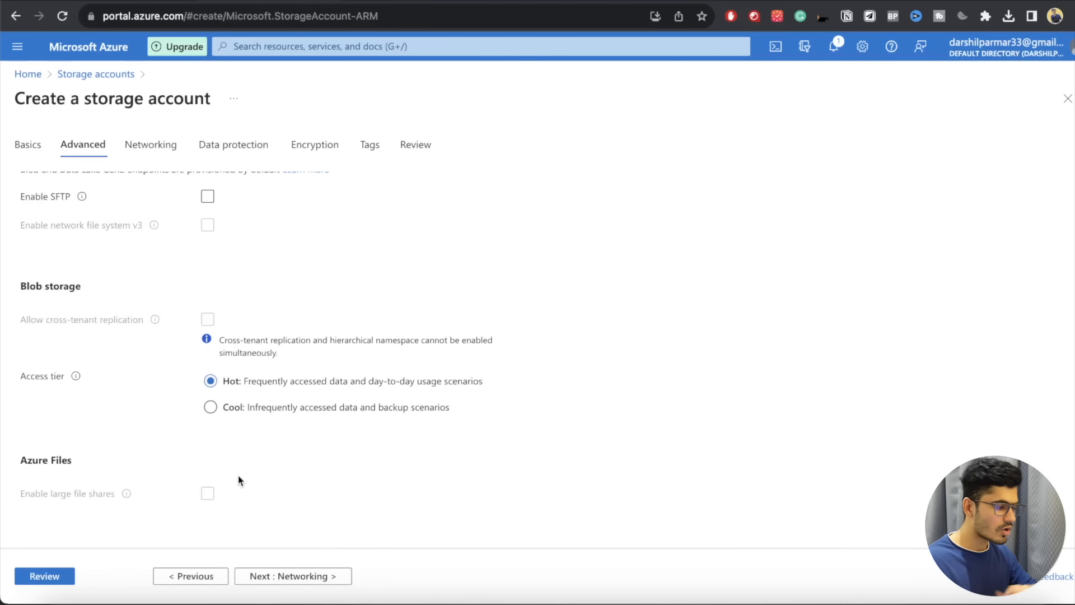
- Keep the default networking, data protection, encryption and tag settings, then review the configuration and create the storage account
left_click(281, 577)
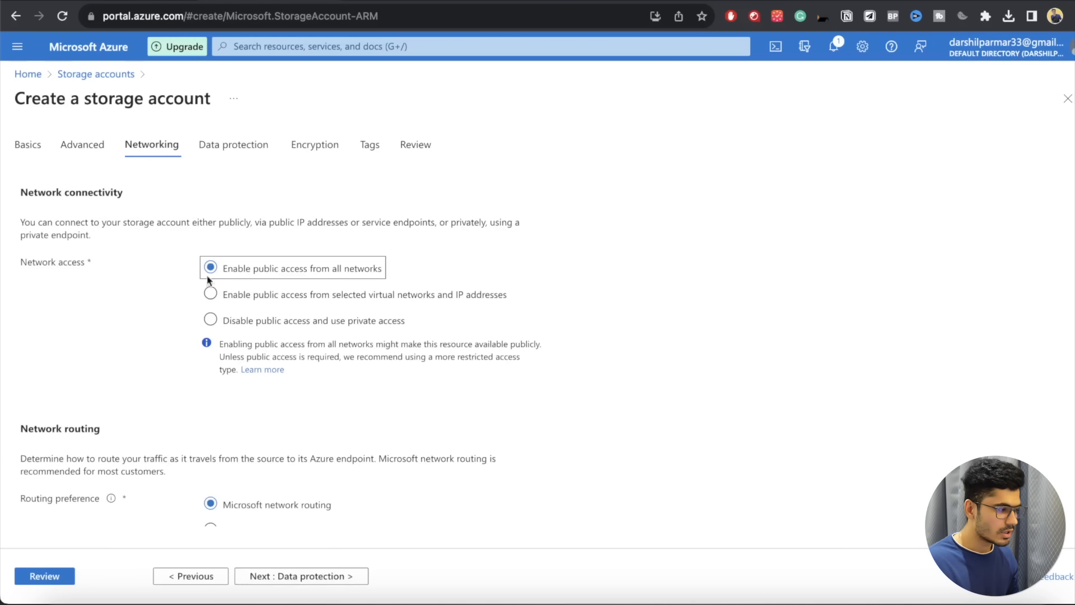
scroll(257, 324, "down", 1)
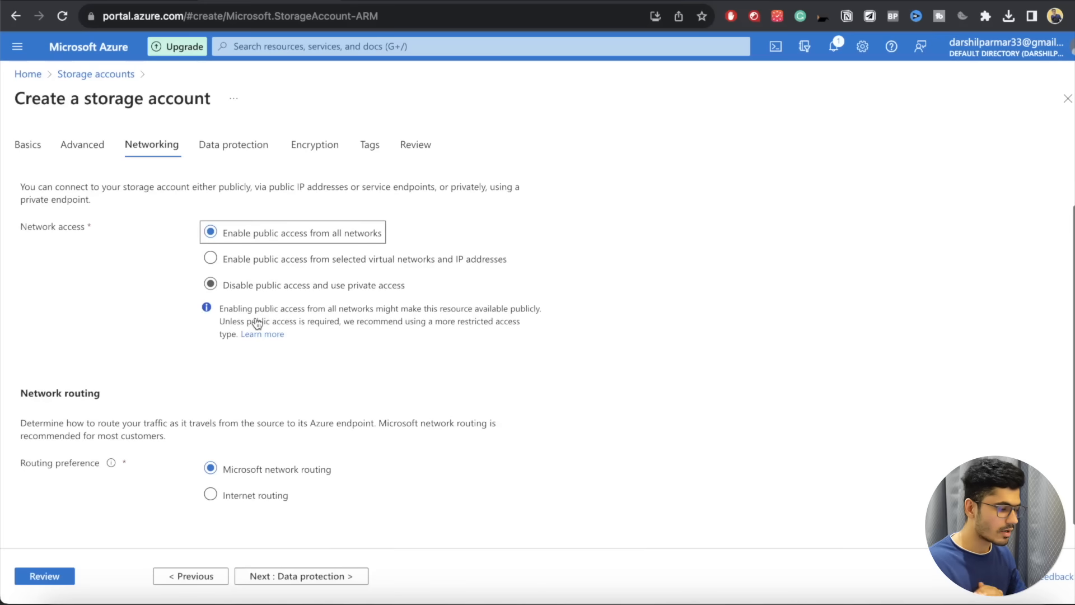
left_click(286, 577)
left_click(302, 580)
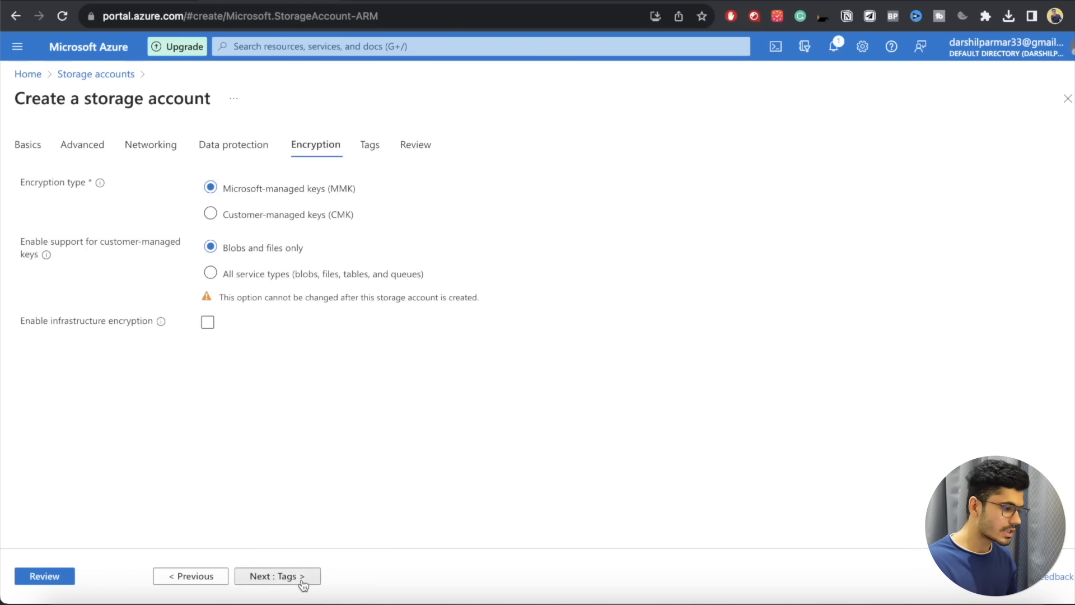
left_click(301, 577)
left_click(302, 575)
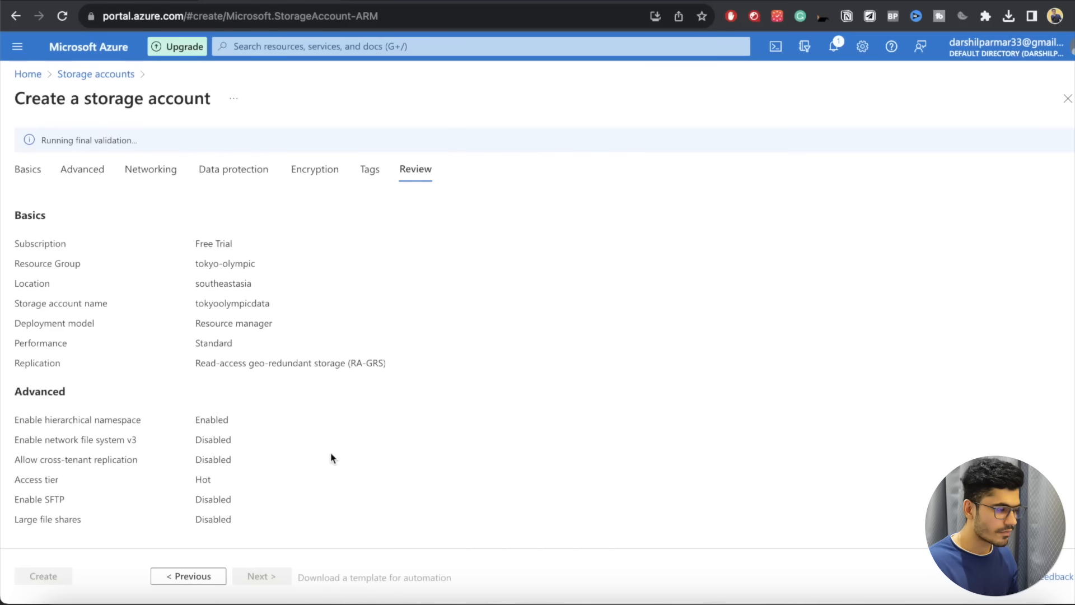
scroll(331, 456, "down", 7)
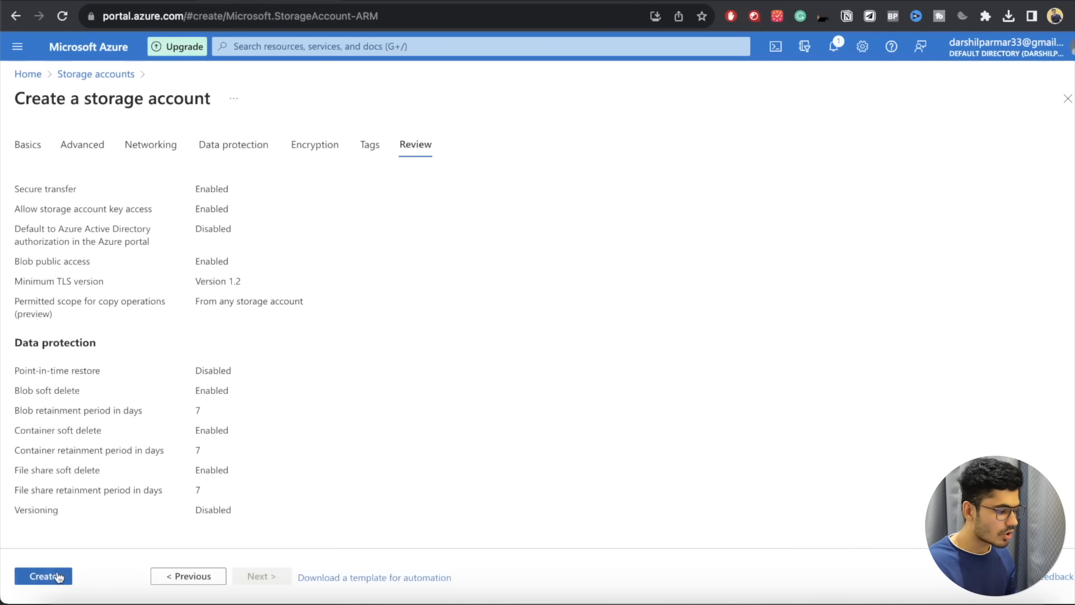
left_click(55, 577)
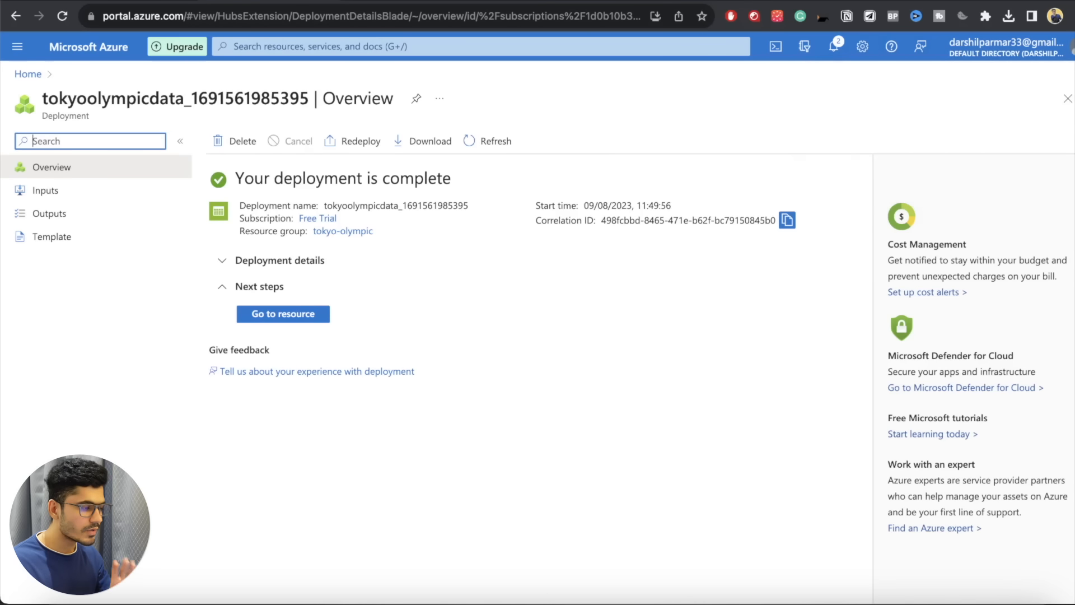
- Open the deployed storage account and look over its essentials, replication type and service properties
left_click(288, 314)
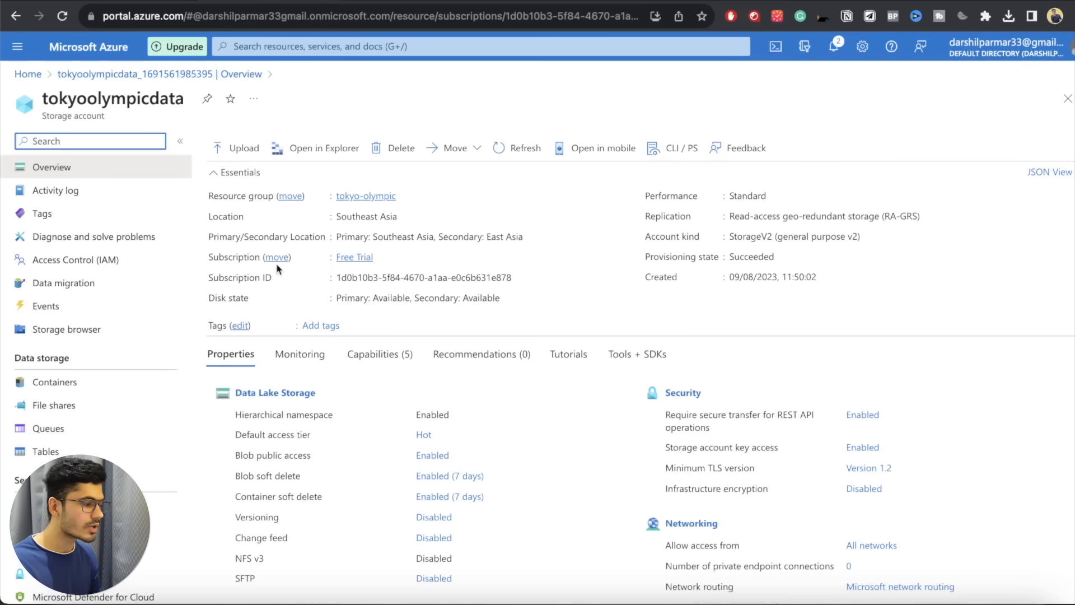
scroll(112, 311, "down", 10)
scroll(114, 313, "up", 10)
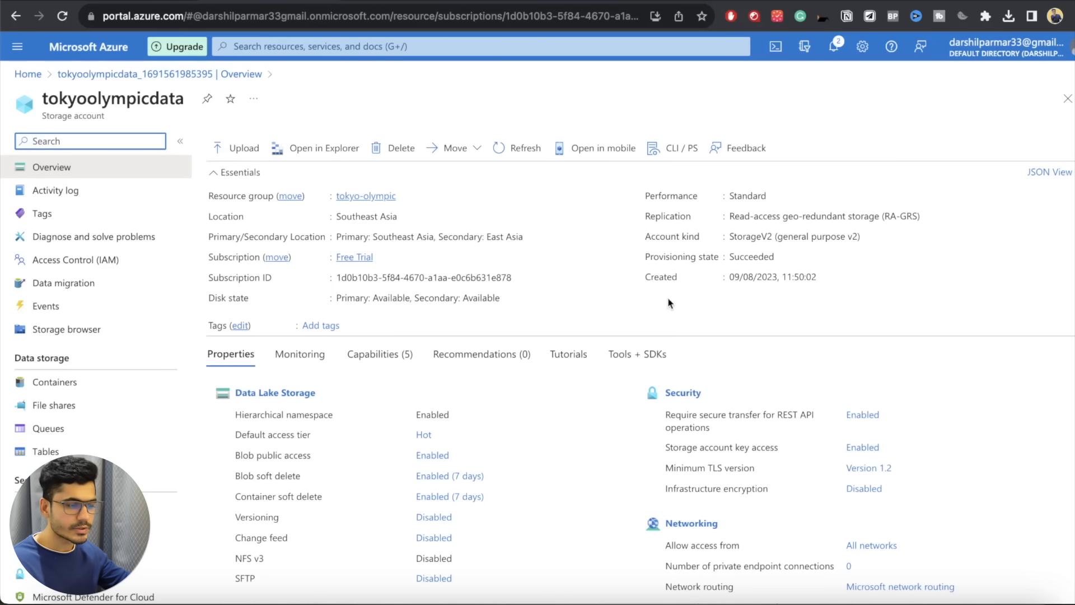
left_click_drag(727, 216, 788, 216)
scroll(775, 297, "down", 2)
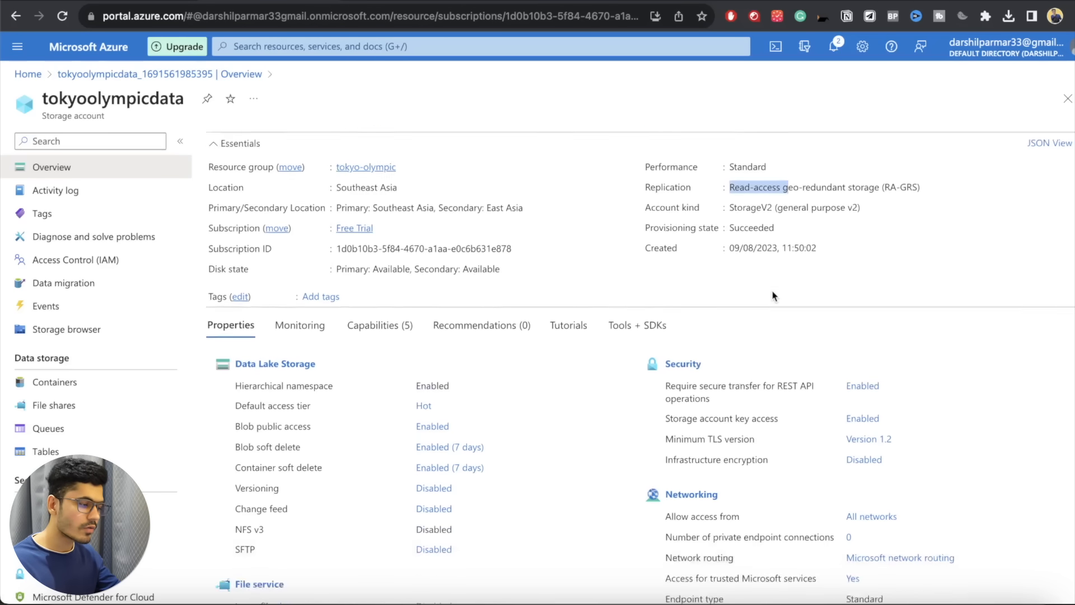
scroll(775, 295, "down", 4)
scroll(511, 302, "up", 2)
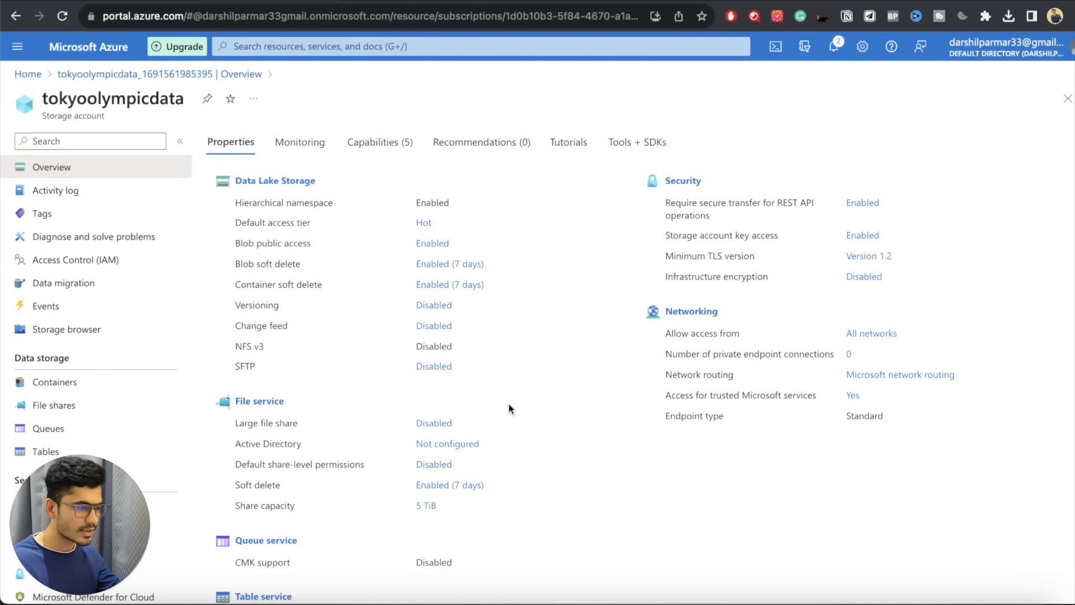
scroll(509, 409, "up", 4)
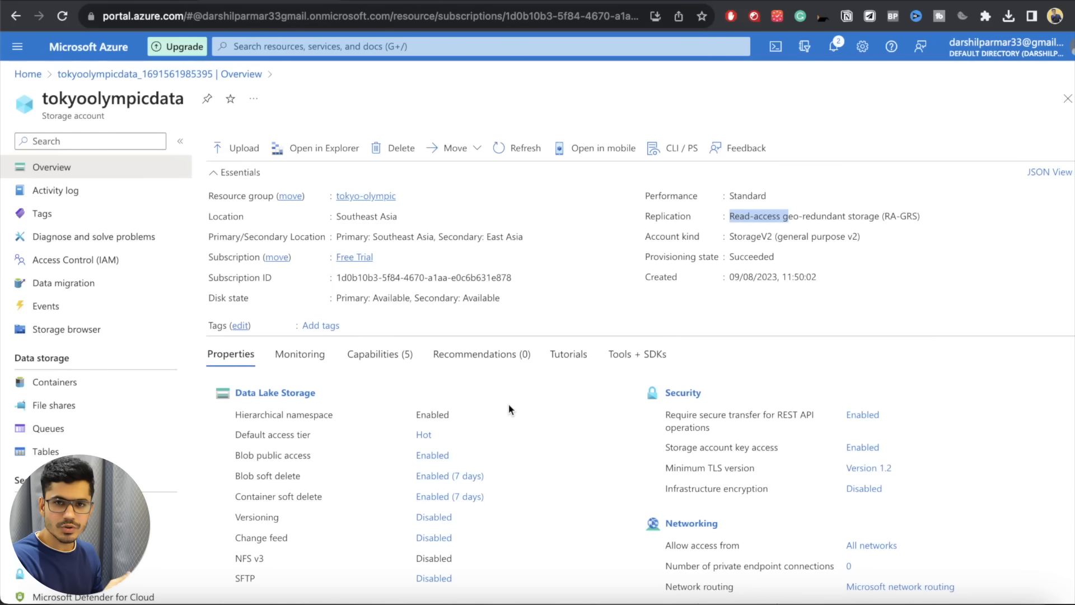
- Look at the storage account's activity log and access control (IAM) settings
left_click(111, 190)
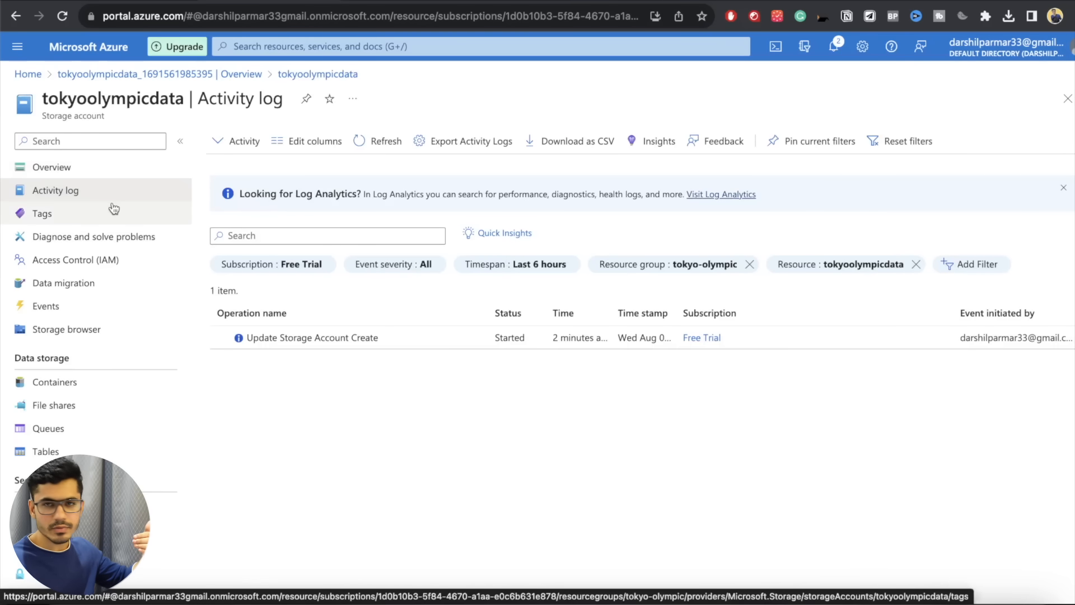
left_click(120, 260)
scroll(129, 302, "down", 2)
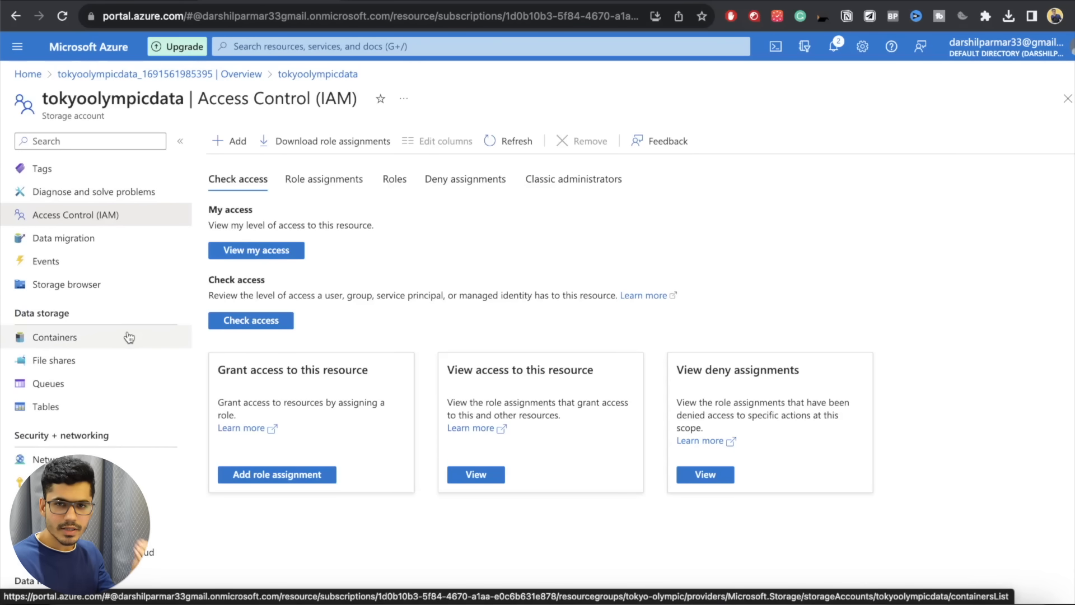
- Create a container named tokyo-olympic-data in the storage account, keeping the private (no anonymous access) level
left_click(108, 342)
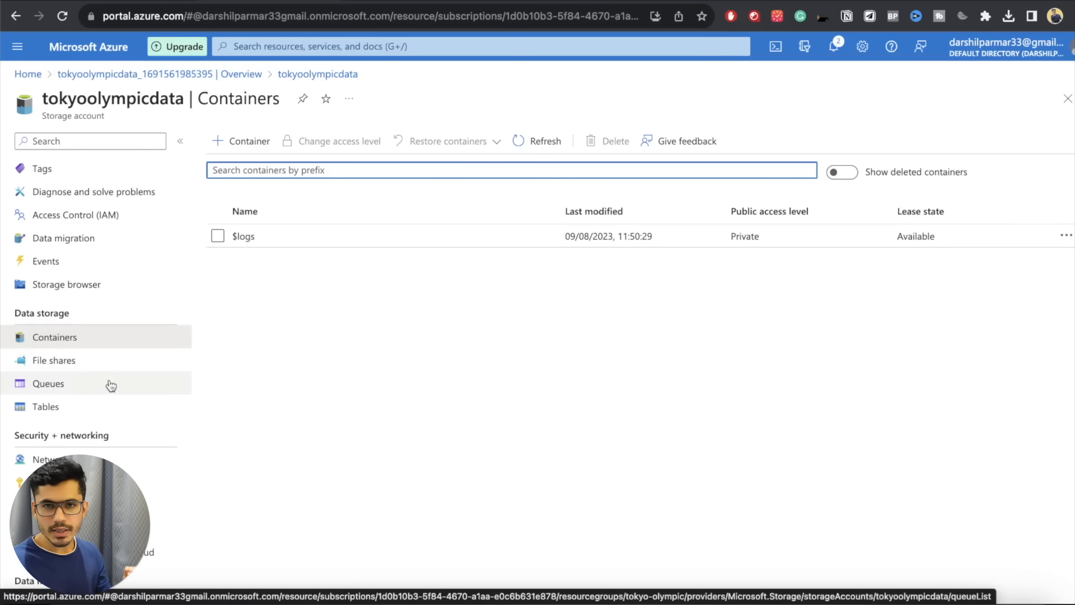
left_click(328, 286)
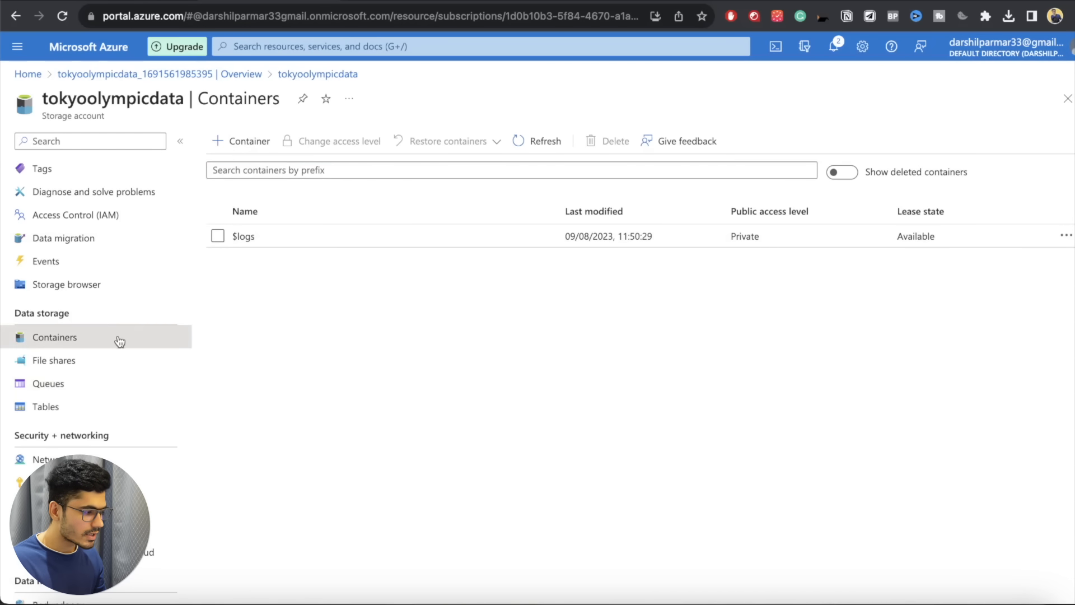
left_click(257, 145)
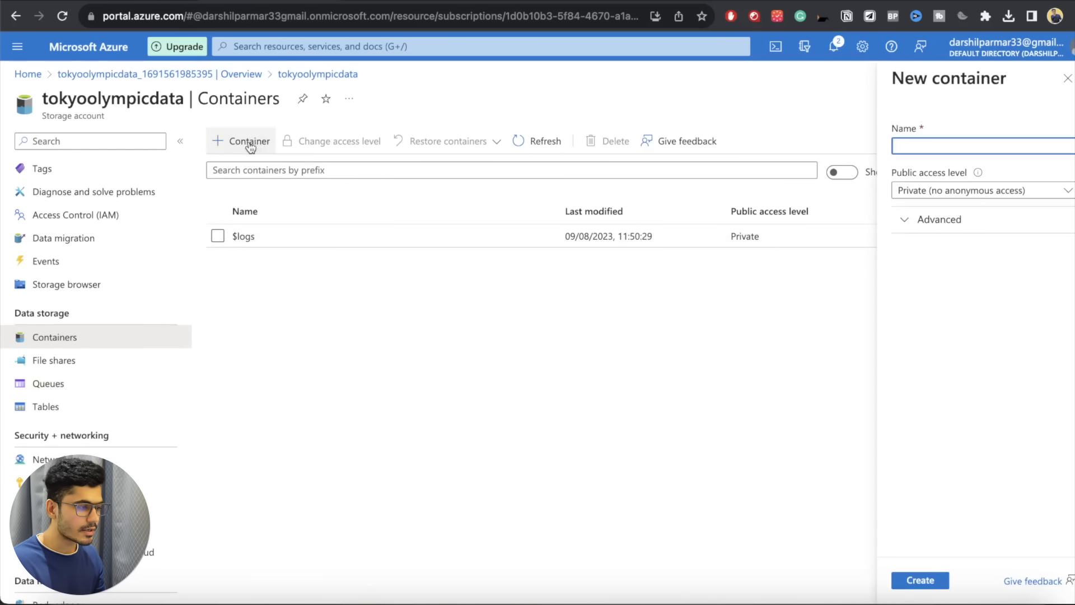
left_click(941, 147)
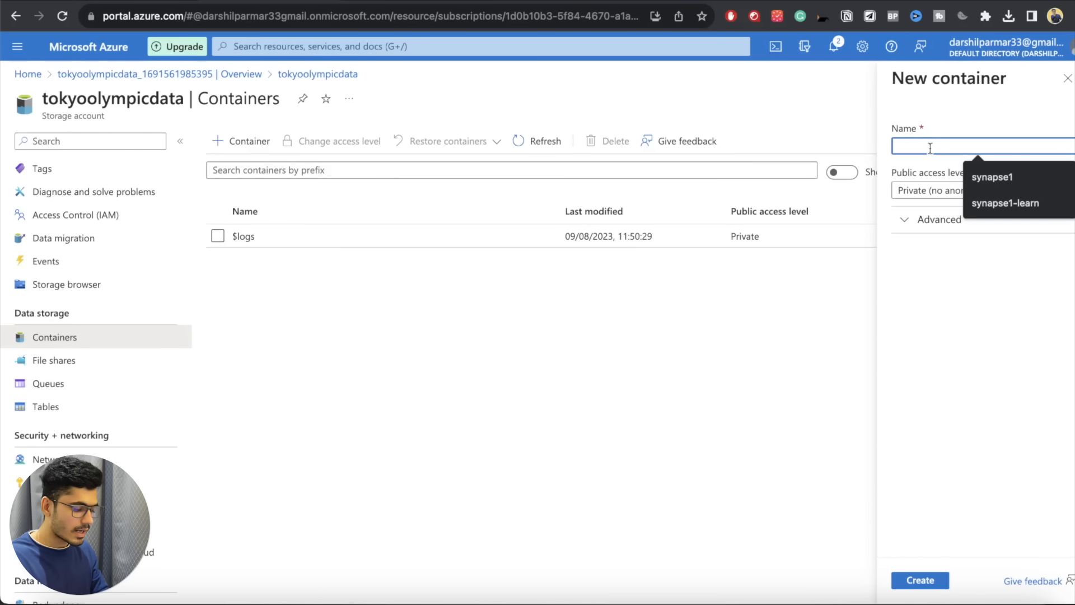
type("tokyo")
key("BackSpace")
key("BackSpace")
type("kyo")
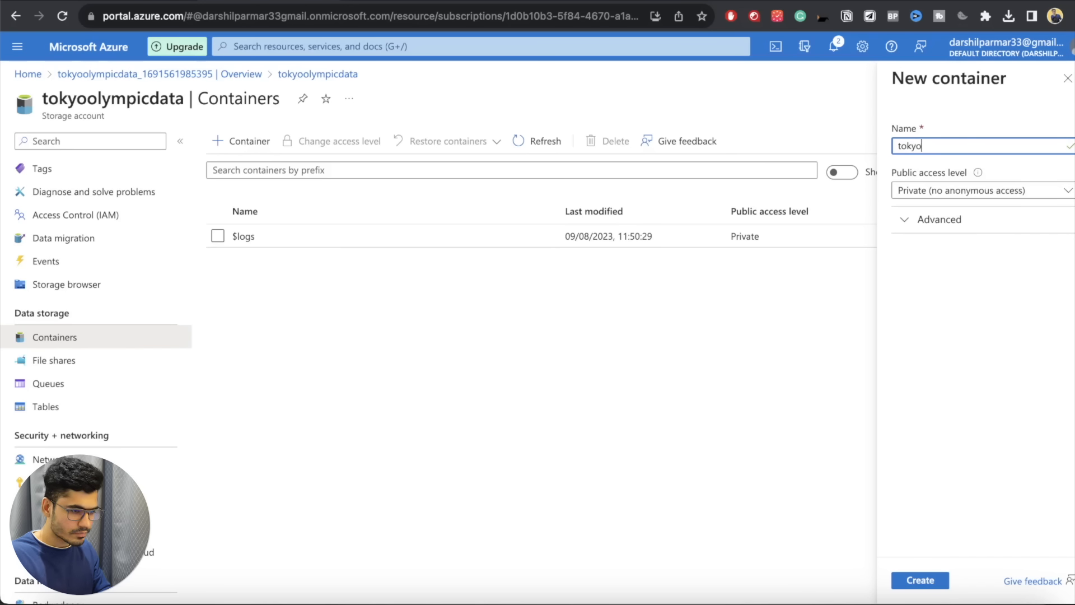
type("-olym")
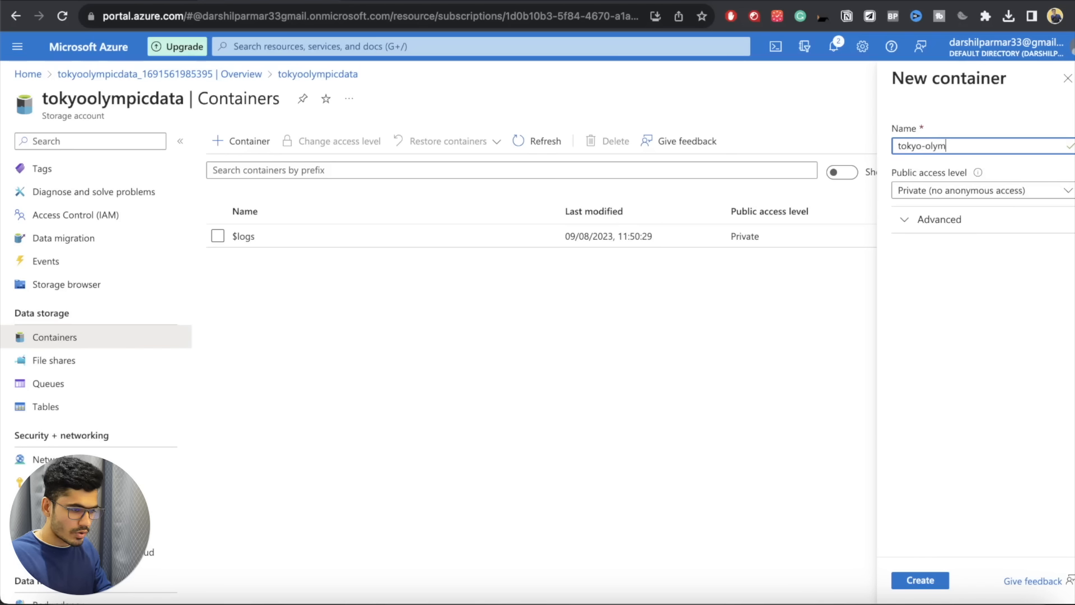
type("pic-data")
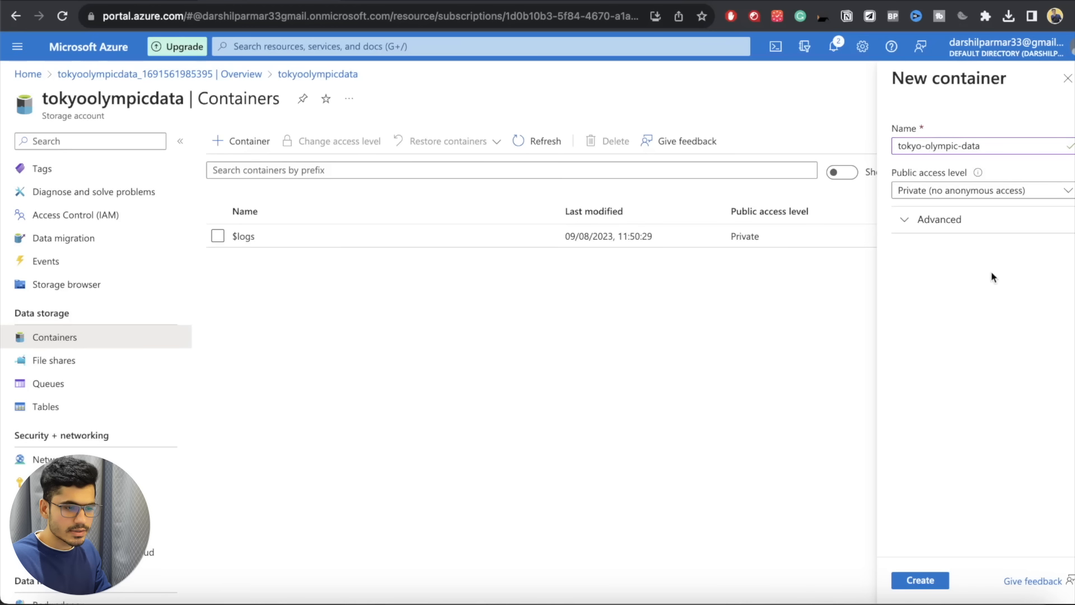
left_click(933, 580)
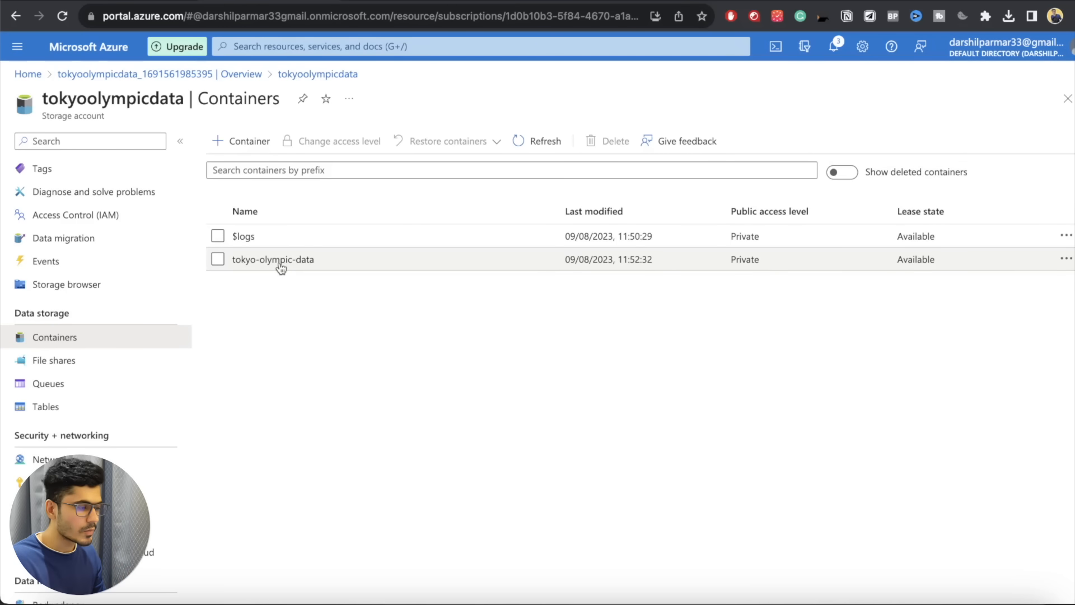
- Open the tokyo-olympic-data container and add a directory named raw-data to it
left_click(282, 266)
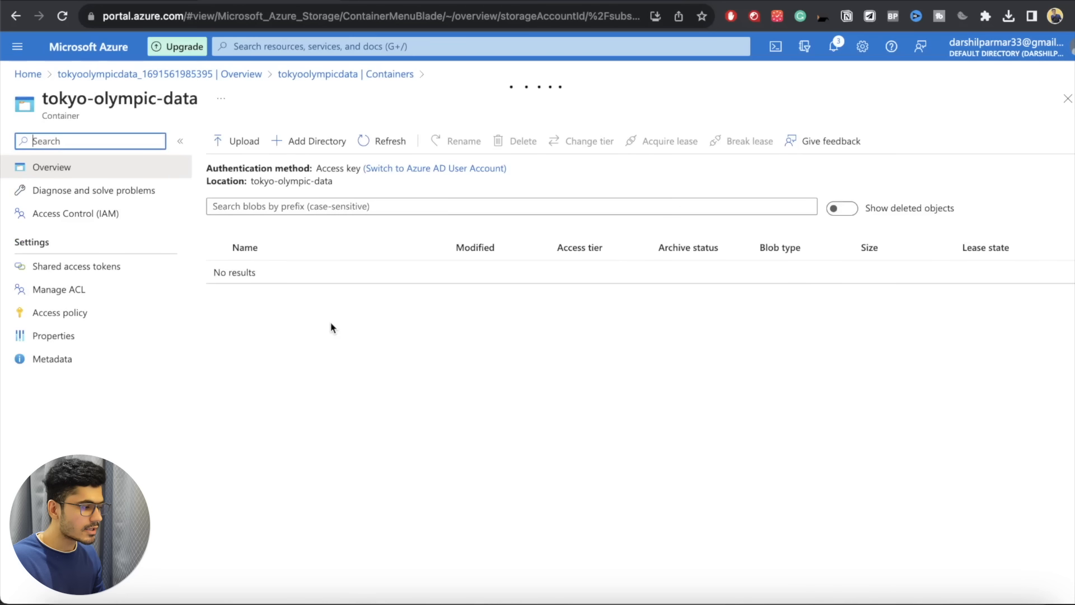
left_click_drag(208, 104, 59, 102)
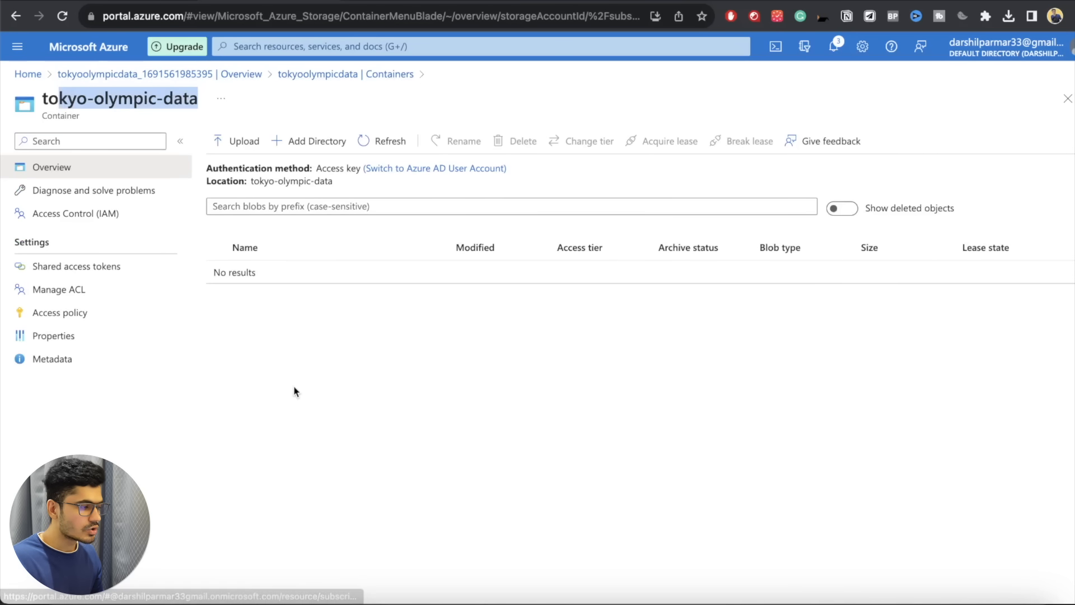
left_click(300, 401)
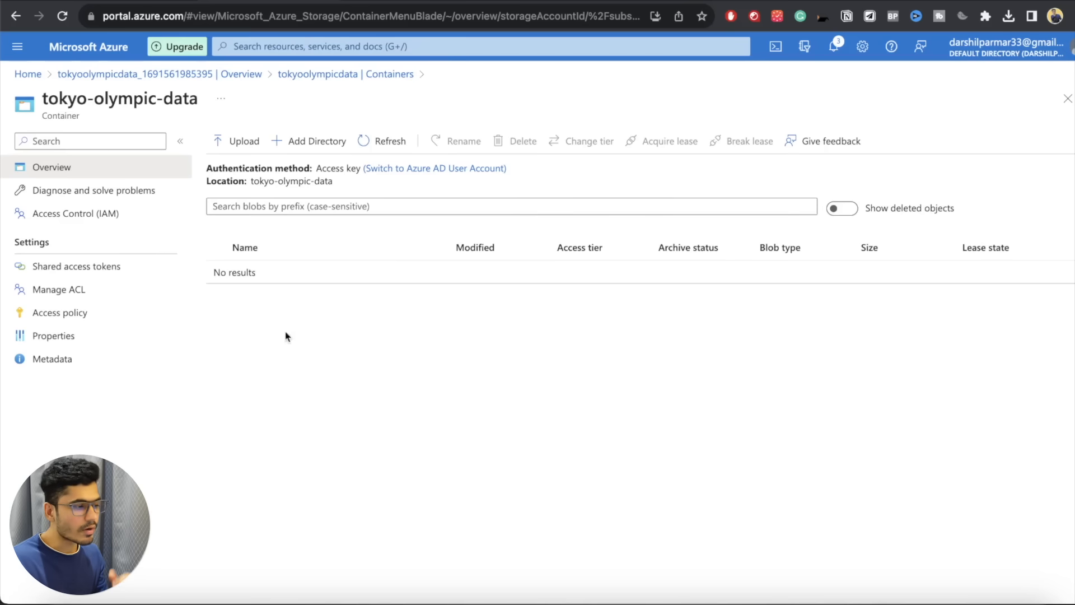
left_click(305, 142)
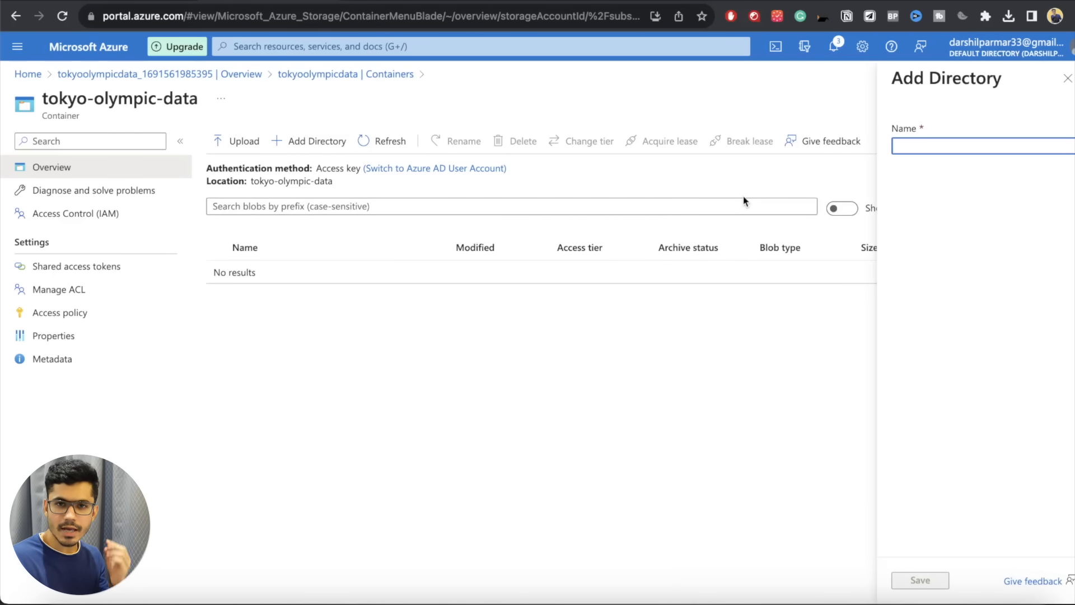
type("raw-data")
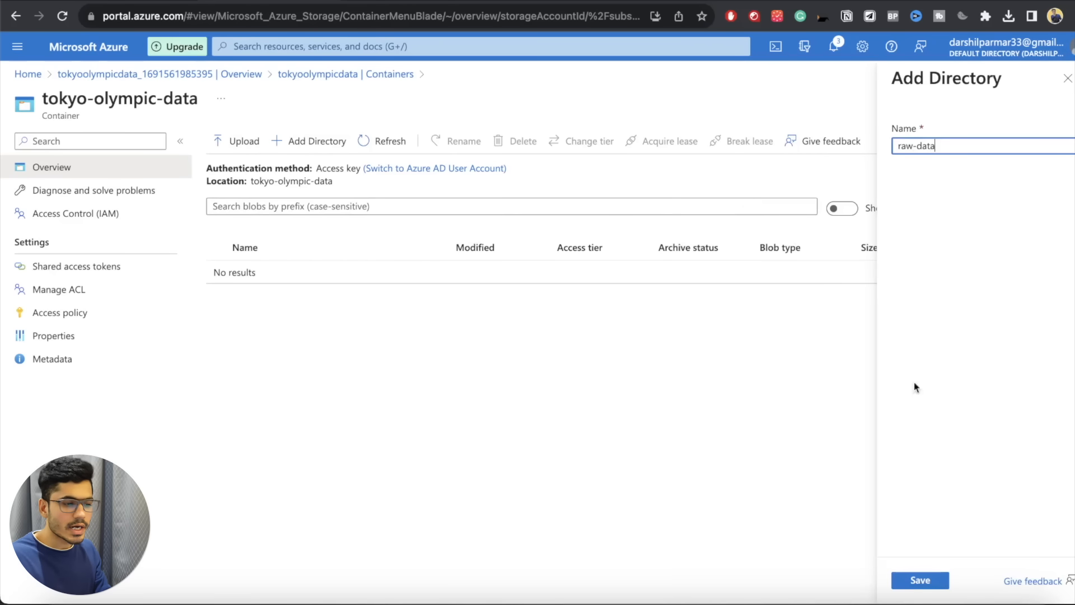
left_click(919, 580)
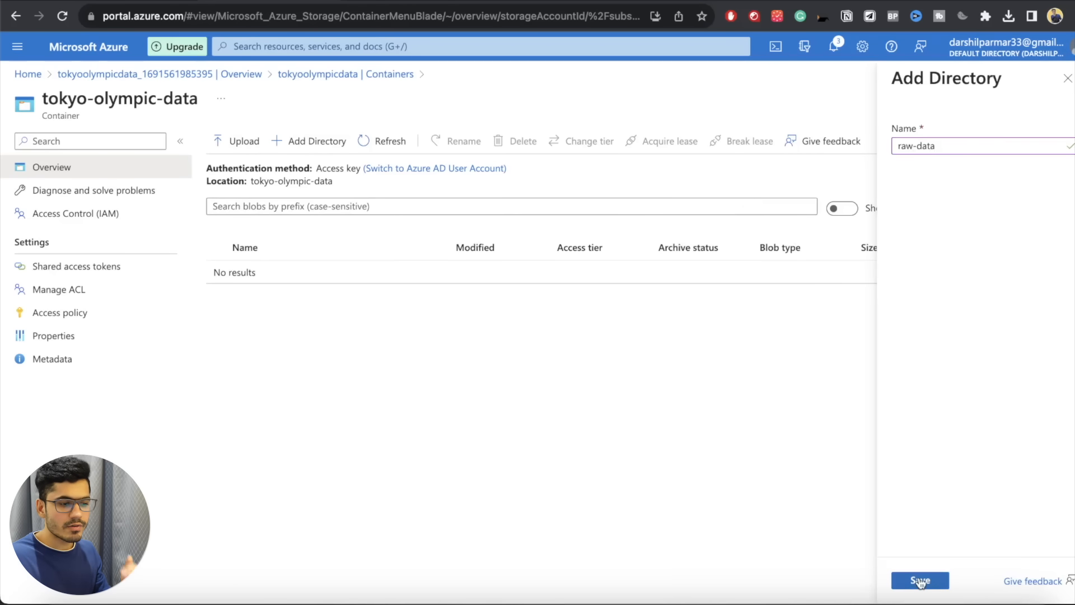
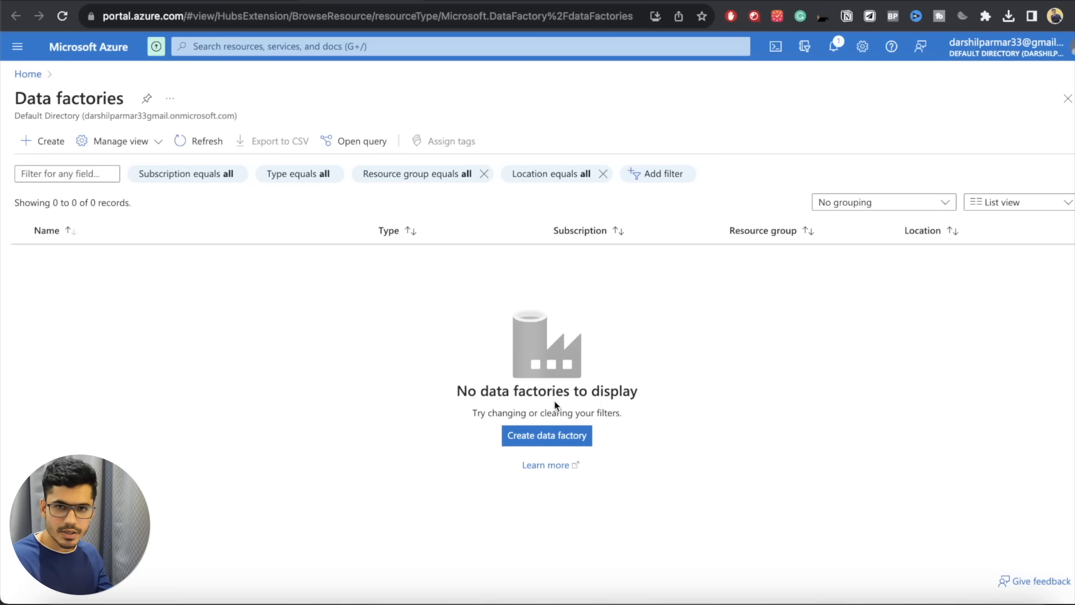
- Start a new data factory in the tokyo-olympic resource group and name it tokyo-olympic-df
left_click(541, 442)
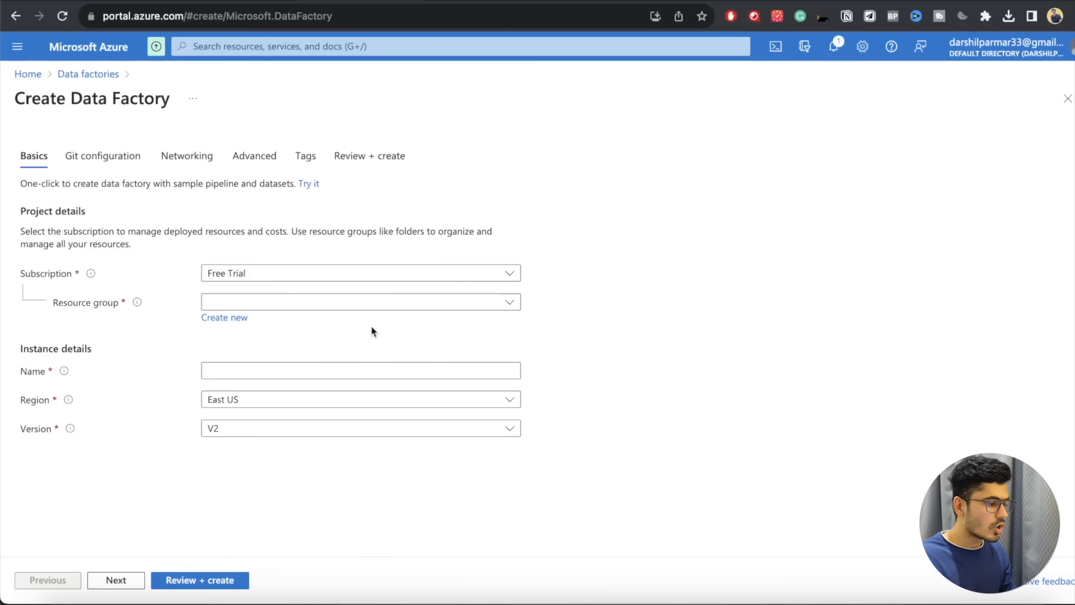
left_click(290, 308)
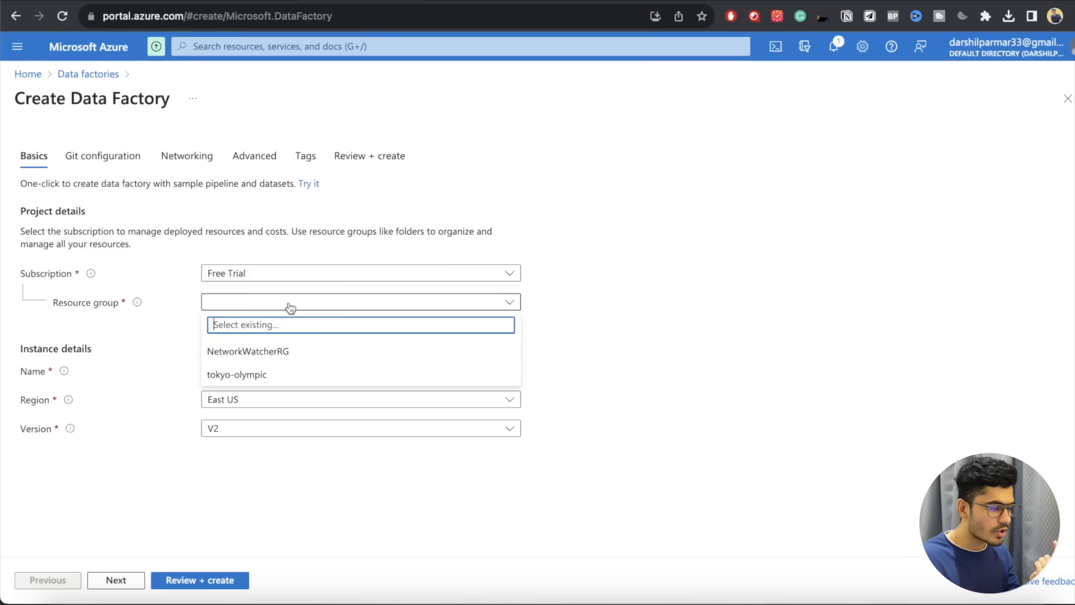
left_click(274, 376)
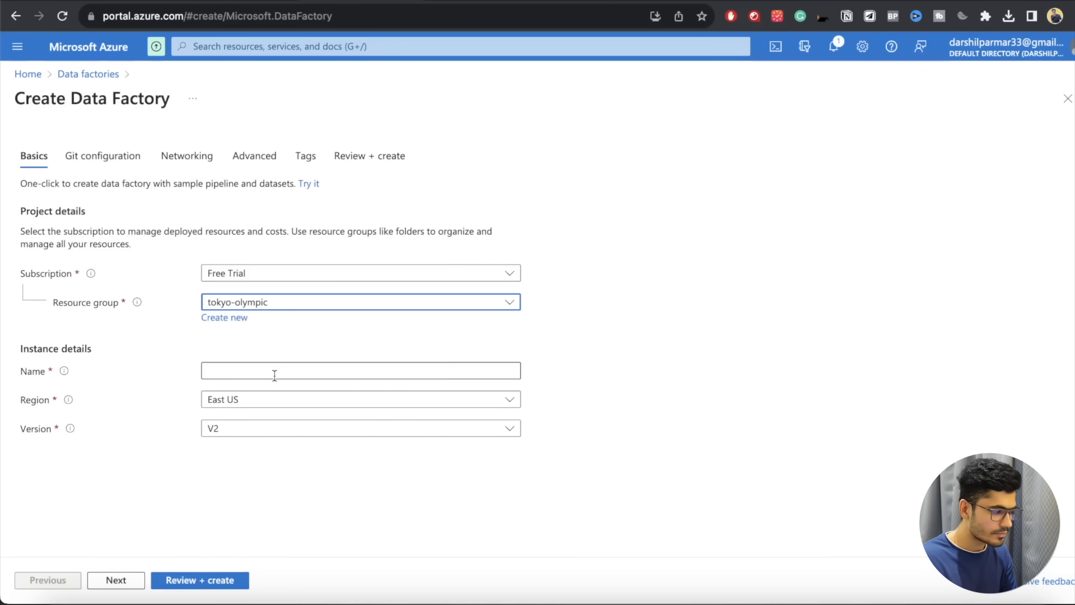
left_click(275, 372)
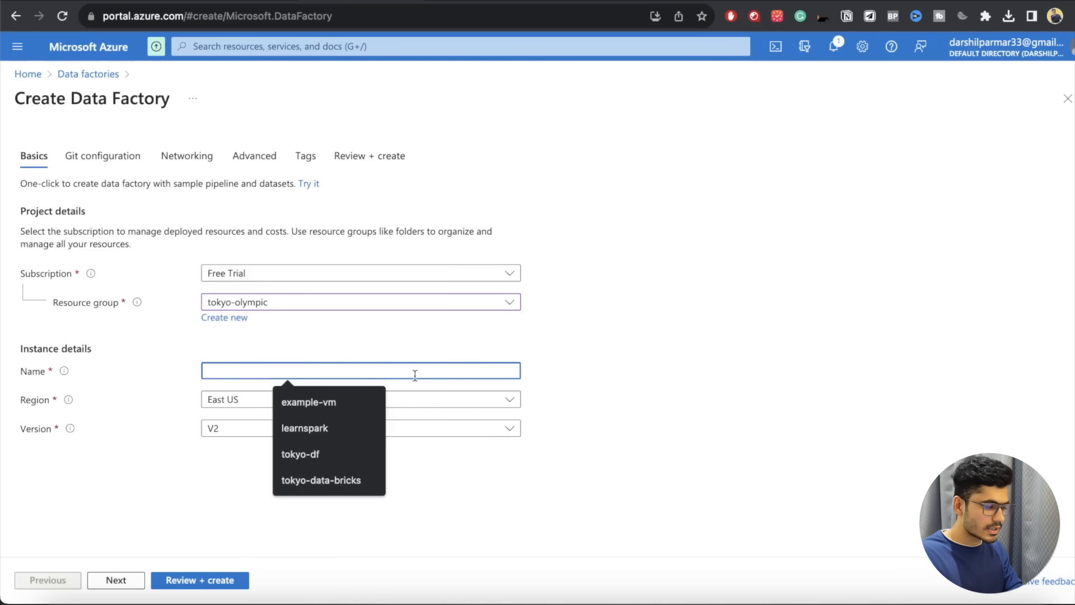
type("tokyo")
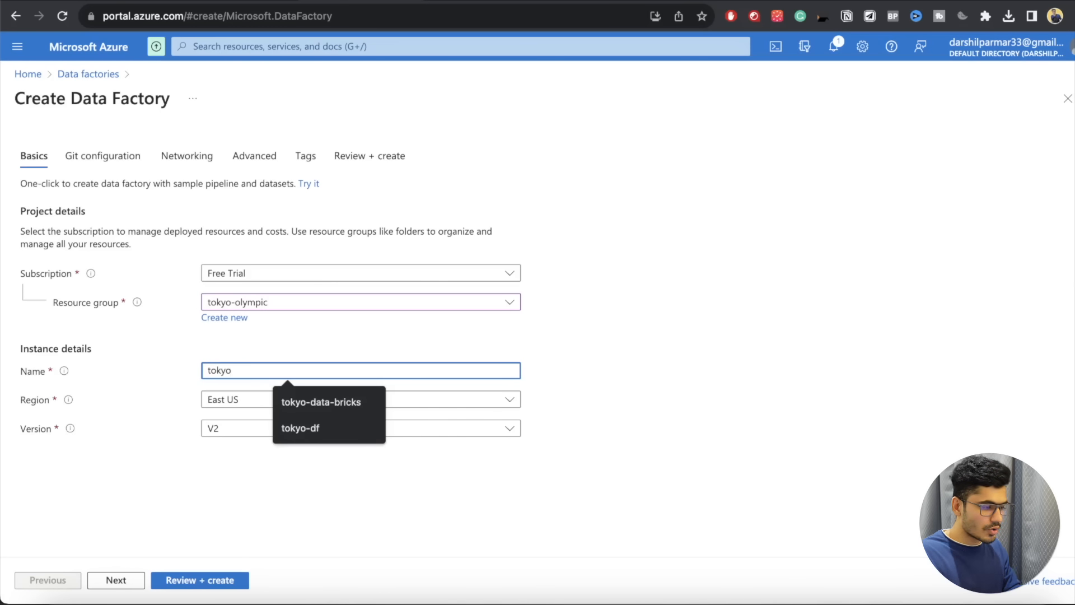
key("alt+BackSpace")
type("tokyo")
key("BackSpace")
key("BackSpace")
type("yo-olympic-df")
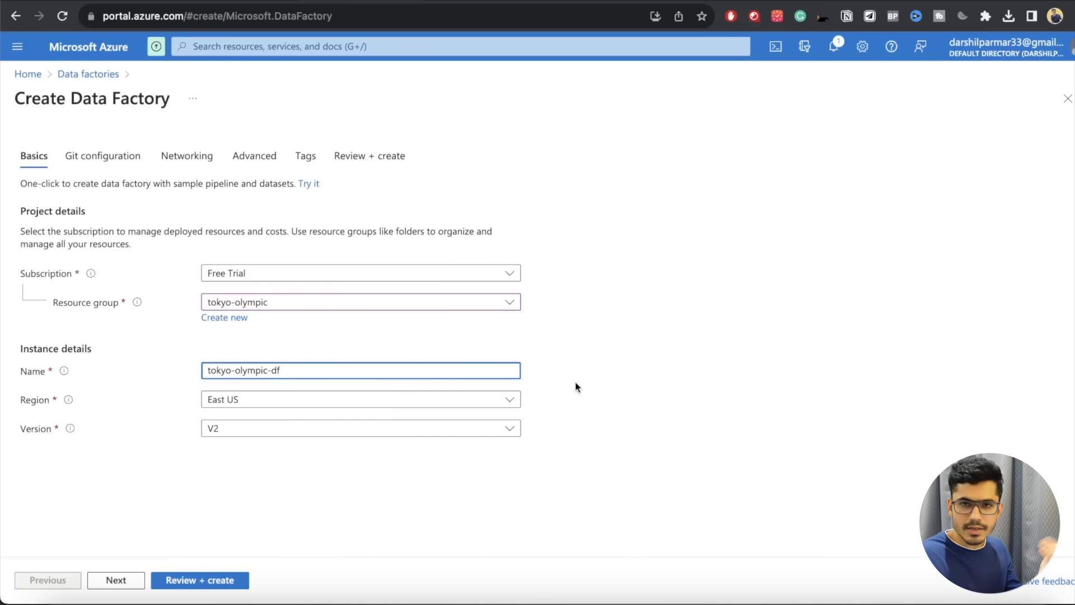
- Set the new data factory's region to Southeast Asia
left_click(464, 404)
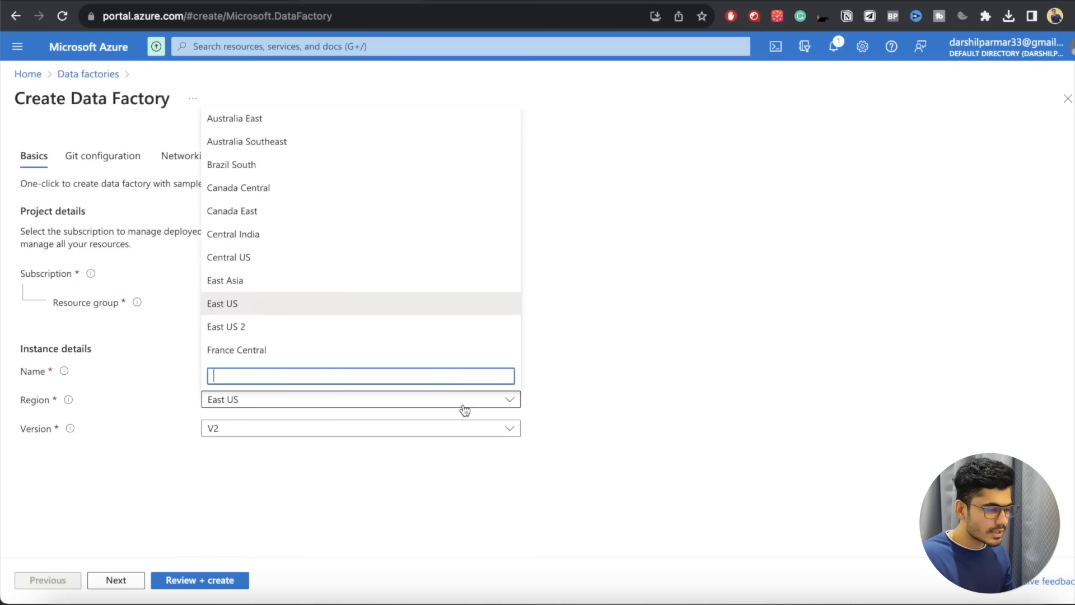
scroll(383, 242, "down", 1)
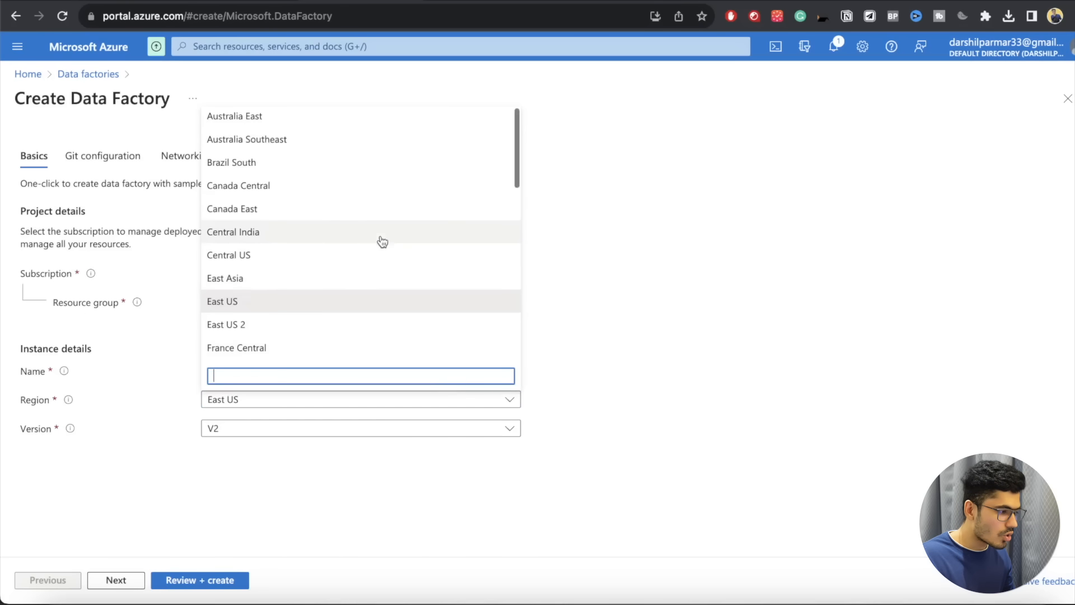
scroll(382, 242, "down", 5)
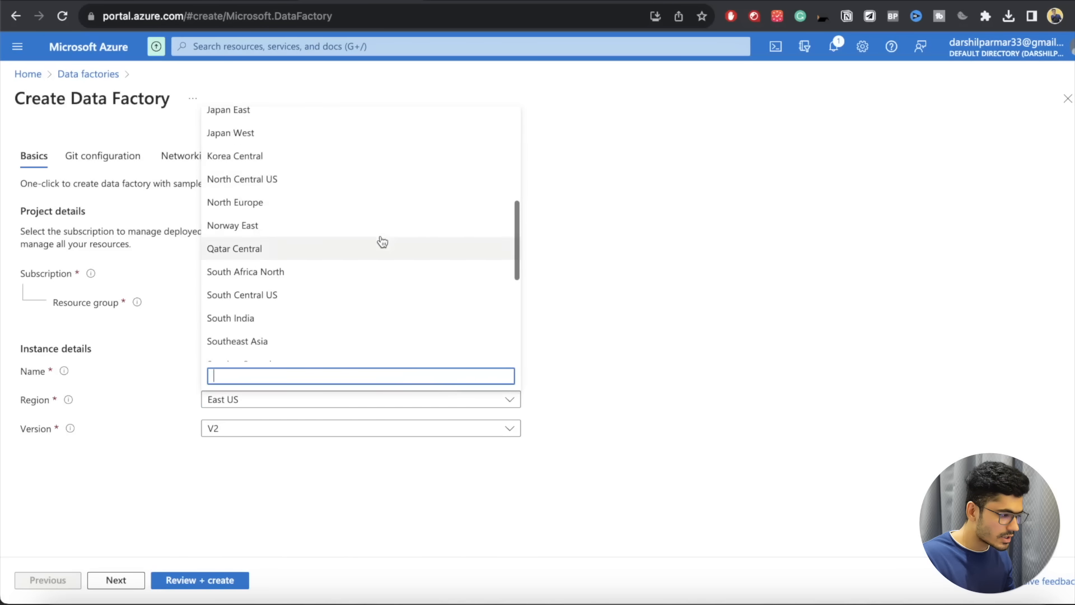
scroll(336, 319, "down", 2)
left_click(311, 264)
left_click(654, 347)
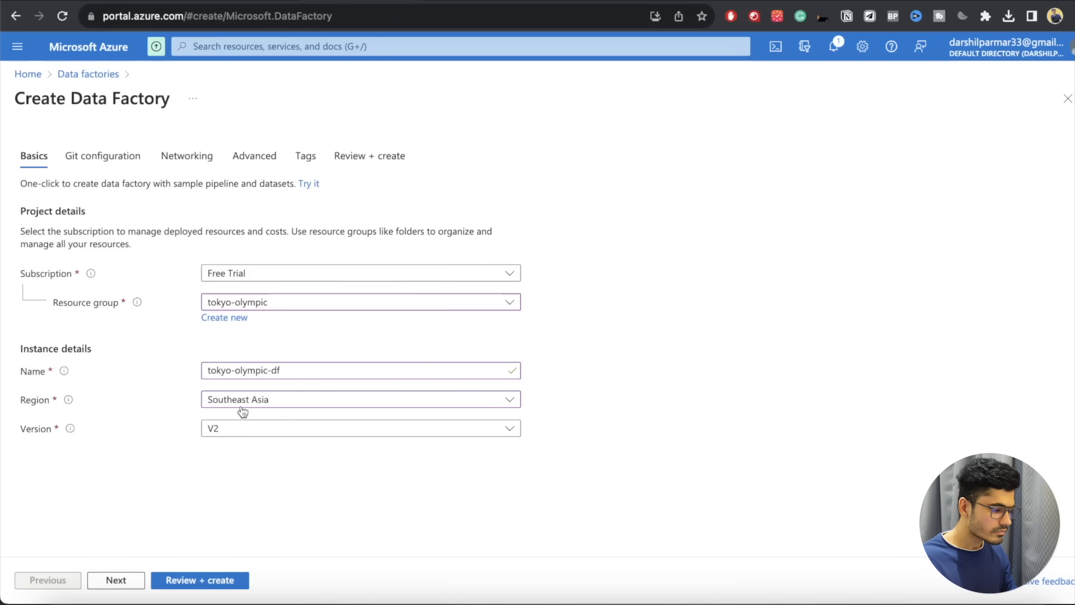
- Keep the default Git, networking, encryption and tag settings, then review the configuration and create the data factory
left_click(125, 580)
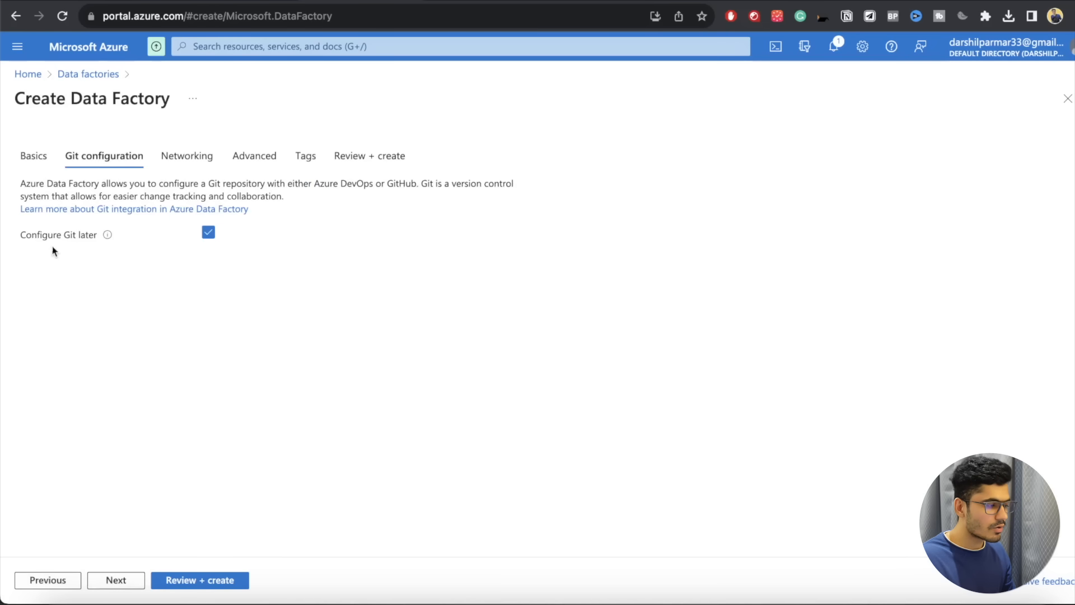
left_click(114, 580)
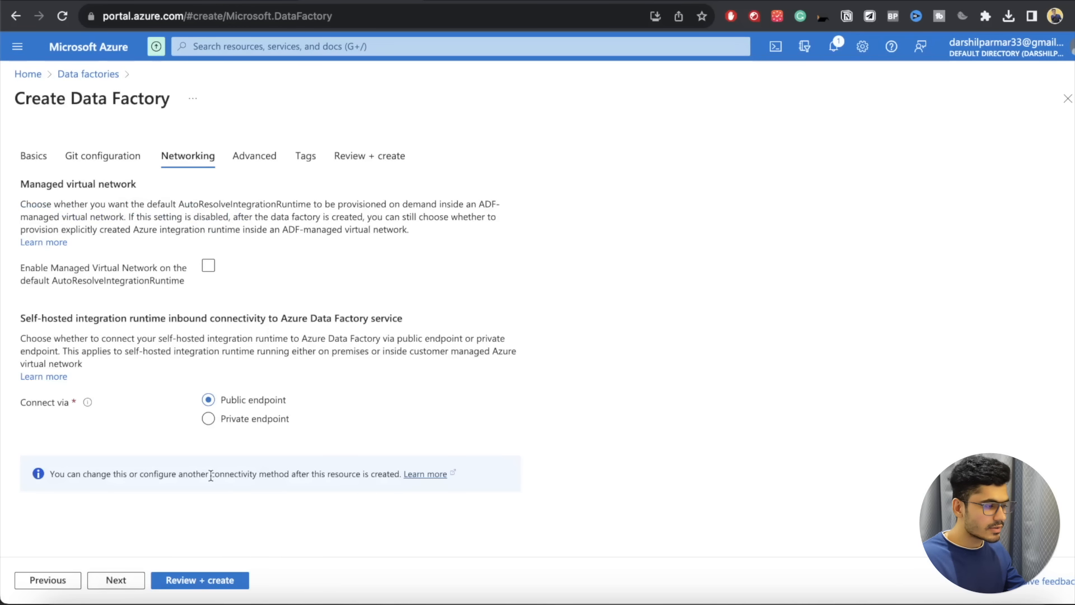
left_click(118, 580)
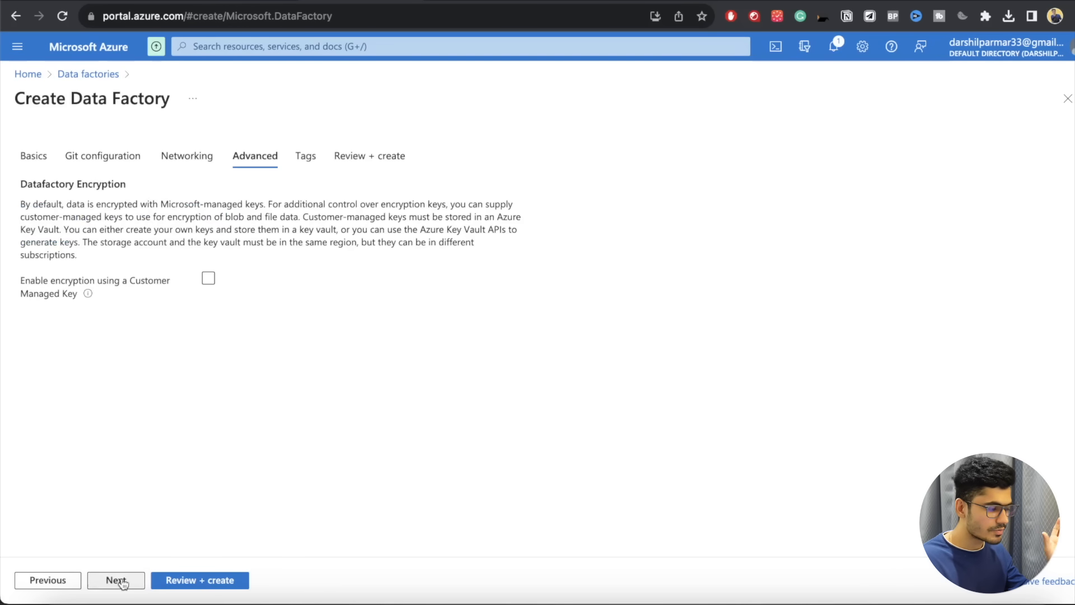
left_click(122, 581)
left_click(122, 580)
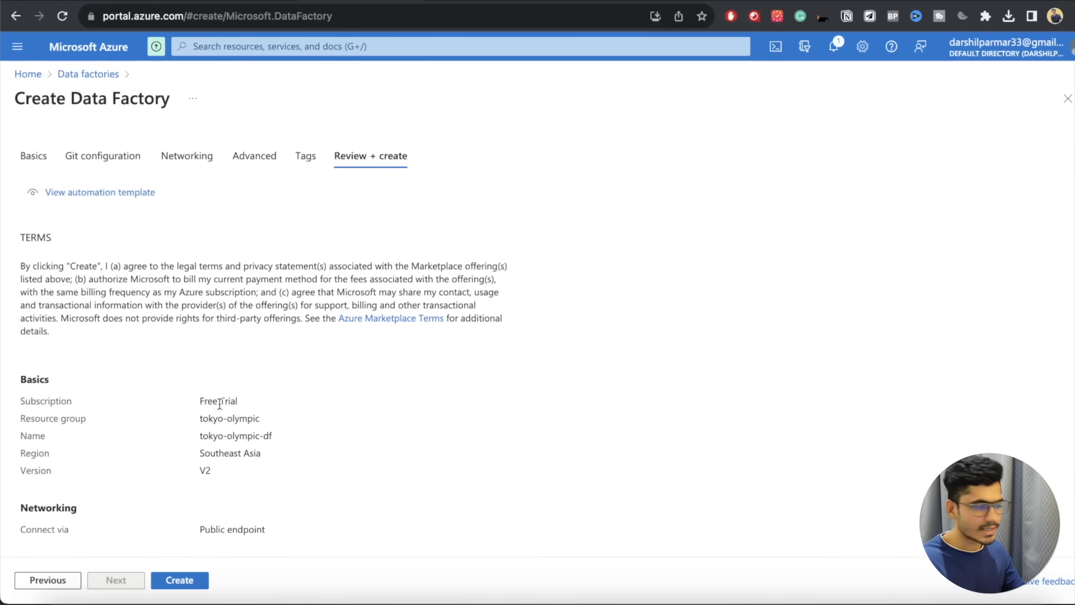
left_click(179, 580)
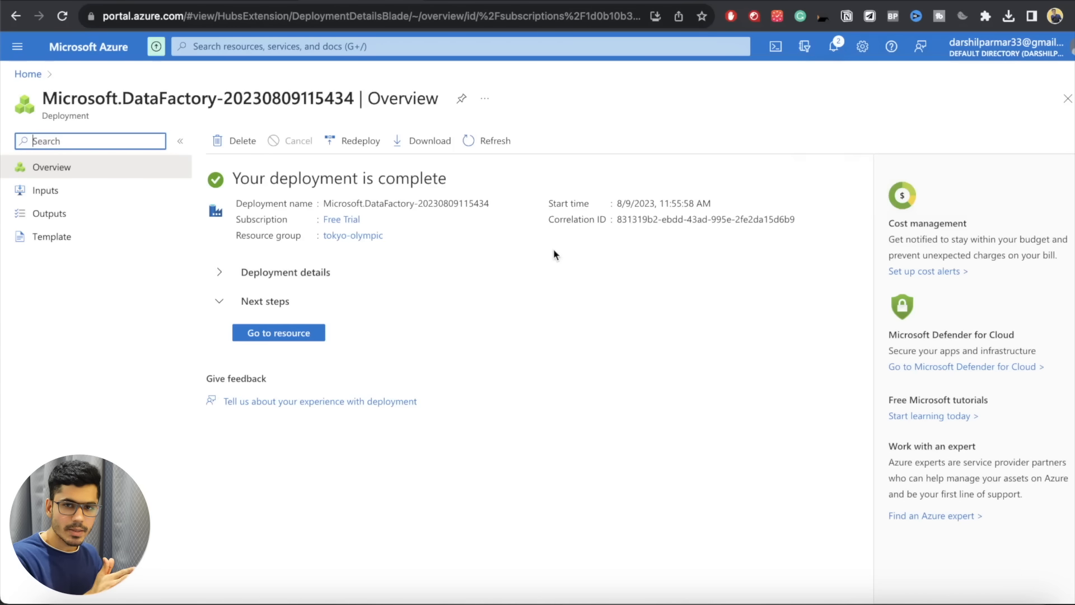
- Open the deployed data factory and look over its essentials, settings and monitoring options
left_click(294, 336)
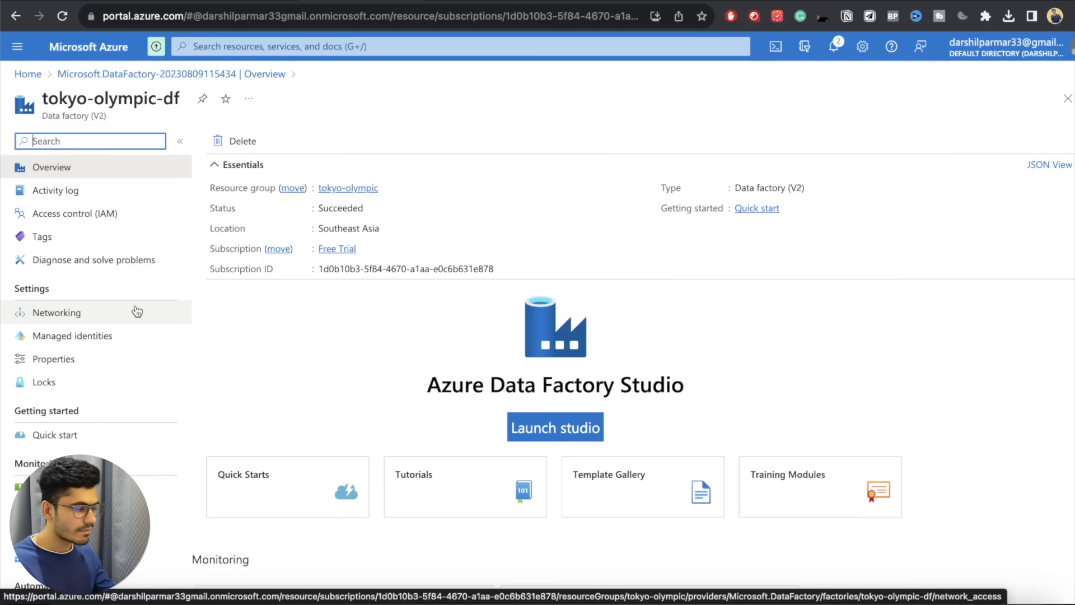
scroll(137, 311, "down", 2)
scroll(137, 312, "down", 2)
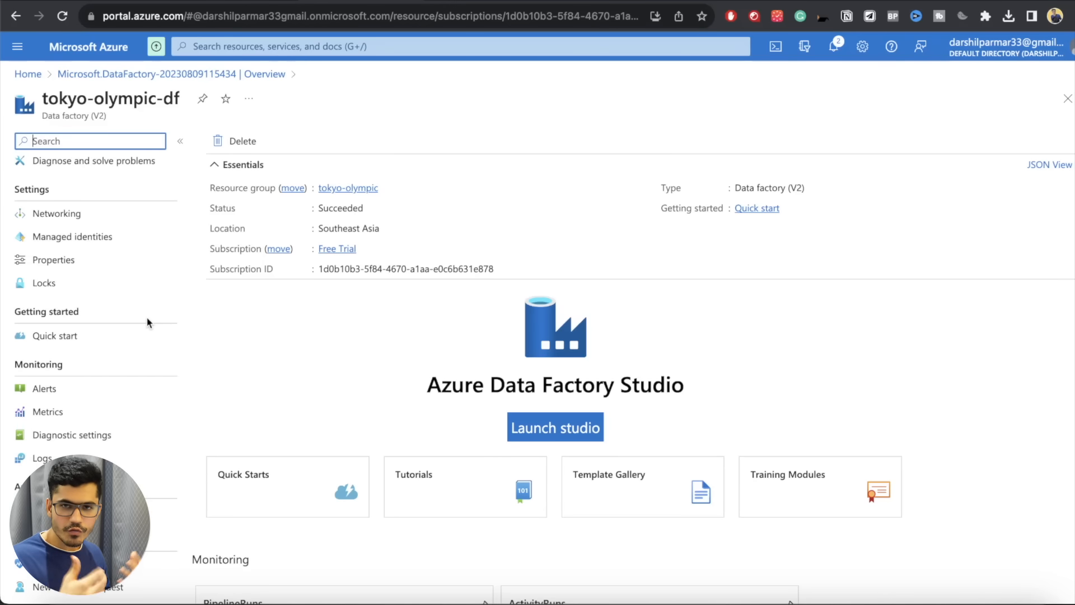
scroll(147, 318, "up", 3)
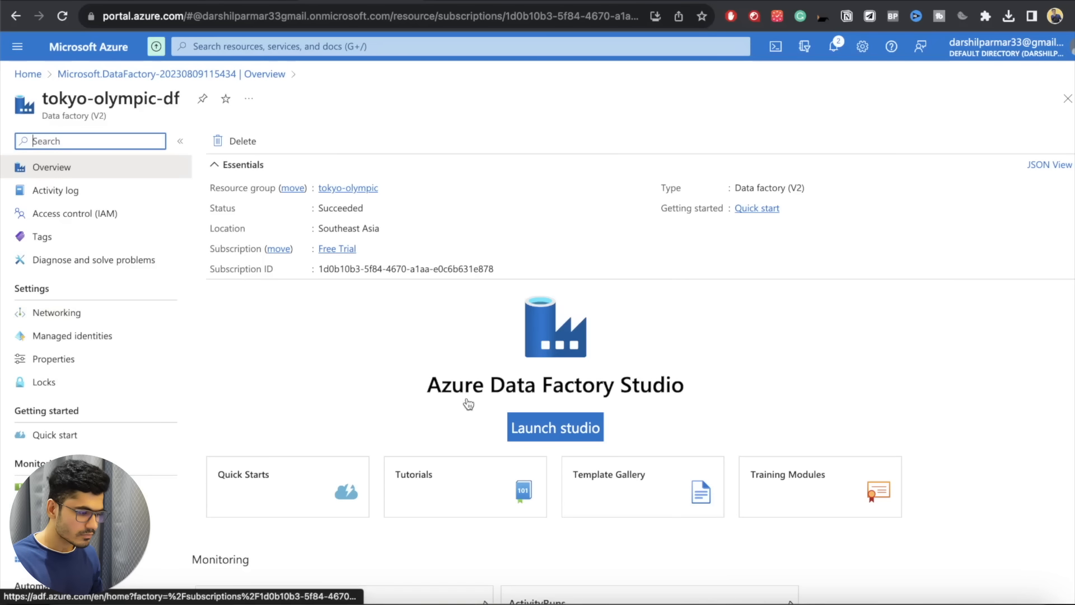
- Launch Azure Data Factory Studio for tokyo-olympic-df and expand its navigation to show the section names
scroll(382, 392, "down", 1)
left_click(535, 398)
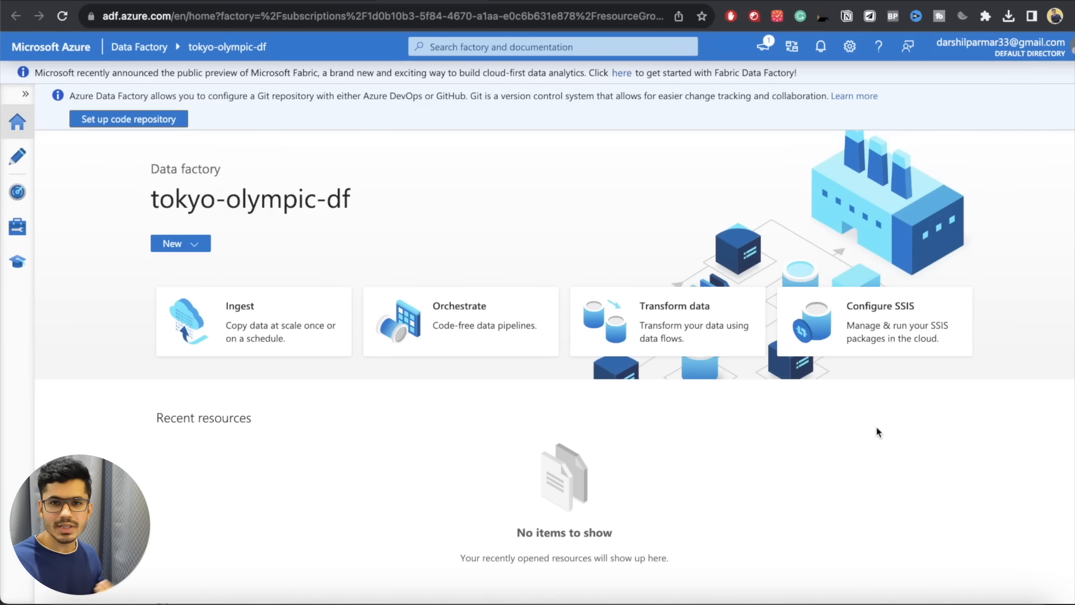
left_click(25, 94)
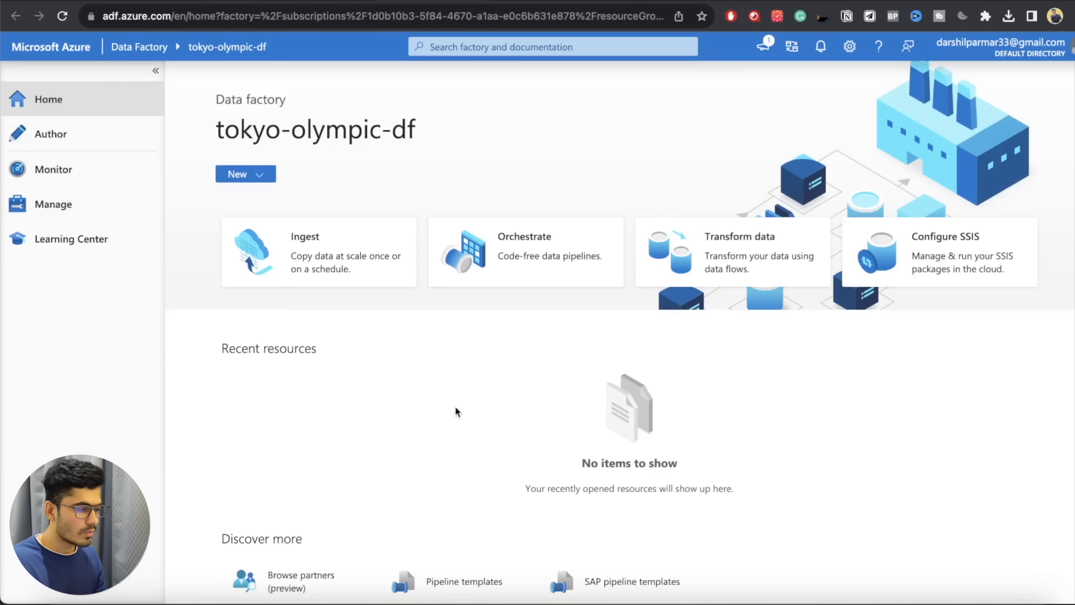
- Look through the studio's Author, Monitor, Manage and Learning Center sections, including linked services and integration runtimes, and return to Home
left_click(101, 141)
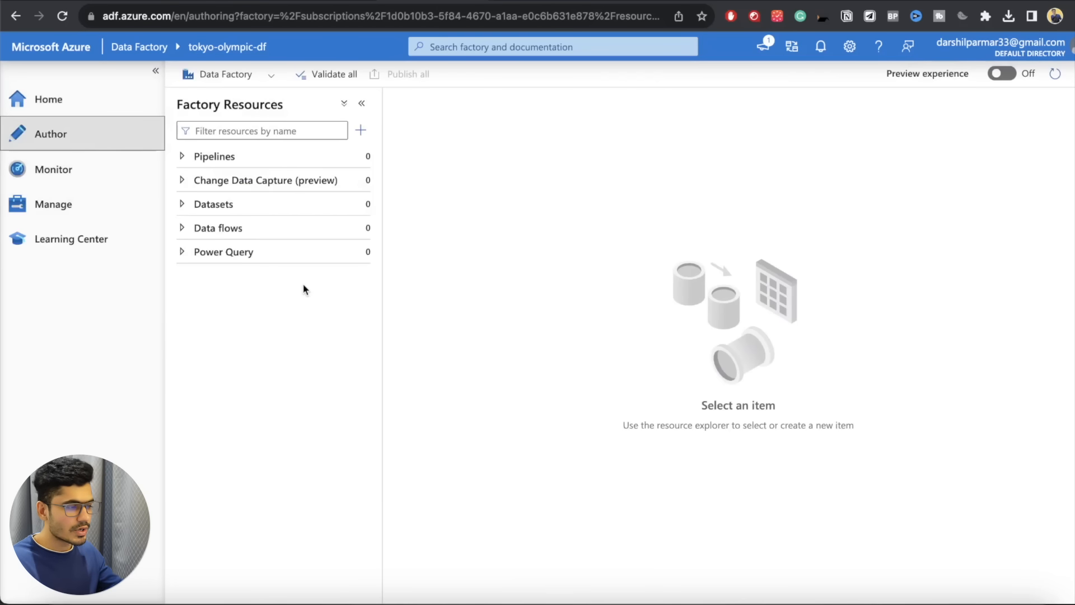
left_click(75, 96)
left_click(77, 130)
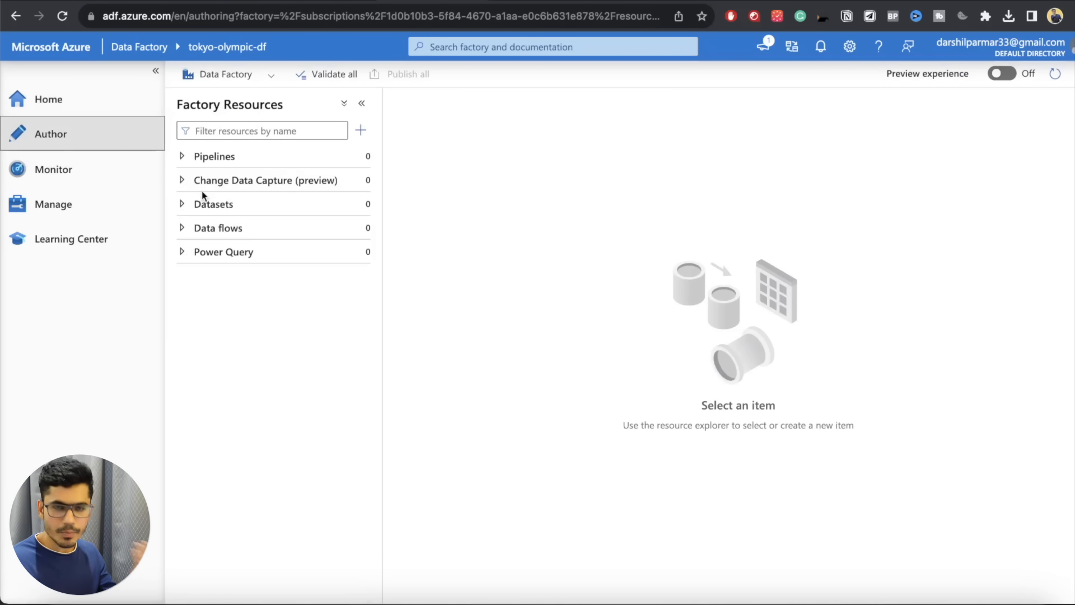
left_click(112, 184)
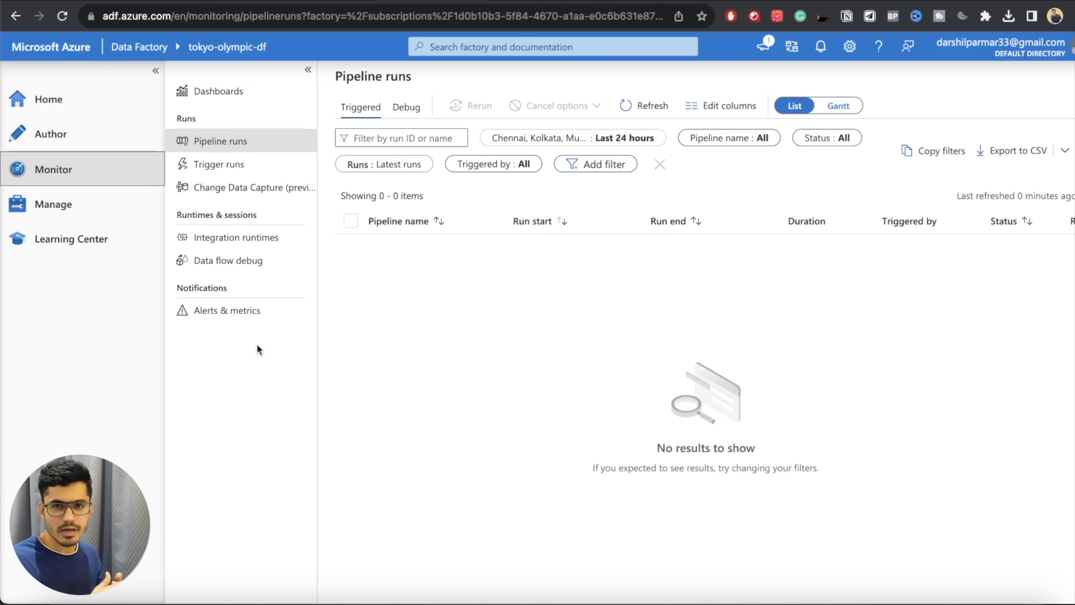
left_click(115, 213)
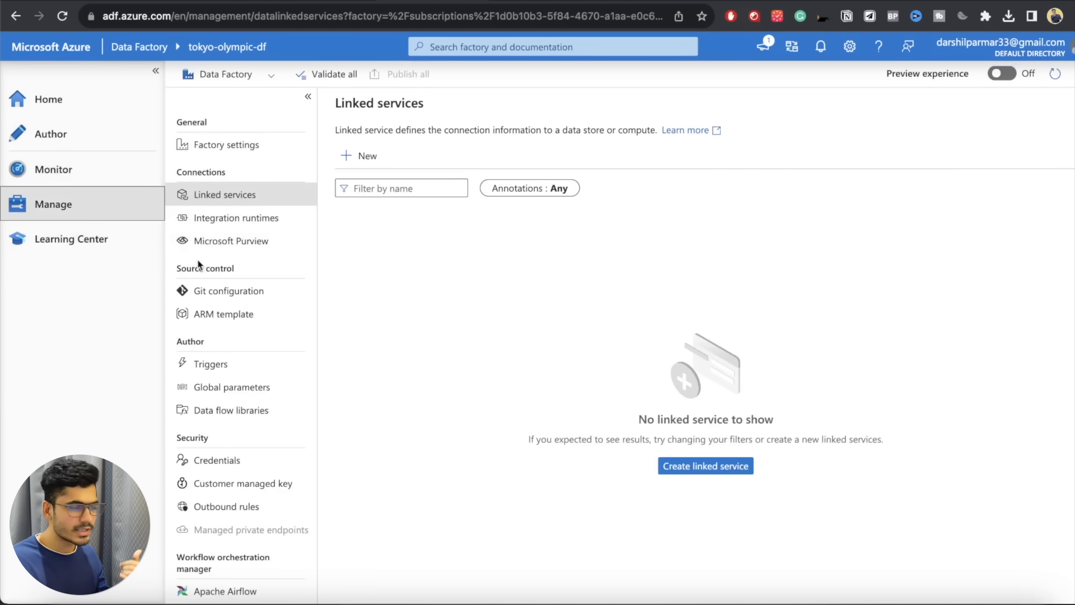
left_click(241, 144)
left_click(263, 204)
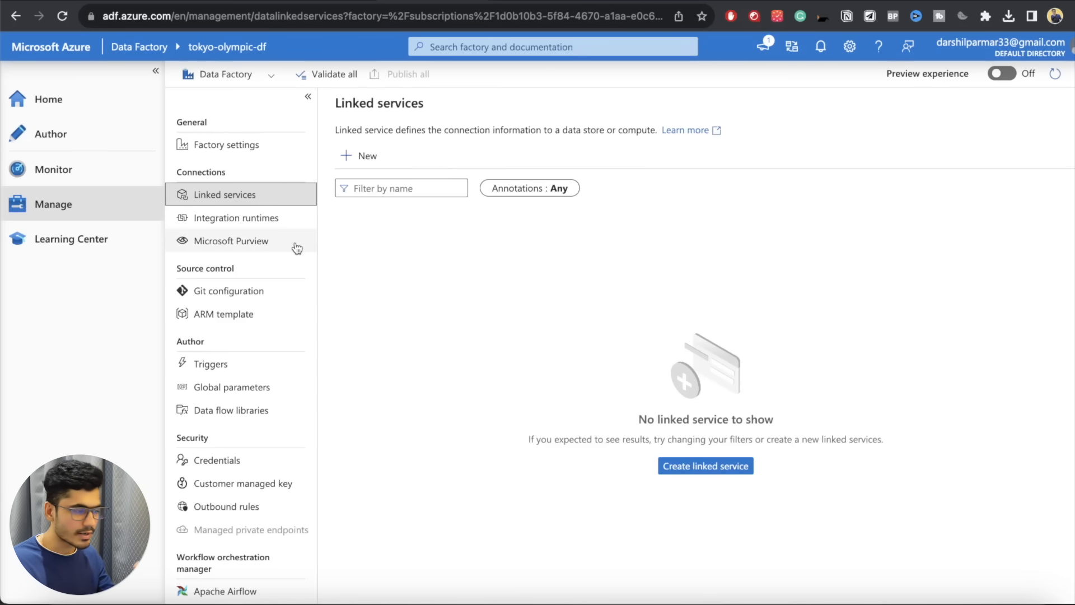
left_click(263, 218)
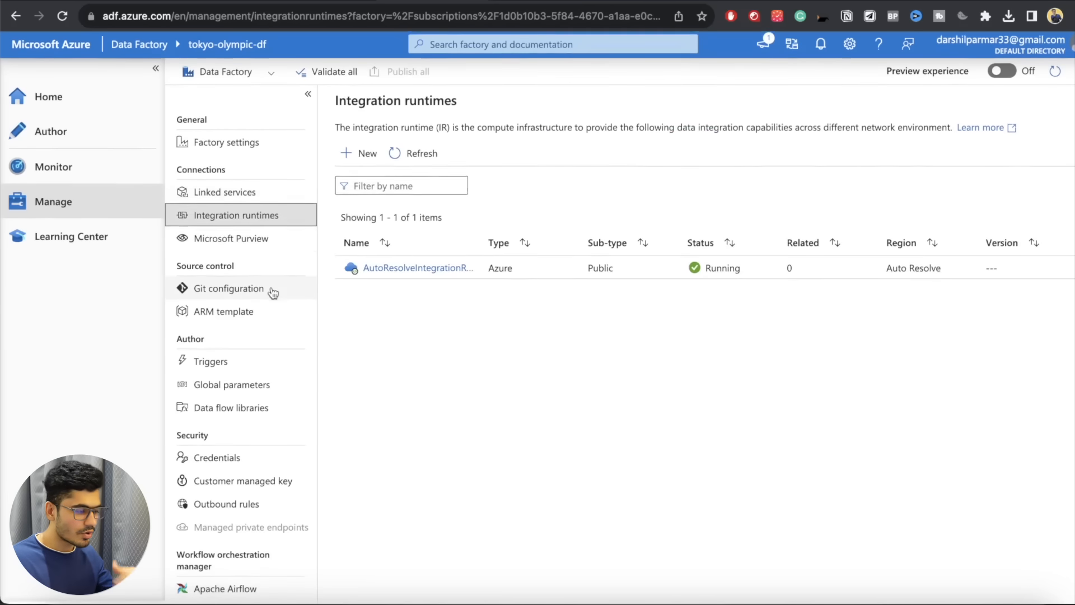
left_click(118, 246)
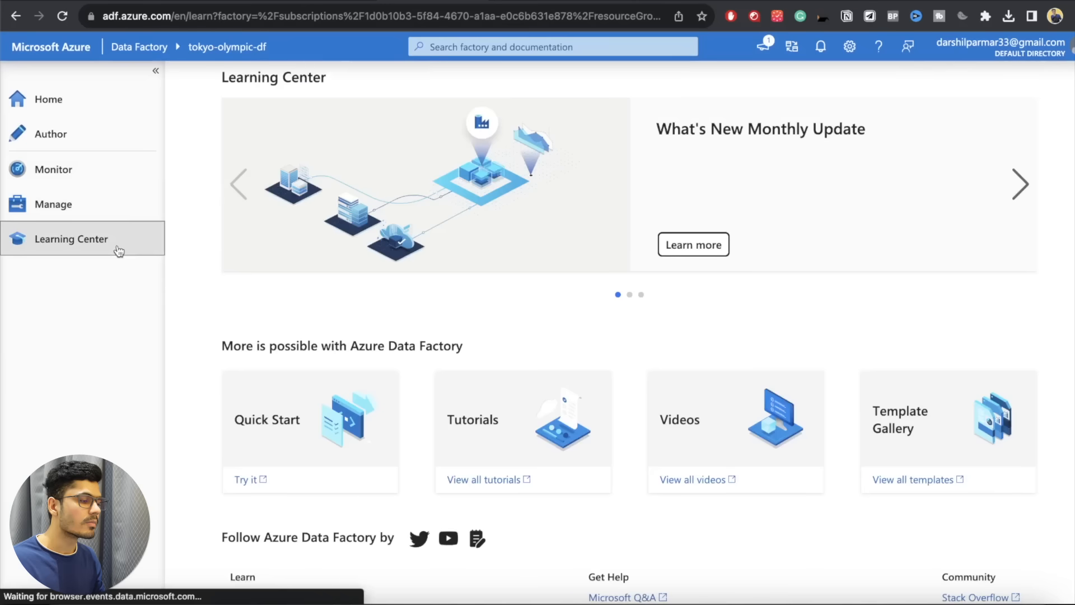
left_click(104, 110)
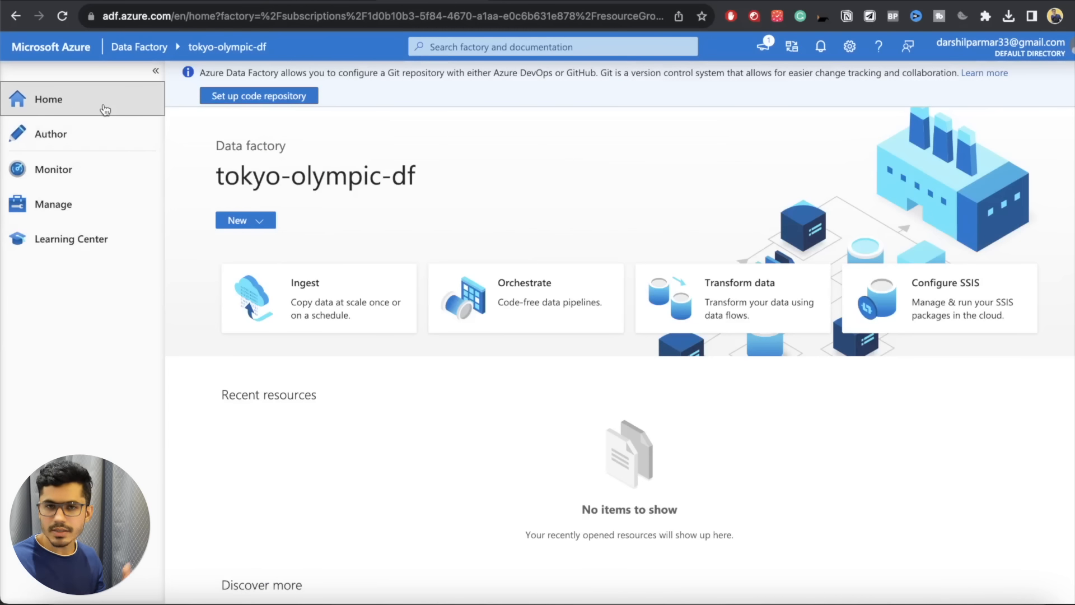
- Create a new blank pipeline among the factory resources in the Author section
left_click(73, 143)
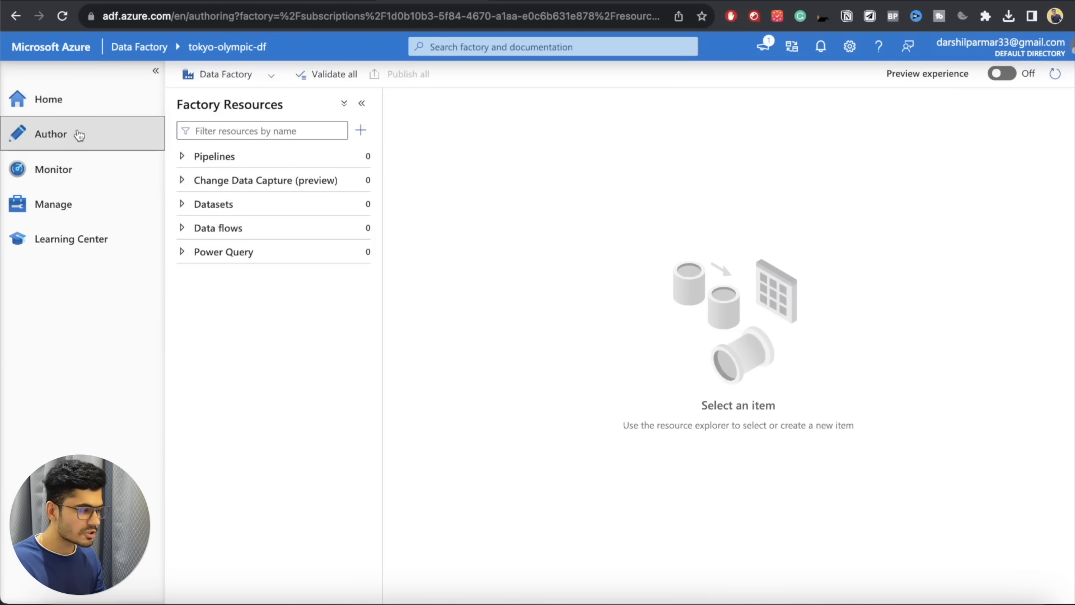
left_click(188, 158)
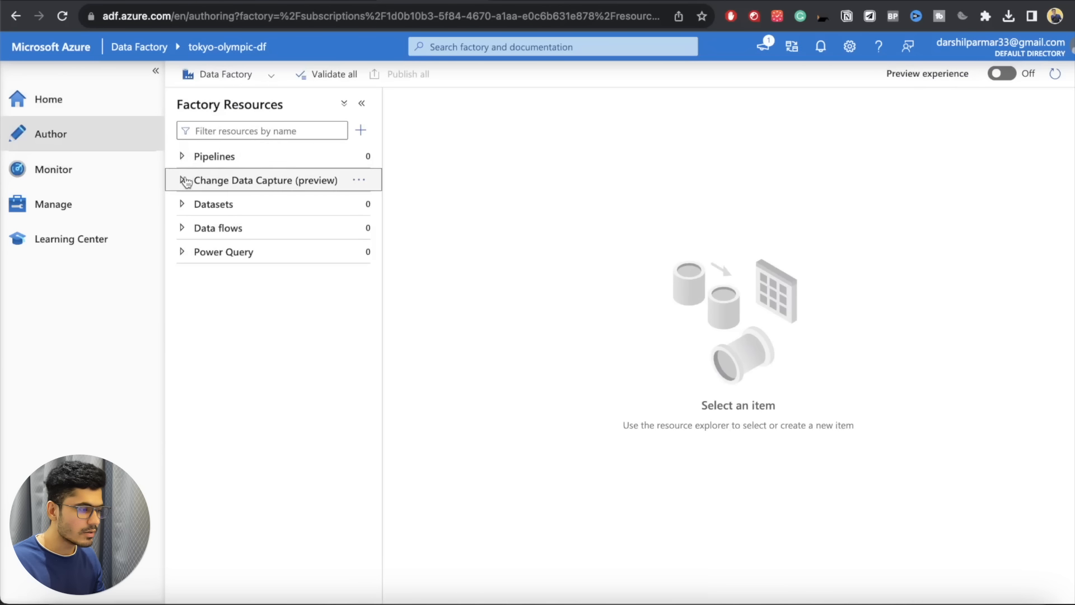
left_click(185, 159)
left_click(185, 160)
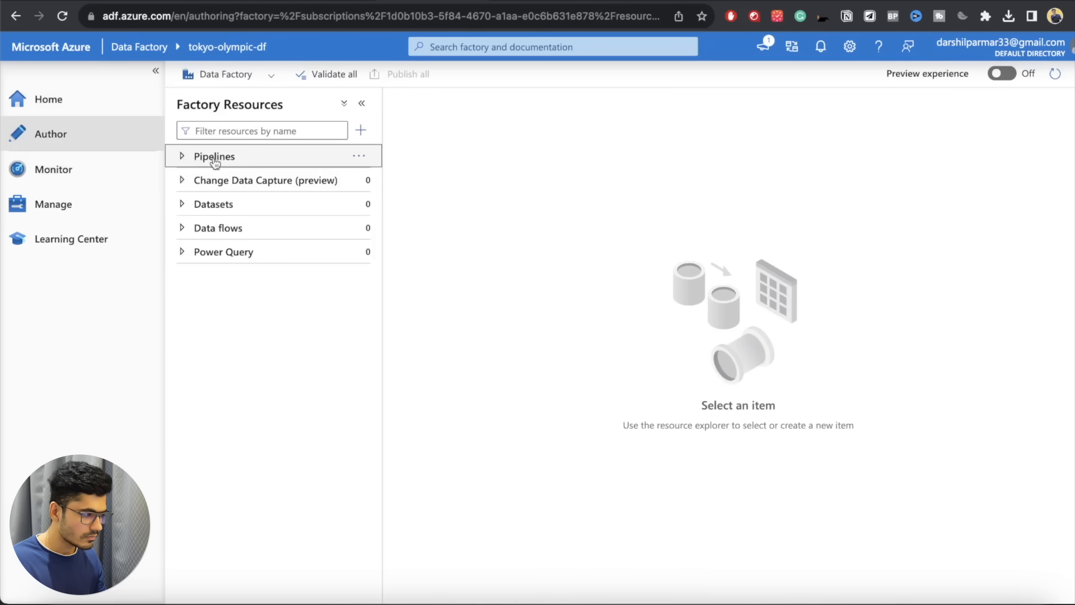
left_click(101, 132)
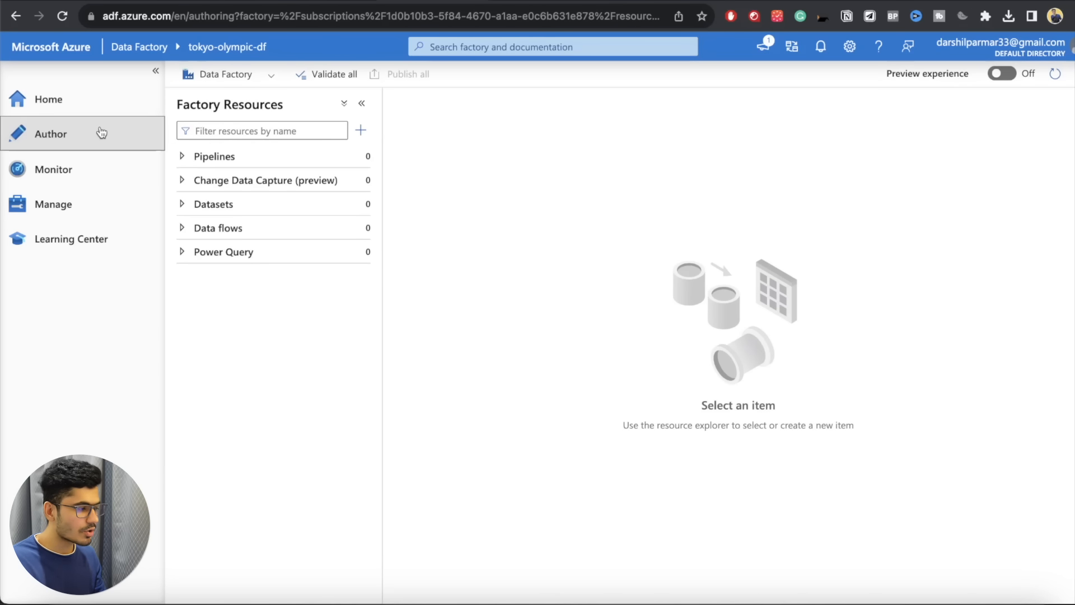
left_click(362, 134)
mouse_move(376, 152)
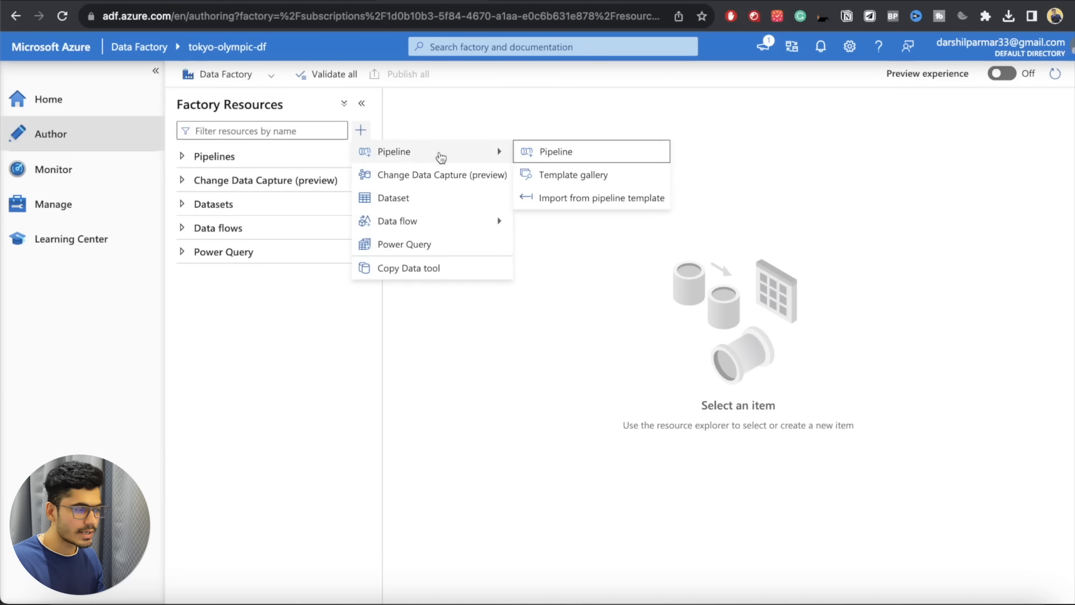
mouse_move(478, 227)
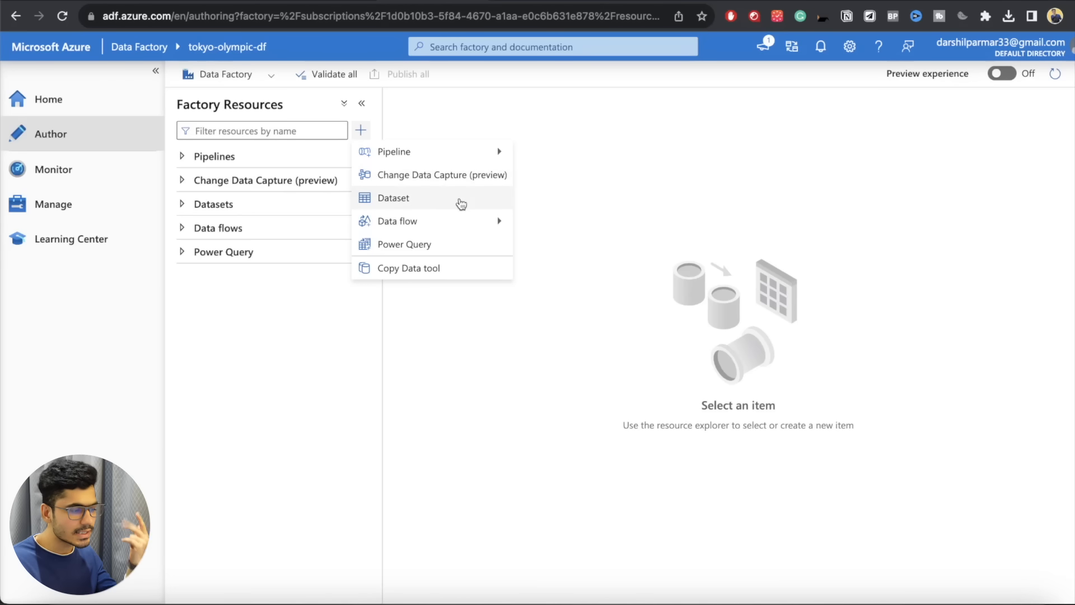
mouse_move(468, 159)
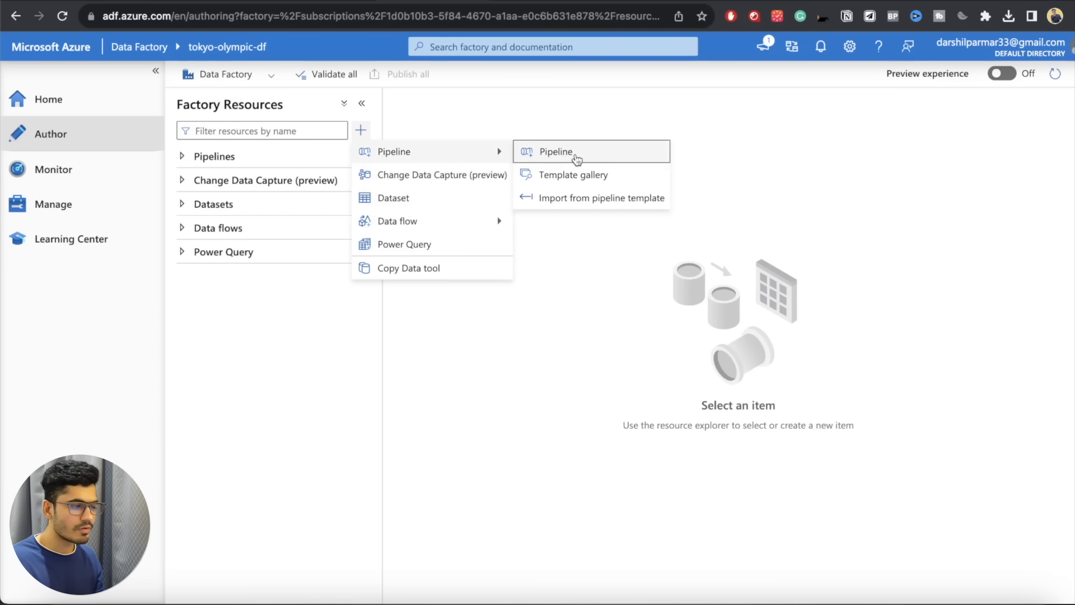
left_click(575, 156)
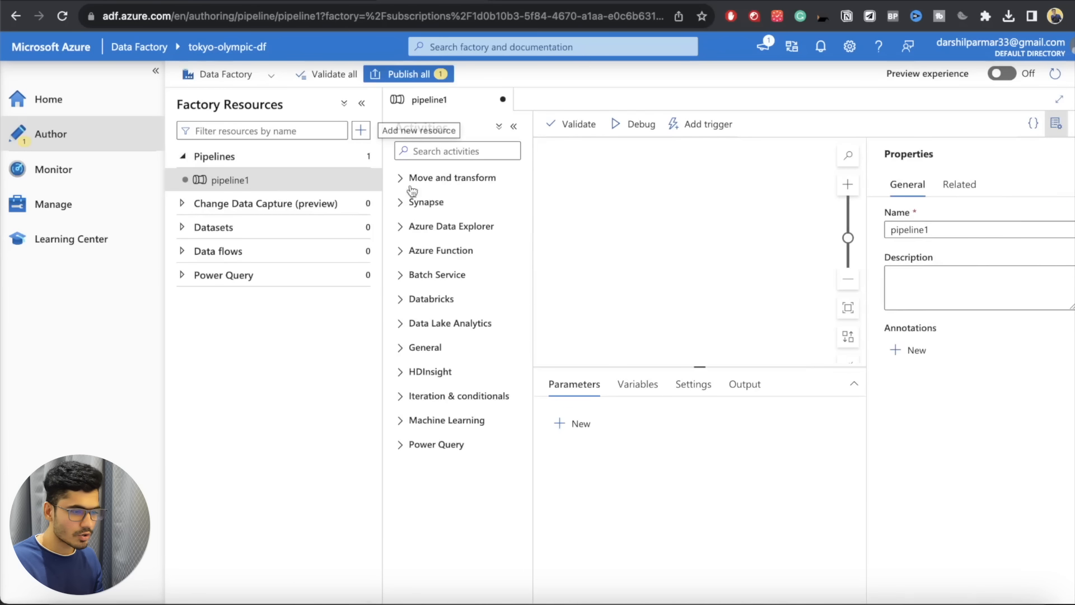
- Rename the new pipeline as data-ingestion
left_click_drag(933, 224, 887, 230)
key("BackSpace")
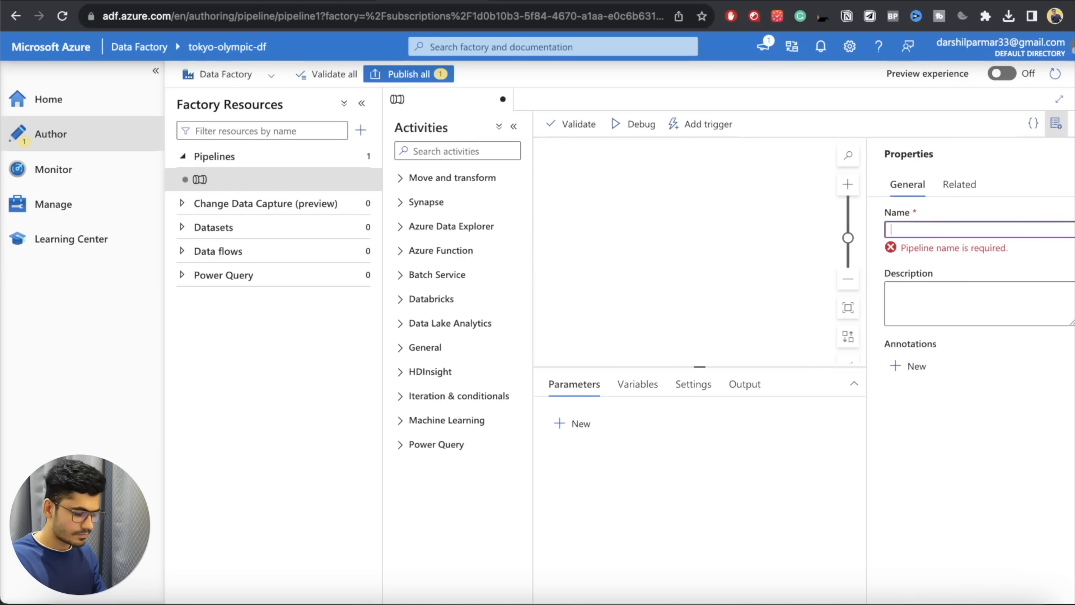
type("data-in")
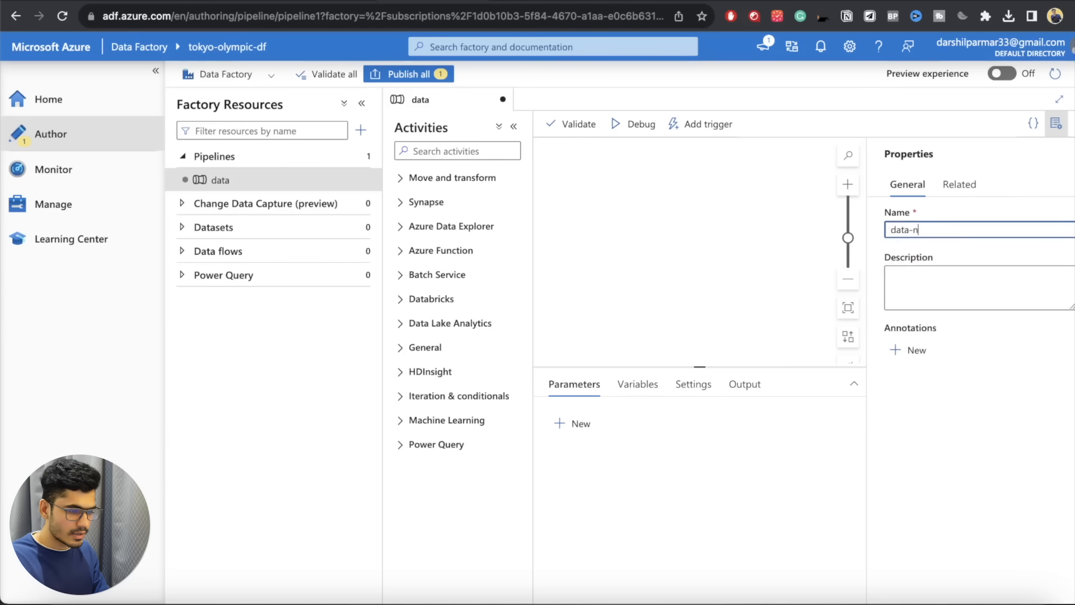
type("gestion")
left_click(995, 371)
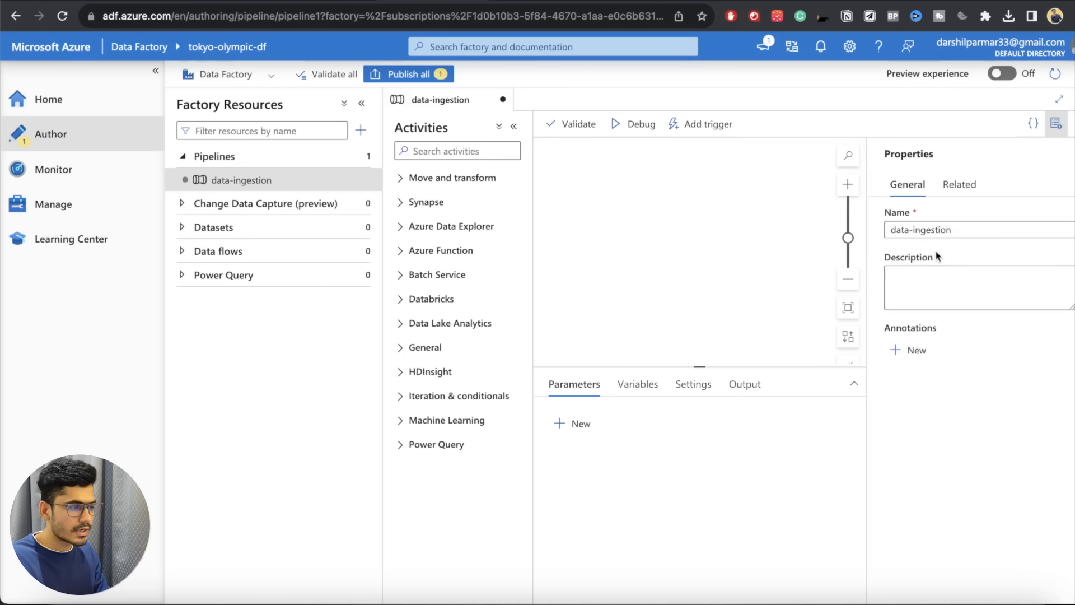
left_click_drag(964, 233, 885, 233)
left_click(960, 417)
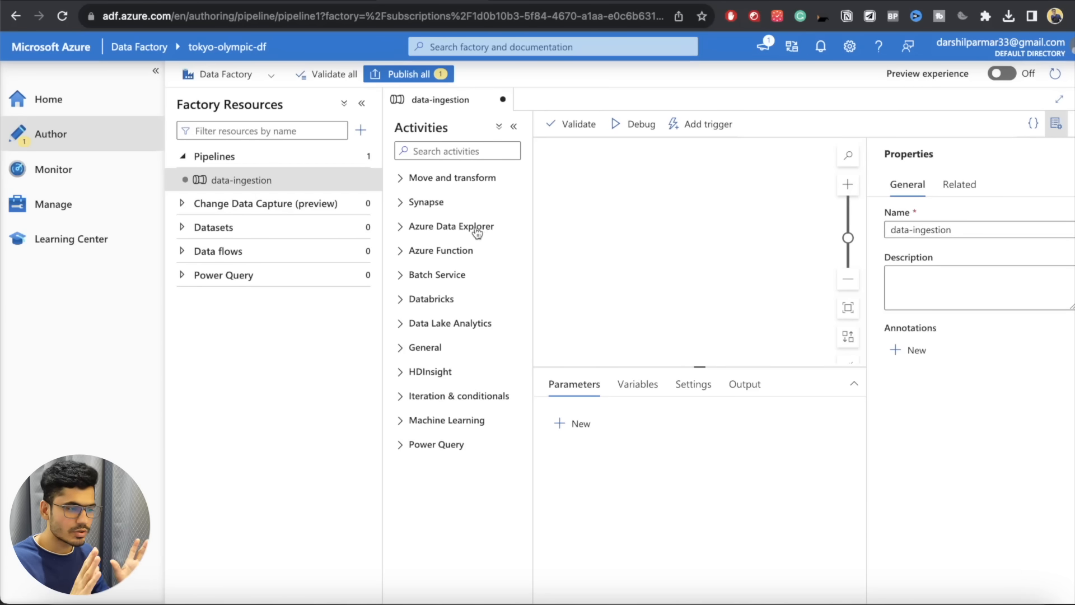
- Collapse the factory resources, the studio navigation and the pipeline properties to enlarge the pipeline canvas
left_click(362, 104)
left_click(173, 101)
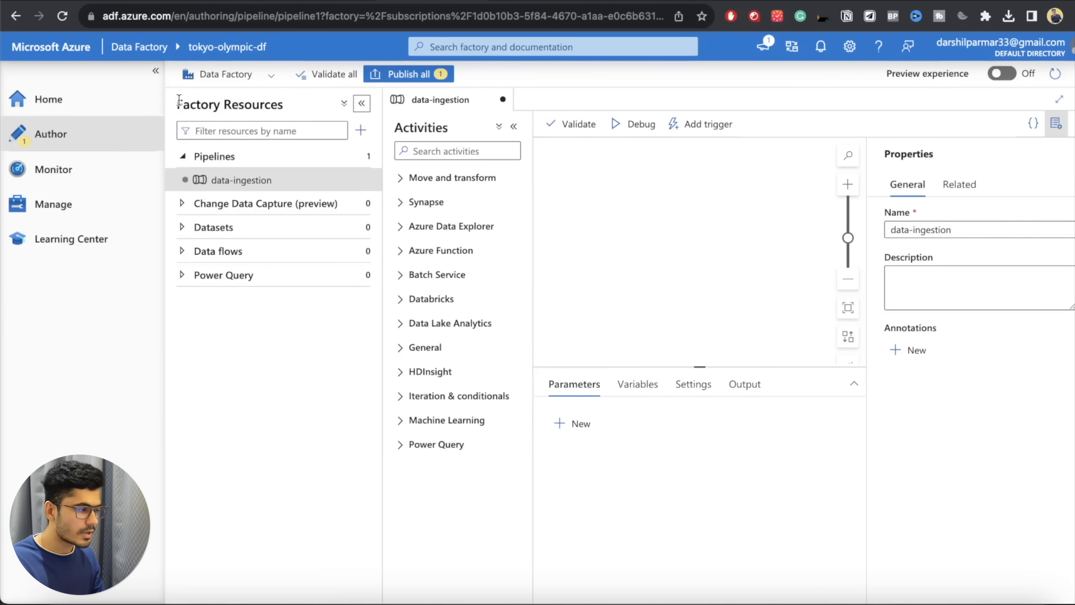
left_click(363, 104)
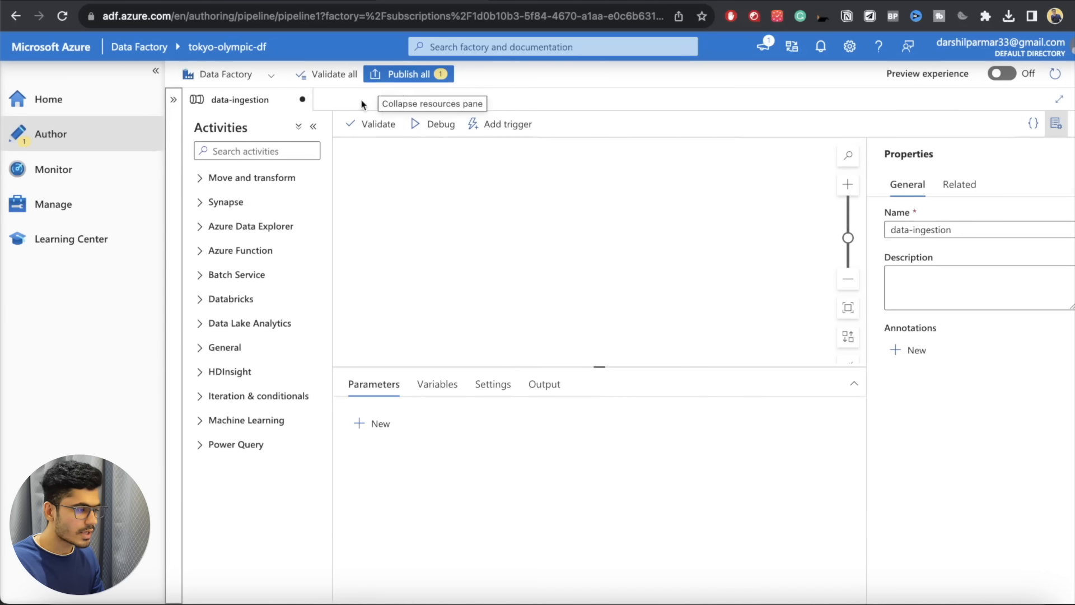
left_click(156, 70)
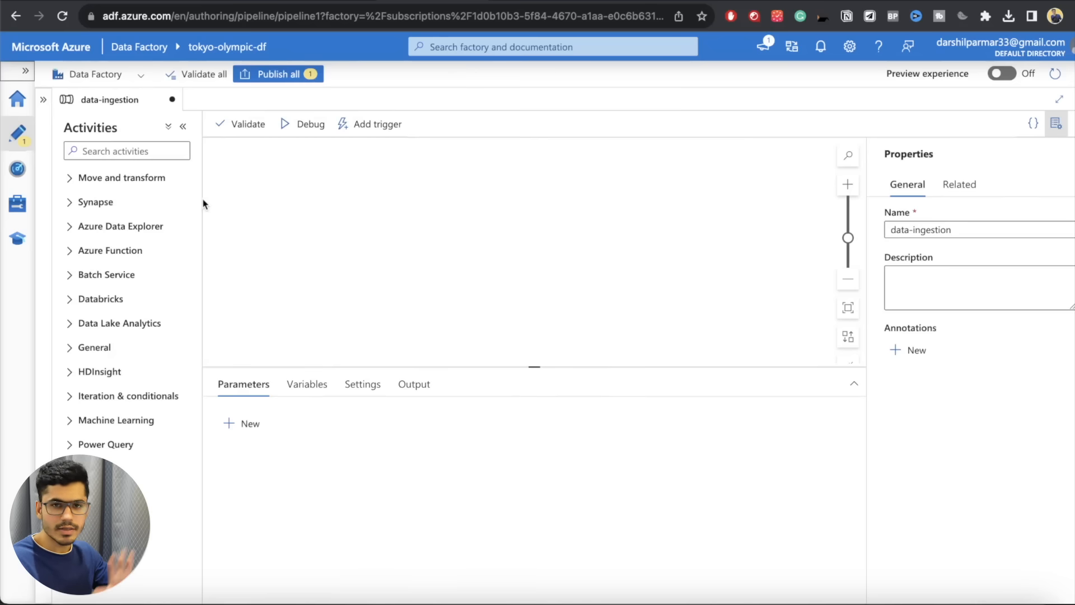
left_click(1056, 127)
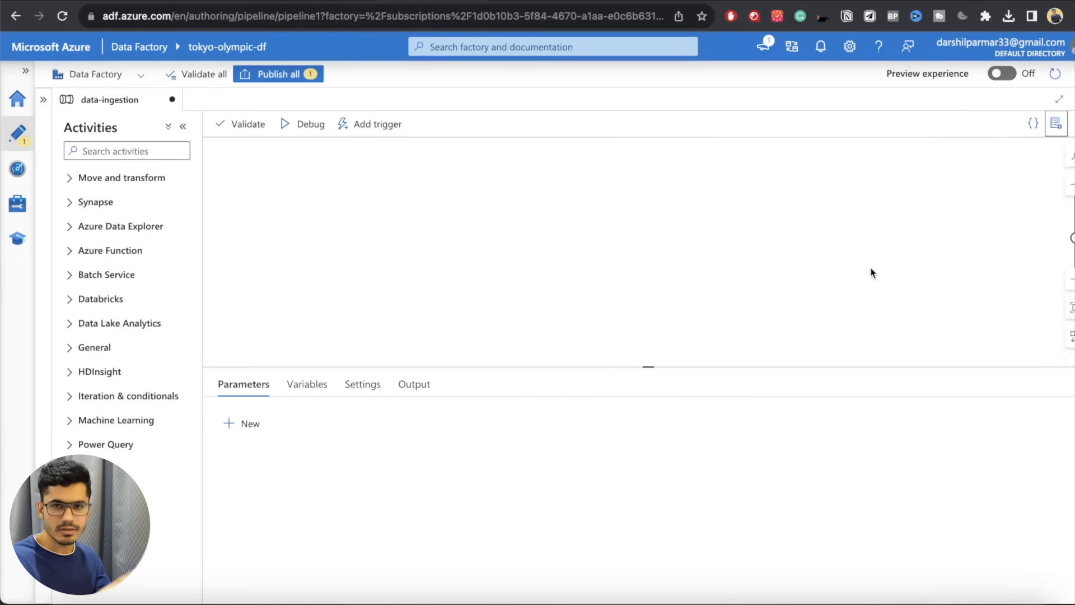
- Examine the pipeline activities offered under Move and transform, Synapse, Azure Data Explorer, Batch Service and Databricks
left_click(71, 179)
left_click(78, 178)
left_click(78, 200)
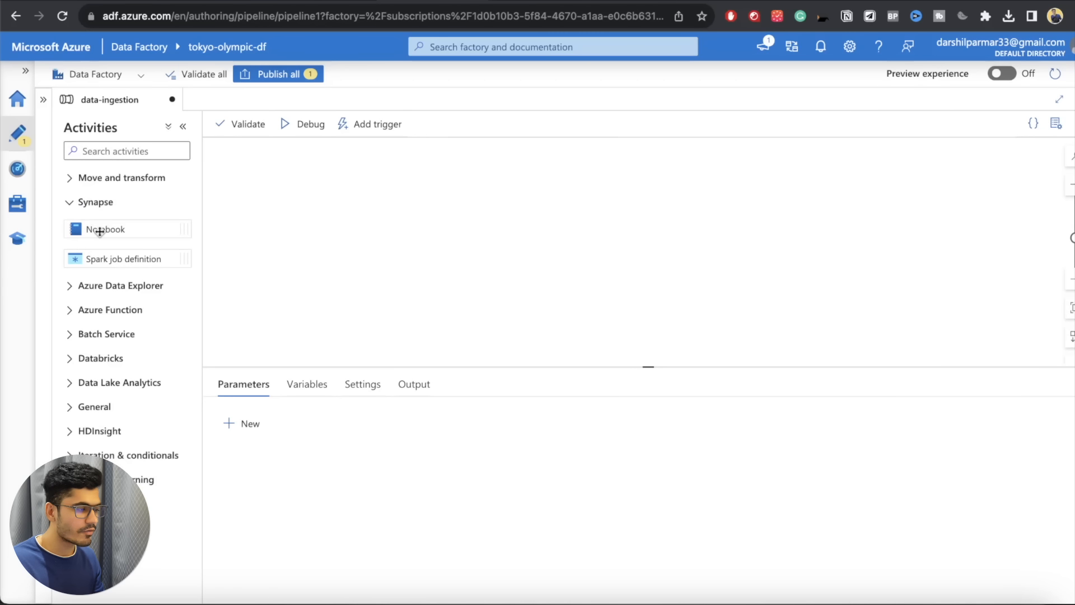
left_click(72, 202)
left_click(70, 226)
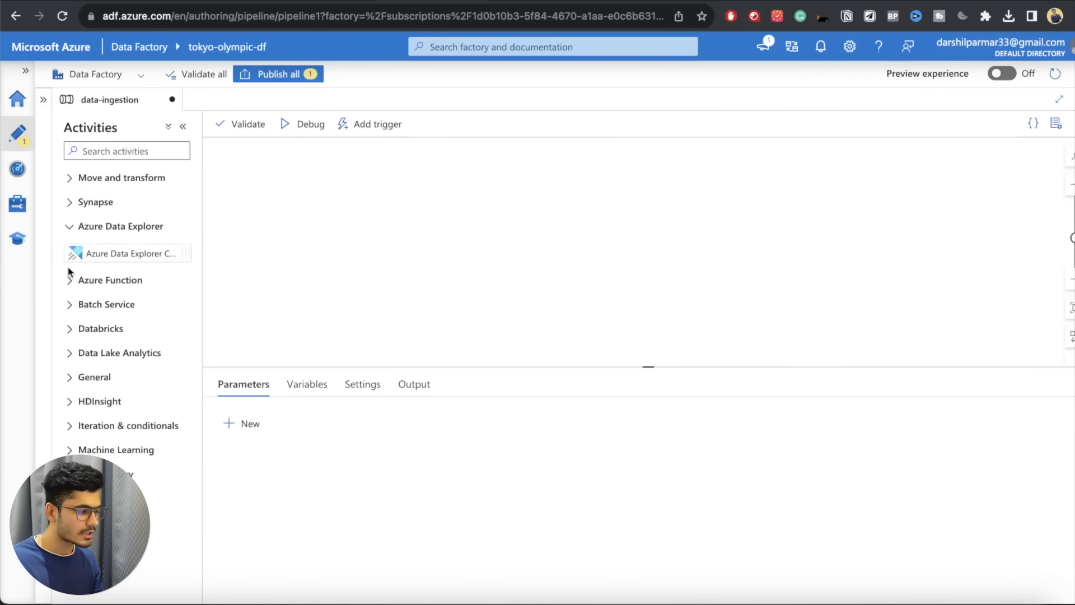
left_click(70, 303)
left_click(69, 358)
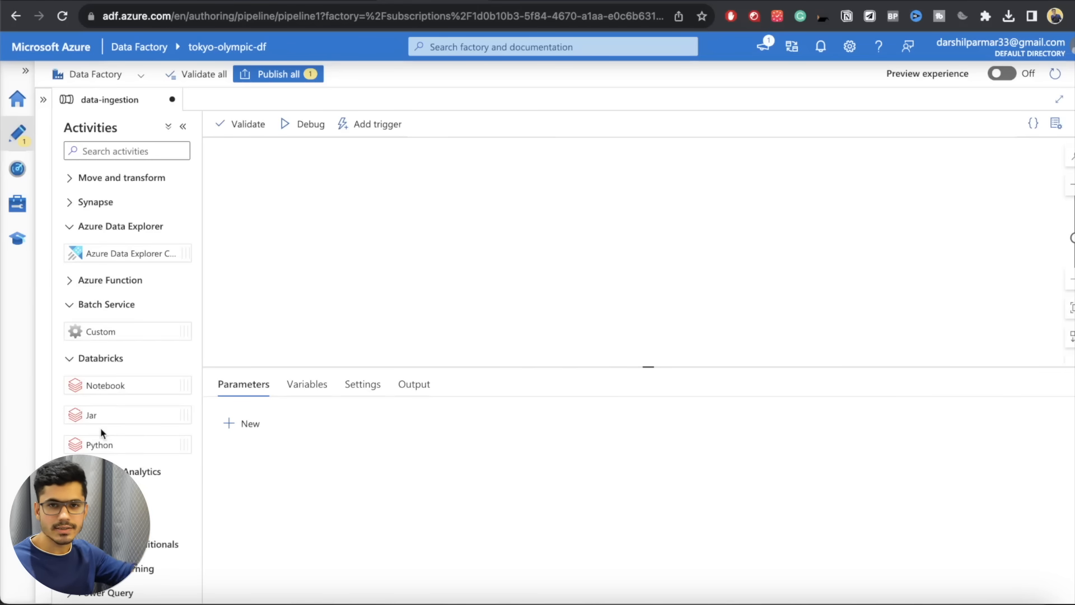
left_click(71, 226)
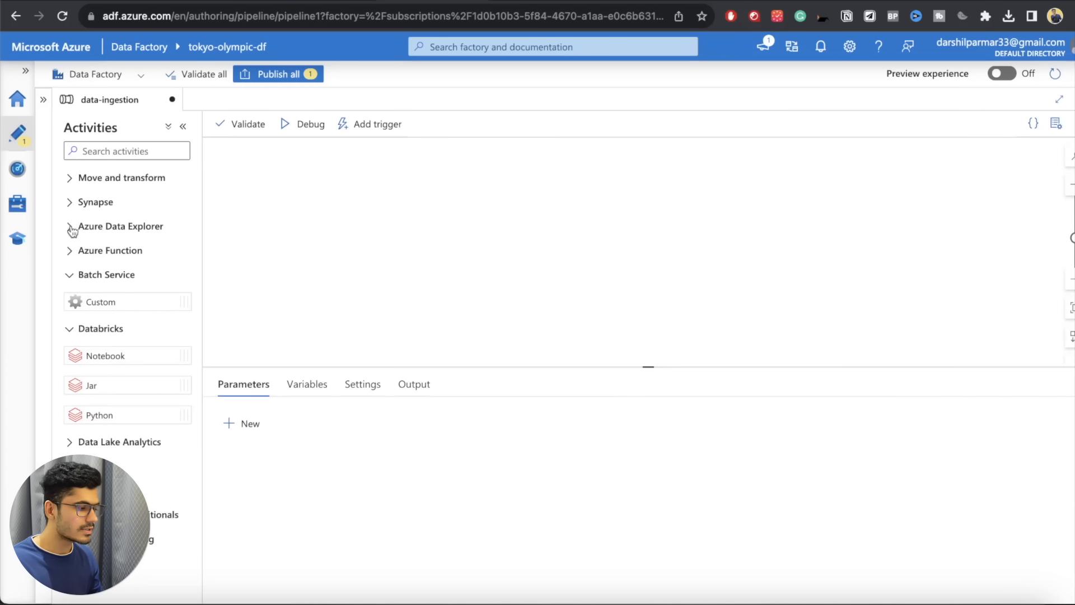
left_click(70, 276)
left_click(70, 299)
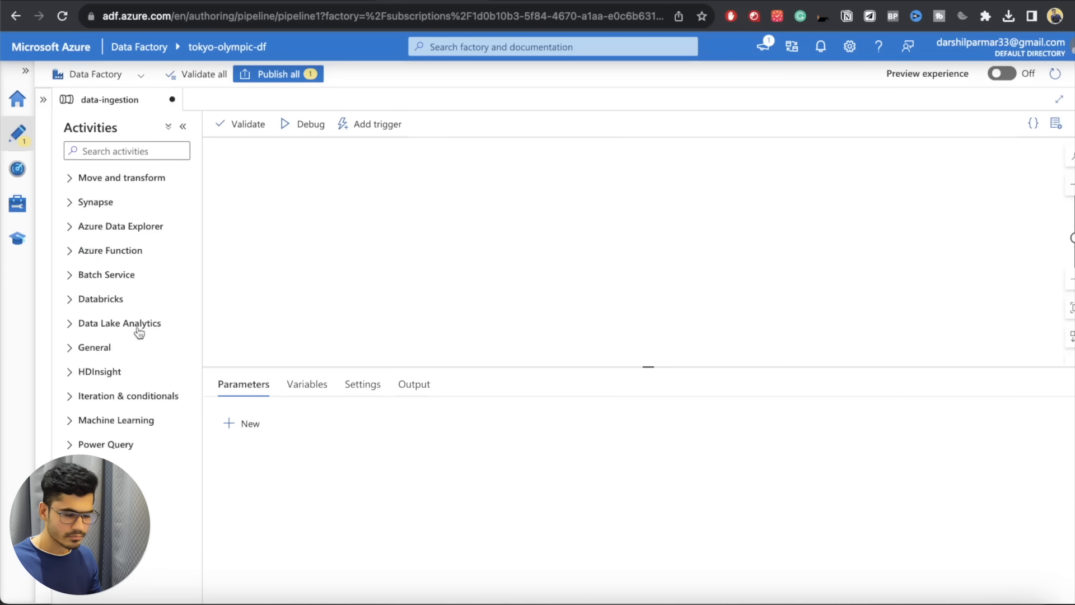
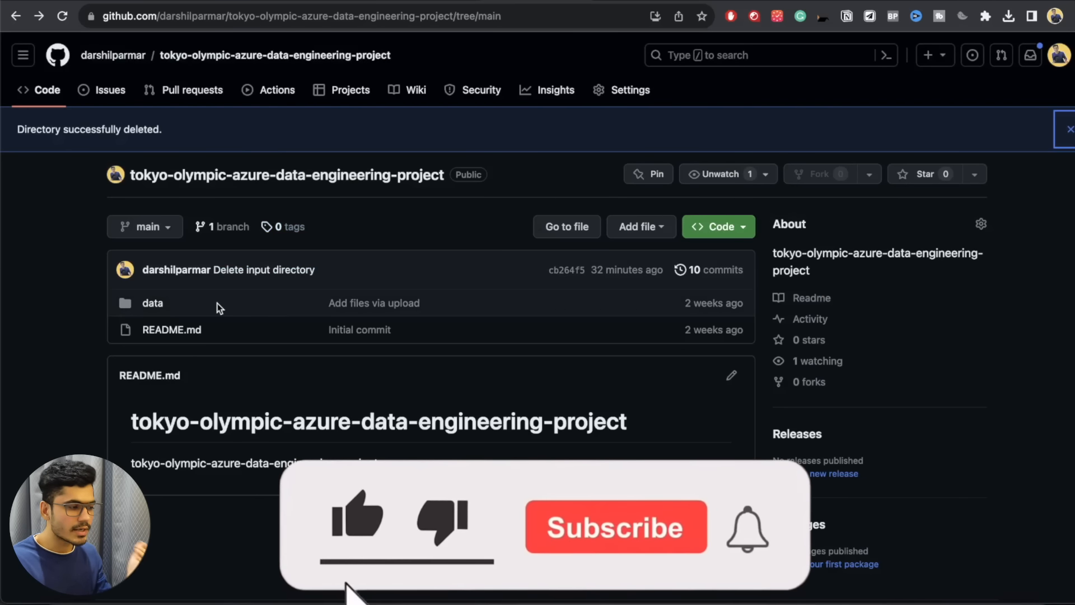
- In the tokyo-olympic-azure-data-engineering-project repository on GitHub, open the raw version of Athletes.csv from the data folder
left_click(152, 302)
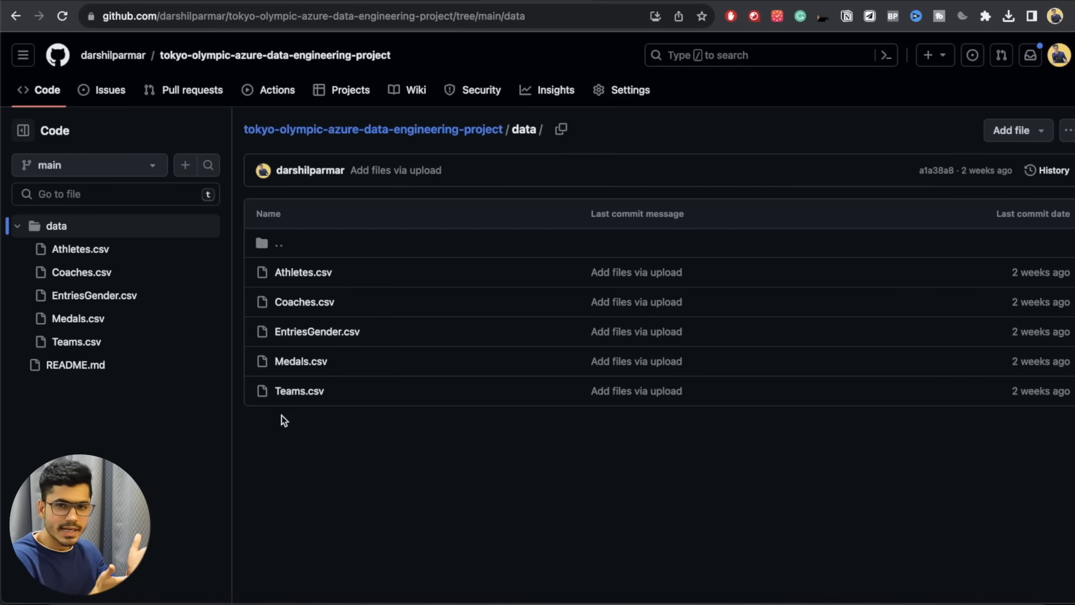
left_click(279, 244)
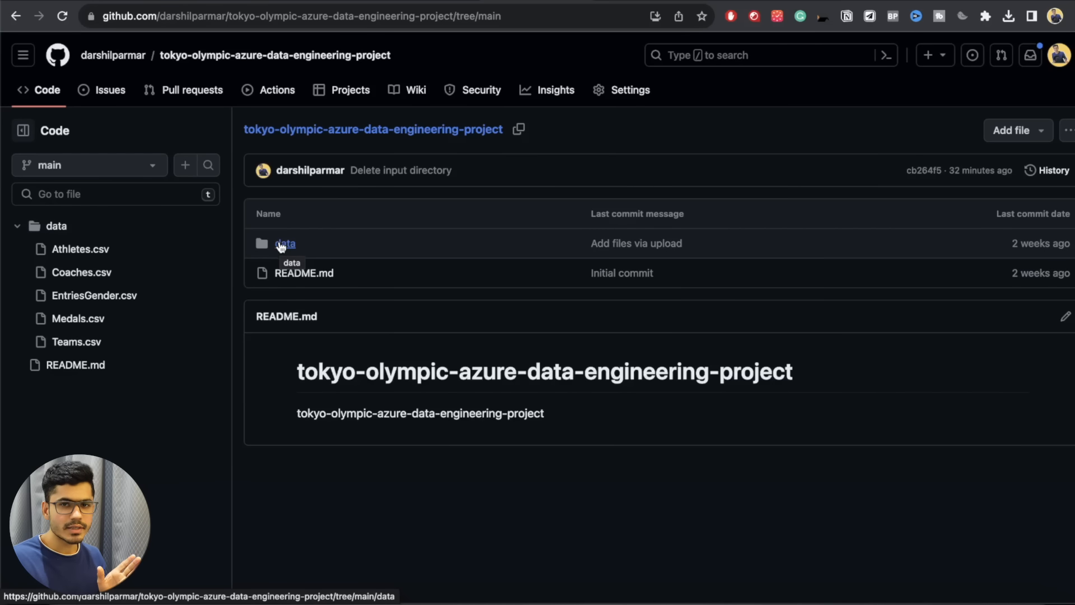
left_click(281, 244)
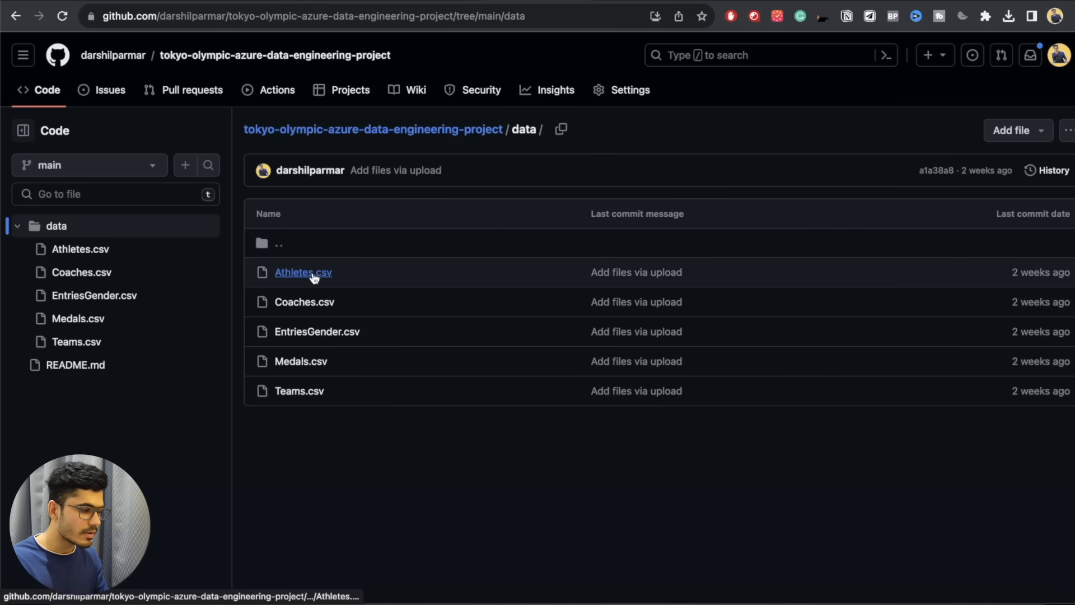
left_click(290, 276)
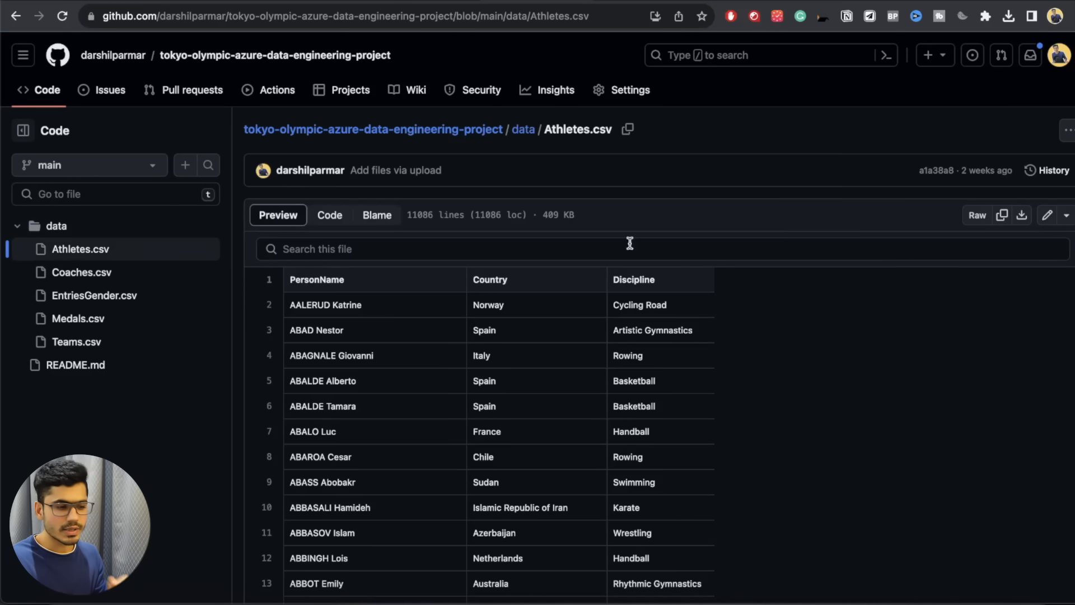
left_click(982, 220)
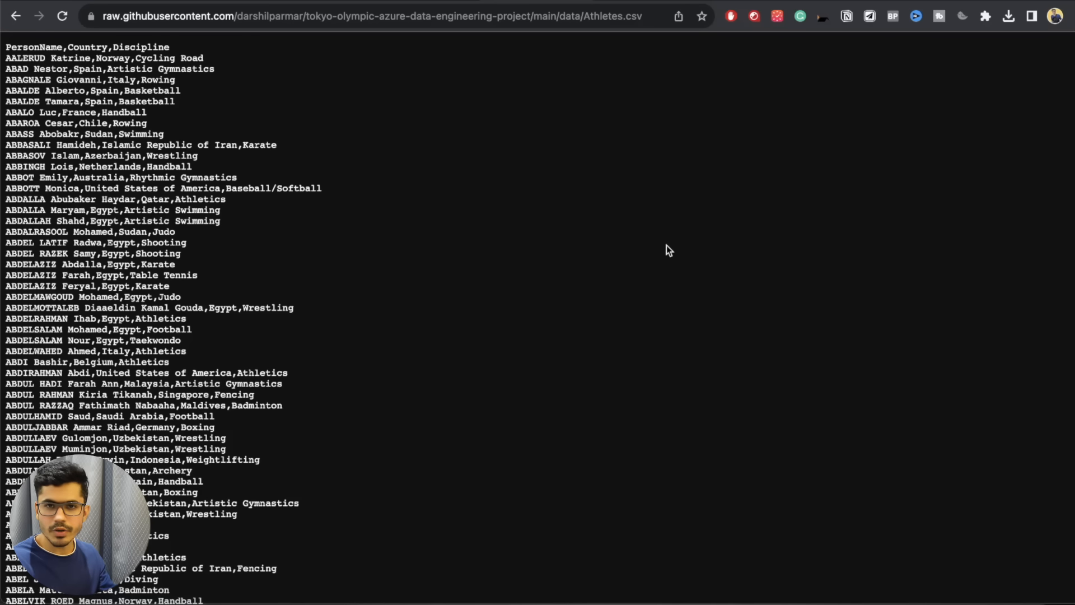
left_click(197, 18)
left_click(589, 151)
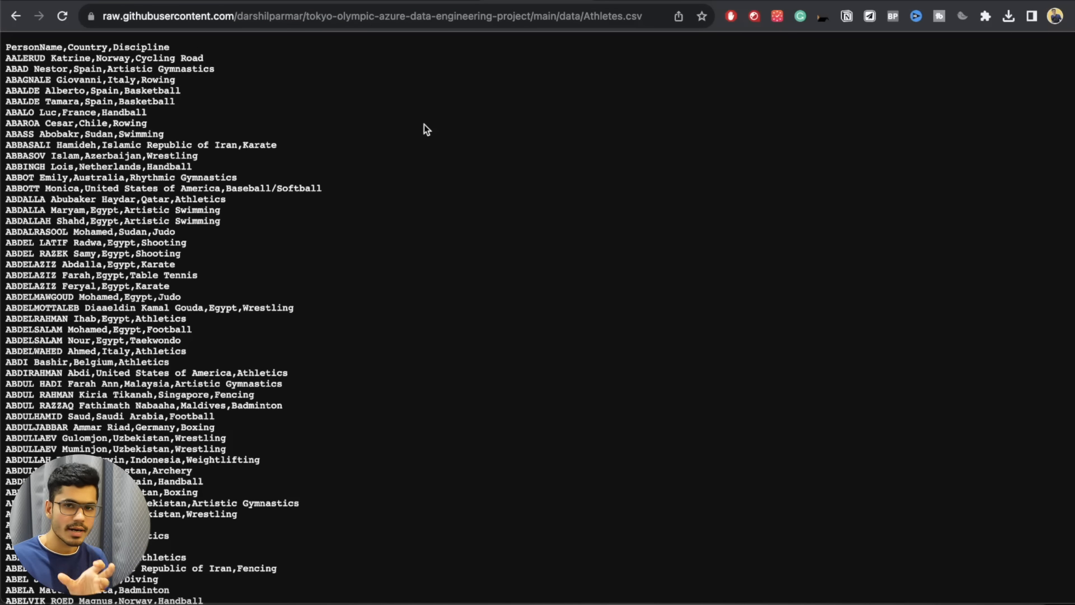
left_click(380, 21)
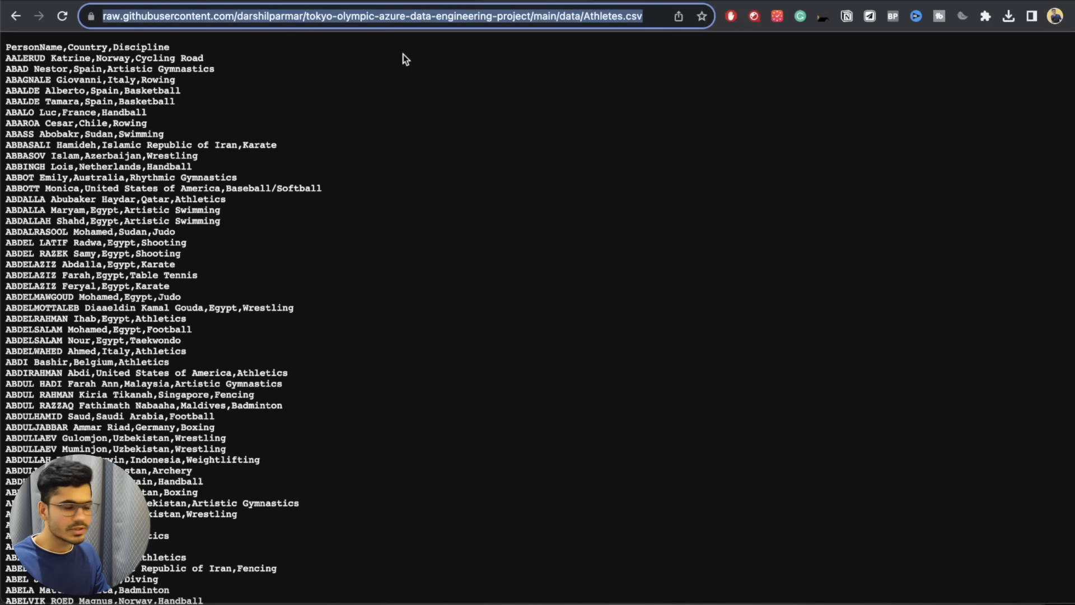
left_click(454, 123)
left_click(467, 22)
left_click(510, 97)
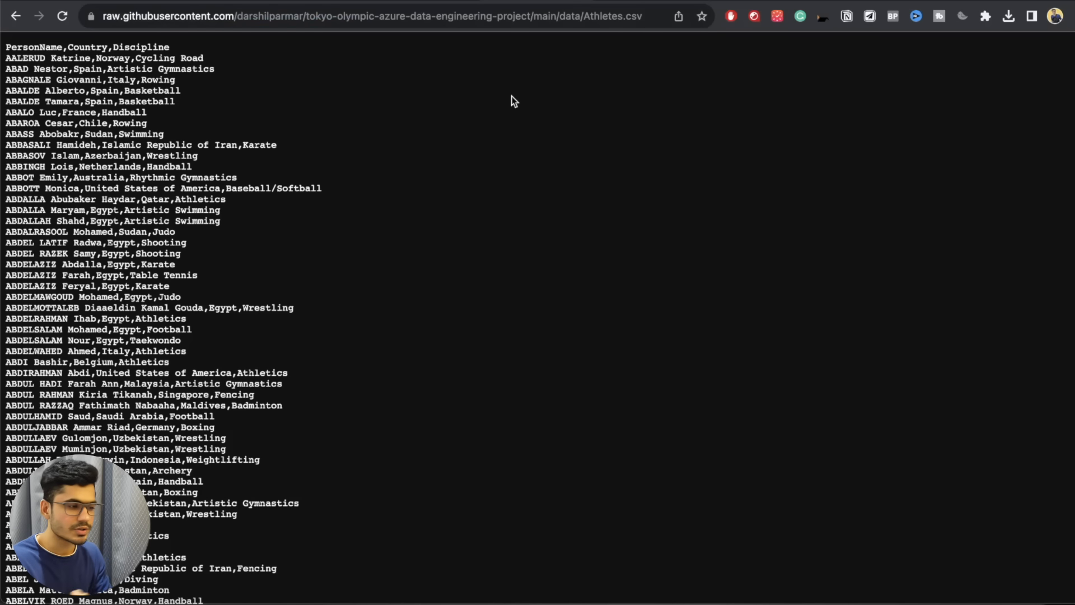
- Switch to the data-ingestion pipeline in Data Factory and check which source datasets are available for the Copy data1 activity
left_click(429, 0)
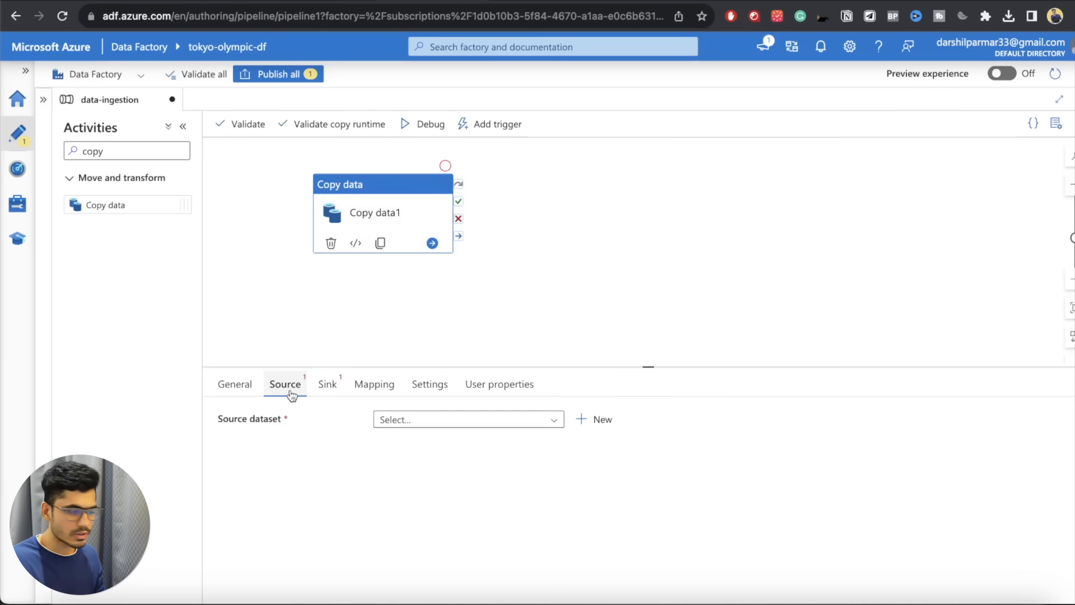
left_click(425, 427)
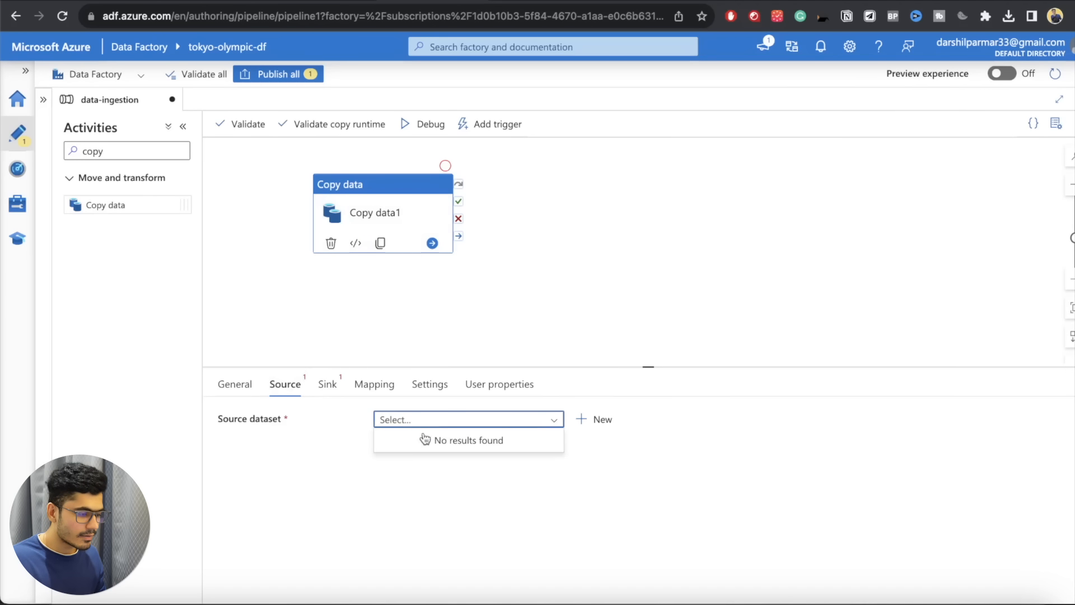
left_click(356, 499)
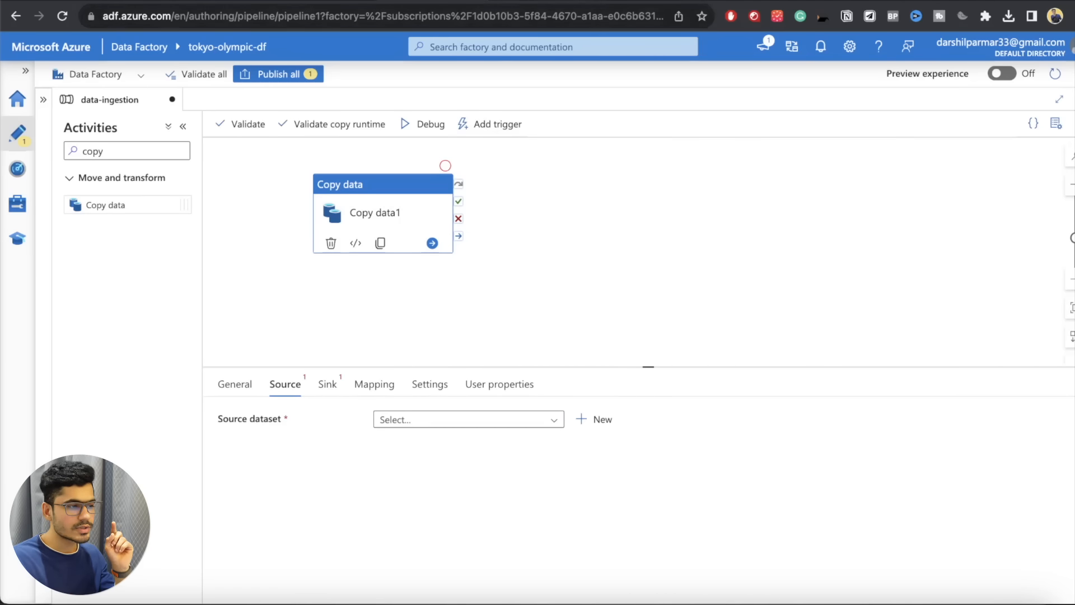
left_click(516, 1)
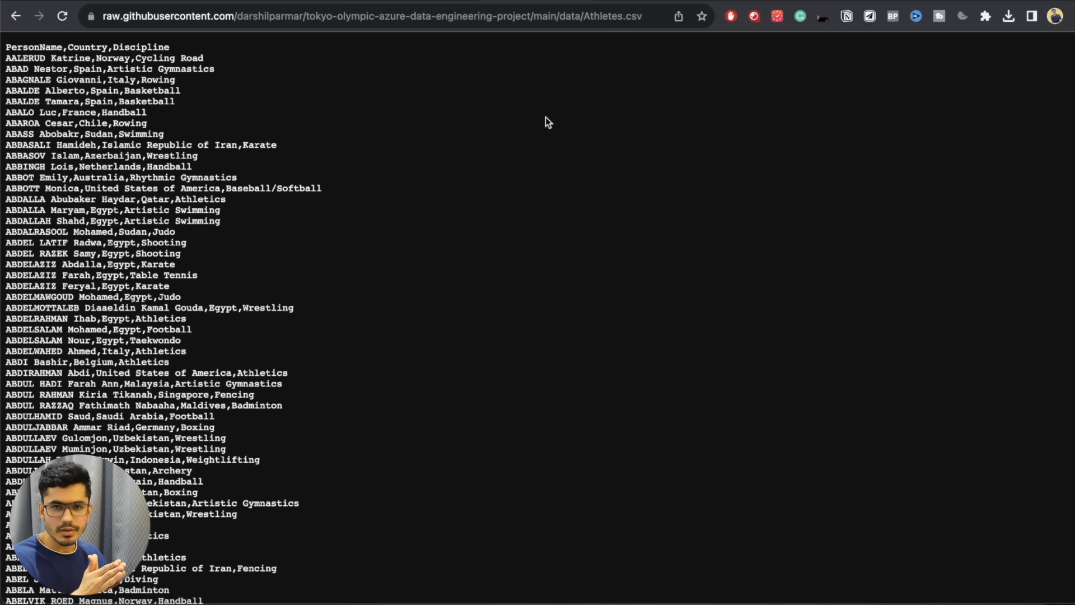
key("super+Left")
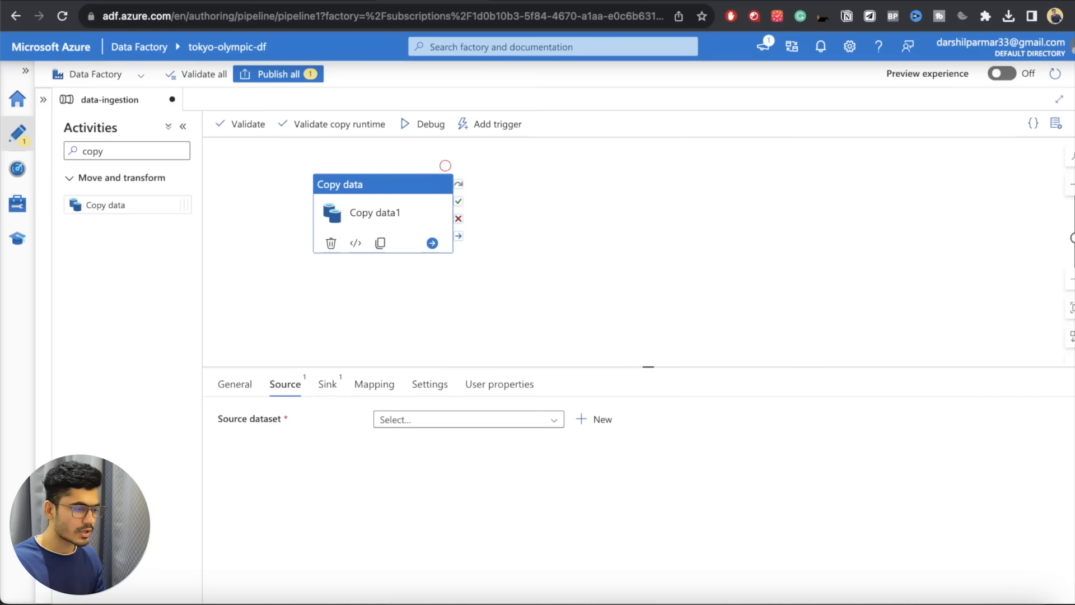
- Start a new source dataset for the Copy data1 activity and search the data stores for HTTP
left_click(606, 427)
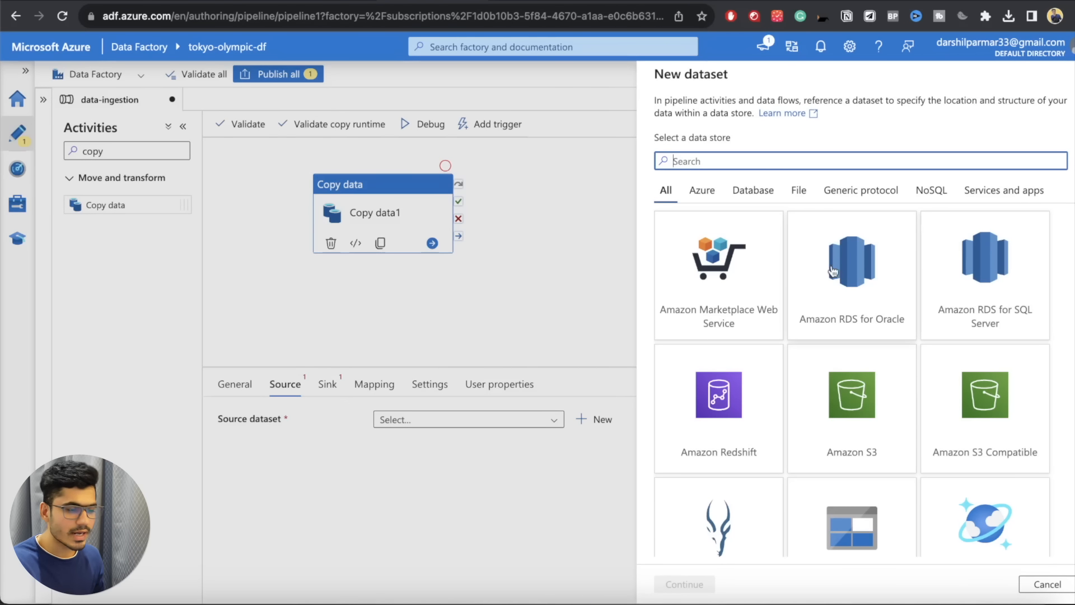
scroll(851, 361, "down", 1)
scroll(850, 361, "down", 5)
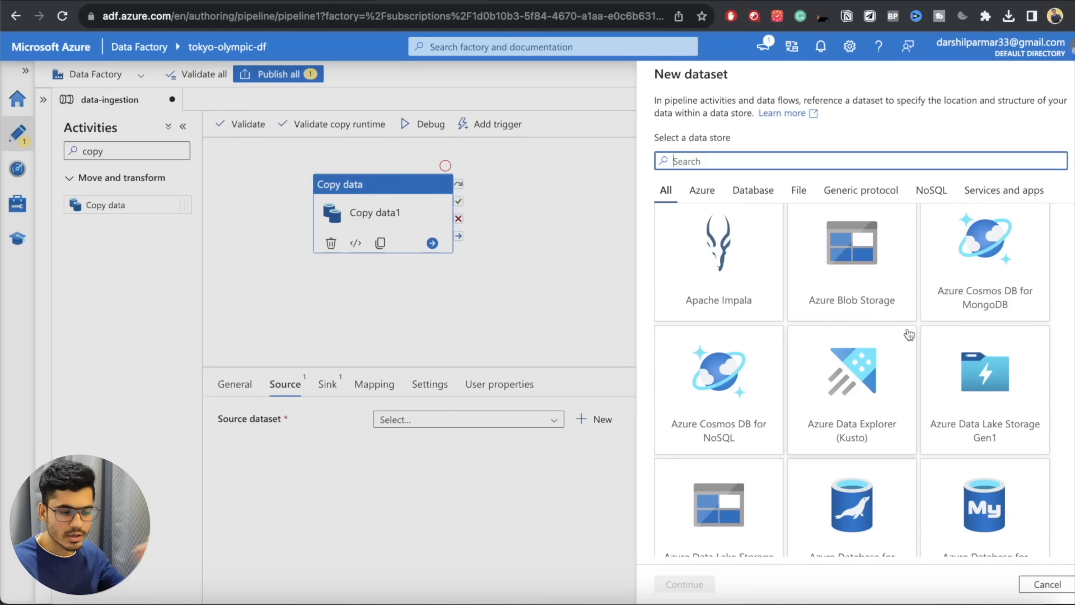
scroll(908, 334, "down", 5)
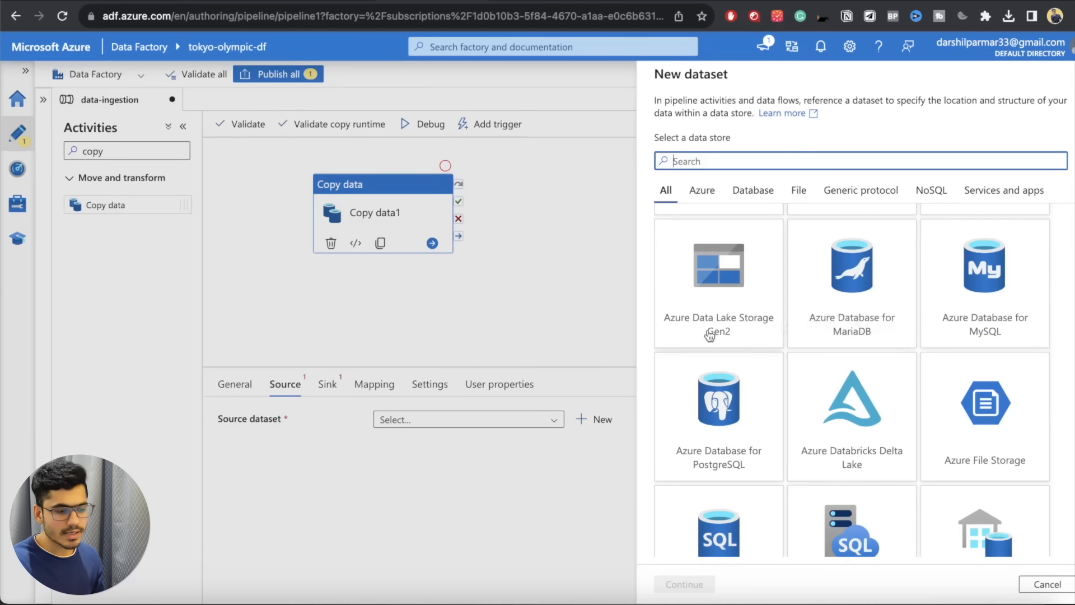
scroll(747, 306, "down", 2)
scroll(746, 305, "down", 20)
scroll(747, 306, "down", 10)
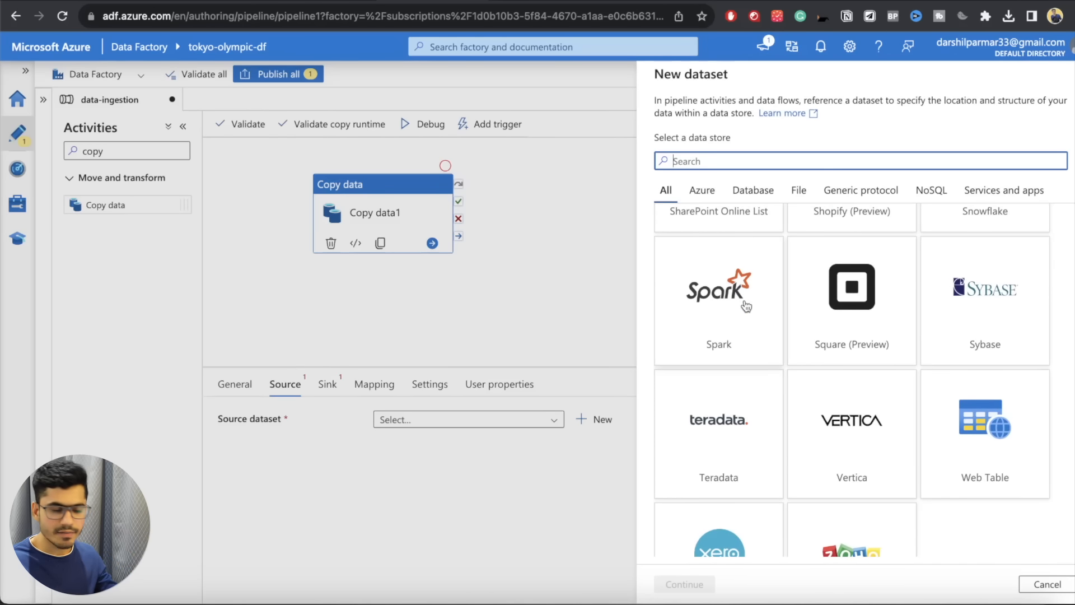
scroll(746, 306, "up", 20)
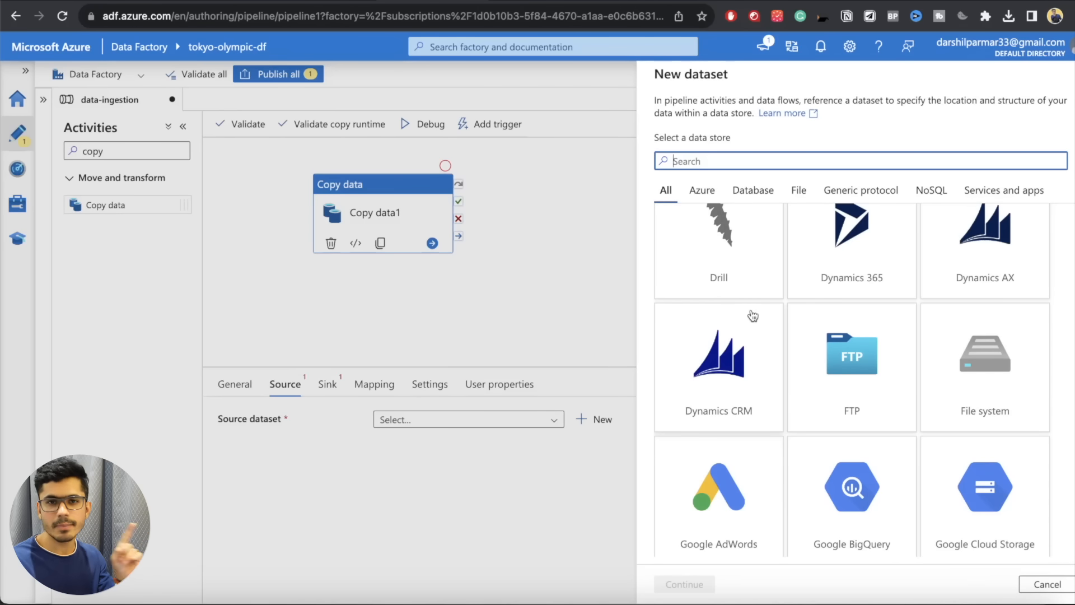
type("H")
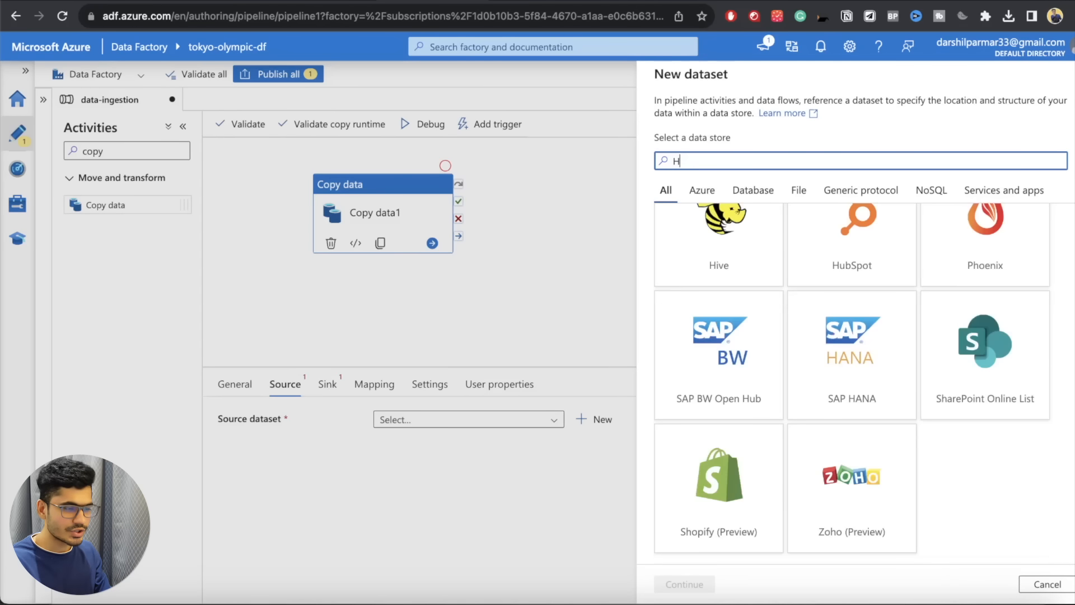
type("TTP")
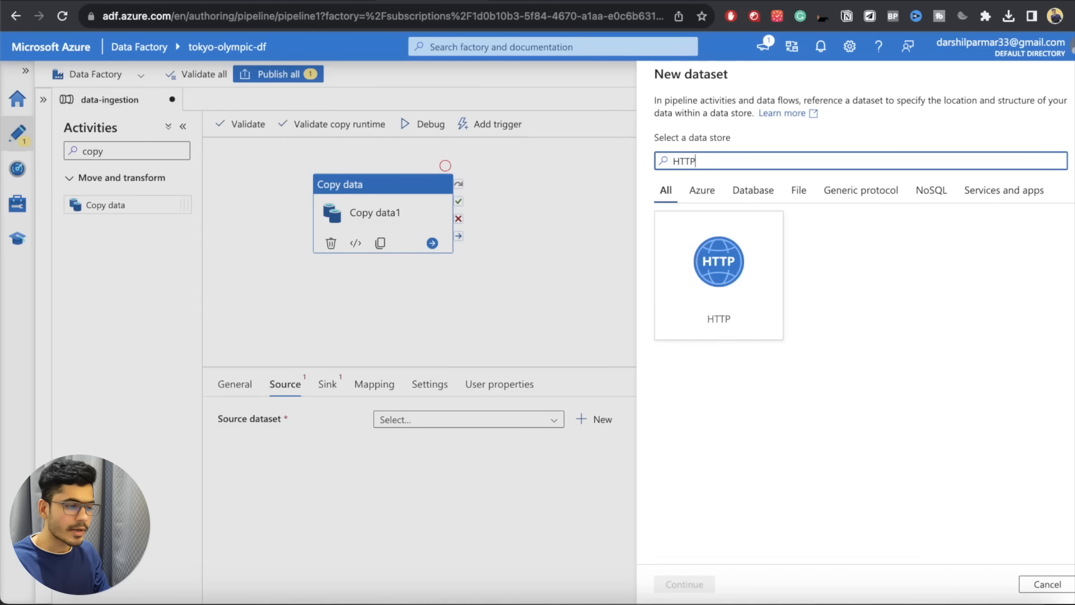
- Switch to the GitHub page and examine the protocol and domain in the web address of the raw Athletes.csv file
left_click(513, 1)
left_click(135, 12)
left_click(192, 16)
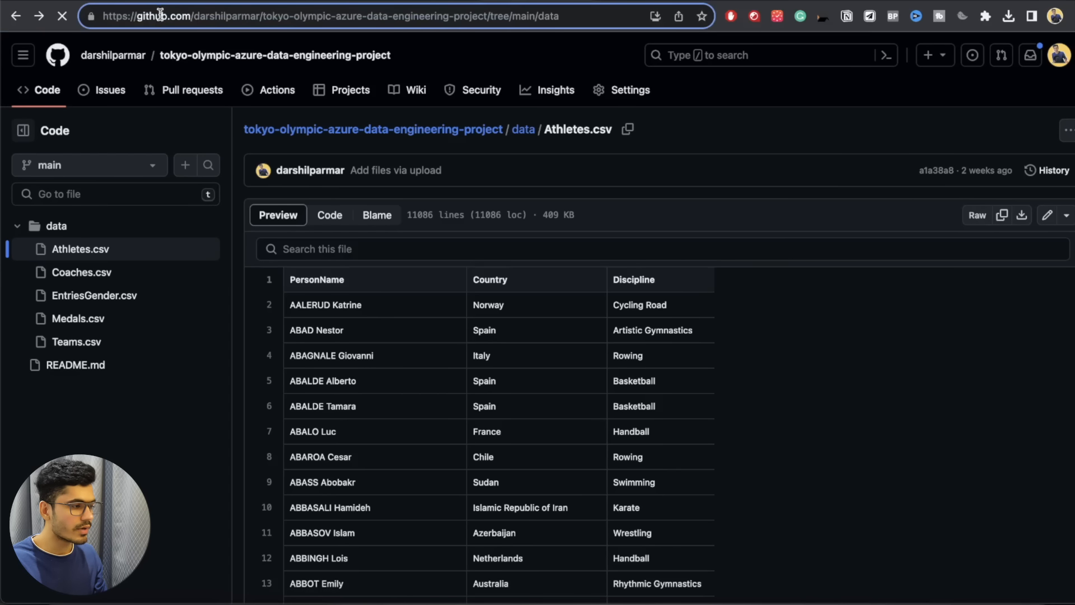
left_click_drag(163, 15, 93, 16)
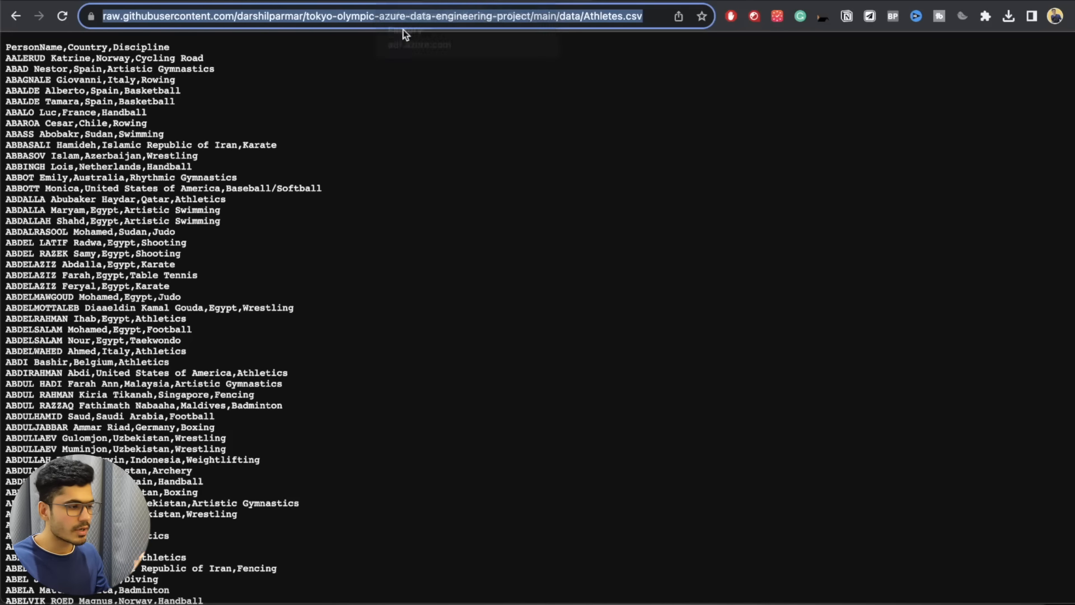
left_click(303, 20)
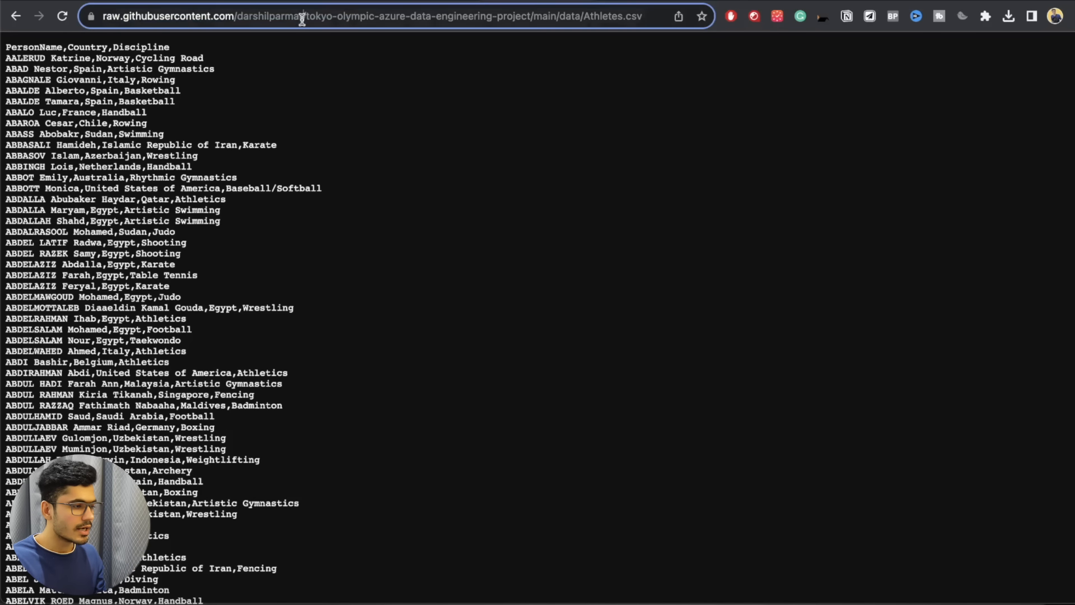
left_click(313, 22)
left_click_drag(277, 16, 127, 15)
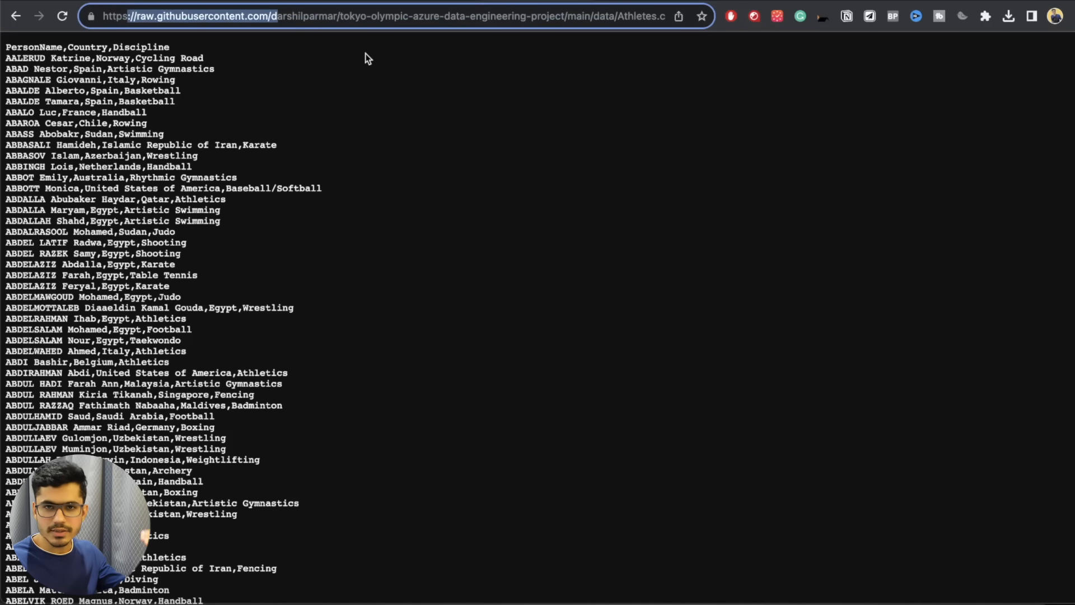
left_click(393, 20)
key("super+a")
left_click(417, 0)
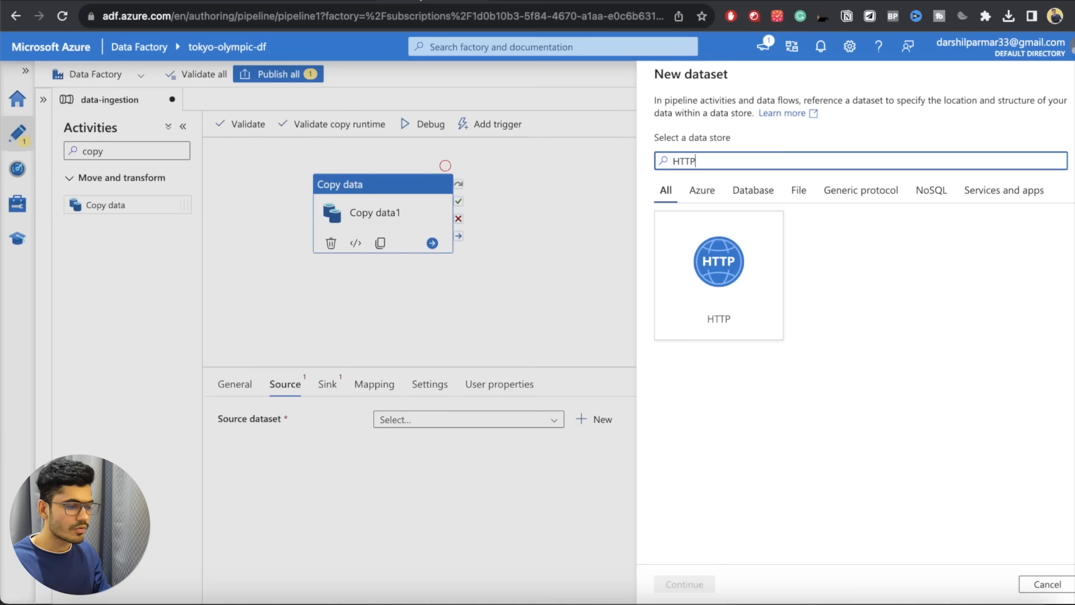
- Choose HTTP as the new dataset's data store and DelimitedText as its format
left_click(737, 272)
left_click(685, 584)
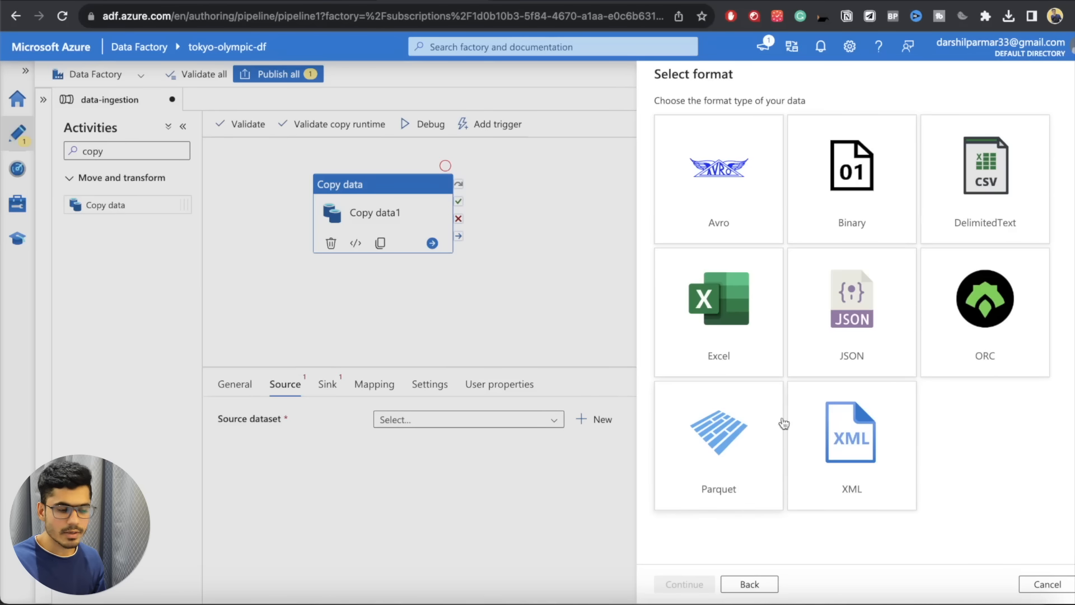
left_click(510, 0)
left_click(632, 8)
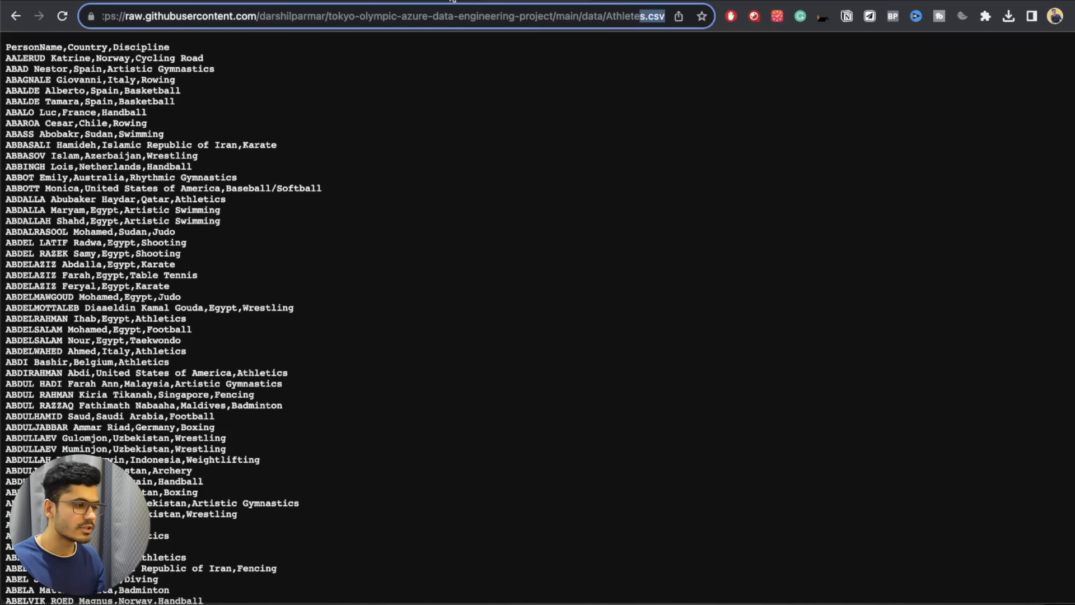
left_click(461, 2)
left_click(1015, 203)
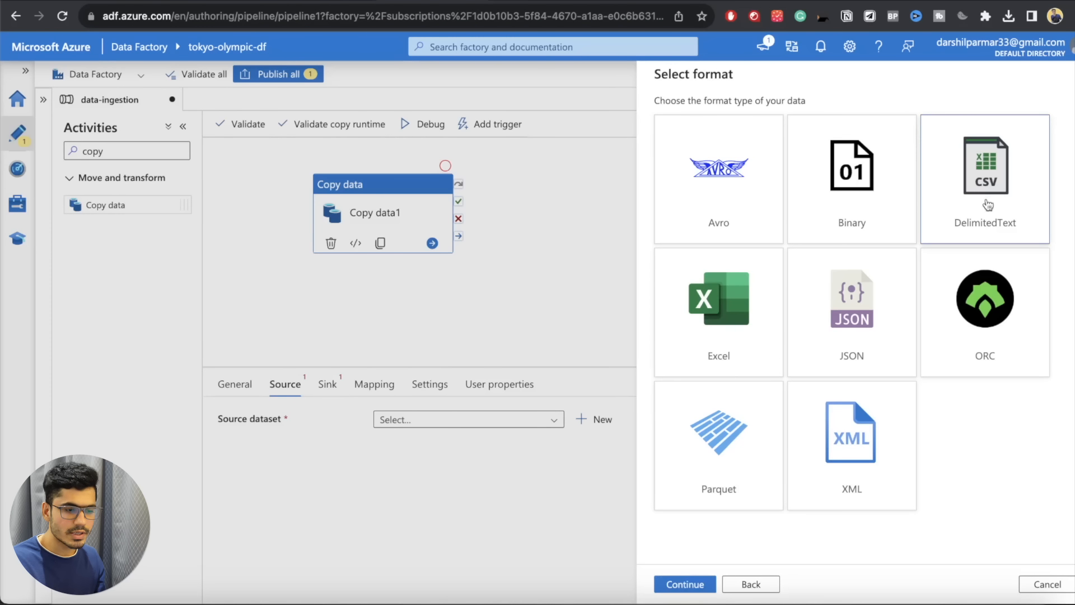
left_click(696, 582)
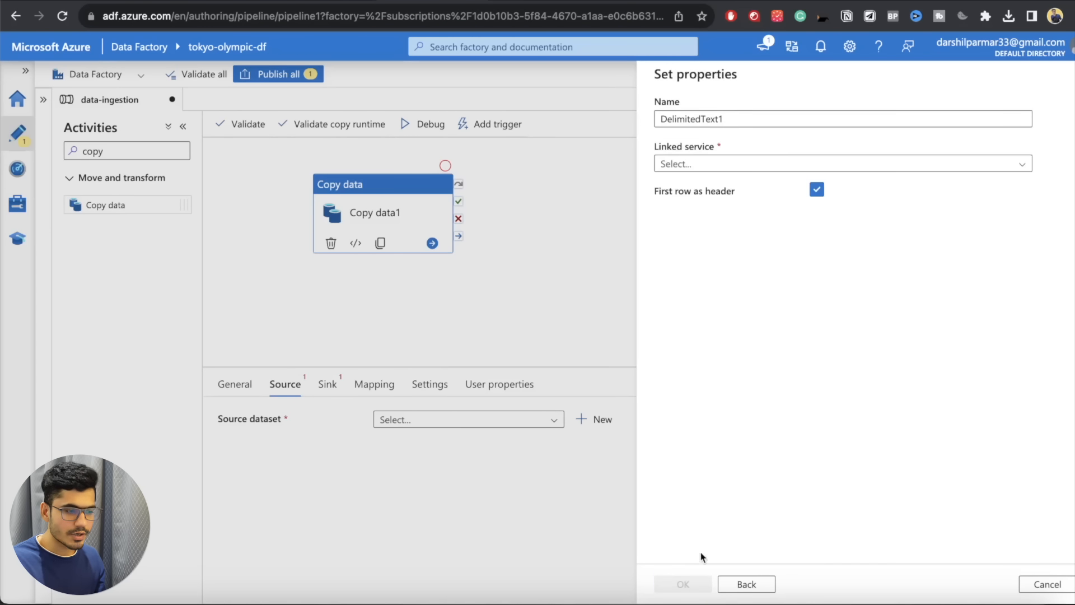
- Name the dataset Athletes, copying the name from the raw CSV file's web address
left_click(743, 117)
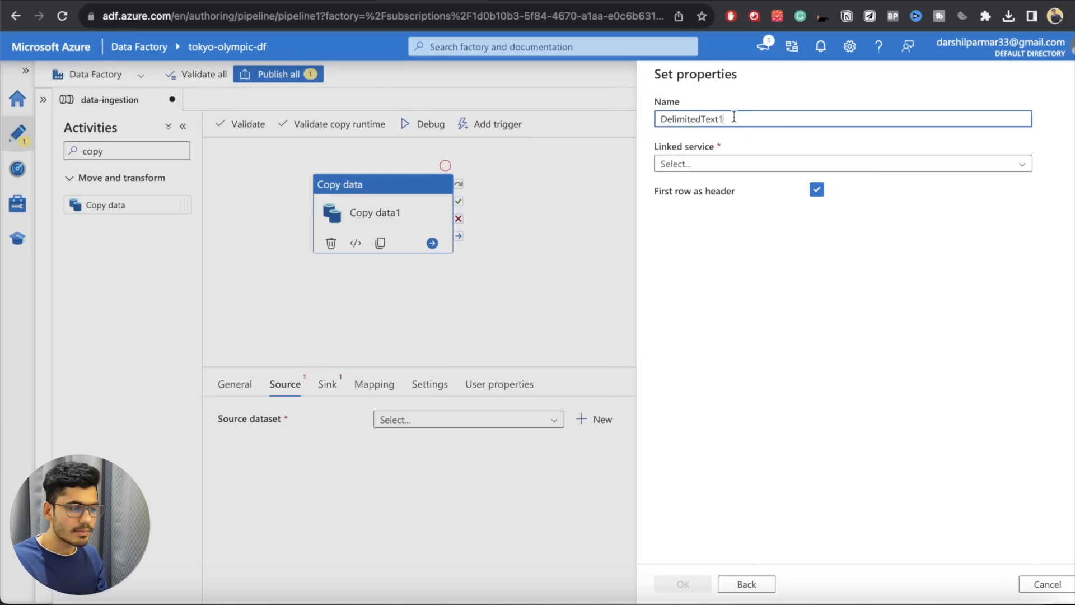
double_click(743, 117)
left_click(513, 3)
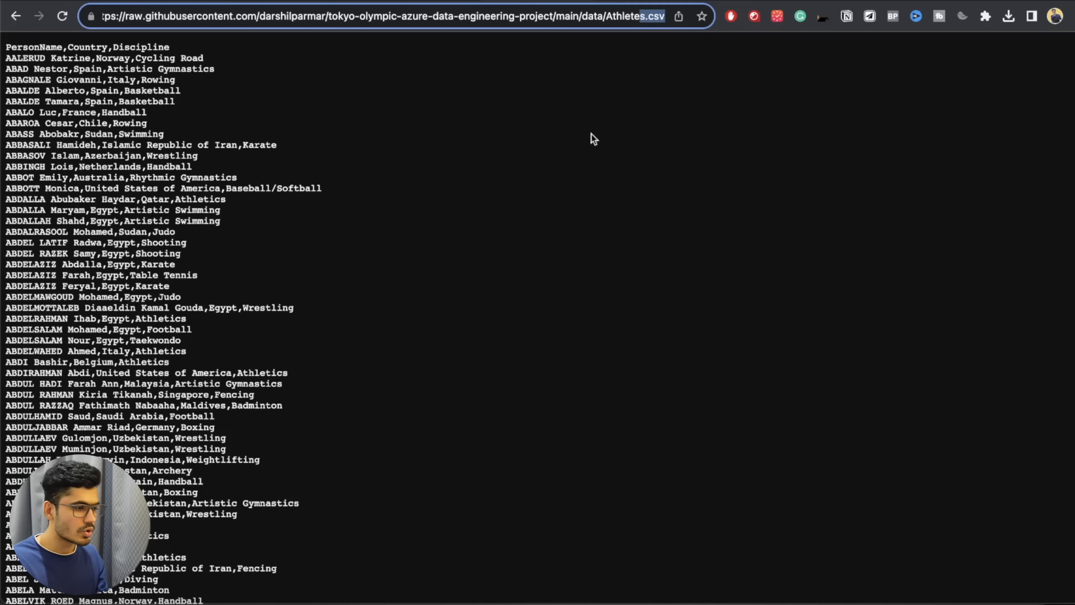
left_click(599, 15)
double_click(633, 16)
key("super+c")
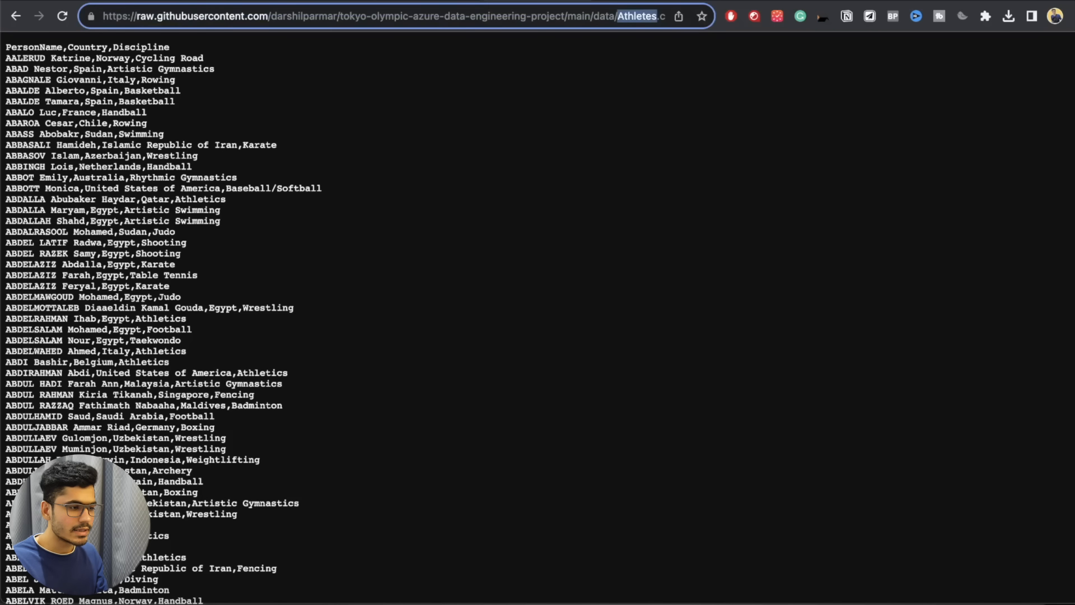
left_click(335, 2)
left_click(448, 2)
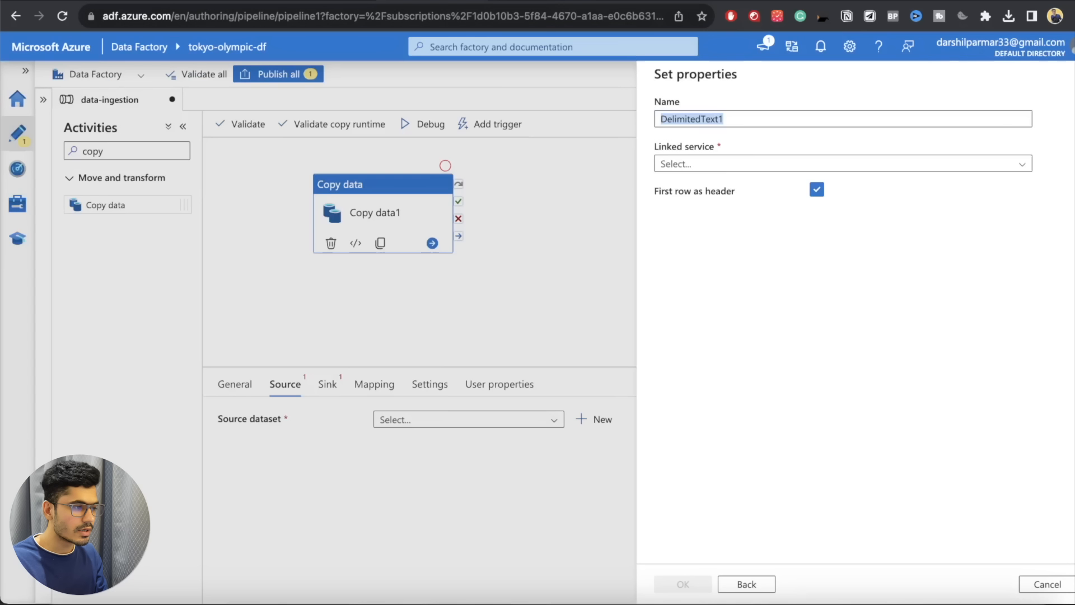
key("super+v")
double_click(700, 118)
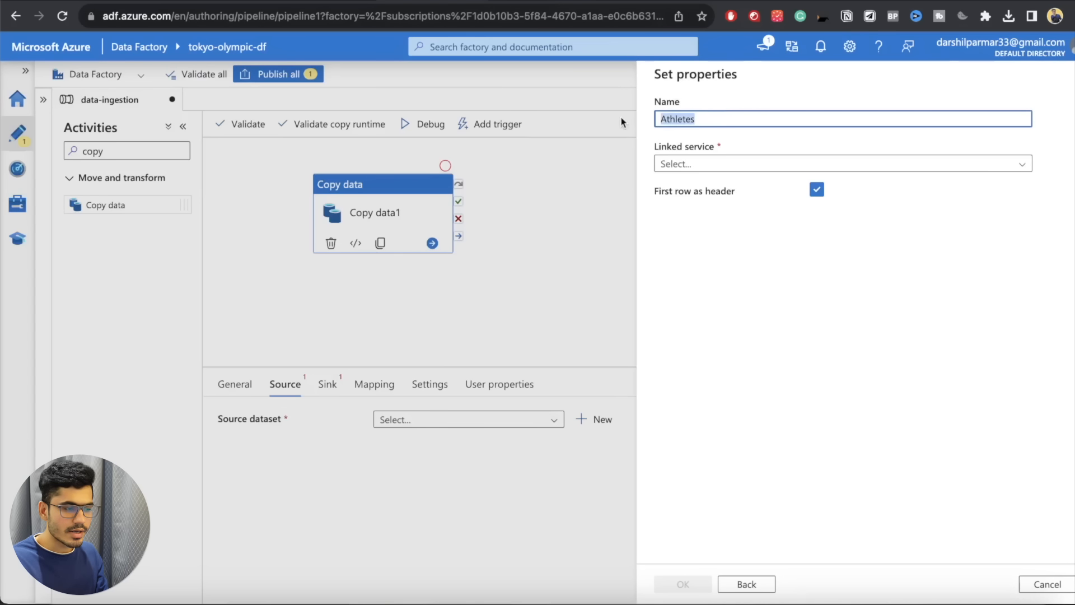
left_click(592, 2)
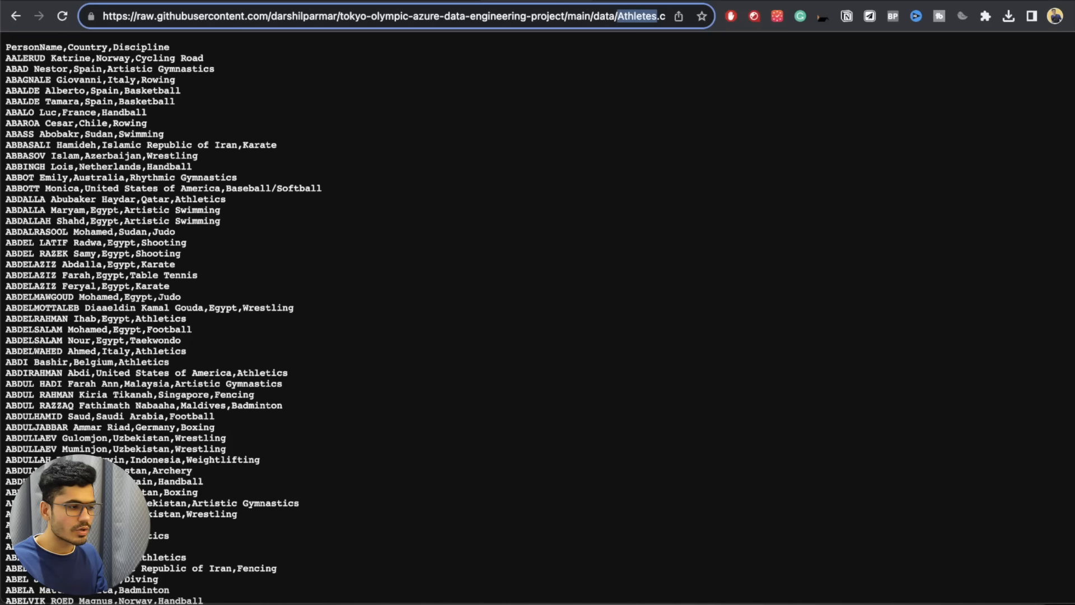
left_click(448, 2)
left_click(698, 124)
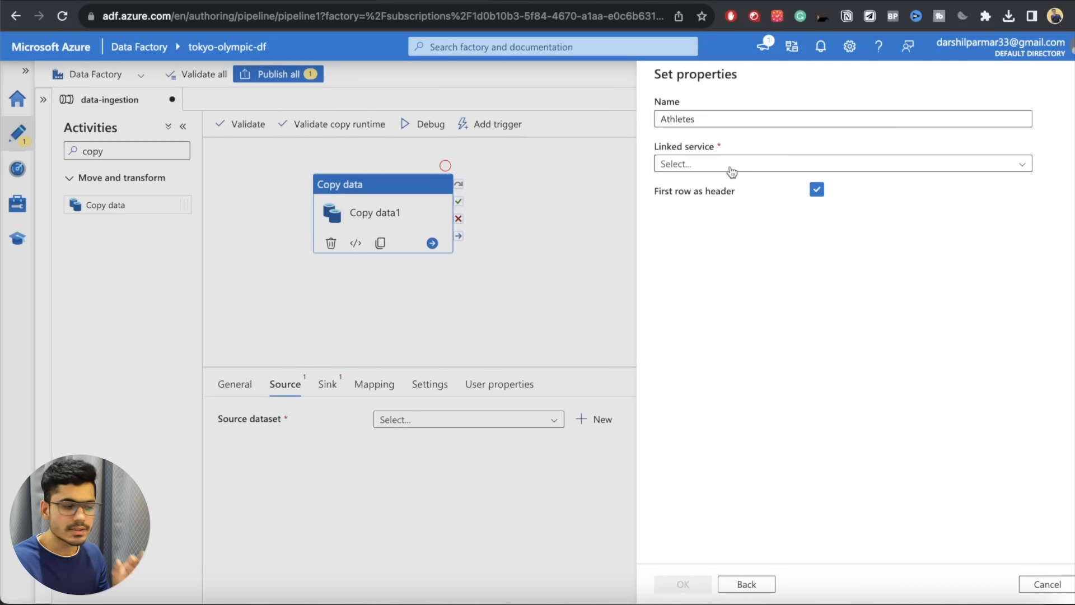
- Start a new HTTP linked service for the Athletes dataset and name it AthletesHTTP
left_click(731, 167)
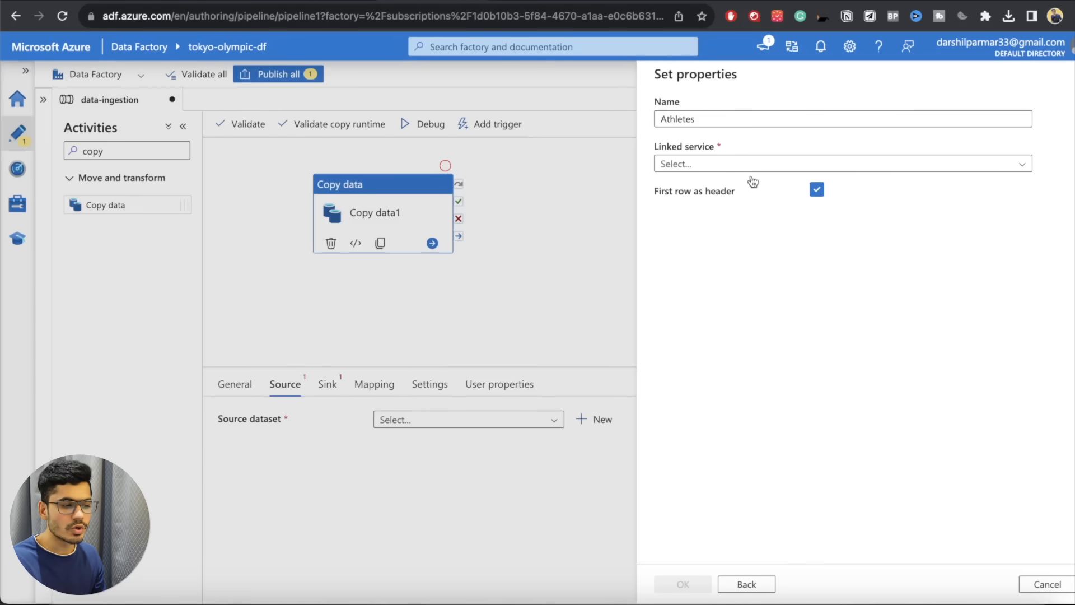
left_click(725, 165)
left_click(678, 209)
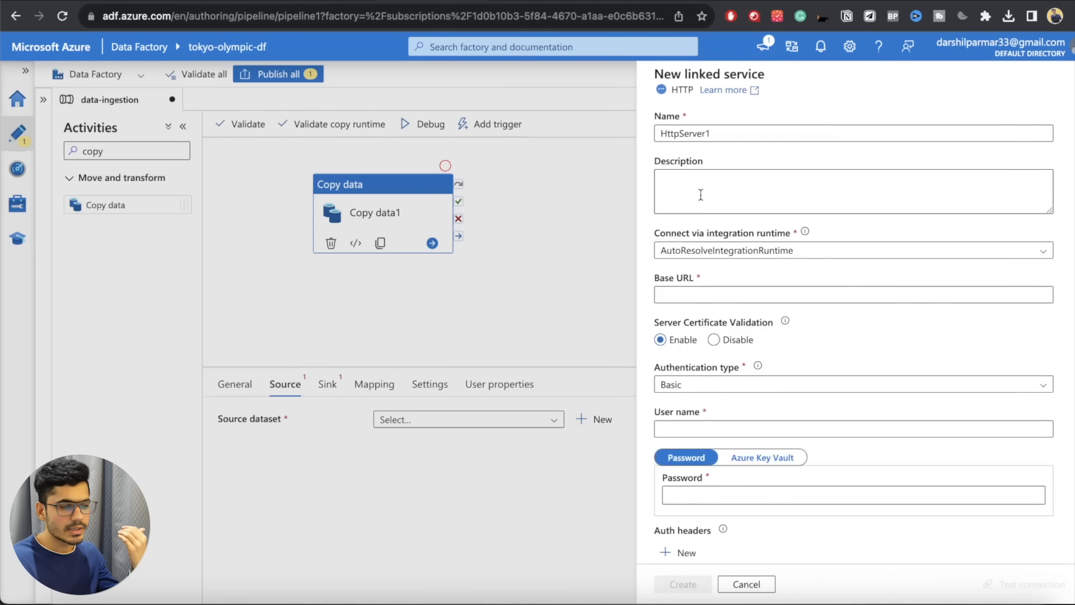
left_click(712, 134)
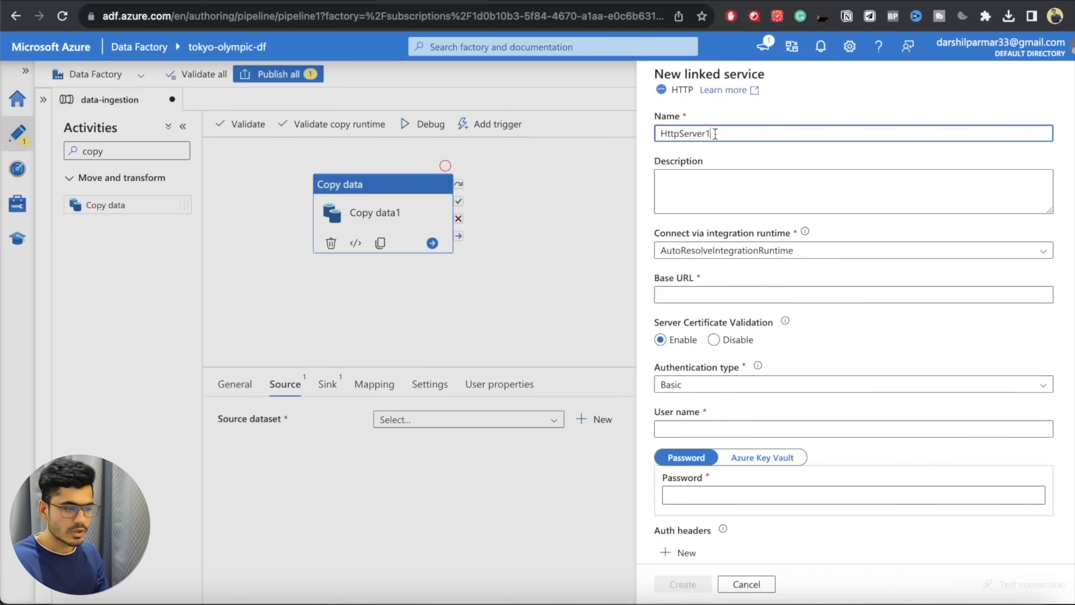
double_click(715, 134)
type("Athletes")
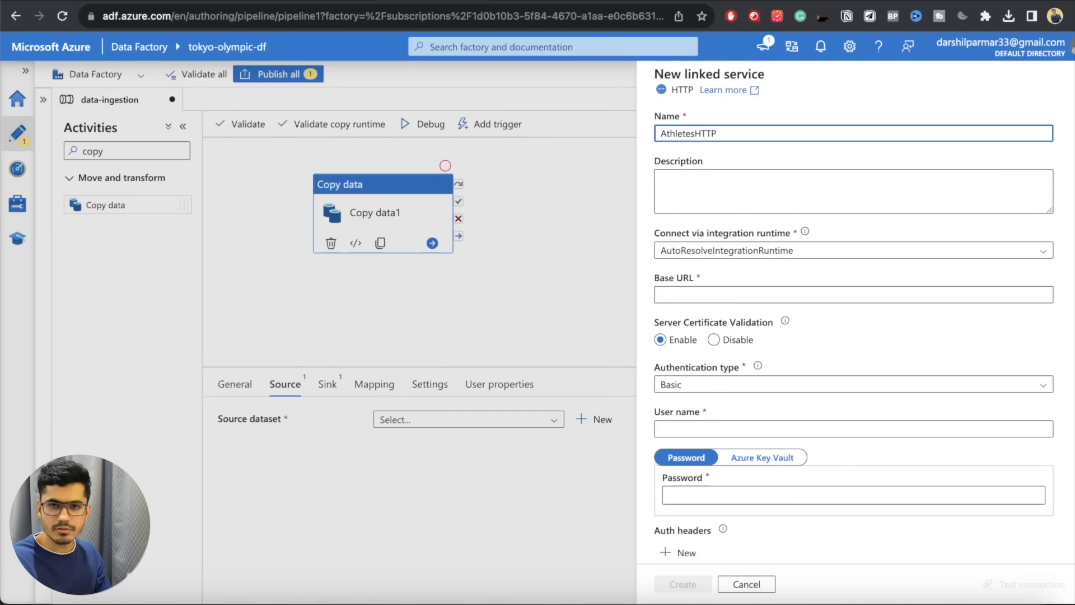
- Complete the linked service name as AthletesHTTP and set its base URL to the raw Athletes.csv file's full web address
type("HTTP")
key("Tab")
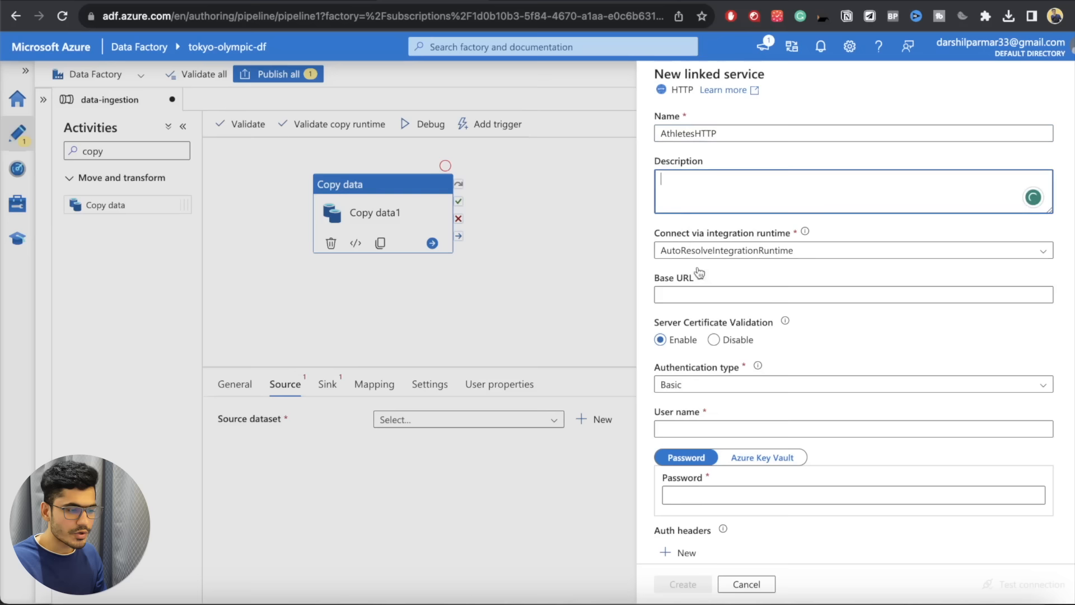
left_click(679, 296)
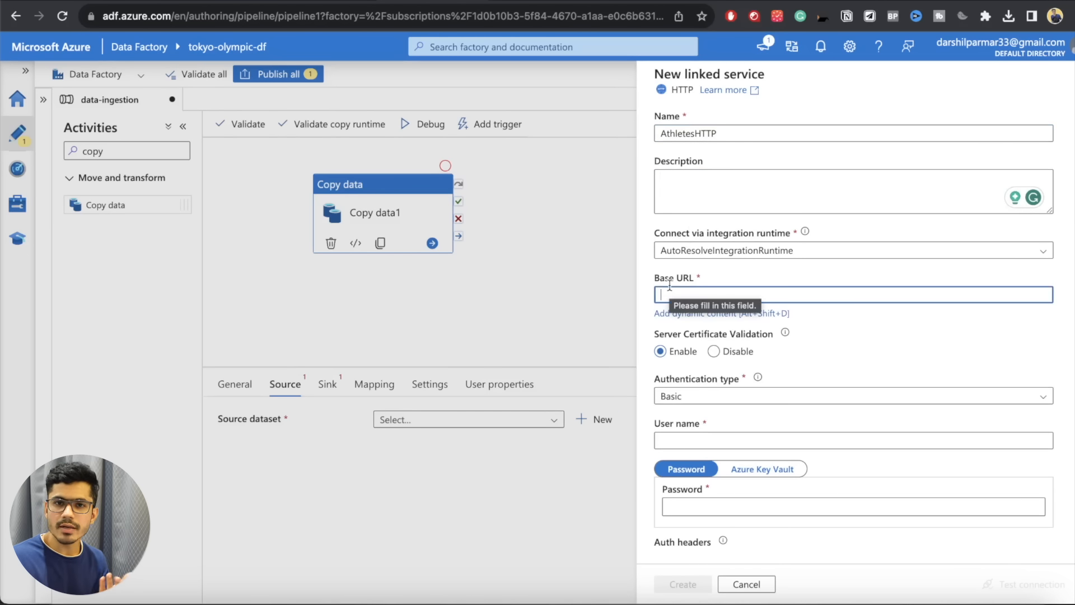
left_click(524, 1)
triple_click(523, 11)
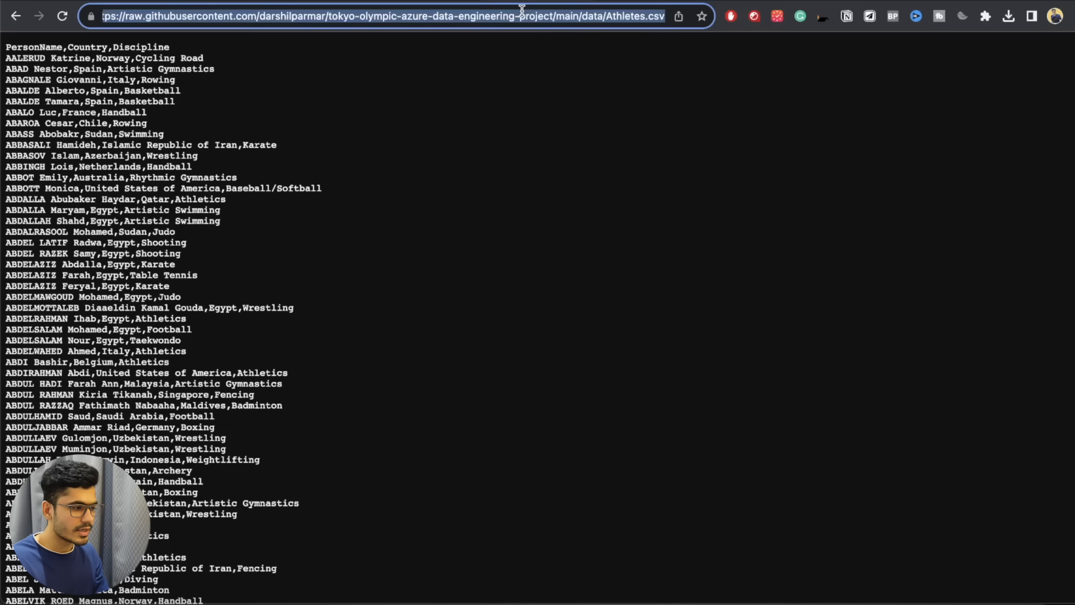
left_click(414, 0)
key("super+v")
left_click_drag(672, 294, 619, 294)
left_click(716, 296)
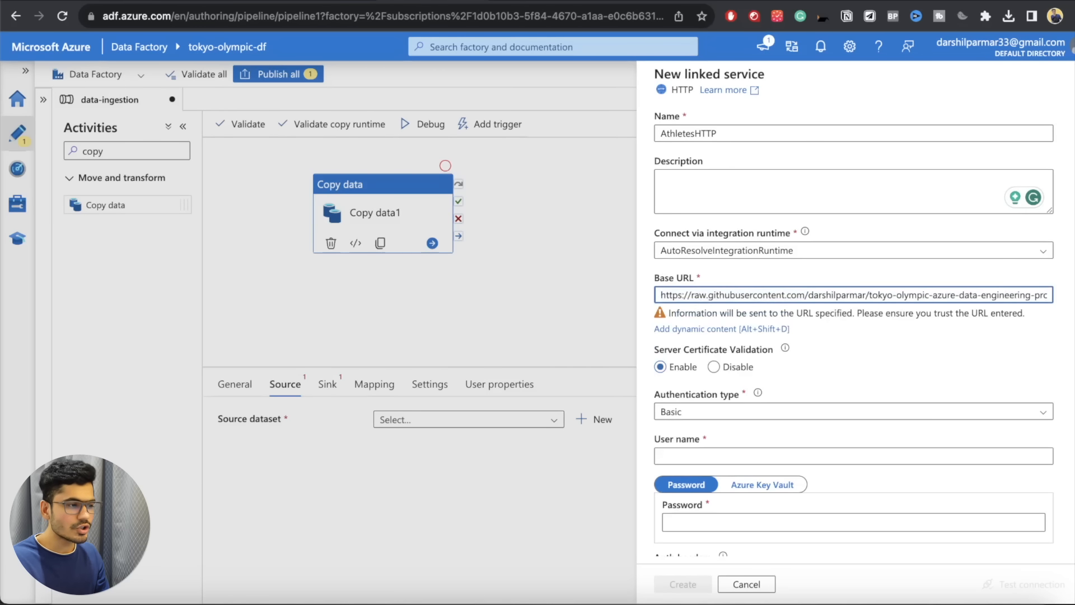
- Return to the repository's data folder on GitHub and reopen Athletes.csv as a raw file to review where its address comes from
left_click(523, 0)
scroll(472, 152, "left", 5)
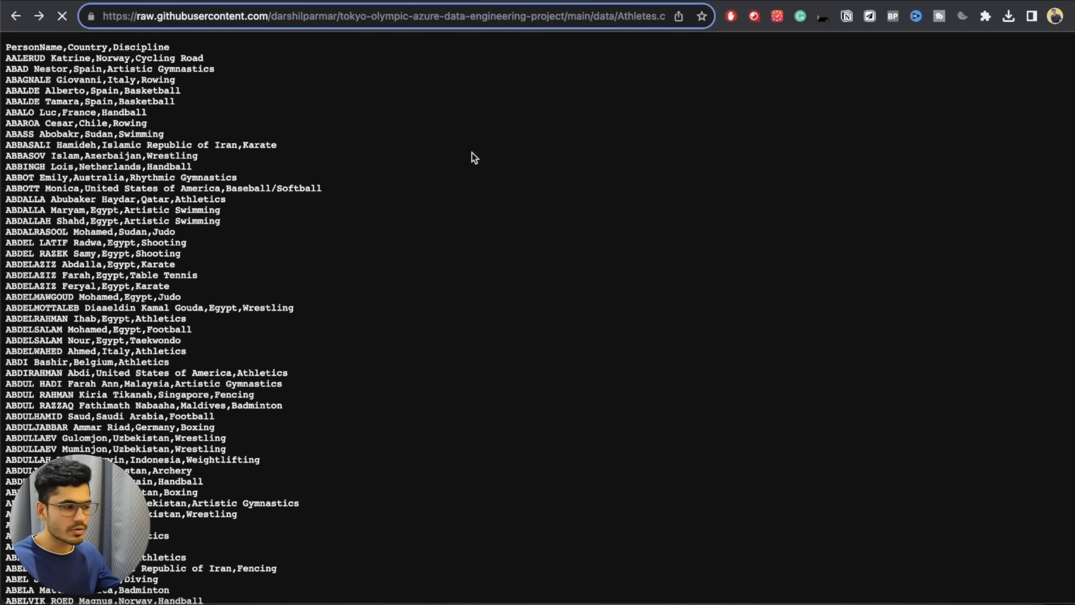
left_click(192, 25)
left_click_drag(571, 20, 113, 20)
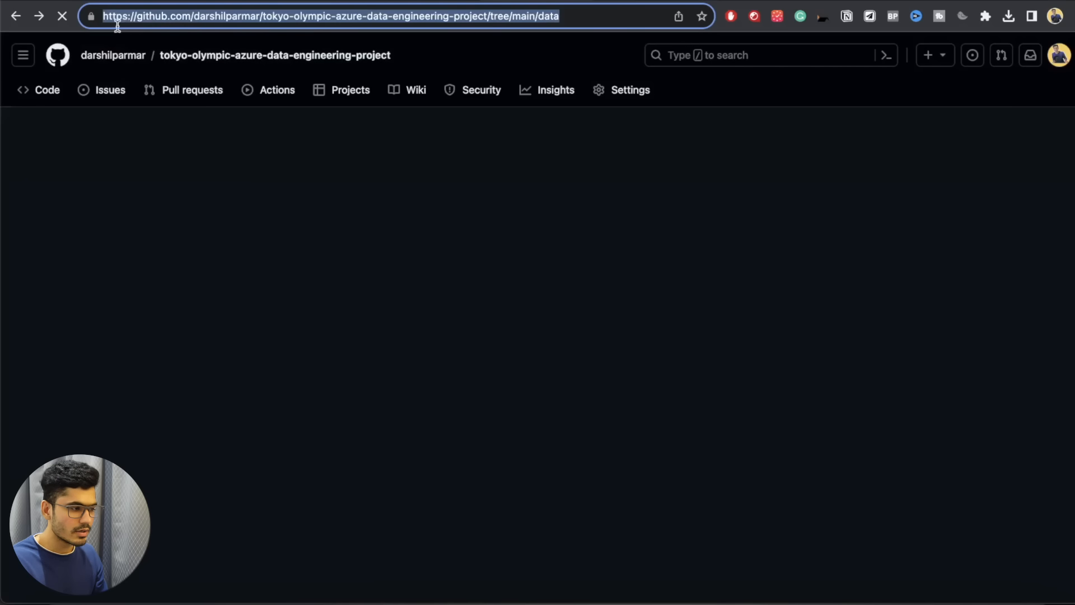
left_click(38, 16)
scroll(304, 153, "left", 5)
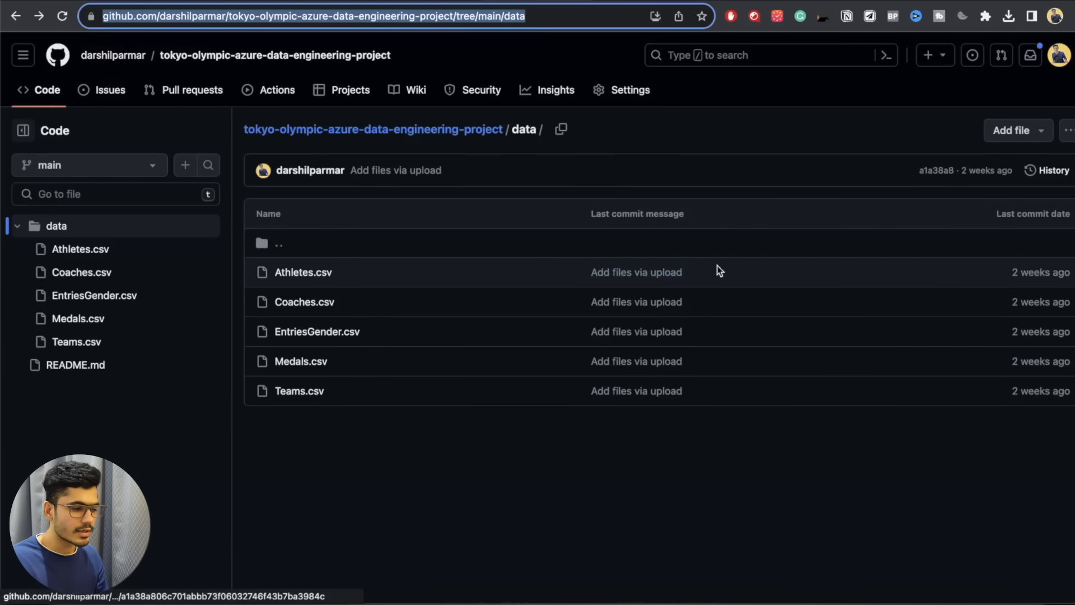
left_click(306, 273)
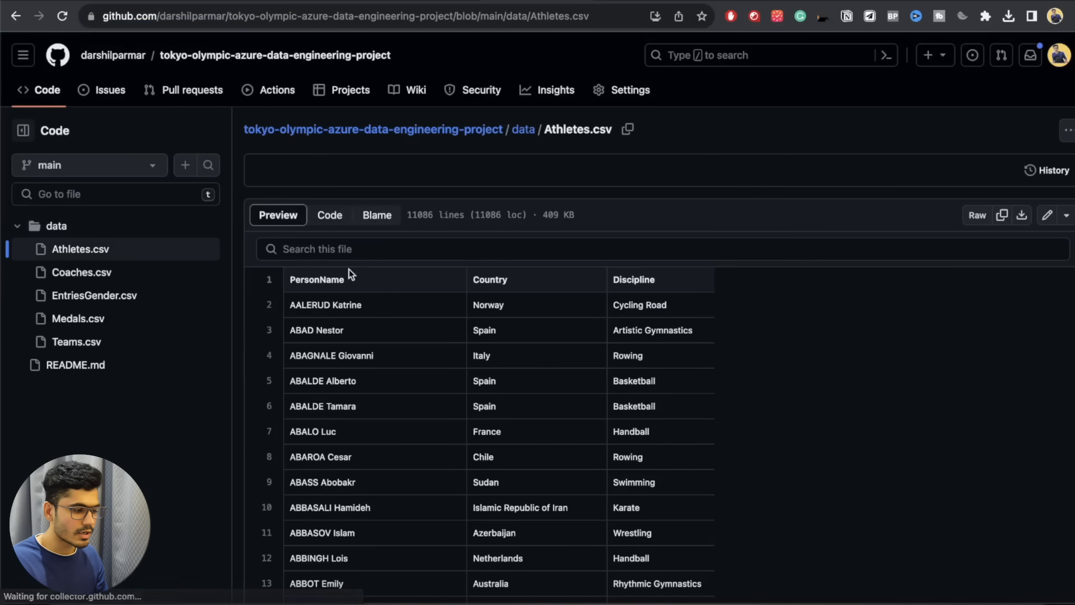
left_click(974, 217)
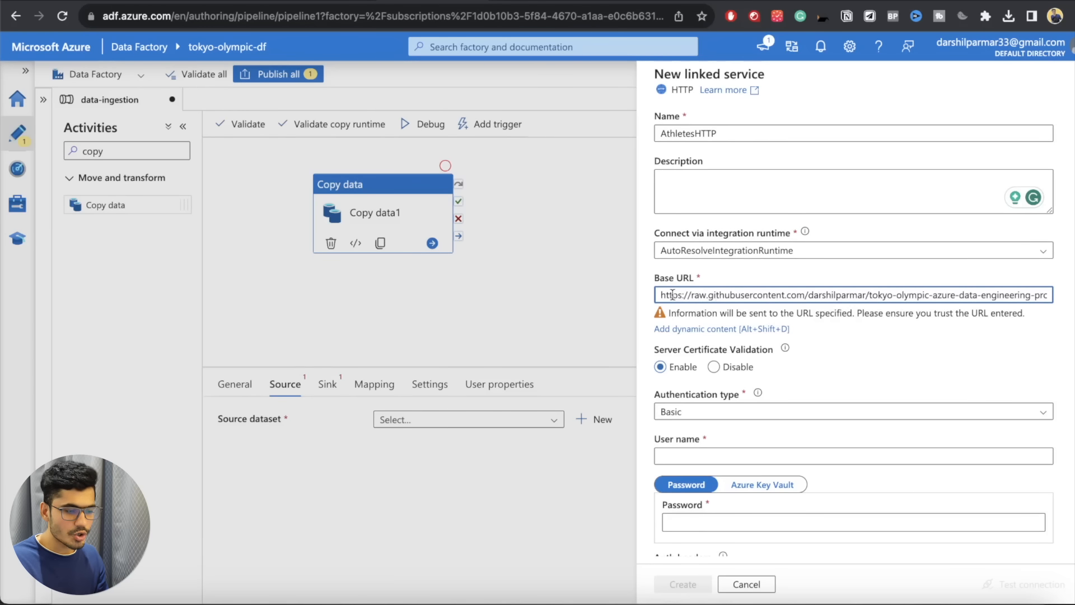
- Review the linked service's base URL, the available authentication types and the credential fields required for Basic authentication
left_click_drag(660, 296, 1072, 315)
left_click(979, 340)
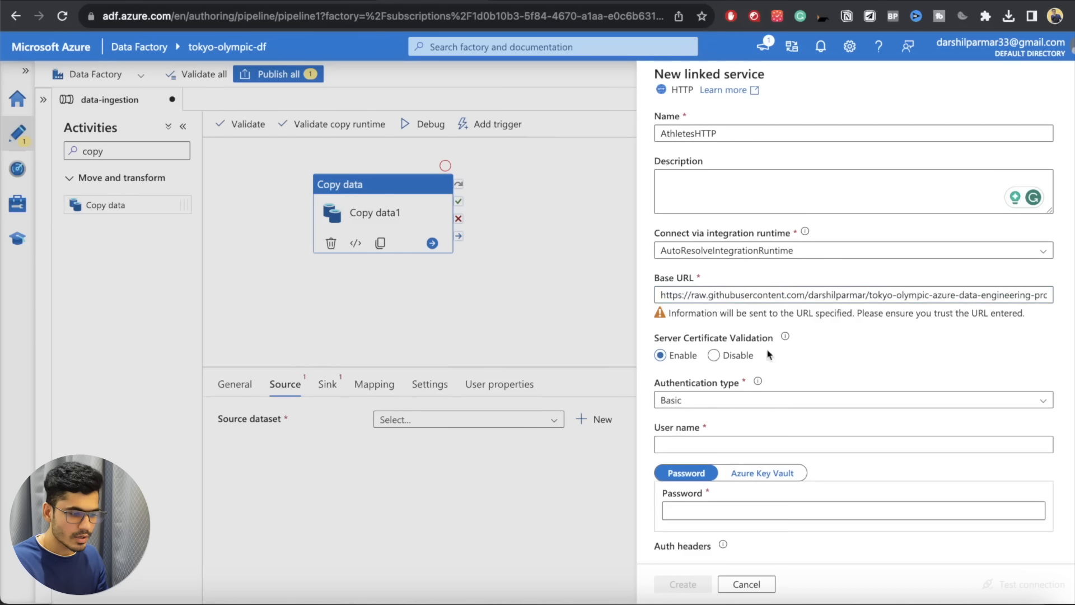
left_click(707, 400)
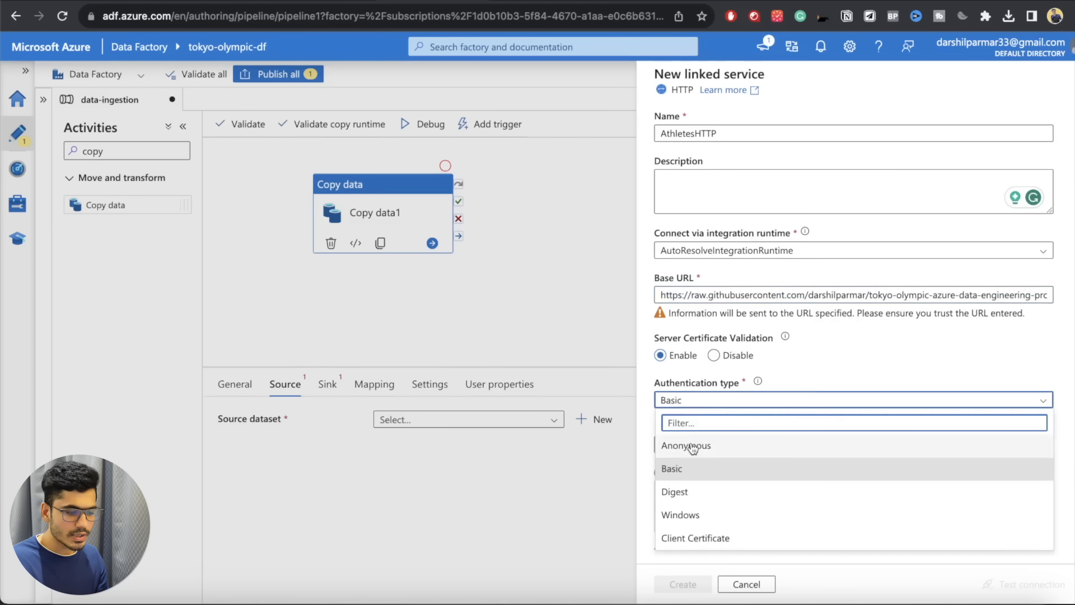
left_click(818, 398)
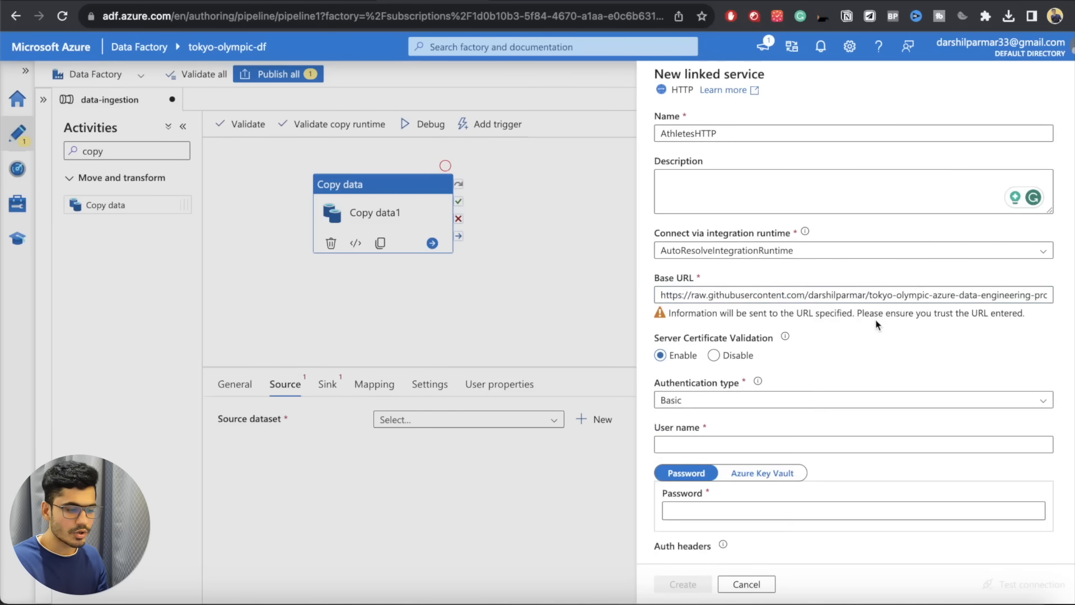
scroll(818, 386, "down", 1)
scroll(819, 385, "down", 2)
left_click(745, 356)
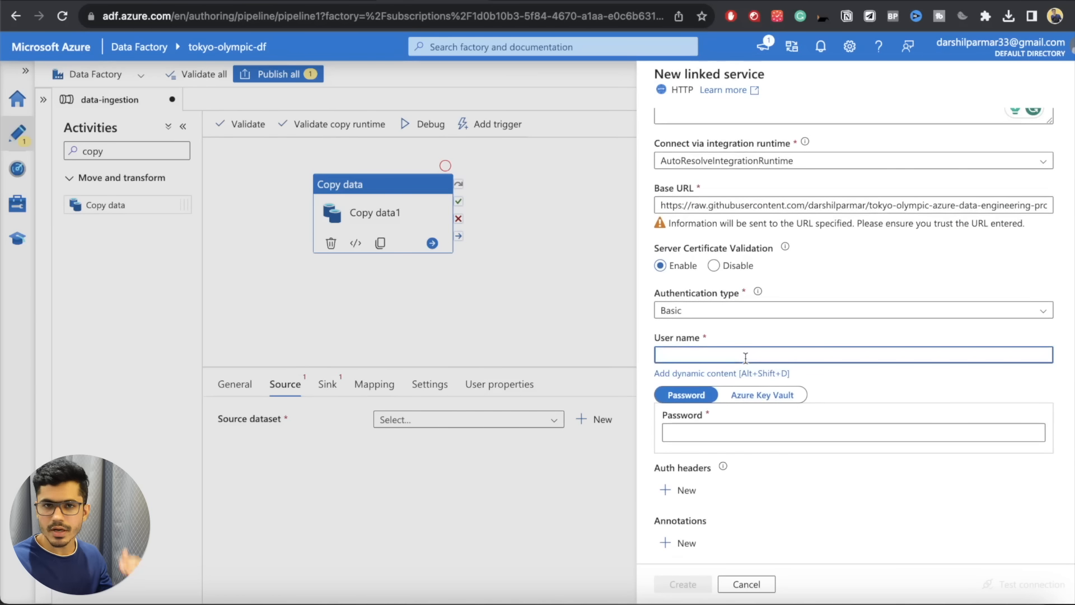
- Set the linked service's authentication type to Anonymous and create the linked service
left_click(696, 311)
left_click(417, 0)
left_click(417, 1)
left_click(672, 310)
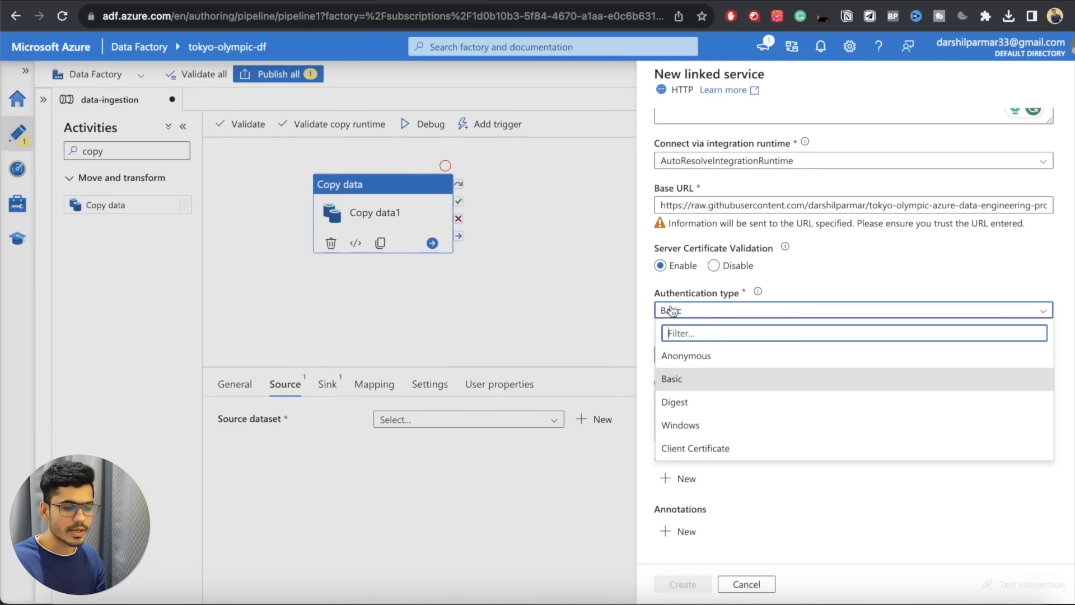
left_click(691, 359)
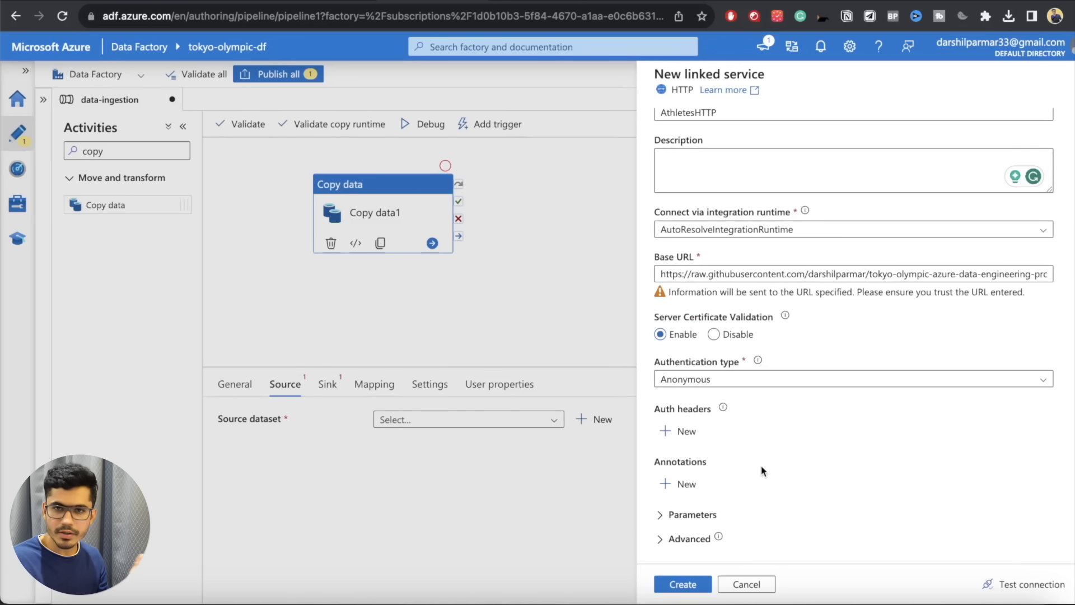
left_click(683, 584)
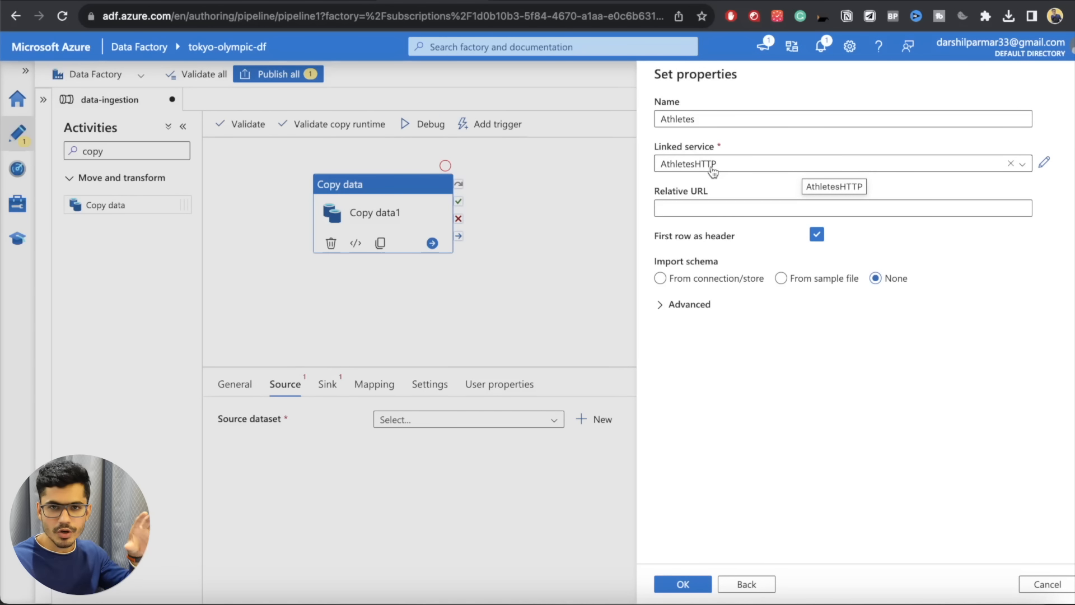
- Check the raw Athletes.csv file's web address against the Athletes dataset's relative URL setting
left_click(508, 2)
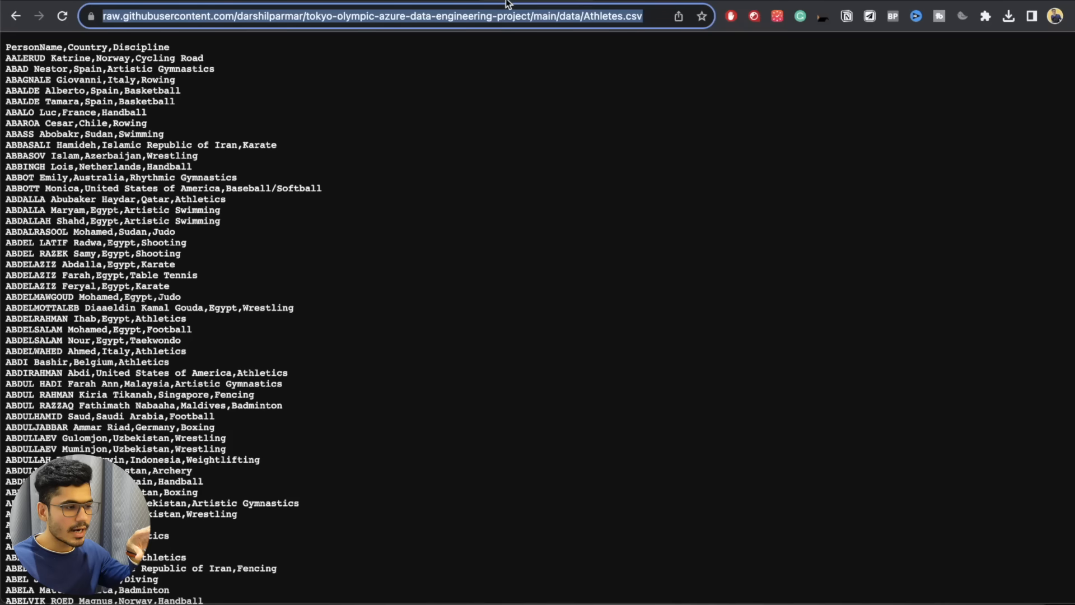
left_click(458, 2)
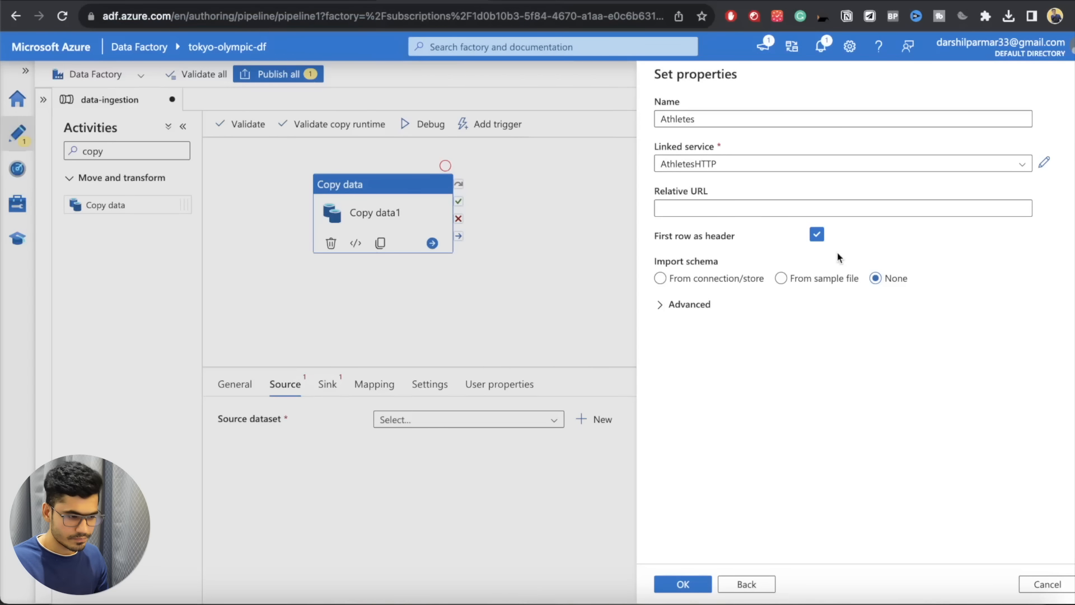
left_click(764, 210)
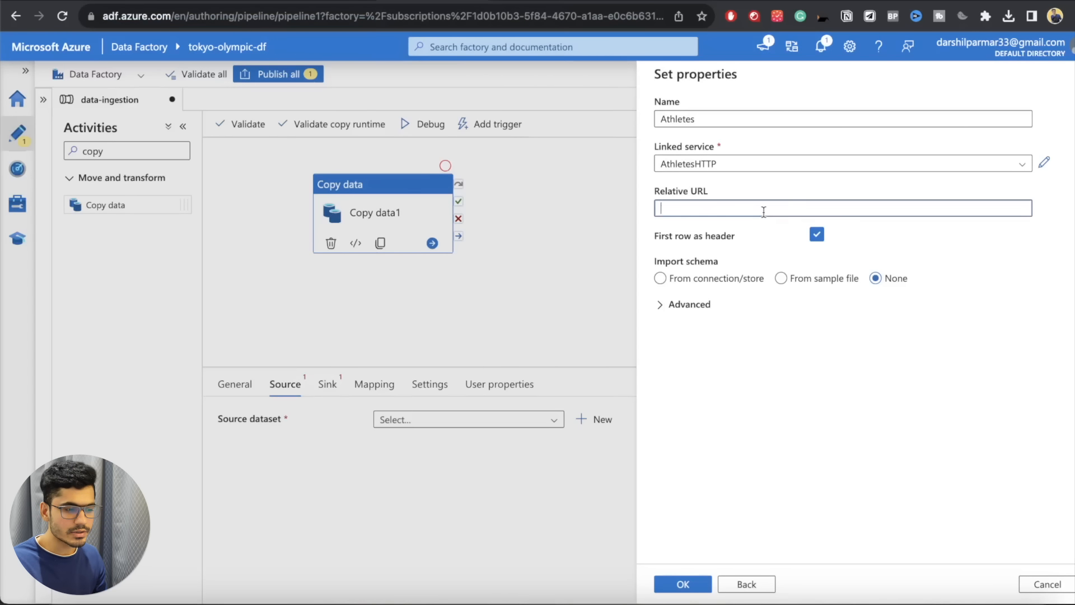
left_click(863, 242)
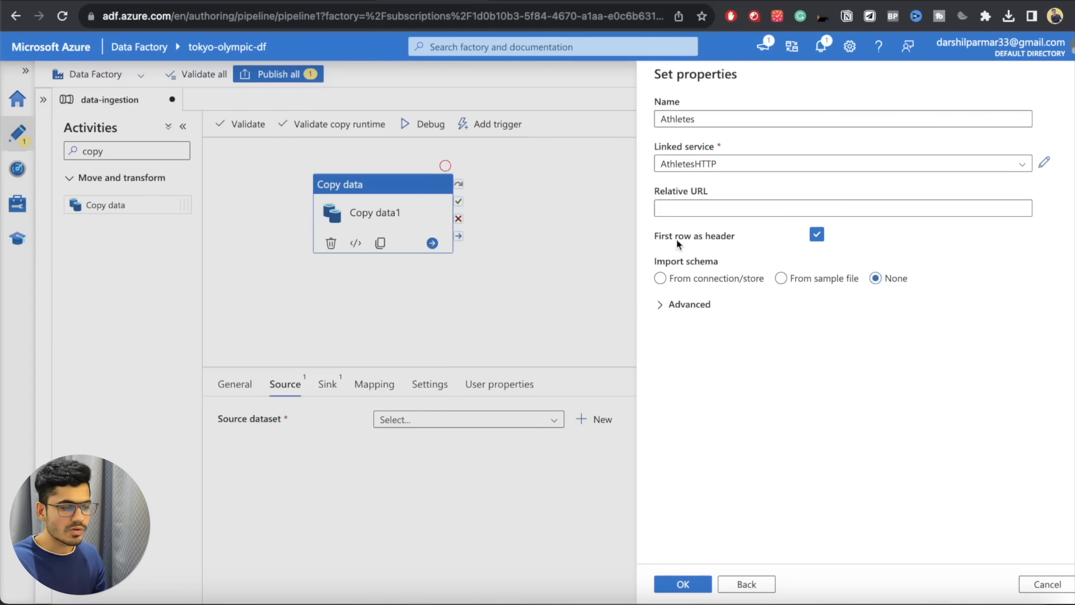
- Check the header row in the raw Athletes.csv file and create the Athletes dataset with first row as header and no imported schema
left_click(816, 234)
left_click(817, 236)
left_click(532, 1)
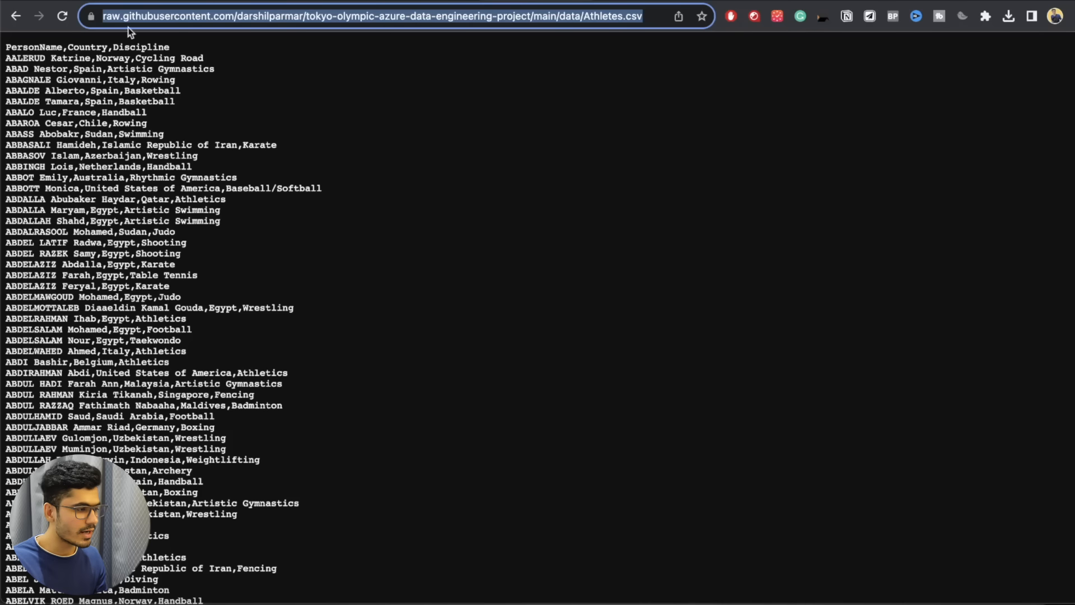
left_click_drag(168, 47, 2, 49)
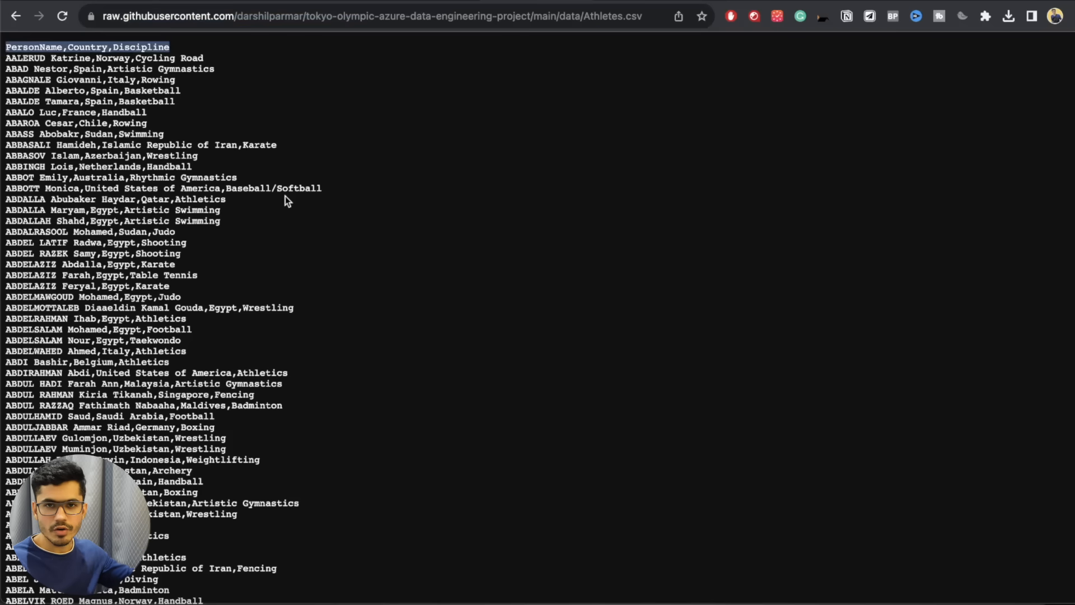
double_click(158, 47)
left_click(422, 3)
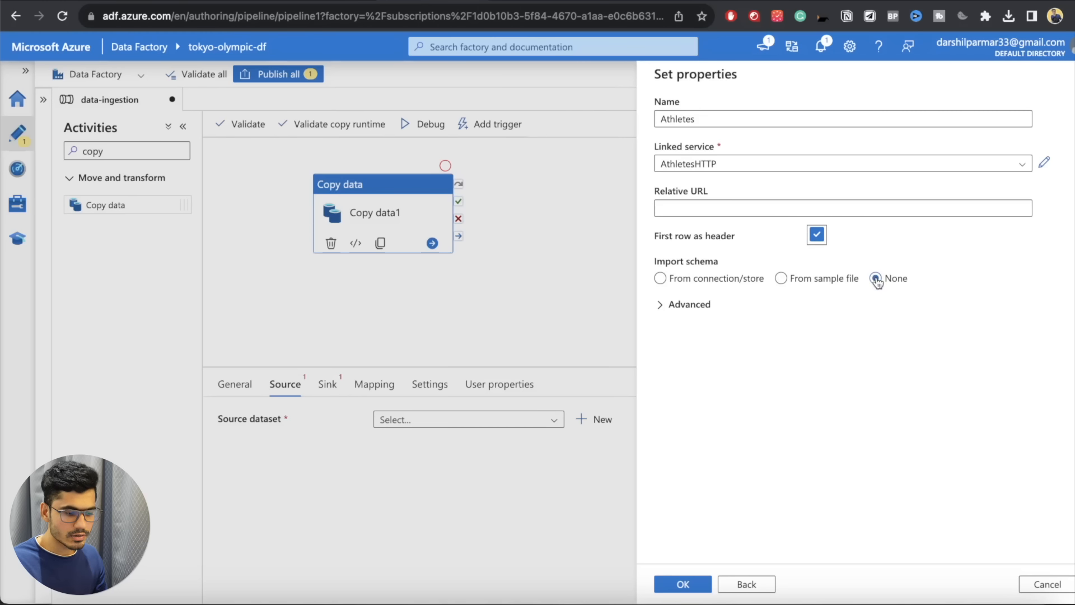
left_click(682, 584)
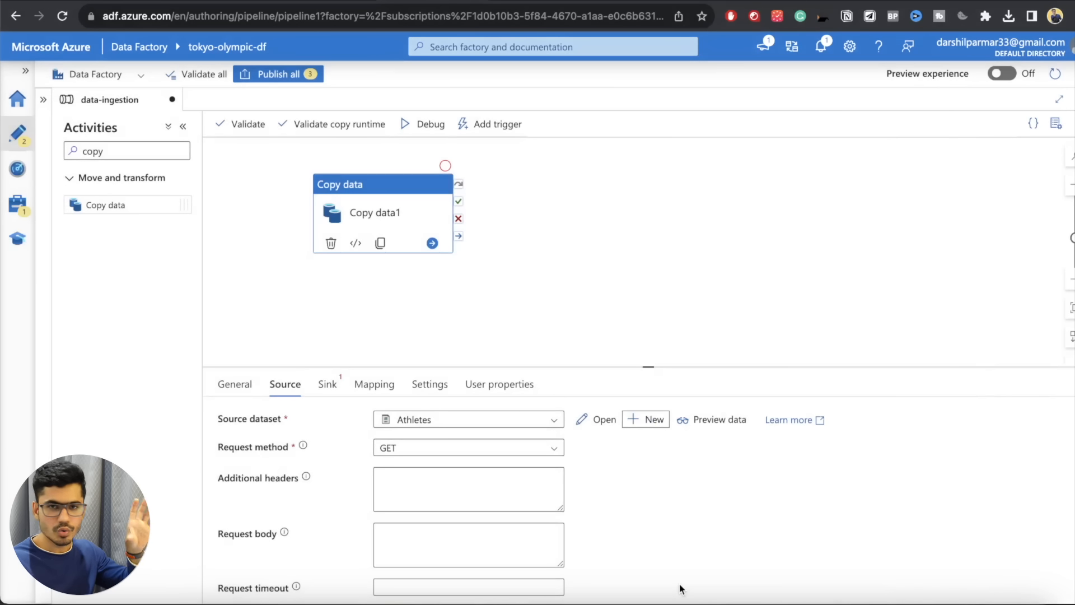
- Preview the Athletes source data, compare it with the rows of the raw Athletes.csv file, and close the preview
left_click(718, 420)
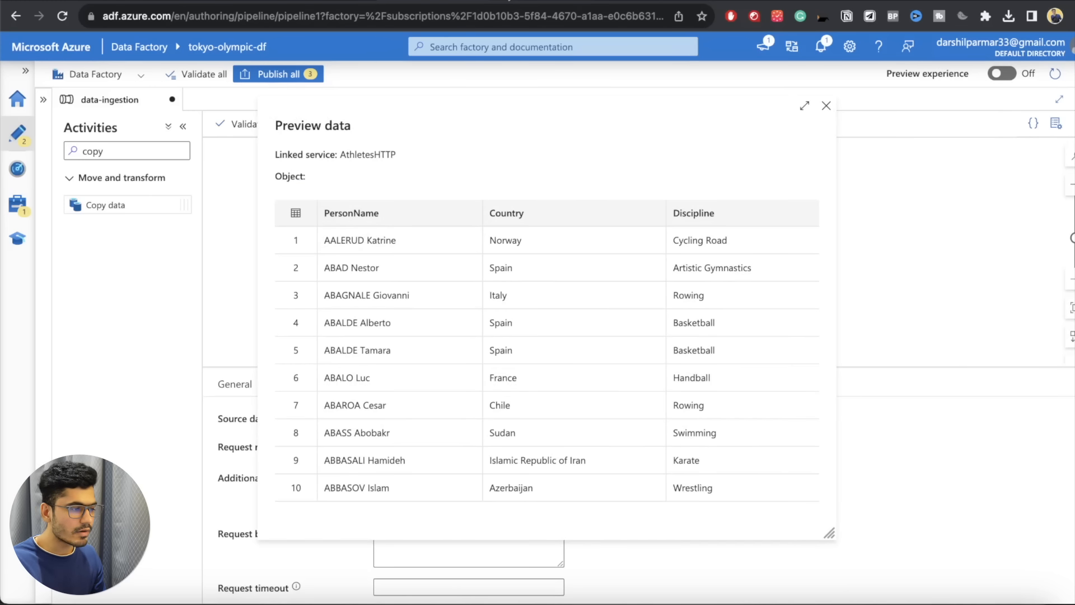
left_click(509, 0)
left_click_drag(17, 58, 469, 247)
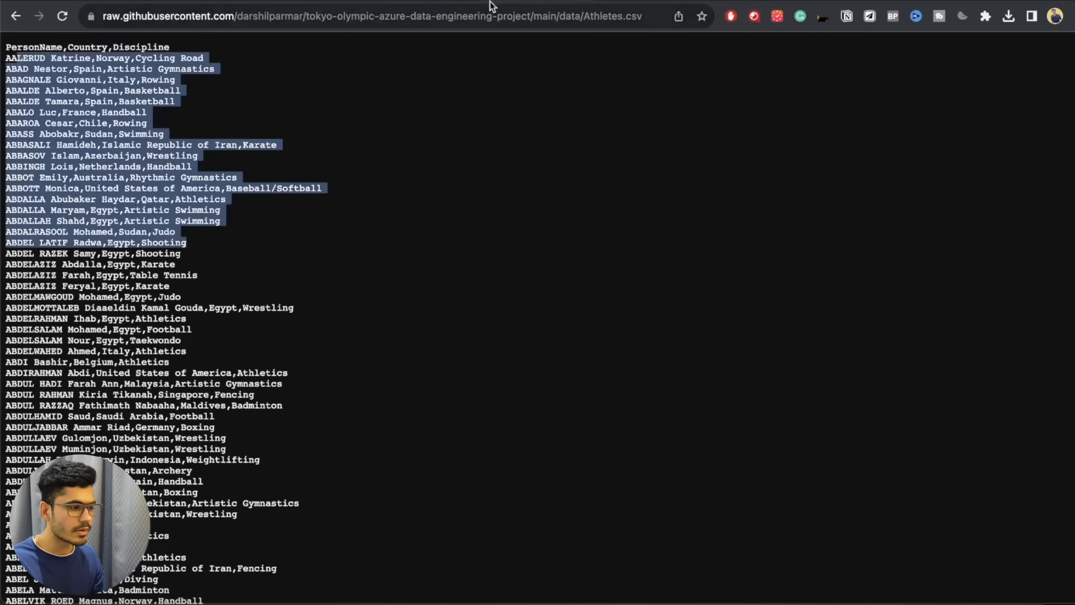
left_click(496, 4)
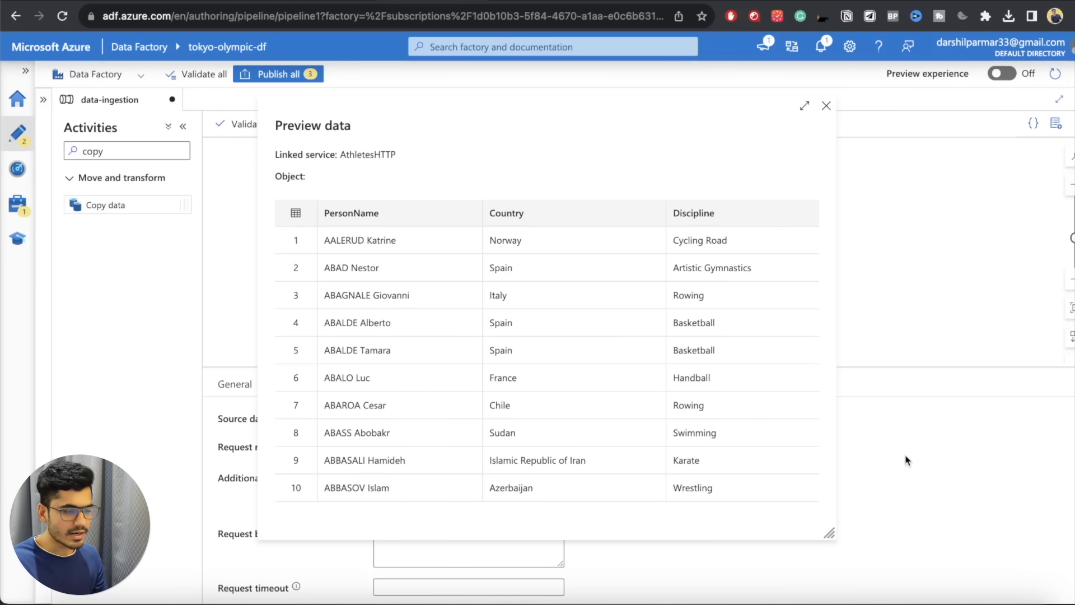
left_click(826, 107)
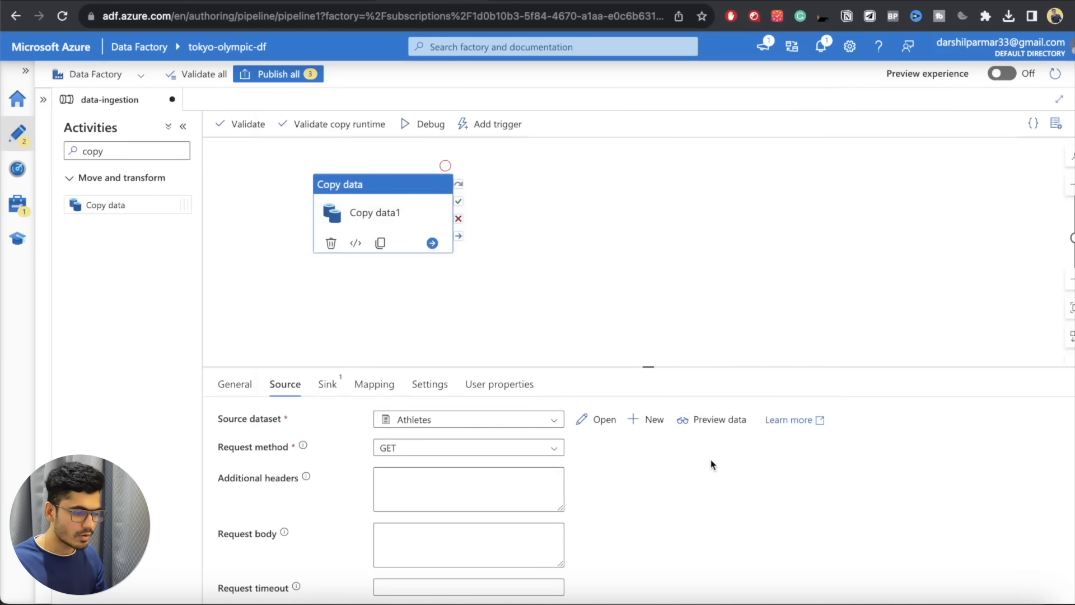
- Look through the copy activity's source and sink settings and open its general settings
scroll(626, 521, "down", 3)
scroll(627, 523, "up", 3)
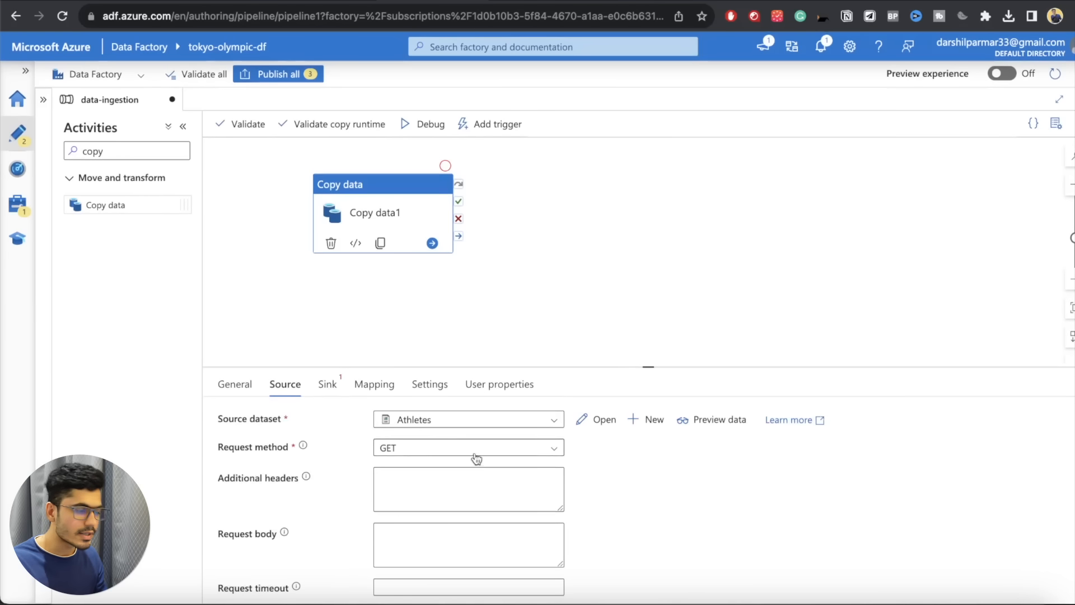
left_click(328, 392)
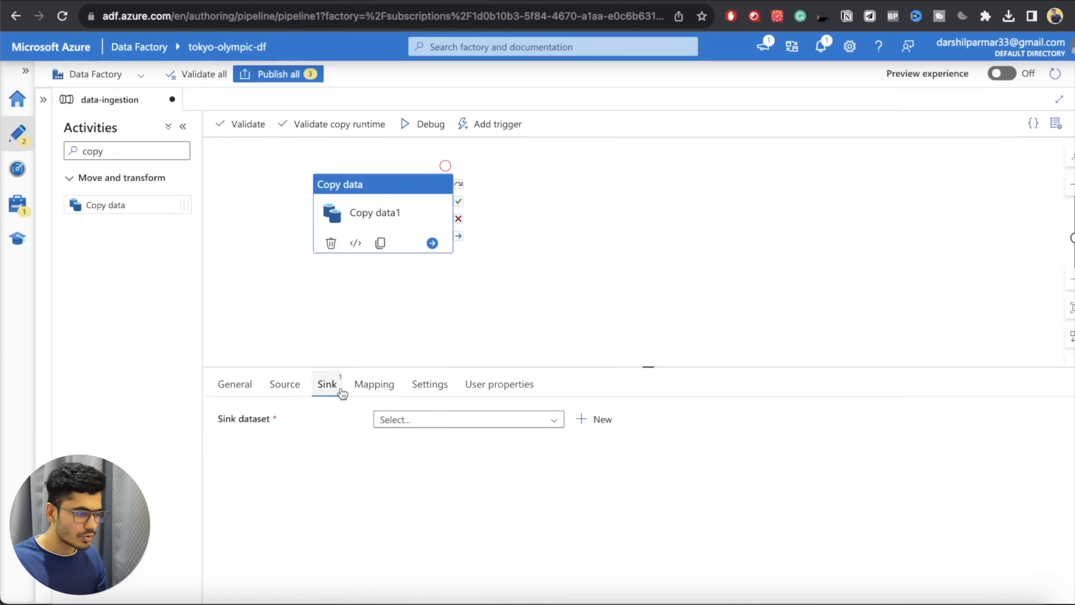
left_click(234, 384)
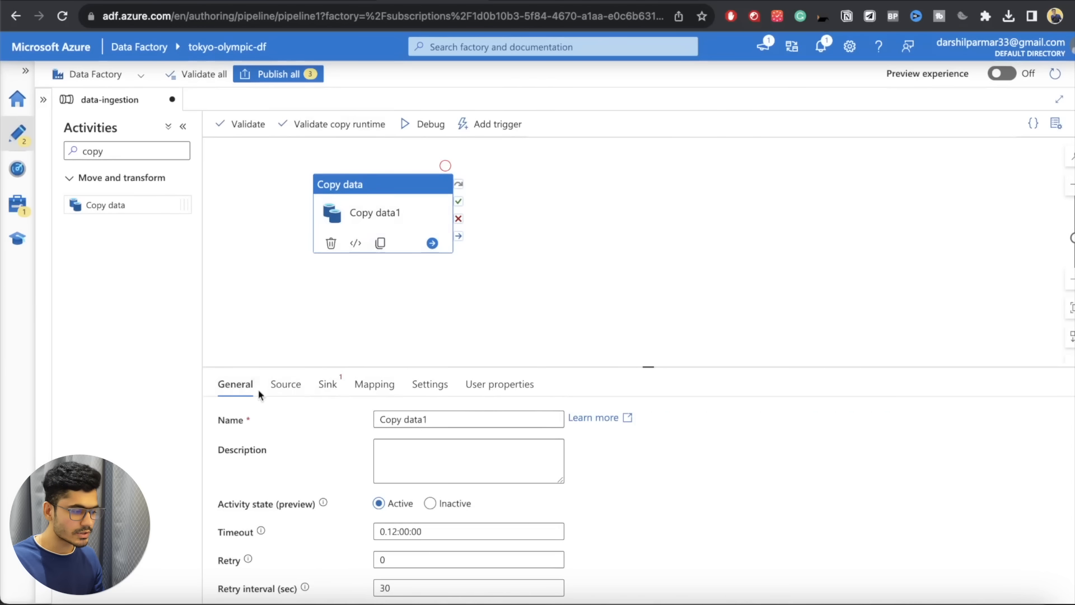
triple_click(448, 415)
key("BackSpace")
key("super+v")
key("super+a")
key("BackSpace")
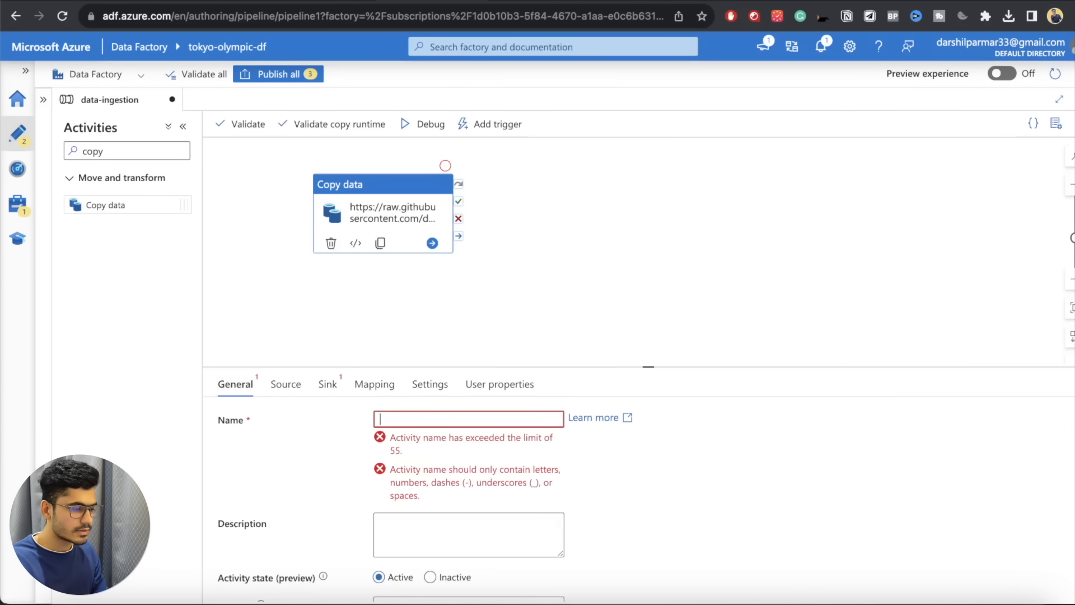
key("ctrl+Tab")
left_click(588, 17)
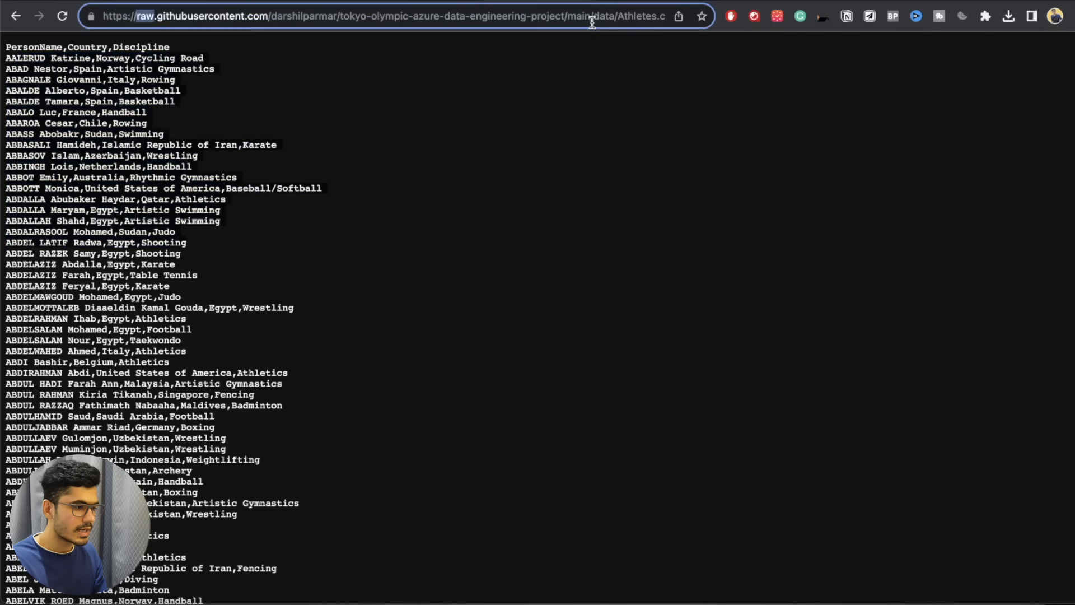
key("ctrl+shift+Tab")
type("raw")
- Rename the copy activity as Athletes, copying the name from the raw CSV file's web address
double_click(487, 413)
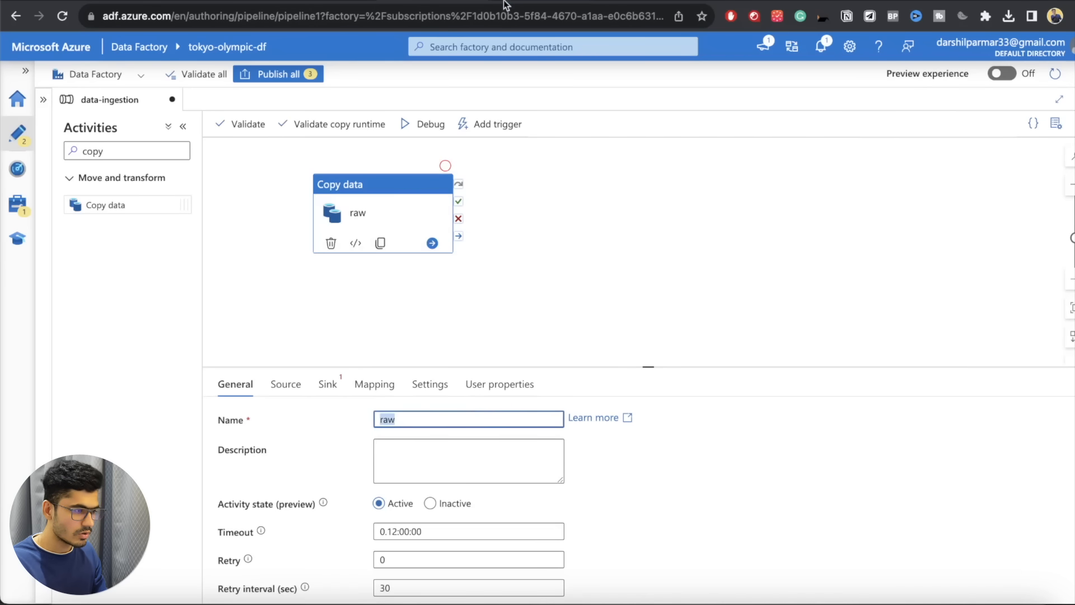
left_click(517, 3)
double_click(626, 16)
key("super+c")
key("ctrl+shift+Tab")
key("super+v")
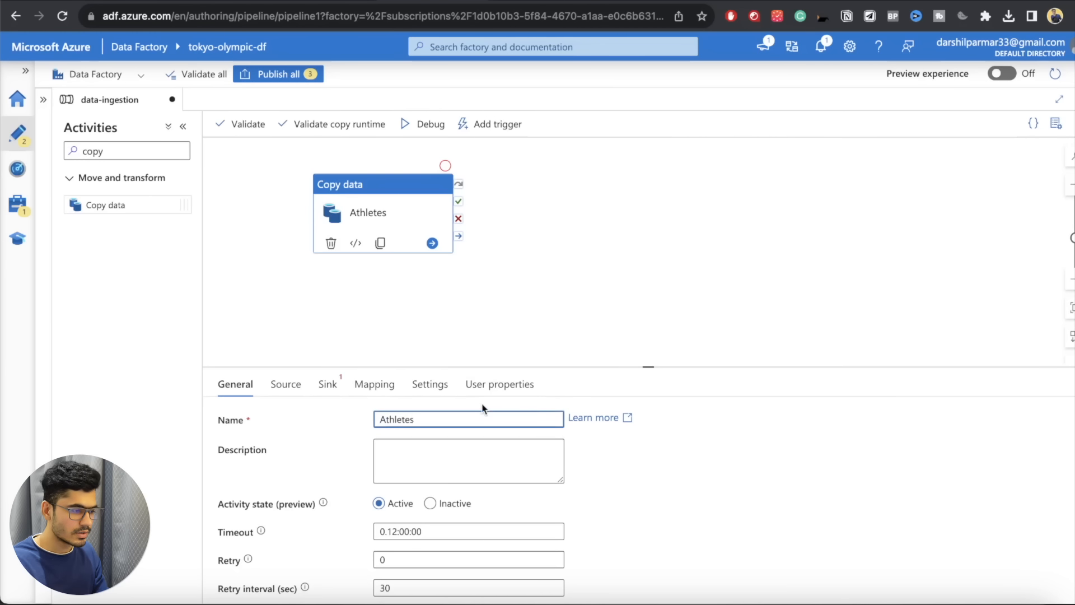
- Check the Athletes copy activity's source and sink settings and the existing datasets offered for the sink
left_click(328, 385)
left_click(287, 392)
left_click(326, 386)
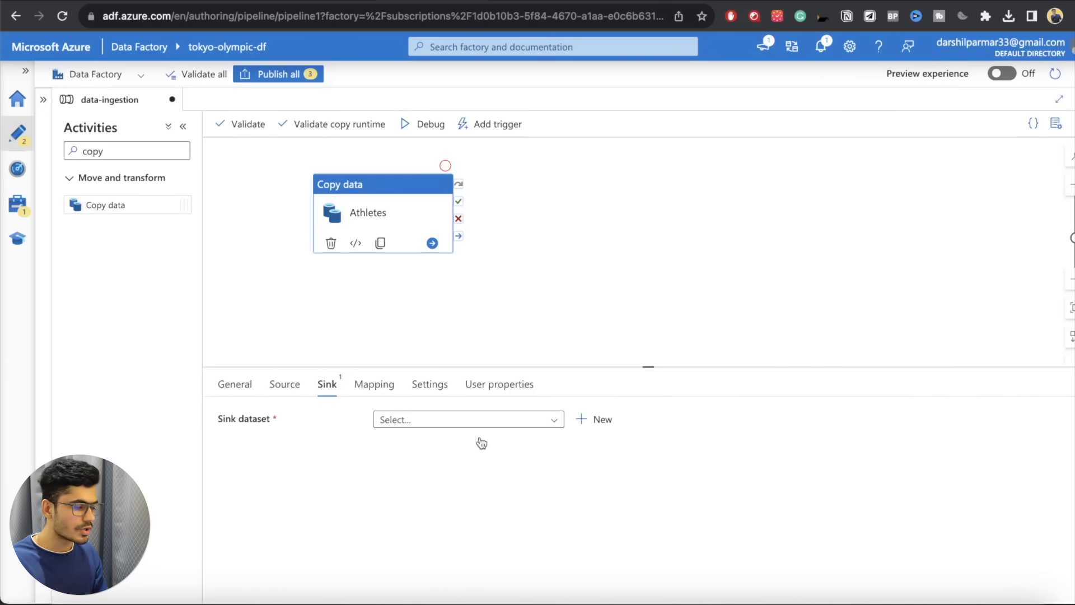
left_click(532, 427)
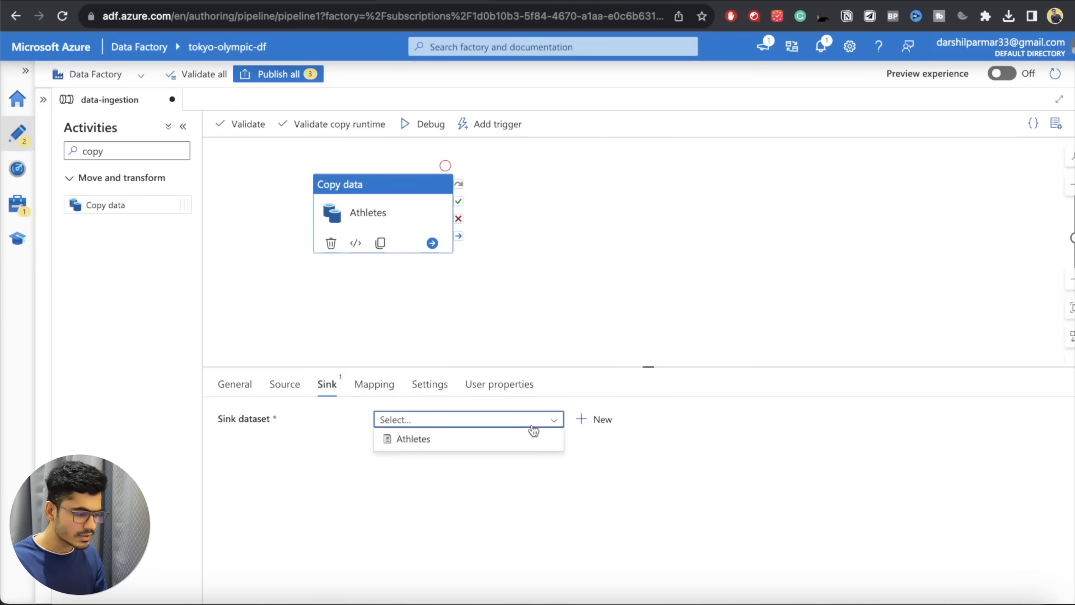
left_click(589, 466)
left_click(515, 430)
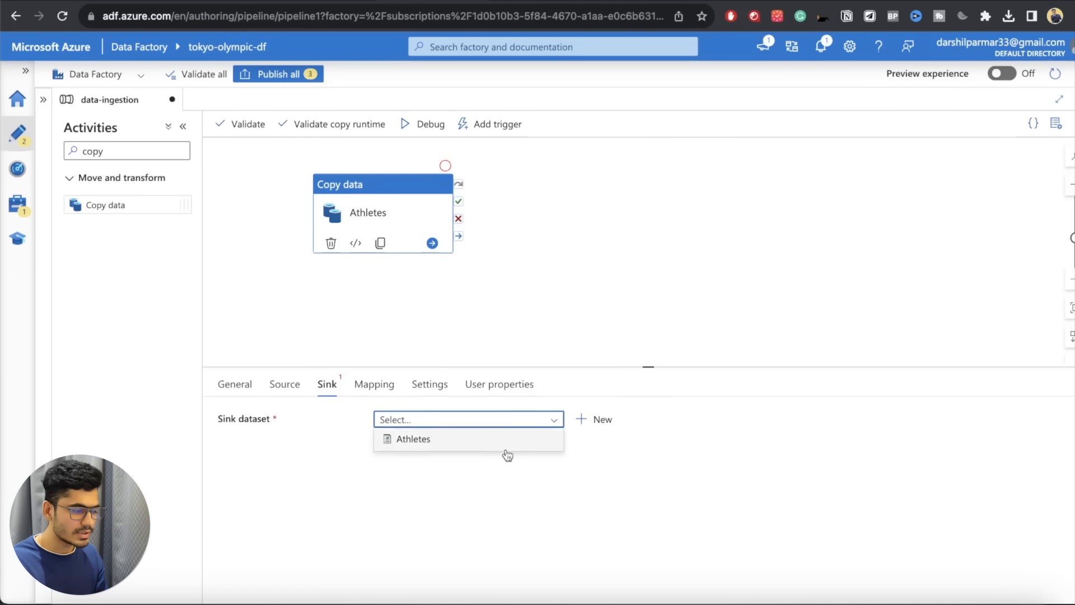
left_click(533, 485)
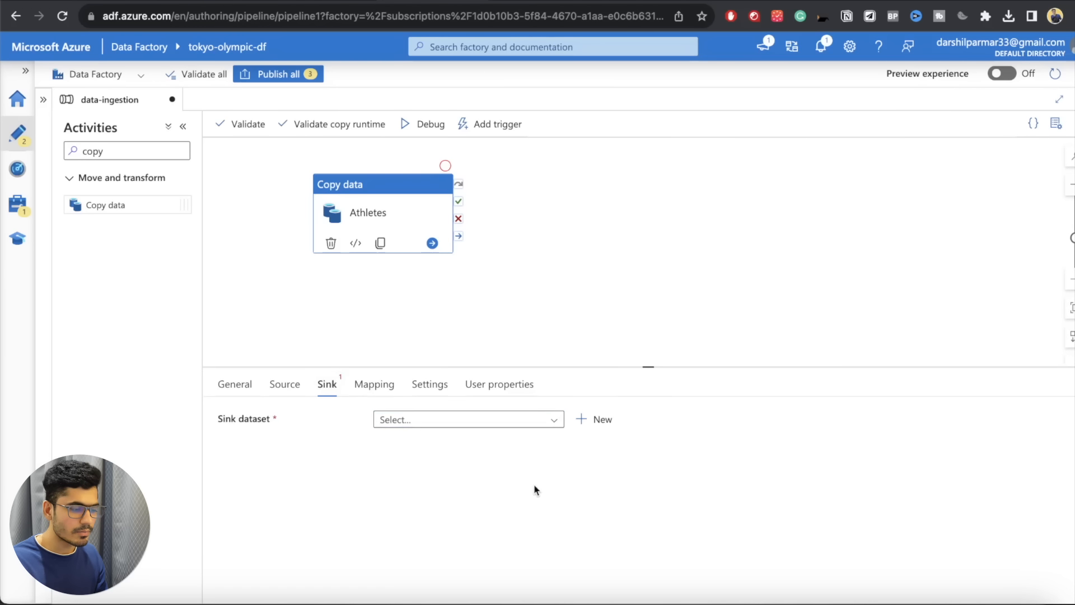
- Start a new sink dataset for the Athletes copy activity using Azure Data Lake Storage Gen2 and the DelimitedText format
left_click(590, 424)
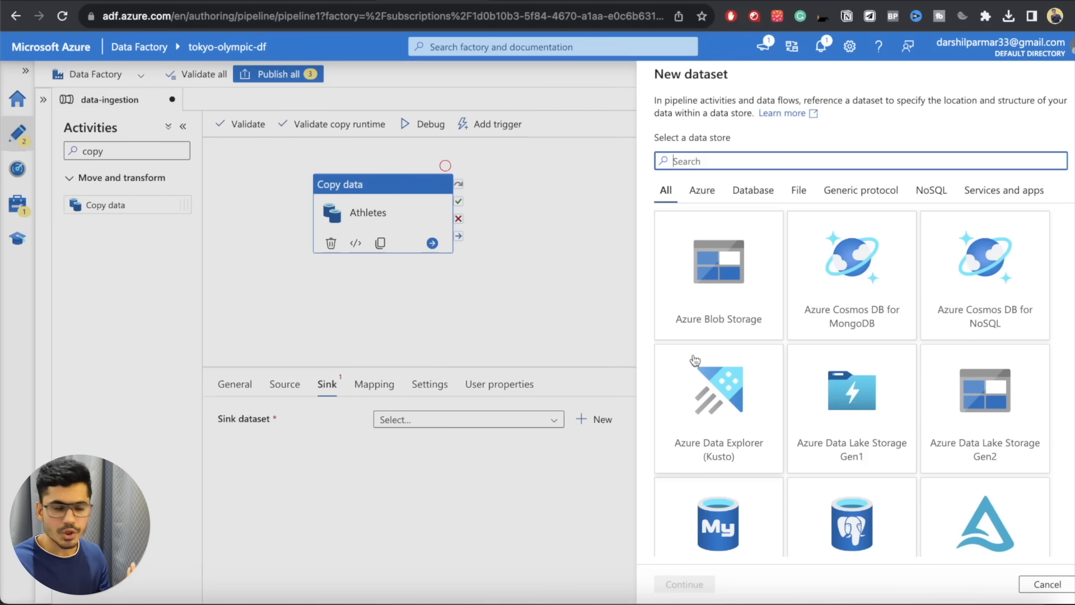
scroll(750, 361, "down", 2)
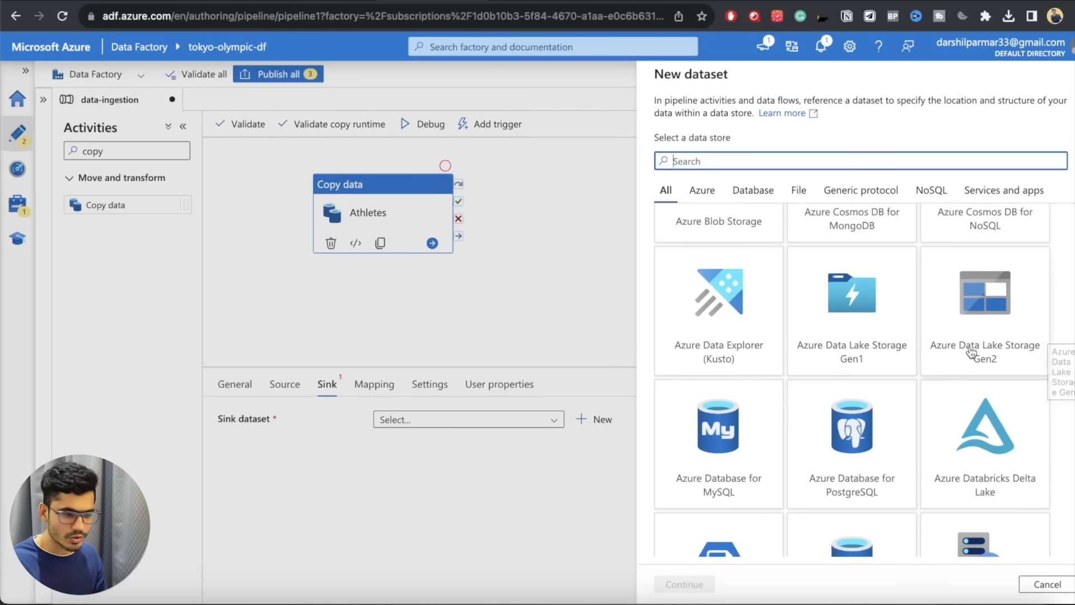
scroll(974, 344, "up", 1)
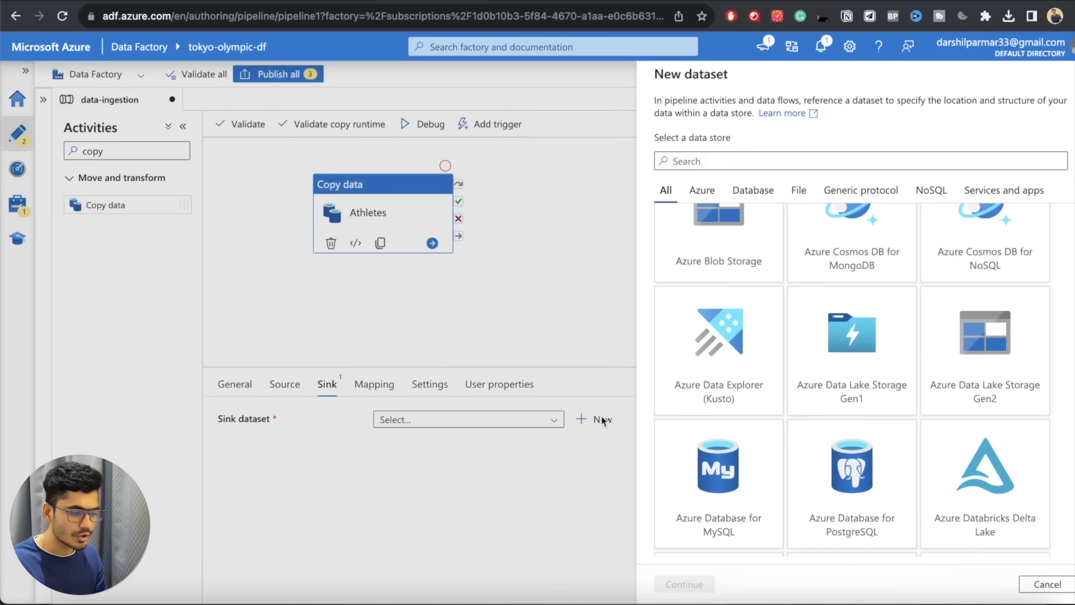
left_click(961, 368)
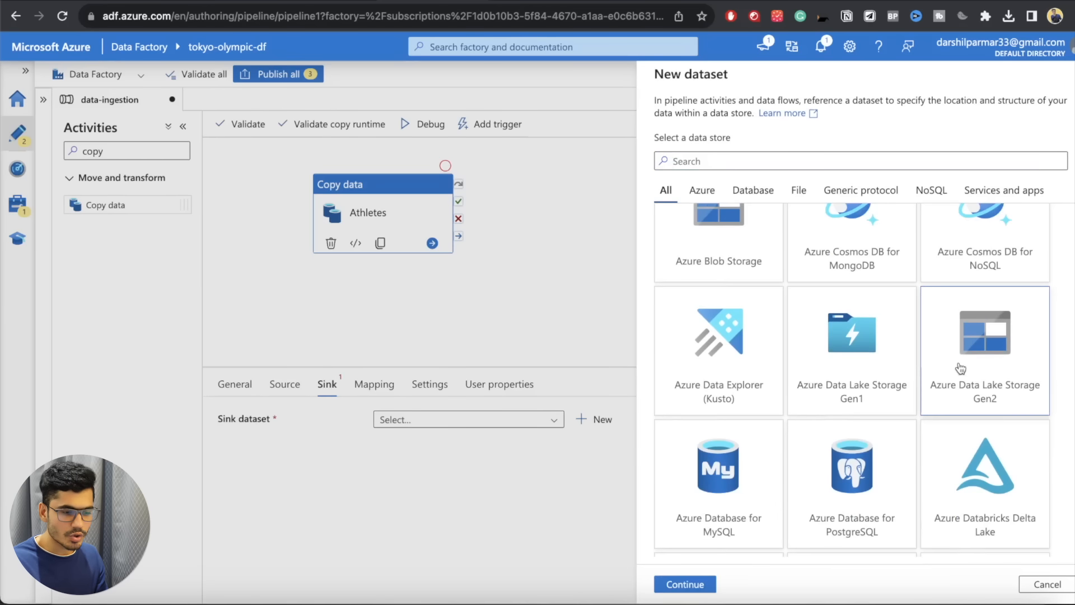
left_click(679, 582)
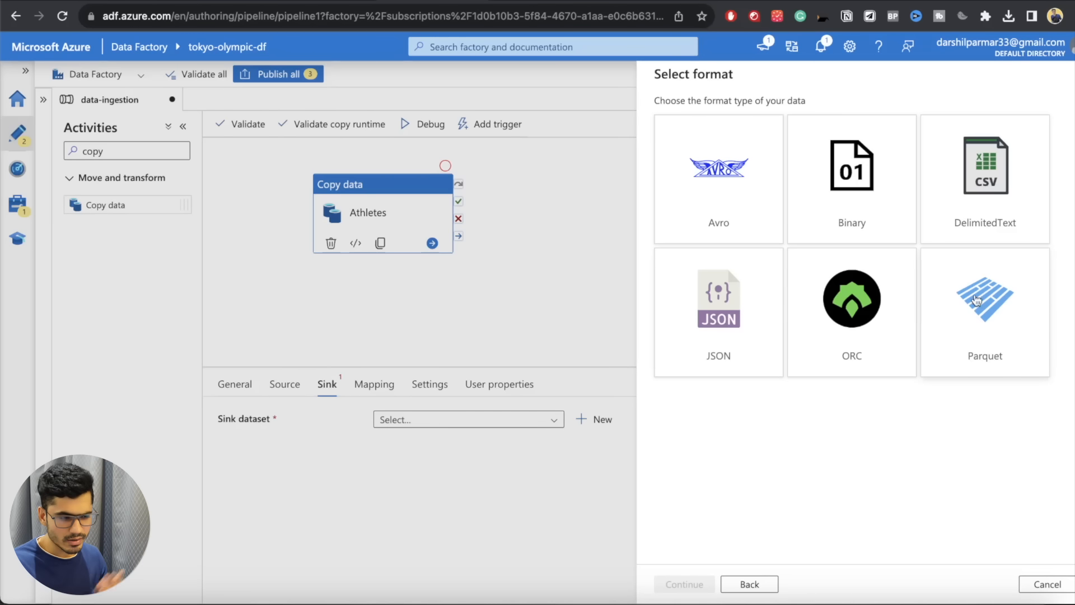
left_click(991, 200)
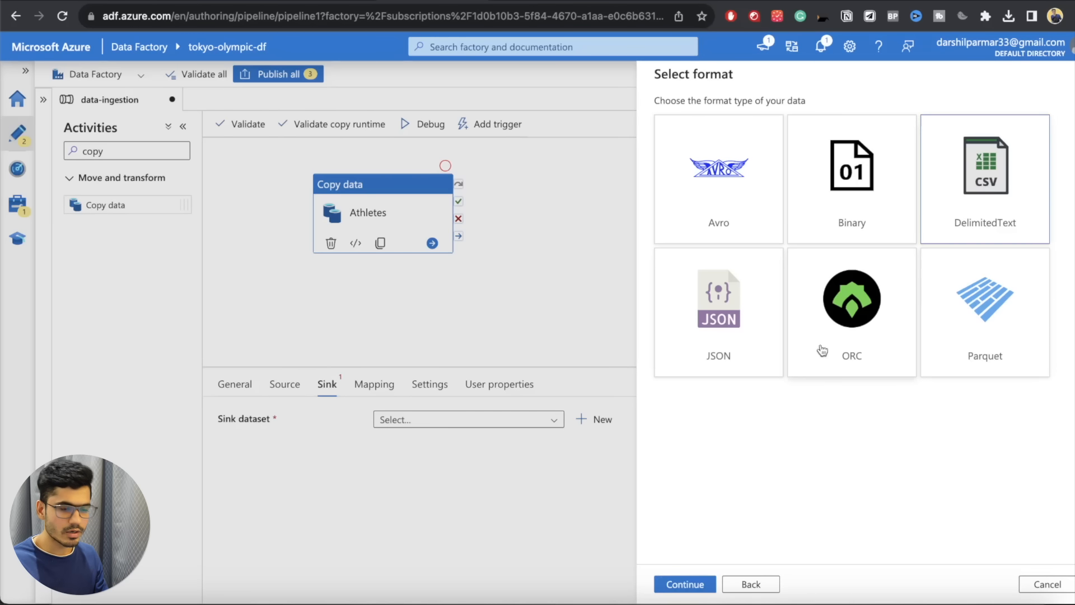
left_click(684, 585)
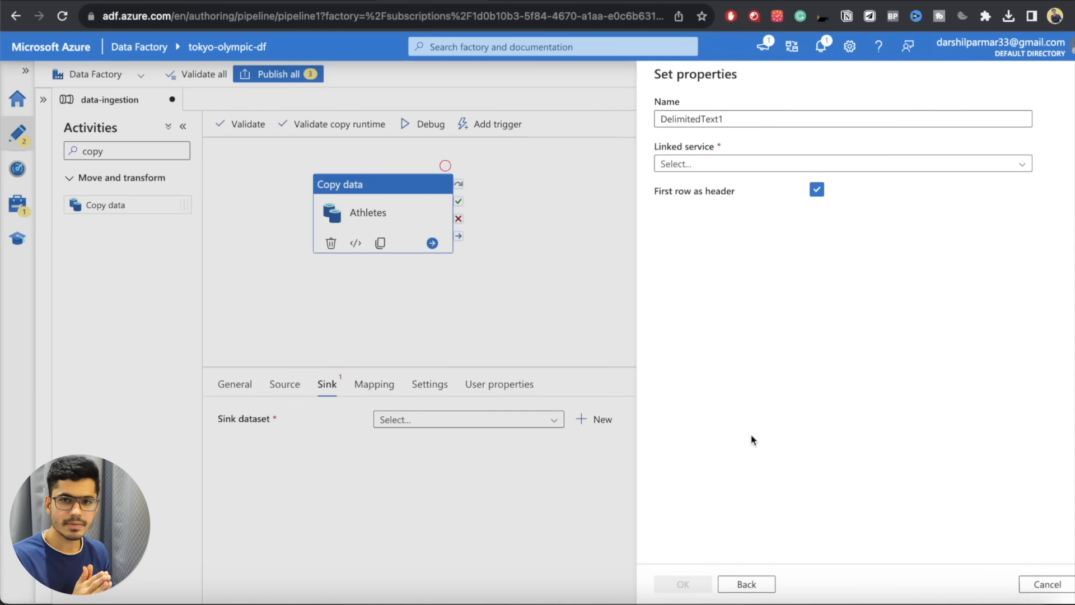
- Name the new sink dataset ADLS
left_click(714, 120)
double_click(714, 120)
type("DL")
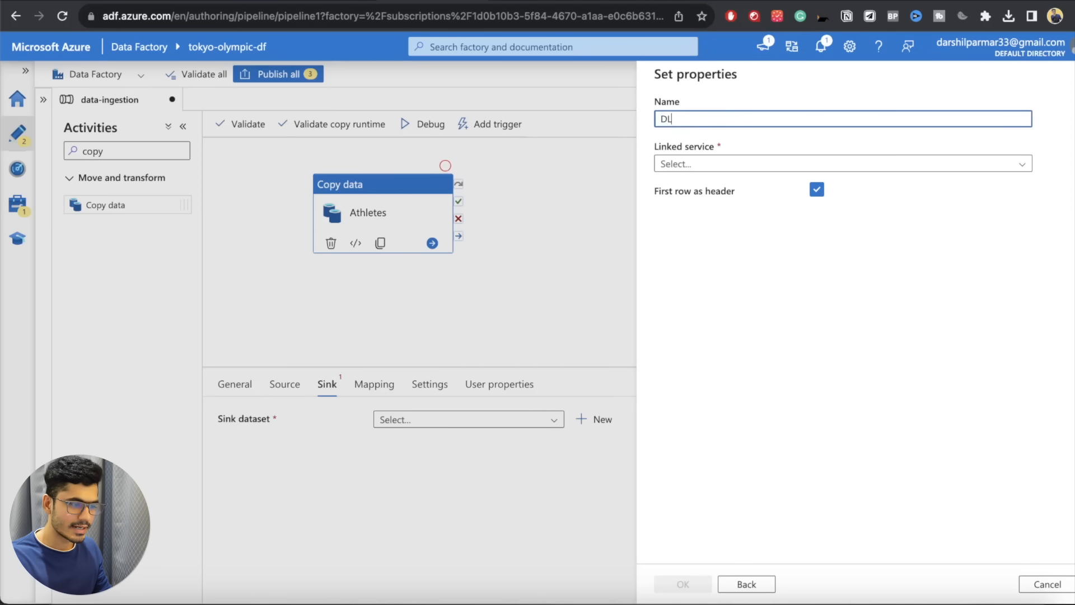
type("a")
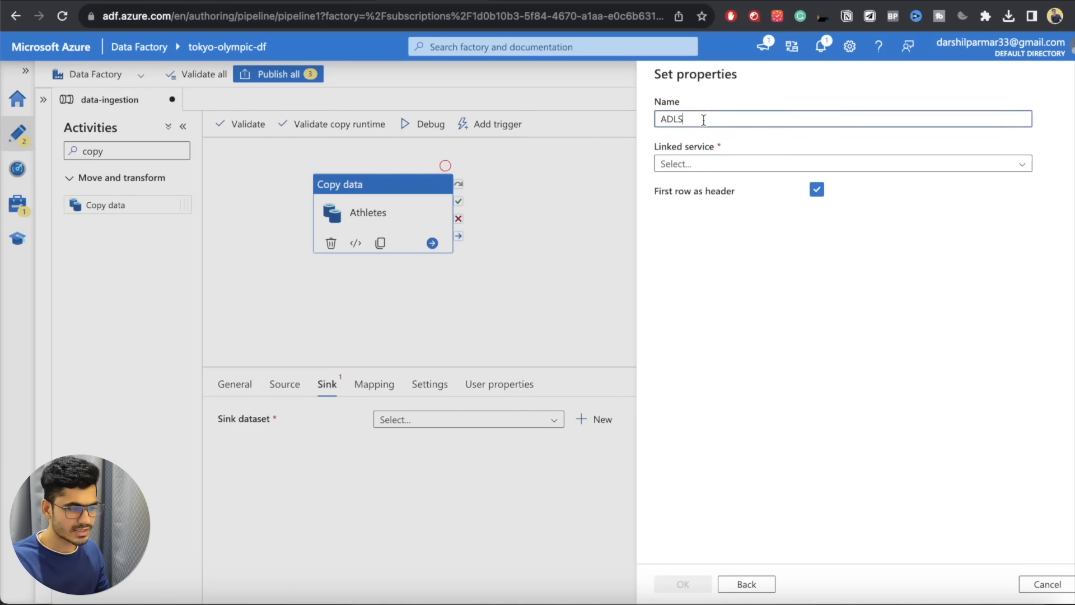
- Set up a new Data Lake Storage Gen2 linked service with the Free Trial subscription and the tokyoolympicdata storage account
left_click(708, 167)
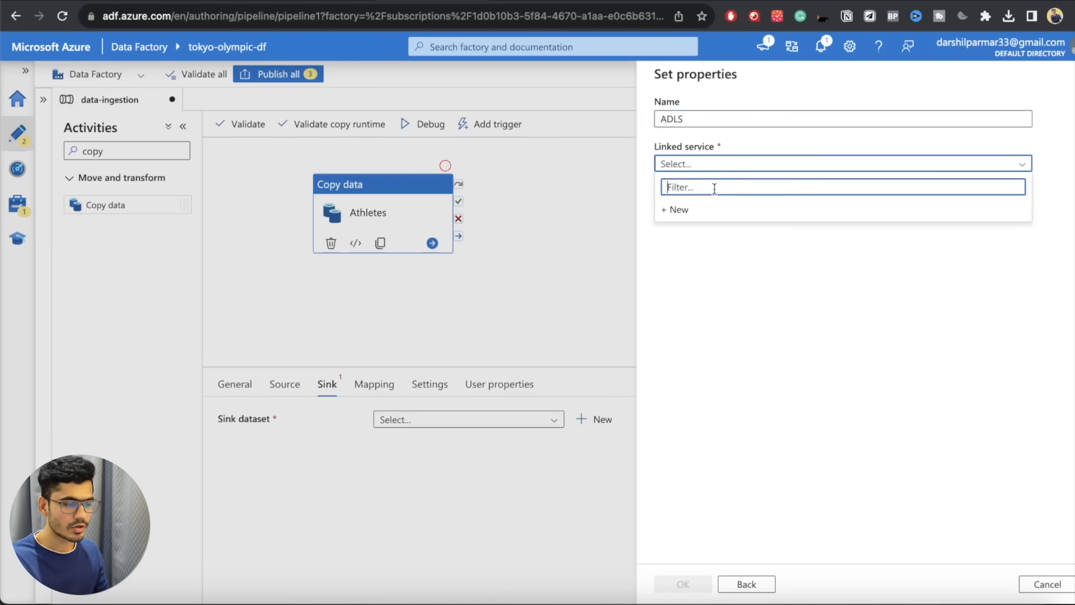
left_click(698, 211)
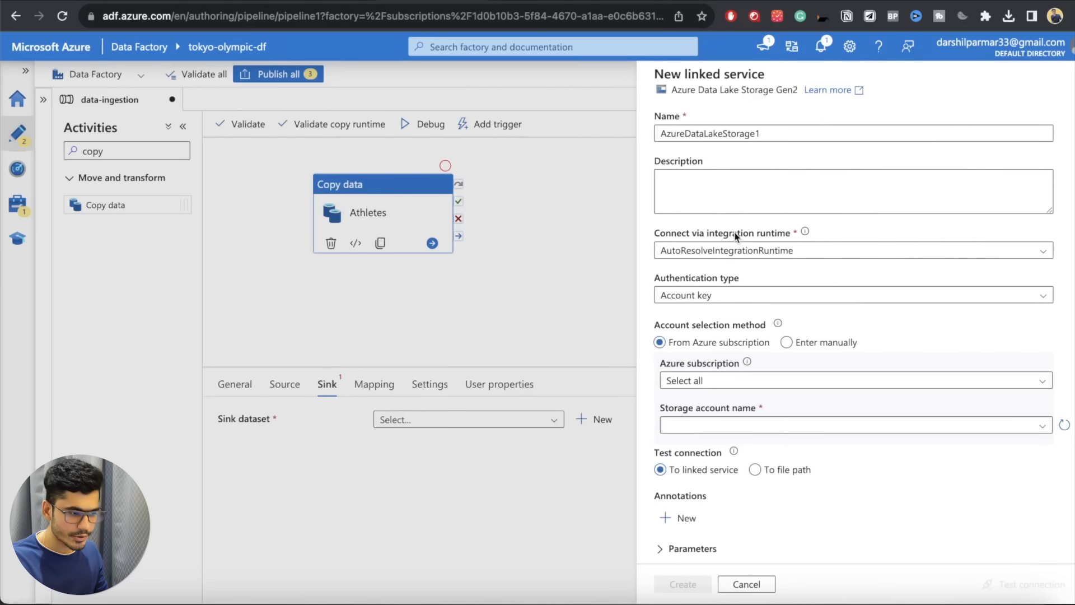
double_click(773, 133)
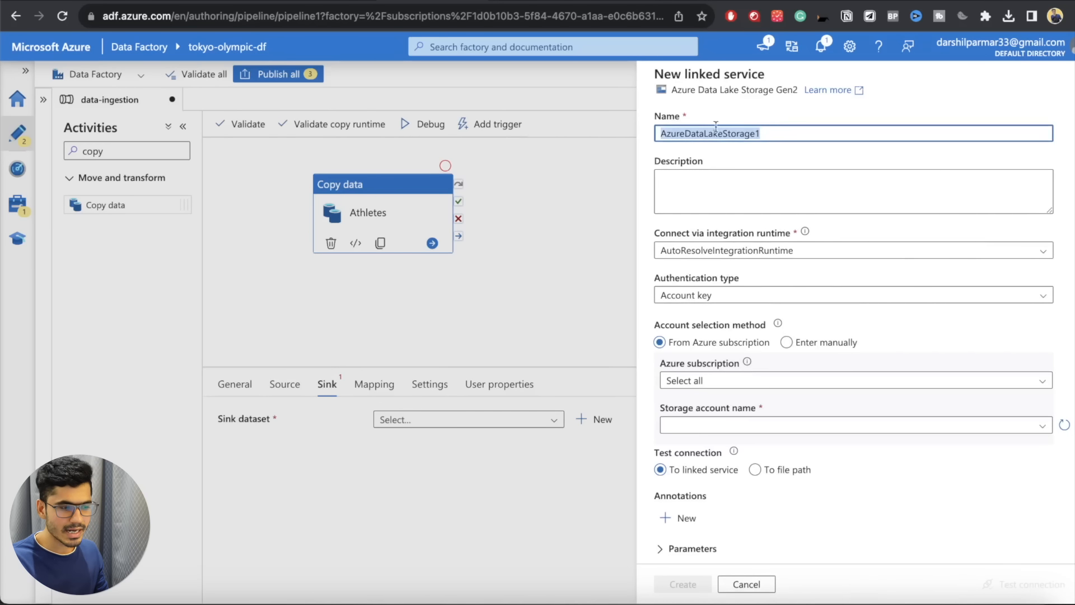
left_click(788, 128)
scroll(790, 213, "down", 1)
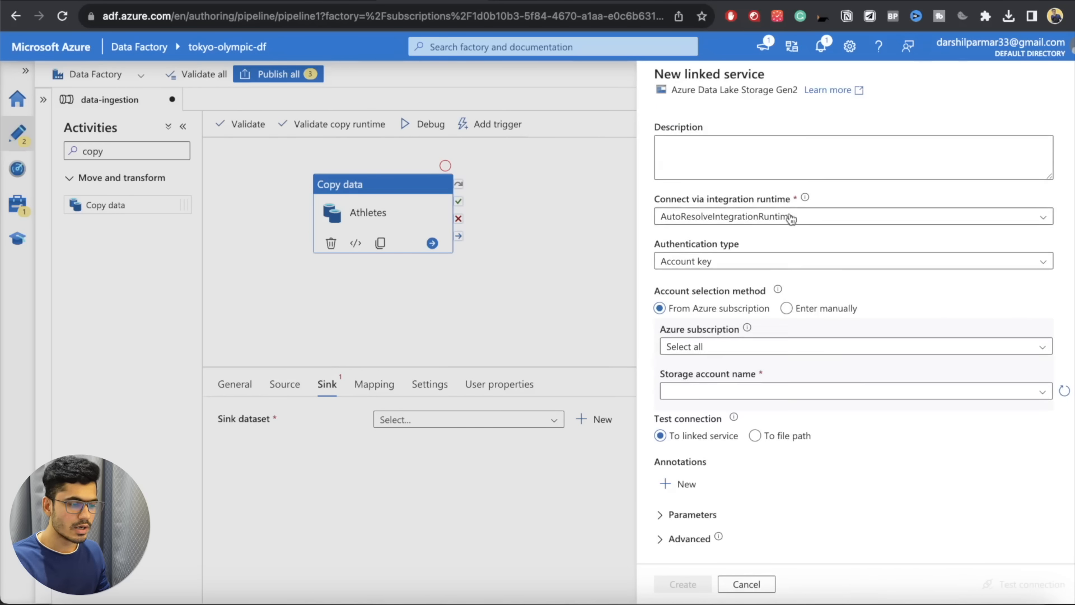
left_click(711, 350)
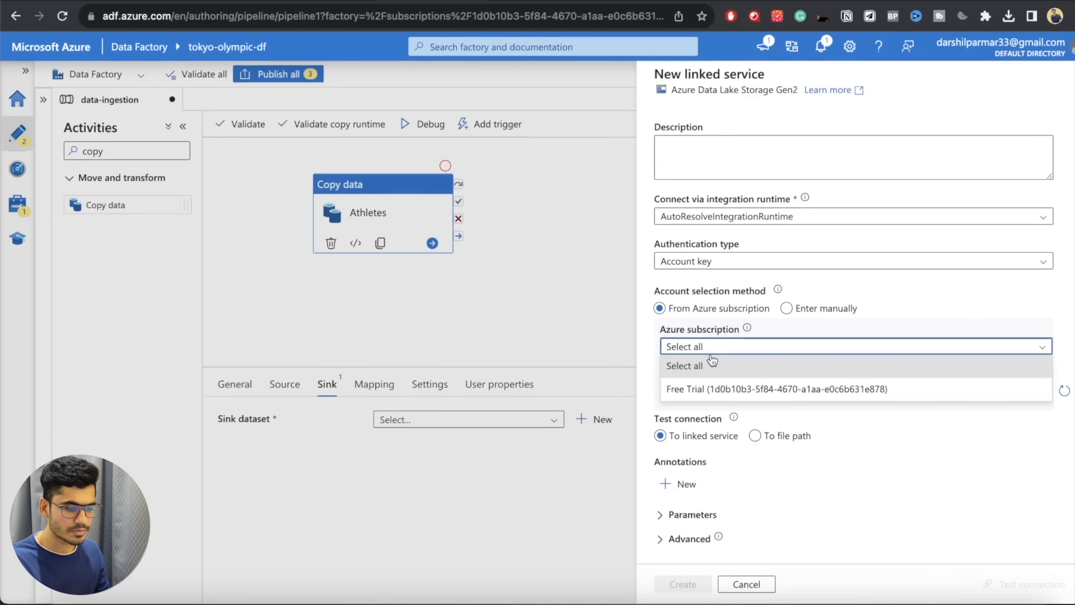
left_click(713, 389)
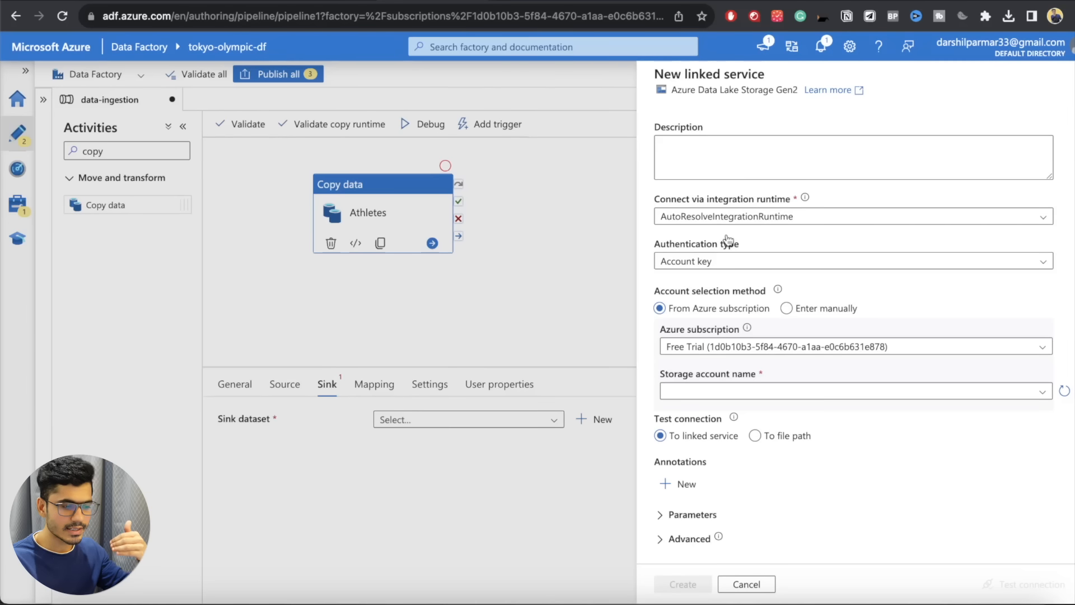
left_click(729, 390)
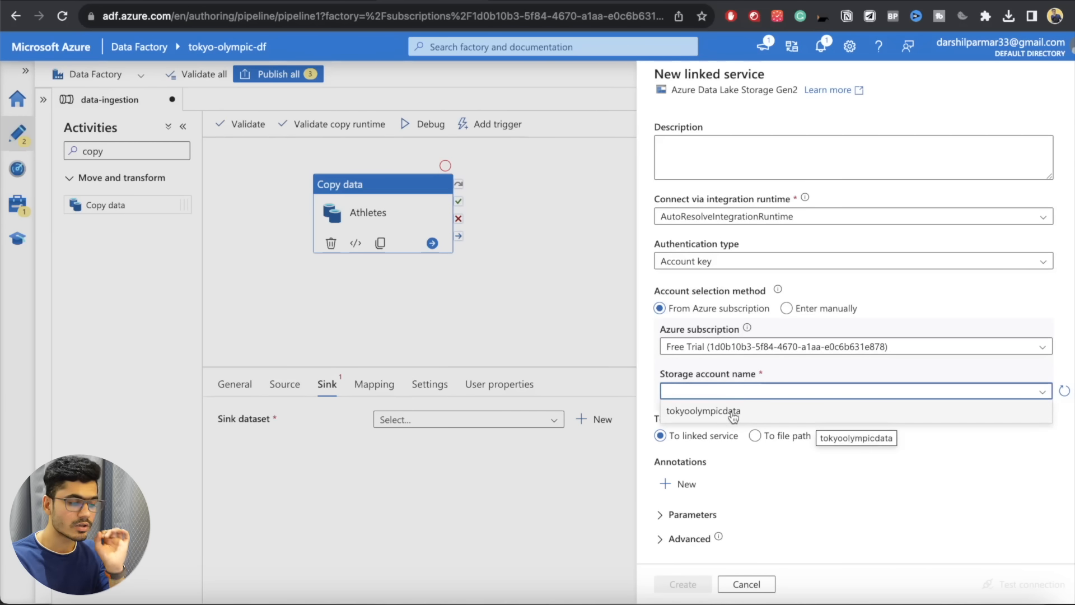
left_click(731, 412)
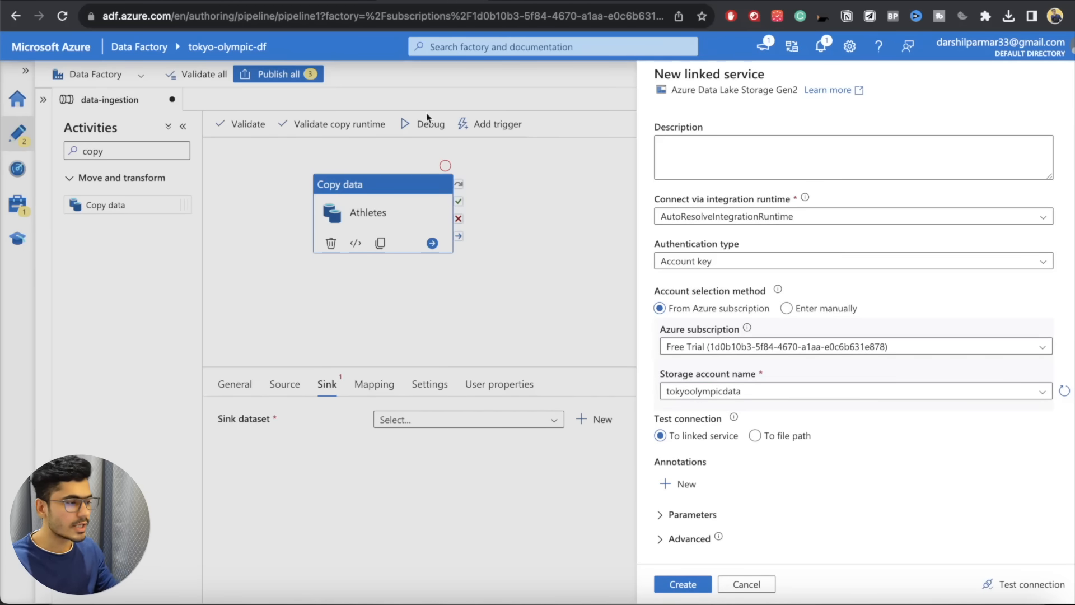
- Review the folders in the tokyo-olympic-data container and the raw Athletes.csv file, and return to the linked service setup
left_click(229, 1)
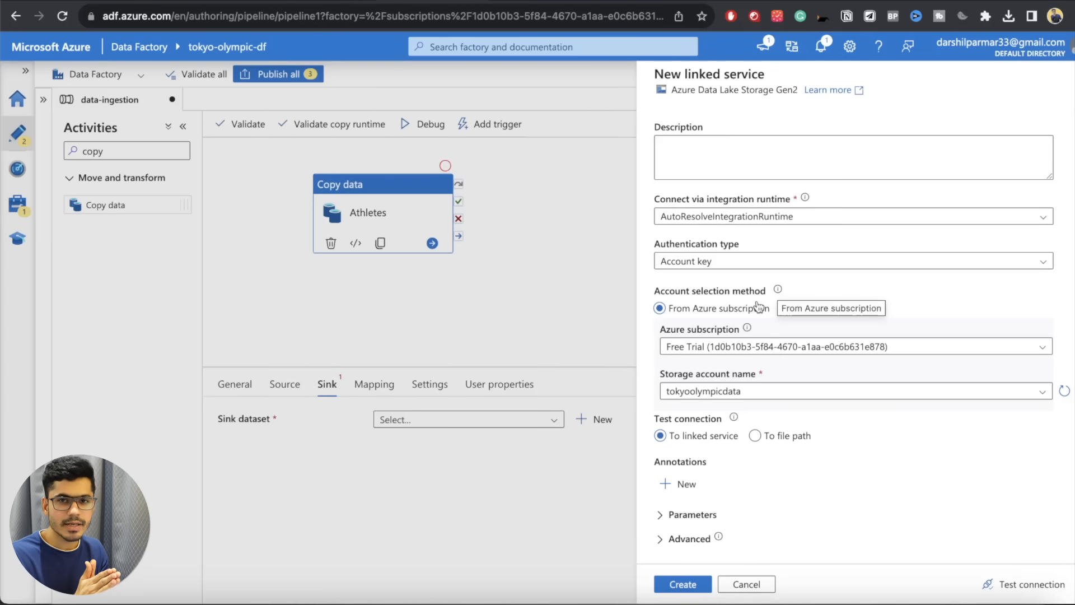
left_click(229, 2)
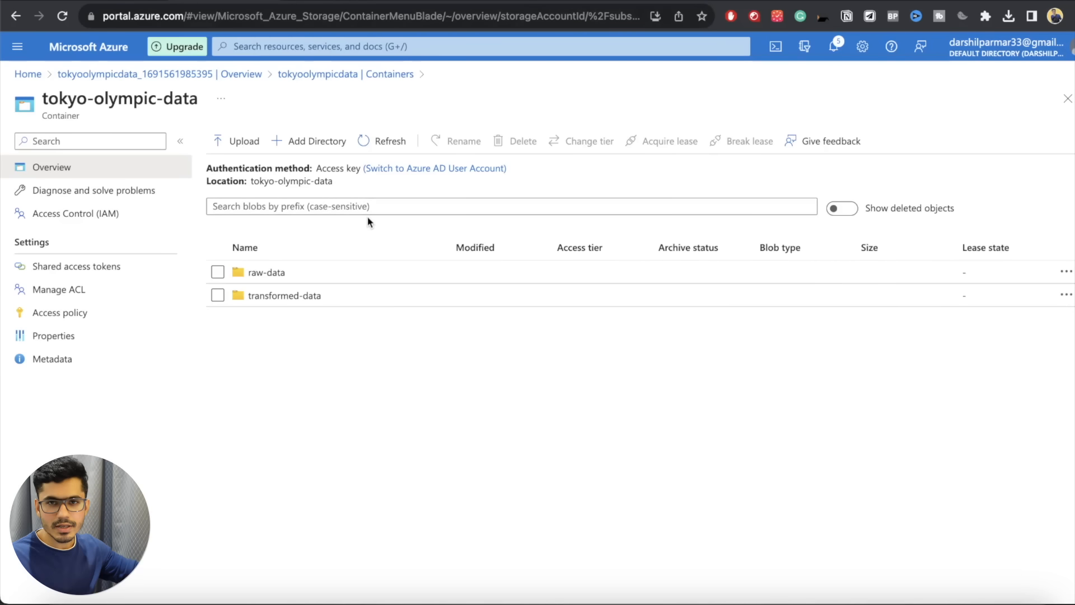
left_click(413, 1)
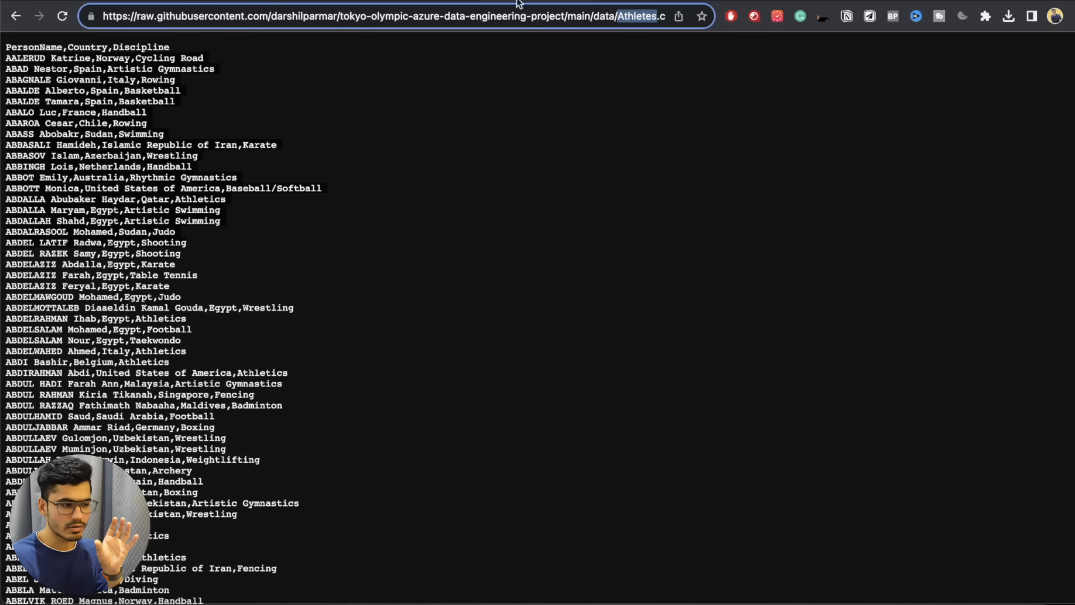
left_click(510, 17)
left_click(442, 2)
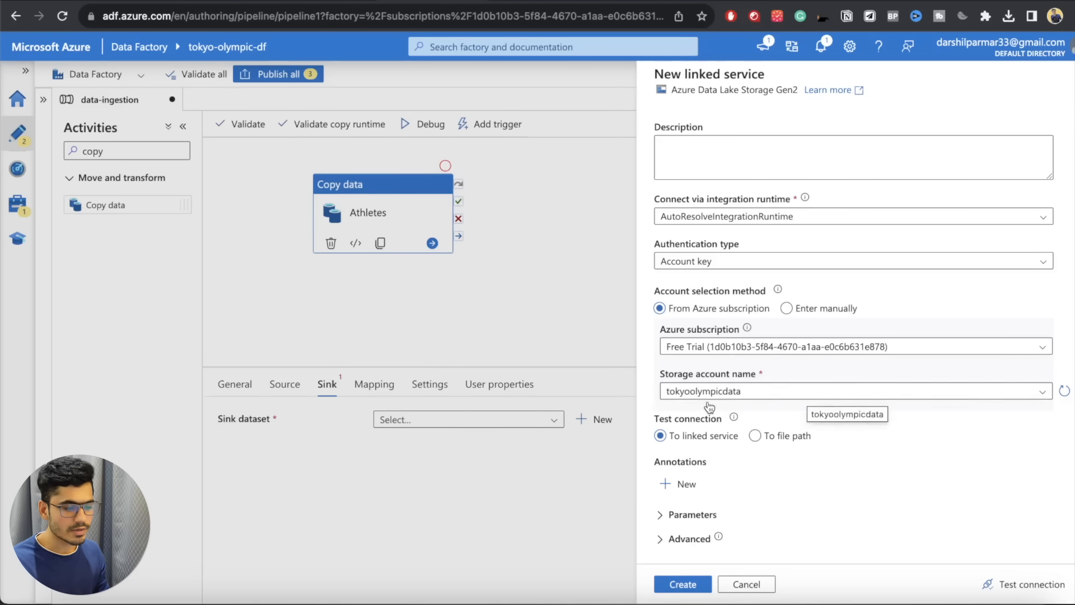
- Create the linked service and set the ADLS dataset's file path to the raw-data folder in tokyo-olympic-data
left_click(682, 584)
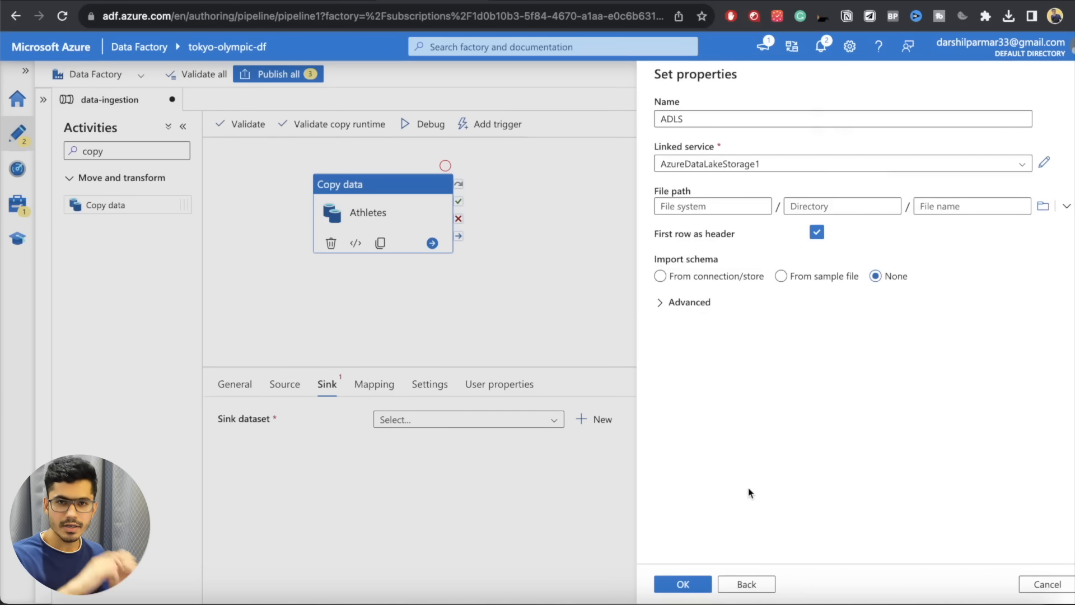
left_click(688, 207)
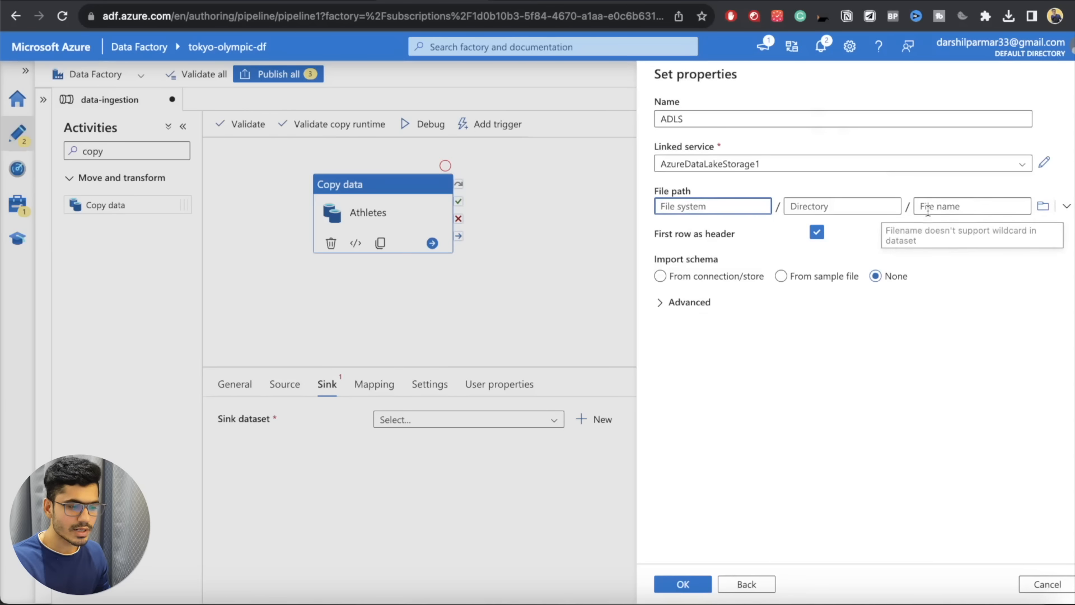
left_click(1043, 207)
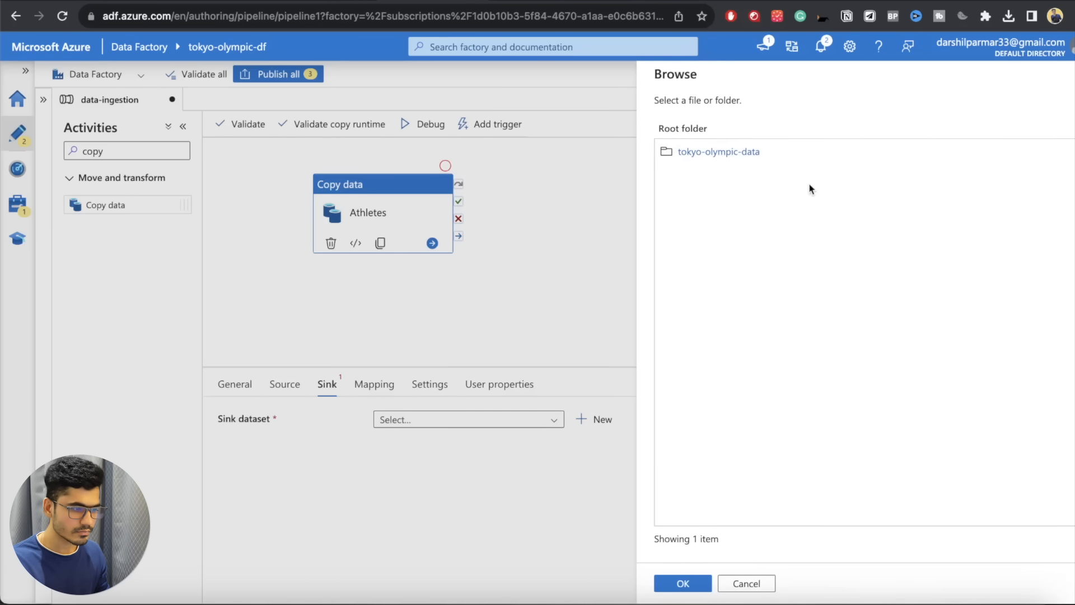
left_click(735, 154)
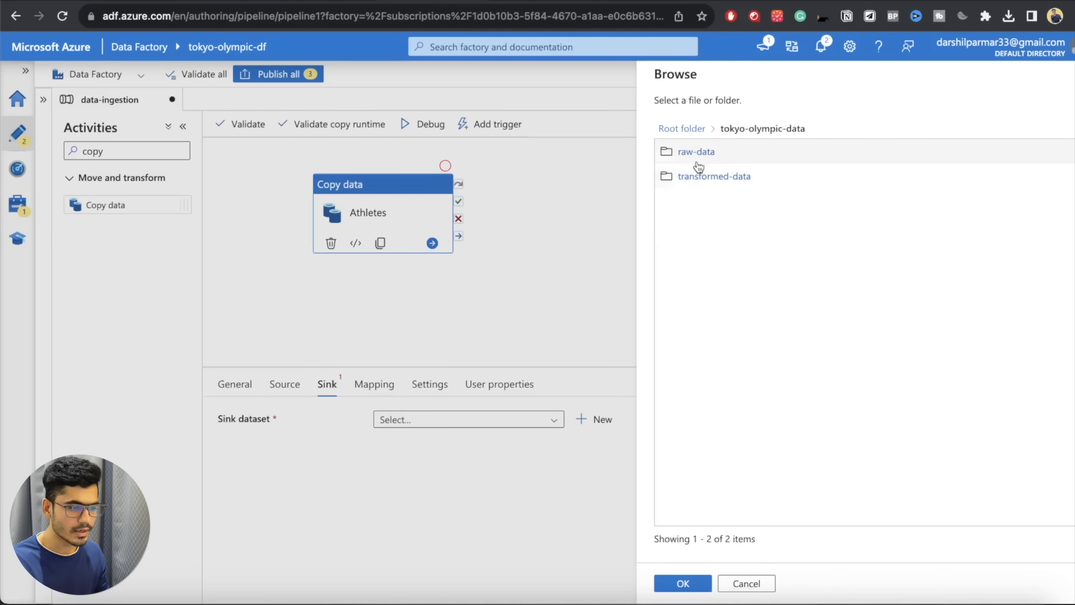
left_click(693, 159)
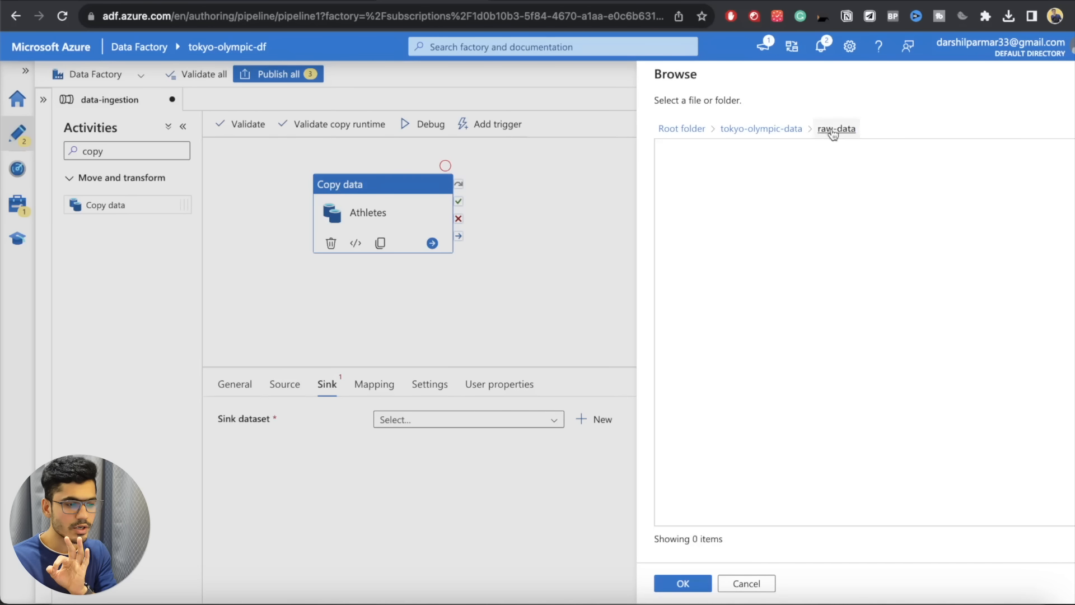
left_click(680, 583)
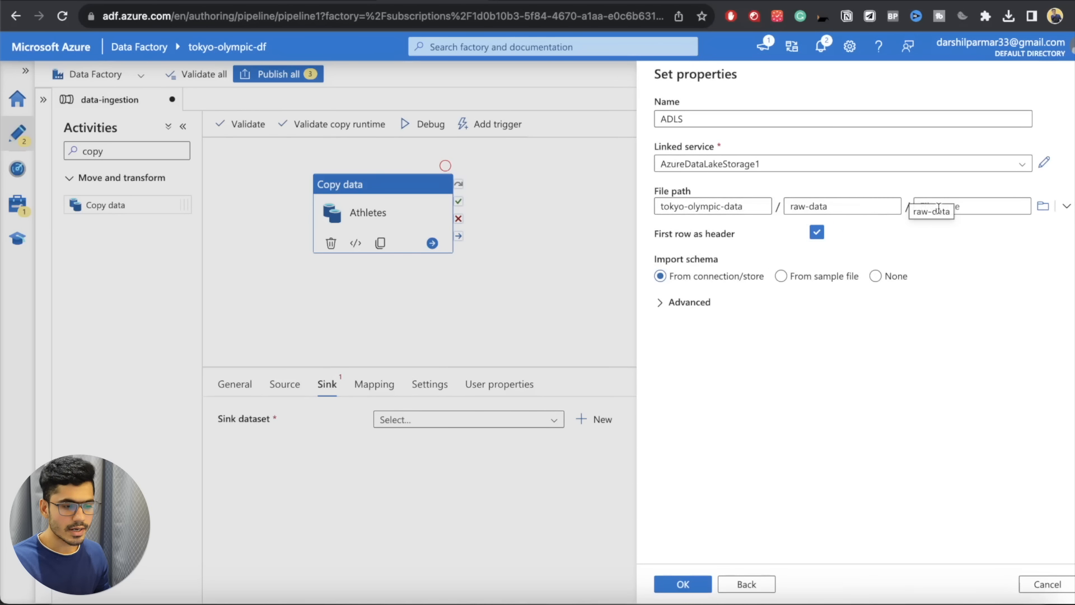
- Set the sink file name to athletes.csv, copying the base name from the raw CSV file's web address and lowercasing its first letter
left_click(965, 206)
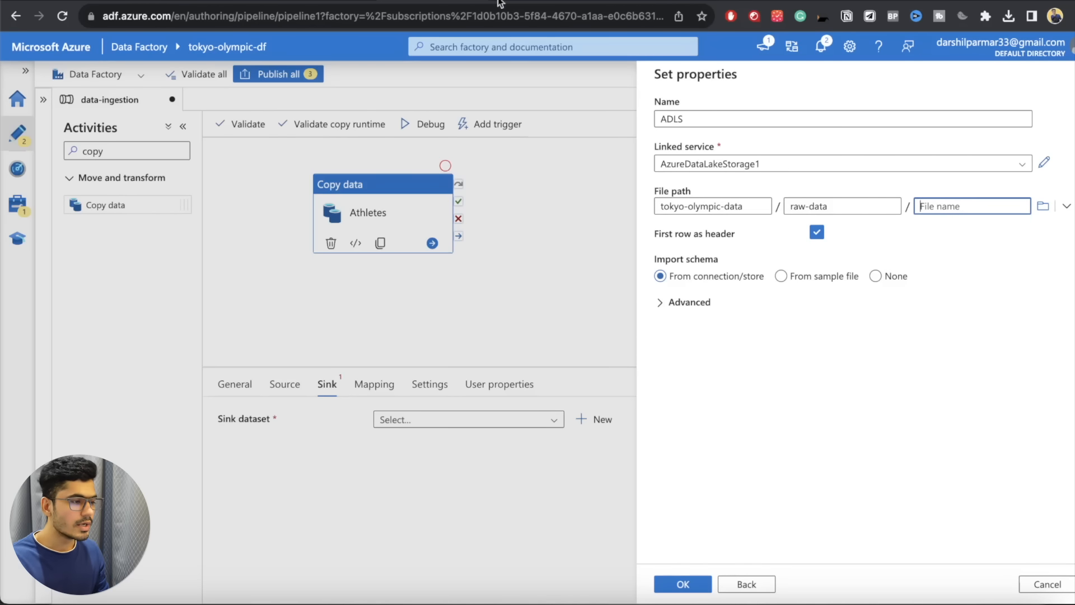
left_click(530, 1)
double_click(625, 16)
key("ctrl+c")
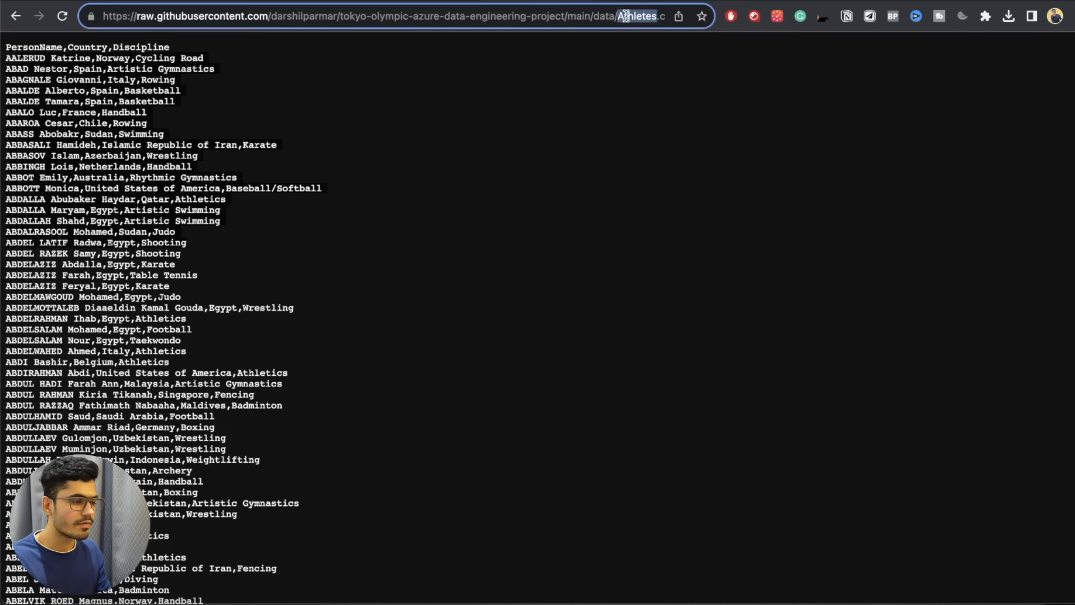
left_click(440, 1)
key("ctrl+v")
key("Home")
key("Delete")
type("a")
left_click(968, 203)
type(".csv")
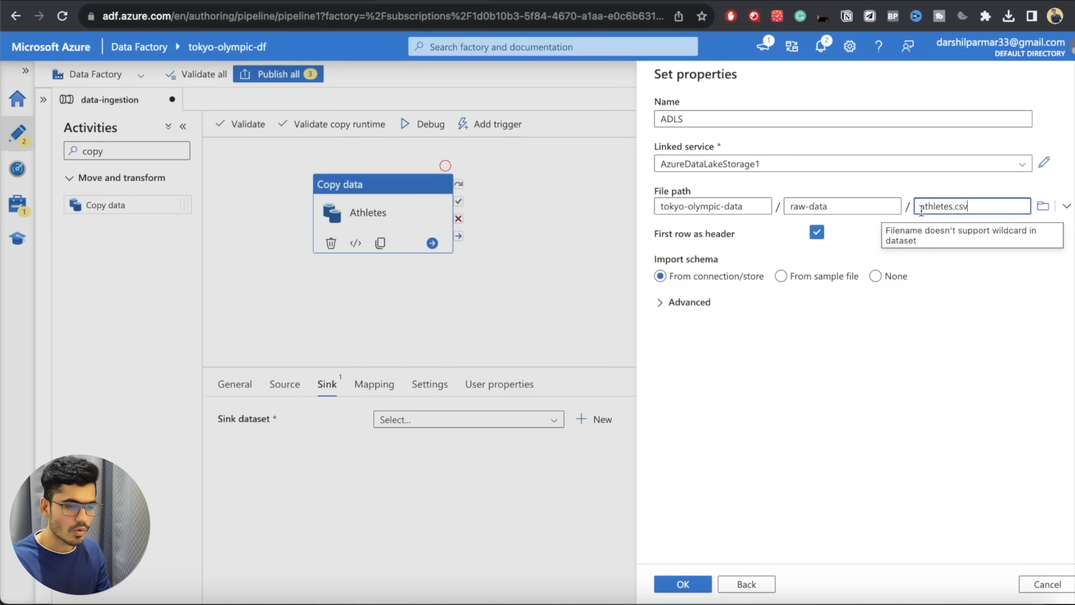
key("Home")
left_click(992, 295)
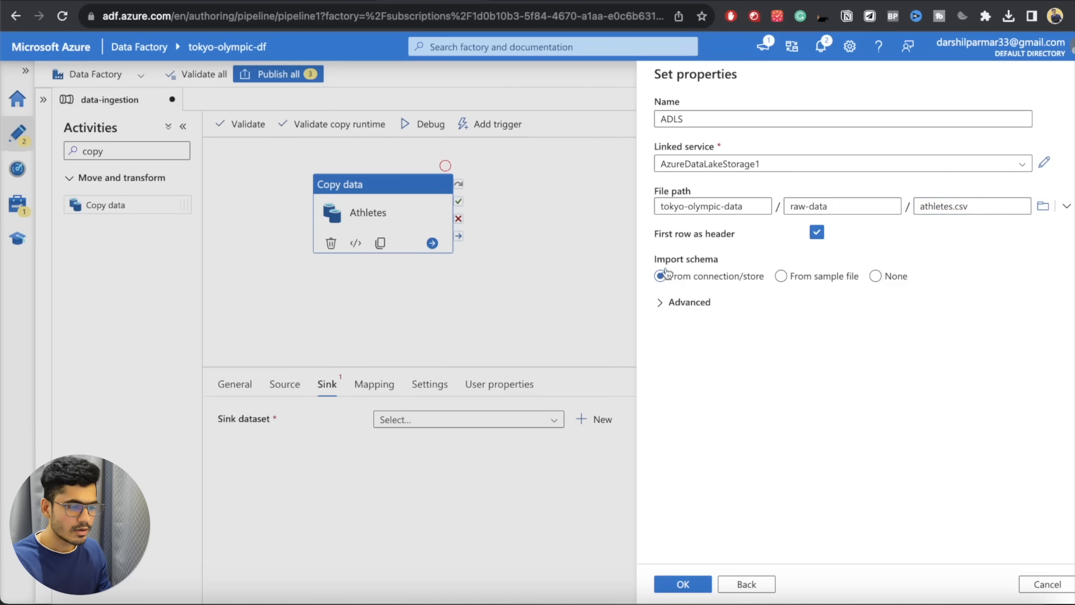
- Set the ADLS dataset's schema import to None and create it as the sink for the Athletes copy activity
left_click(874, 278)
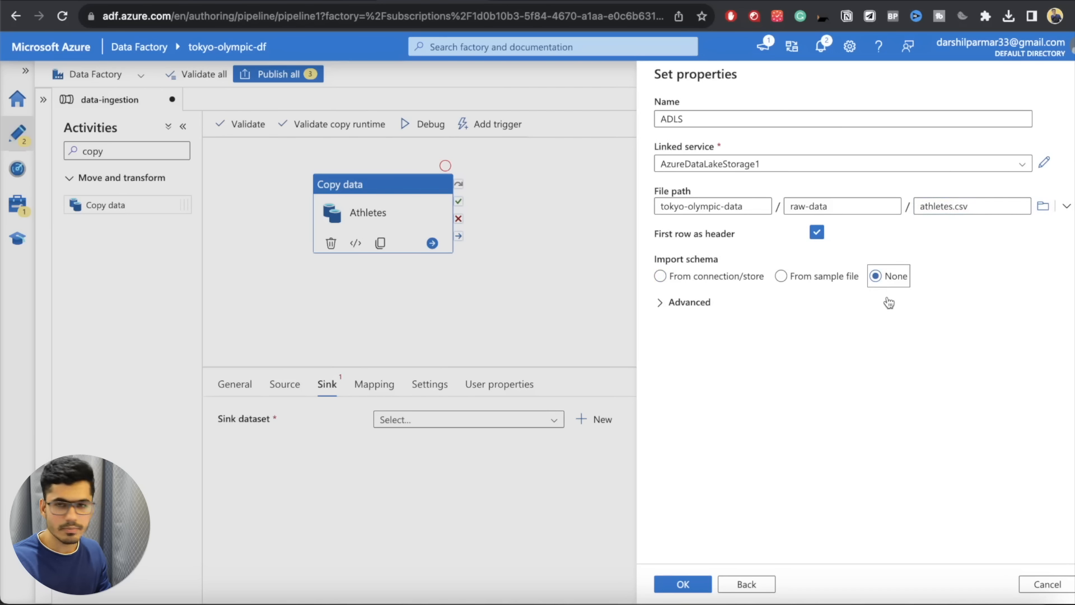
left_click(684, 585)
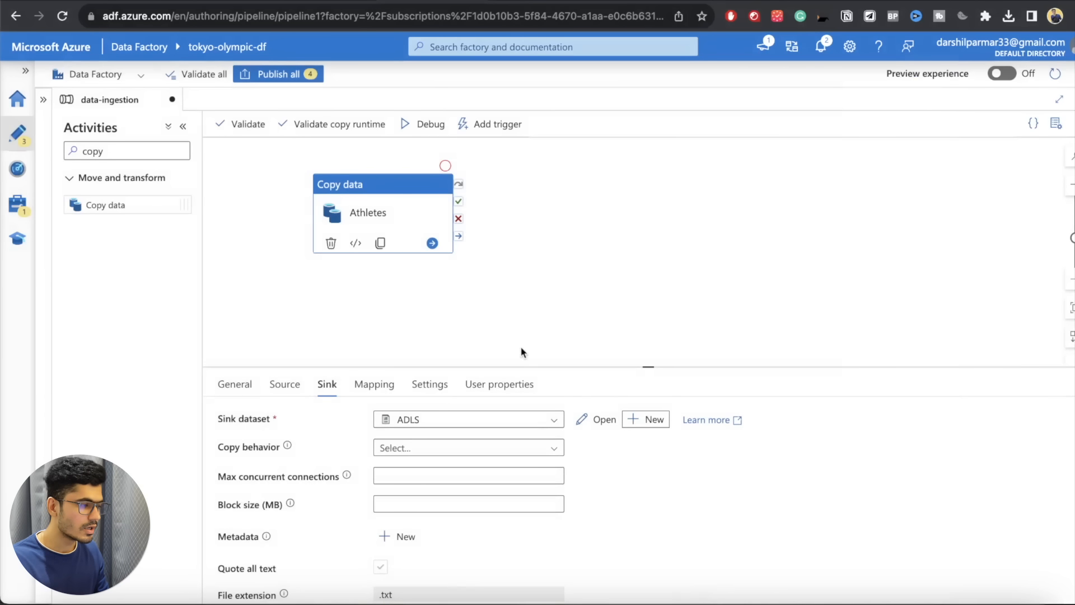
left_click(284, 385)
left_click(327, 385)
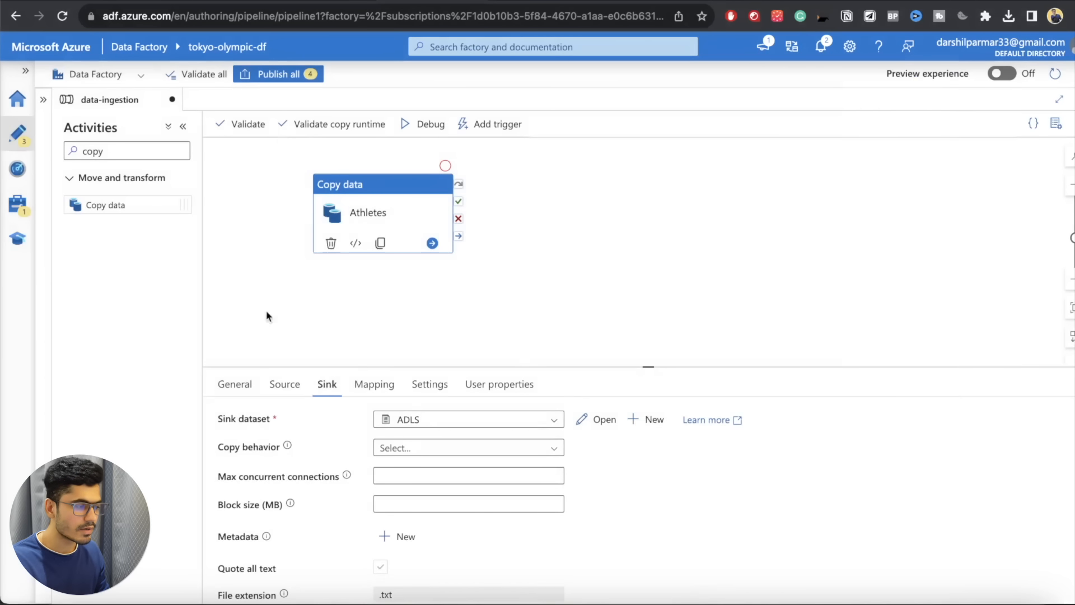
- Validate the data-ingestion pipeline and start a debug run of it
left_click(250, 127)
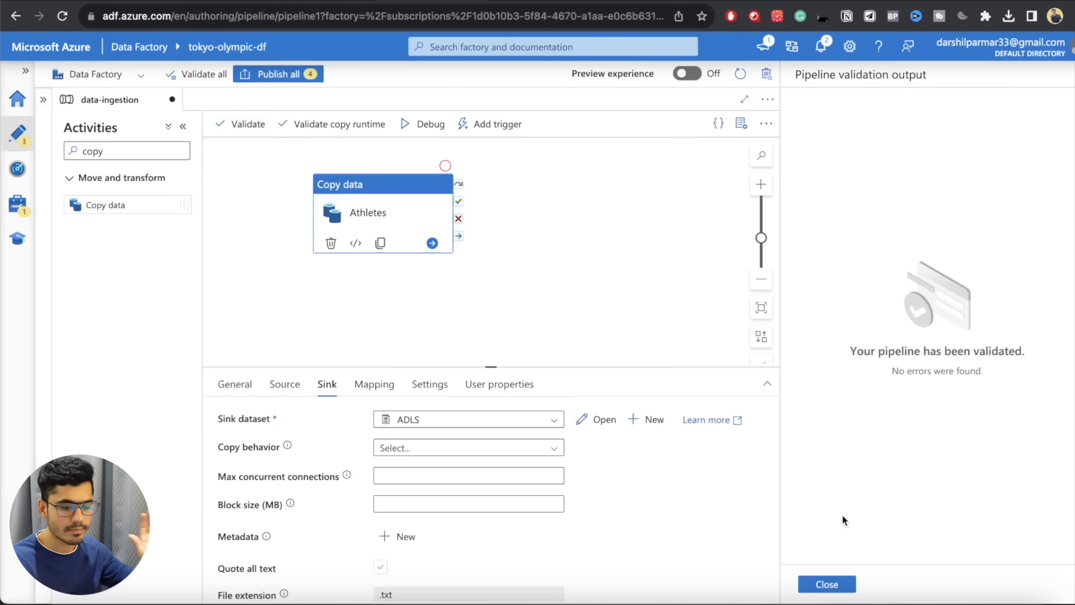
left_click(827, 584)
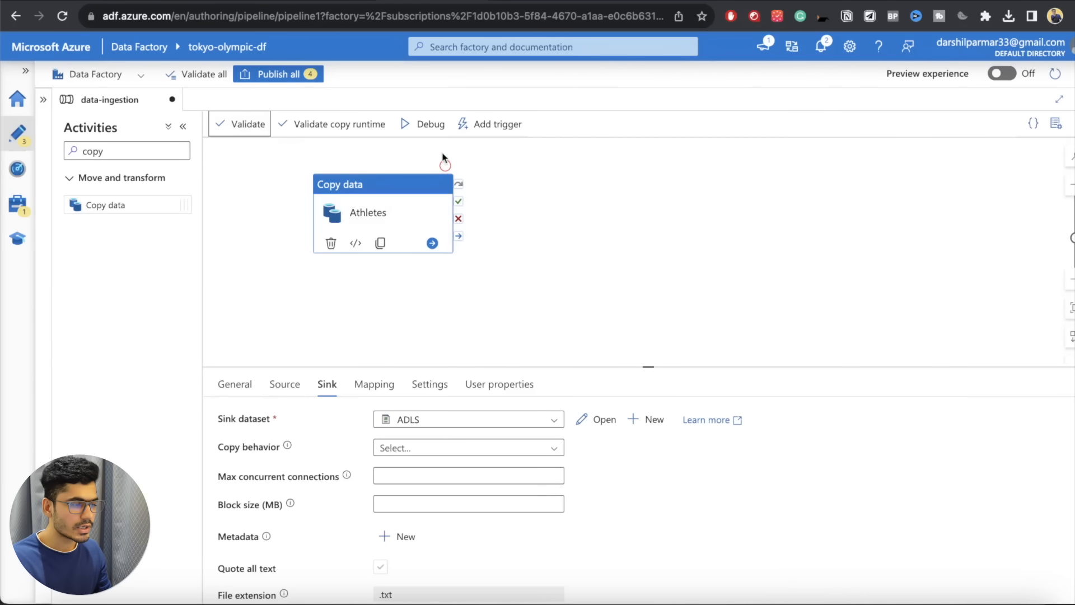
left_click(421, 125)
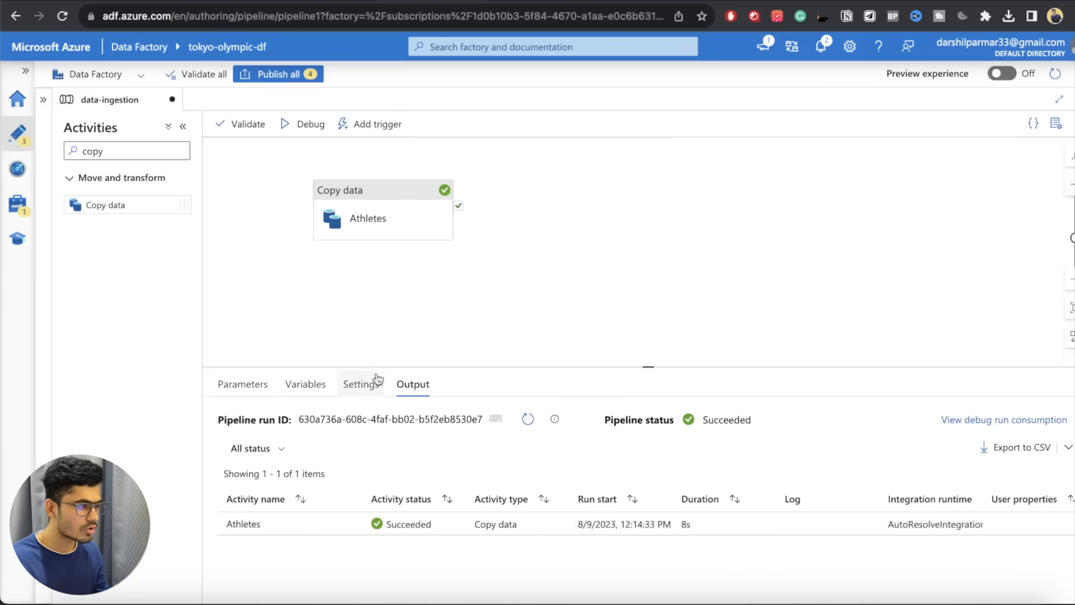
- Check the raw-data folder of the tokyo-olympic-data container in the Azure portal for the copied file, and return to the pipeline
left_click(191, 1)
left_click(282, 279)
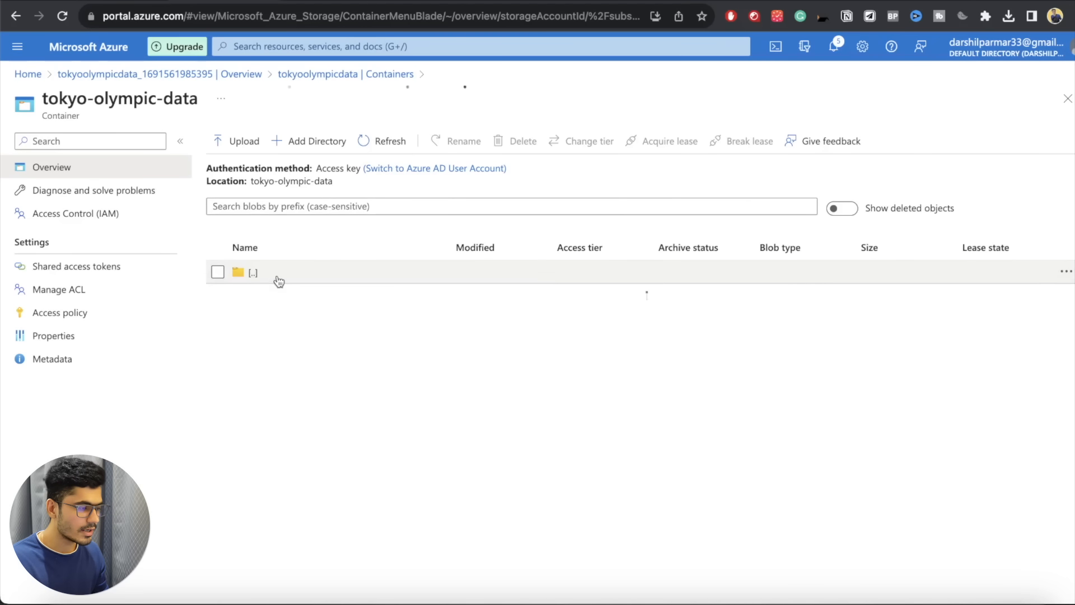
left_click_drag(311, 301, 251, 299)
left_click(298, 359)
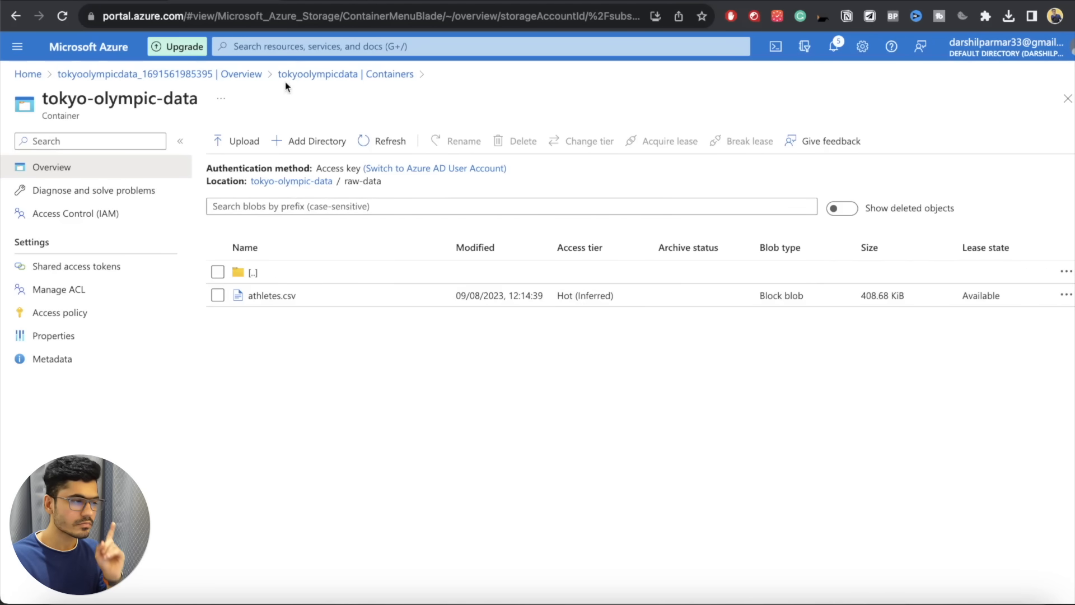
left_click(340, 2)
left_click(387, 2)
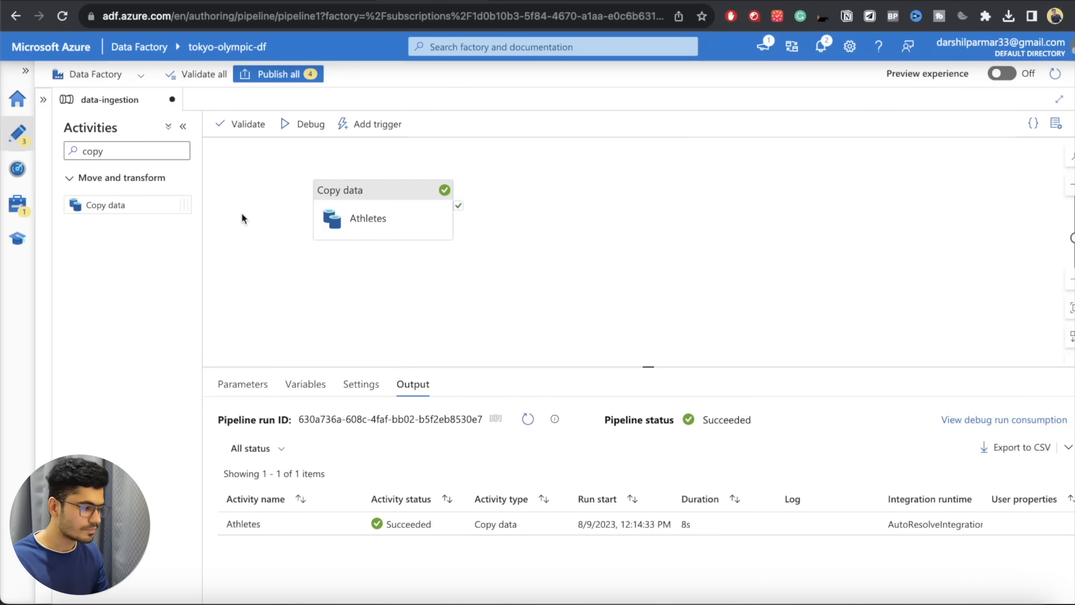
- Add a second Copy data activity beside Athletes and open the raw Coaches.csv from the GitHub repository's data folder
left_click_drag(124, 209, 561, 229)
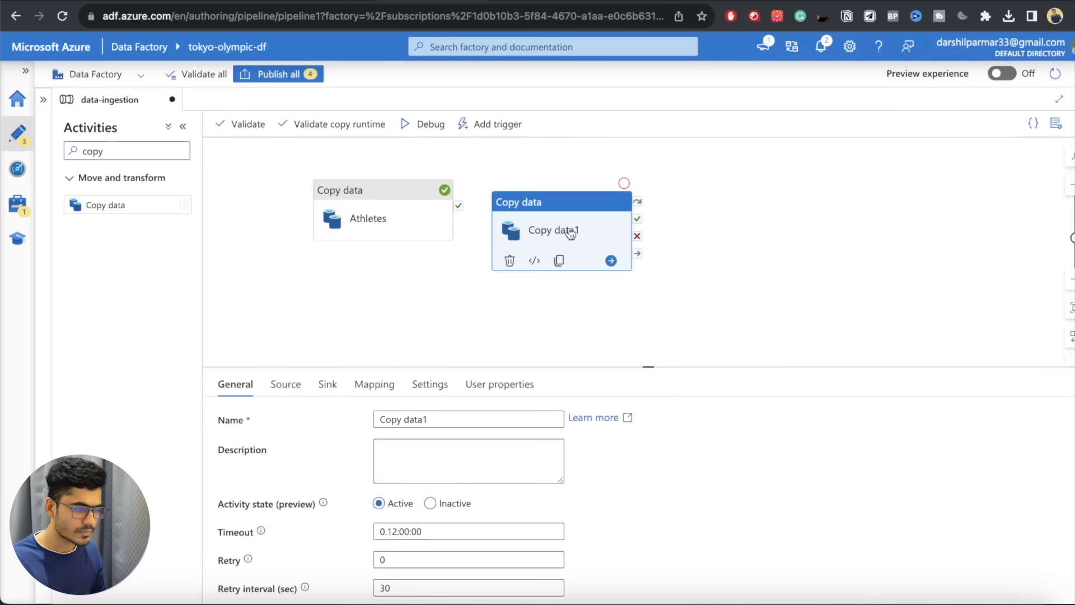
left_click(501, 0)
scroll(475, 215, "left", 5)
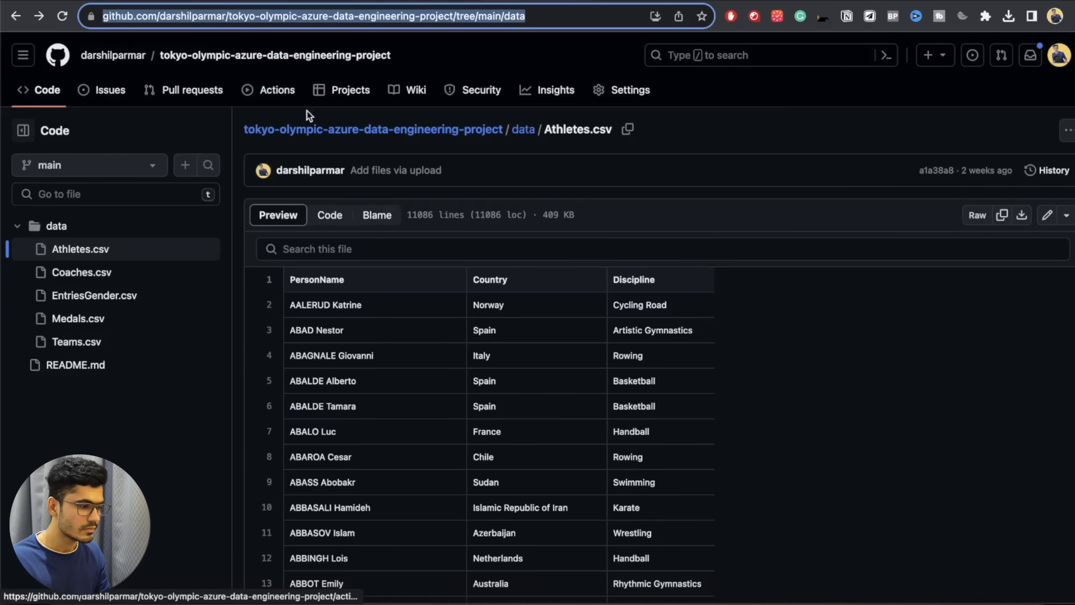
left_click(520, 130)
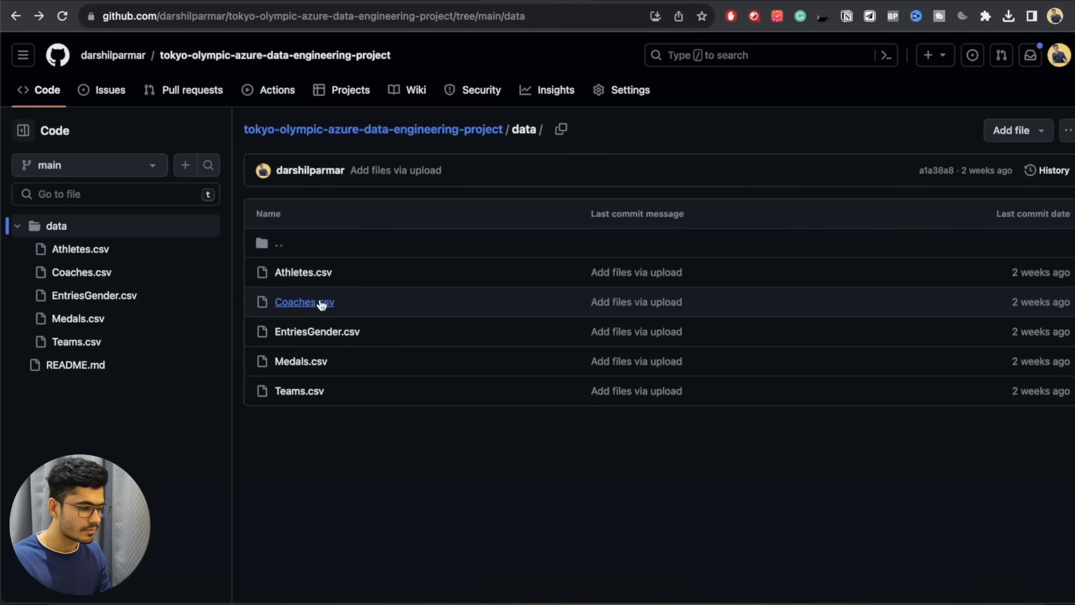
left_click(308, 302)
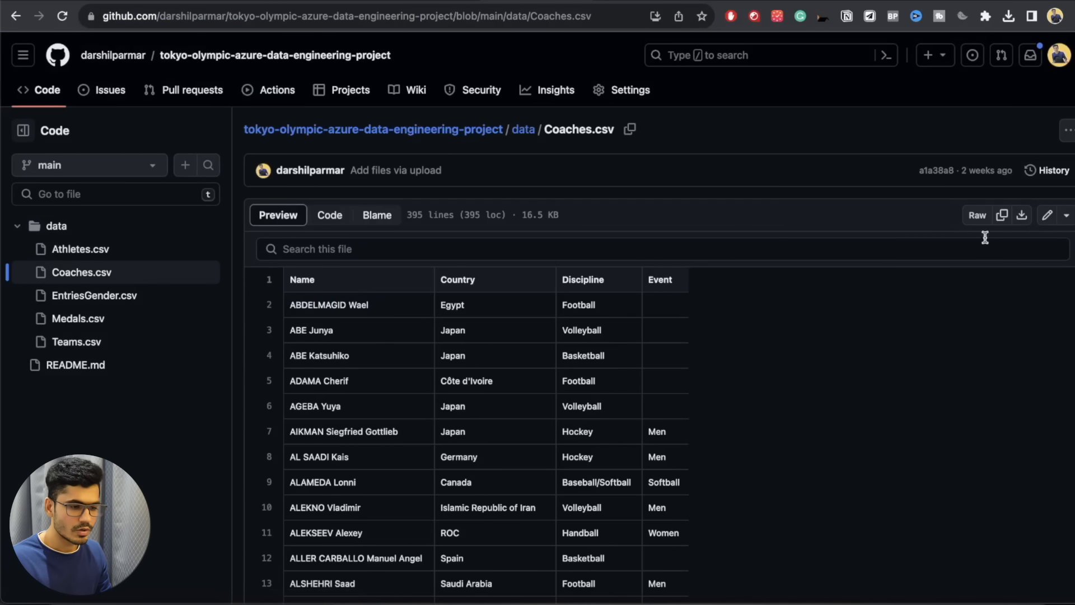
left_click(976, 215)
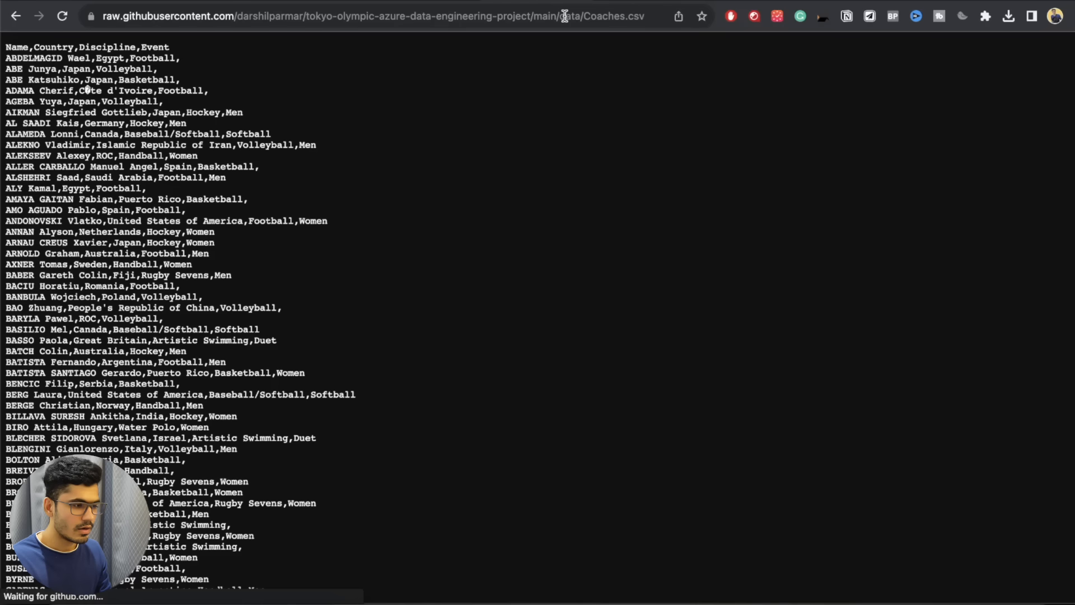
- Rename the new copy activity as Coaches, copying the name from the raw CSV file's web address
double_click(600, 16)
key("ctrl+c")
left_click(423, 2)
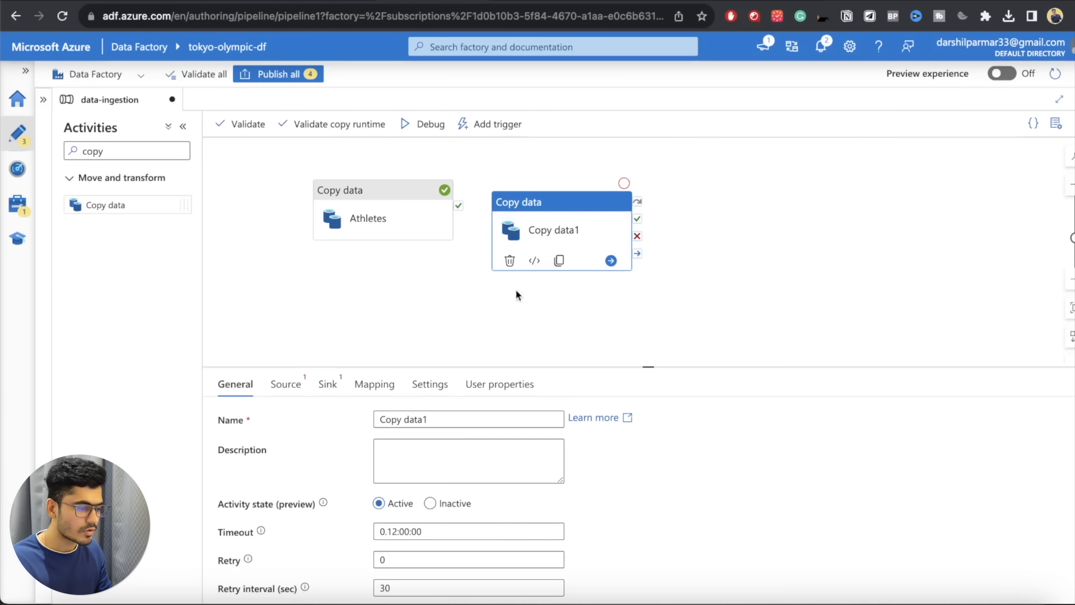
triple_click(441, 424)
key("ctrl+v")
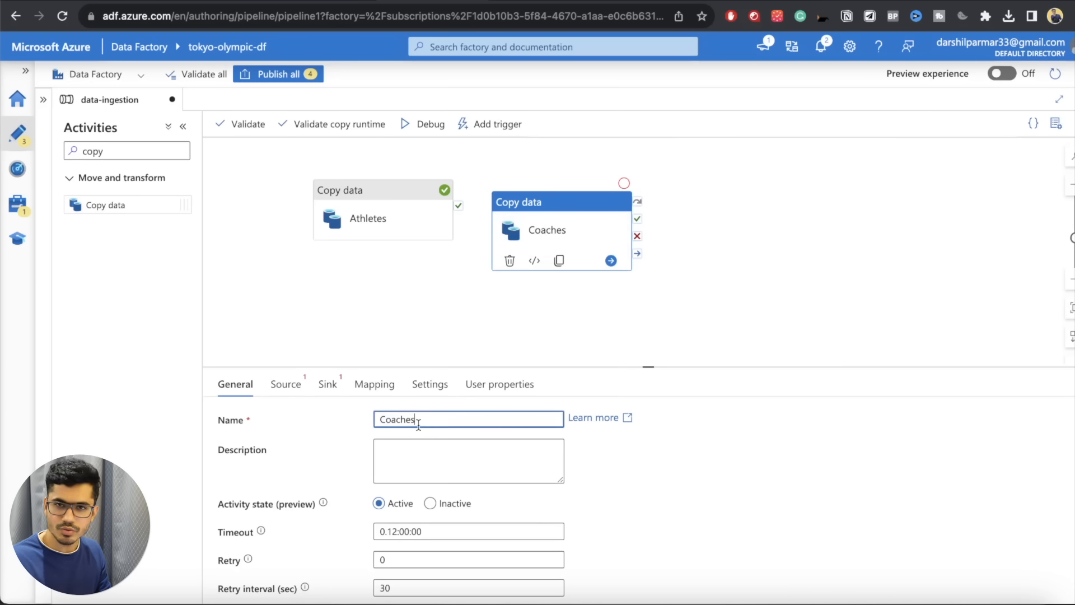
- Start a new source dataset for the Coaches activity with the HTTP data store and DelimitedText format
left_click(298, 393)
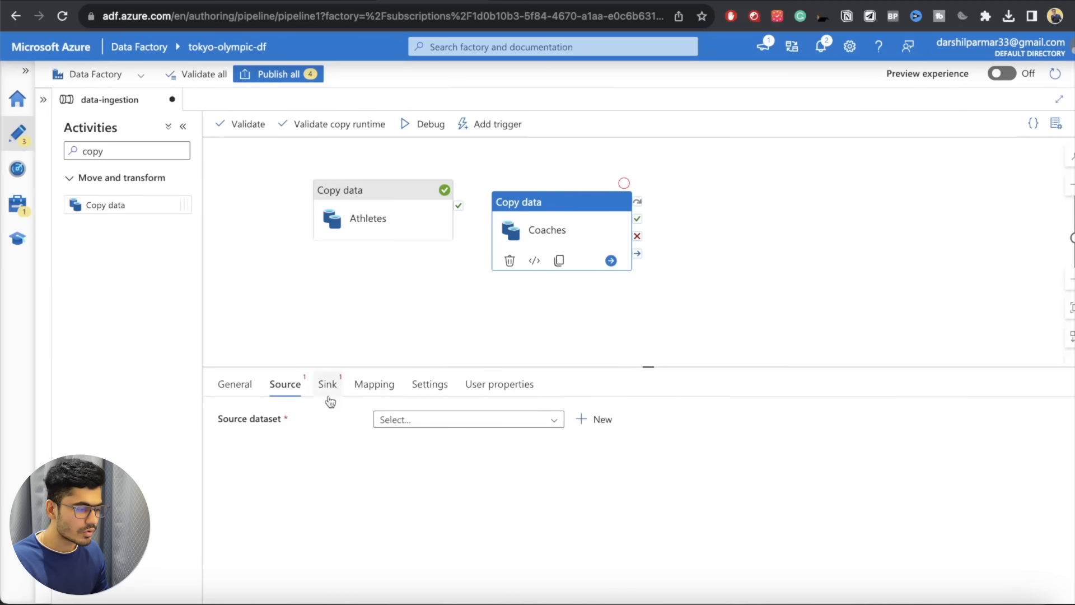
left_click(581, 419)
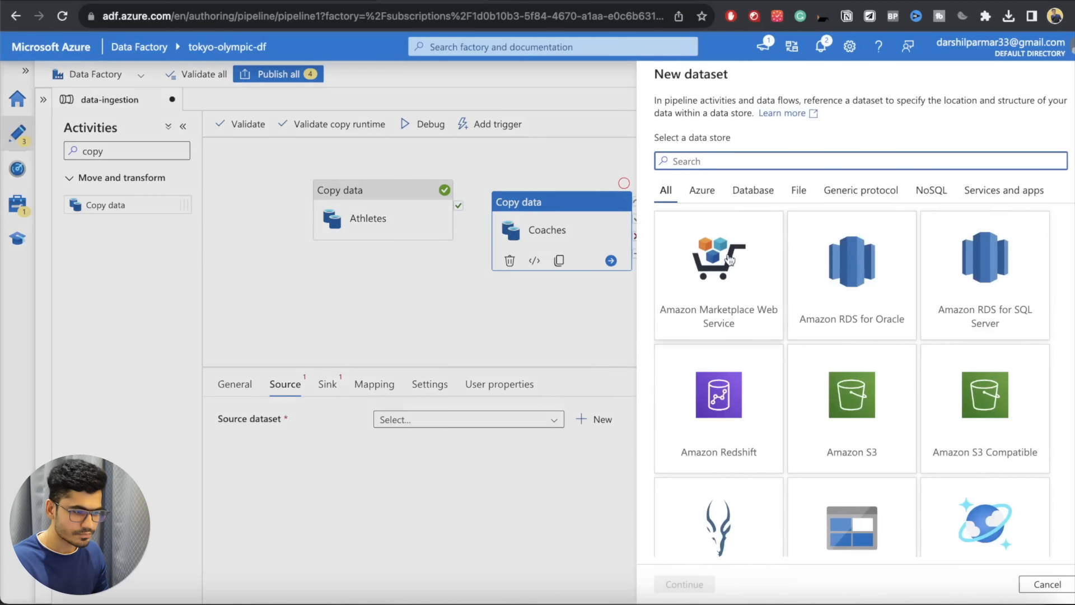
type("HTTP")
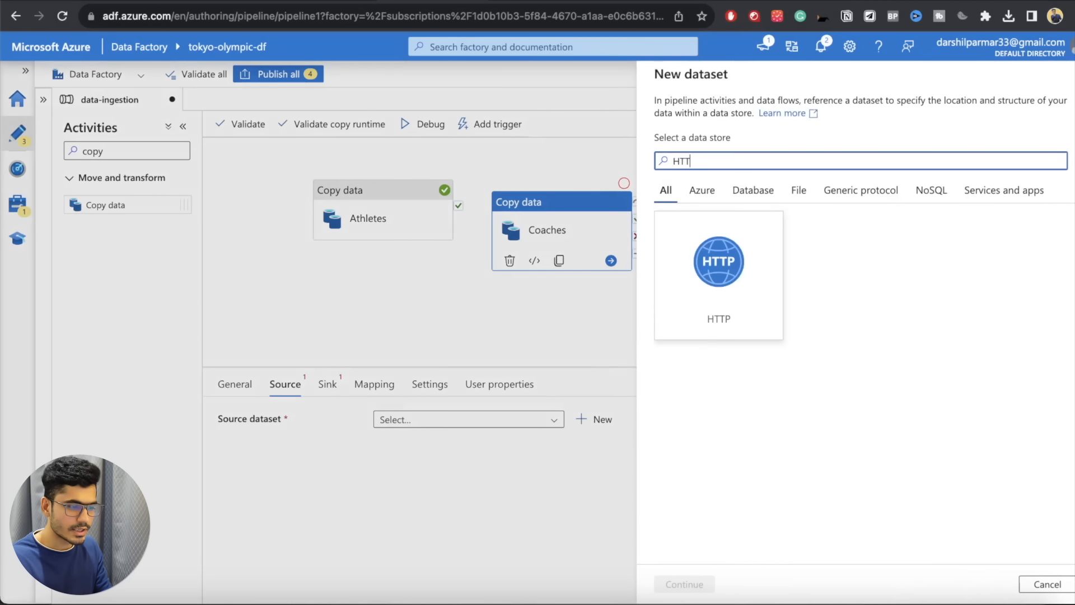
left_click(737, 290)
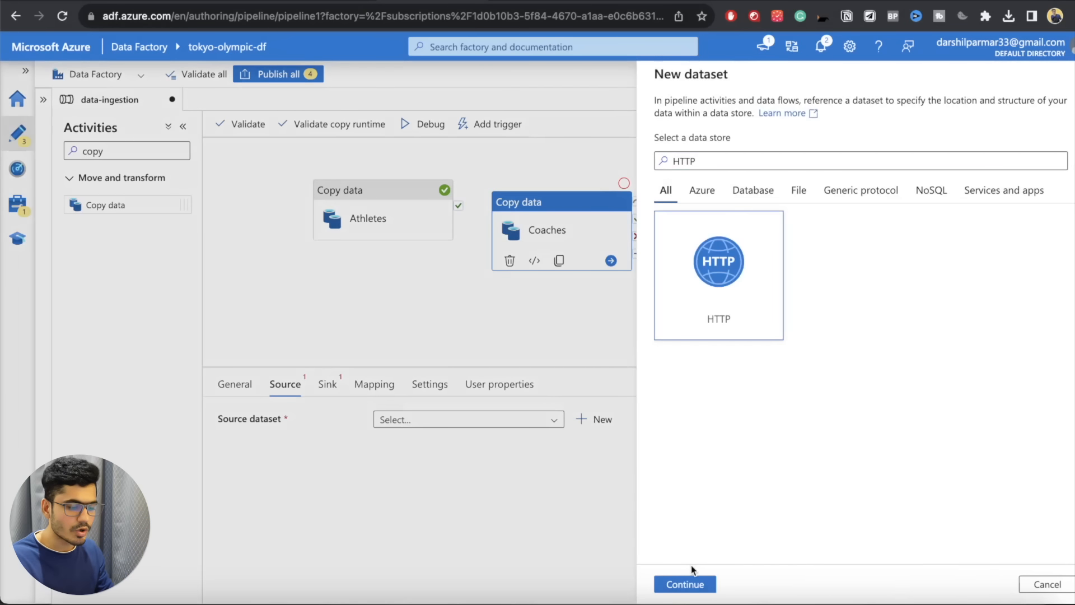
left_click(688, 586)
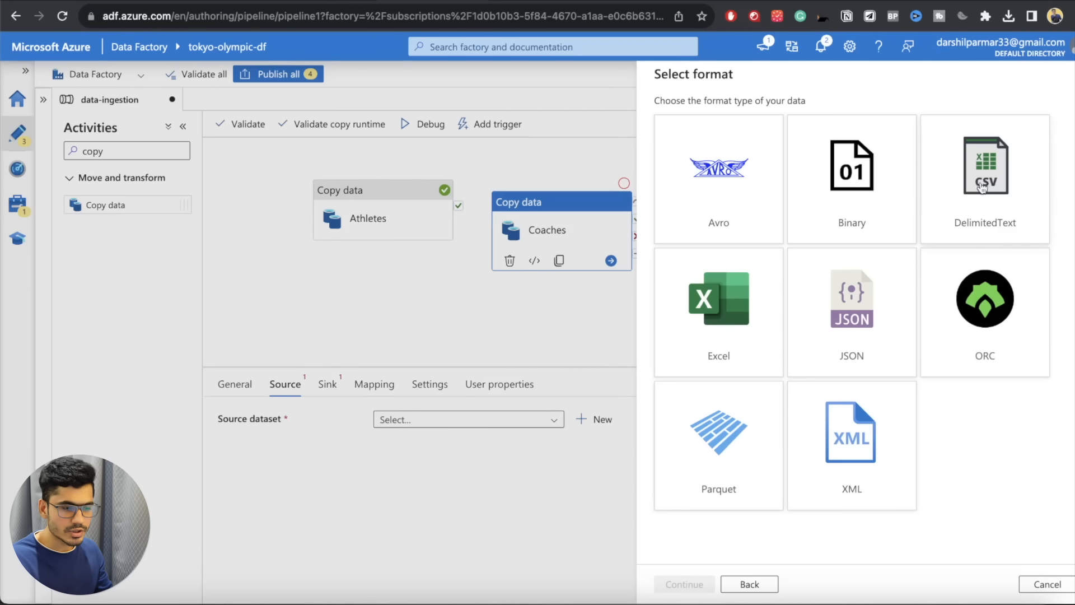
left_click(953, 235)
left_click(686, 584)
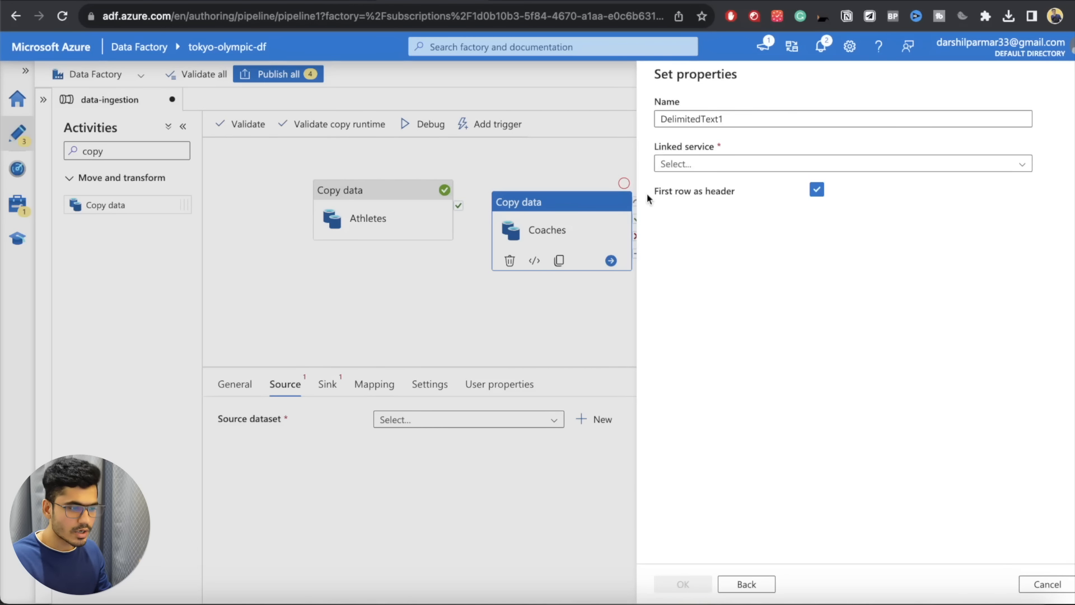
- Name the new source dataset Coaches
double_click(722, 117)
type("Coaches")
left_click_drag(724, 119, 636, 124)
left_click(707, 252)
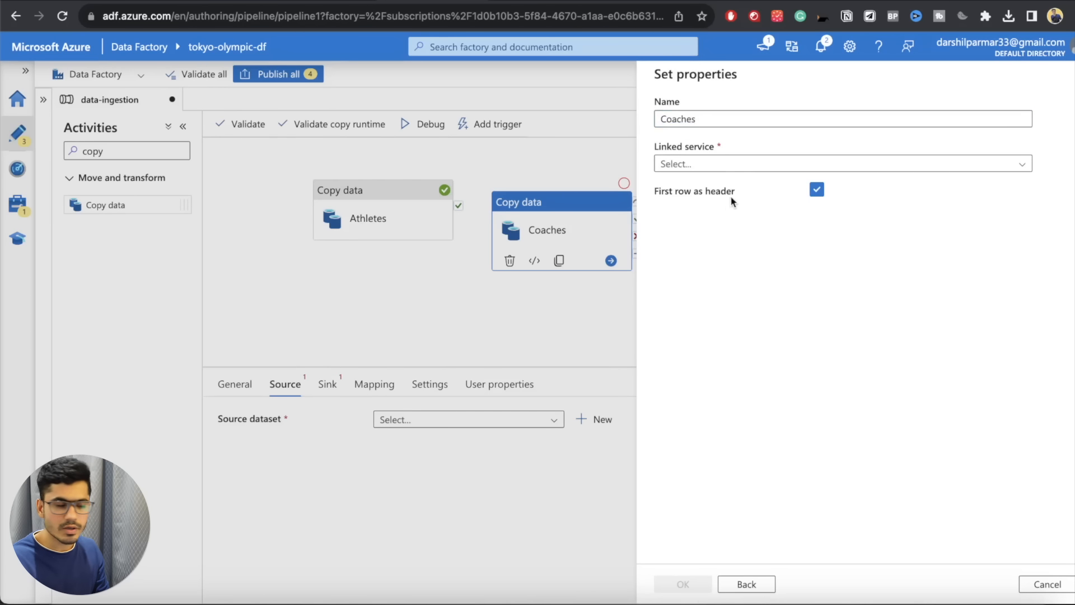
- Start a new HTTP linked service for the Coaches dataset and name it CoachesHTTP
left_click(740, 165)
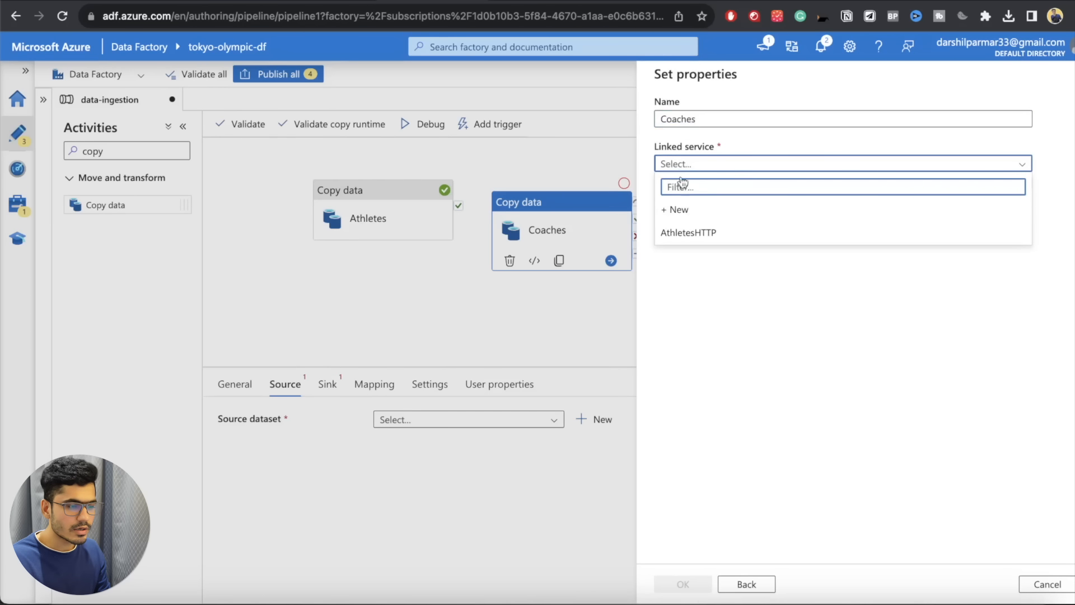
left_click(679, 210)
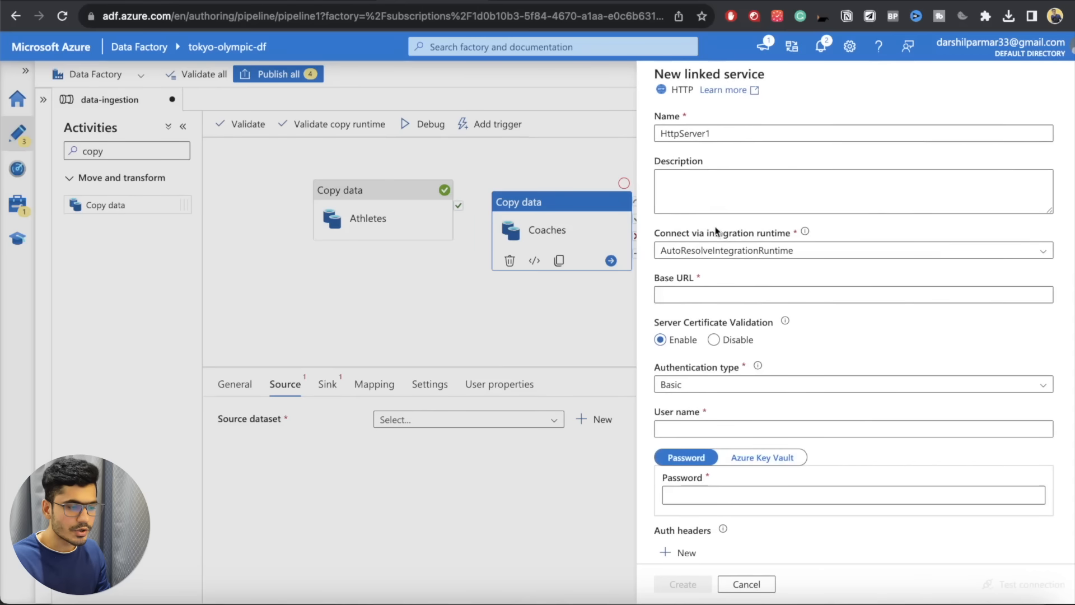
double_click(712, 133)
type("CoachesHTTP")
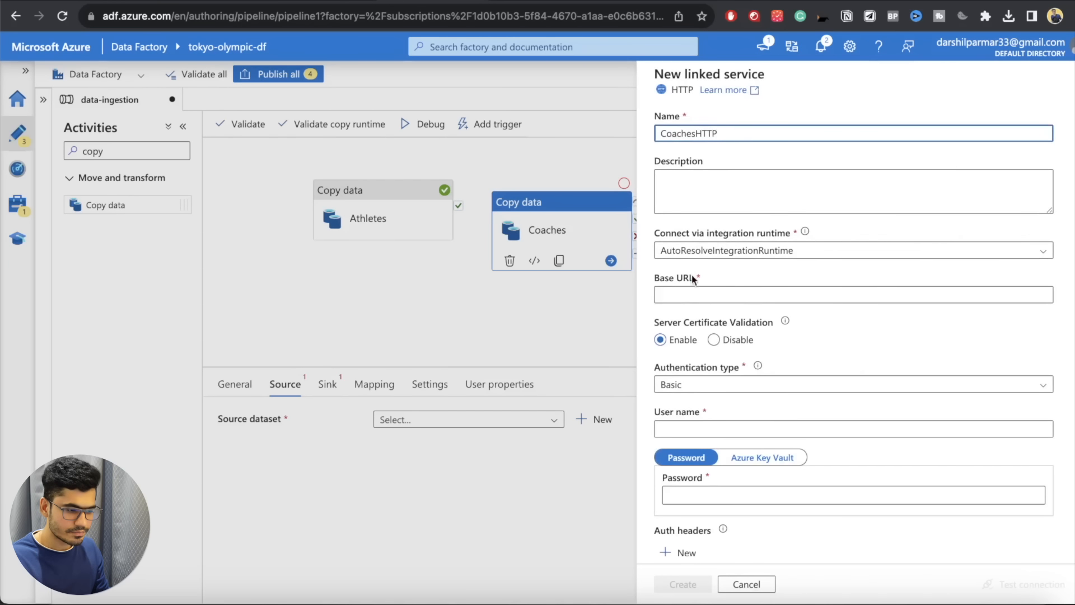
- Set the linked service's base URL to the raw GitHub address of Coaches.csv, copied from the browser
left_click(696, 294)
left_click(504, 2)
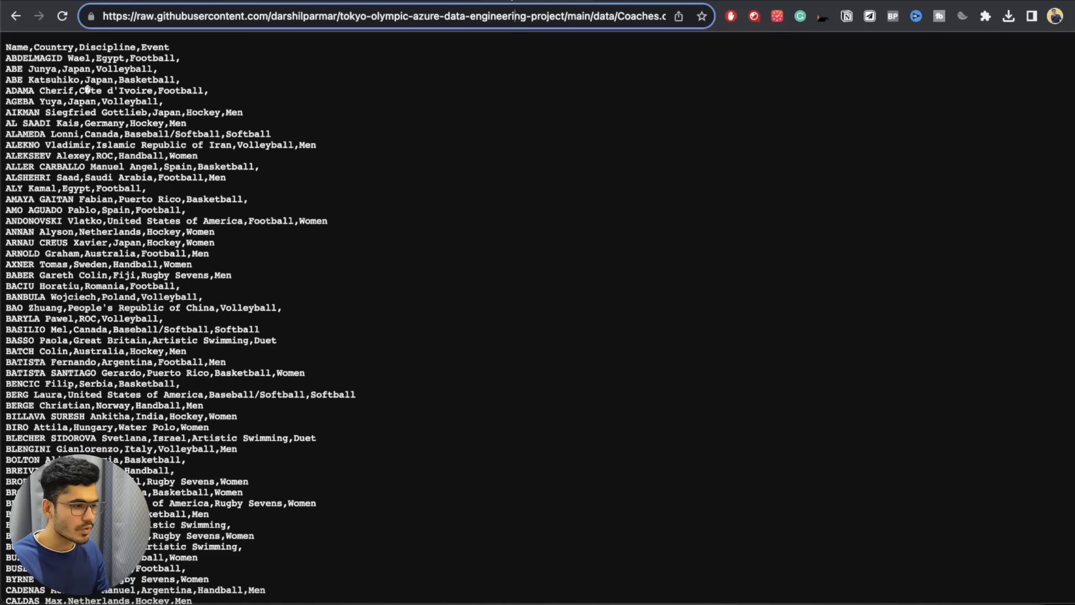
left_click(497, 9)
key("super+c")
key("ctrl+shift+Tab")
key("super+v")
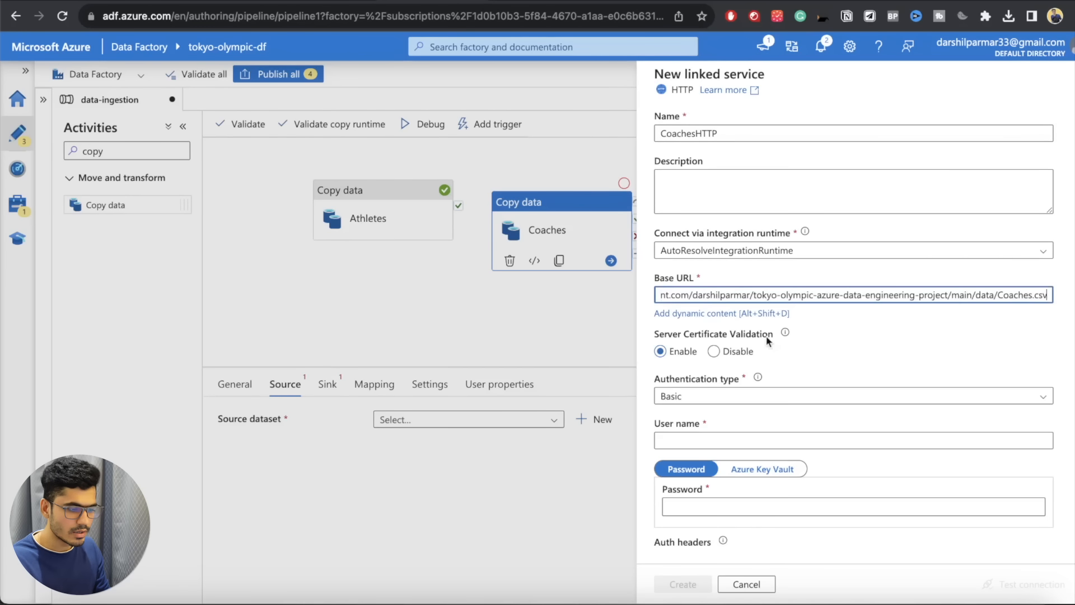
- Set the CoachesHTTP linked service's authentication type to Anonymous and create the service
left_click(717, 413)
left_click(703, 445)
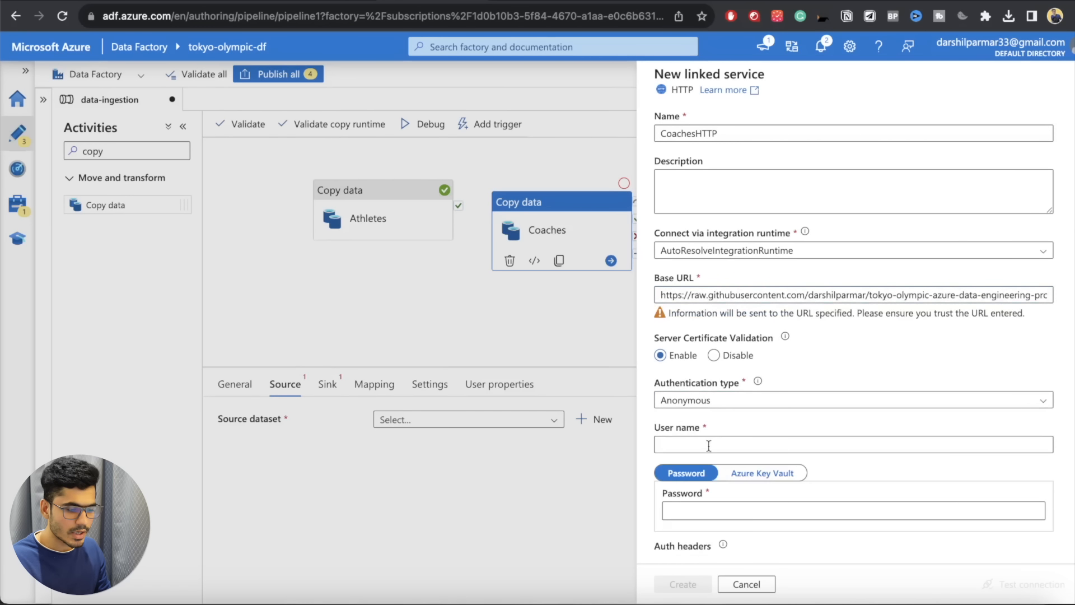
scroll(710, 445, "down", 1)
left_click(684, 584)
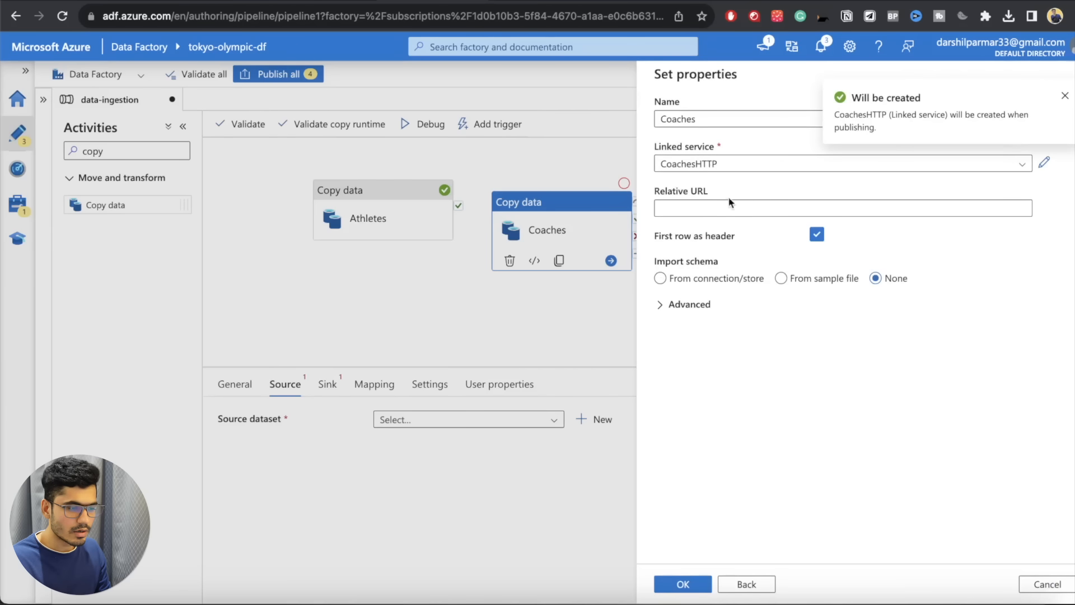
- Confirm the Coaches source dataset's properties and preview its data
left_click(682, 584)
left_click(711, 420)
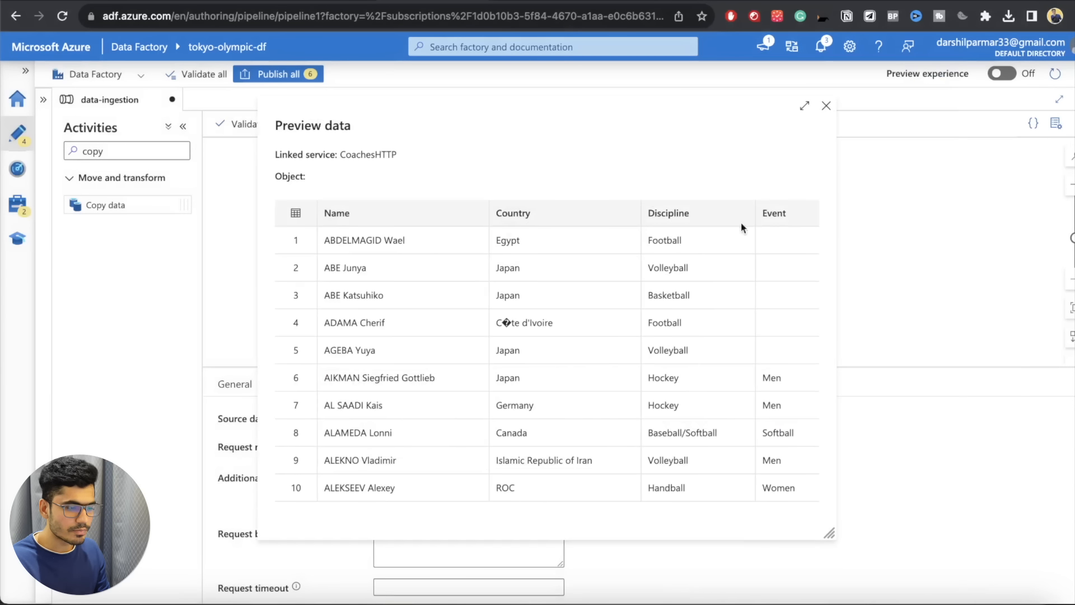
left_click(825, 107)
- Start a new sink dataset for the Coaches activity with Azure Data Lake Storage Gen2, delimited text format and linked service AzureDataLakeStorage1
left_click(328, 383)
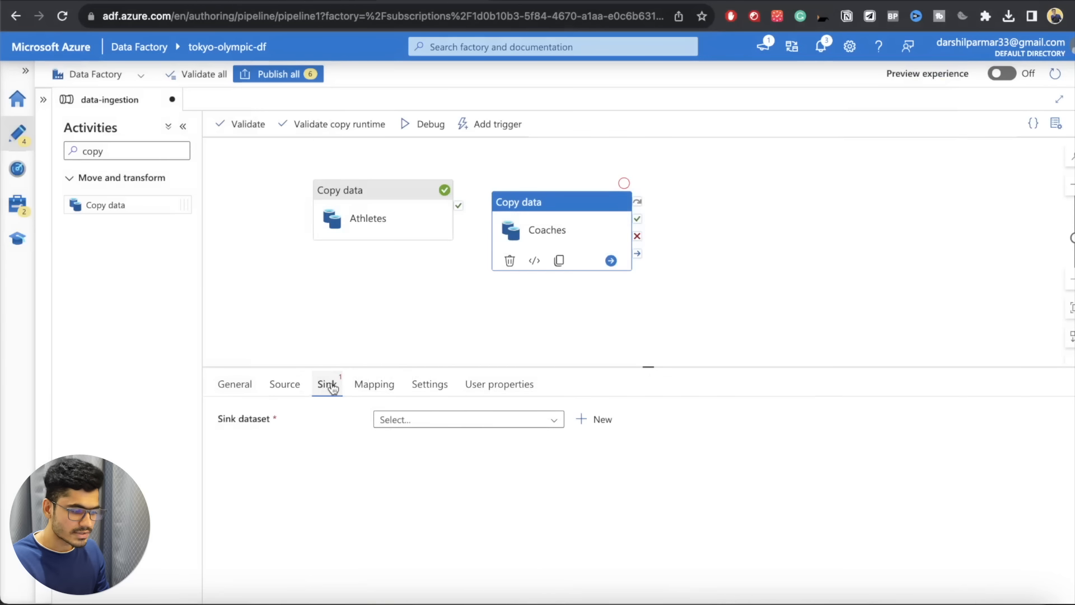
left_click(603, 424)
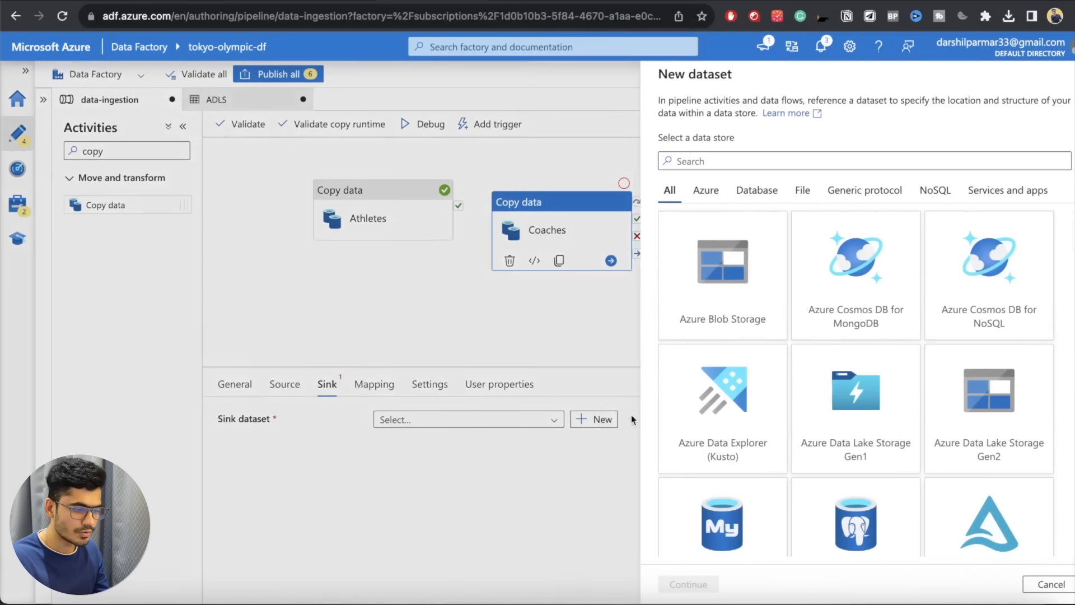
scroll(978, 396, "down", 1)
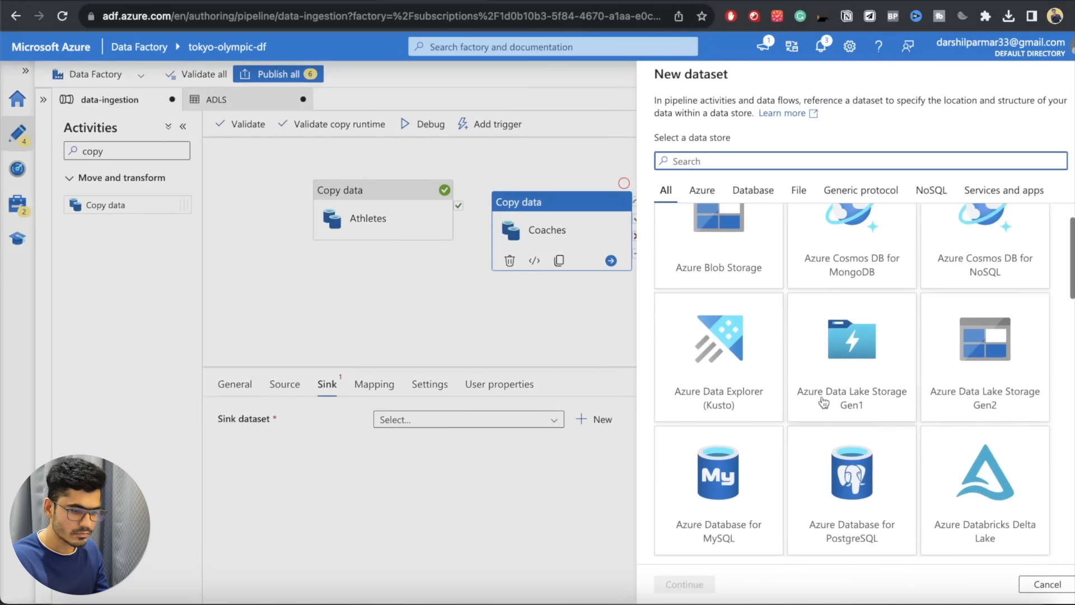
left_click(978, 396)
left_click(703, 585)
left_click(952, 177)
left_click(686, 584)
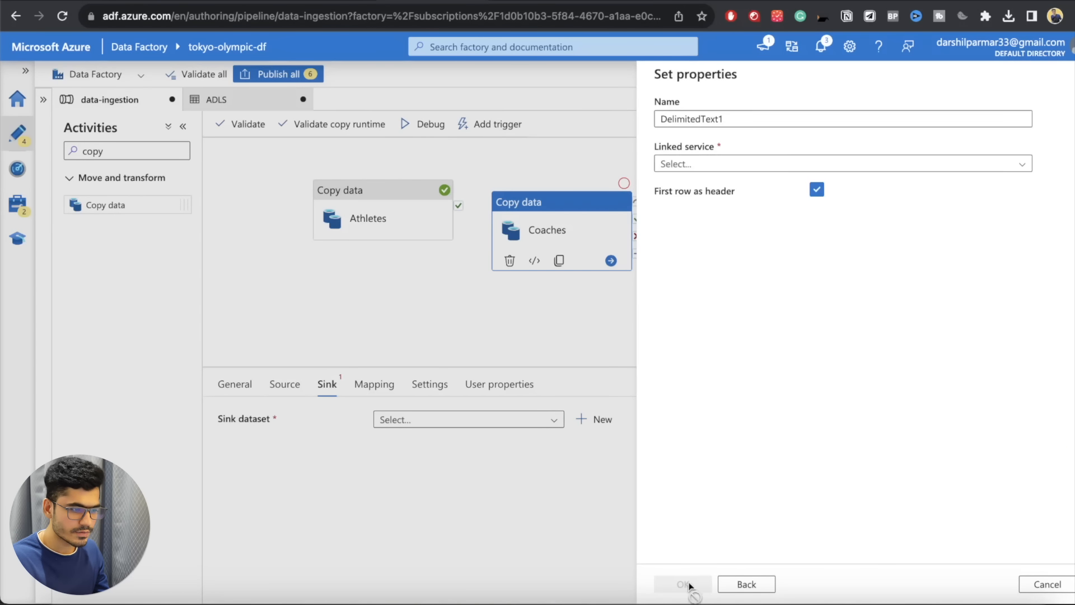
left_click(702, 163)
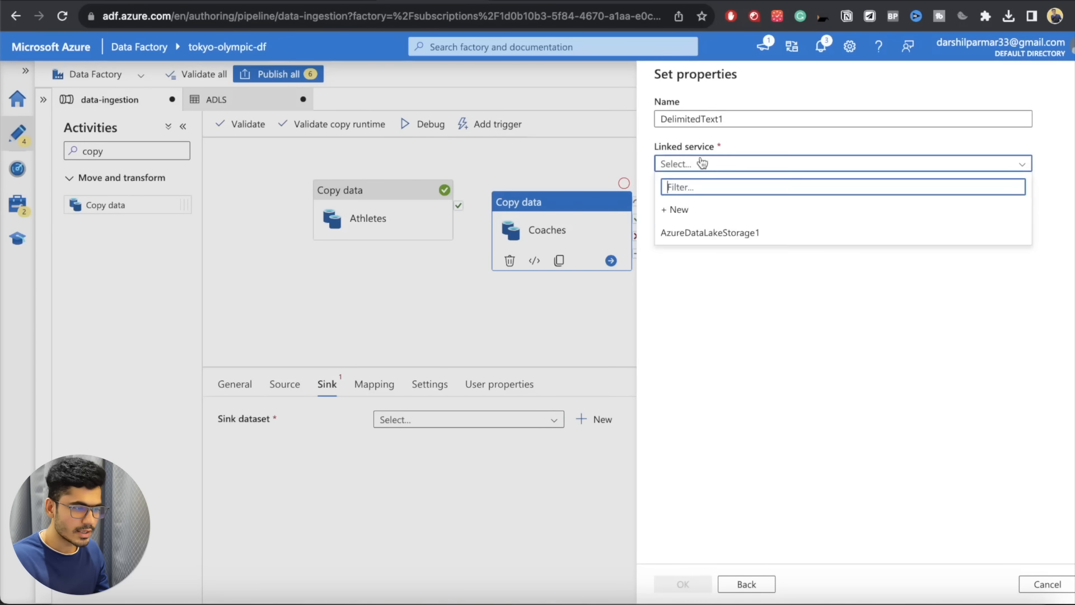
left_click(706, 233)
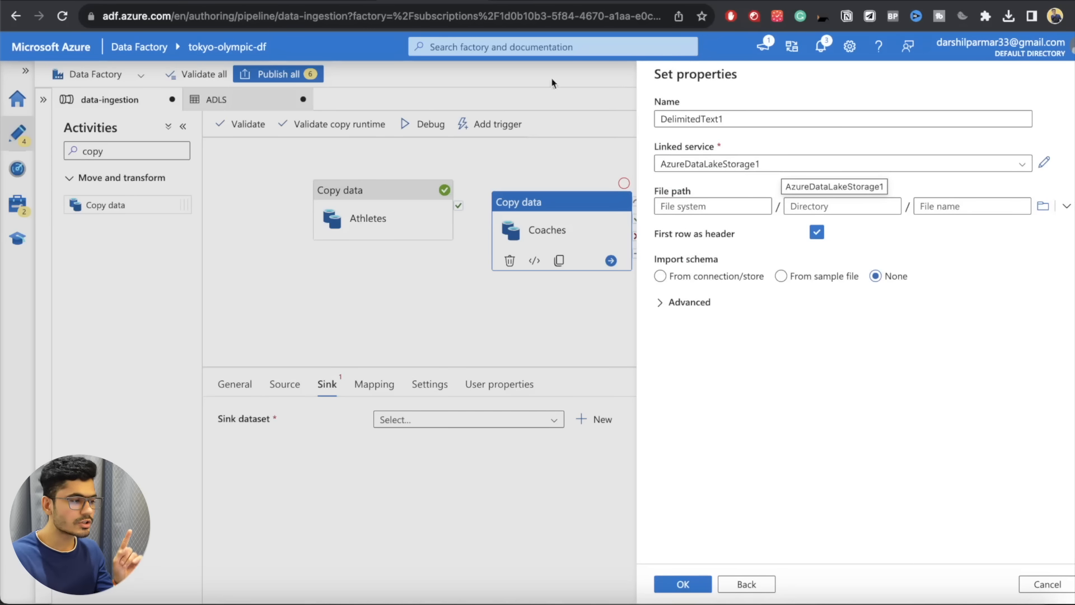
- Check the contents of the raw-data folder in the tokyo-olympic-data storage container
left_click(303, 1)
left_click(228, 1)
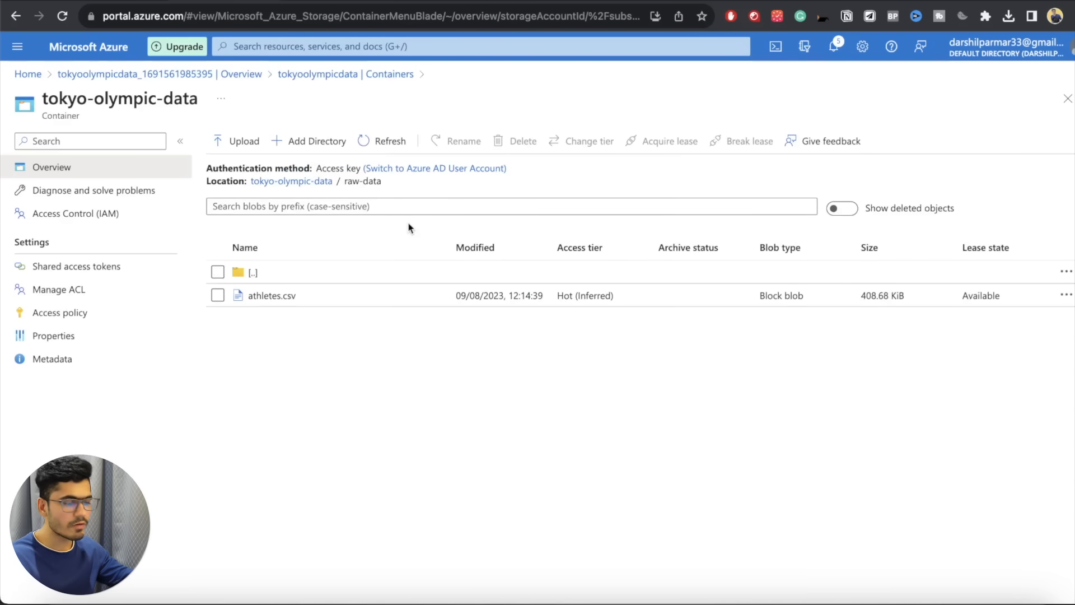
left_click(452, 2)
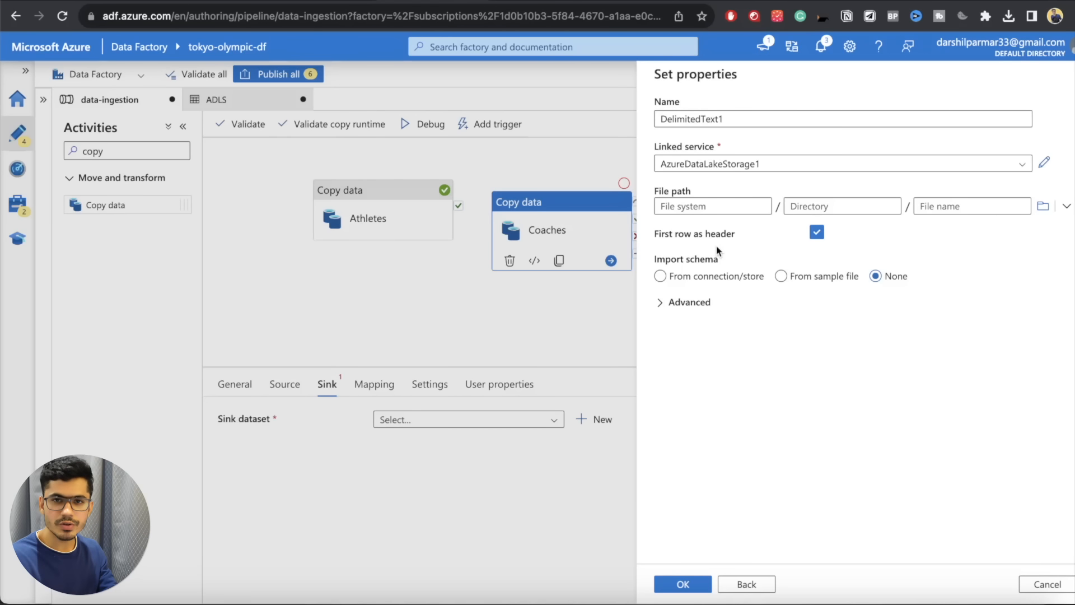
- Name the sink dataset CoachesSink, copying the word Coaches from the raw CSV file's web address
double_click(720, 119)
key("ctrl+v")
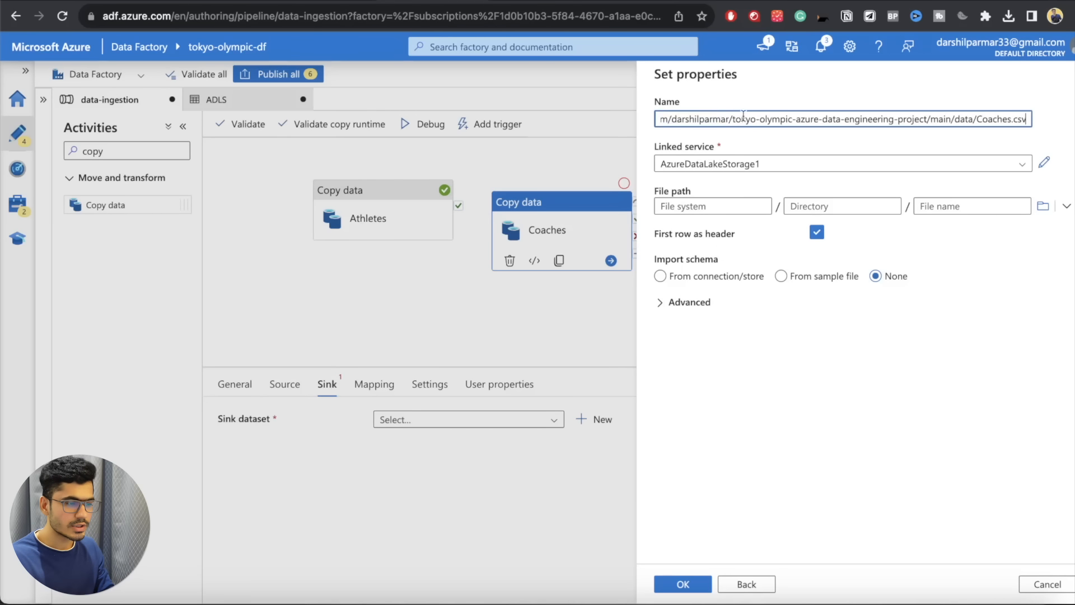
key("ctrl+a")
key("BackSpace")
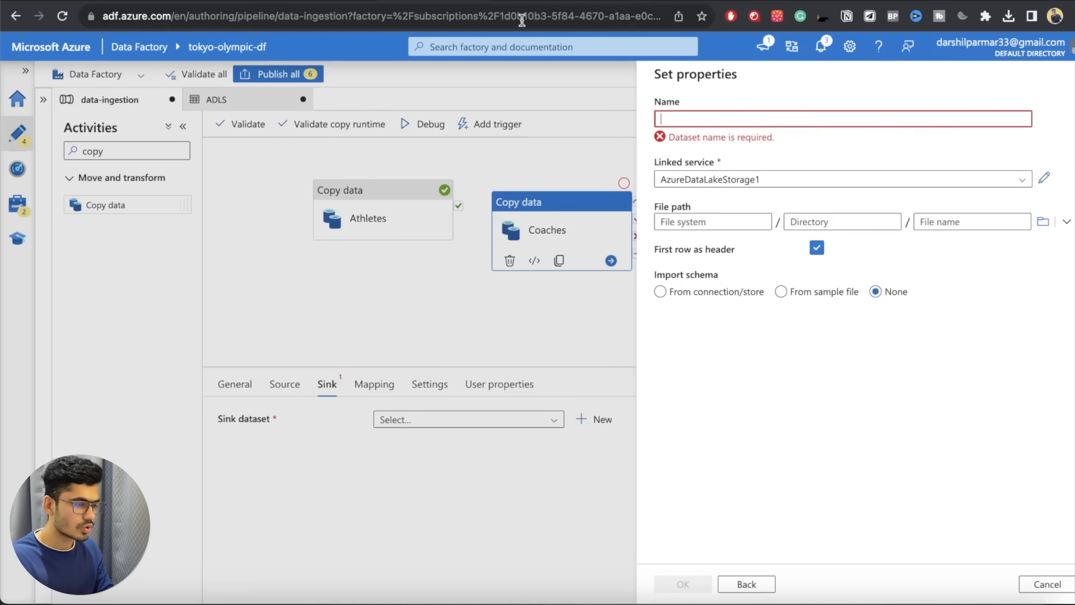
left_click(535, 1)
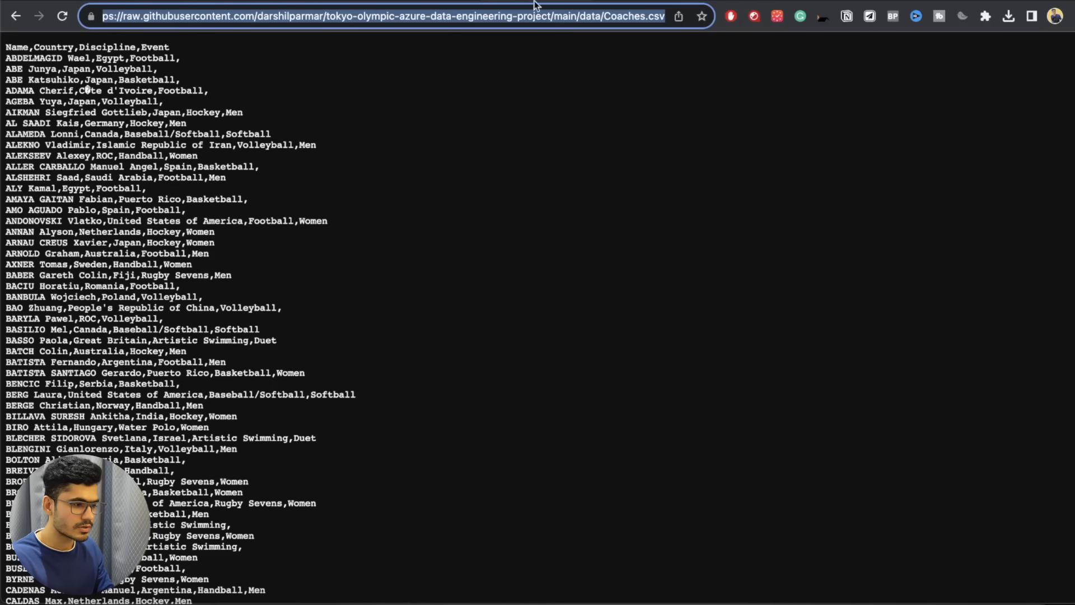
double_click(627, 17)
key("super+c")
left_click(644, 1)
key("super+v")
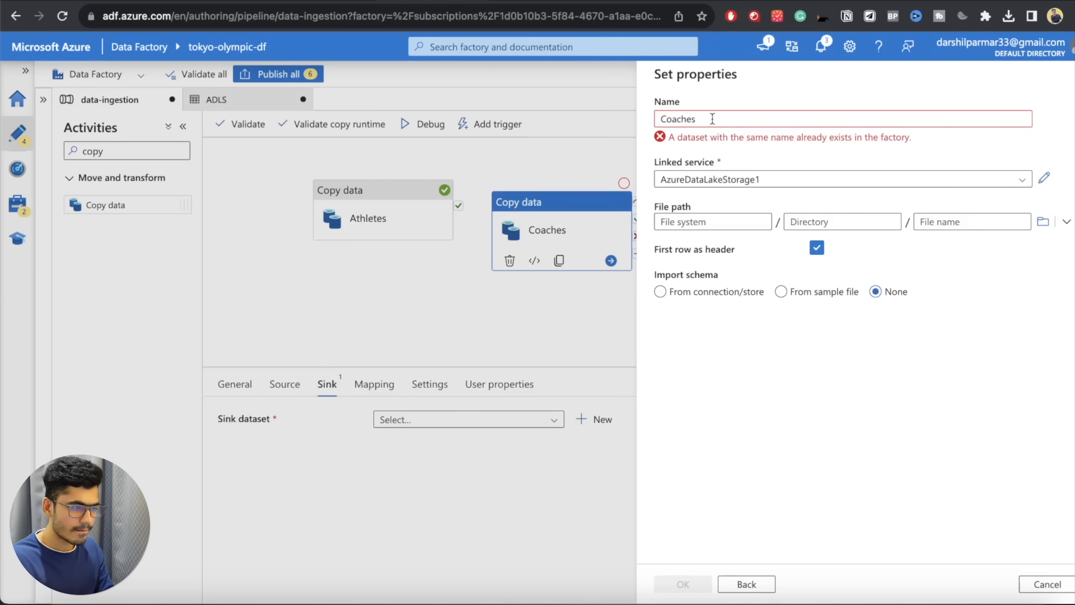
type("Sink")
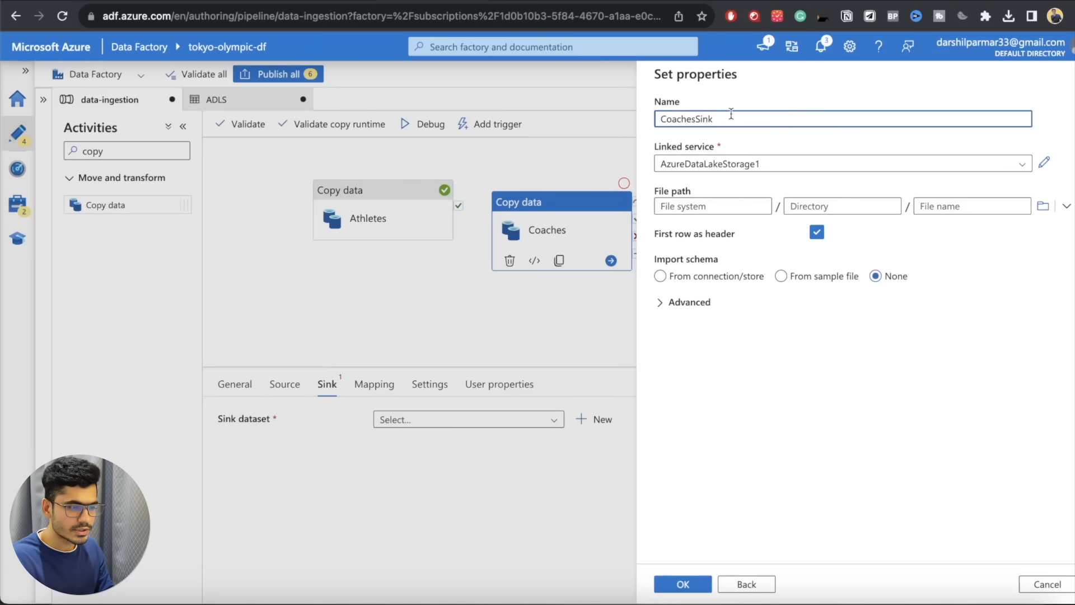
left_click_drag(729, 116, 645, 119)
left_click(792, 405)
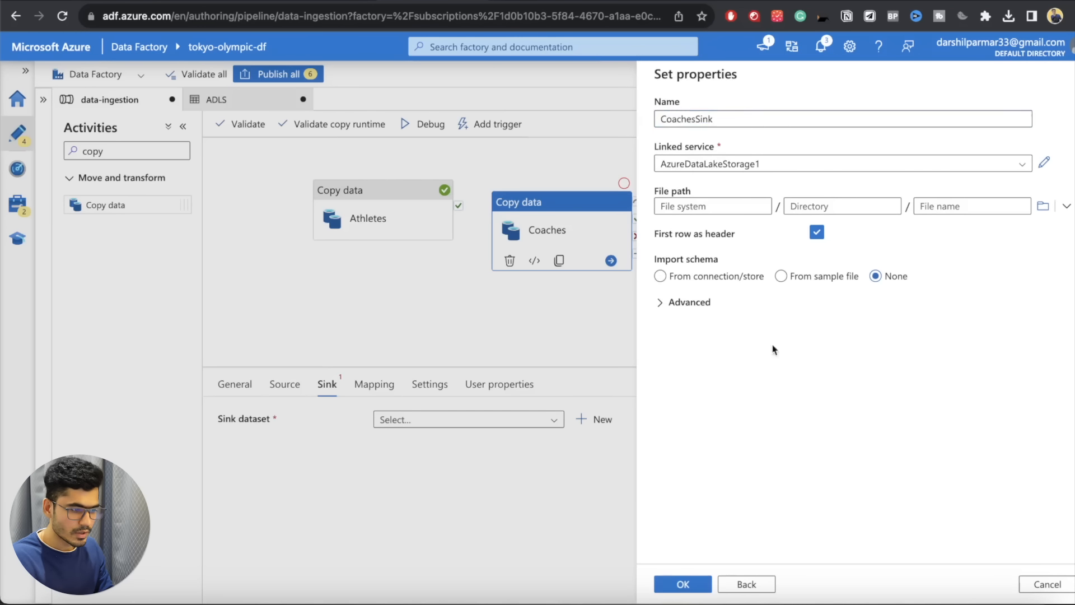
- Point the sink dataset's file path to the raw-data folder inside tokyo-olympic-data
left_click(1042, 206)
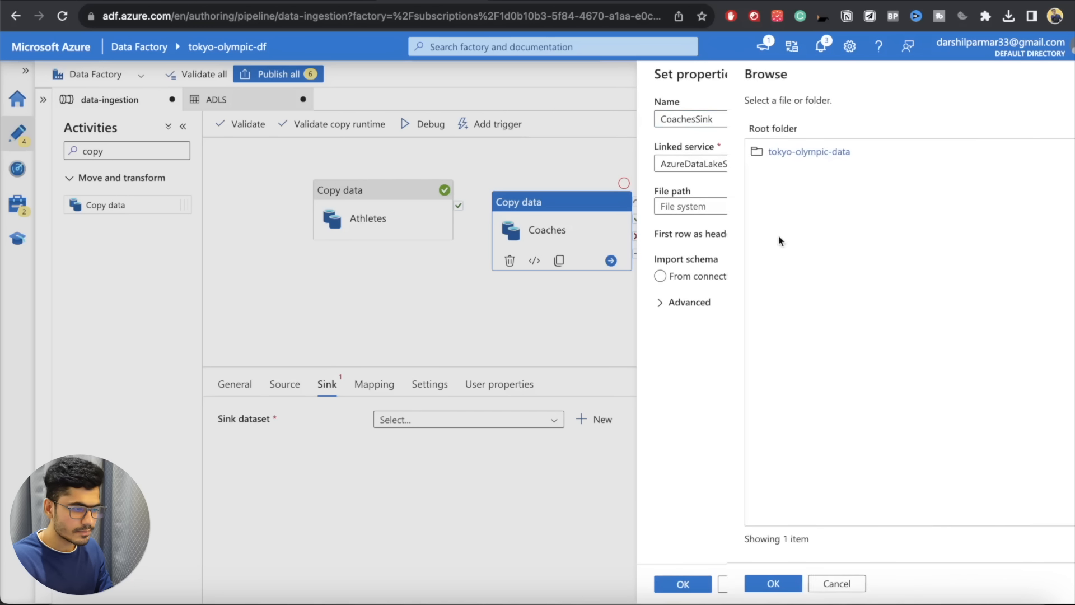
double_click(721, 162)
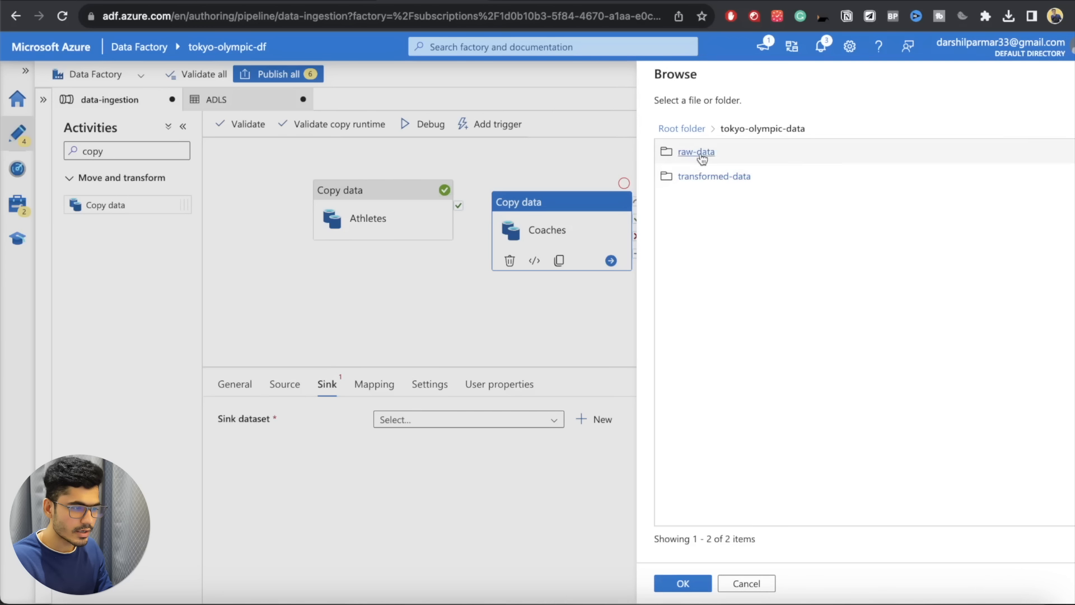
double_click(701, 152)
left_click(684, 584)
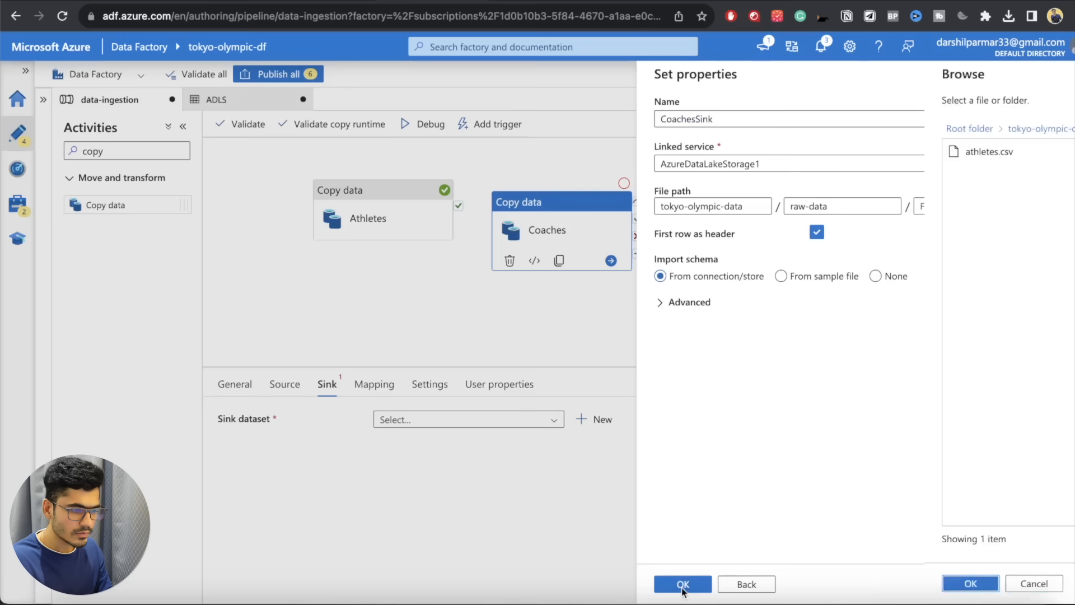
- Set the sink file name to coaches,csv and the schema import to None, and confirm the dataset
left_click(943, 205)
type("Coaches")
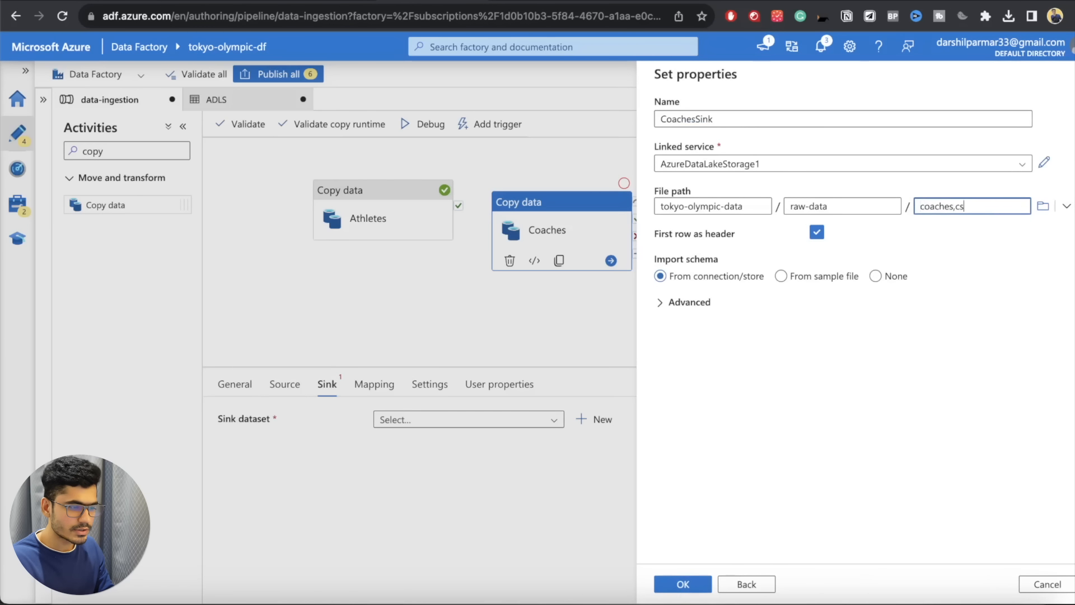
left_click(874, 275)
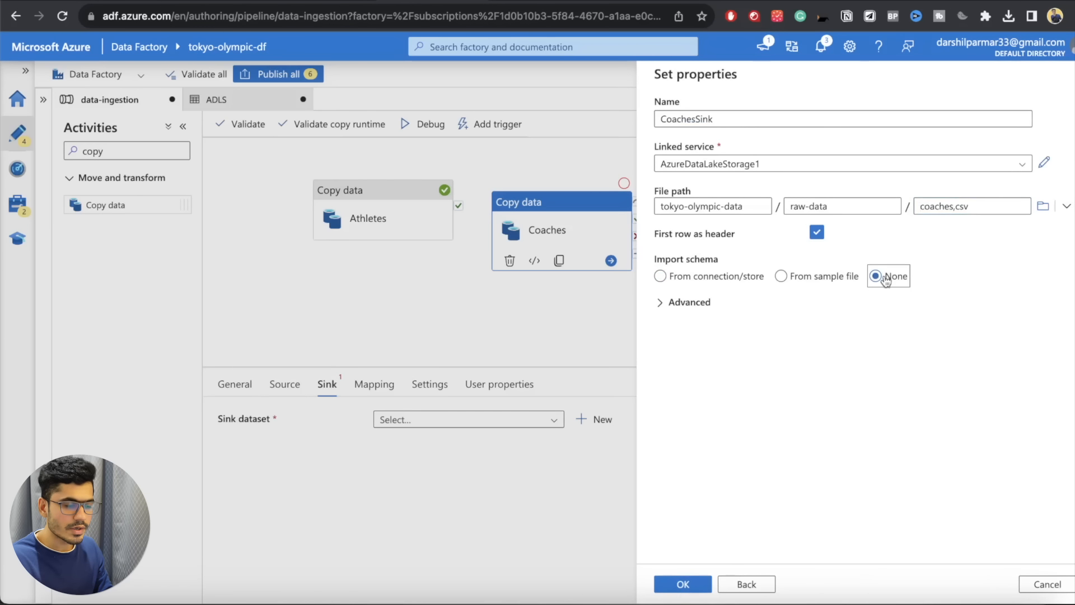
left_click(687, 582)
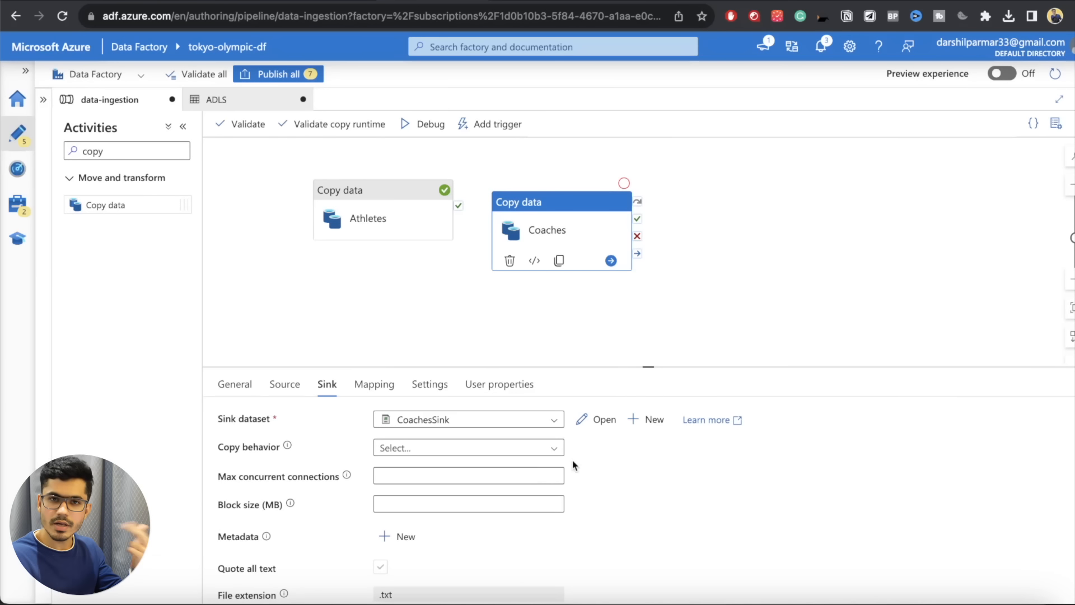
- Align the Coaches activity beside Athletes and link Athletes to it with an on-completion dependency
mouse_move(564, 230)
left_mouse_down()
mouse_move(557, 207)
mouse_move(555, 216)
left_mouse_up()
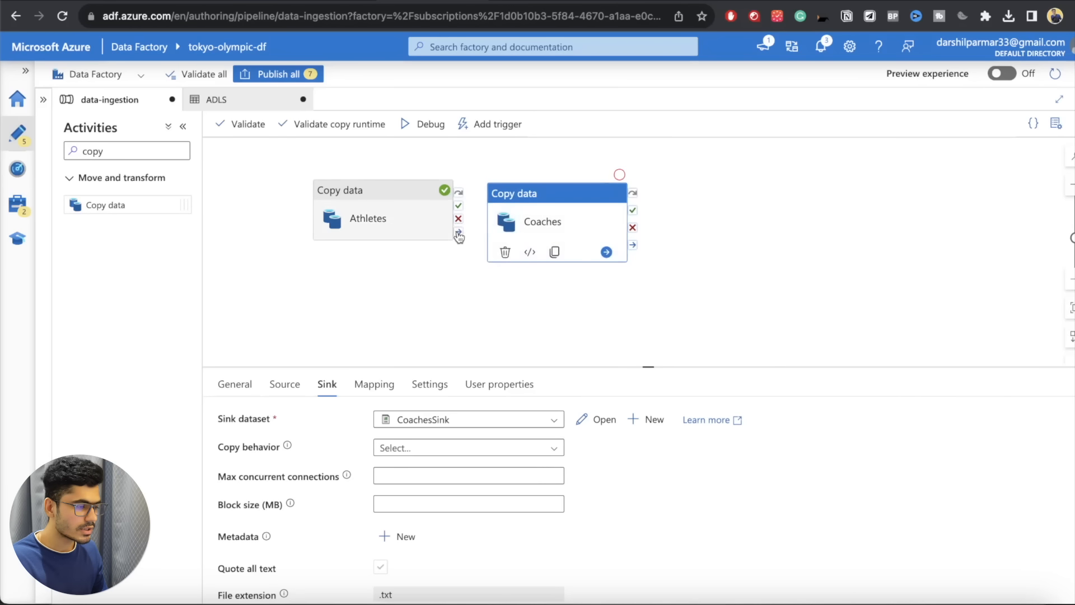
left_click_drag(469, 237, 492, 246)
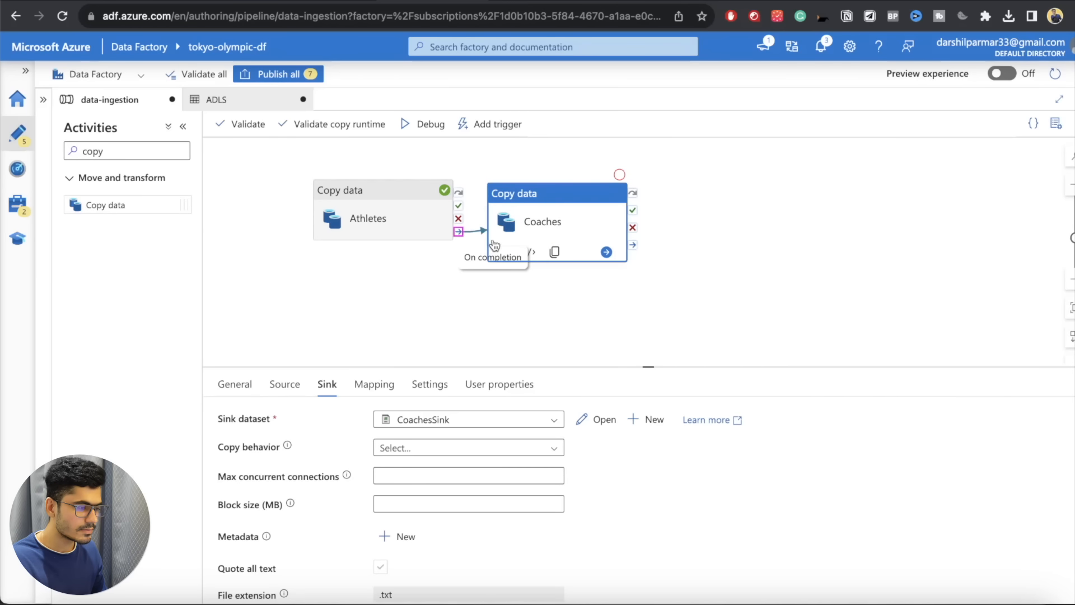
left_click(488, 242)
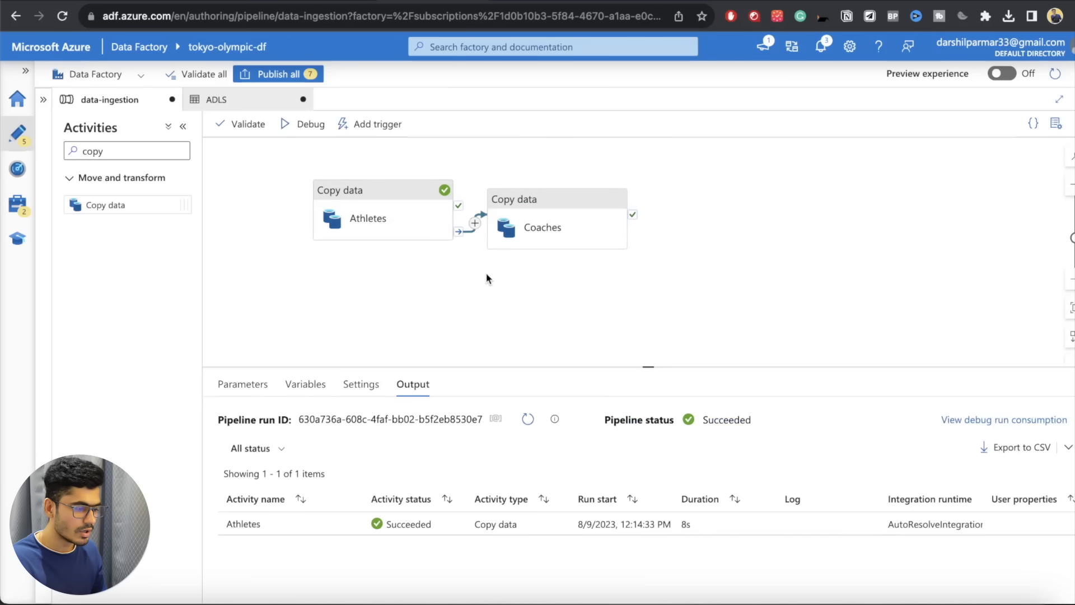
- Validate the data-ingestion pipeline and start a debug run
left_click(235, 126)
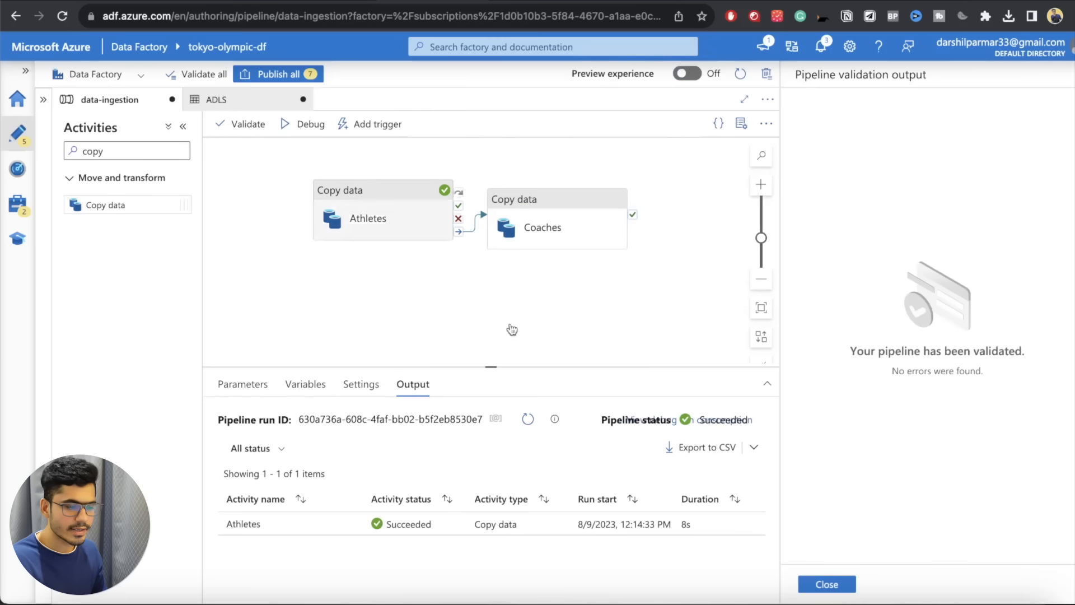
left_click(823, 584)
left_click(297, 126)
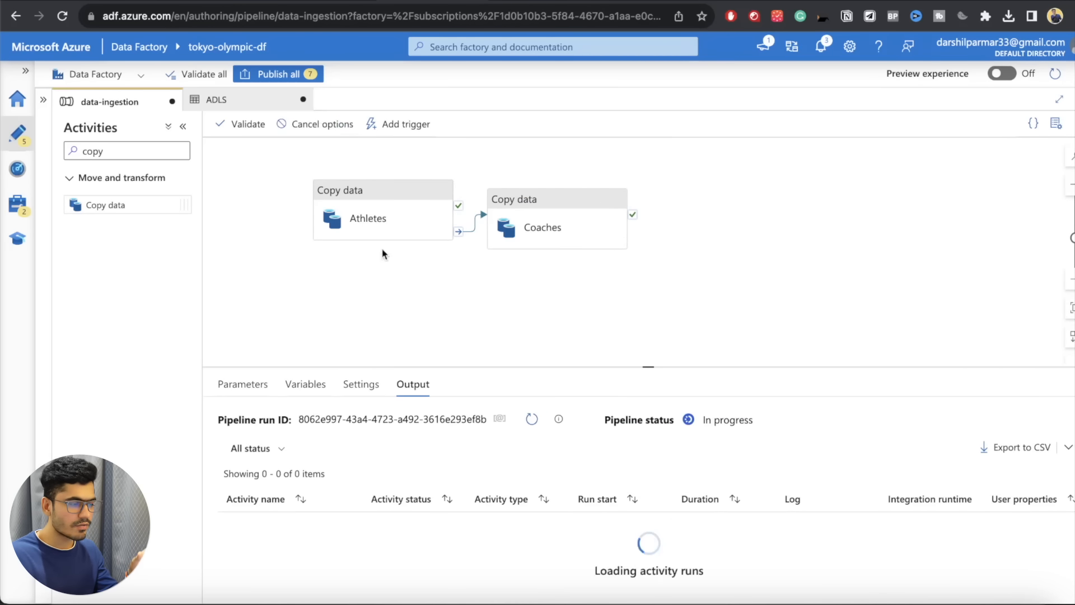
- Review the sink settings of the Athletes and Coaches activities and the general settings of Coaches
left_click(383, 221)
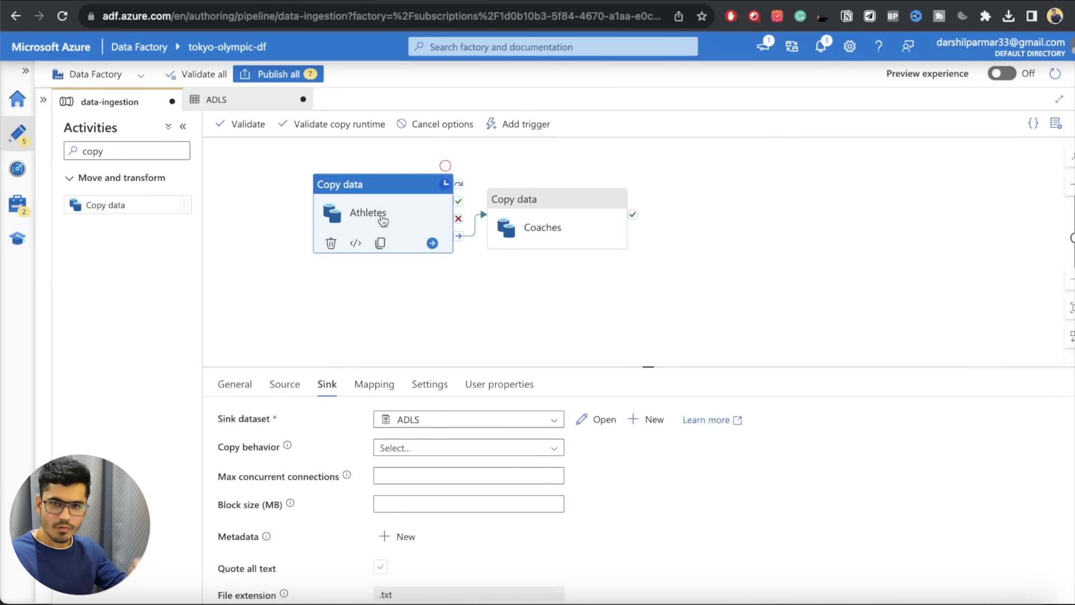
left_click(546, 230)
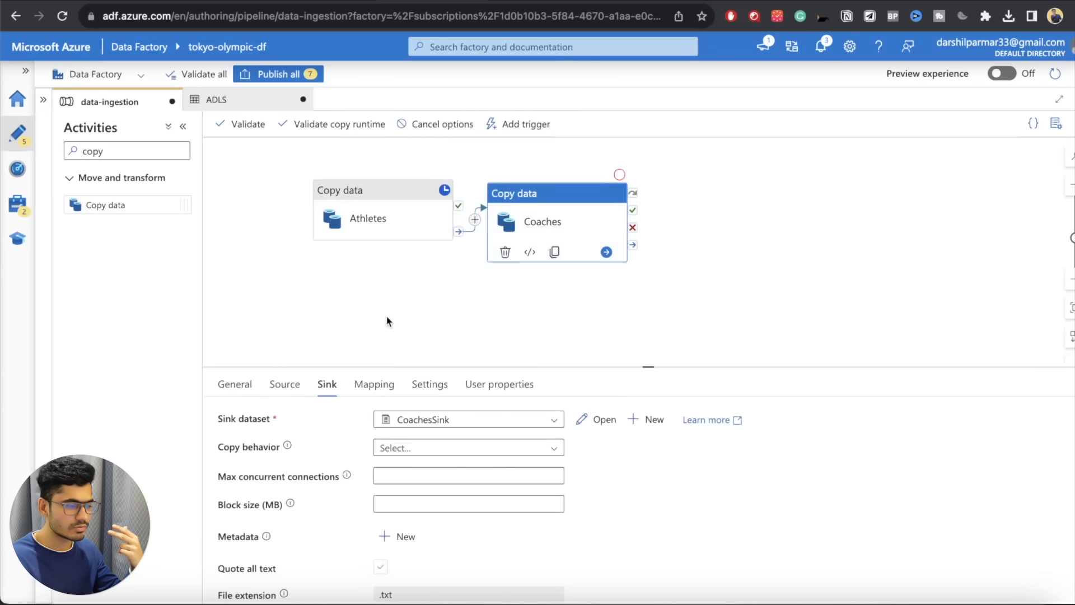
left_click(233, 385)
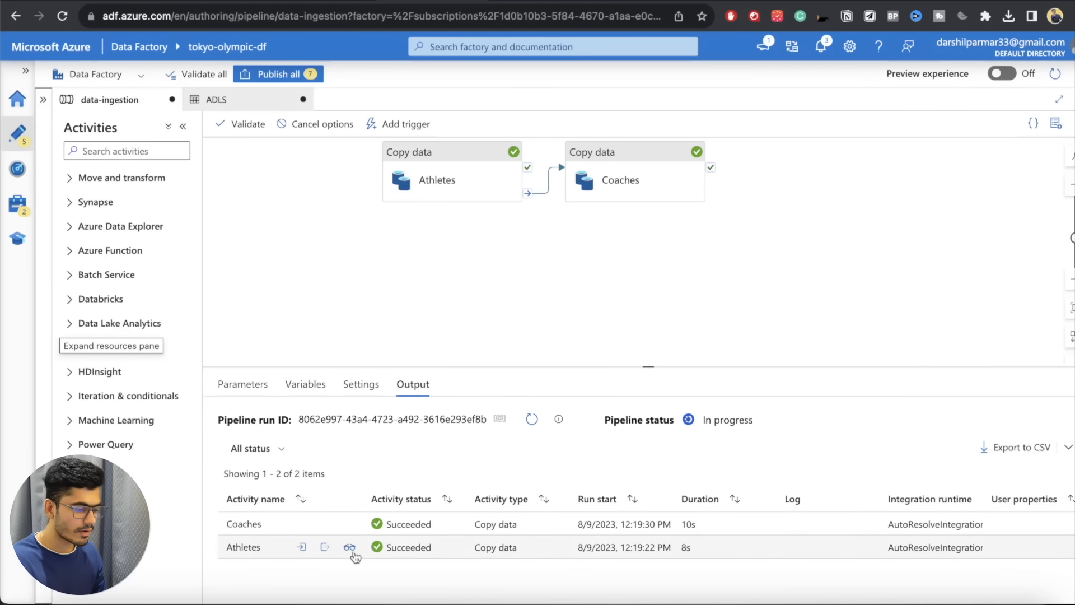
- Refresh the raw-data folder in the storage container and delete the misnamed file coaches,csv
left_click(215, 2)
left_click(365, 141)
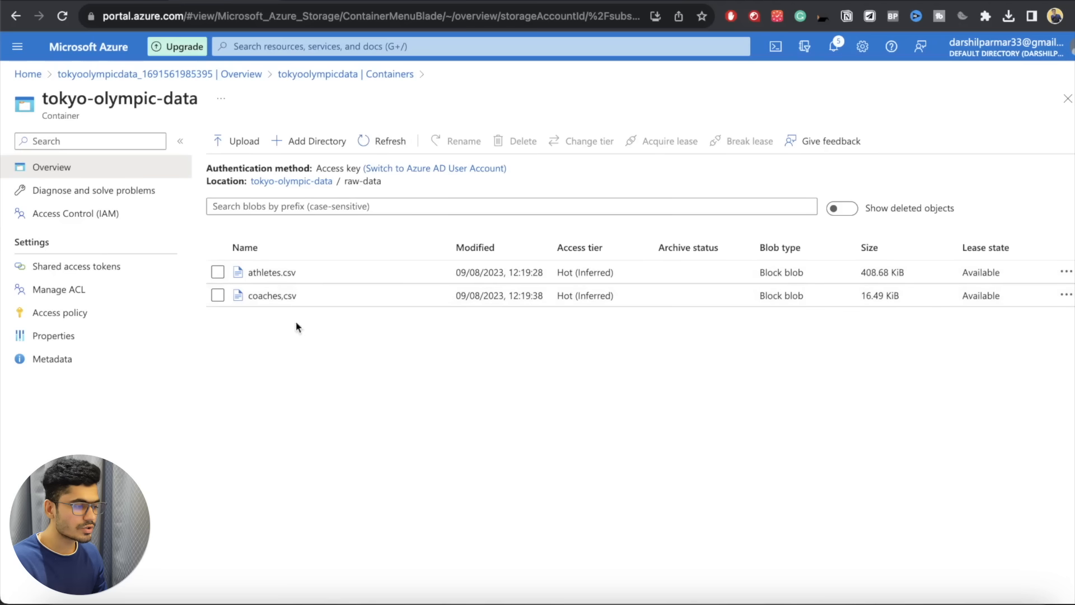
left_click(218, 295)
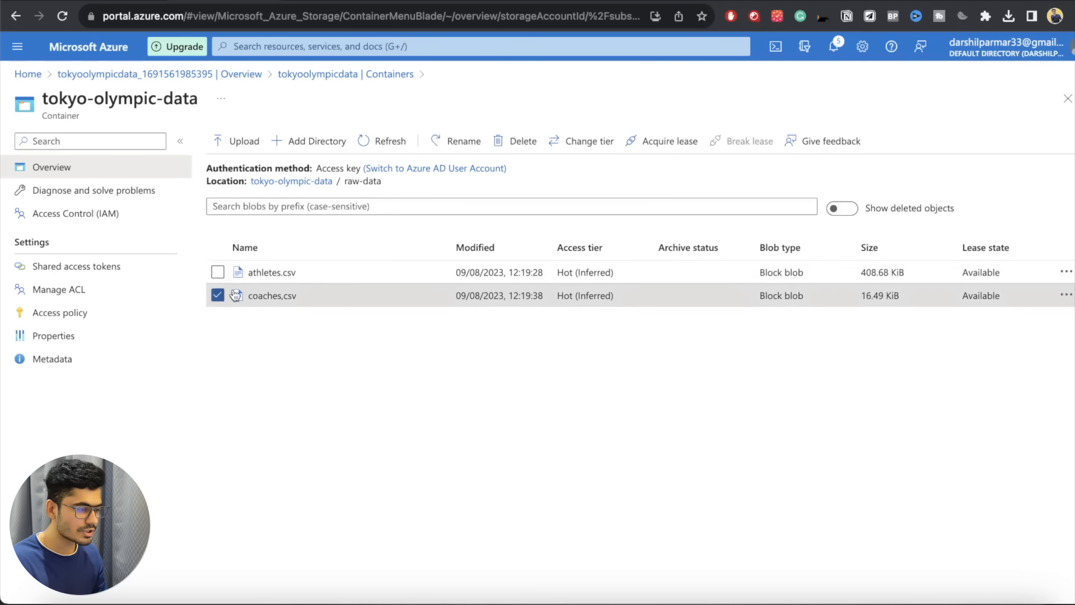
left_click(511, 141)
left_click(230, 242)
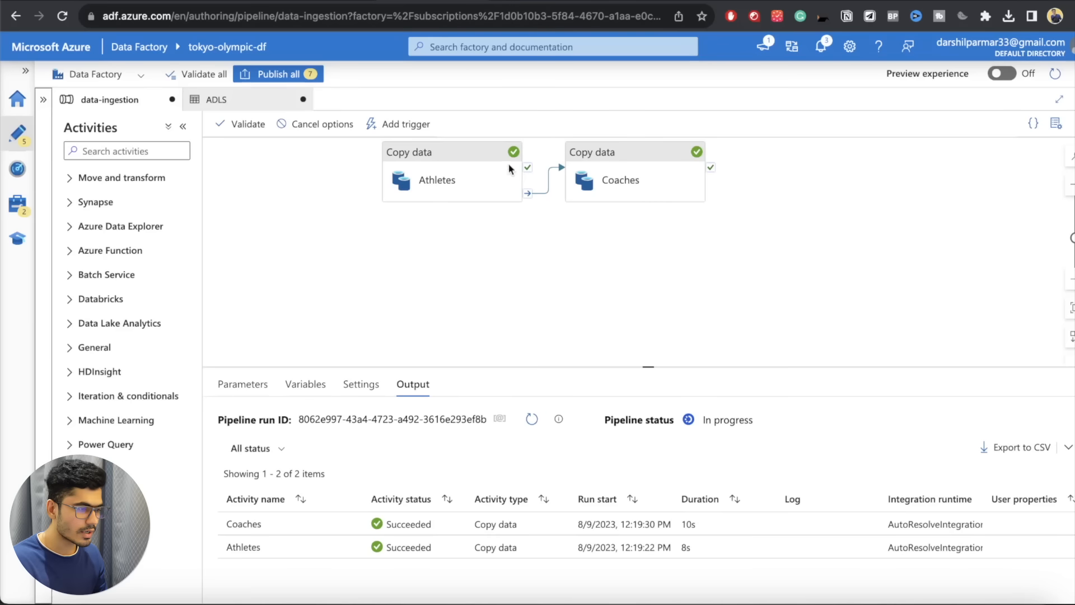
- Open the Coaches activity's sink dataset and correct its file name to coaches.csv in the raw-data path
left_click(620, 174)
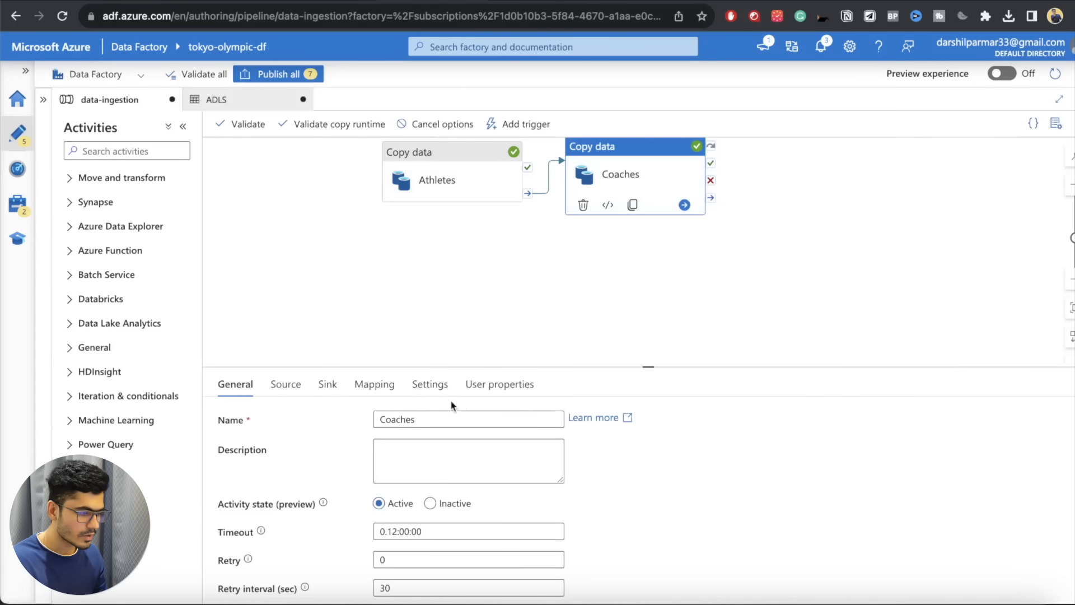
left_click(327, 384)
left_click(485, 426)
left_click(444, 535)
left_click(603, 421)
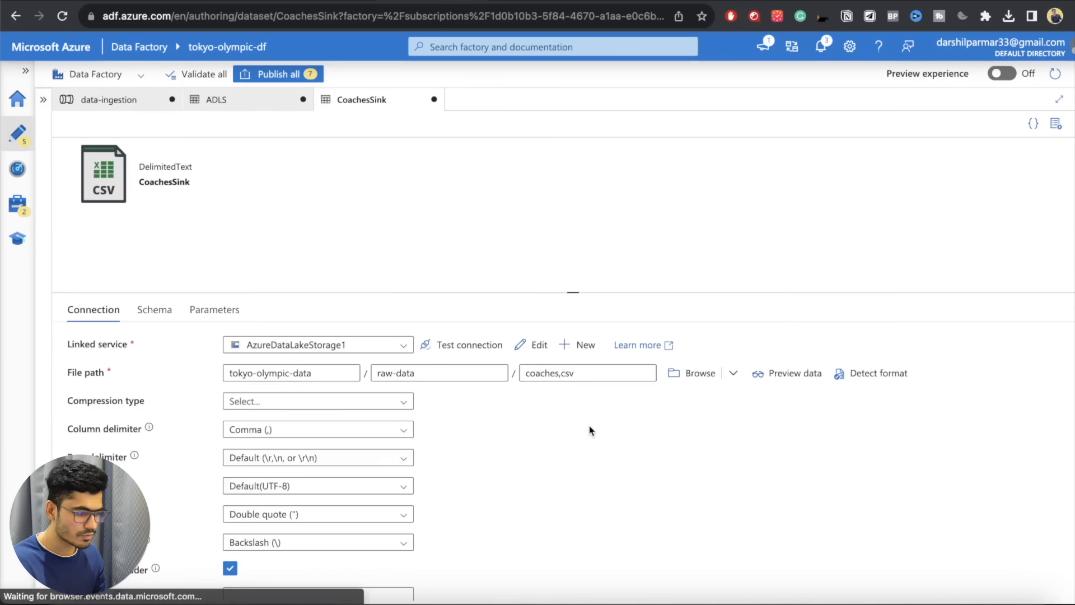
left_click(561, 373)
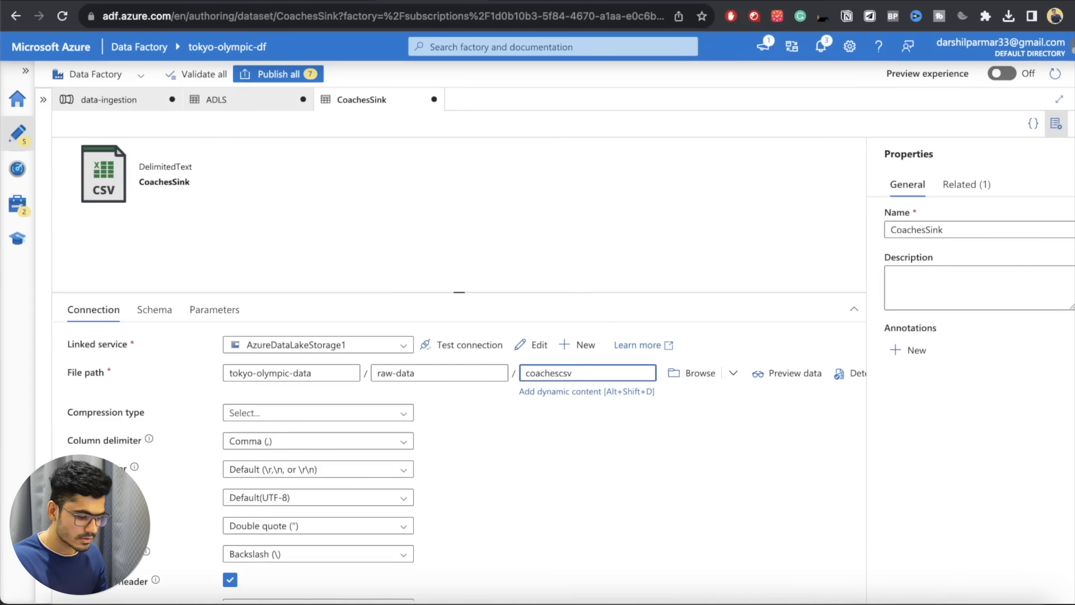
left_click(584, 496)
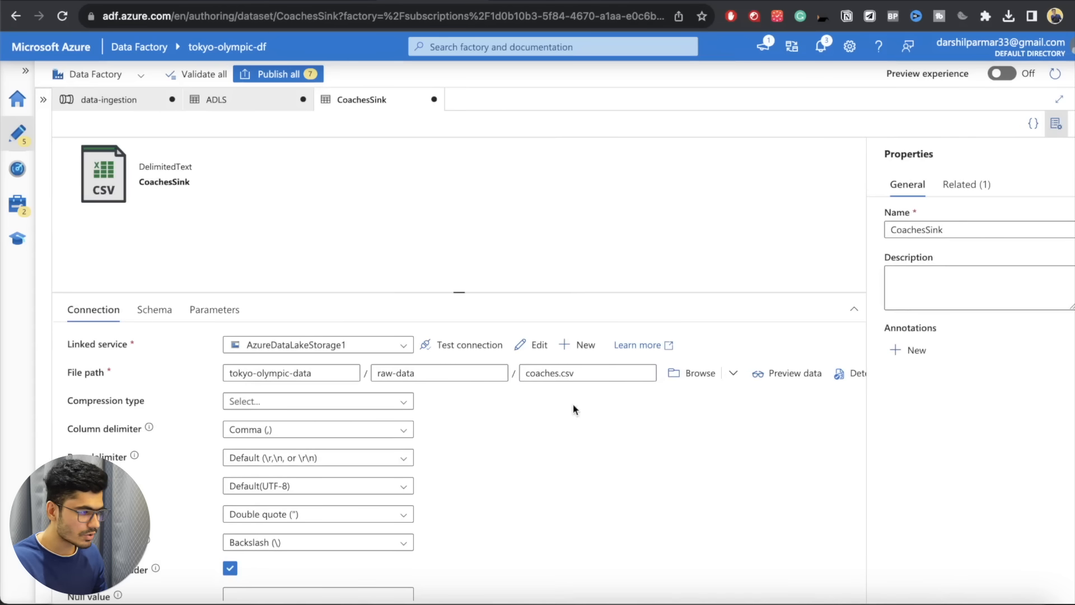
- Return to the data-ingestion pipeline and add a third Copy data activity beyond Coaches
left_click(253, 101)
left_click(134, 99)
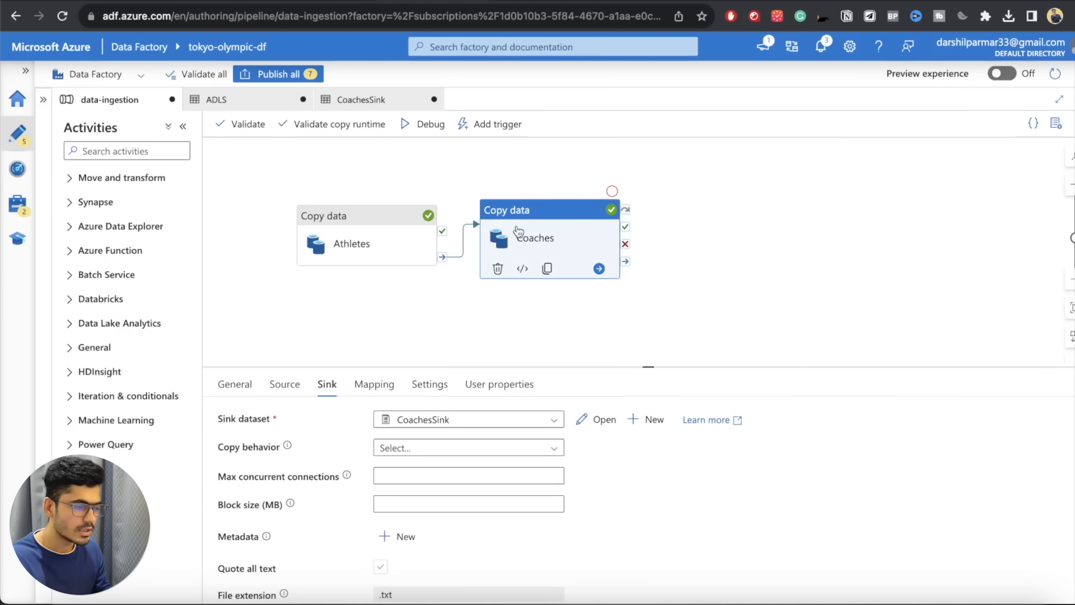
left_click(128, 149)
left_click(132, 178)
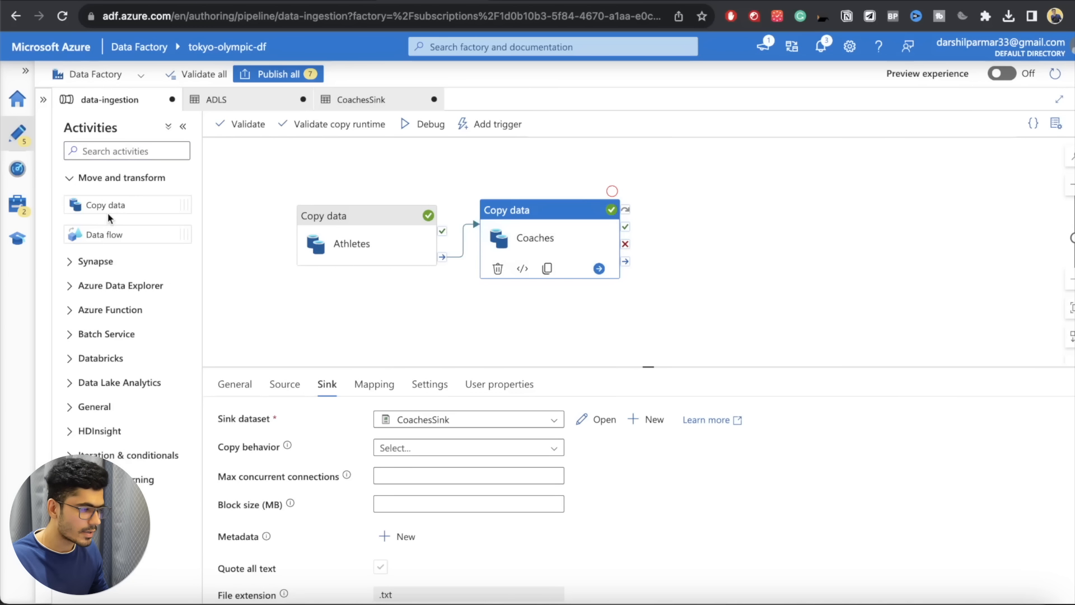
left_click_drag(108, 218, 698, 256)
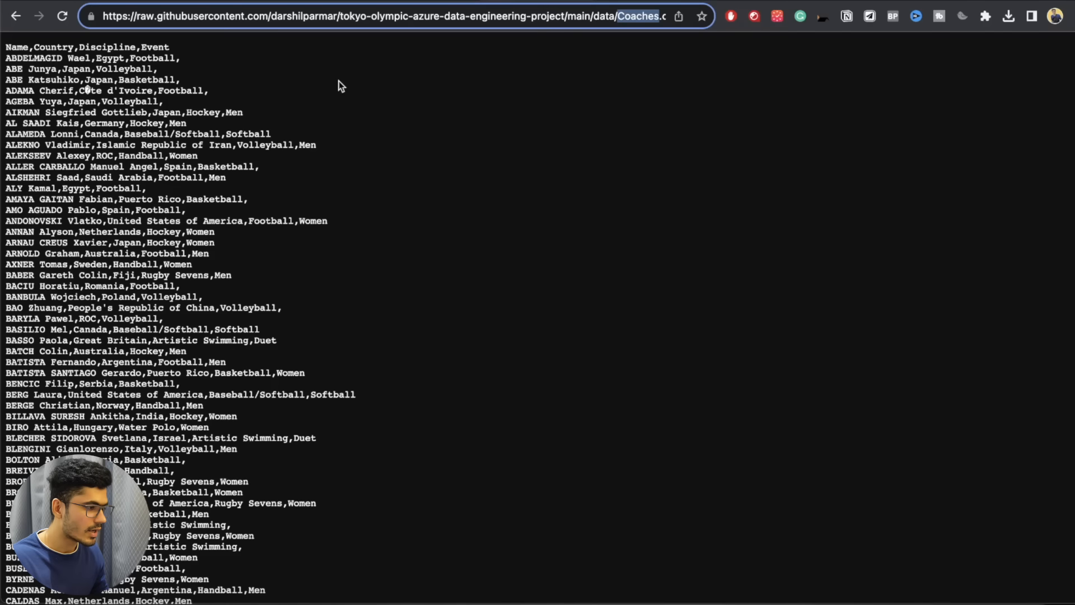
- Open EntriesGender.csv in the GitHub data folder and name the new copy activity EntriesGender after it
scroll(341, 87, "left", 5)
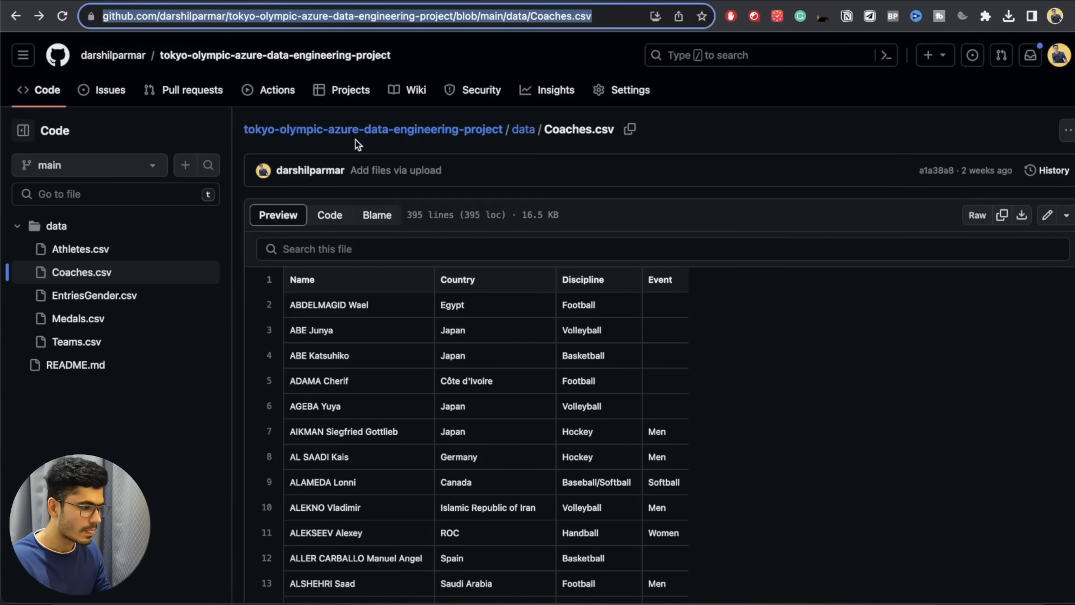
left_click(522, 132)
left_click(328, 330)
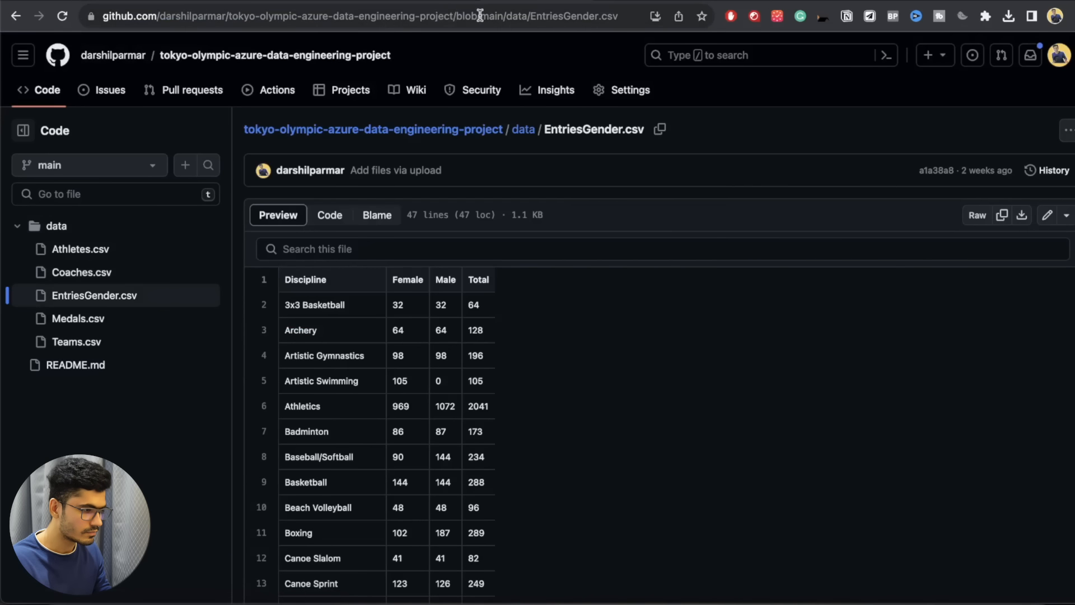
double_click(544, 11)
key("super+c")
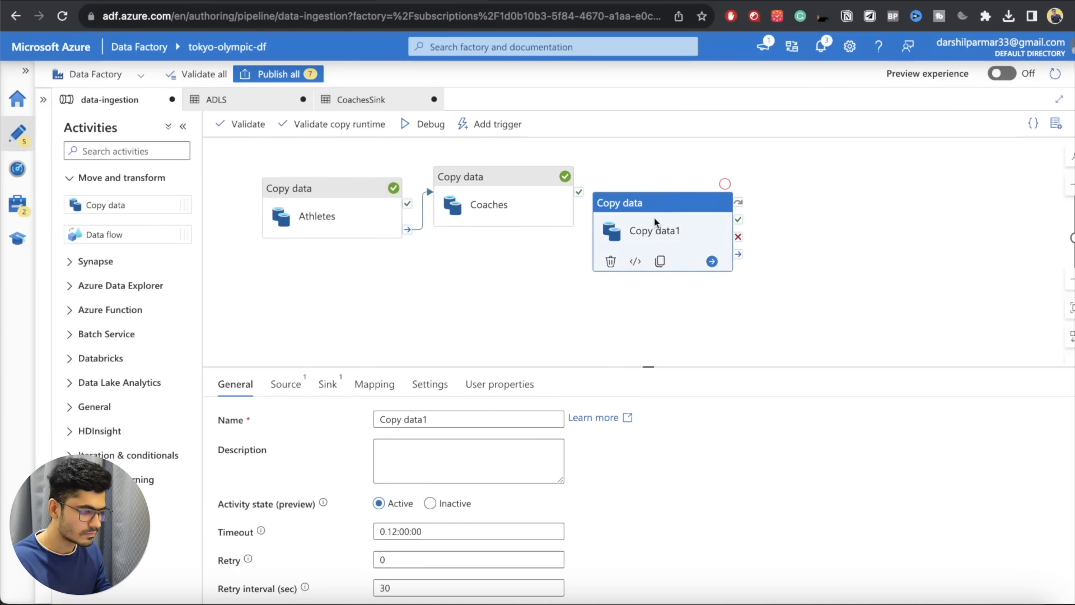
triple_click(440, 424)
key("super+v")
key("Tab")
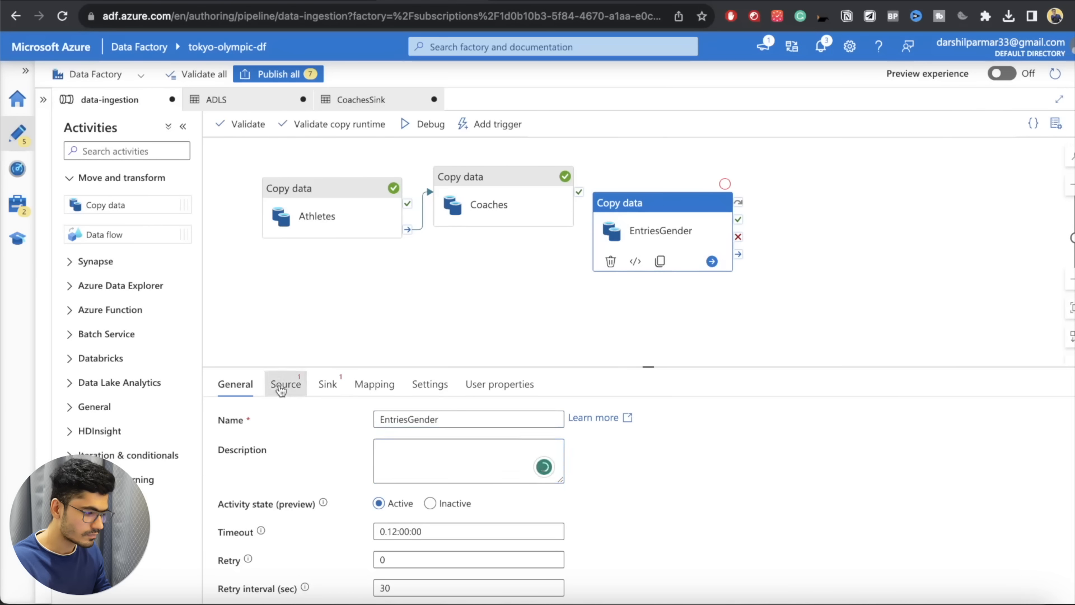
- Start a new source dataset for EntriesGender using the HTTP data store and the DelimitedText format
left_click(285, 383)
left_click(425, 419)
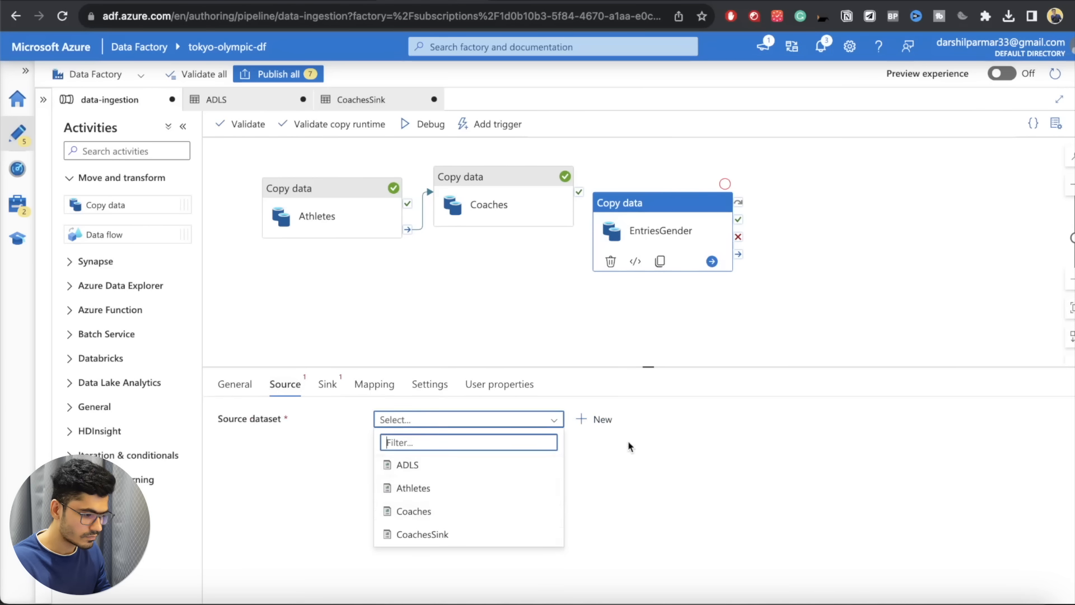
left_click(600, 419)
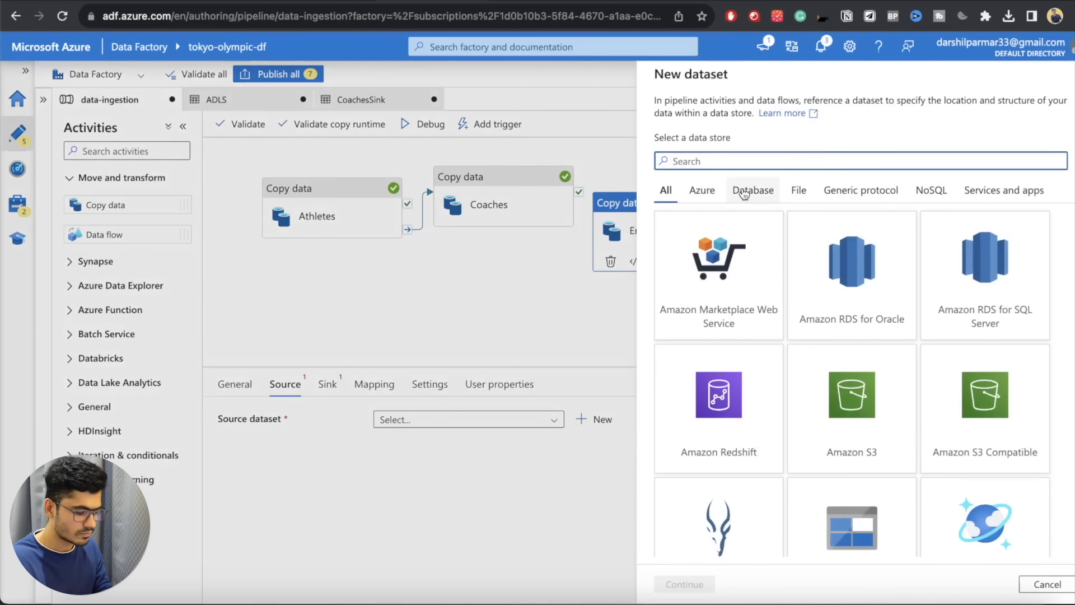
type("HTT")
left_click(699, 268)
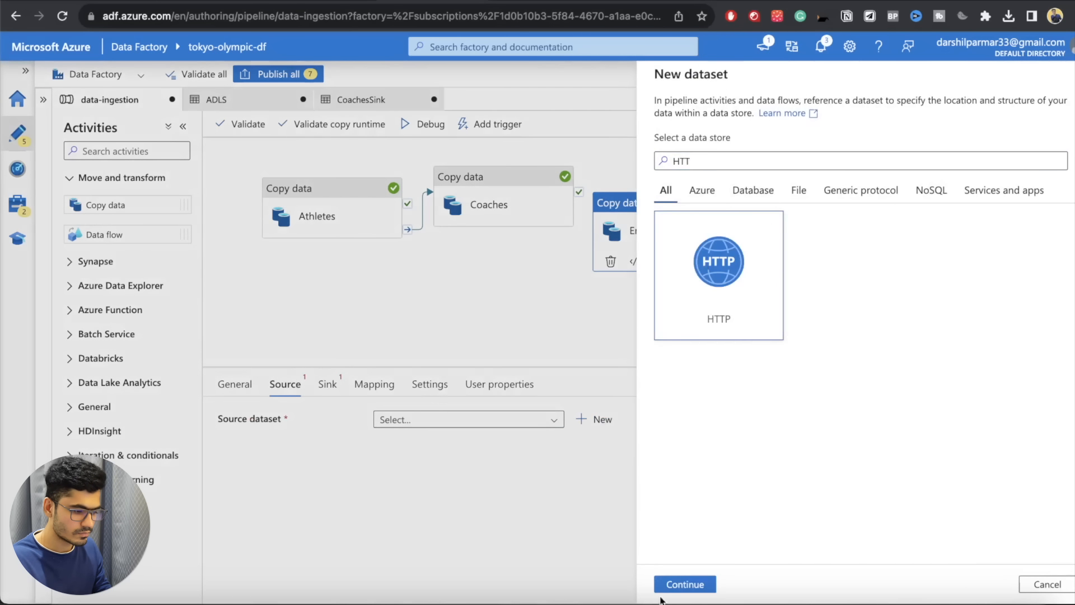
left_click(671, 585)
left_click(940, 209)
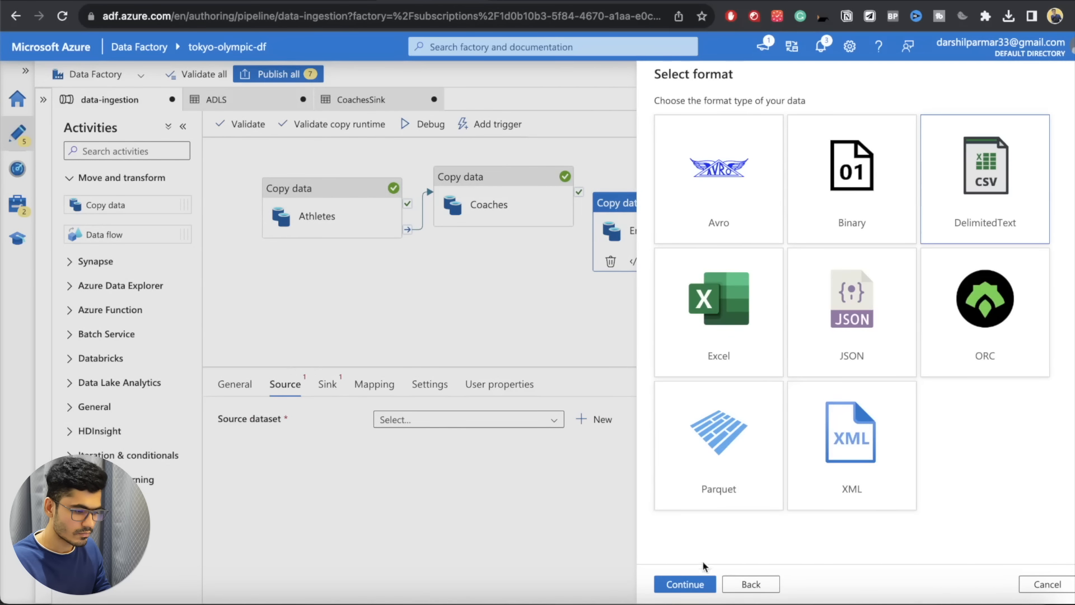
left_click(694, 583)
- Name the source dataset EntriesGender and begin a new HTTP linked service for it named EntriesGenderHTTP
double_click(692, 118)
type("EntriesGender")
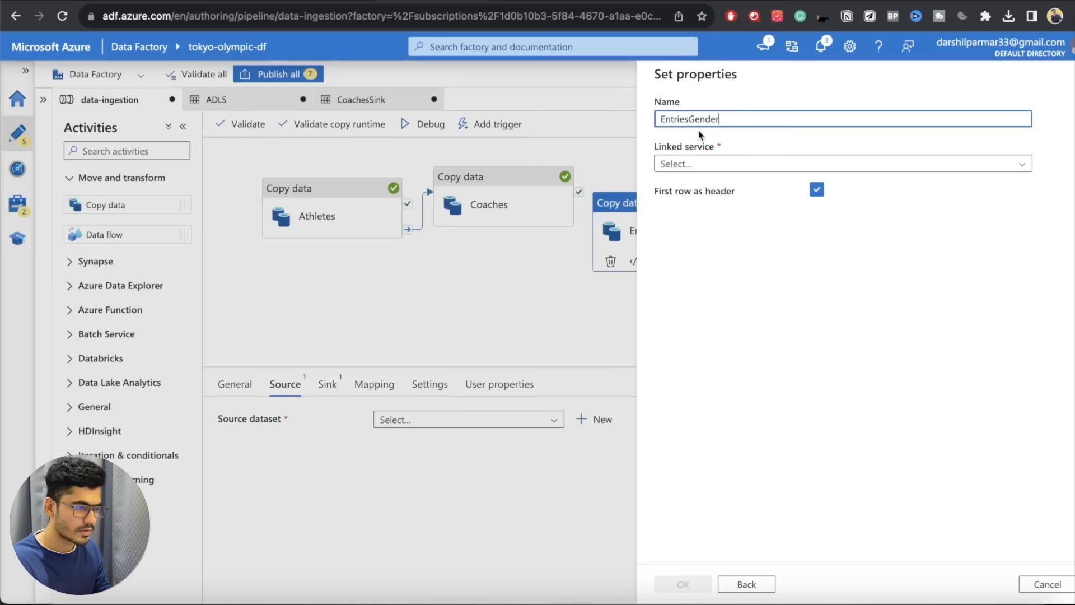
left_click(714, 164)
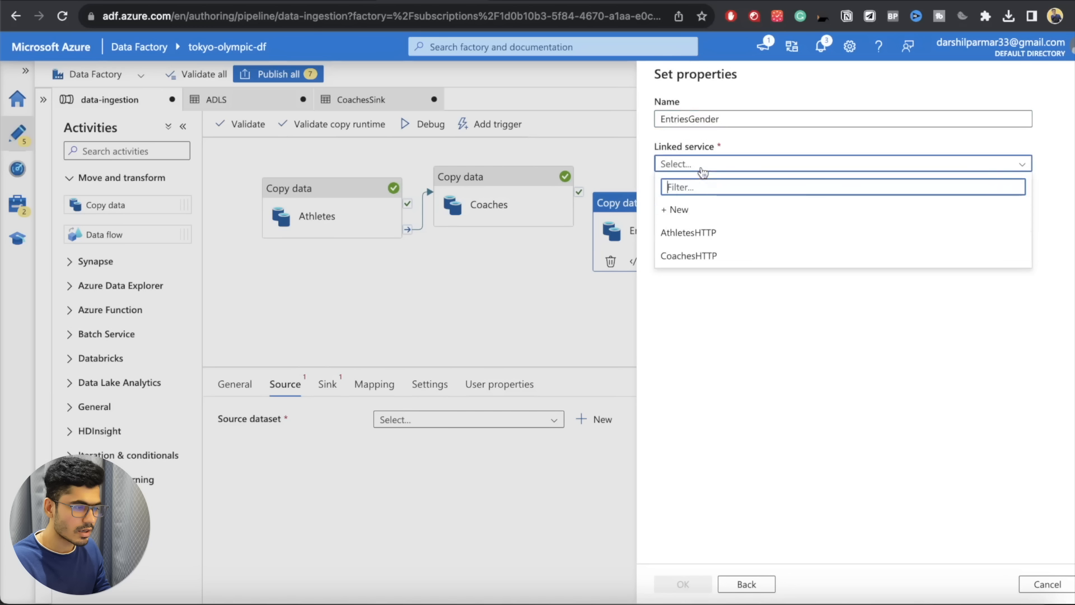
left_click(702, 214)
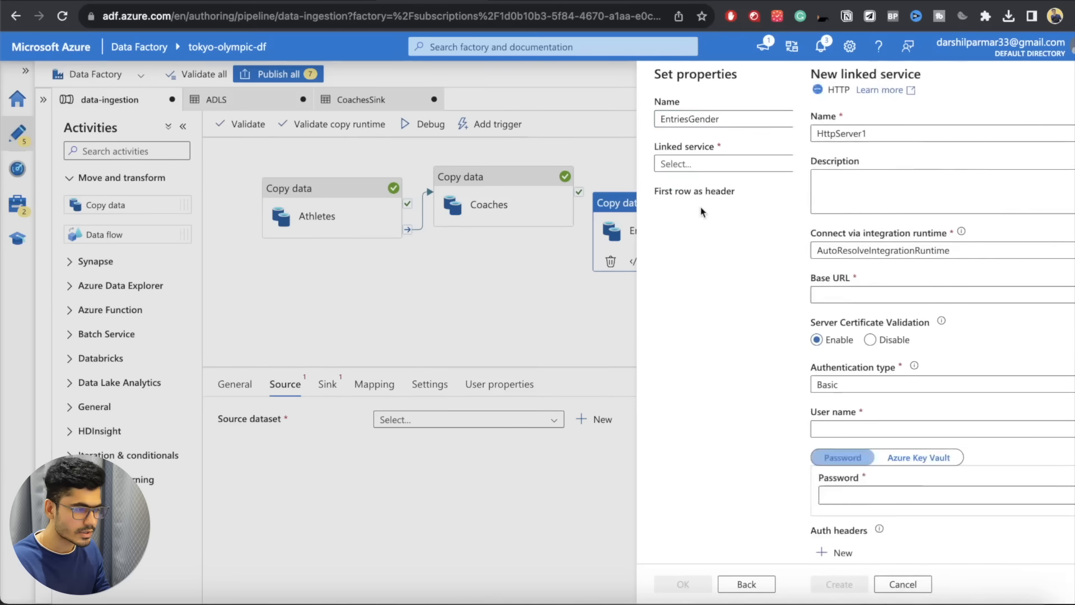
double_click(711, 133)
key("ctrl+v")
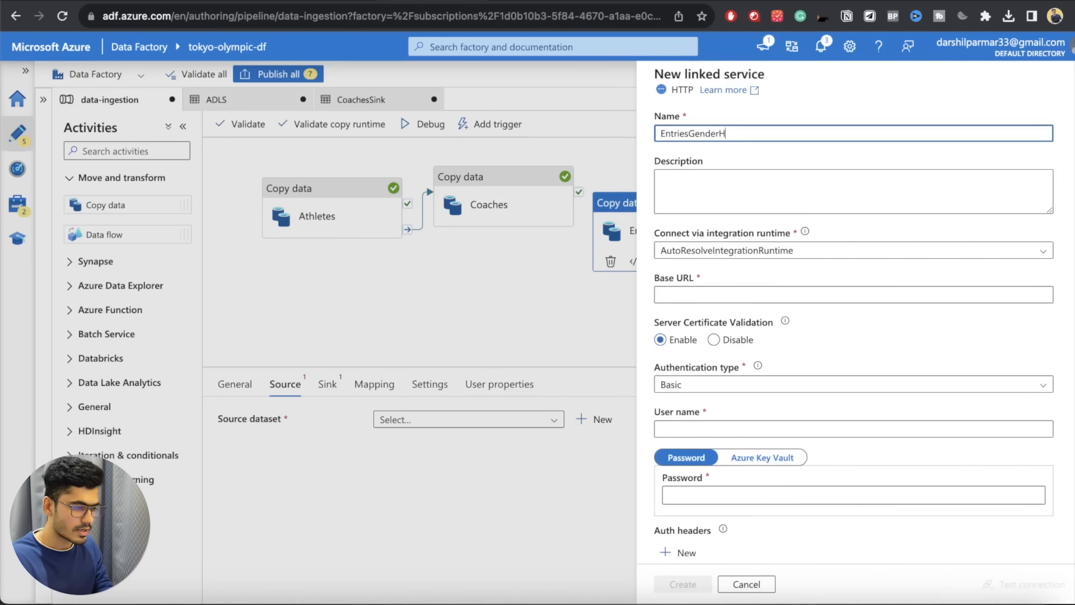
- Create the linked service with the raw GitHub address of EntriesGender.csv as base URL and Anonymous authentication
left_click(675, 296)
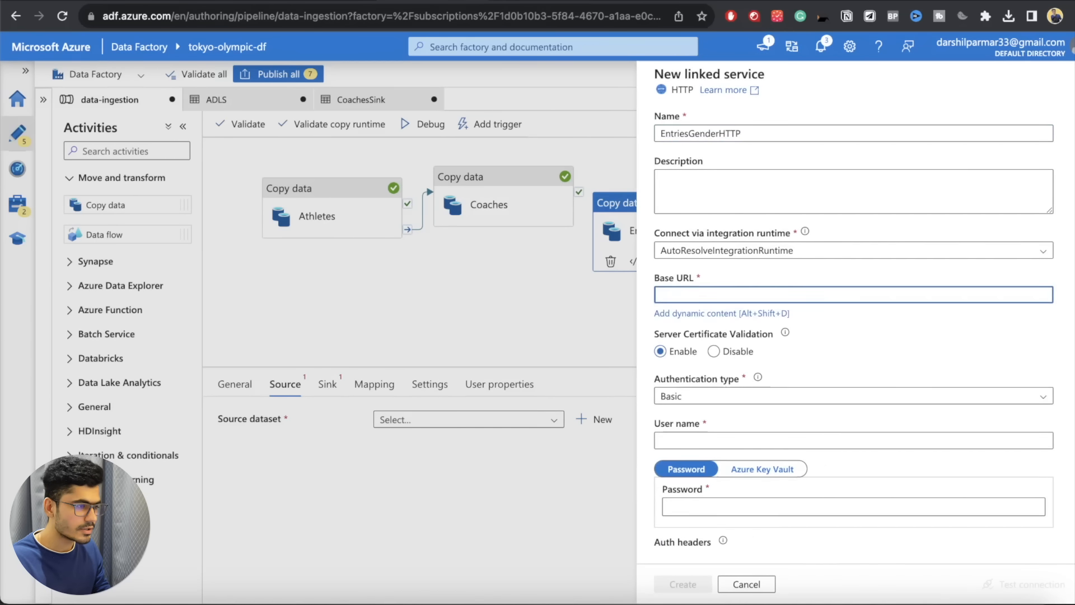
left_click(515, 1)
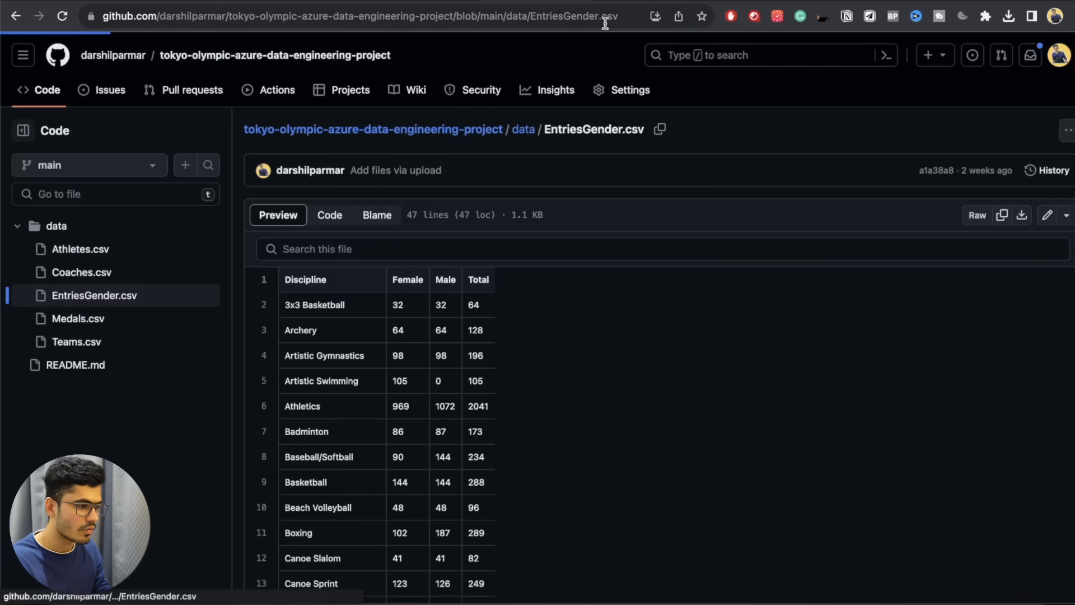
left_click(575, 19)
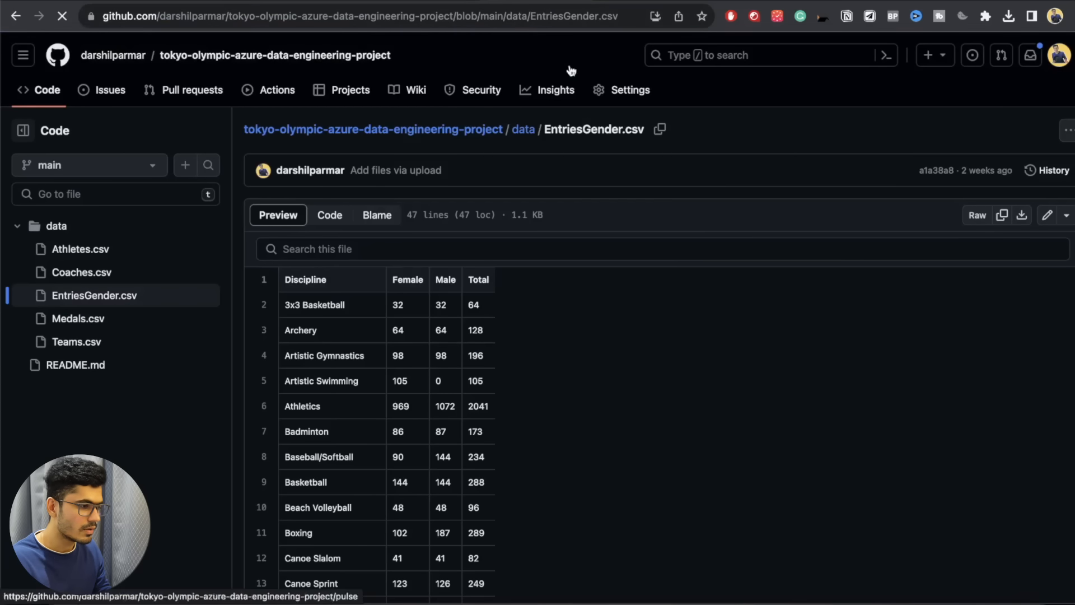
left_click(976, 214)
left_click(616, 1)
type("https://raw.githubusercontent.com/darshilparmar/tokyo-olympic-azure-data-engineering-project/main/data/EntriesGender.csv")
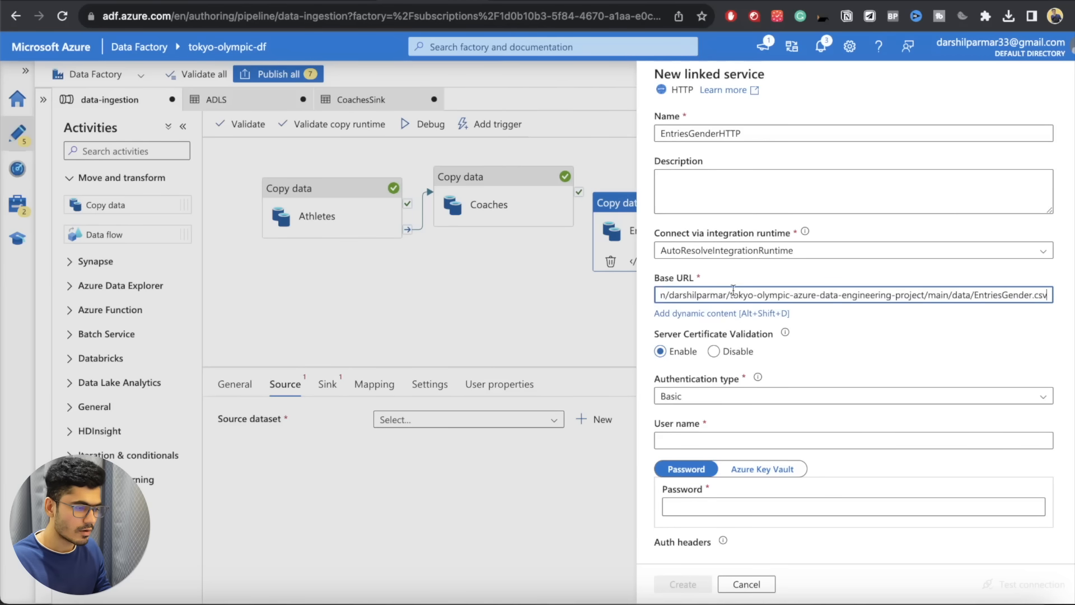
left_click(715, 412)
left_click(695, 444)
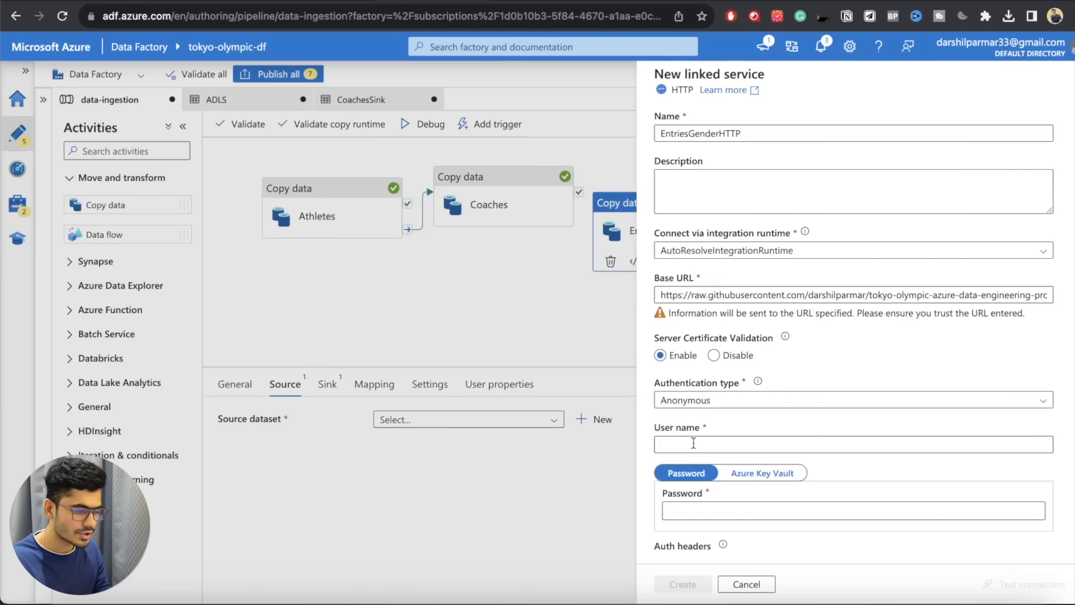
left_click(694, 584)
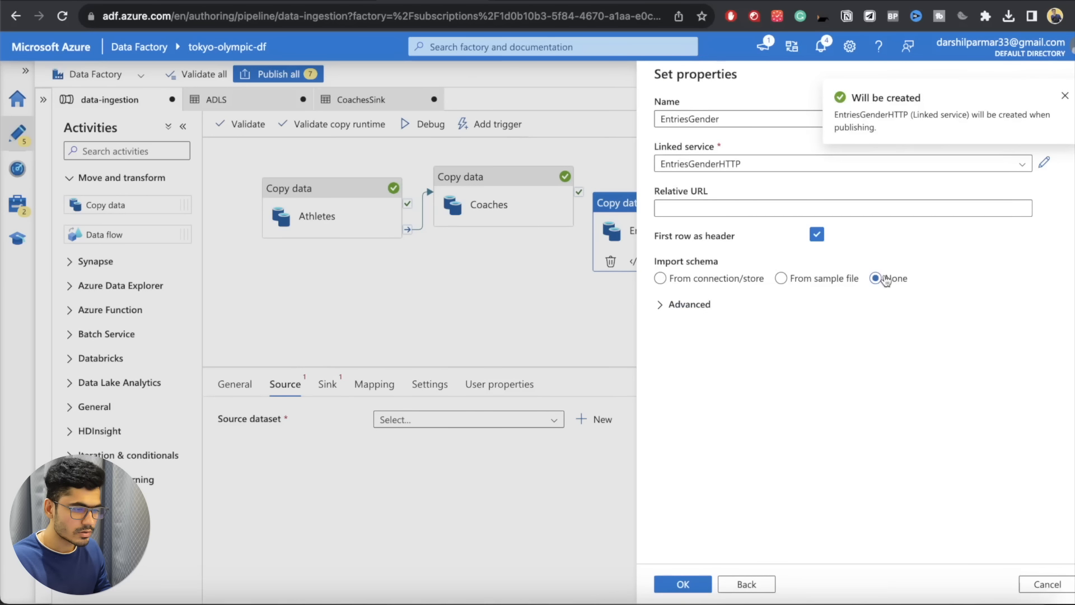
- Save the EntriesGender source dataset with no schema import and preview its data
left_click(681, 582)
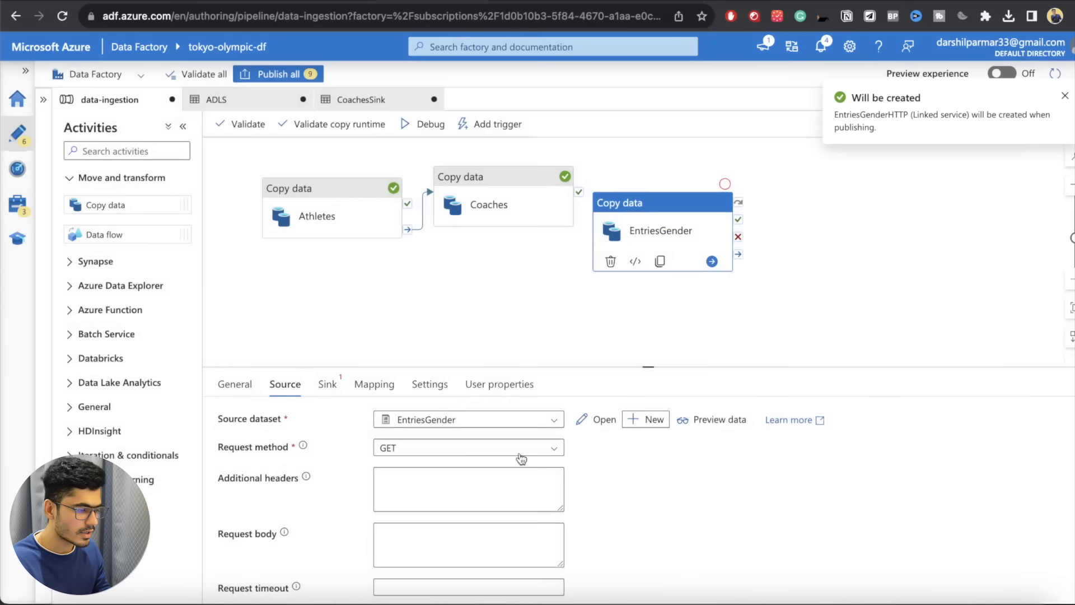
left_click(725, 420)
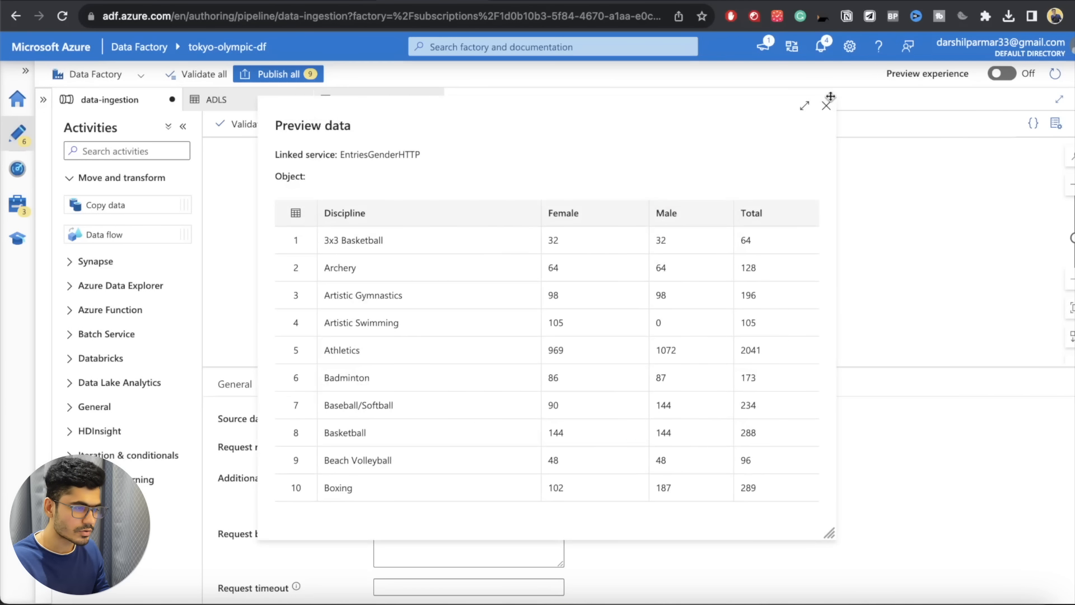
left_click(827, 107)
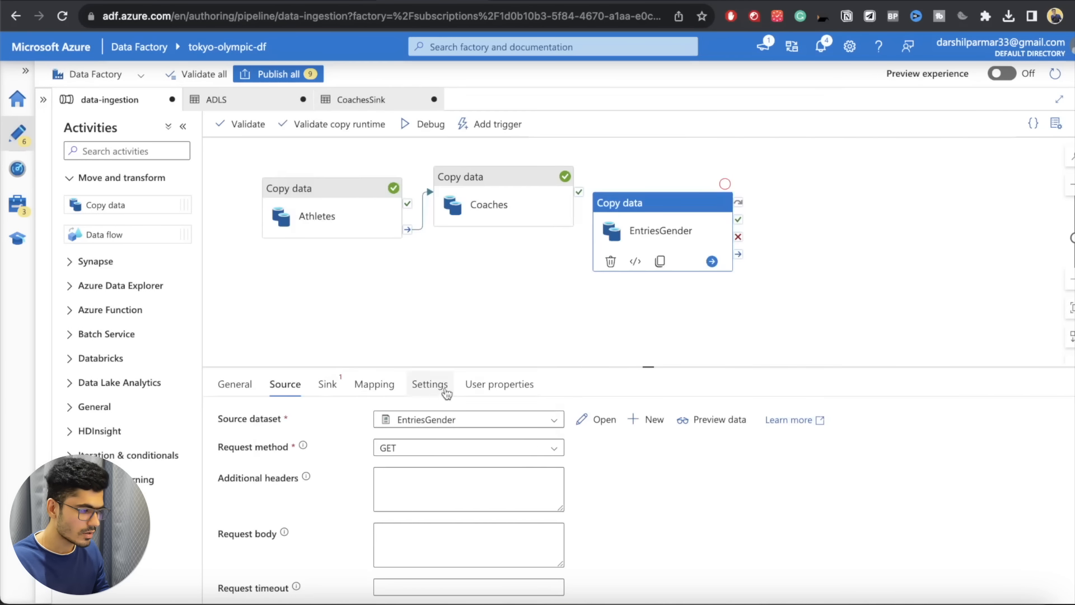
- Start a new sink dataset for EntriesGender on Azure Data Lake Storage Gen2 in DelimitedText format
left_click(329, 384)
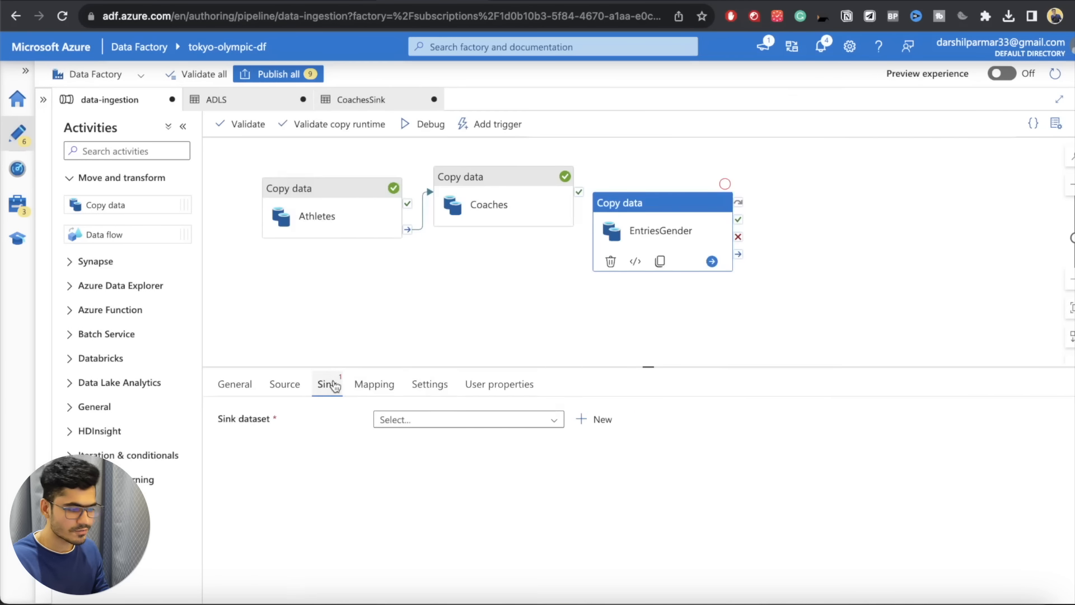
left_click(428, 425)
left_click(316, 455)
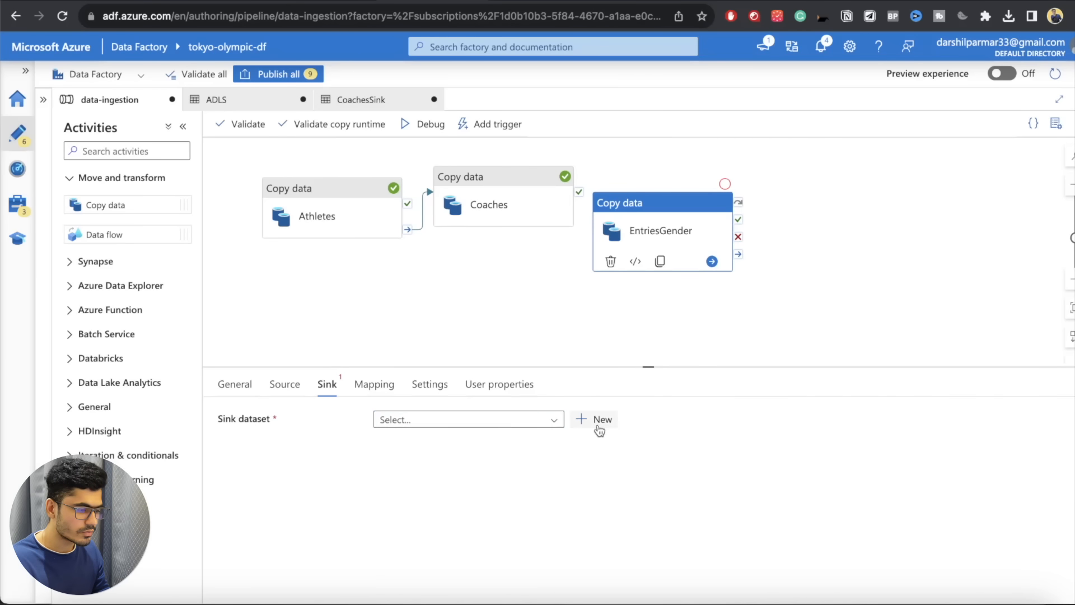
left_click(594, 427)
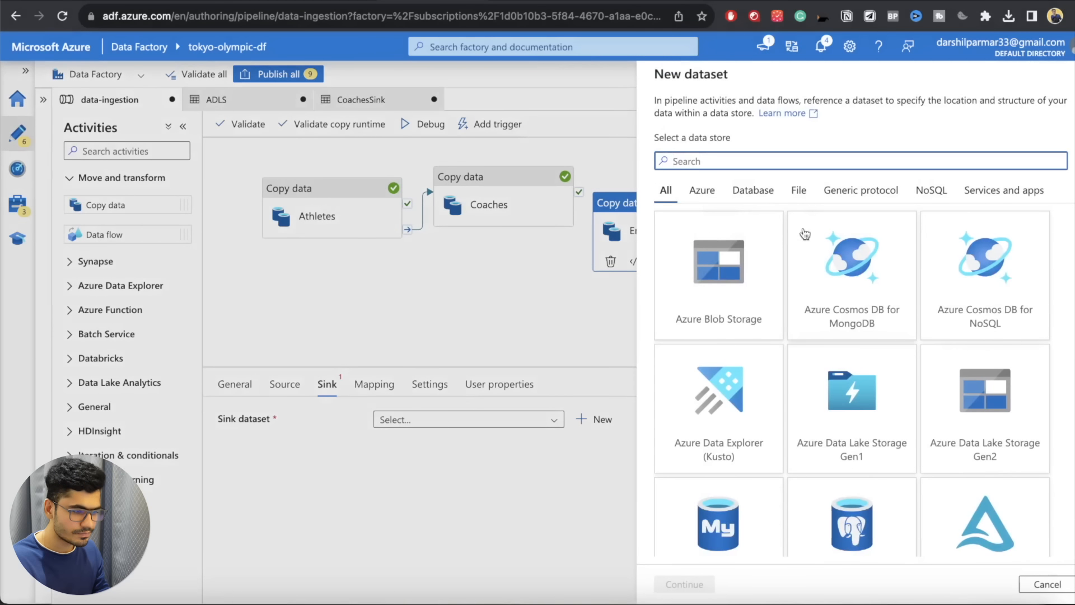
left_click(997, 395)
left_click(685, 584)
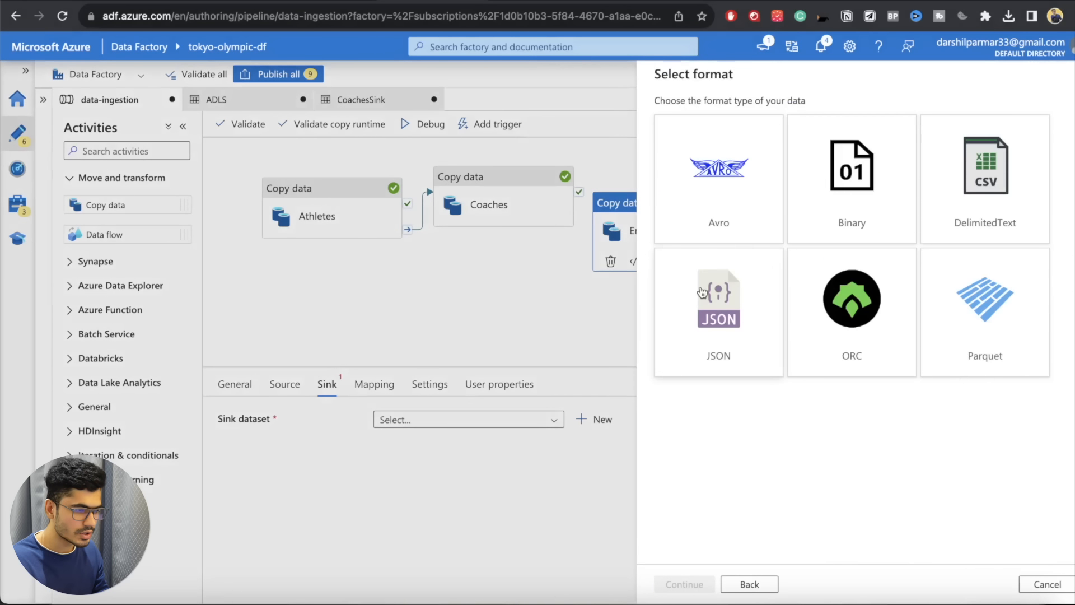
left_click(964, 193)
left_click(684, 583)
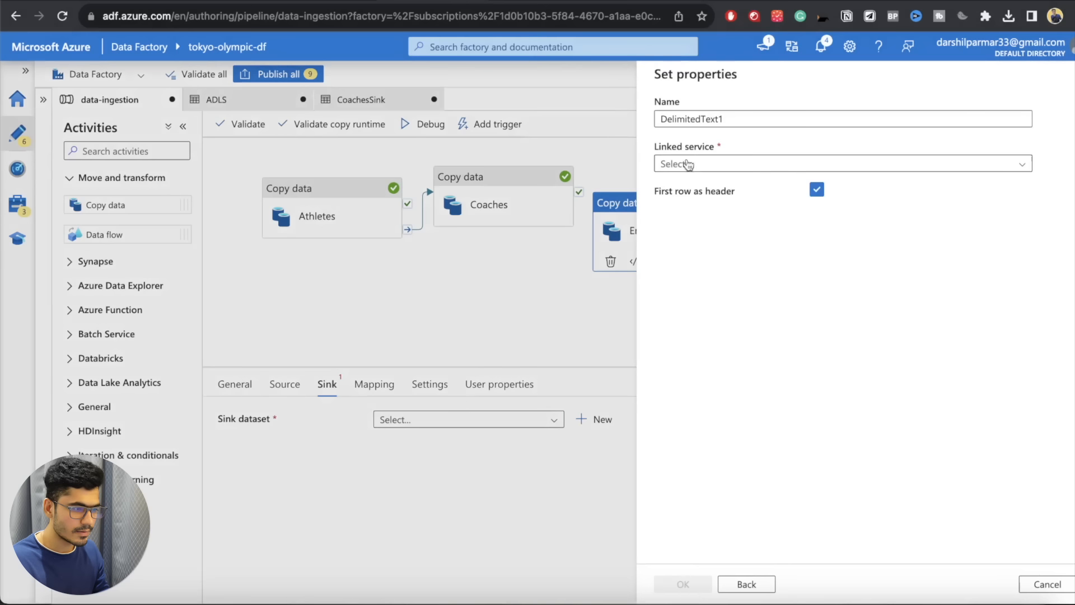
- Name the new sink dataset EntriesGenderSink, reusing the file name from the raw GitHub address
double_click(690, 119)
type("https://raw.githubusercontent.com/darshilparmar/tokyo-olympic-azure-data-engineering-project/main/data/EntriesGender.csv")
key("ctrl+a")
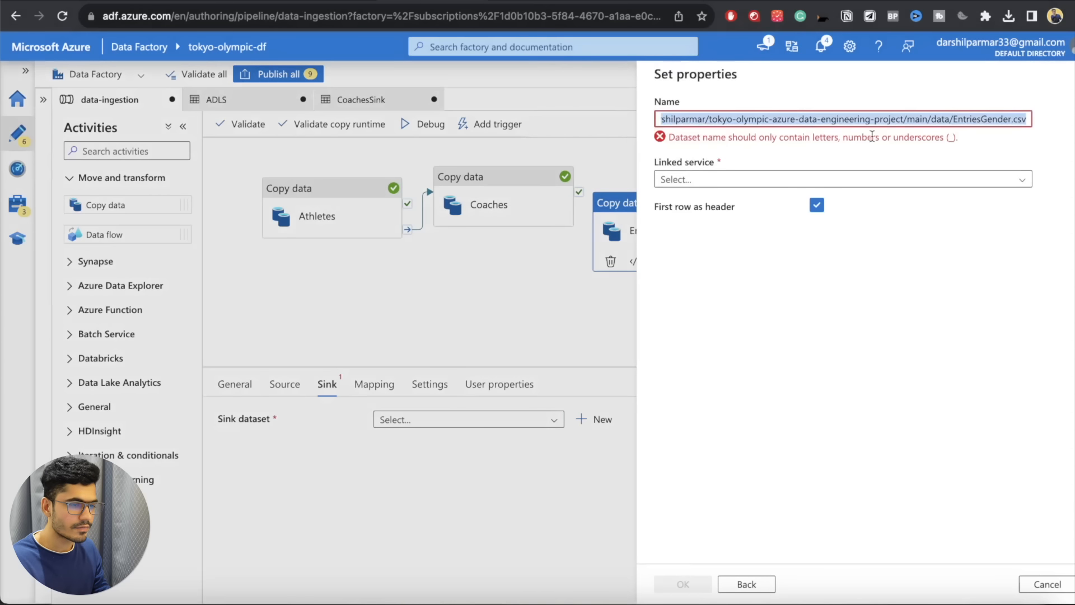
key("ctrl+Tab")
left_click(600, 20)
double_click(600, 20)
key("ctrl+c")
key("ctrl+shift+Tab")
key("ctrl+v")
type("S")
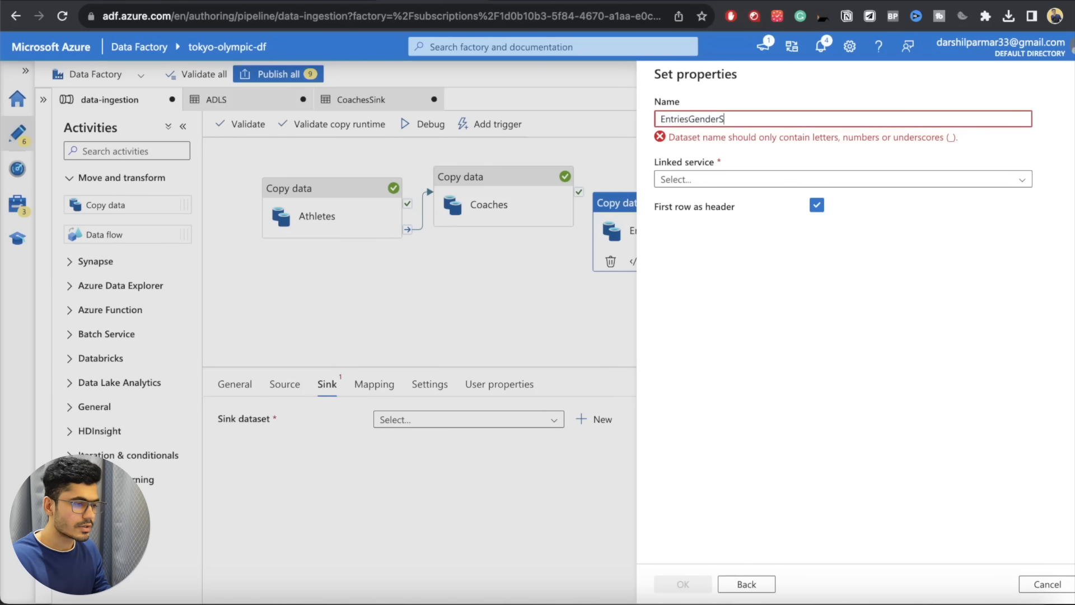
key("BackSpace")
key("BackSpace")
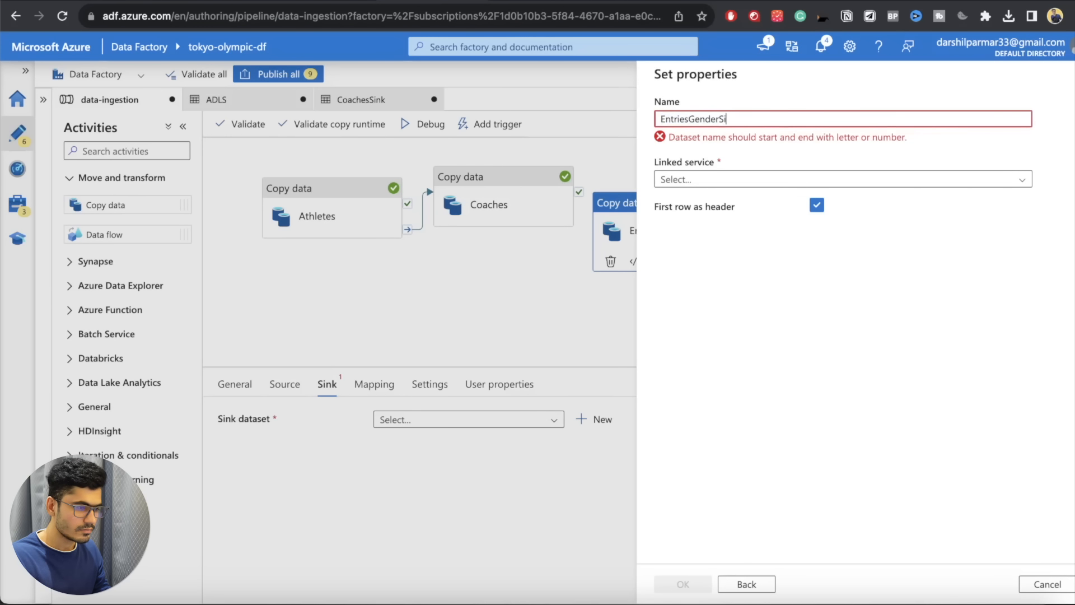
type("nk")
- Link the sink dataset to AzureDataLakeStorage1 and set its folder path to tokyo-olympic-data/raw-data
left_click(718, 166)
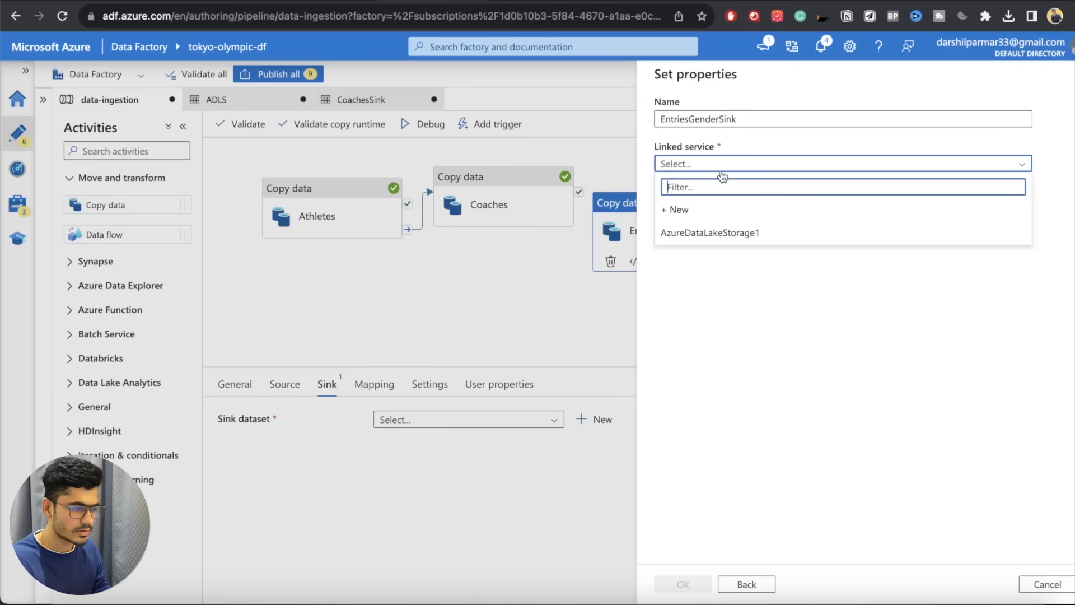
left_click(717, 232)
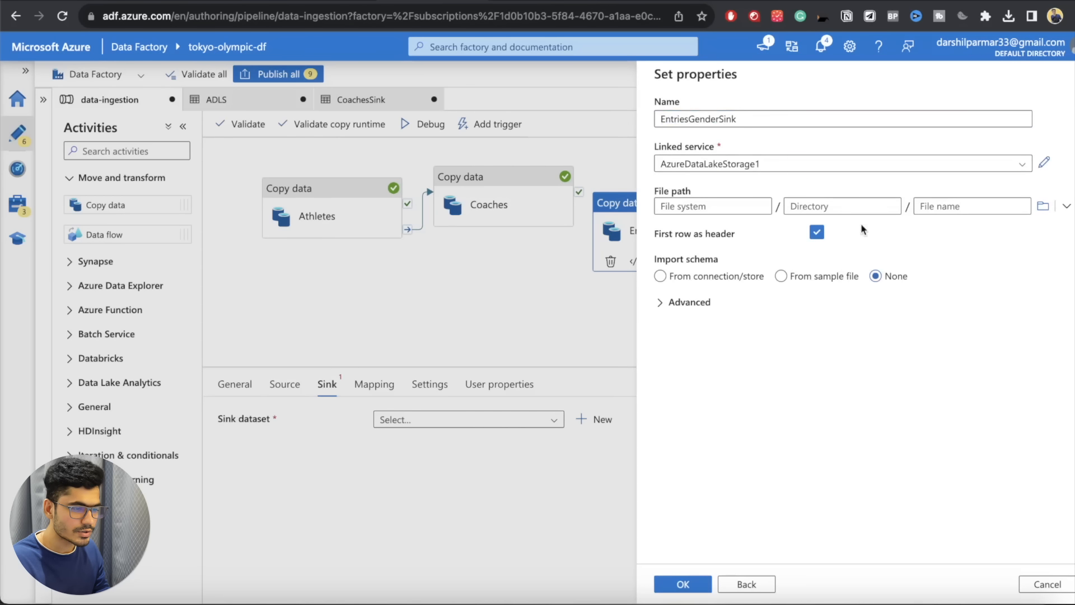
left_click(1043, 206)
left_click(728, 153)
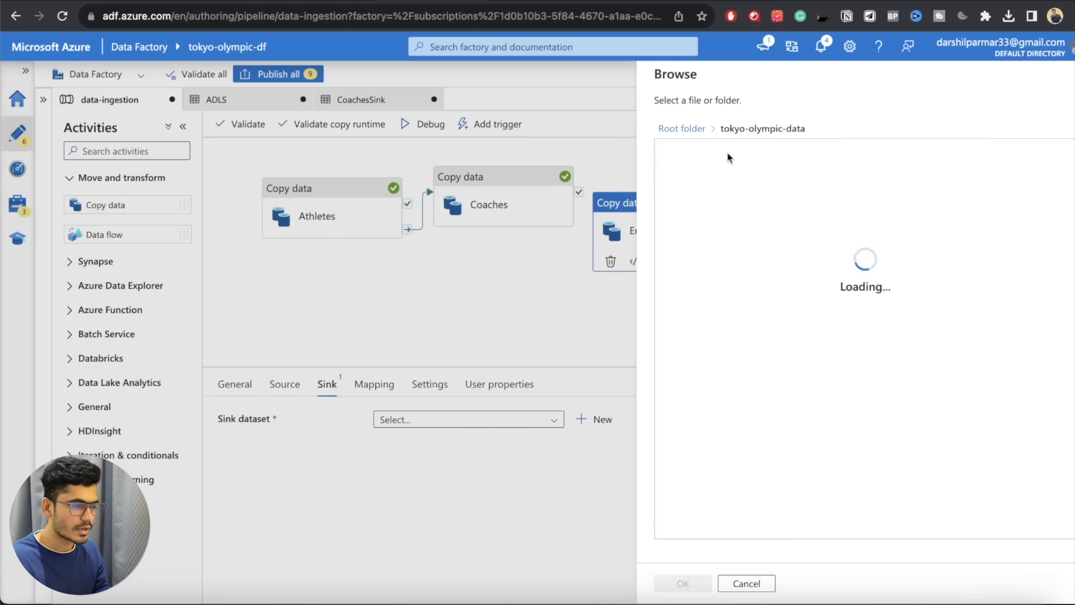
left_click(703, 159)
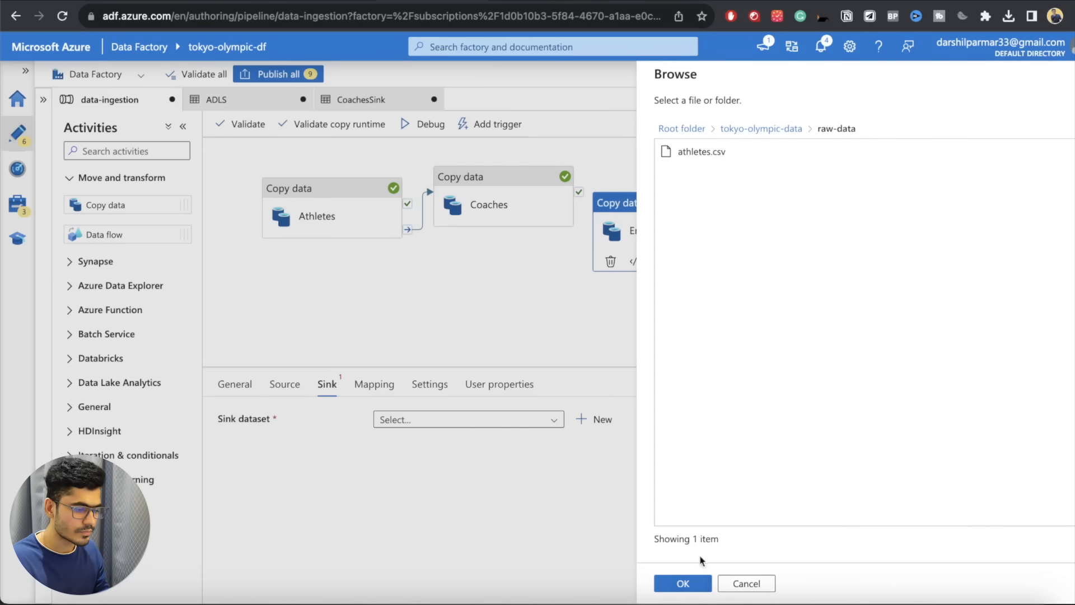
left_click(684, 583)
- Set the sink's file name to entriesgender.csv and expand the advanced options
left_click(944, 204)
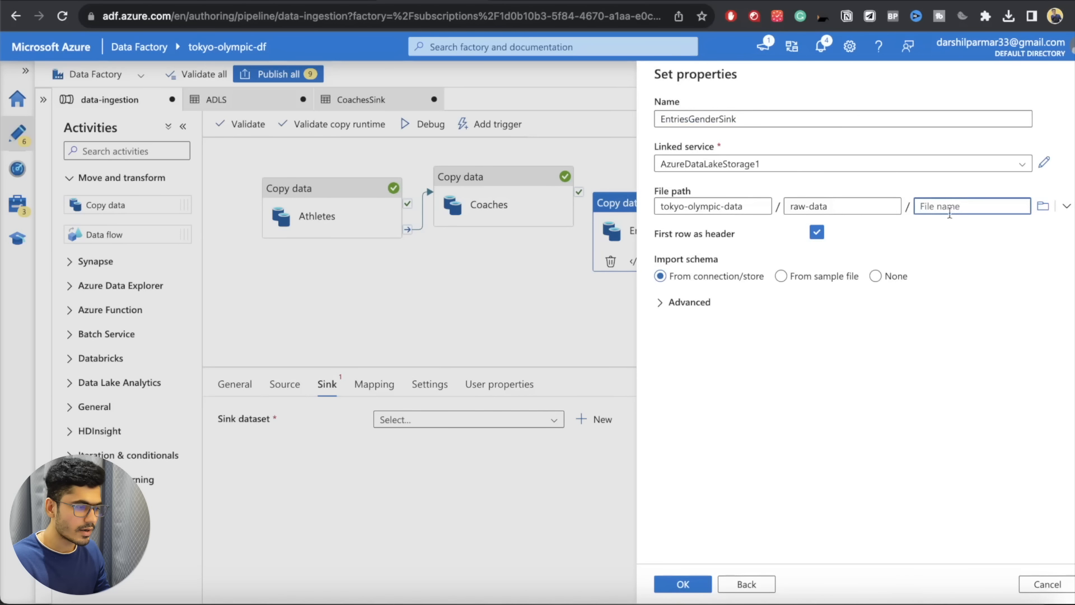
key("super+v")
left_click(933, 207)
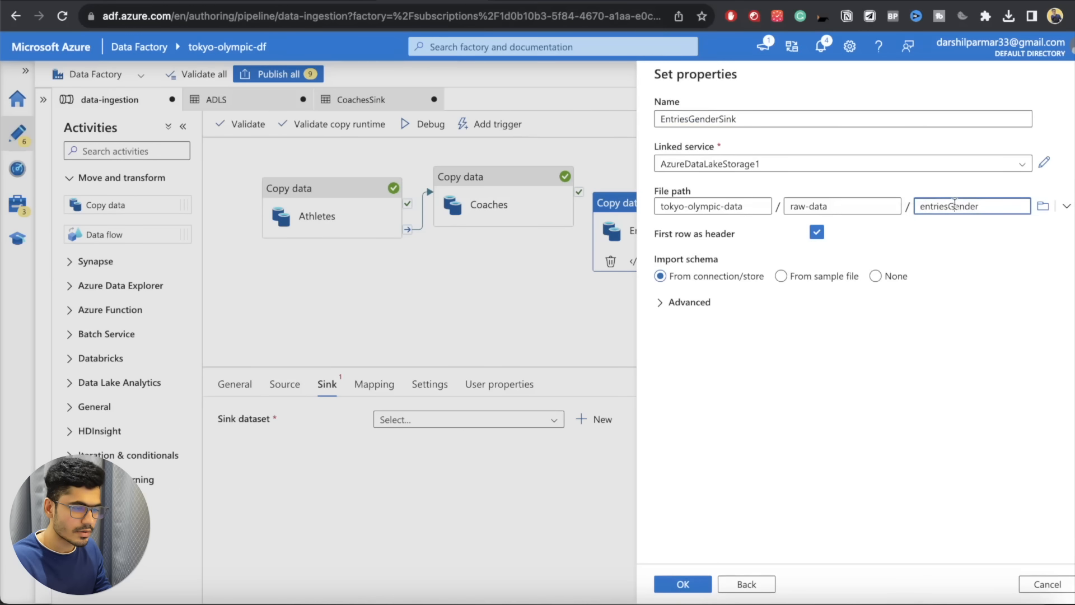
left_click(994, 219)
left_click(991, 199)
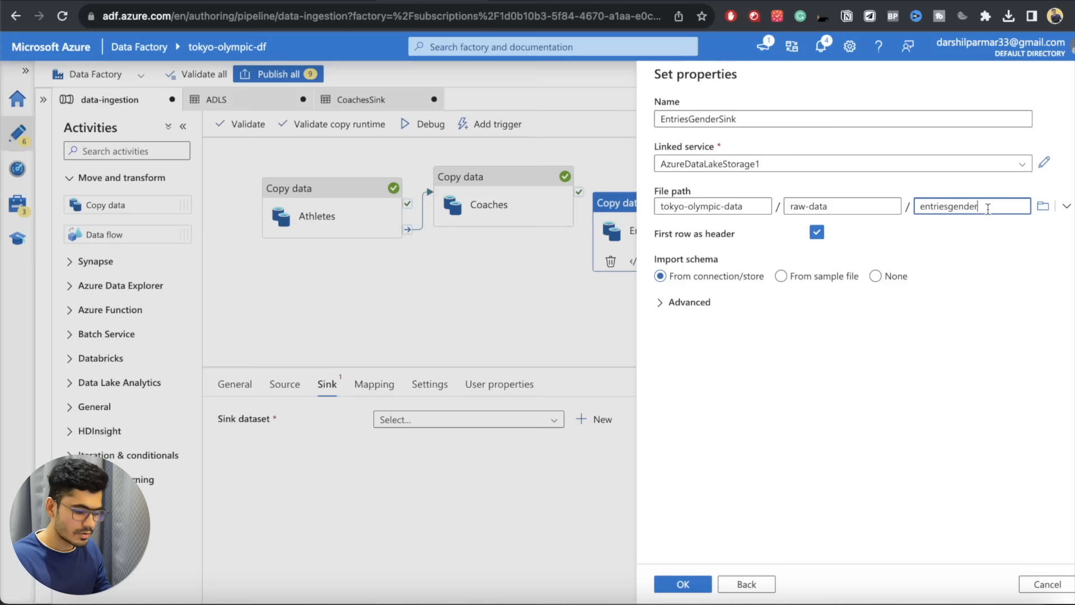
type("v")
left_click(973, 299)
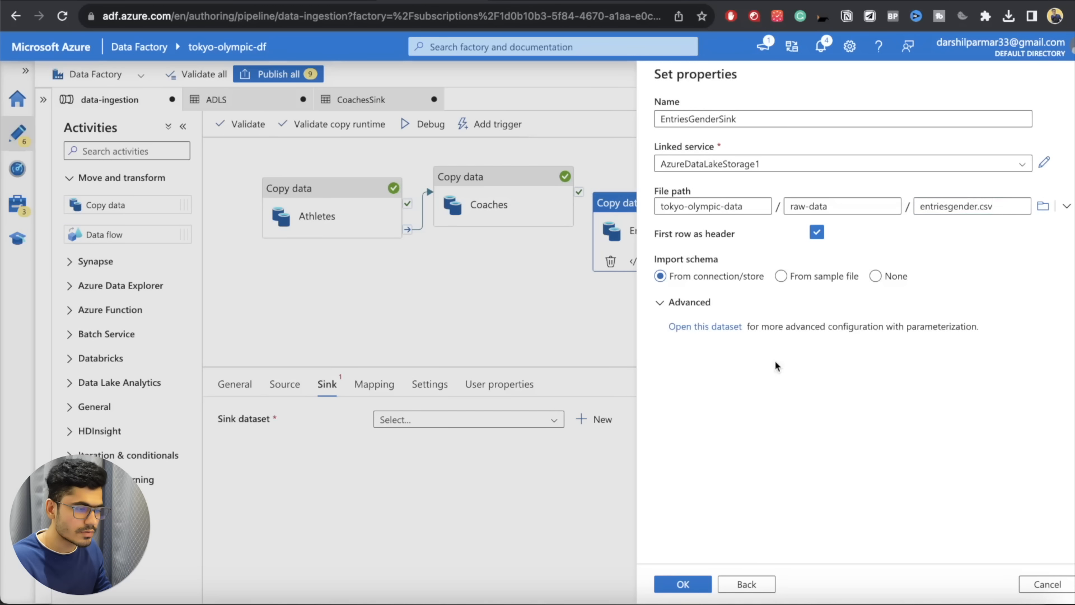
- Set the schema import to None and save the EntriesGenderSink dataset
left_click(684, 584)
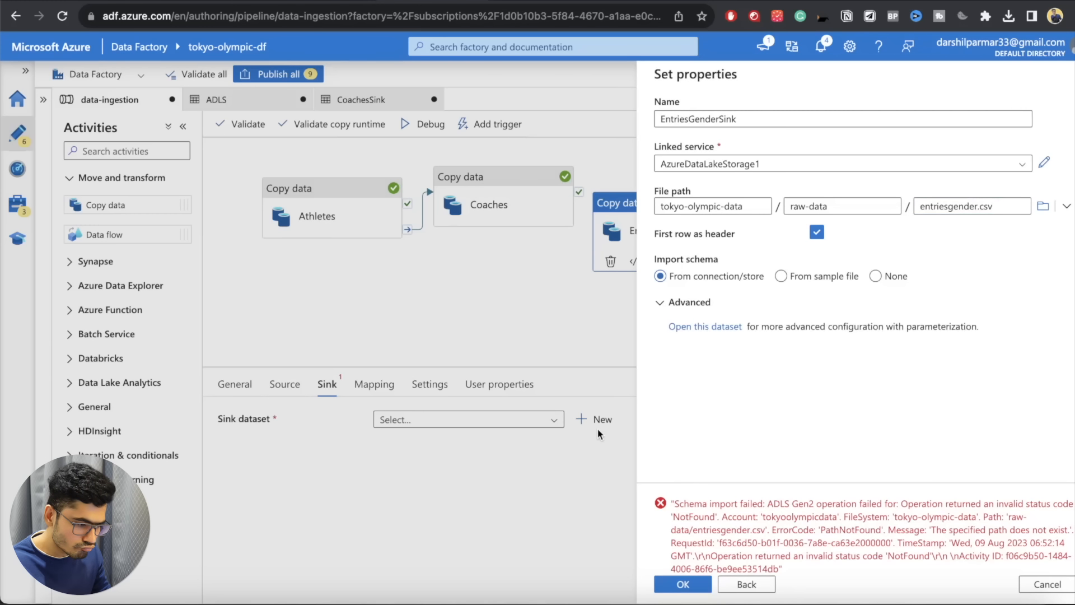
left_click(875, 276)
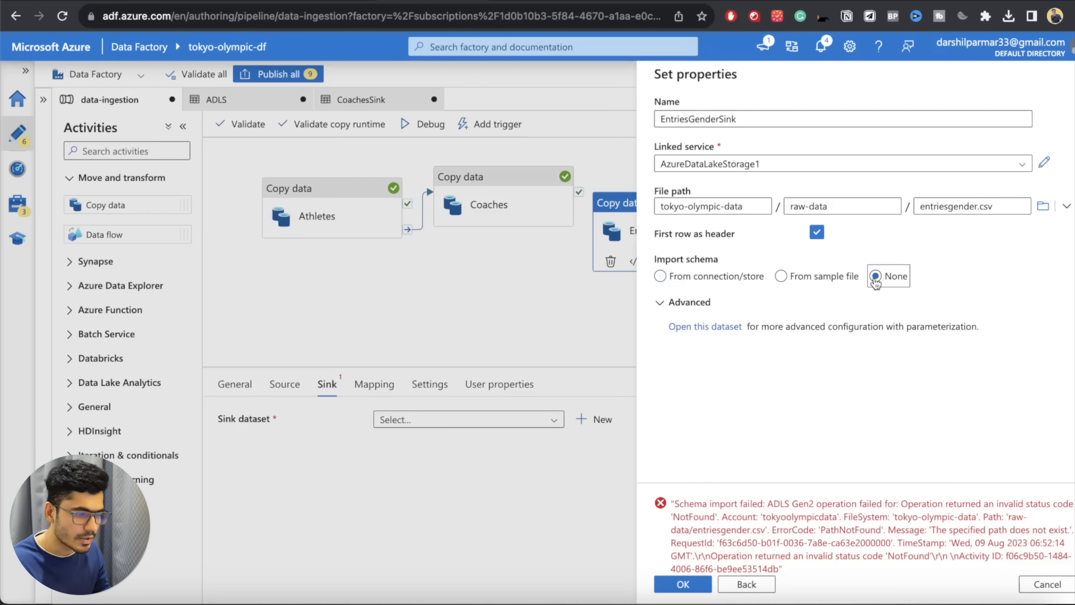
left_click(690, 584)
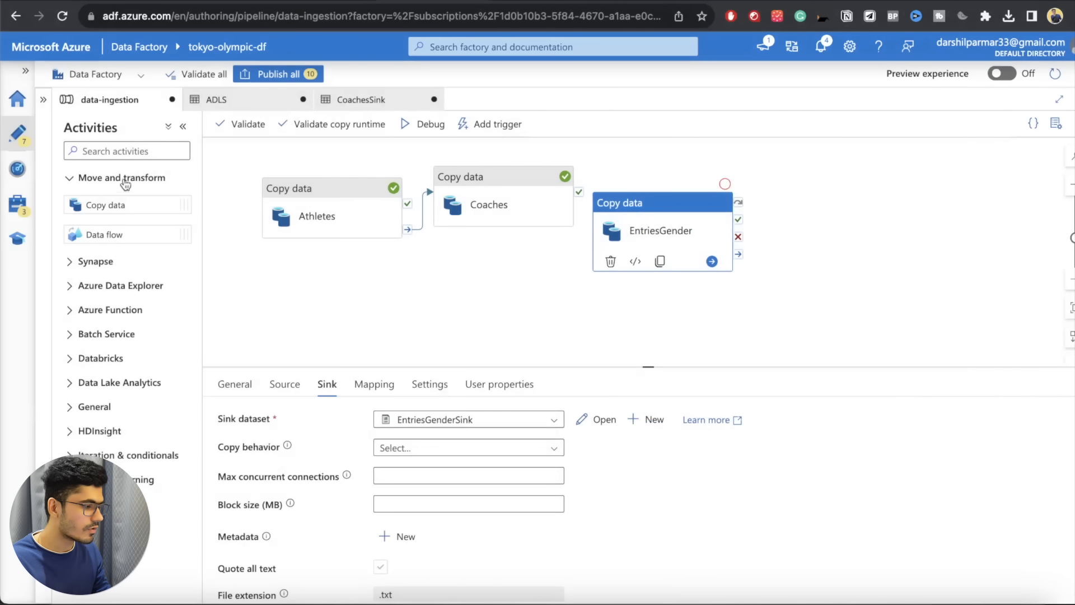
- Add another Copy data activity to the pipeline and arrange it after EntriesGender, moving EntriesGender in line with the others
left_click_drag(114, 204, 409, 285)
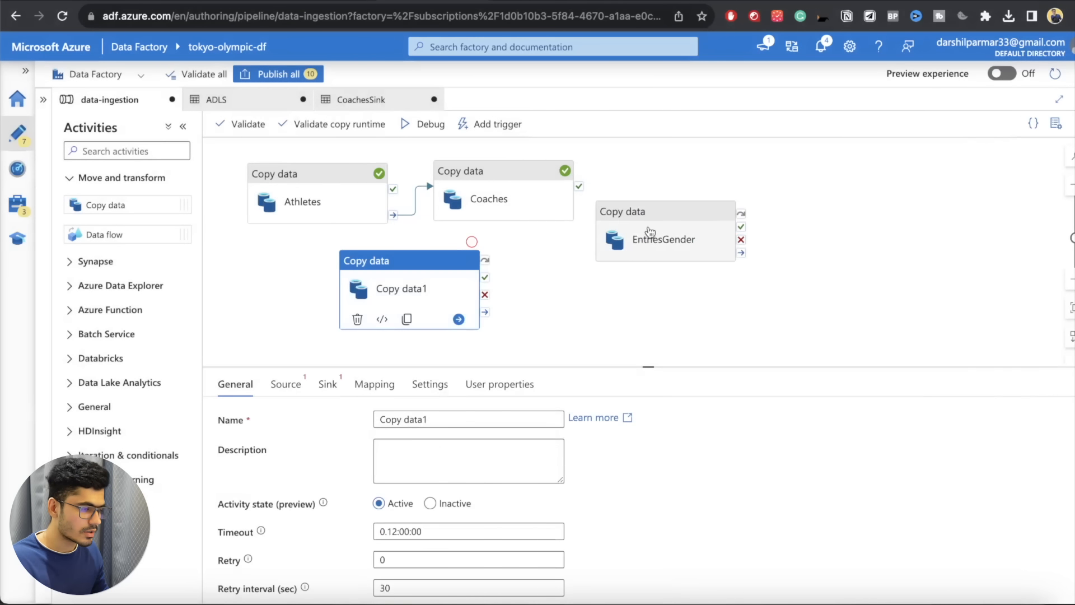
left_click_drag(643, 235, 652, 190)
left_click_drag(423, 281, 859, 254)
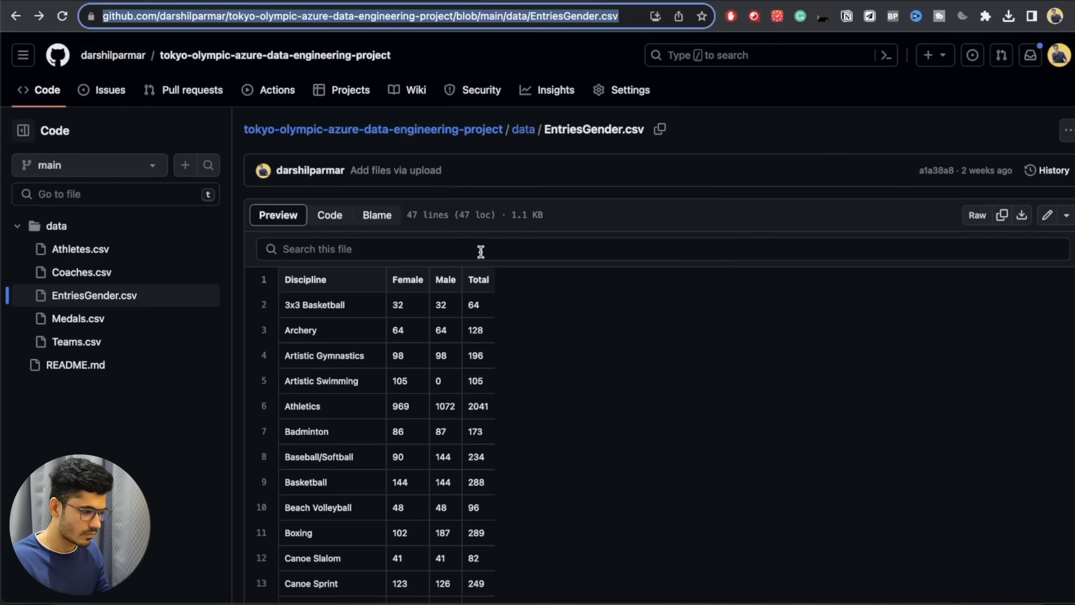
- Switch to the GitHub repository and open the raw version of Medals.csv from the data folder
key("super+bracketleft")
left_click(300, 361)
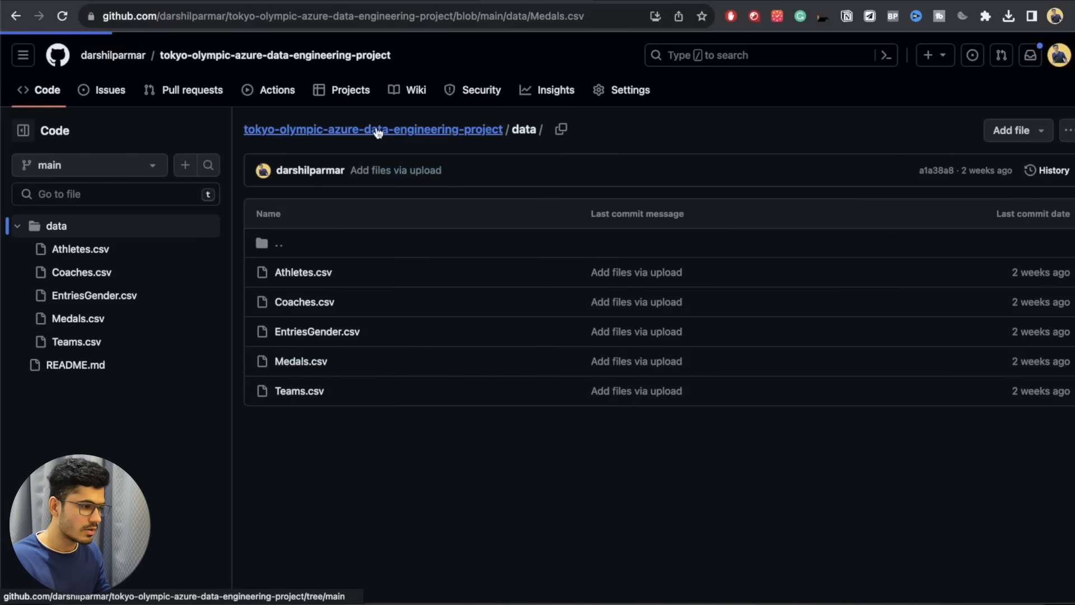
left_click(977, 216)
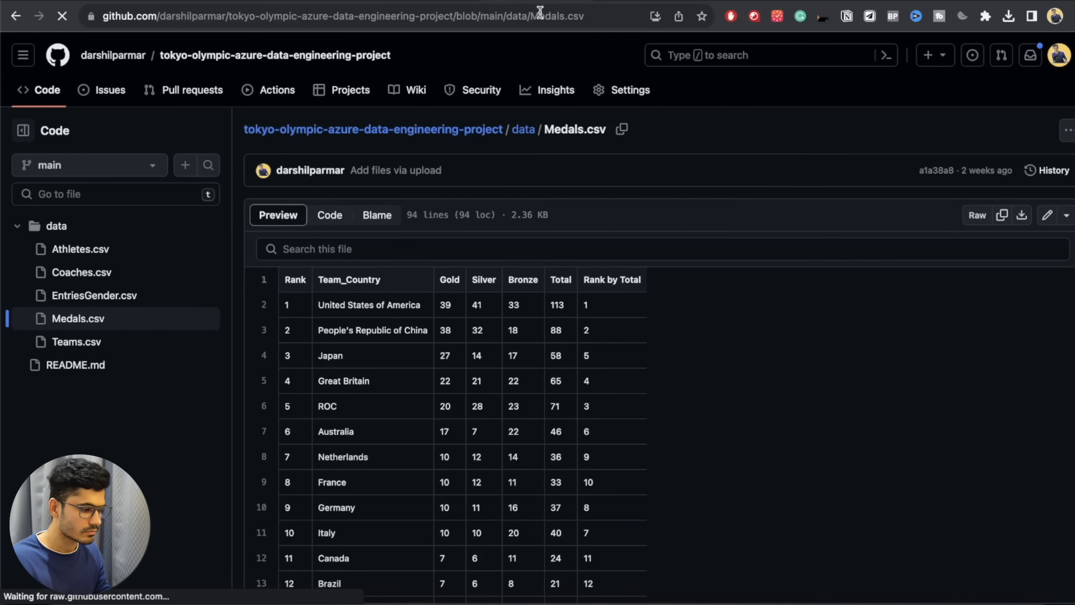
left_click(539, 12)
left_click(563, 0)
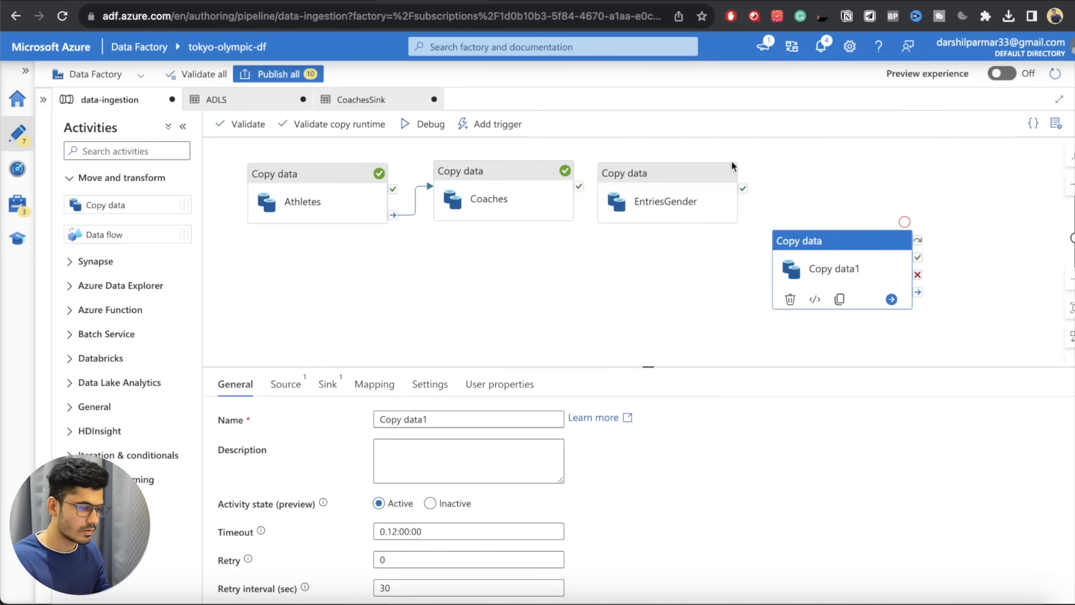
left_click(515, 0)
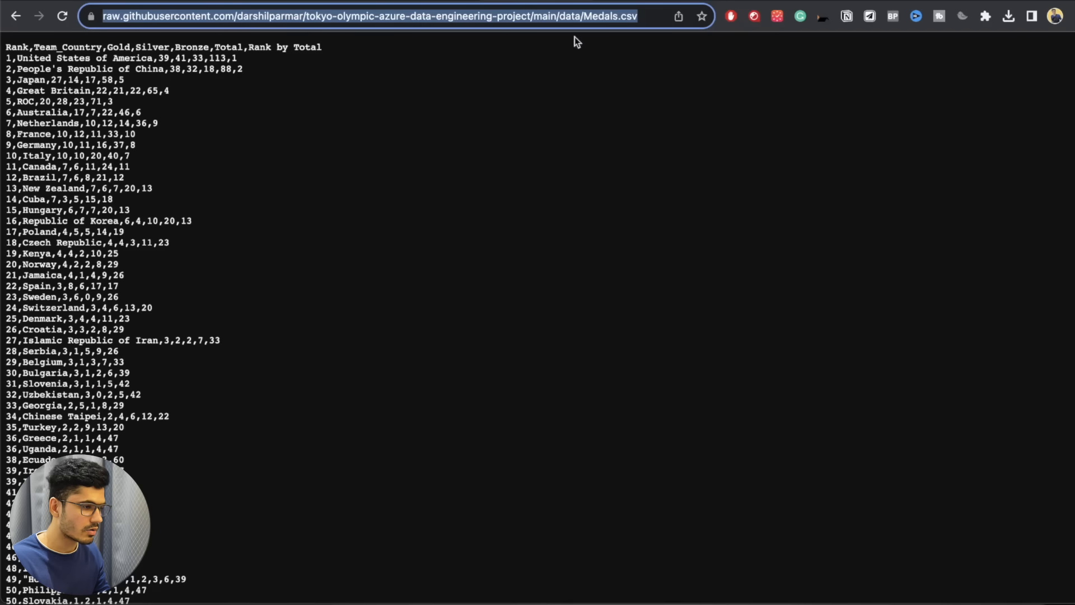
- Copy the word Medals from the raw file address and use it to name the new copy activity
double_click(602, 16)
key("ctrl+c")
left_click(445, 0)
left_click(427, 421)
key("ctrl+a")
key("ctrl+v")
- Start a new source dataset for the Medals activity on the HTTP data store in DelimitedText format
left_click(329, 386)
left_click(298, 385)
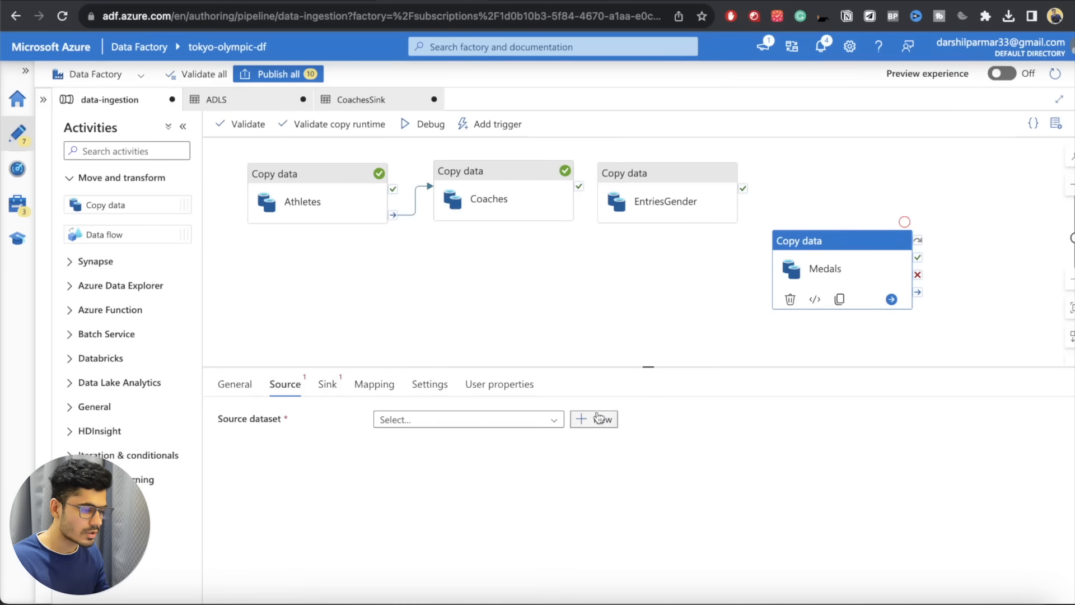
left_click(594, 419)
type("http")
left_click(668, 232)
left_click(680, 585)
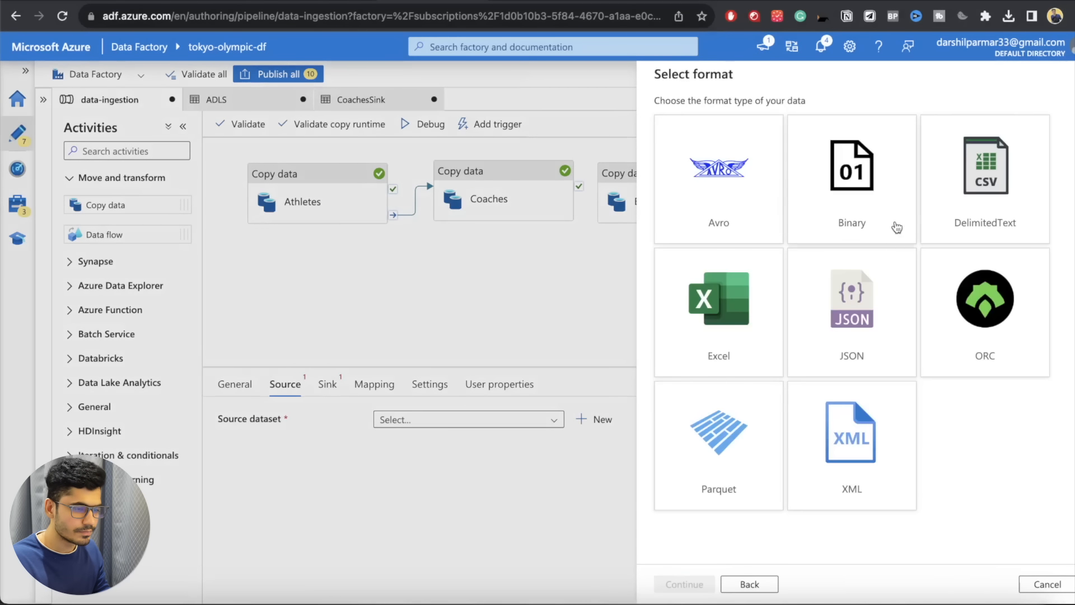
left_click(942, 216)
left_click(689, 584)
- Name the source dataset Medals and begin a new HTTP linked service for it named MedalsHTTP
double_click(701, 118)
type("Medals")
left_click(746, 164)
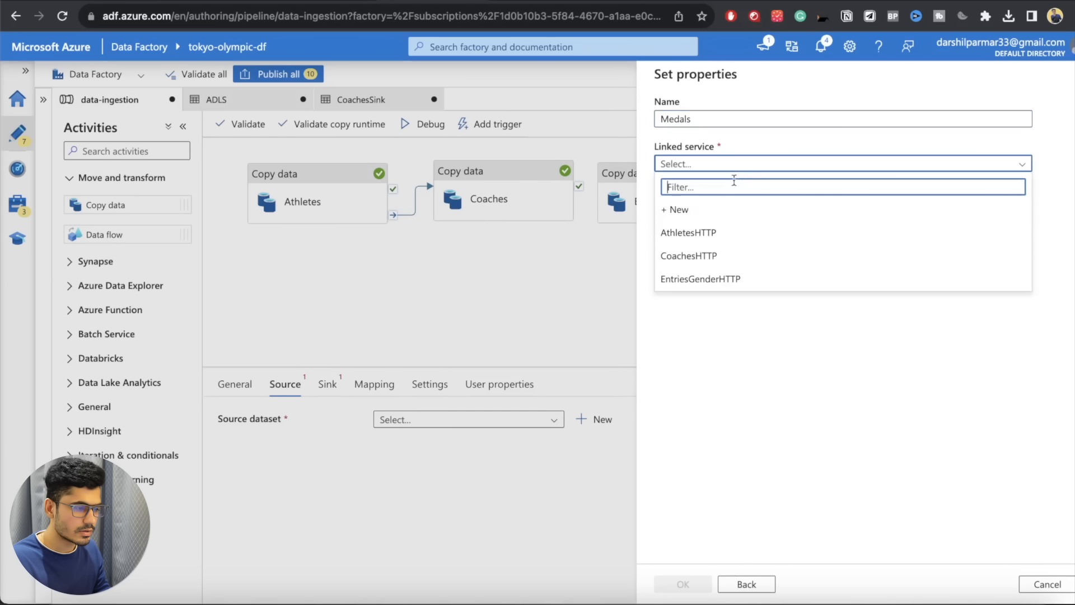
left_click(715, 218)
double_click(712, 134)
type("MedalsHTTP")
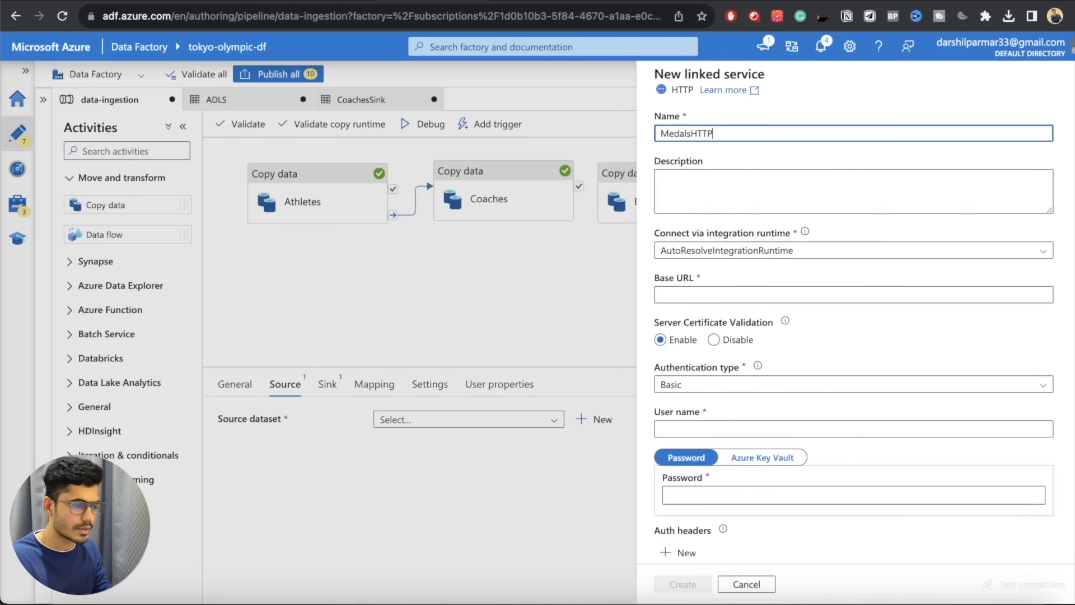
- Create the linked service with the raw GitHub address of Medals.csv as base URL and Anonymous authentication
left_click(692, 296)
left_click(520, 1)
left_click(516, 15)
key("super+a")
key("super+c")
left_click(538, 1)
key("super+v")
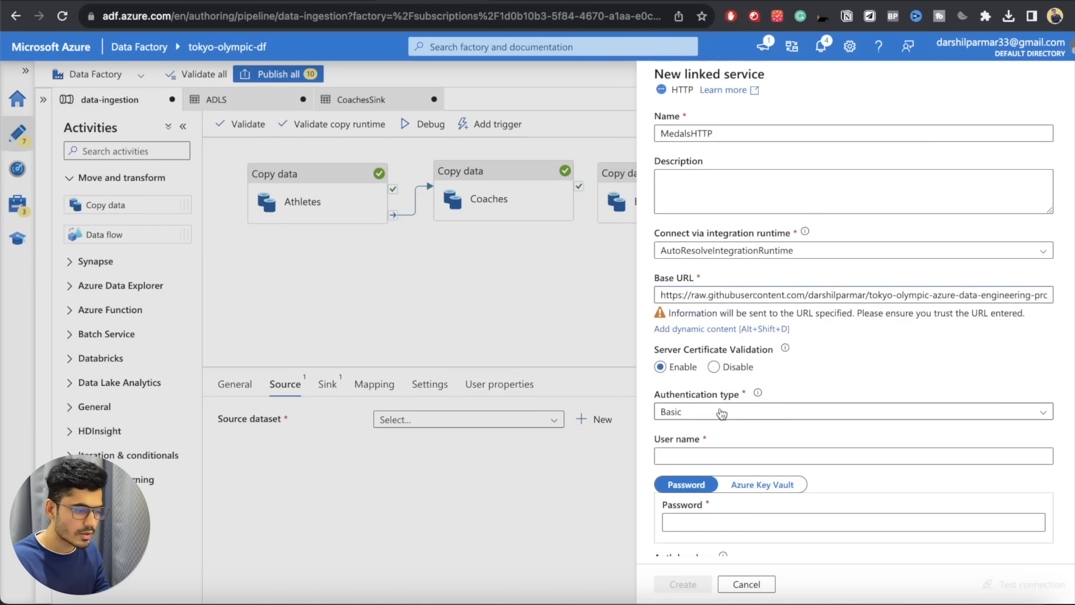
left_click(721, 414)
left_click(686, 443)
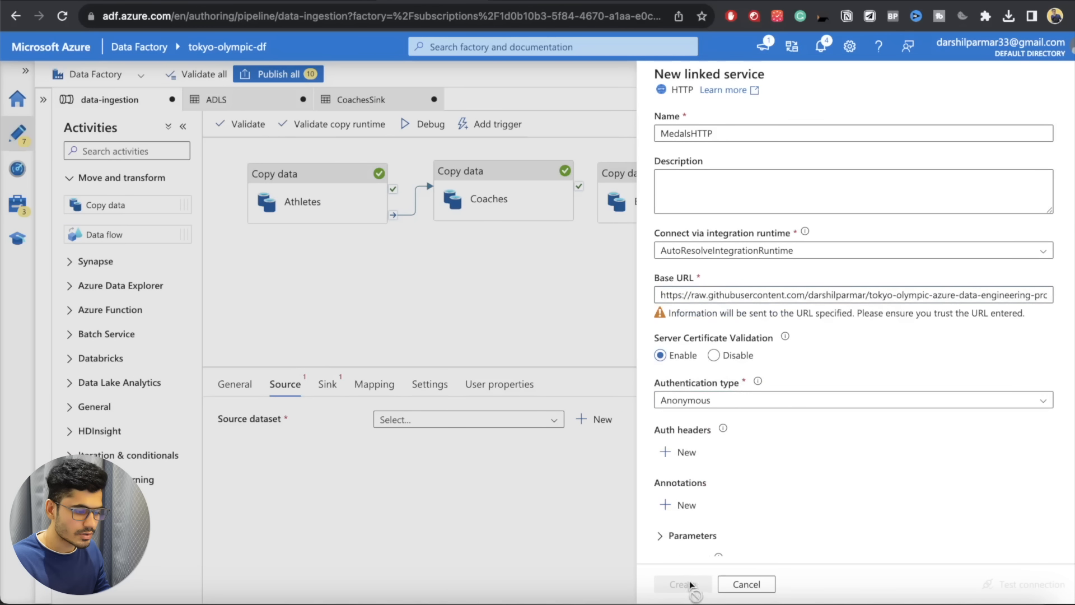
left_click(687, 585)
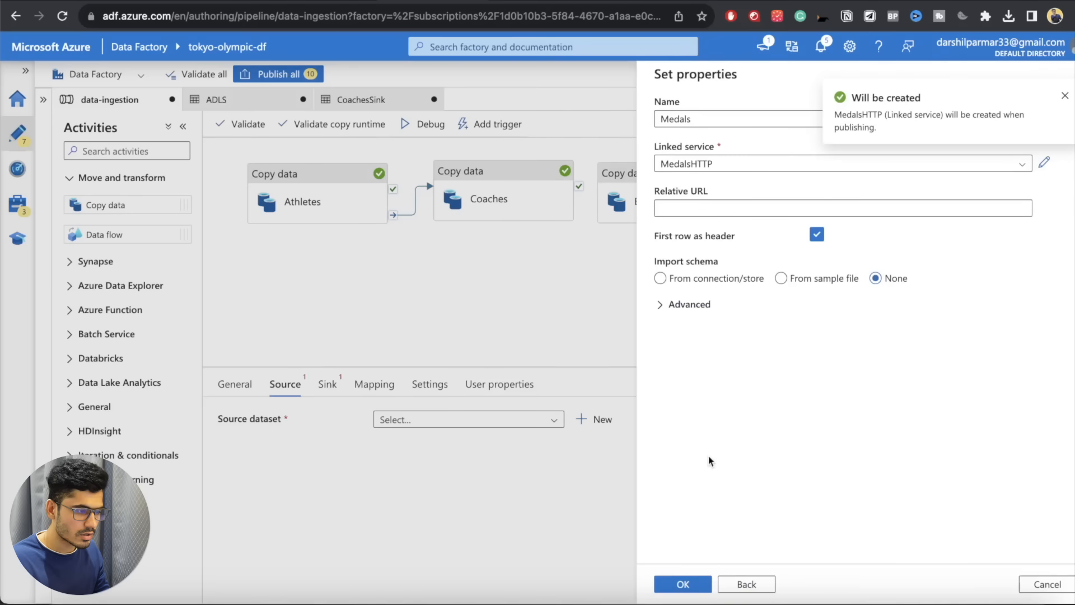
- Save the Medals source dataset with no schema import and preview its data
left_click(683, 584)
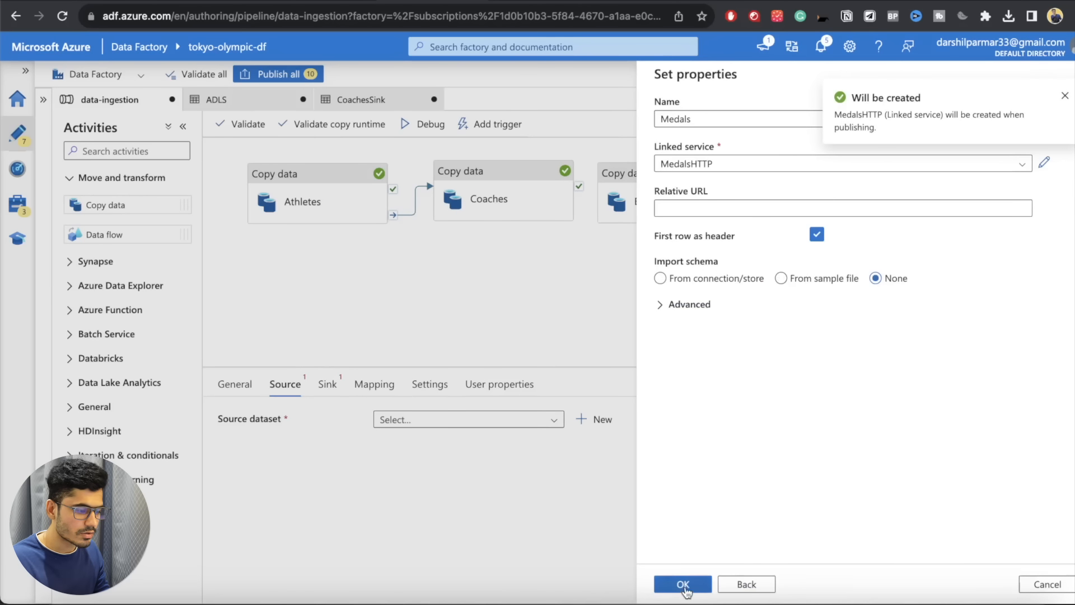
left_click(706, 419)
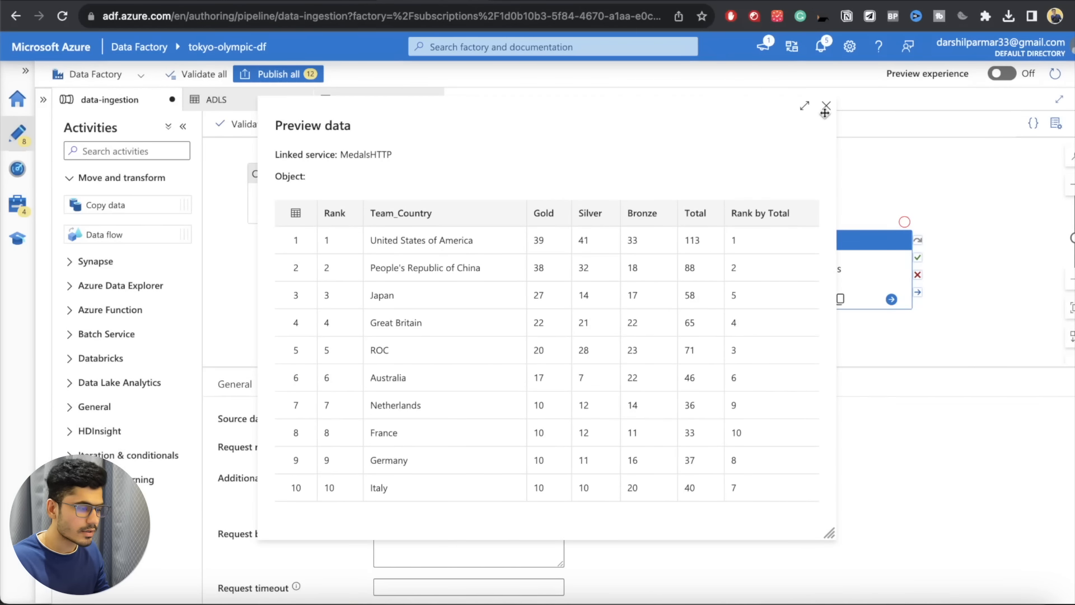
left_click(827, 106)
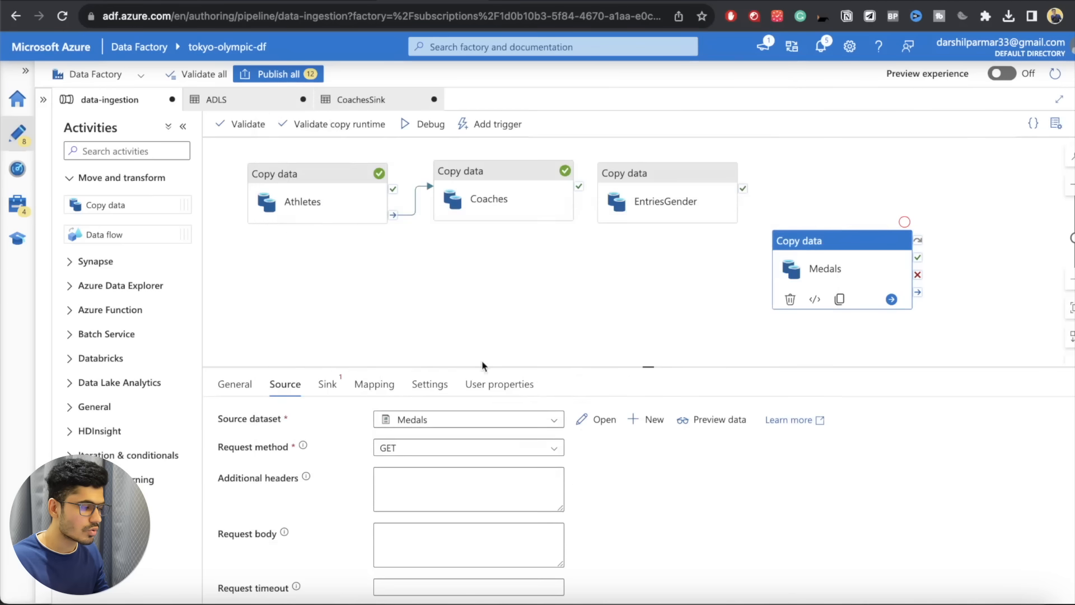
- Start a new sink dataset for Medals on Azure Data Lake Storage Gen2 in DelimitedText format
left_click(327, 384)
left_click(591, 419)
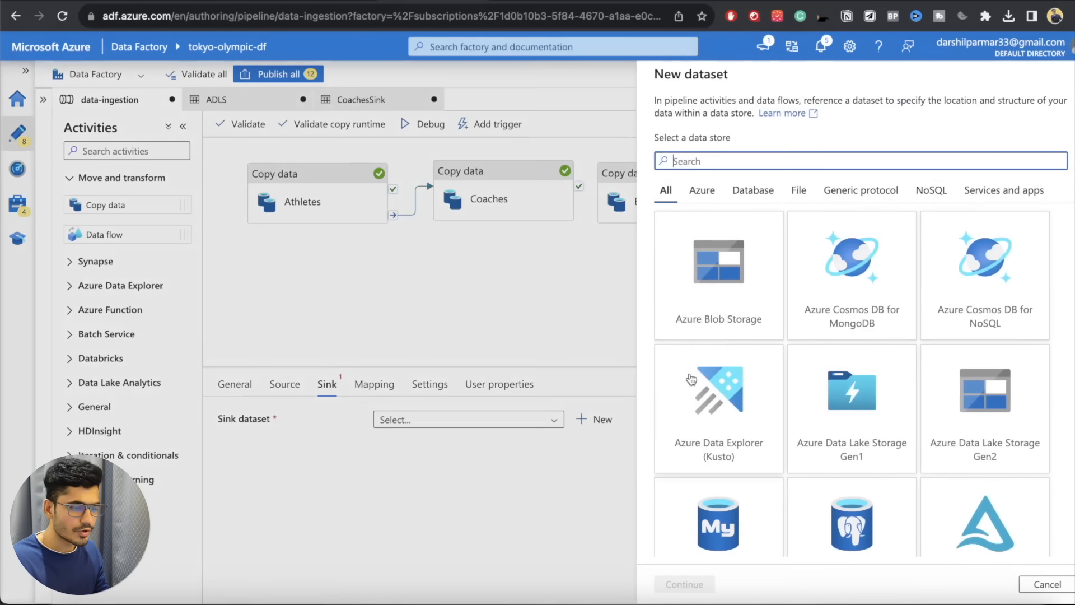
left_click(685, 584)
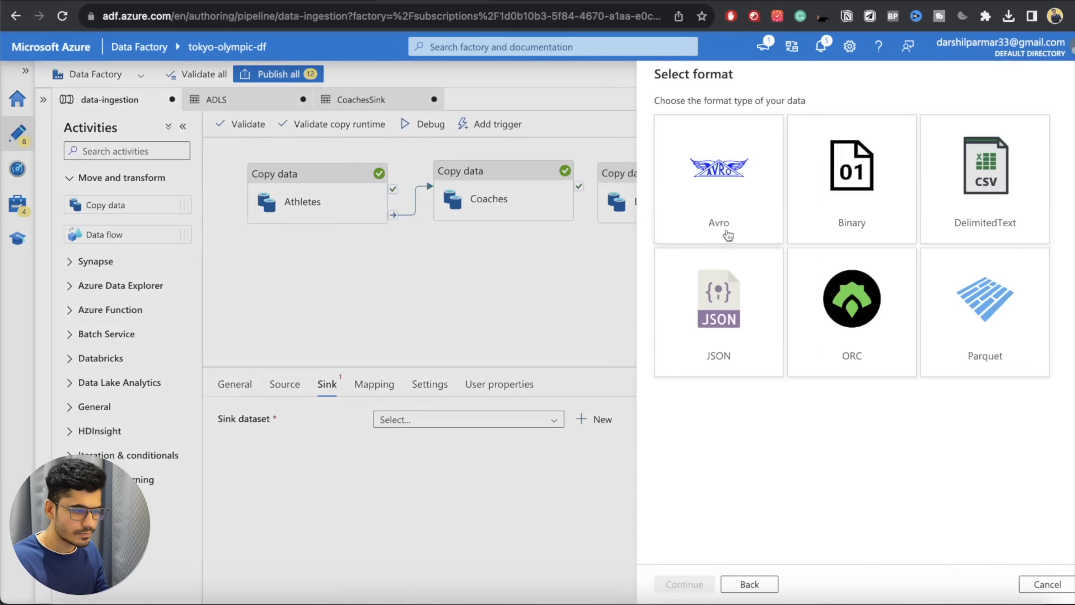
left_click(941, 200)
left_click(685, 584)
- Name the Medals sink dataset MedalsSink and use AzureDataLakeStorage1 as its linked service
left_click(699, 122)
key("super+a")
key("super+v")
key("super+a")
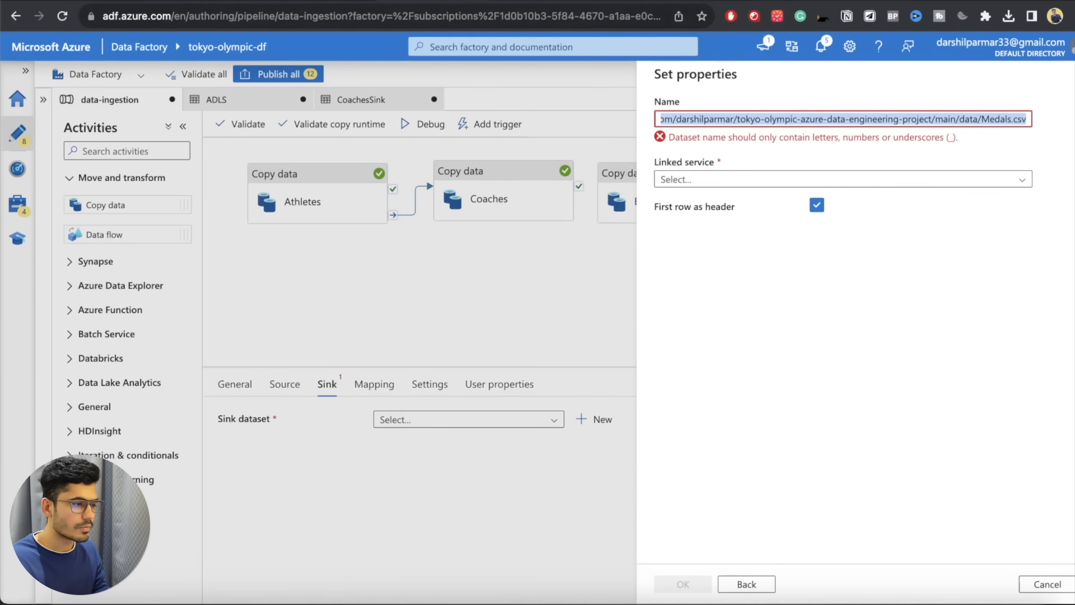
left_click(526, 1)
double_click(618, 19)
key("super+c")
key("super+alt+Left")
key("super+v")
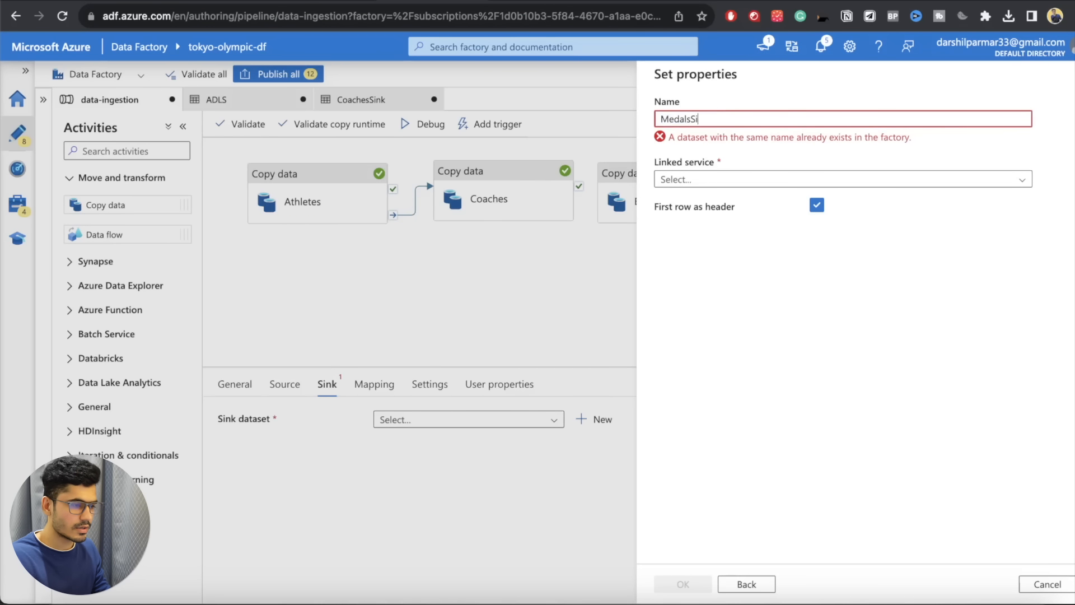
left_click(680, 165)
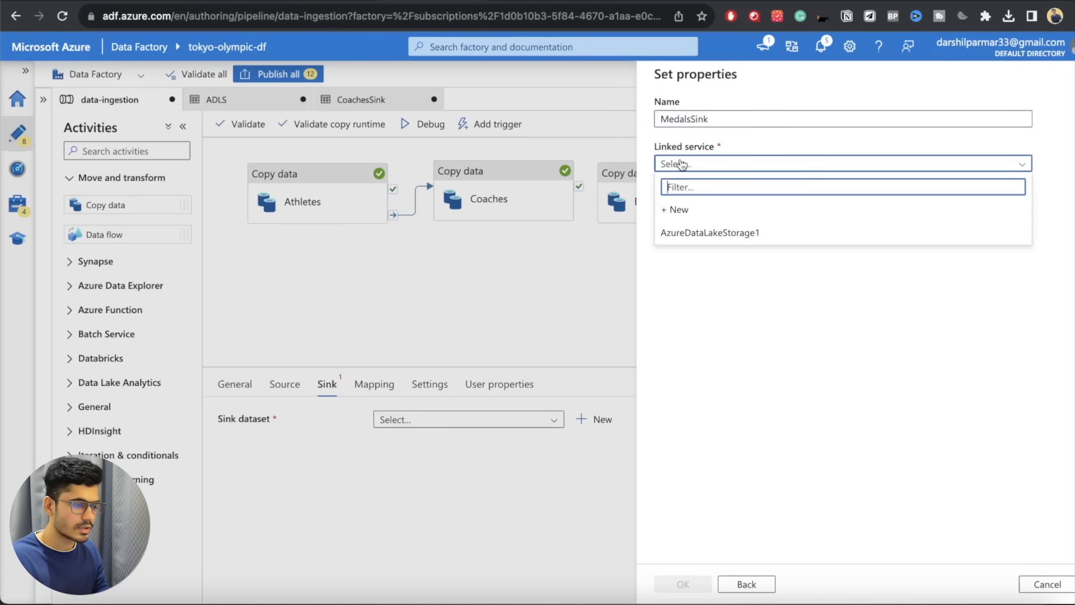
left_click(689, 234)
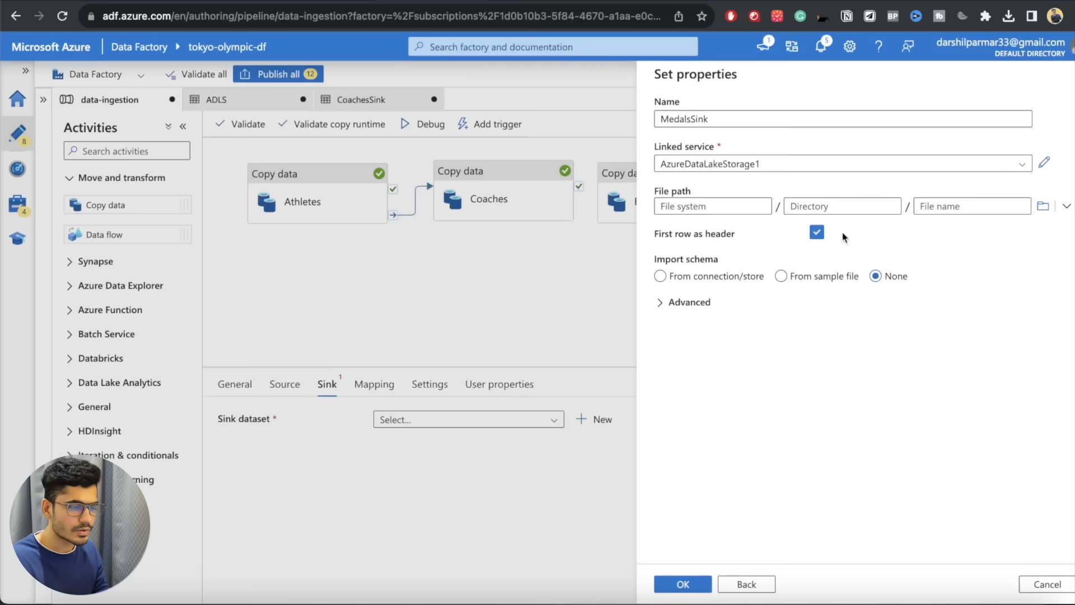
- Save MedalsSink with file path tokyo-olympic-data/raw-data/medals.csv and no schema import, and move the Medals activity below Coaches and EntriesGender
left_click(1042, 206)
double_click(688, 161)
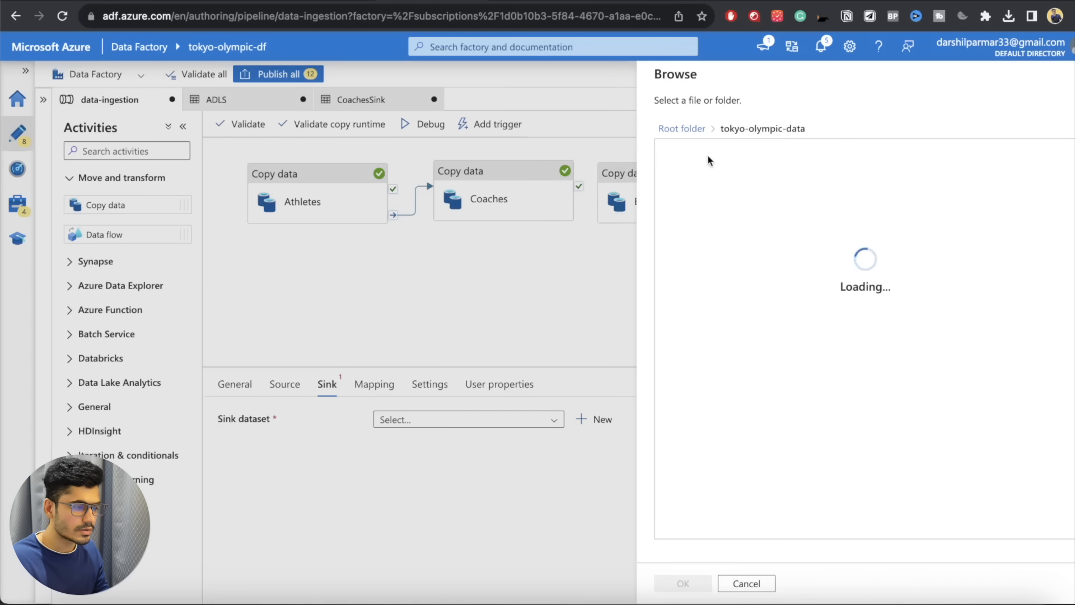
double_click(696, 151)
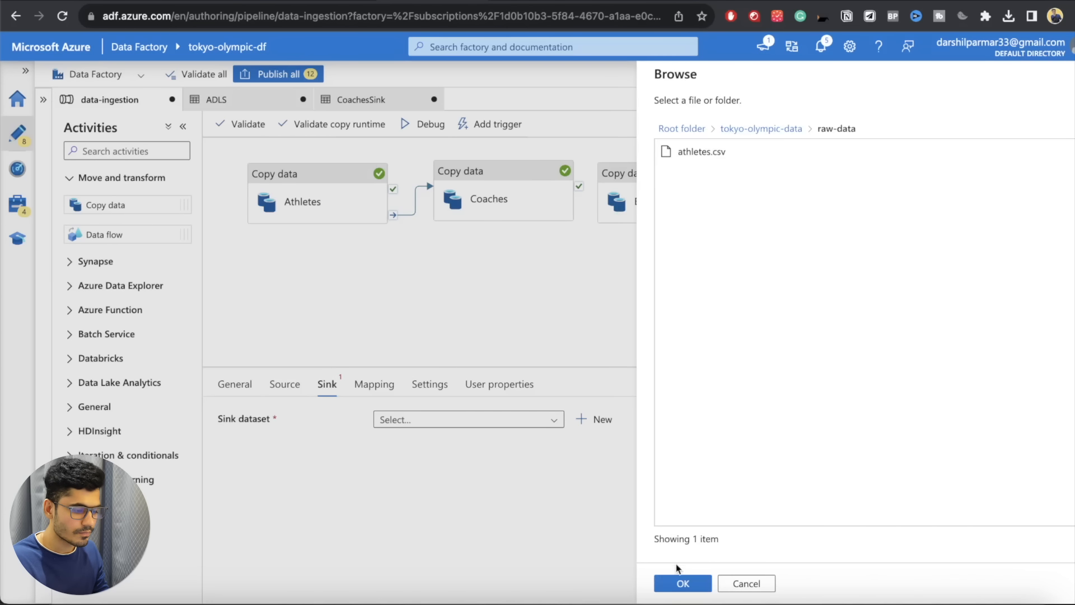
left_click(682, 583)
left_click(943, 207)
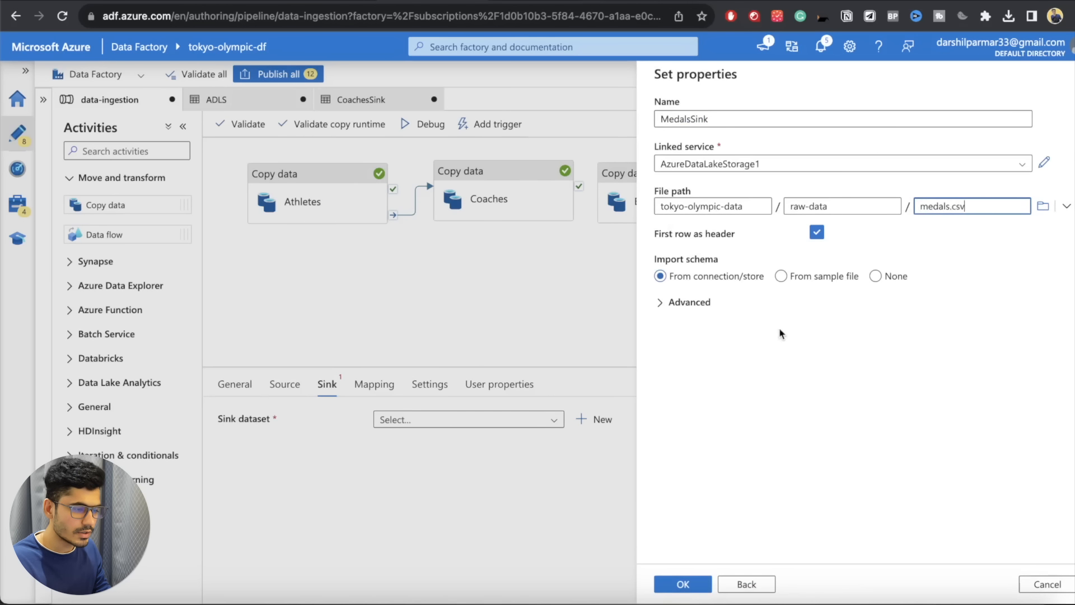
left_click(875, 275)
left_click(680, 583)
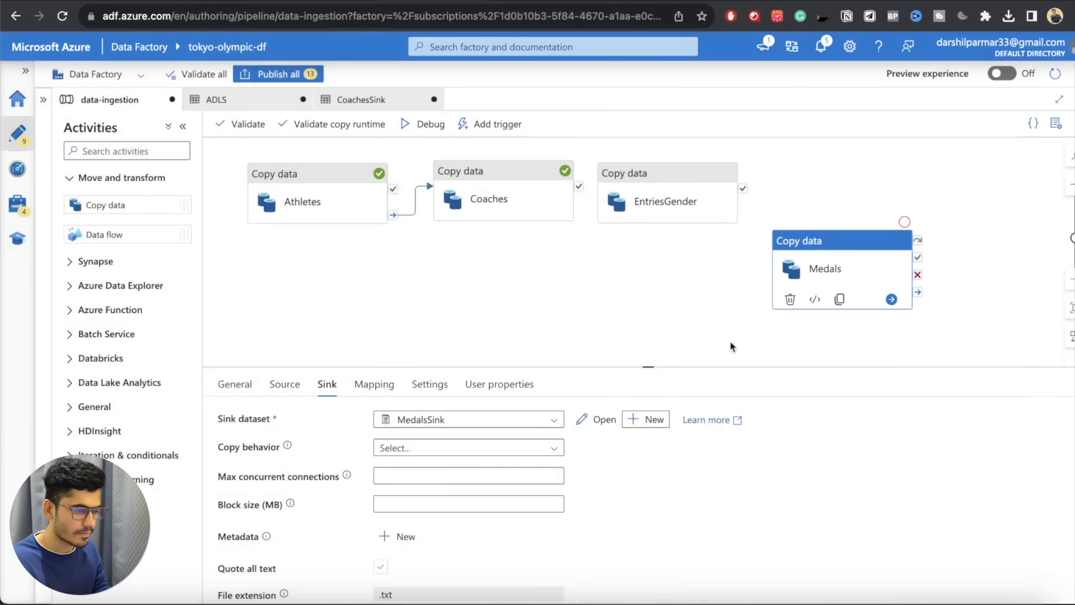
left_click_drag(812, 241, 550, 260)
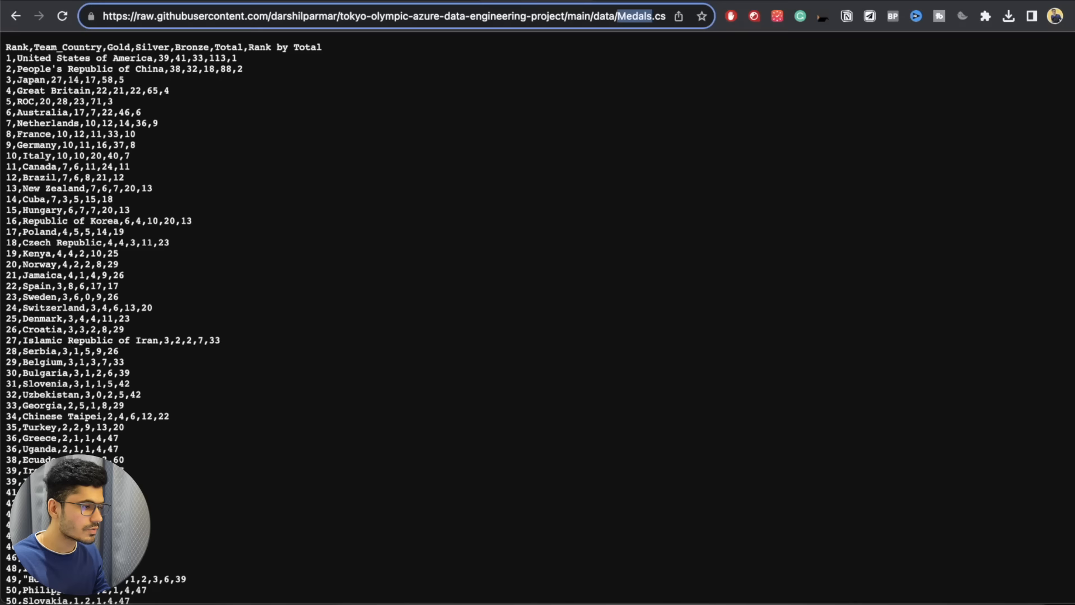
- Switch to GitHub and open the raw version of Teams.csv from the project's data folder
key("super+bracketleft")
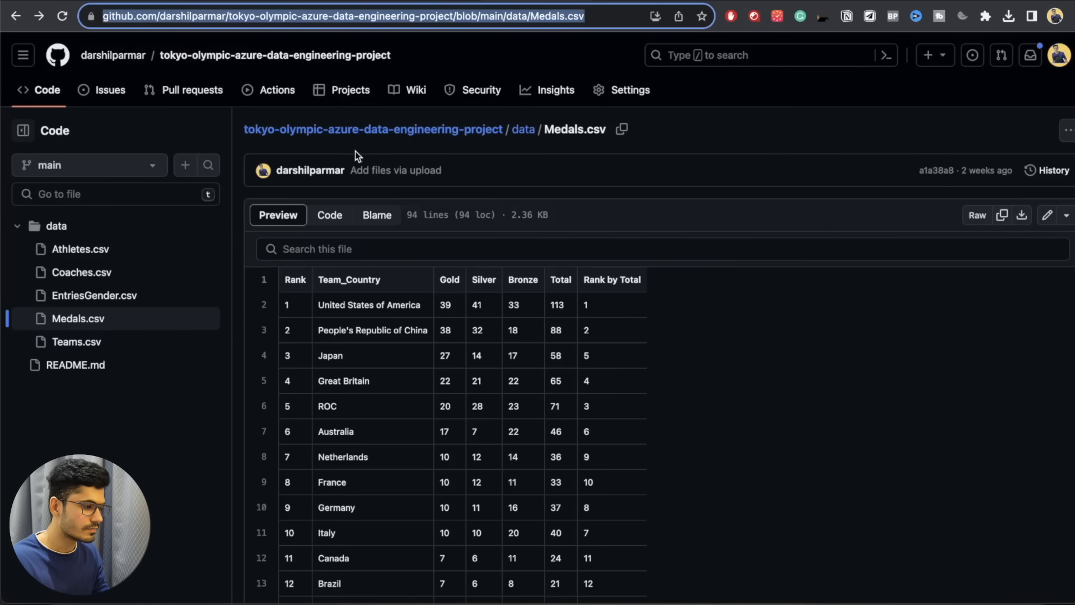
left_click(523, 130)
left_click(302, 391)
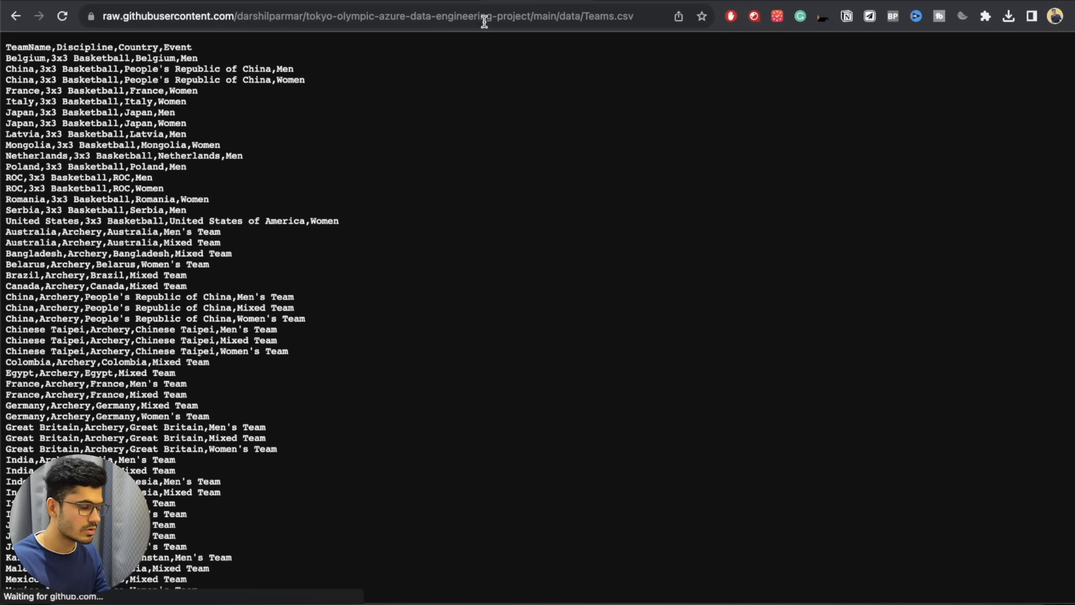
left_click(484, 22)
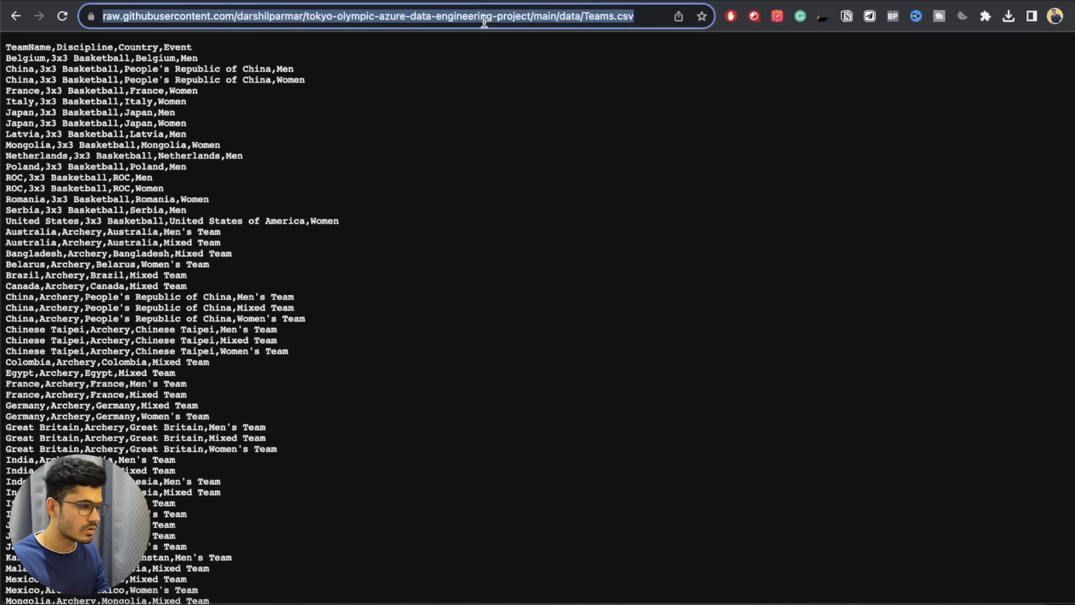
- Return to Data Factory, add a Copy data activity beside Medals and name it Teams
left_click(453, 1)
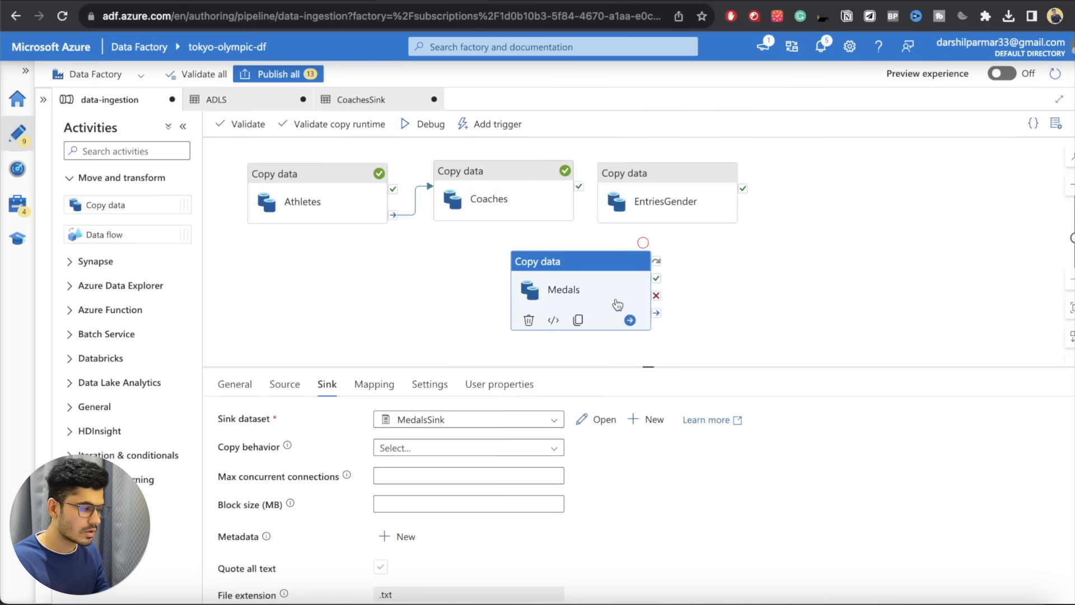
left_click_drag(80, 205, 729, 268)
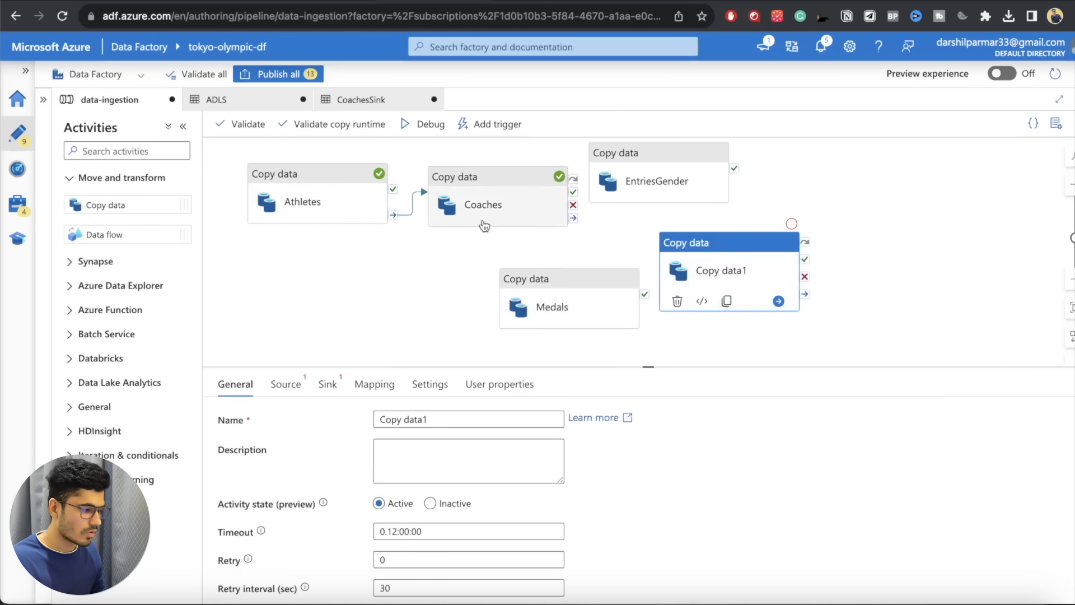
double_click(599, 19)
left_click(431, 2)
triple_click(492, 417)
key("ctrl+v")
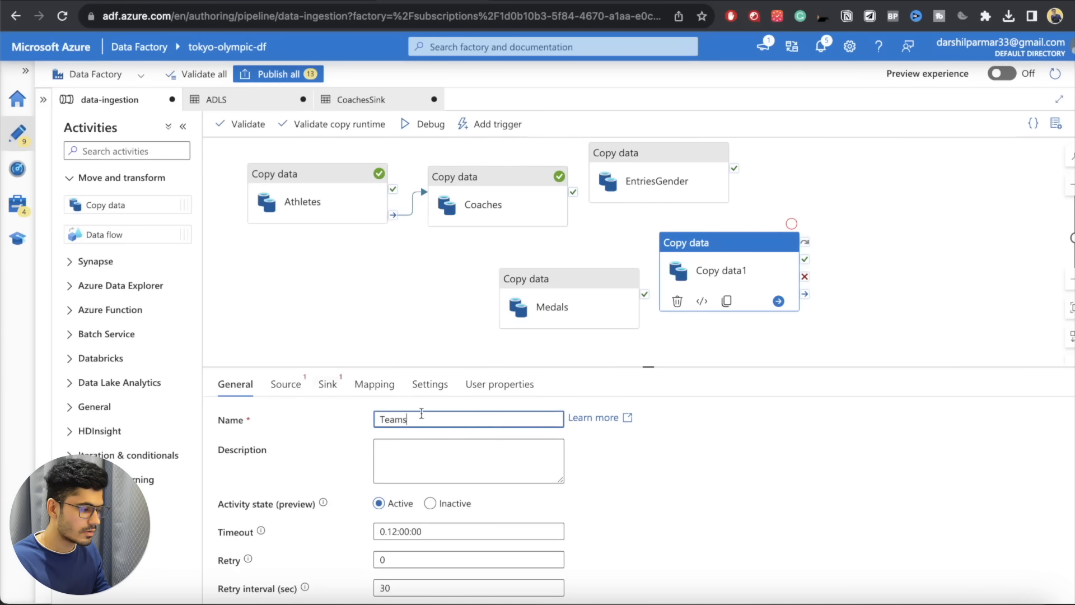
- Start a new source dataset for the Teams activity with the HTTP data store and DelimitedText format
left_click(285, 384)
left_click(587, 419)
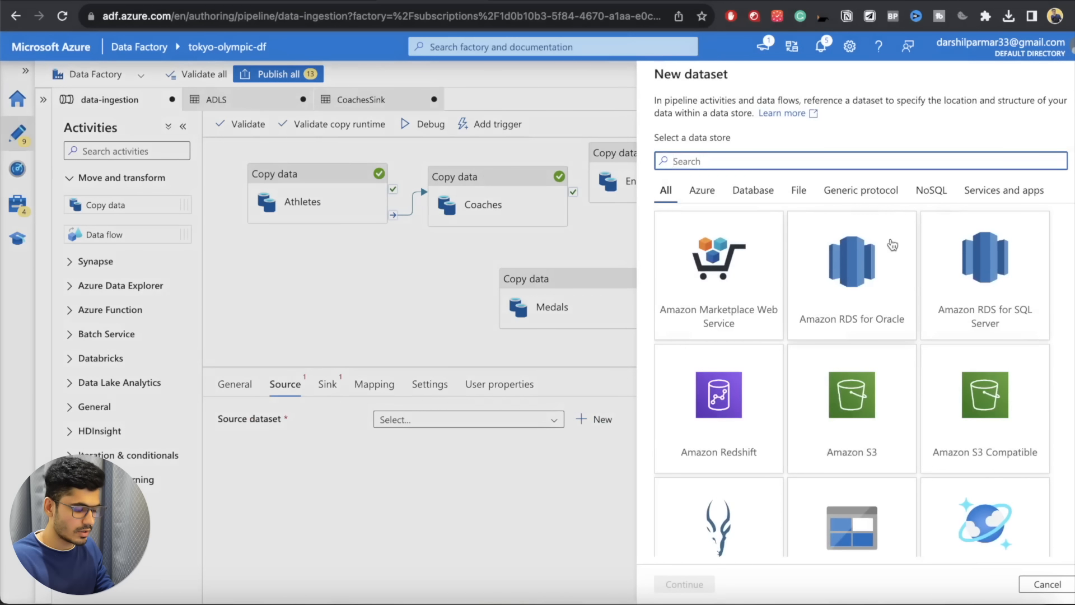
type("http")
left_click(711, 264)
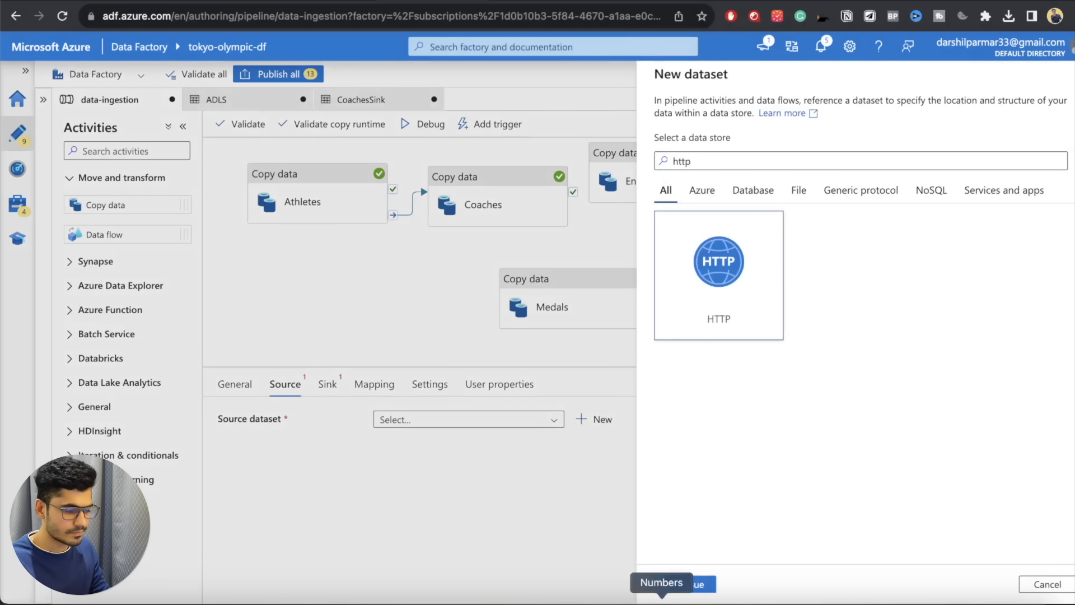
left_click(684, 584)
left_click(951, 184)
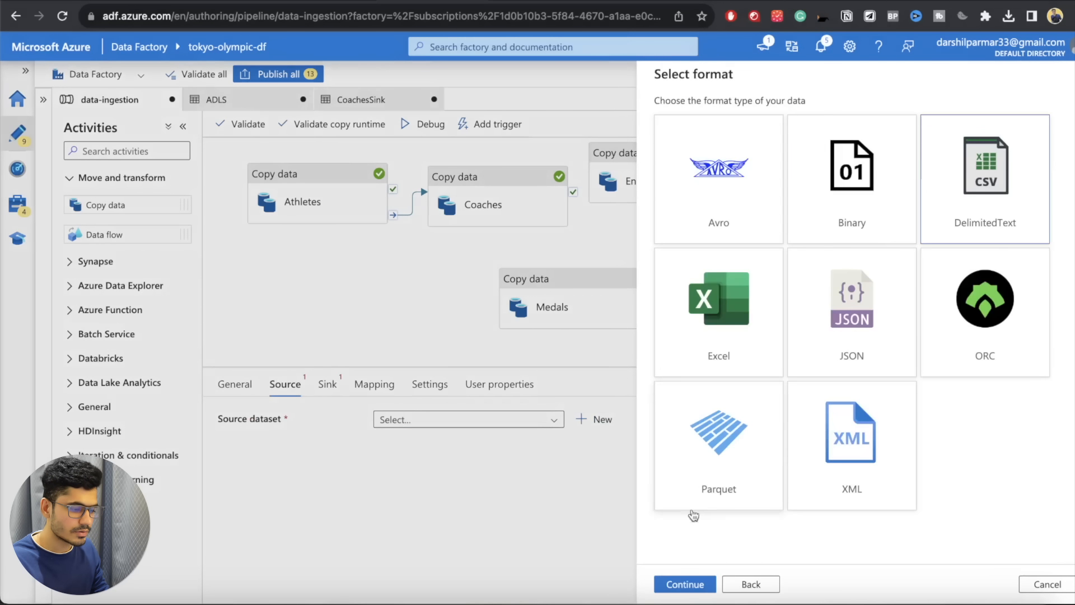
left_click(681, 582)
- Name the source dataset Teams and begin a new HTTP linked service for it named TeamsHTTP
left_click(699, 167)
double_click(698, 118)
type("Teams")
left_click(689, 166)
left_click(684, 208)
double_click(749, 134)
type("Teams")
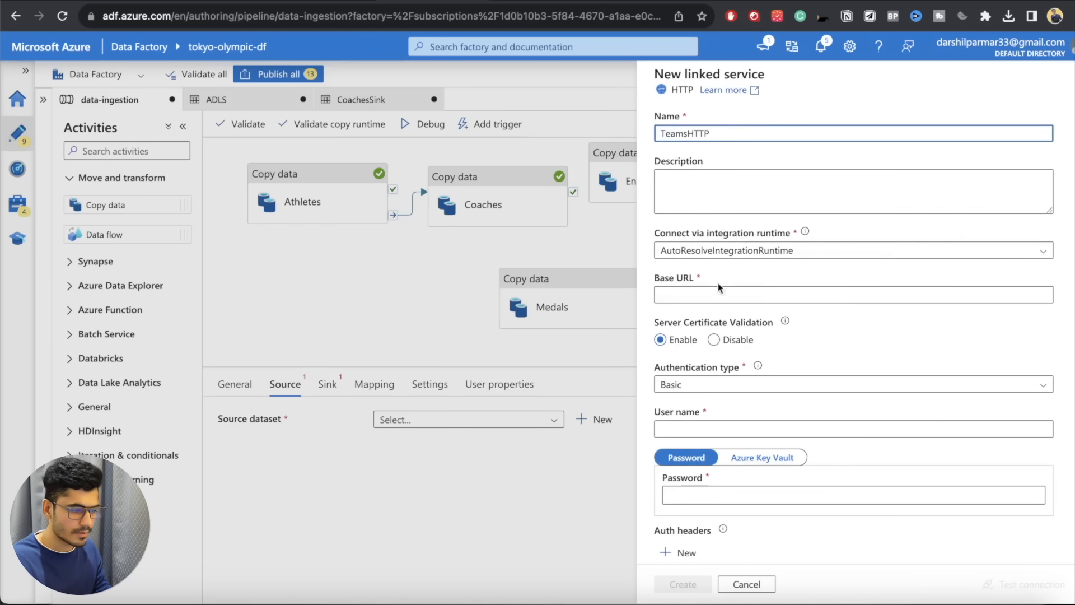
- Create the TeamsHTTP linked service with the raw GitHub address of Teams.csv as base URL and Anonymous authentication
left_click(700, 298)
left_click(499, 1)
triple_click(494, 12)
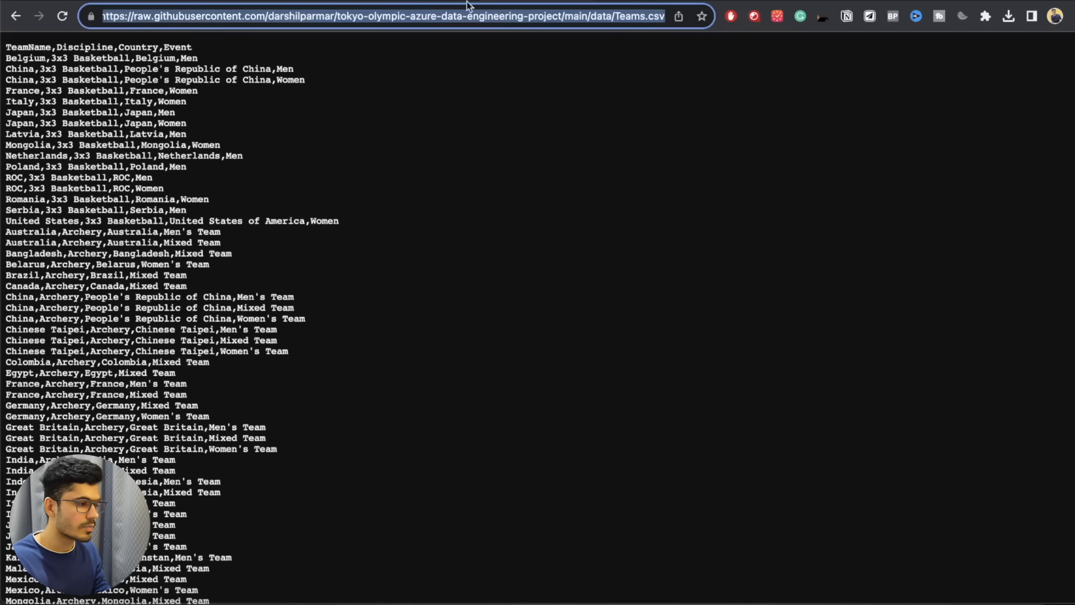
key("super+c")
left_click(498, 1)
key("super+v")
left_click(701, 406)
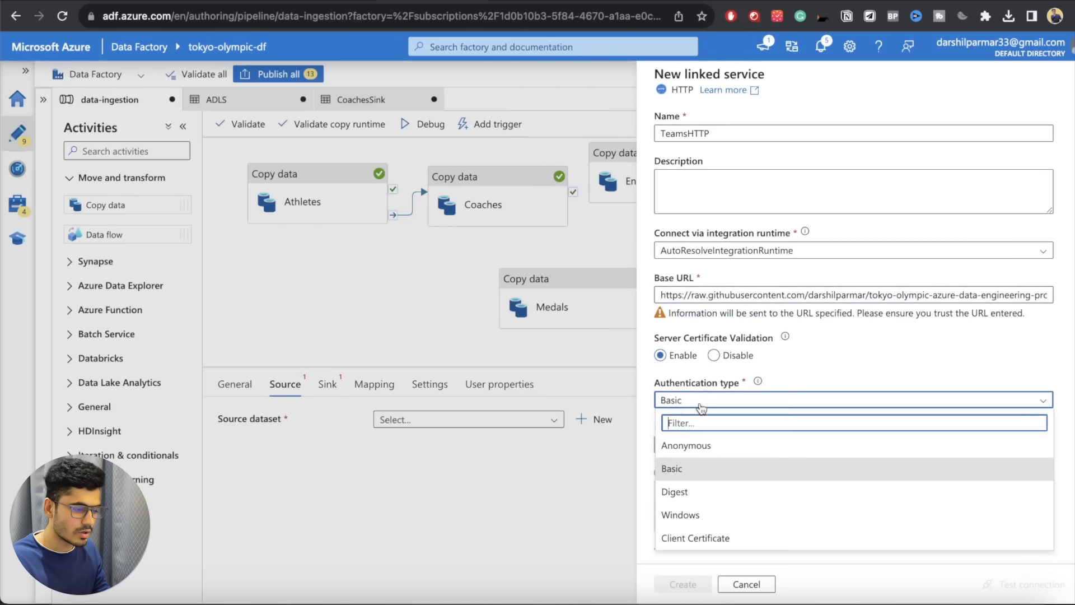
left_click(686, 445)
left_click(672, 585)
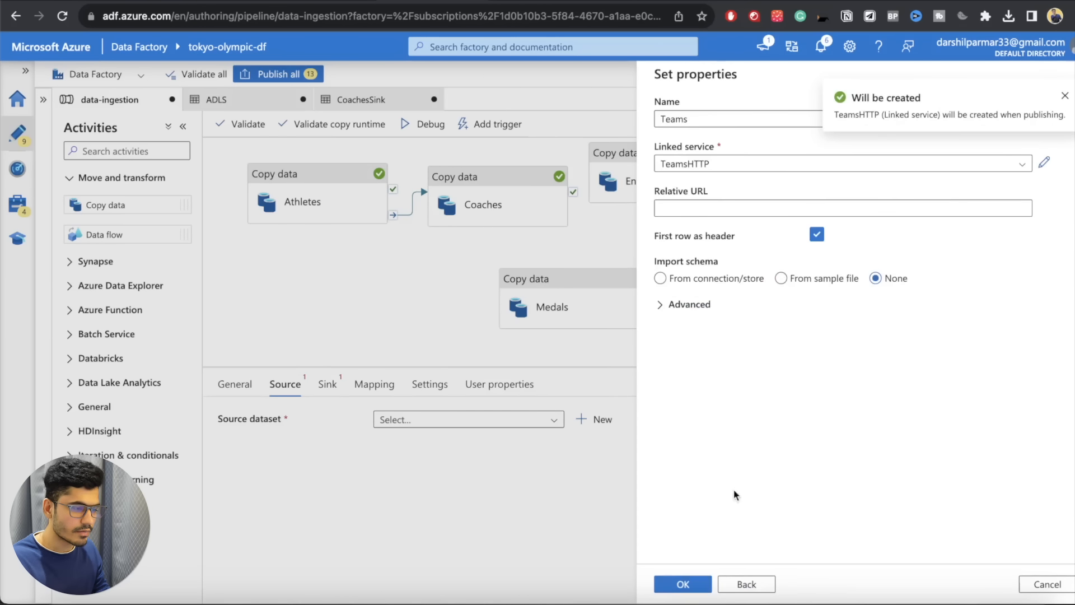
- Save the Teams source dataset with no schema import and preview its data
left_click(682, 583)
left_click(722, 418)
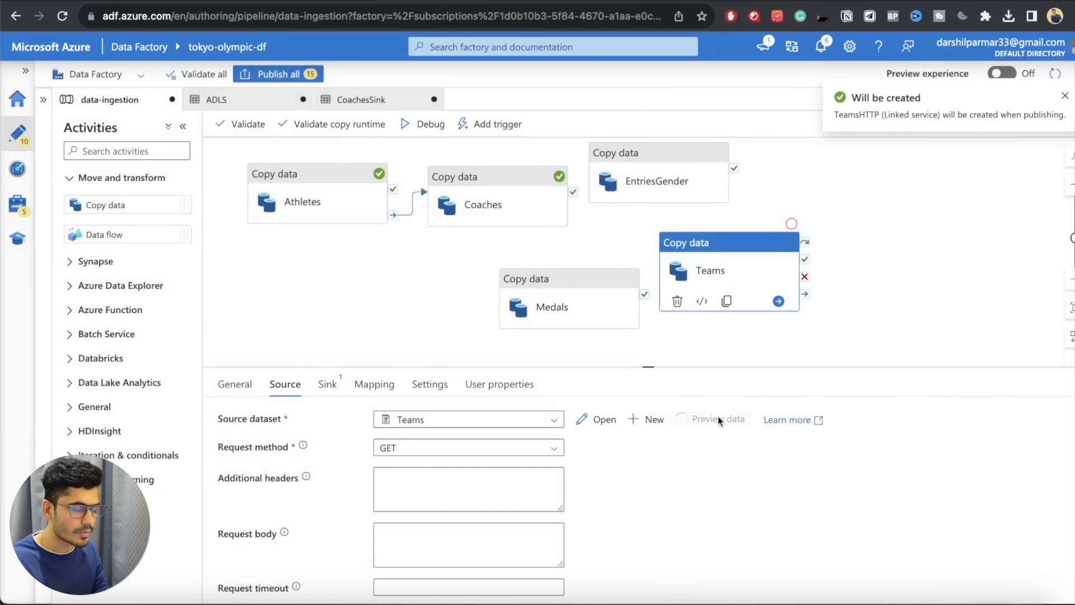
left_click(826, 107)
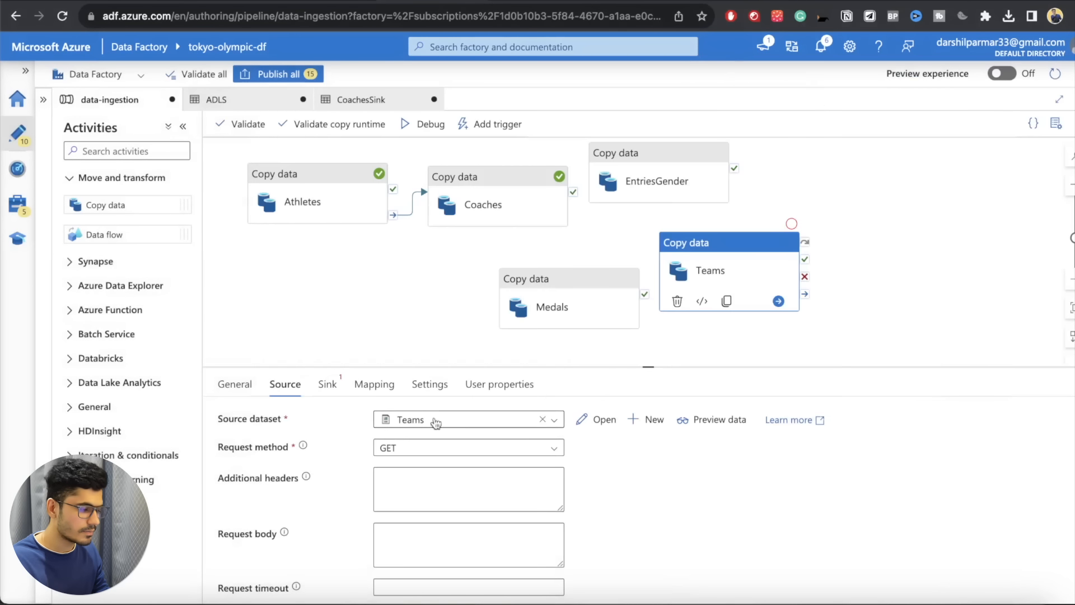
- Start a new sink dataset for Teams on Azure Data Lake Storage Gen2 in DelimitedText format
left_click(327, 384)
left_click(535, 423)
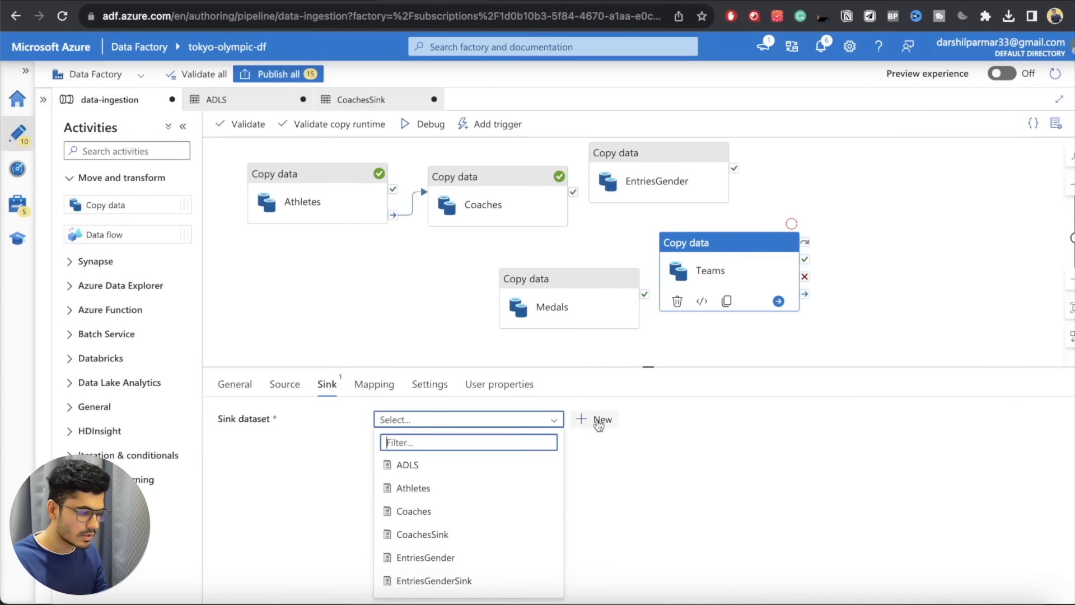
left_click(597, 418)
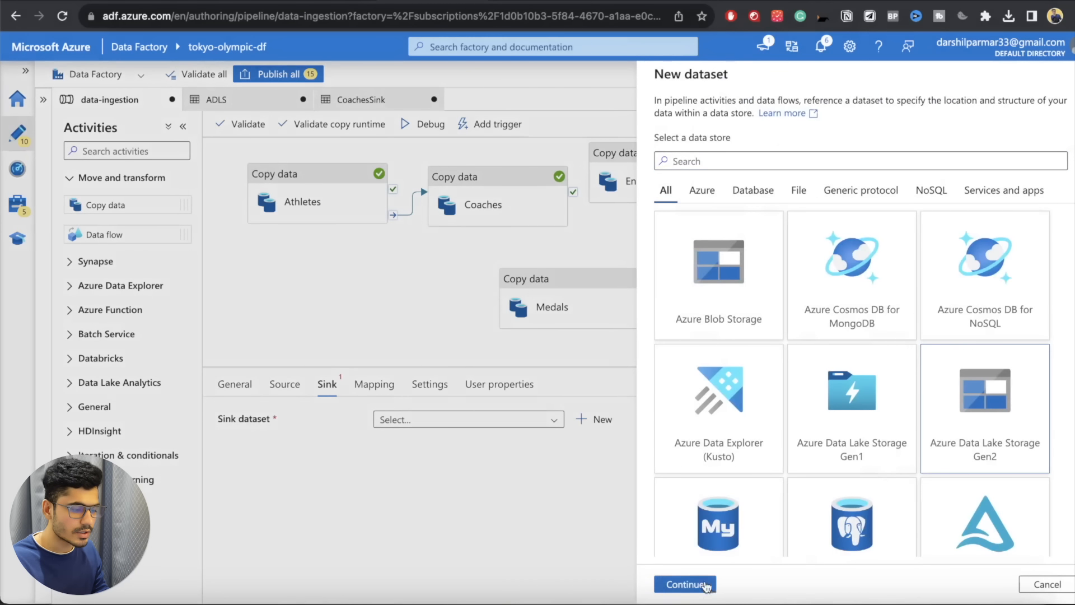
left_click(685, 584)
left_click(985, 179)
left_click(666, 582)
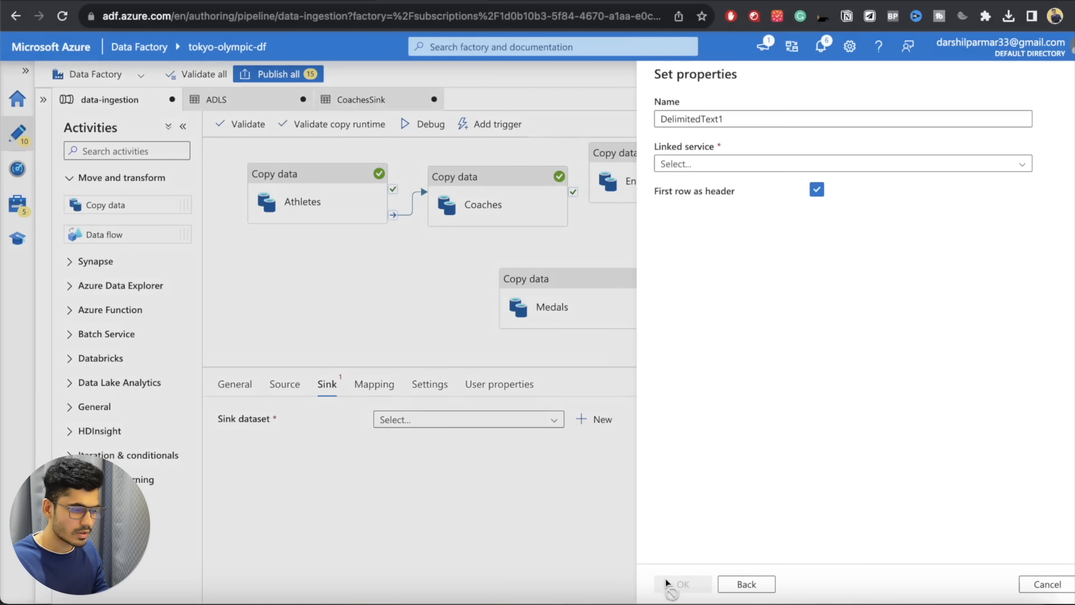
- Name the Teams sink dataset TeamsSink and use AzureDataLakeStorage1 as its linked service
double_click(715, 119)
key("super+v")
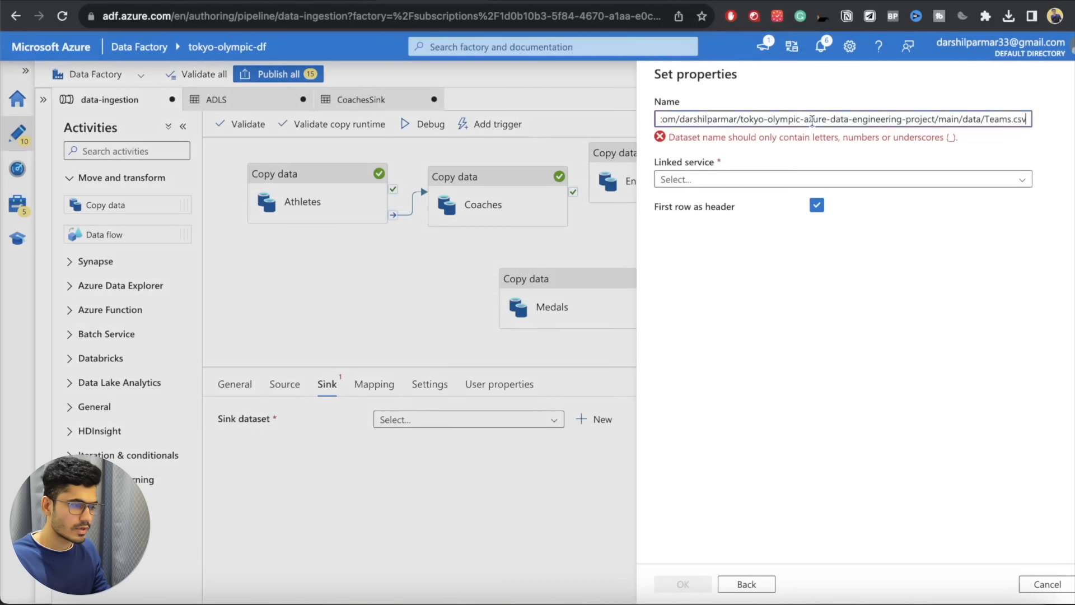
key("super+a")
type("Te")
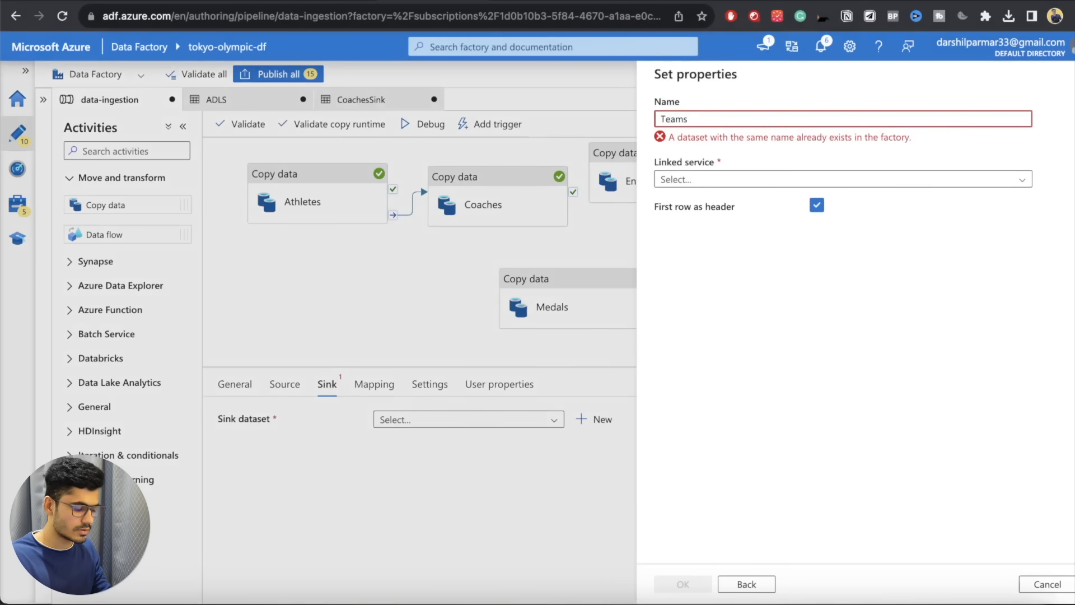
left_click(815, 166)
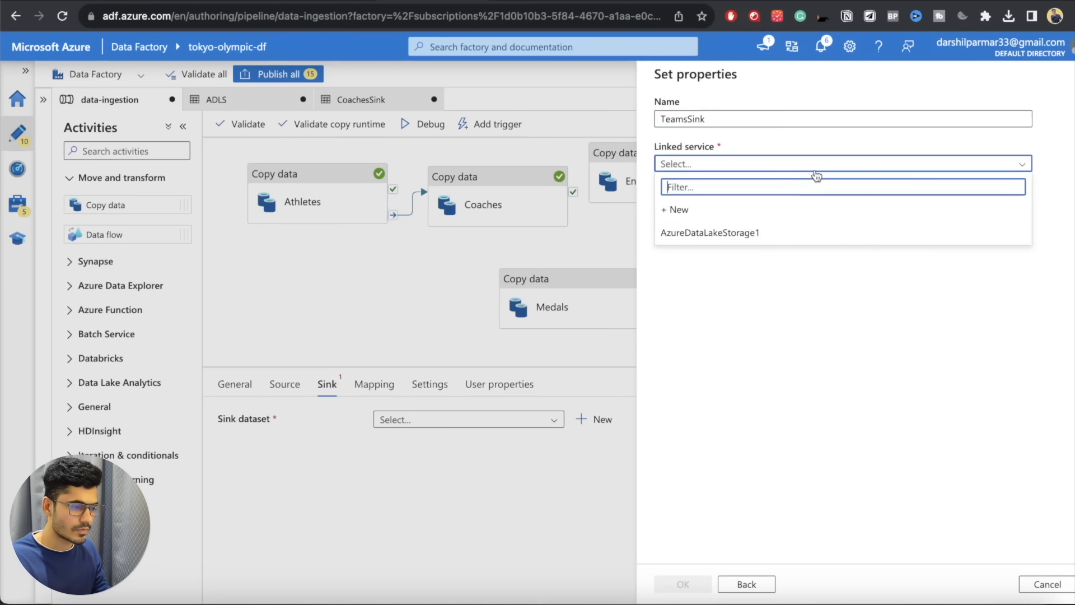
left_click(775, 239)
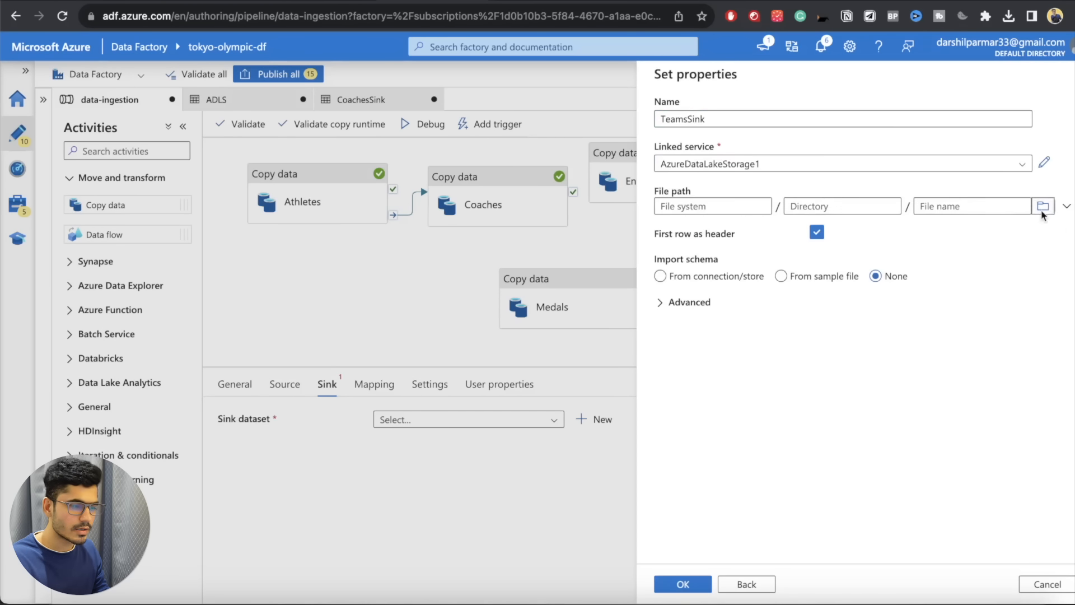
- Save TeamsSink with file path tokyo-olympic-data/raw-data/medals.csv and no schema import
left_click(1041, 206)
double_click(715, 153)
double_click(701, 159)
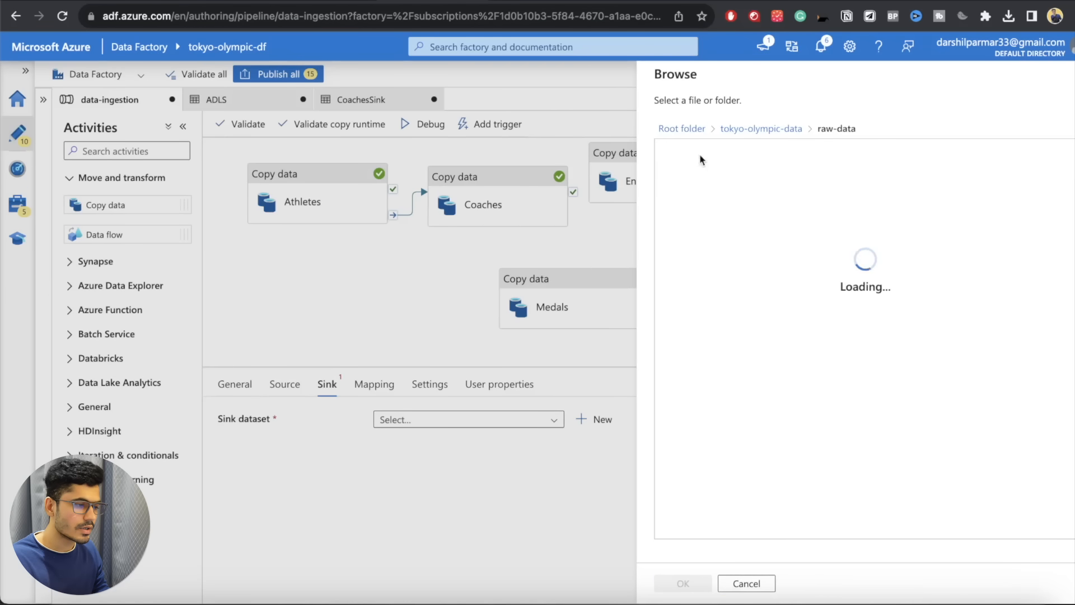
left_click(682, 583)
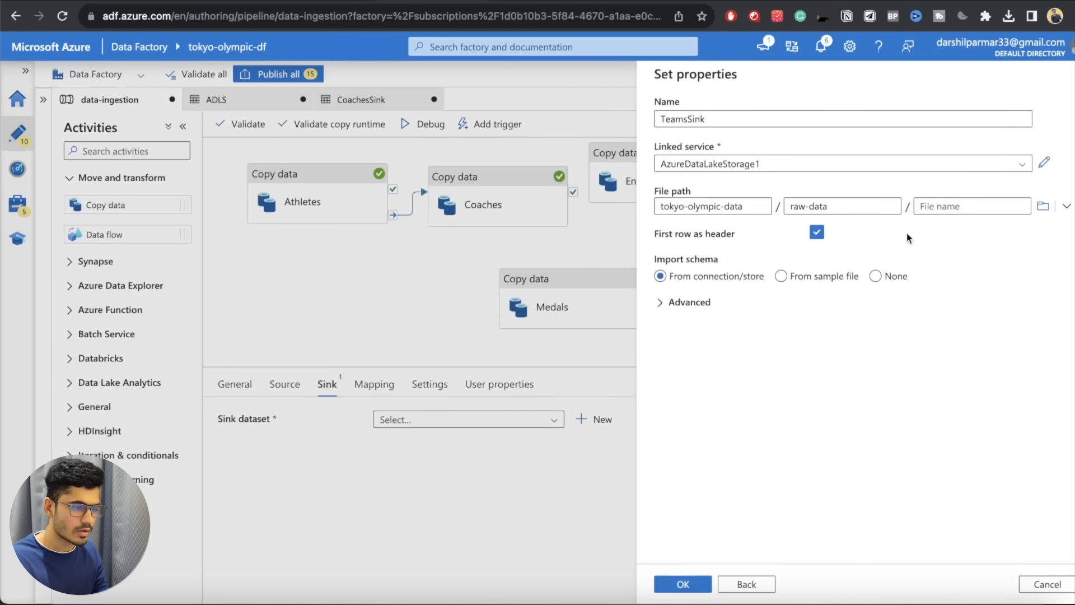
left_click(958, 209)
type("medals.csv")
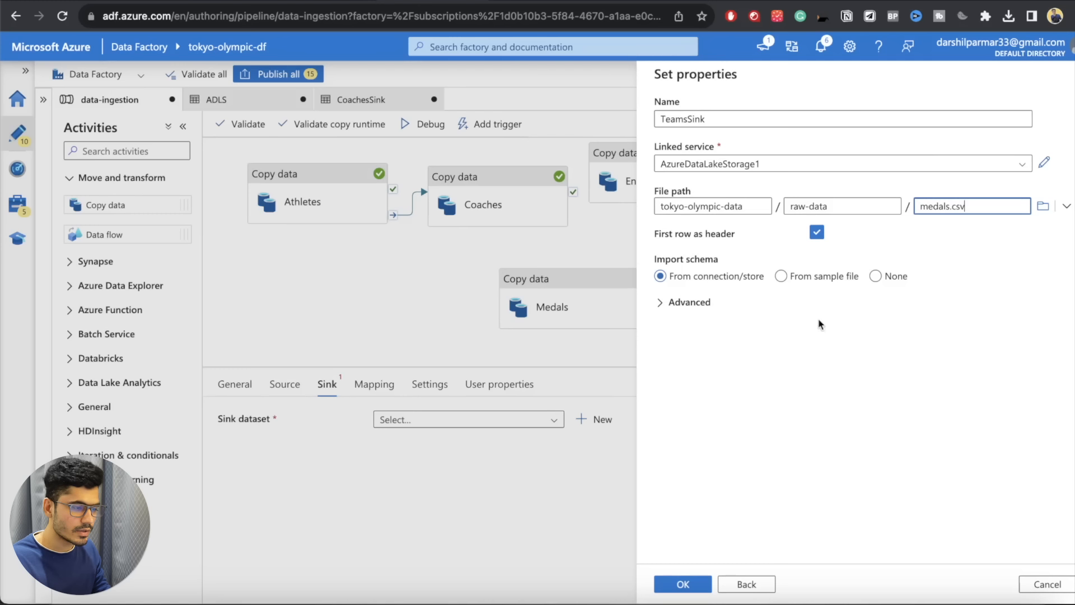
left_click(876, 276)
left_click(876, 276)
left_click(682, 584)
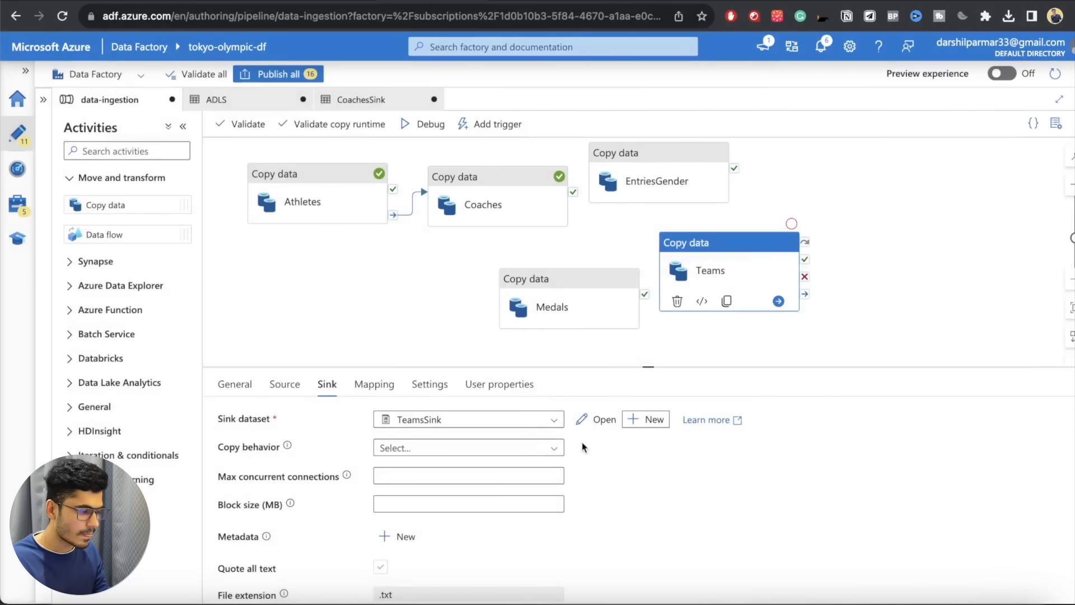
- Connect Coaches to EntriesGender, EntriesGender to Medals, and Medals to Teams with on-completion dependencies, spreading the activities apart
left_click_drag(720, 276, 901, 275)
left_click_drag(554, 296, 737, 252)
left_click_drag(646, 165, 614, 283)
left_click_drag(570, 221, 556, 320)
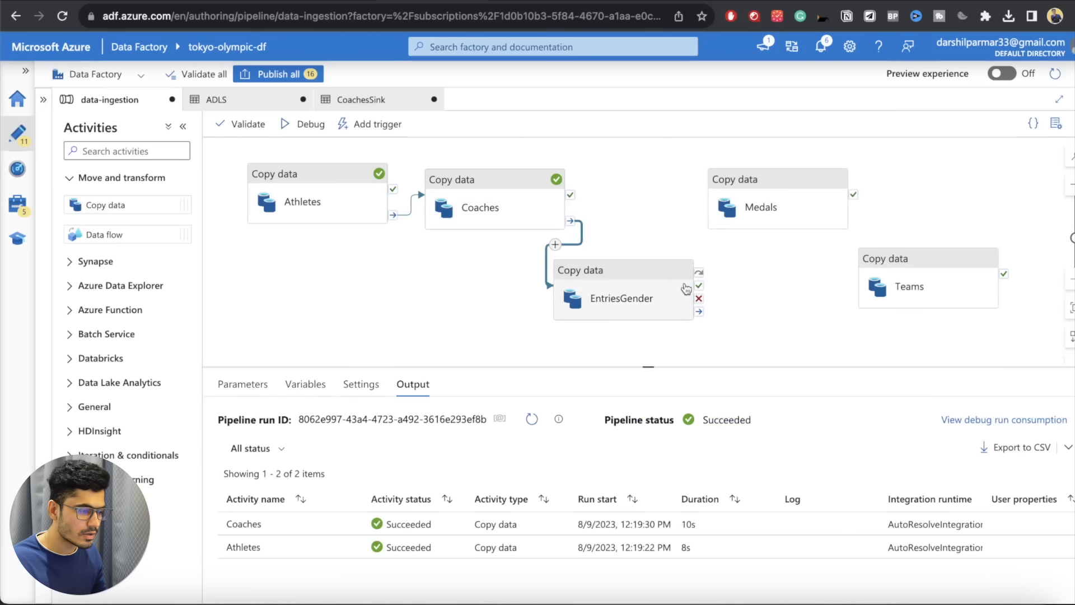
left_click(702, 312)
left_click_drag(712, 283, 744, 188)
left_click_drag(872, 204, 856, 294)
left_click_drag(871, 207, 950, 257)
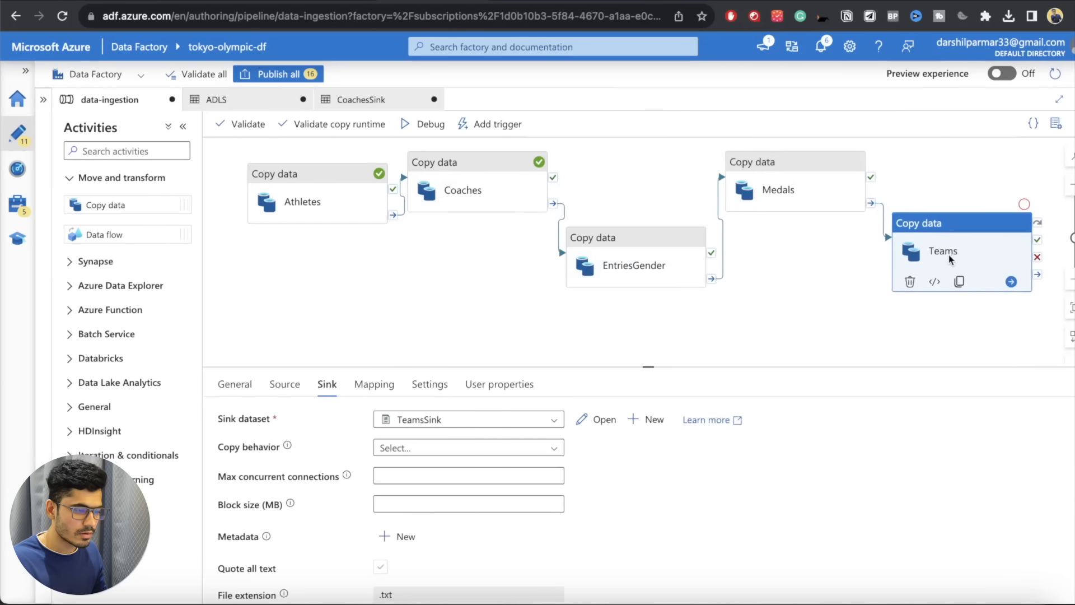
- Line up the Athletes, Coaches, EntriesGender, Medals and Teams activities in one horizontal row in execution order
left_click_drag(351, 198, 318, 267)
left_click_drag(483, 190, 468, 270)
left_click_drag(641, 270, 647, 272)
left_click_drag(785, 197, 807, 271)
left_click_drag(959, 255, 983, 278)
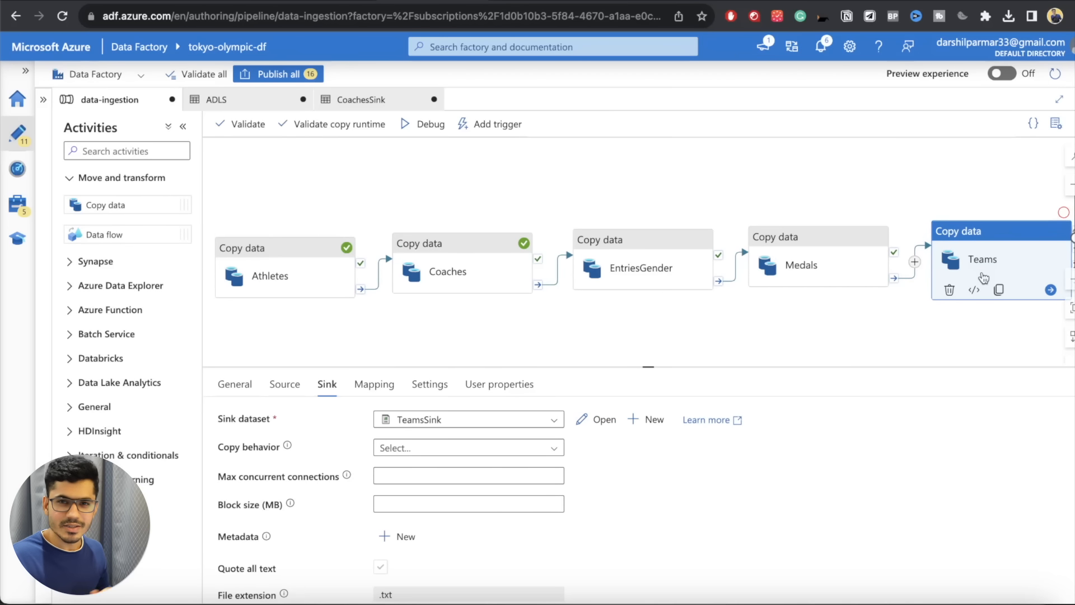
- Validate the data-ingestion pipeline, dismiss the validation output and start a debug run
scroll(789, 297, "down", 3)
scroll(789, 298, "up", 2)
scroll(789, 298, "down", 1)
scroll(789, 298, "up", 3)
scroll(789, 297, "down", 1)
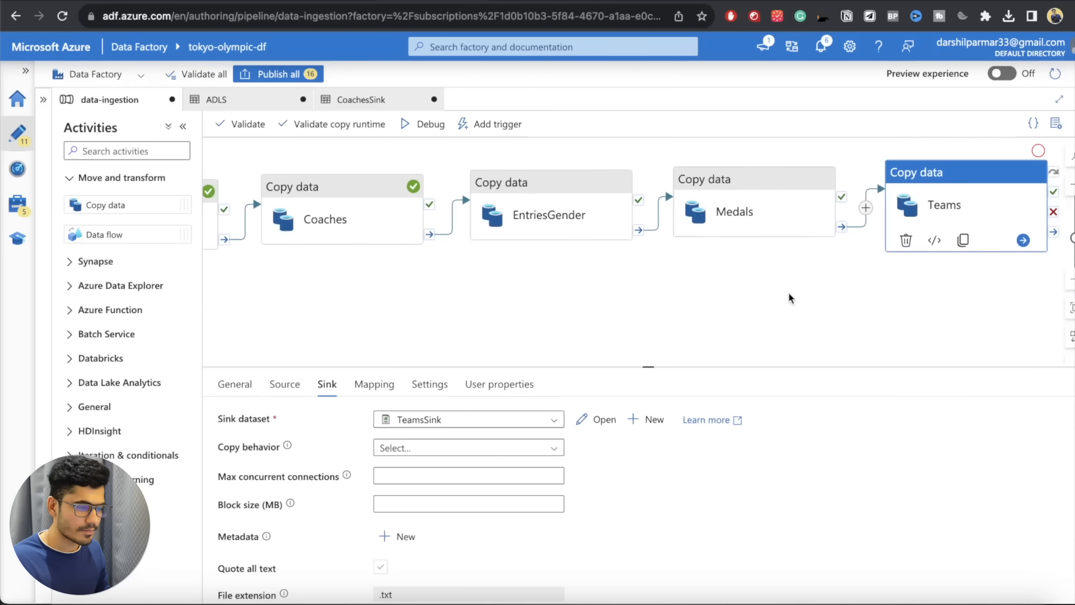
scroll(791, 298, "down", 2)
scroll(556, 285, "up", 2)
scroll(554, 288, "right", 1)
scroll(553, 289, "down", 1)
scroll(553, 289, "right", 2)
scroll(553, 289, "down", 1)
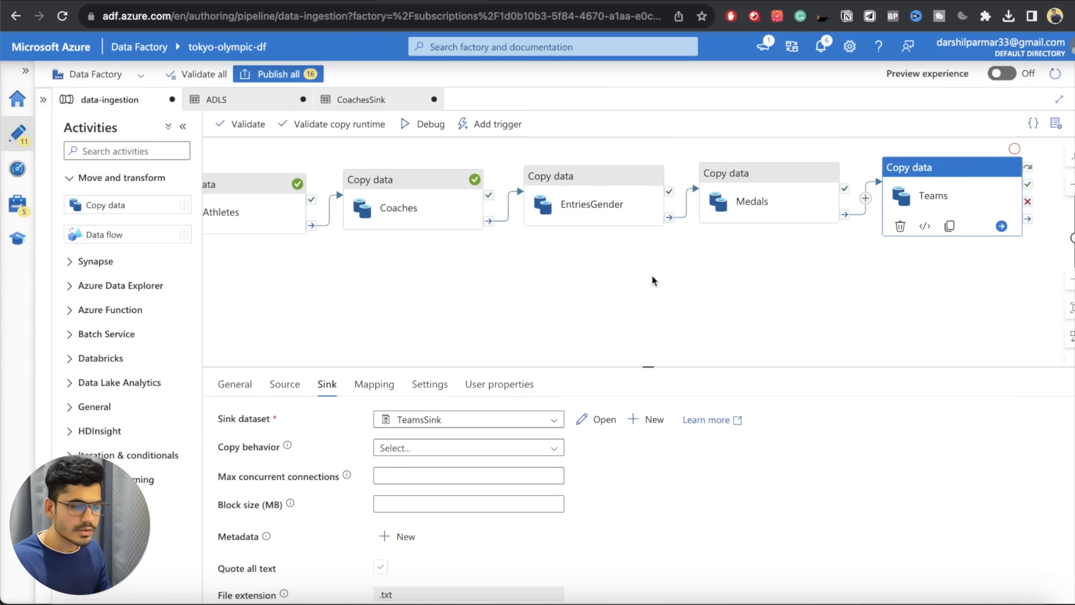
scroll(652, 276, "down", 1)
left_click(242, 123)
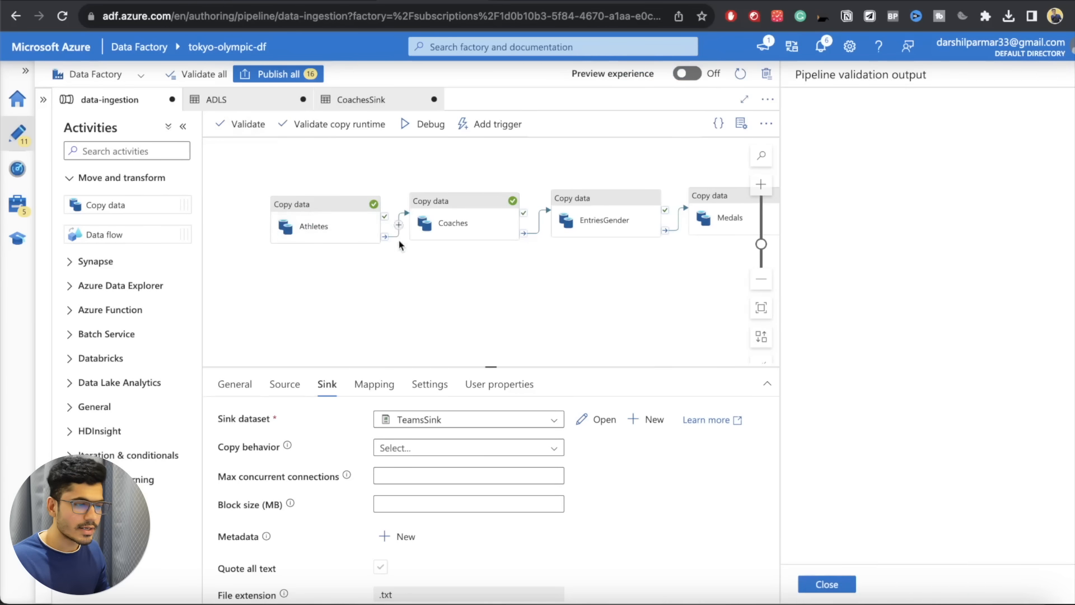
left_click(822, 584)
left_click(426, 126)
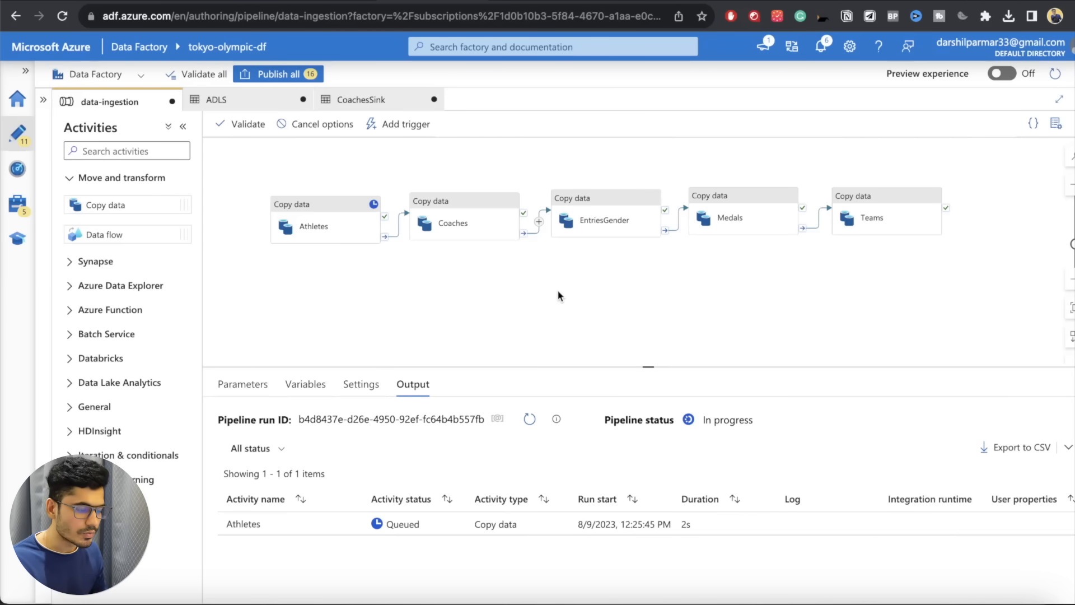
- Enlarge the run output area and check the debug run's progress against the raw-data folder in the Azure portal, refreshing both
mouse_move(556, 425)
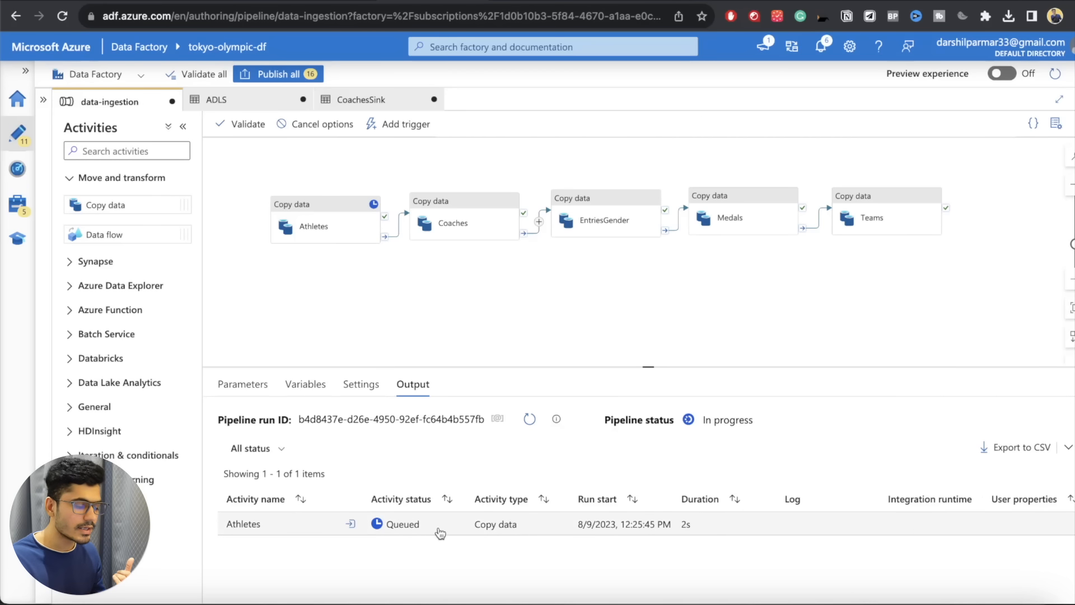
left_click_drag(647, 366, 647, 284)
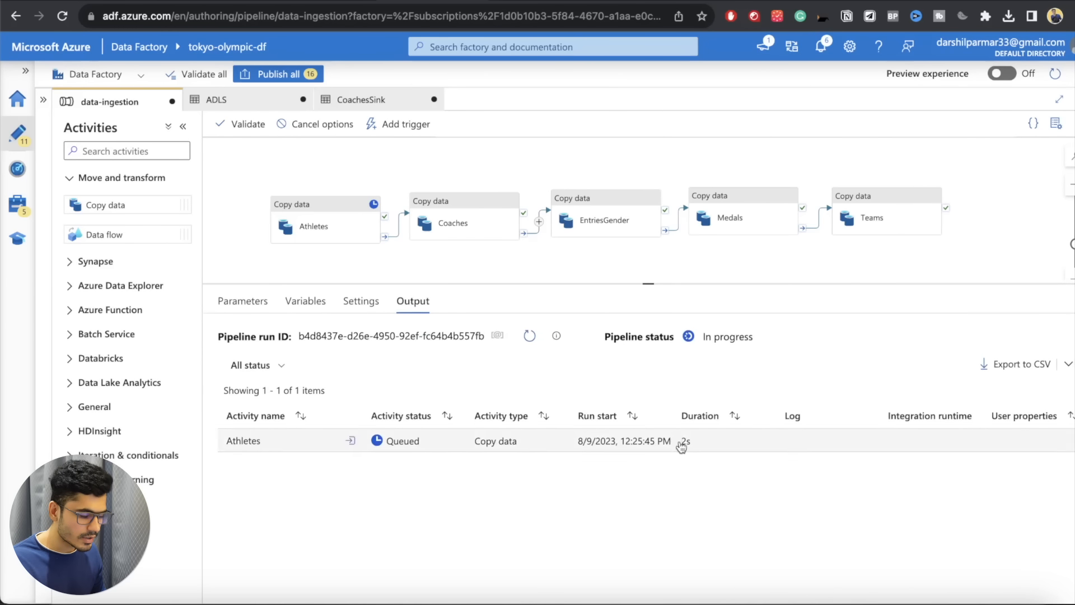
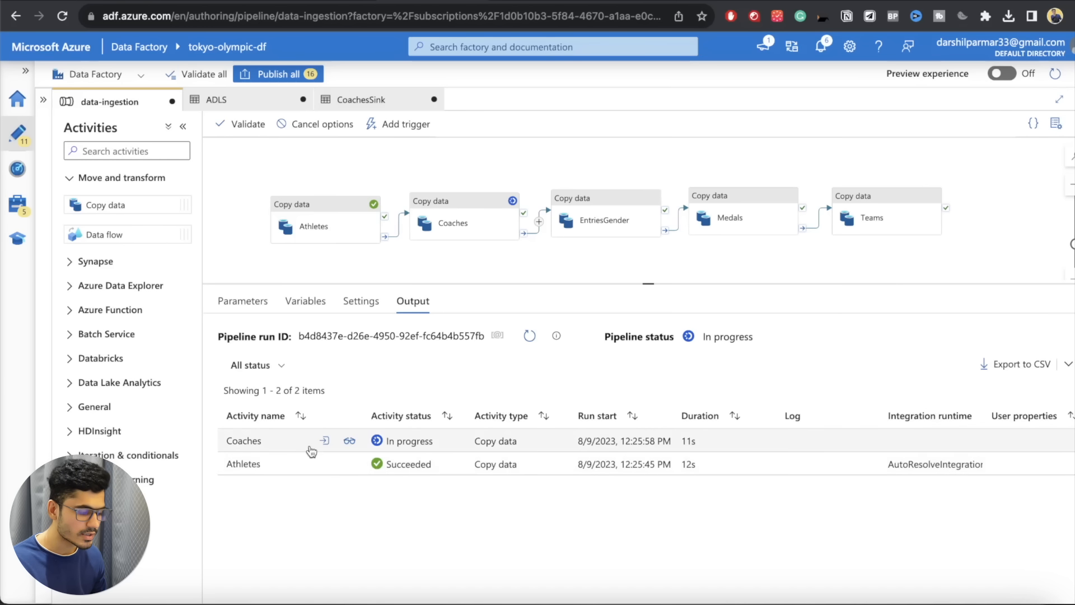
left_click(232, 2)
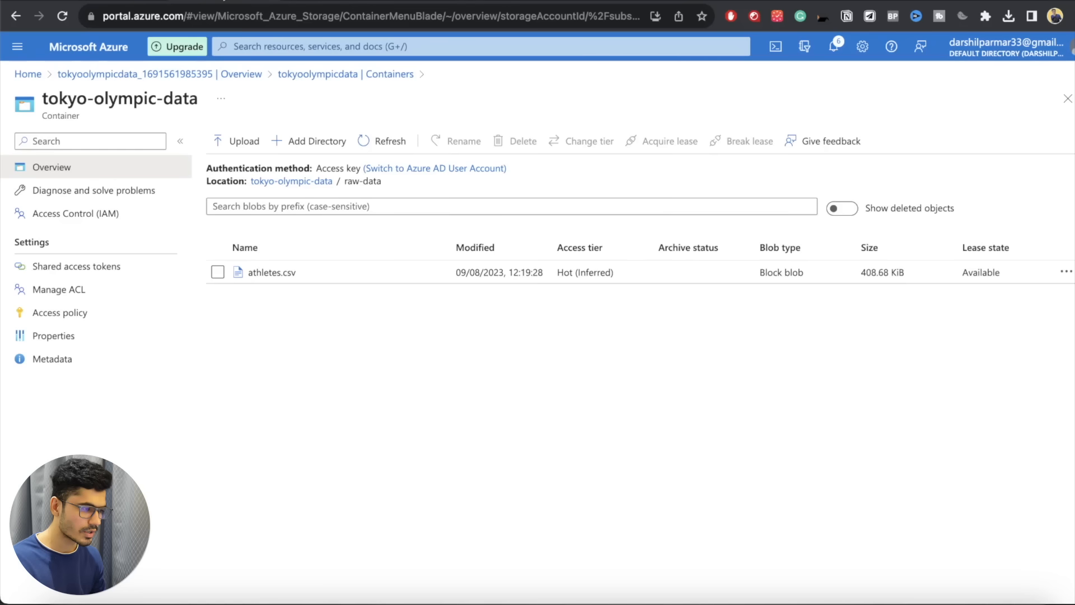
left_click(383, 141)
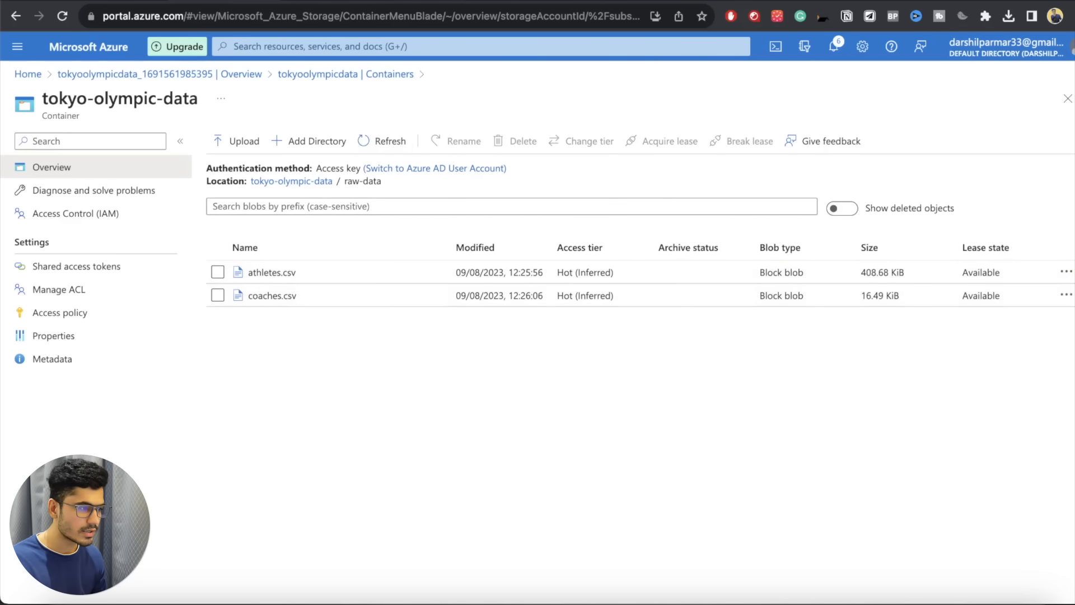
left_click(441, 1)
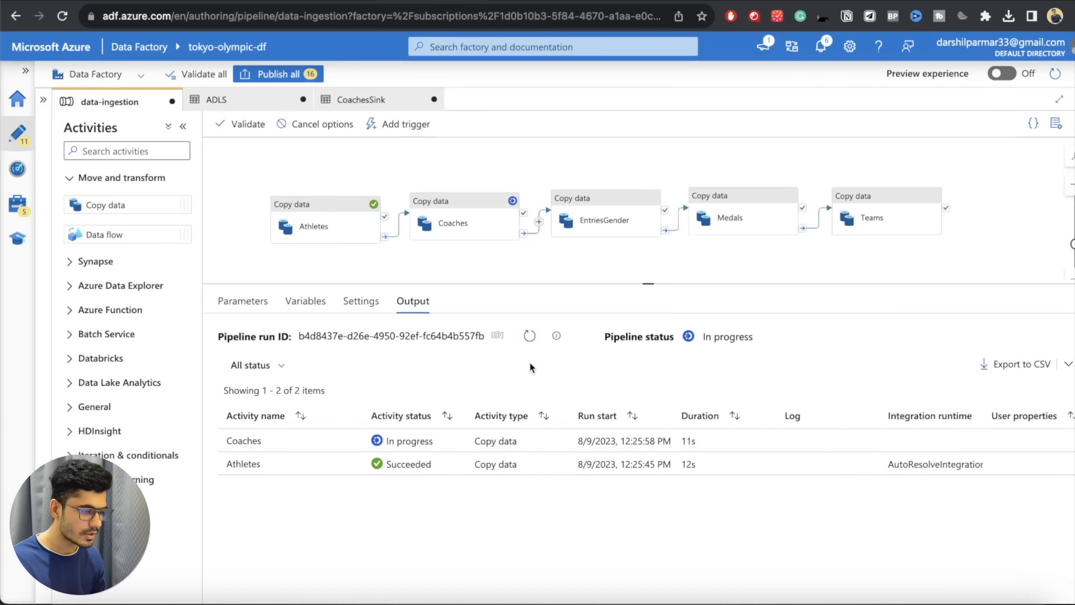
left_click(530, 336)
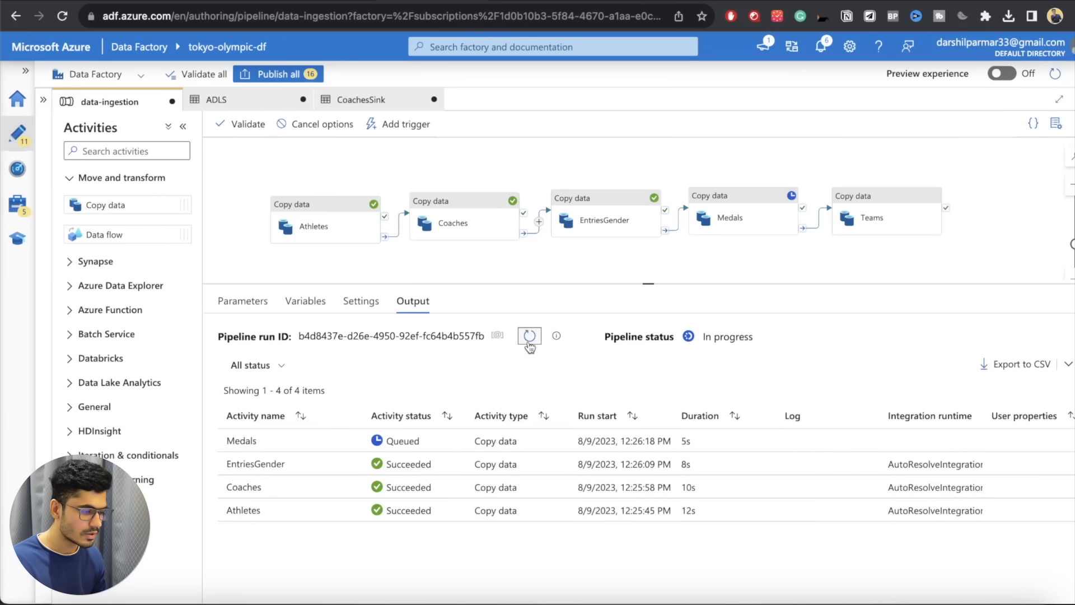
left_click(316, 1)
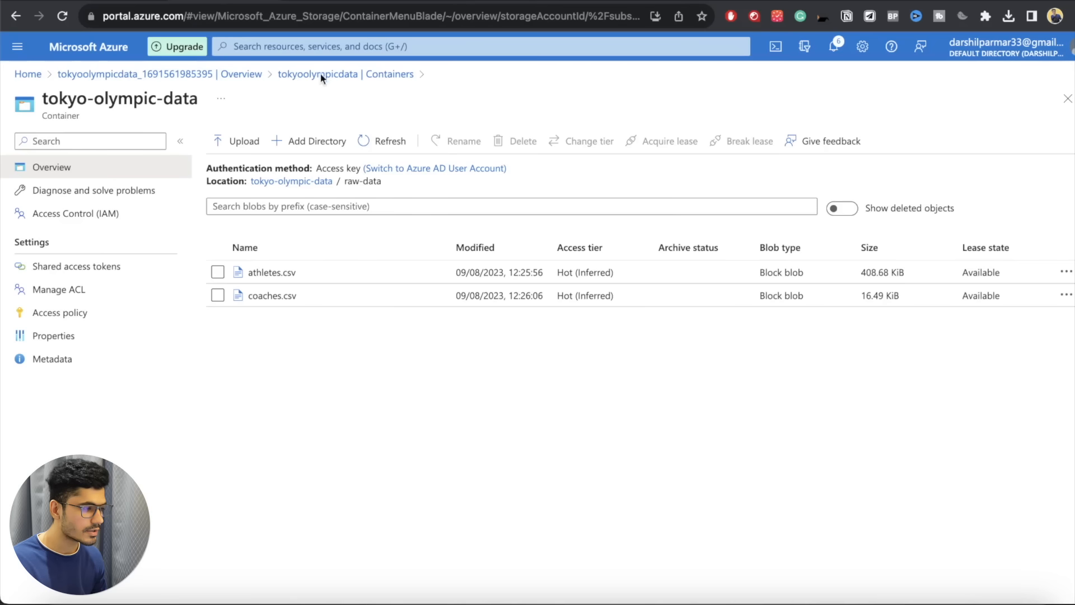
left_click(382, 142)
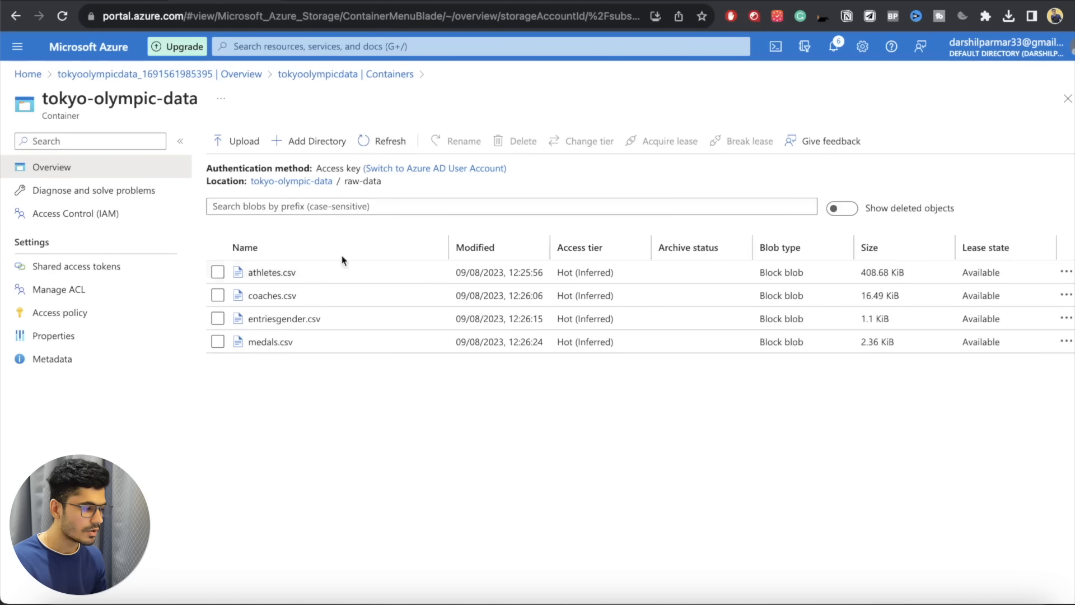
- Keep refreshing the debug run's activity statuses and the raw-data folder listing to check for the Medals and Teams output files
left_click(409, 4)
left_click(529, 335)
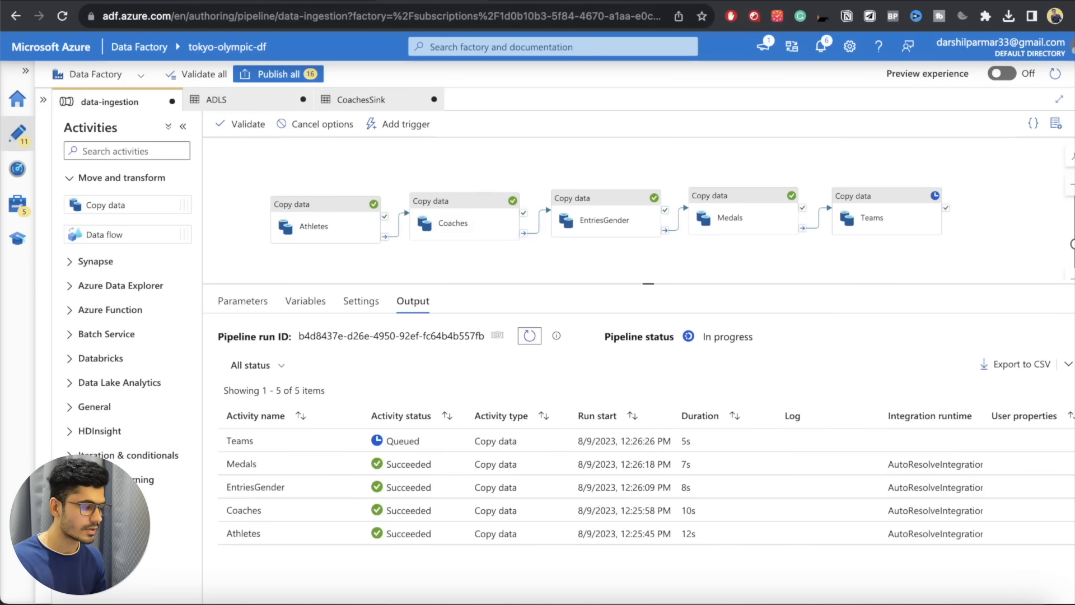
key("ctrl+Tab")
left_click(376, 142)
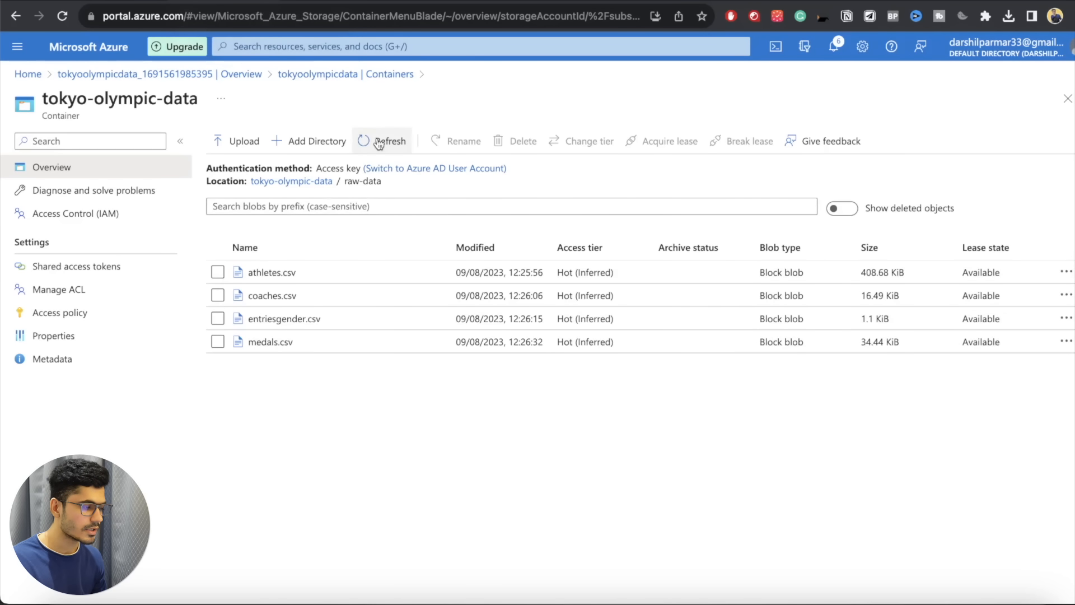
left_click(445, 8)
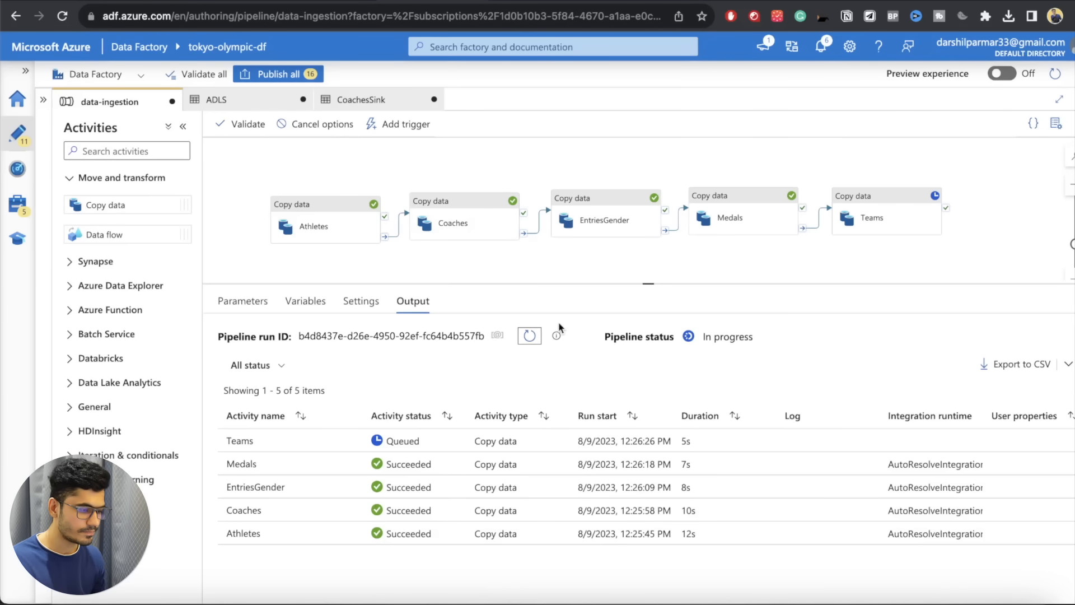
left_click(533, 336)
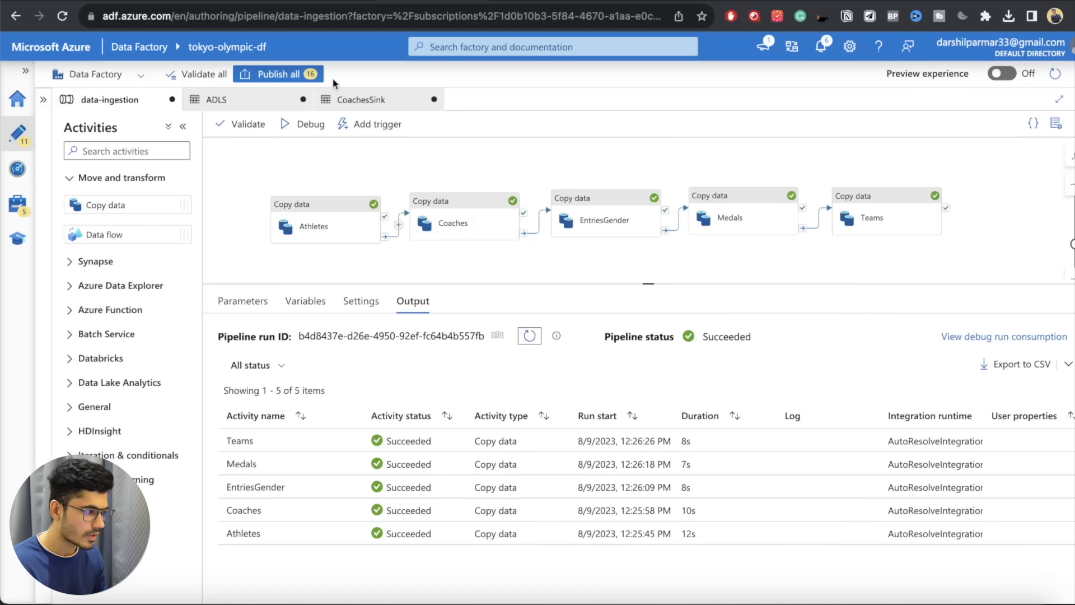
left_click(231, 2)
left_click(383, 141)
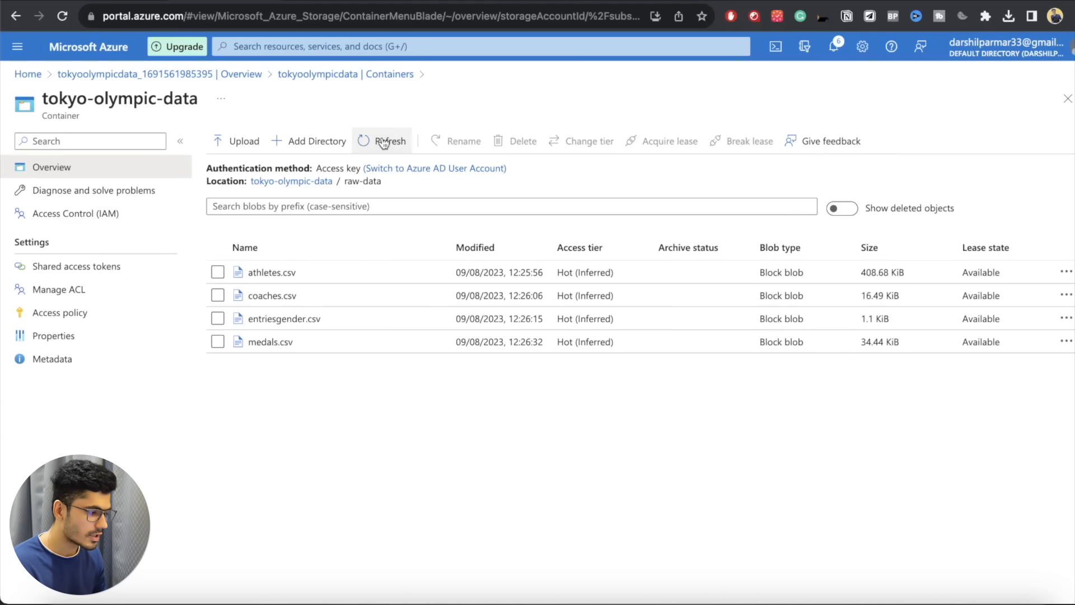
left_click(384, 141)
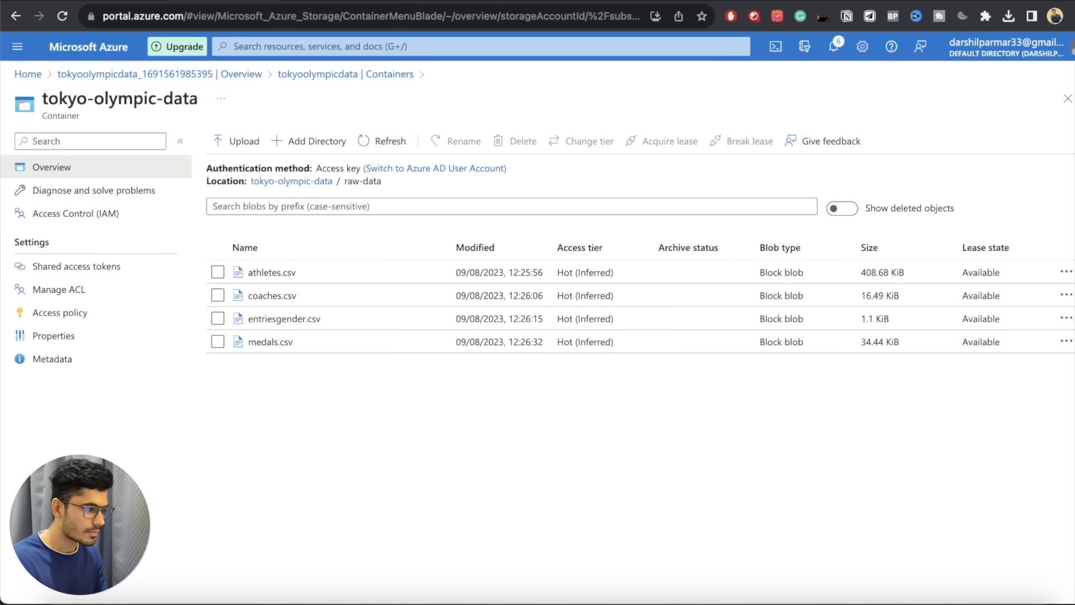
- Open the Teams activity's sink dataset in Data Factory and change its file name to teams.csv
left_click(358, 2)
left_click(879, 222)
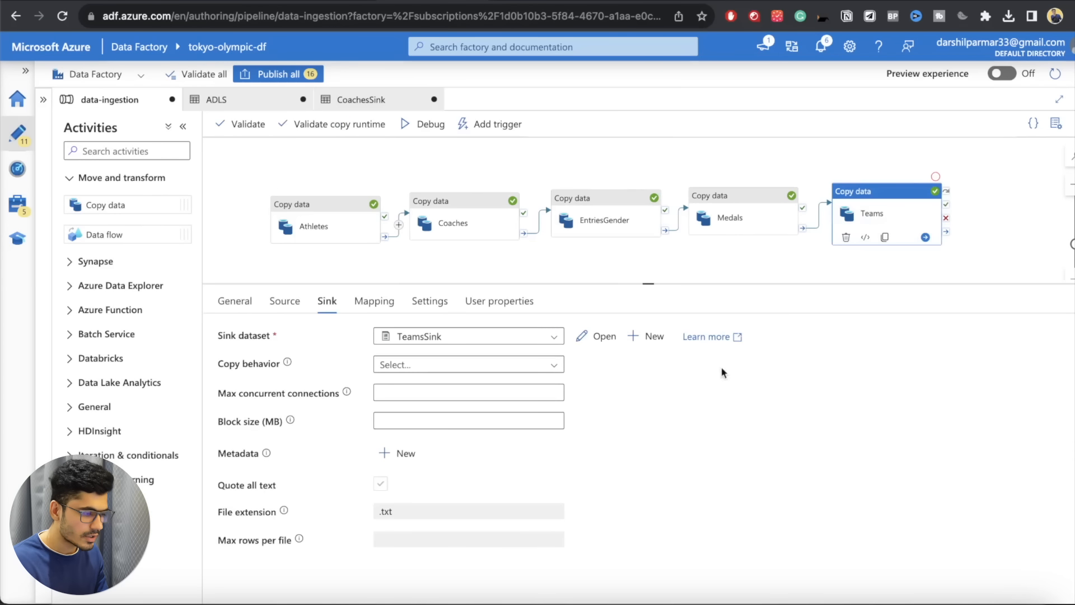
left_click(597, 336)
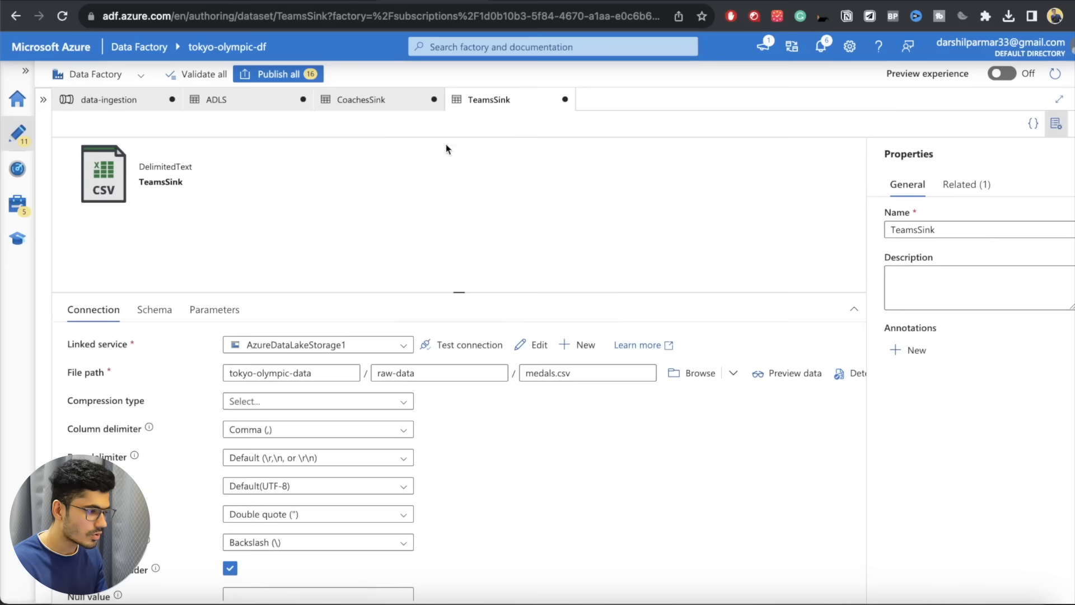
double_click(535, 373)
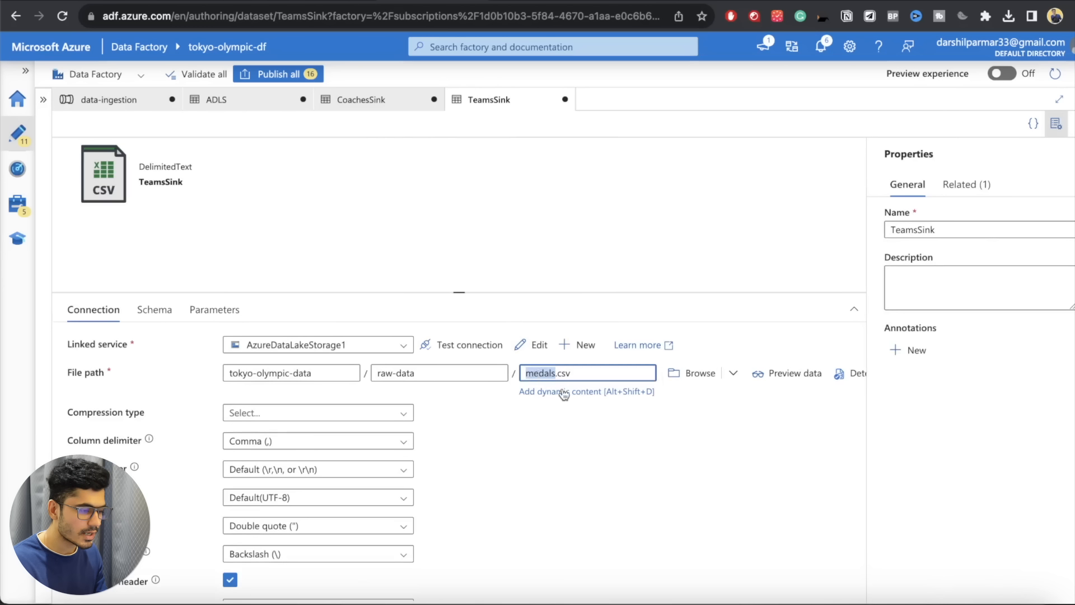
type("tea")
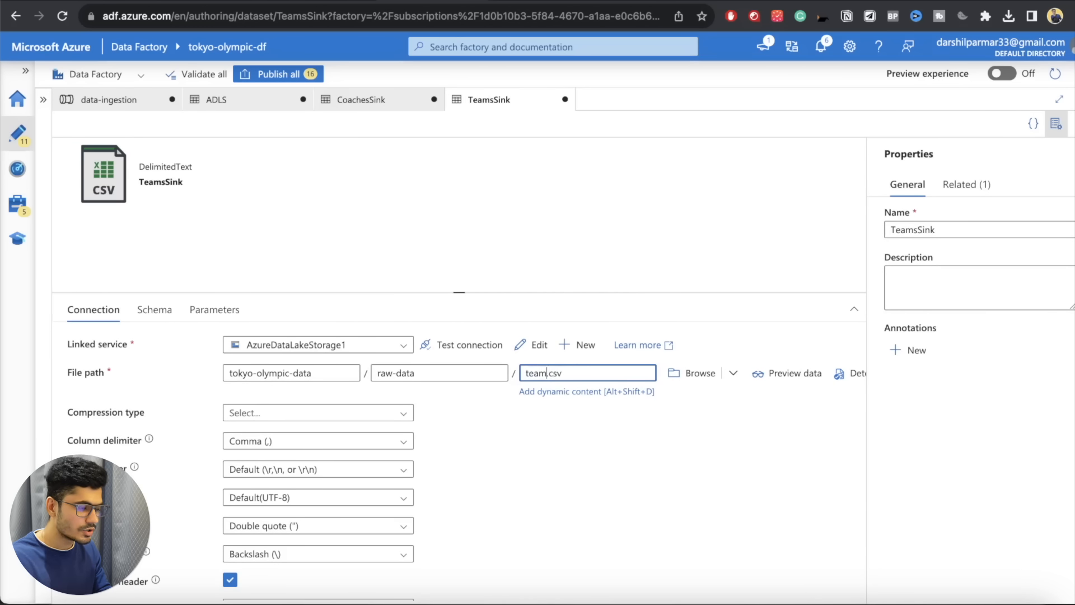
left_click(589, 482)
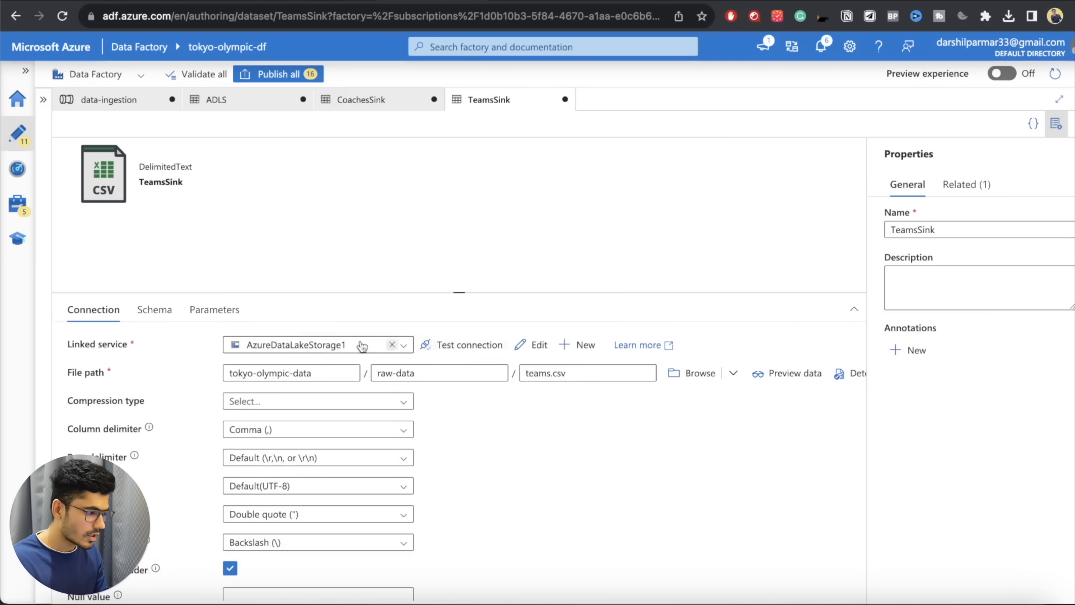
- Return to the data-ingestion pipeline and start another debug run
left_click(354, 100)
left_click(109, 99)
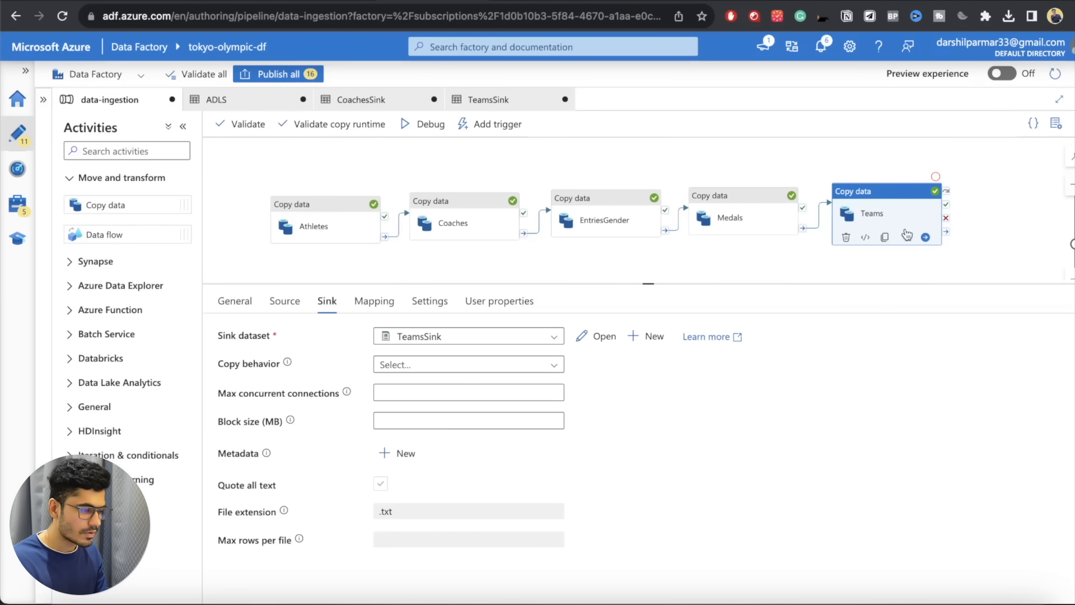
left_click(425, 124)
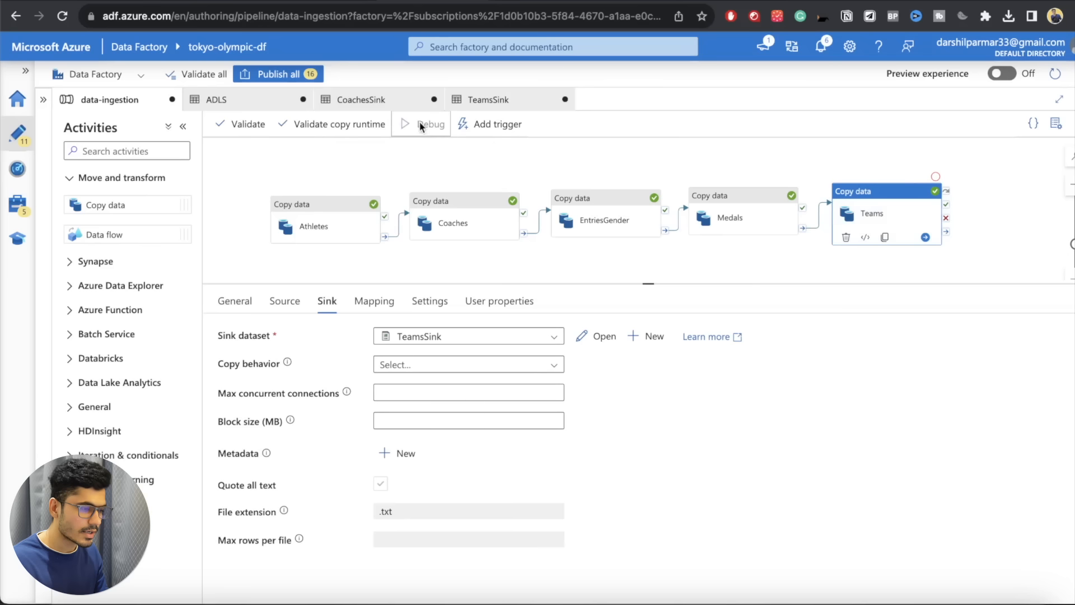
- Check the file paths of the MedalsSink and TeamsSink datasets from their copy activities
left_click(726, 224)
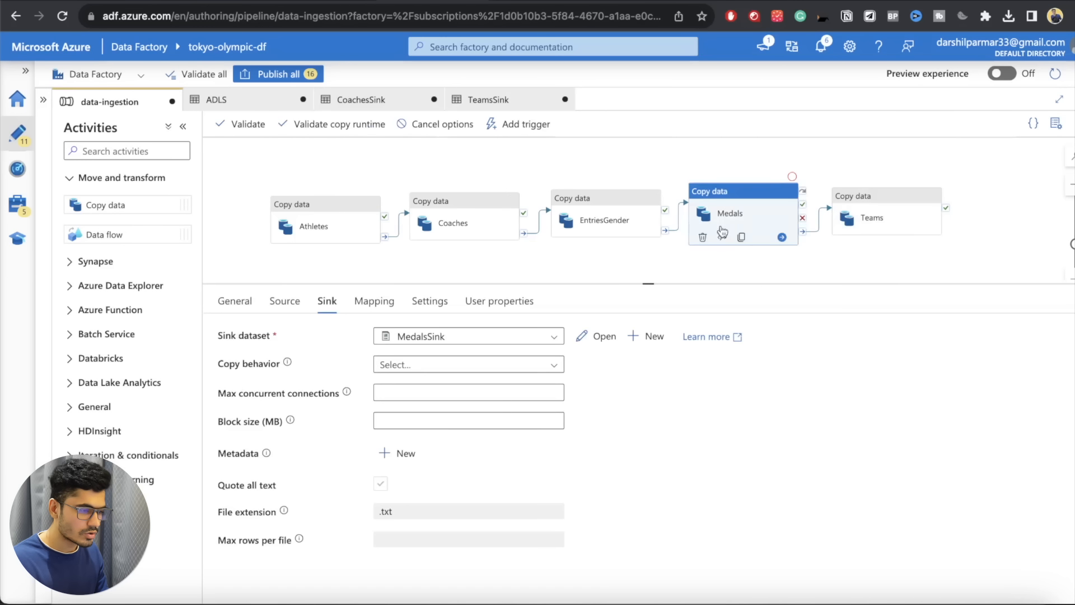
left_click(597, 336)
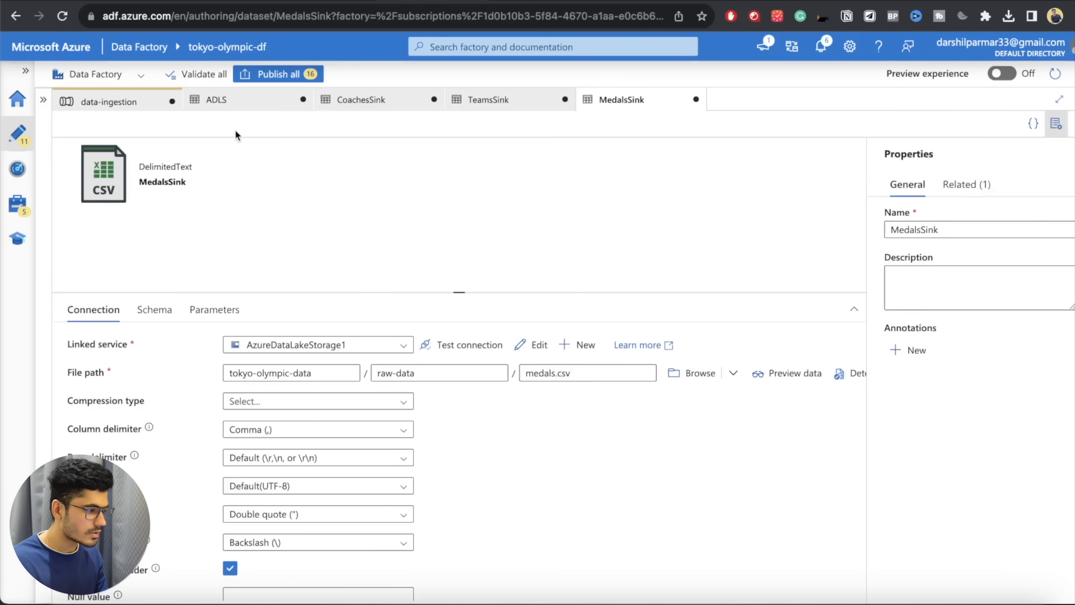
left_click(109, 101)
left_click(873, 219)
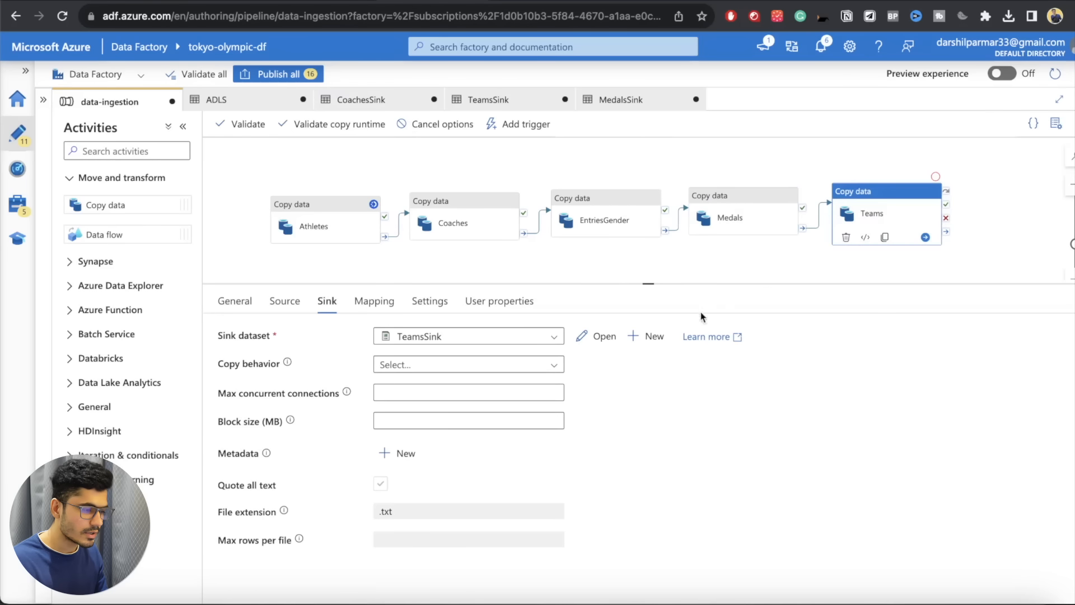
left_click(597, 336)
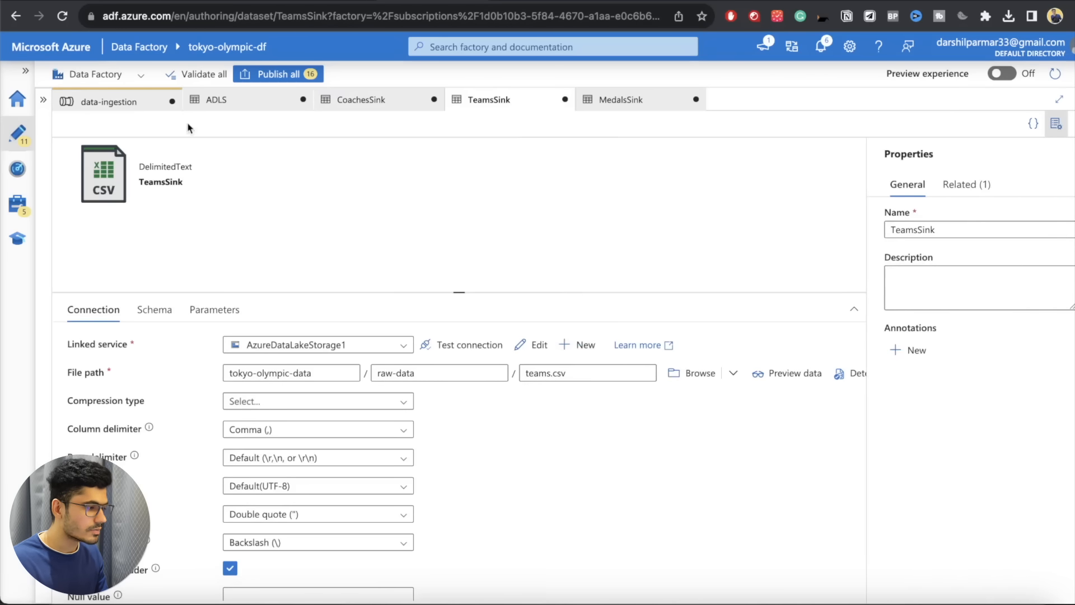
- Return to the pipeline, switch to the Azure portal and refresh the raw-data folder listing to check for the new run's files
left_click(130, 102)
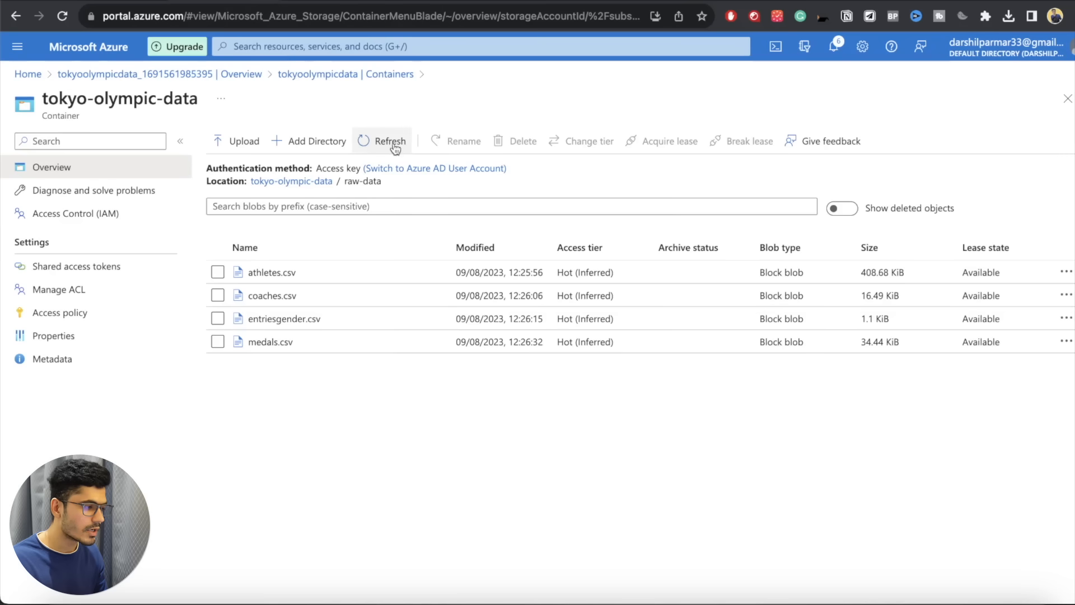
left_click(394, 143)
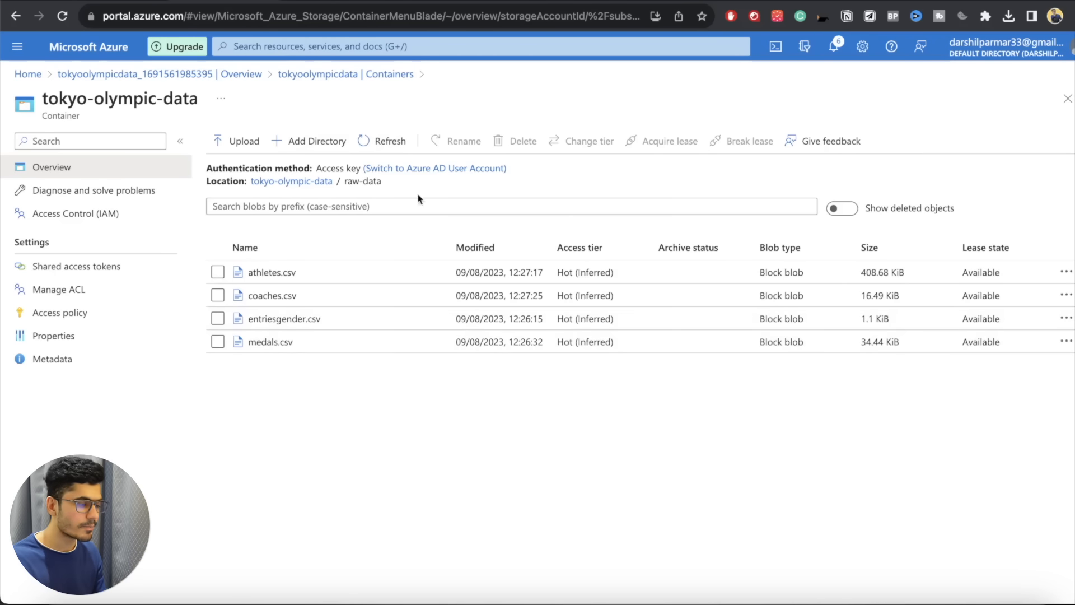
- Refresh the debug run's status in Data Factory, then refresh the raw-data folder listing in the Azure portal
left_click(446, 0)
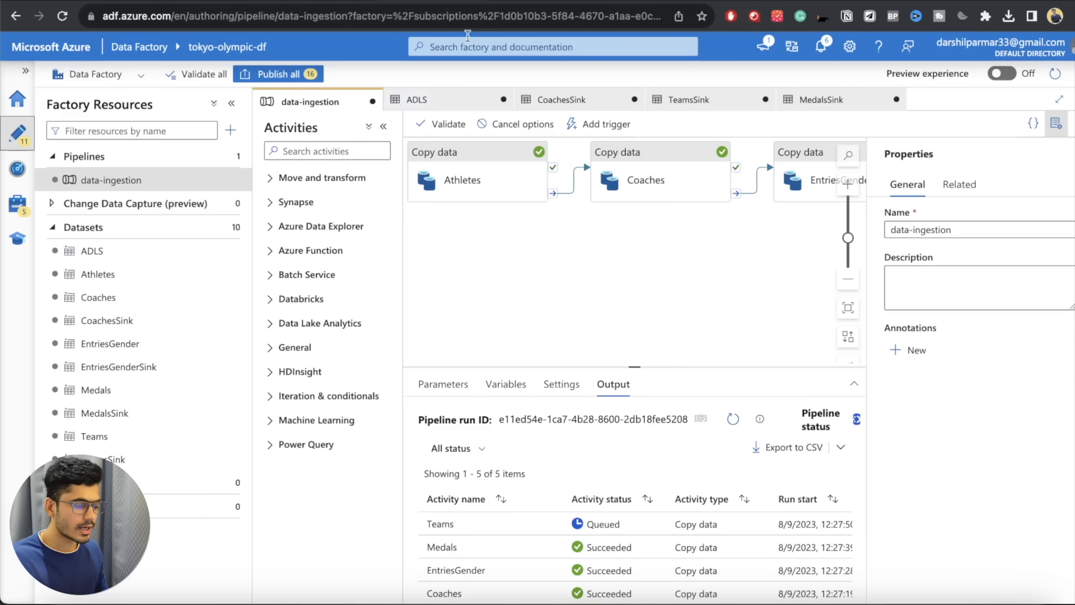
left_click(727, 420)
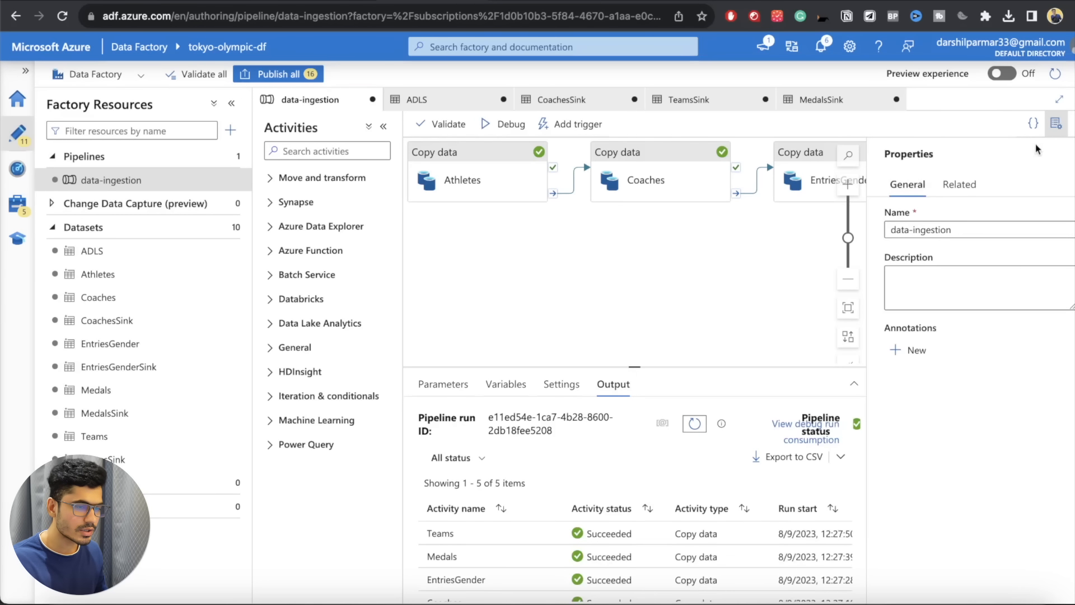
left_click(1056, 134)
scroll(723, 495, "down", 1)
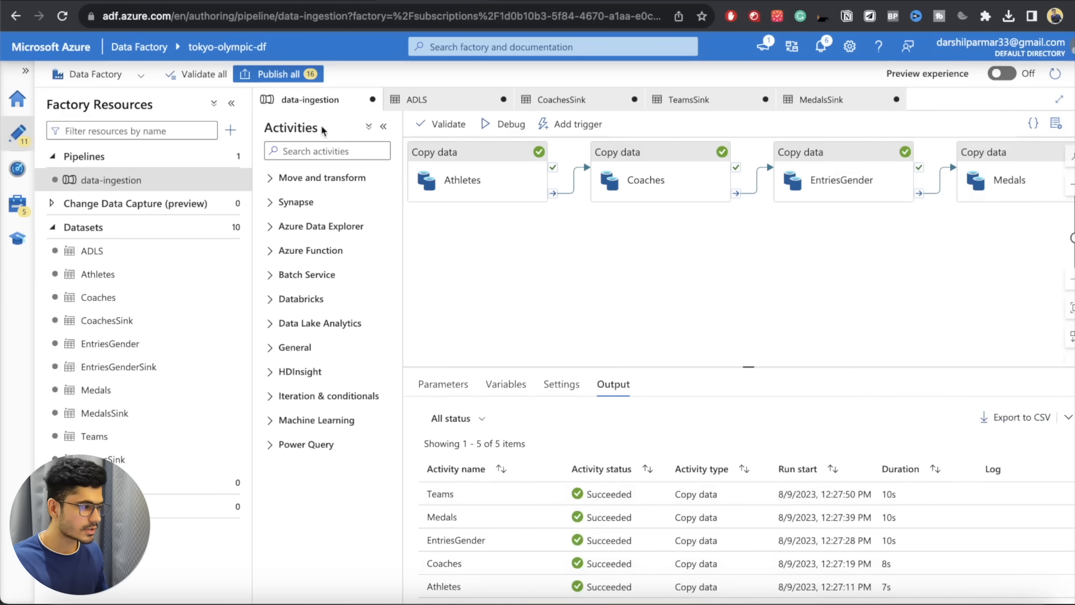
left_click(268, 0)
left_click(384, 141)
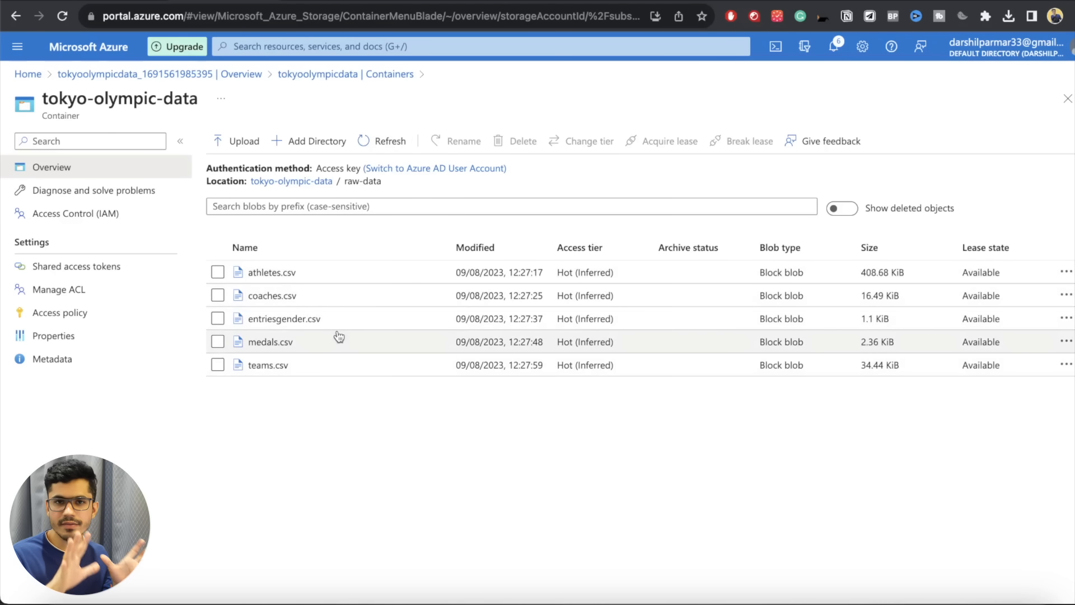
- Download coaches.csv from the raw-data folder and look through its rows in the spreadsheet, then close the file and its details
left_click(253, 296)
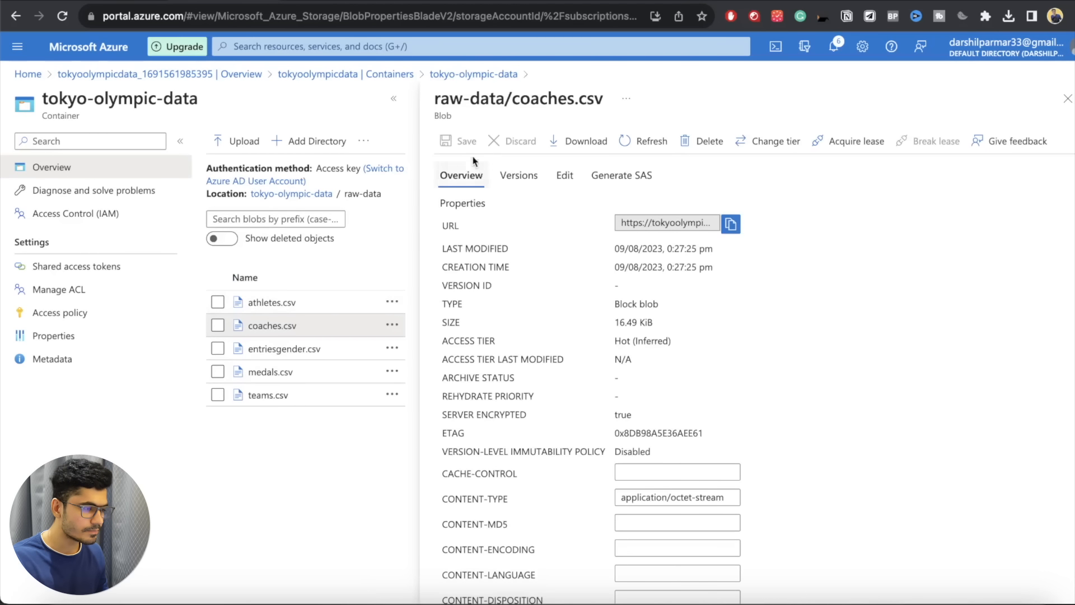
left_click(582, 141)
left_click(869, 45)
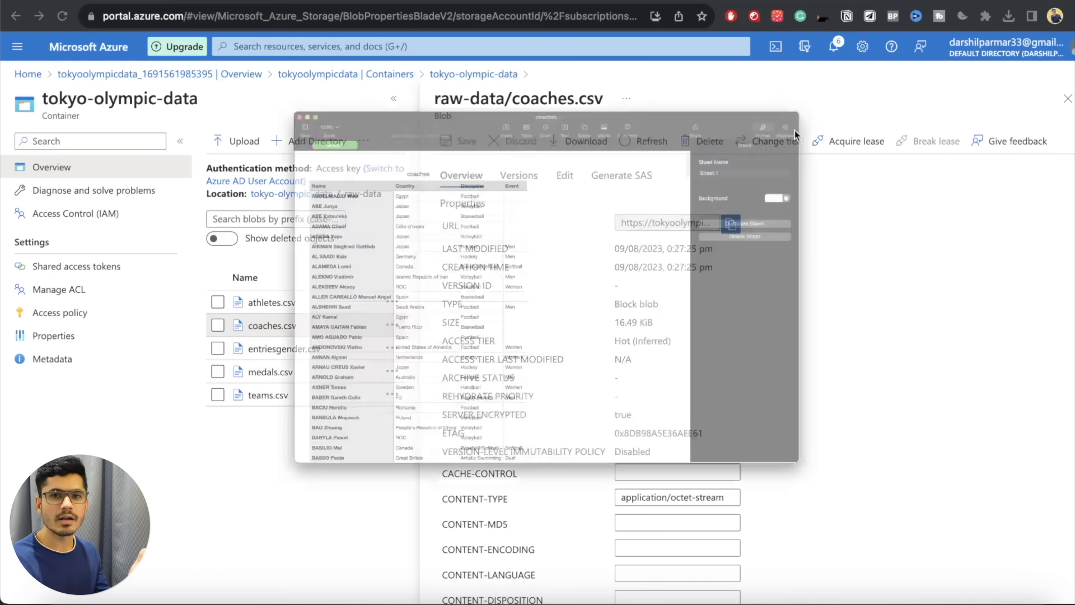
scroll(334, 263, "down", 10)
scroll(334, 263, "down", 5)
scroll(335, 264, "up", 15)
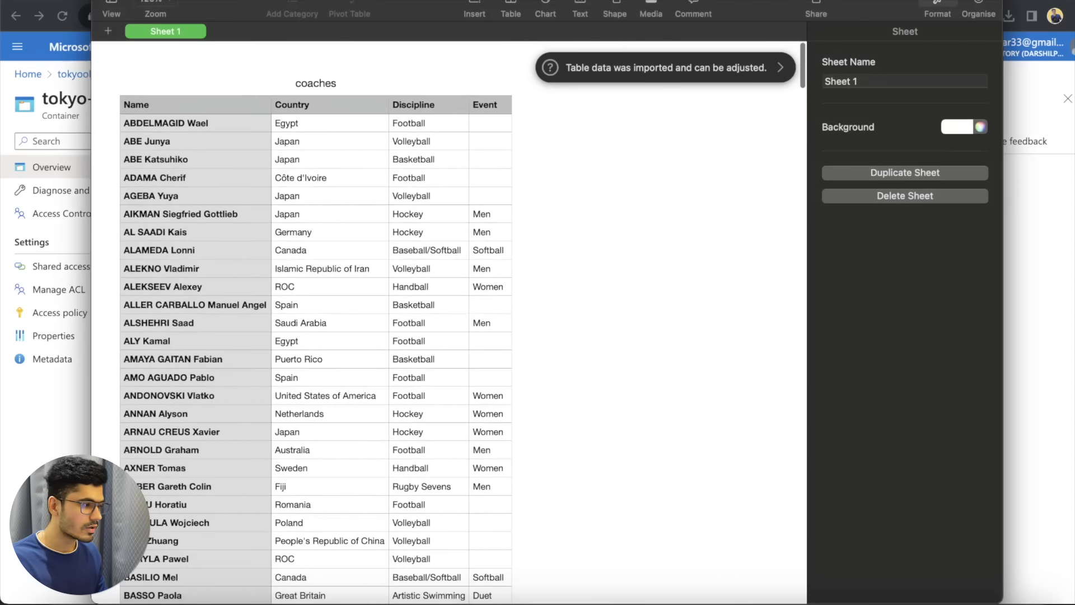
left_click(105, 1)
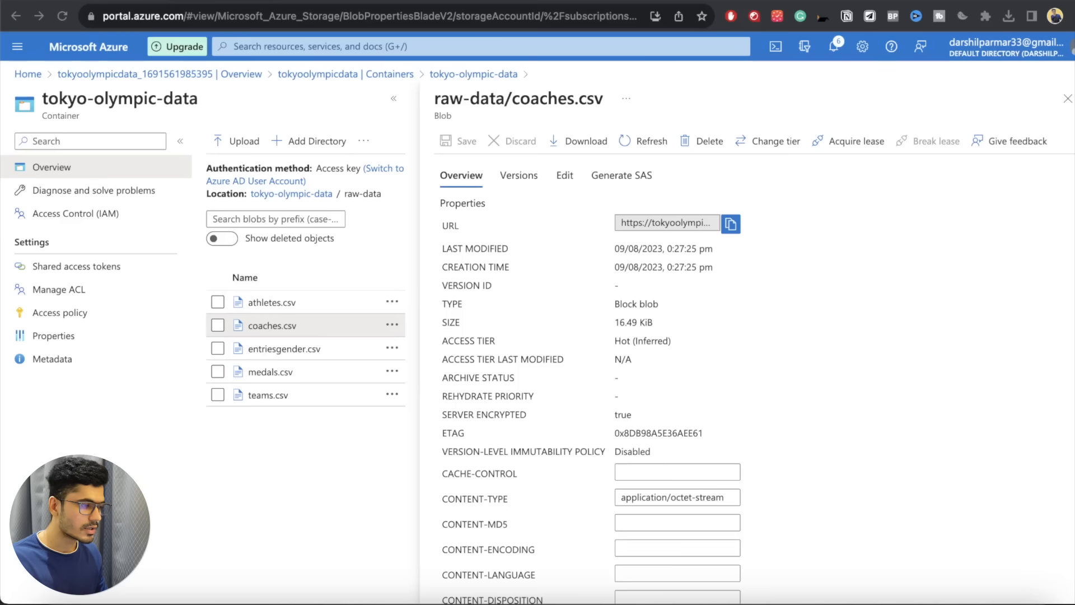
left_click(1067, 98)
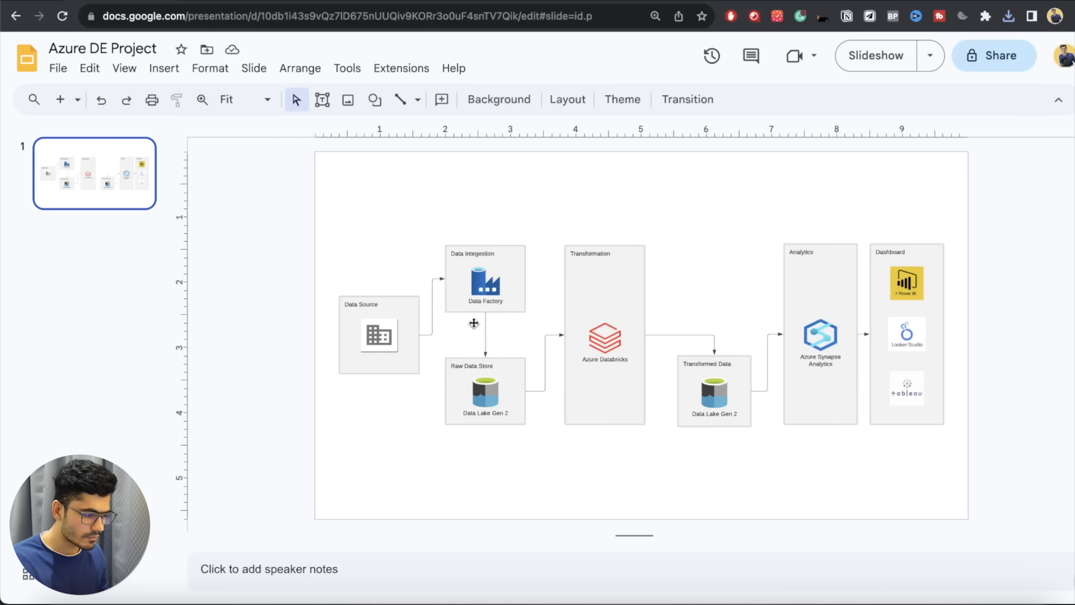
- Leave the architecture slide, go to the Azure portal home and find and open the Azure Databricks service
left_click(365, 338)
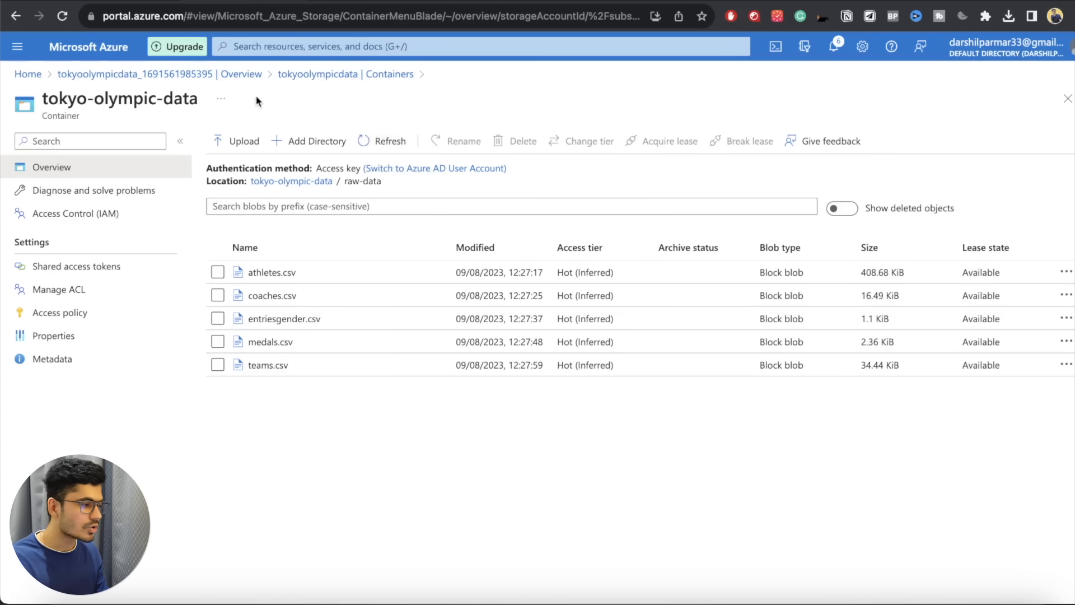
left_click(94, 56)
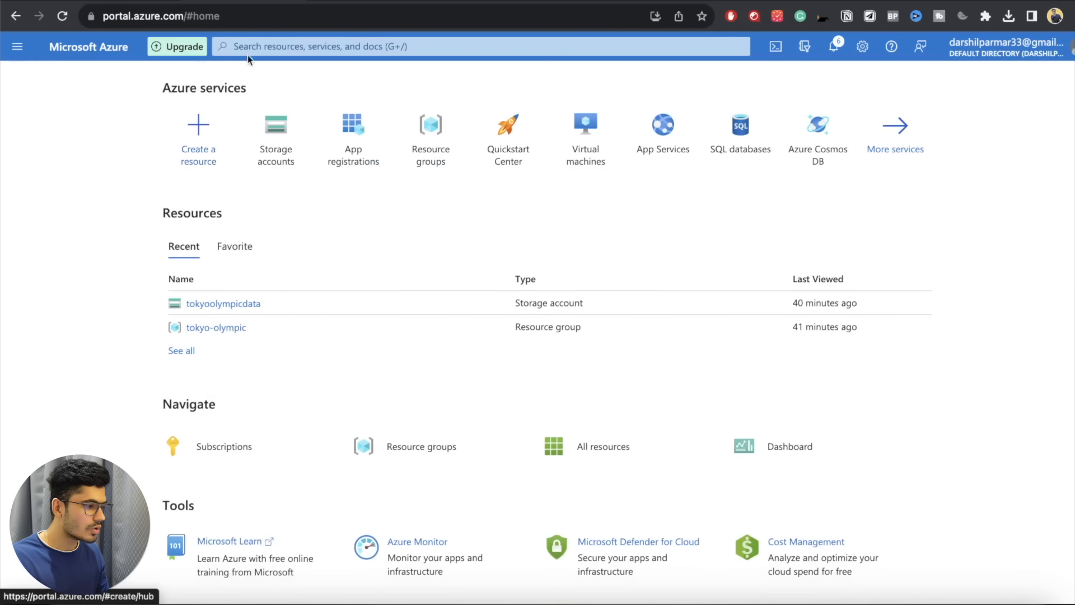
left_click(250, 50)
type("D")
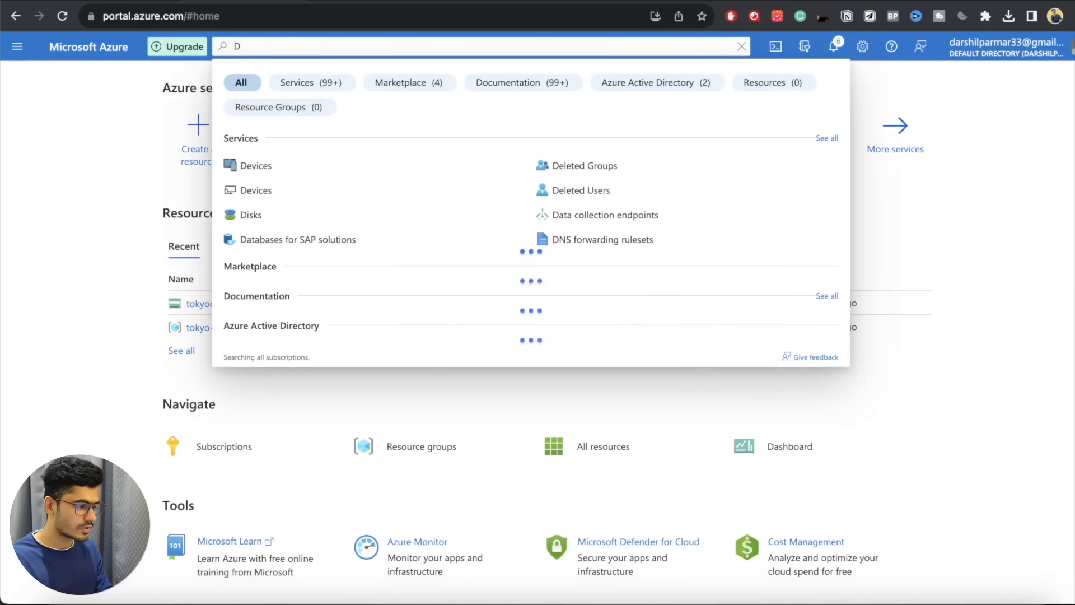
type("atab")
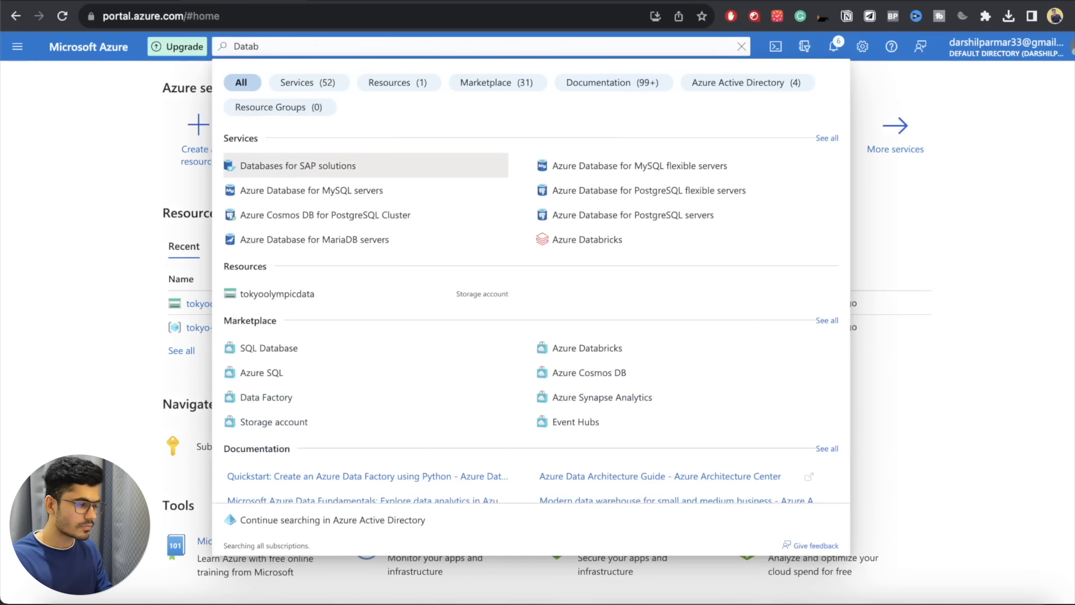
left_click(580, 243)
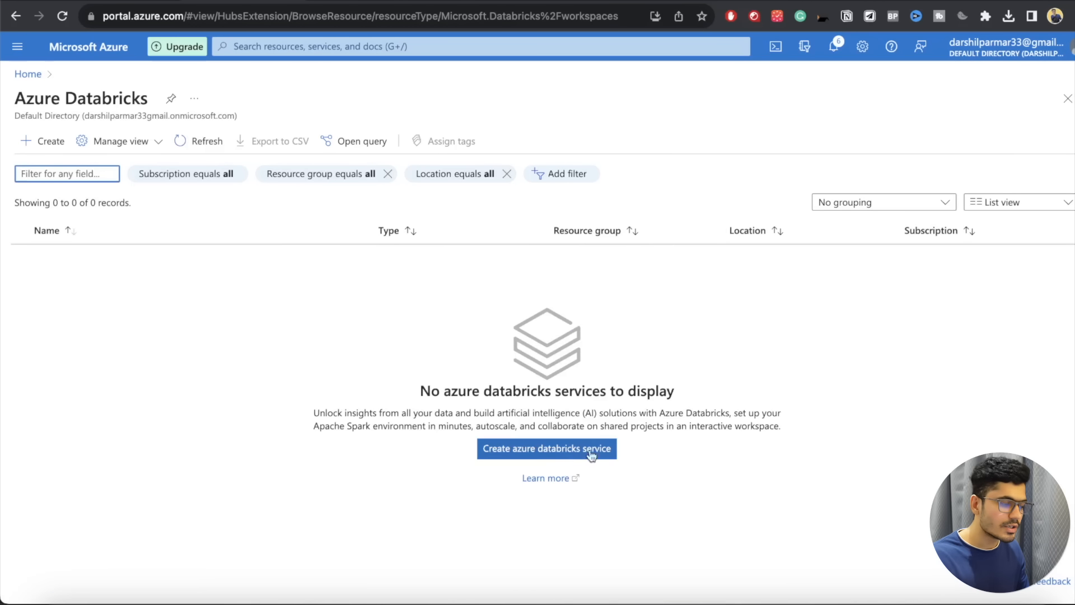
- Start creating an Azure Databricks workspace under the Free Trial subscription in the tokyo-olympic resource group
left_click(540, 452)
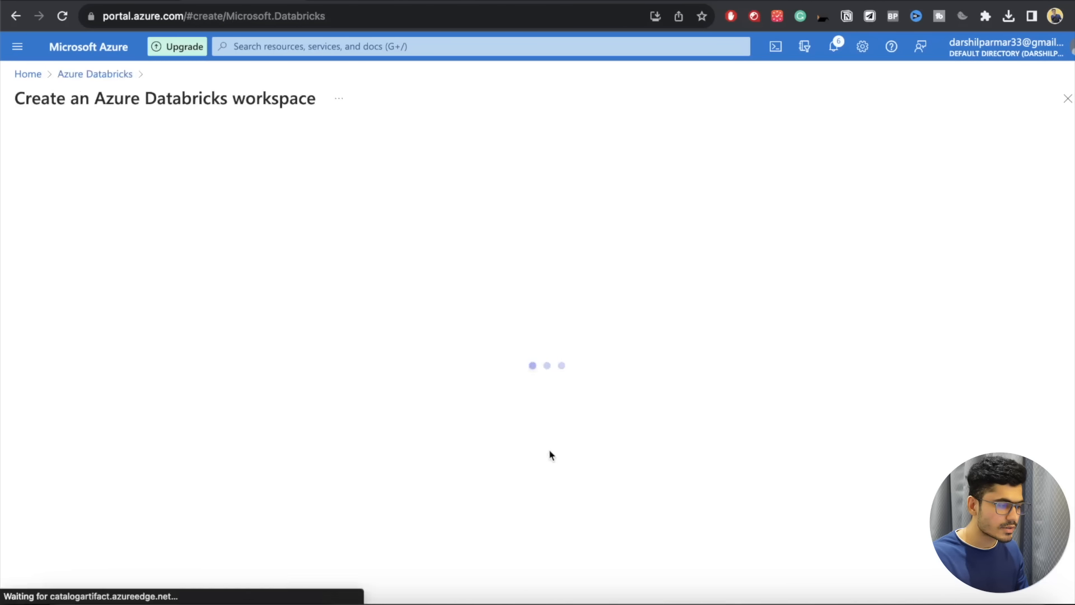
left_click(246, 272)
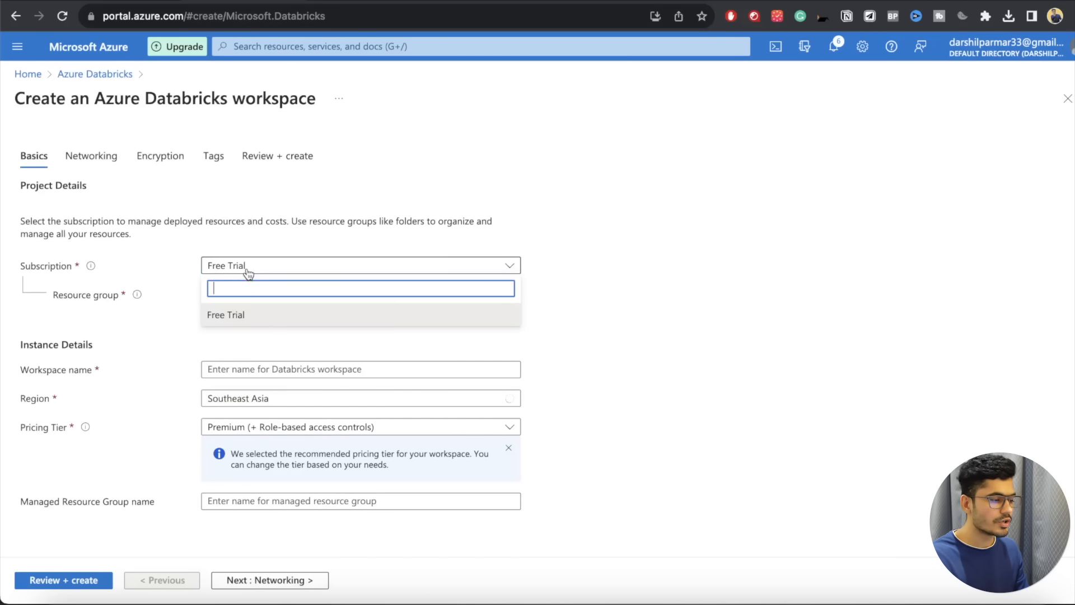
left_click(289, 317)
left_click(287, 295)
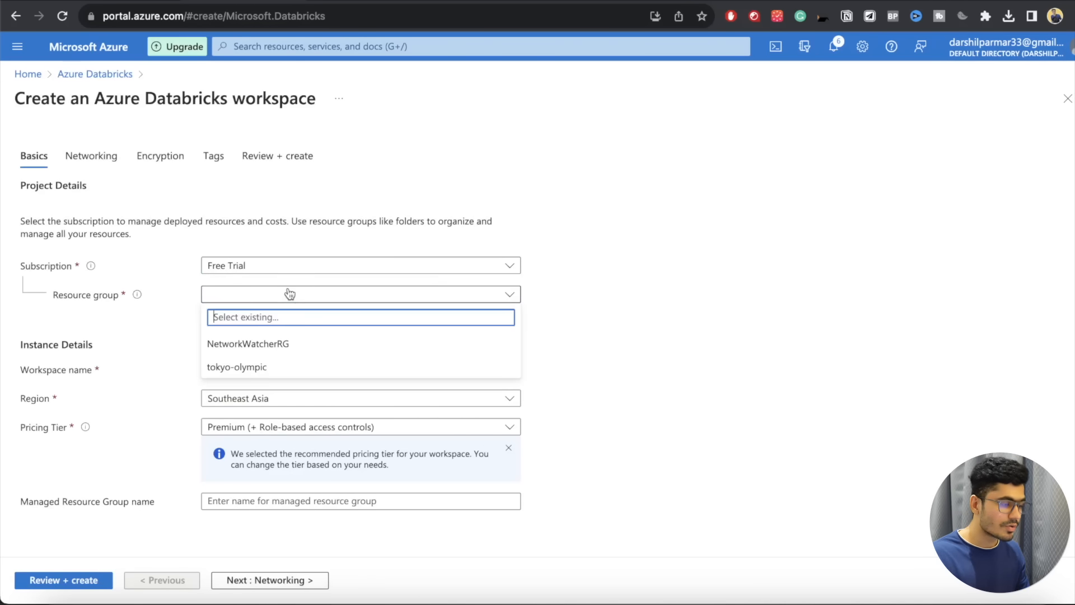
left_click(285, 366)
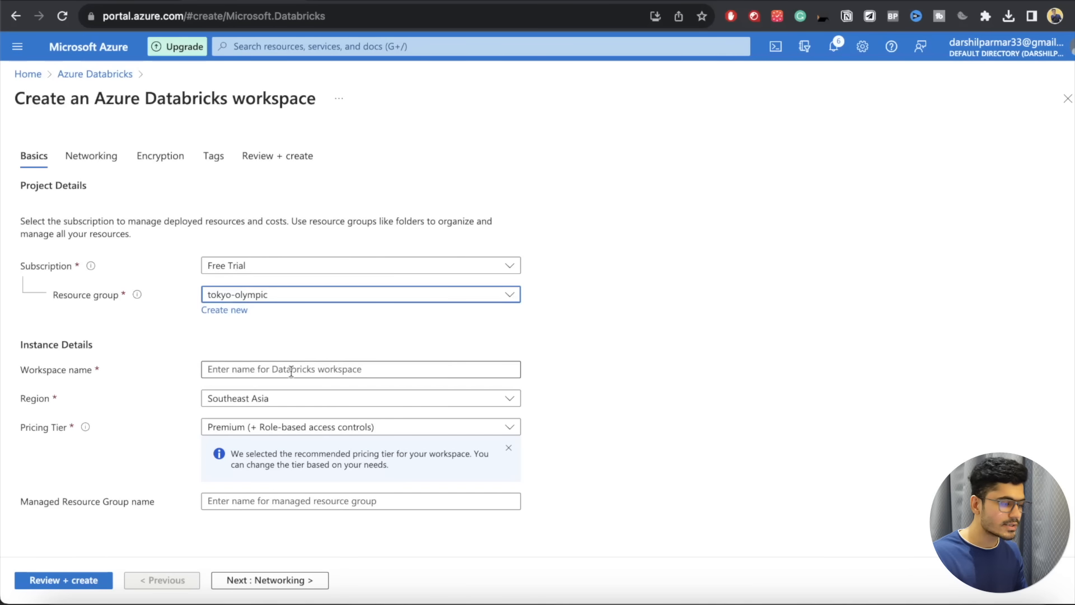
- Name the Databricks workspace tokyo-olympic-db
left_click(272, 369)
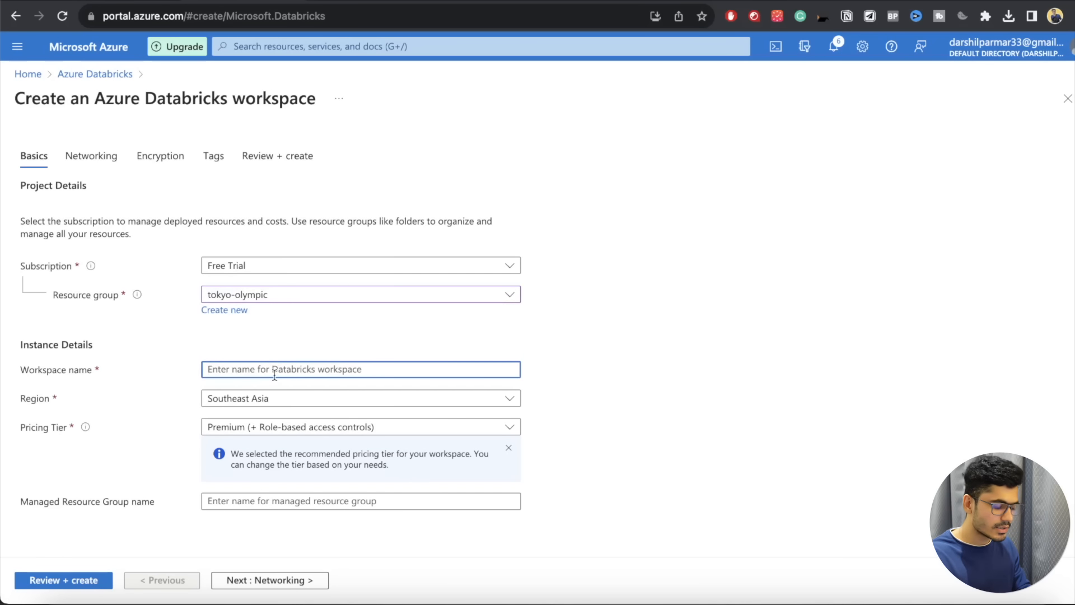
type("tokyo")
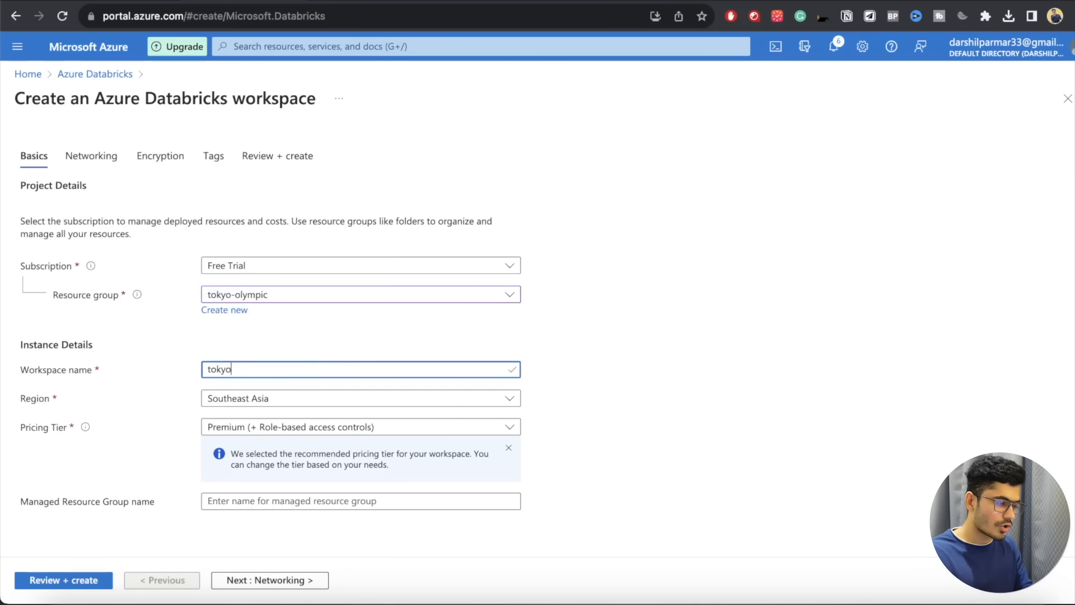
type("-olympic")
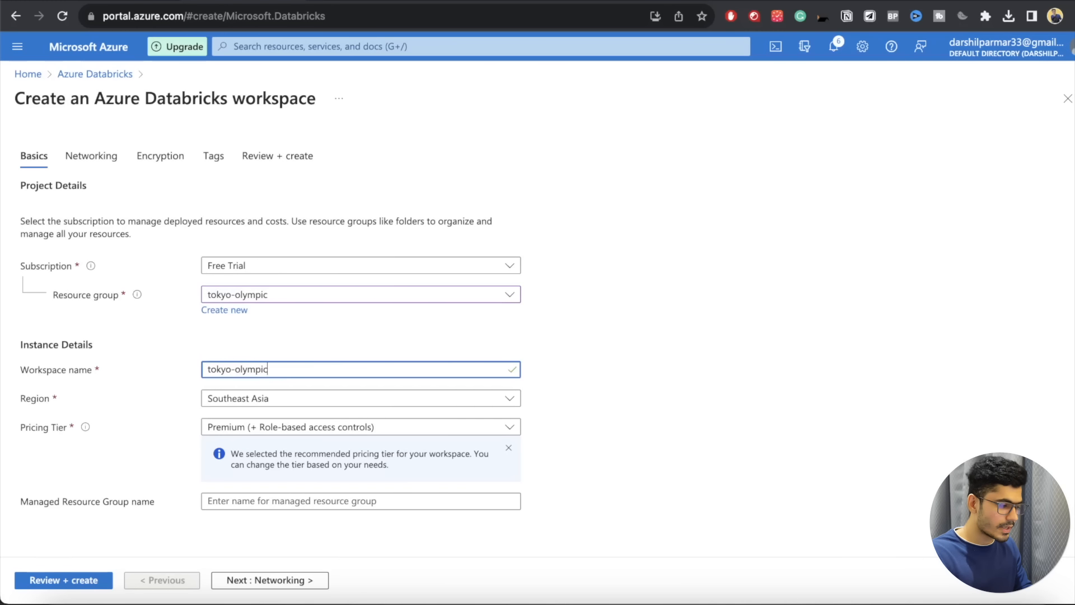
type("-db")
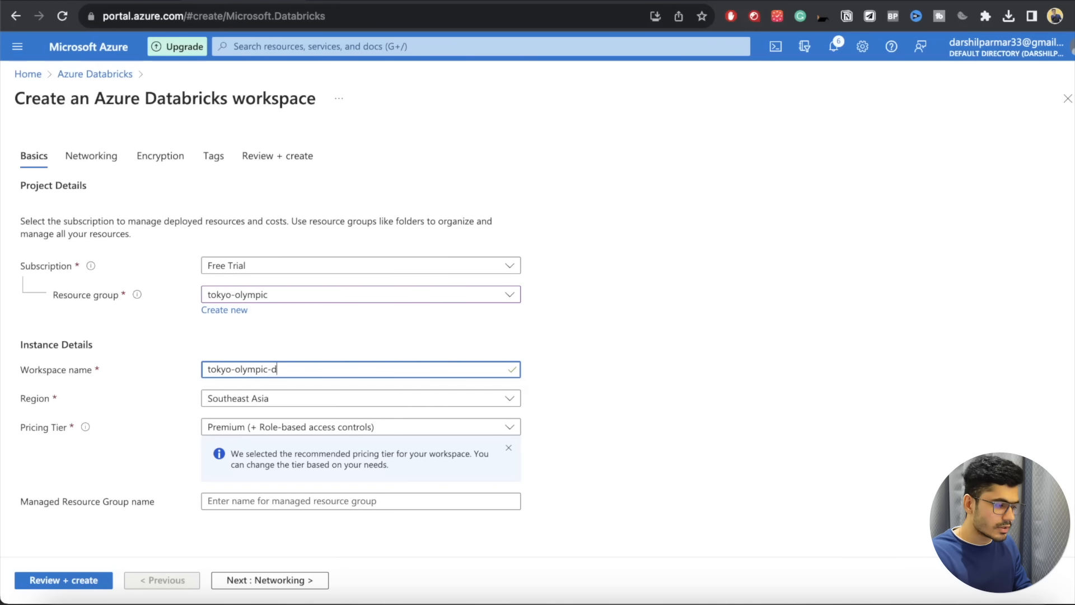
left_click(603, 382)
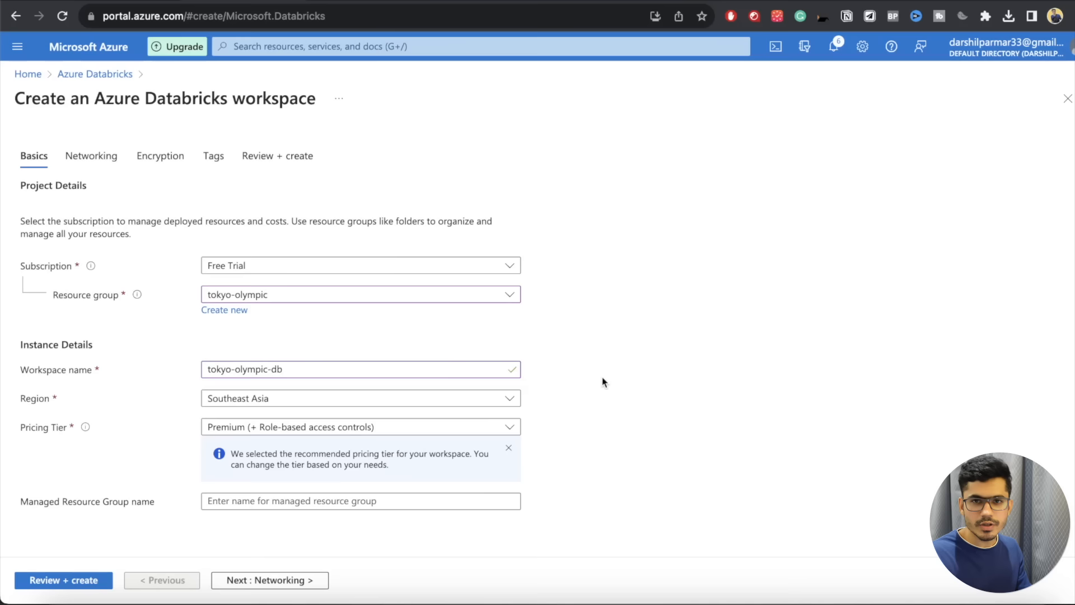
- Review the workspace's region and pricing tier options, keeping Southeast Asia and Premium (+ Role-based access controls)
left_click(363, 402)
left_click(312, 401)
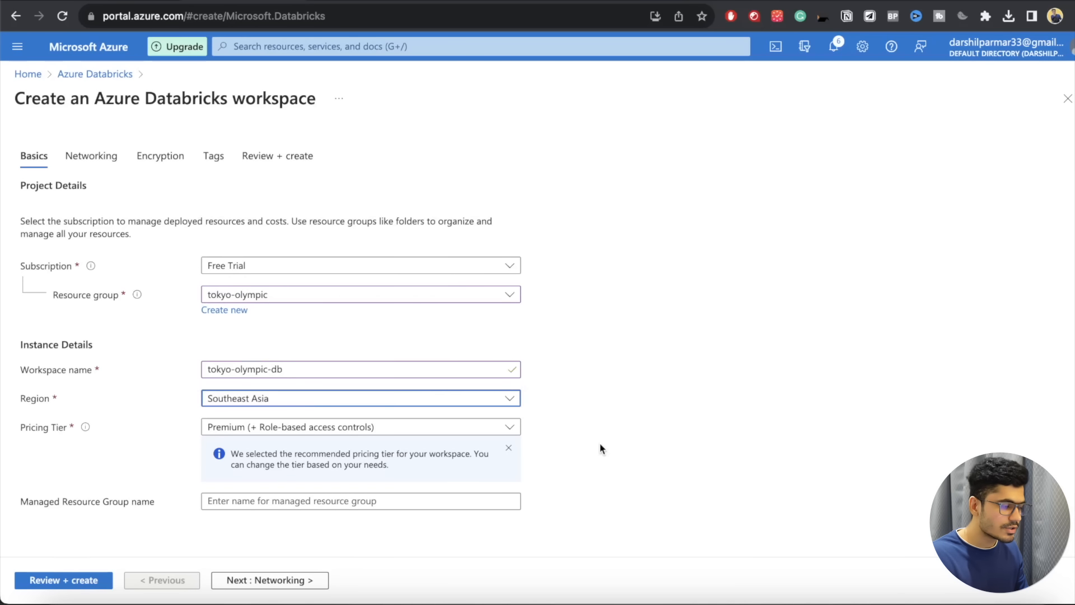
left_click(420, 427)
left_click(397, 428)
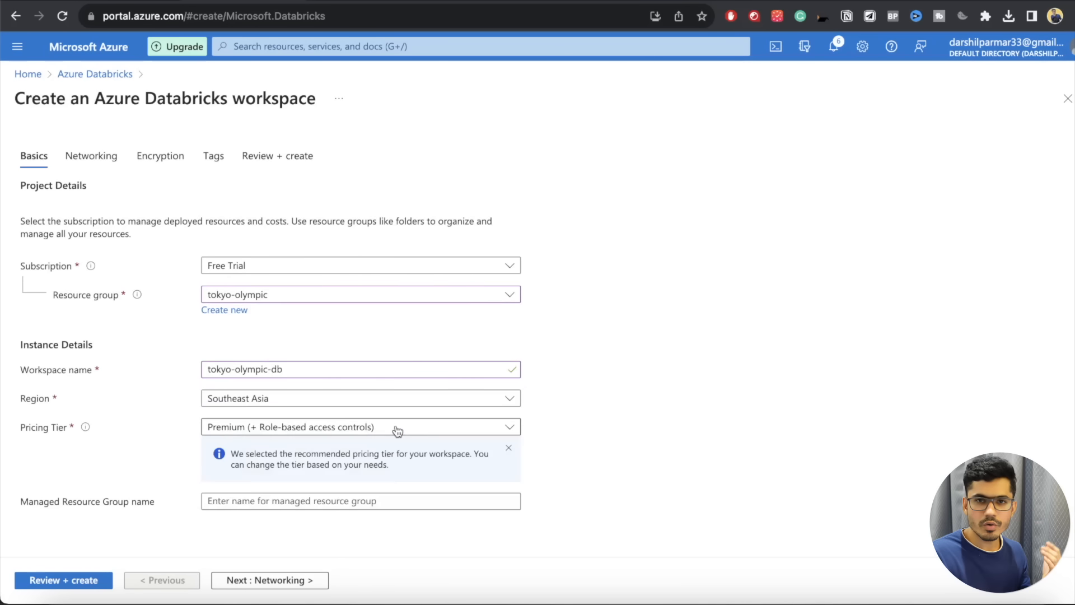
left_click(259, 431)
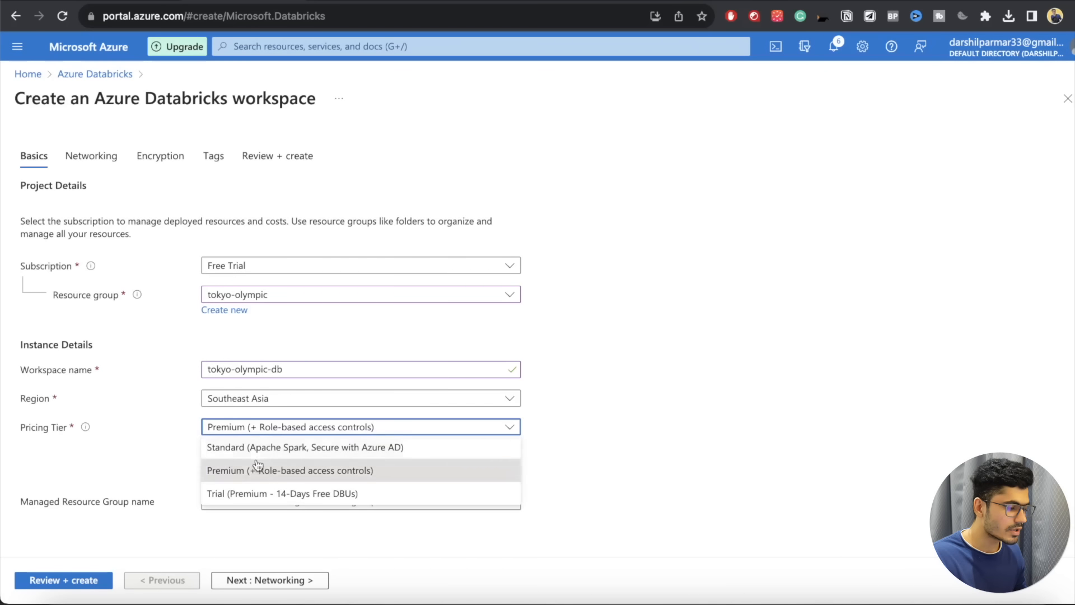
left_click(620, 487)
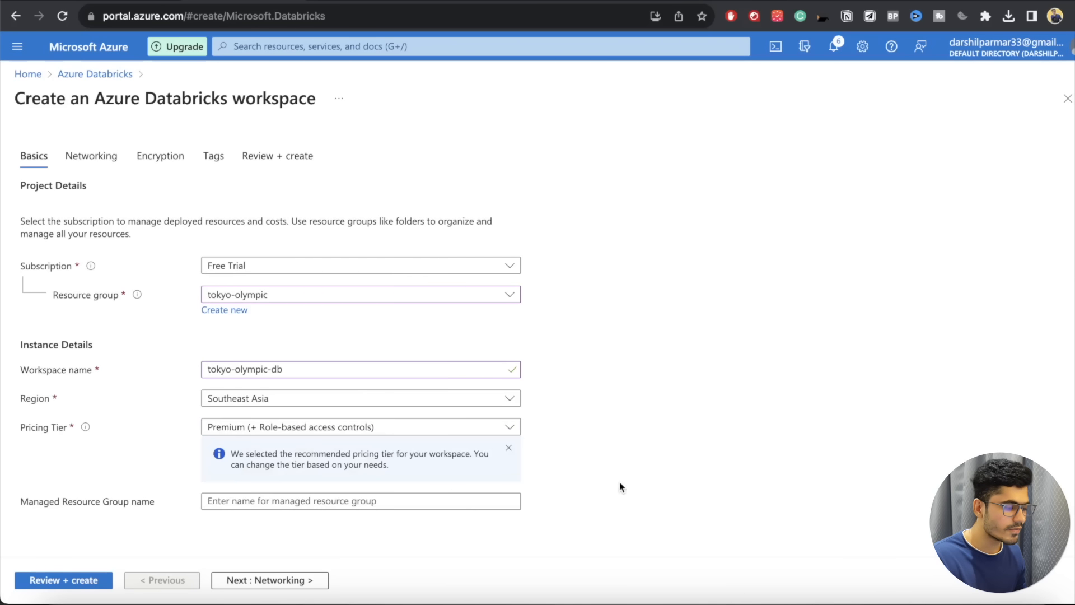
- Accept the default networking, encryption and tag settings, then review and create the Databricks workspace
left_click(238, 580)
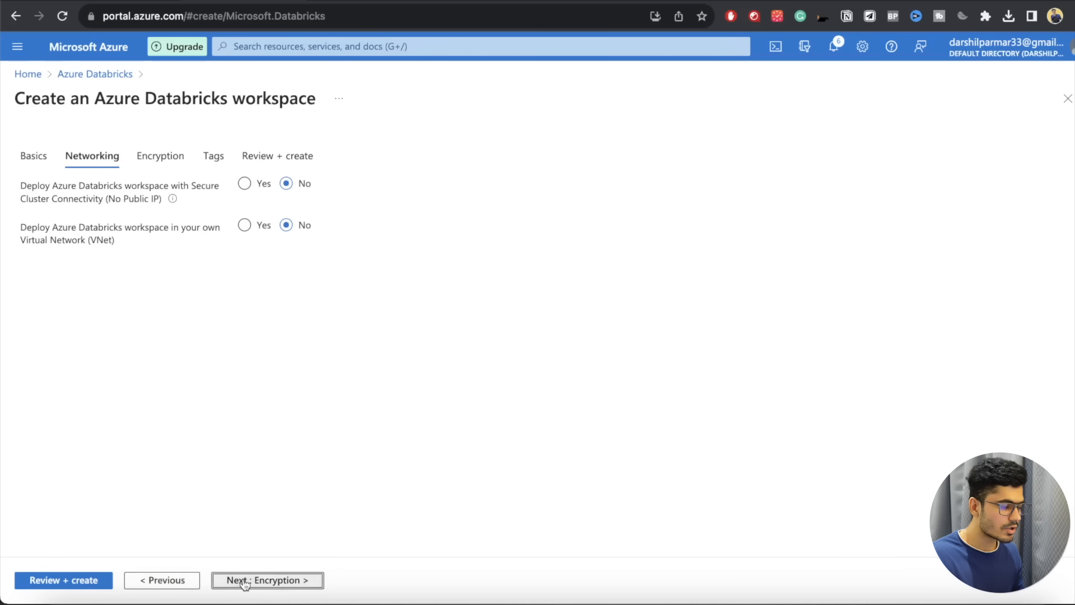
left_click(255, 580)
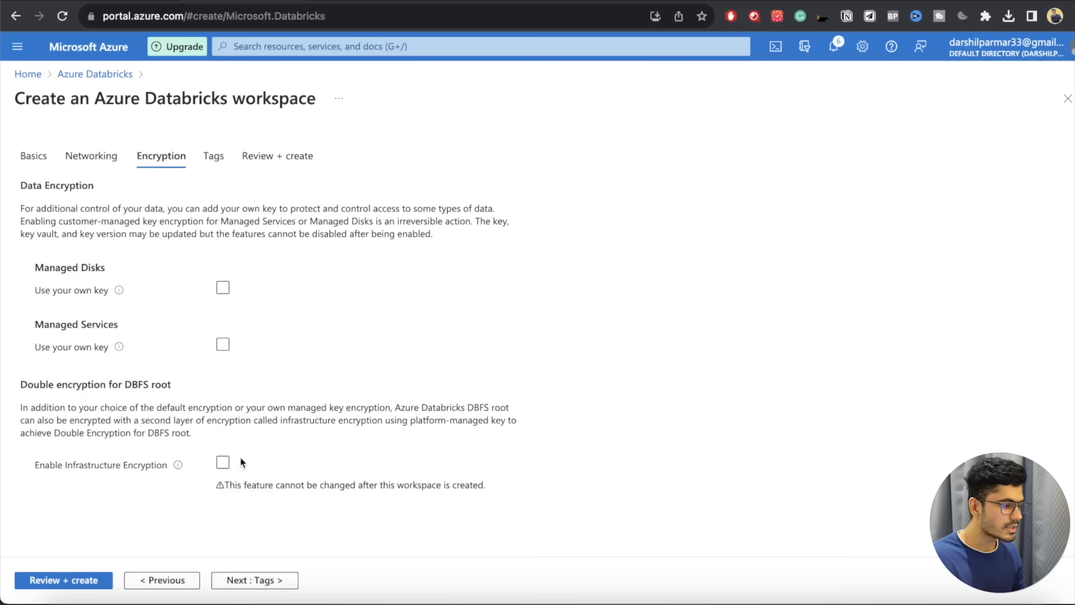
left_click(263, 577)
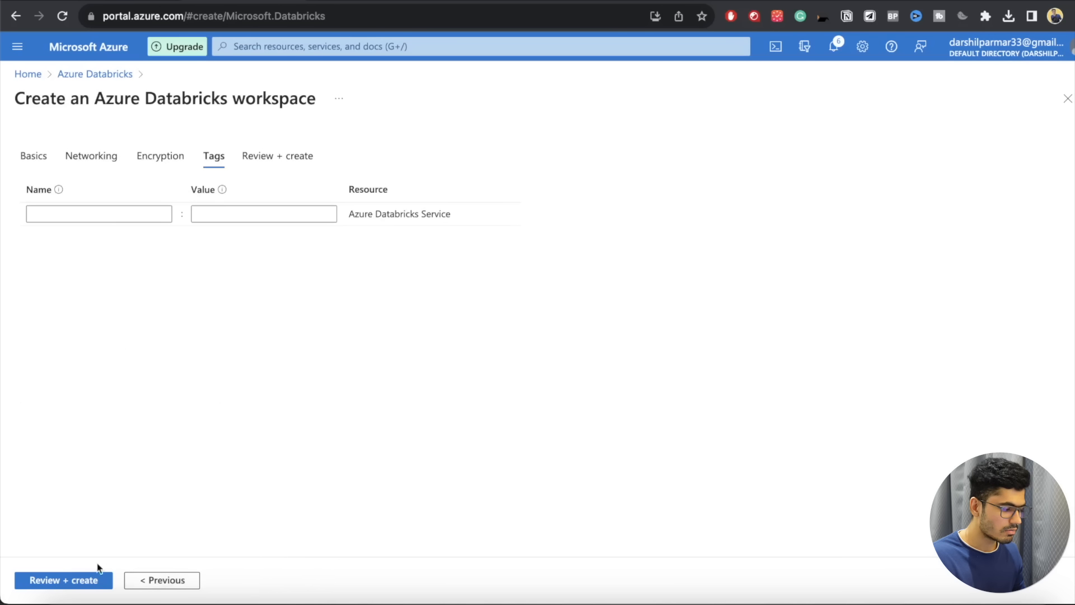
left_click(91, 579)
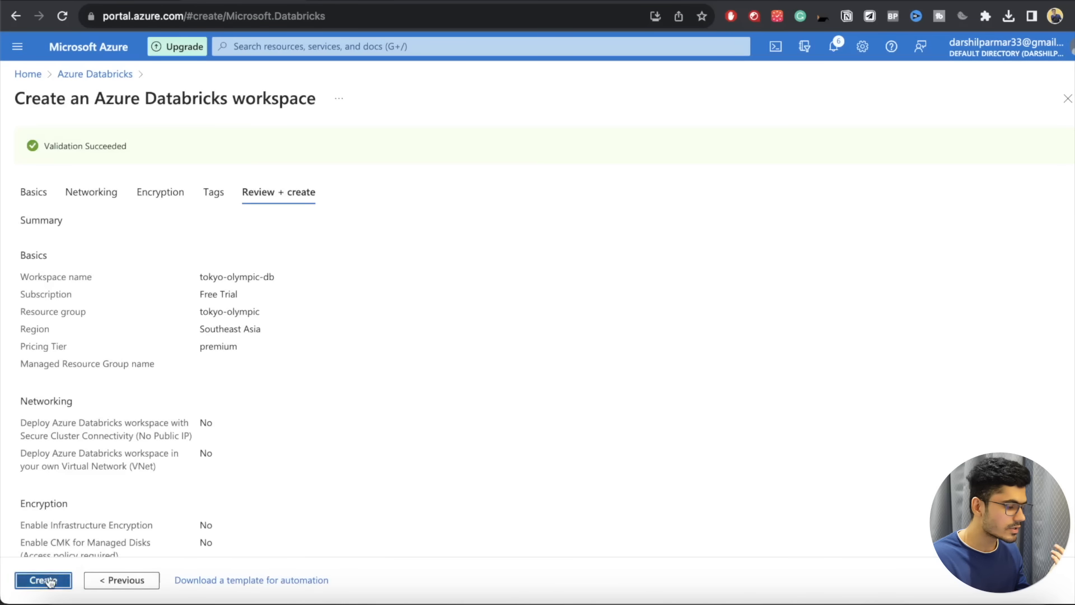
left_click(59, 579)
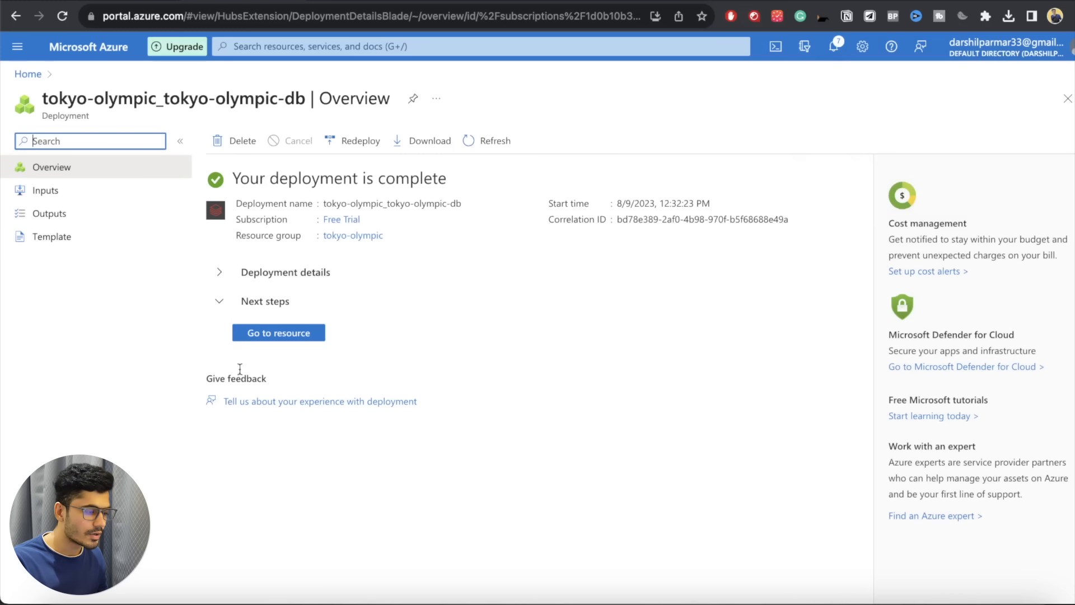
- Open the deployed tokyo-olympic-db resource, launch its Databricks workspace and show the options for creating new items
left_click(283, 335)
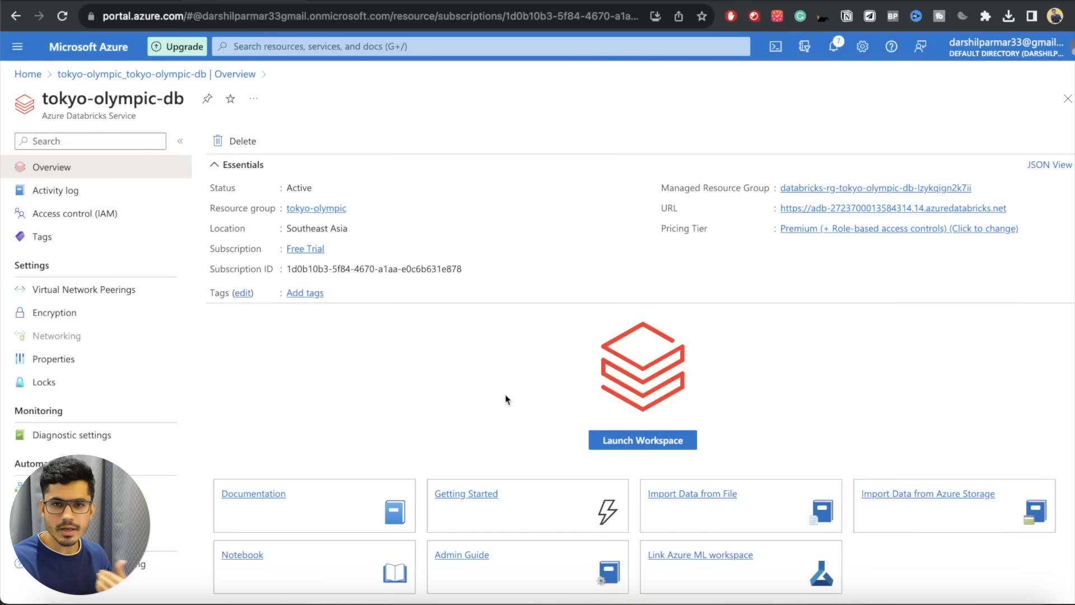
left_click(638, 443)
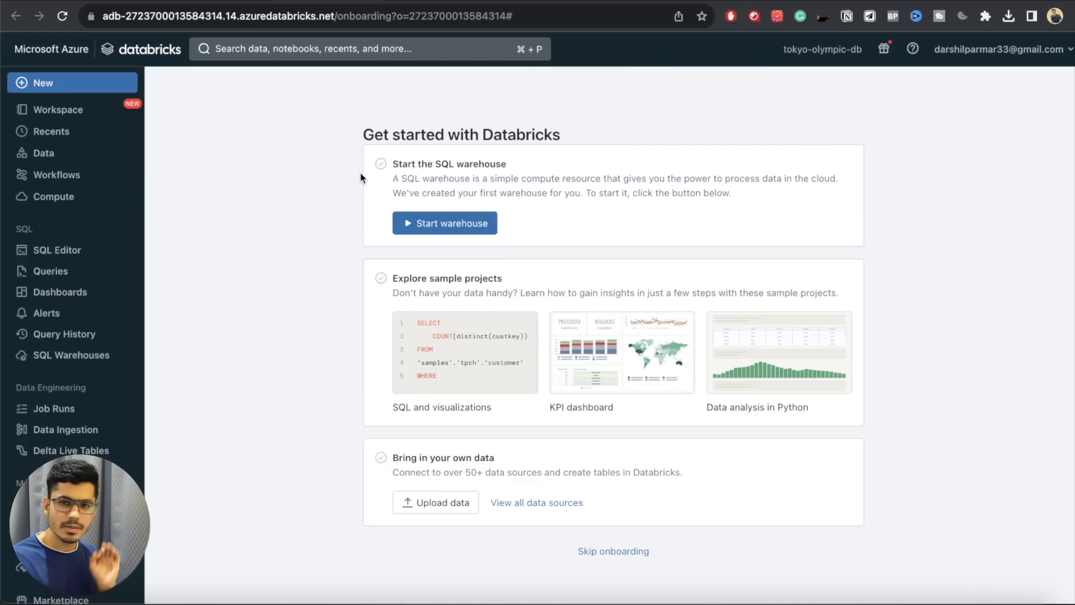
left_click(82, 86)
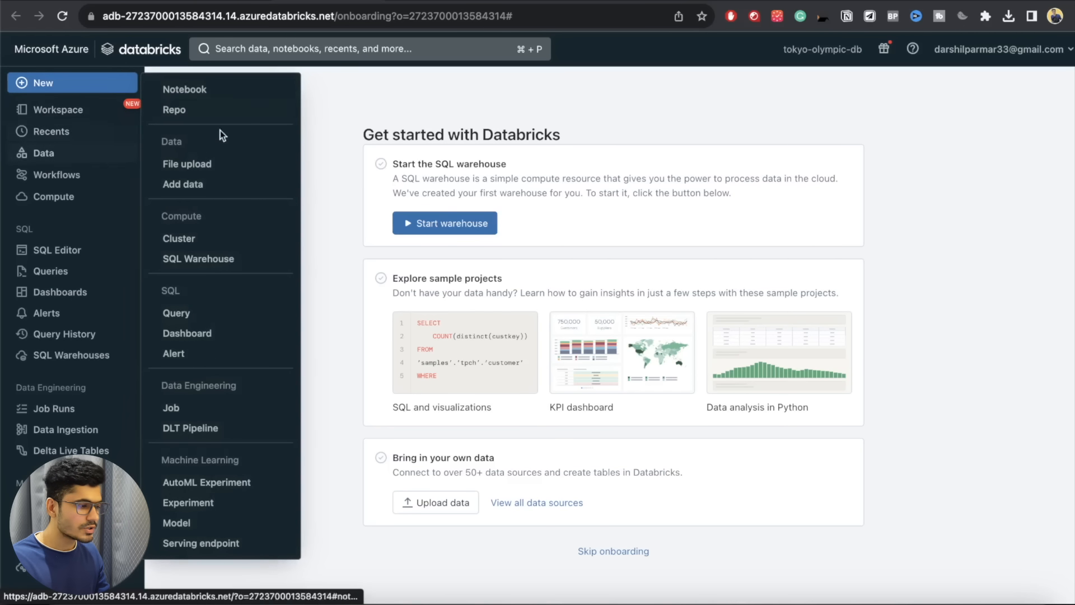
- Look through the Databricks workspace's Workspace, Recents, Data and Workflows pages
left_click(330, 158)
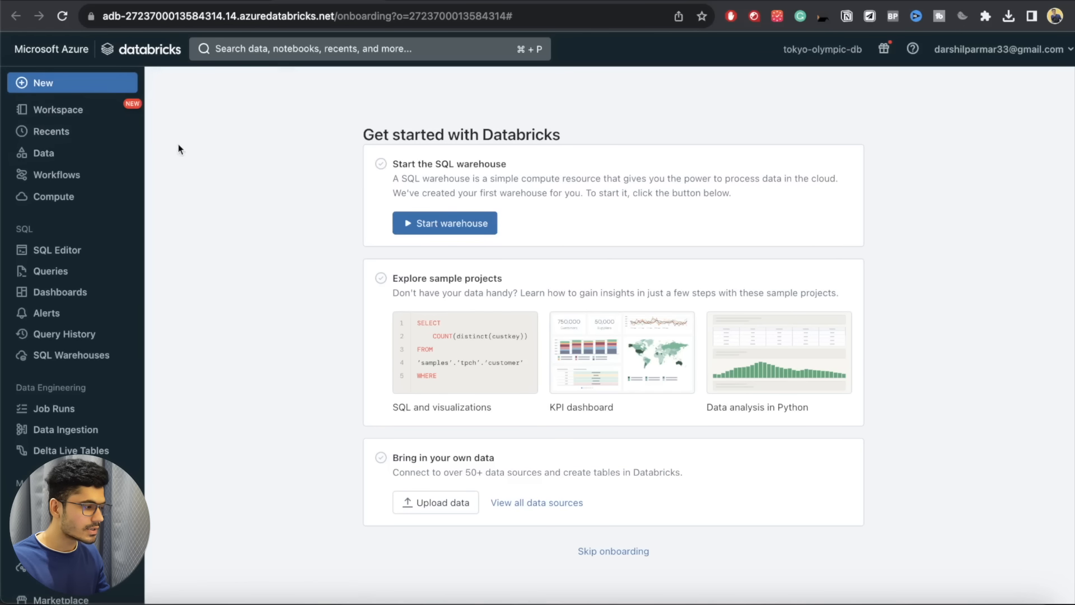
left_click(67, 111)
left_click(837, 497)
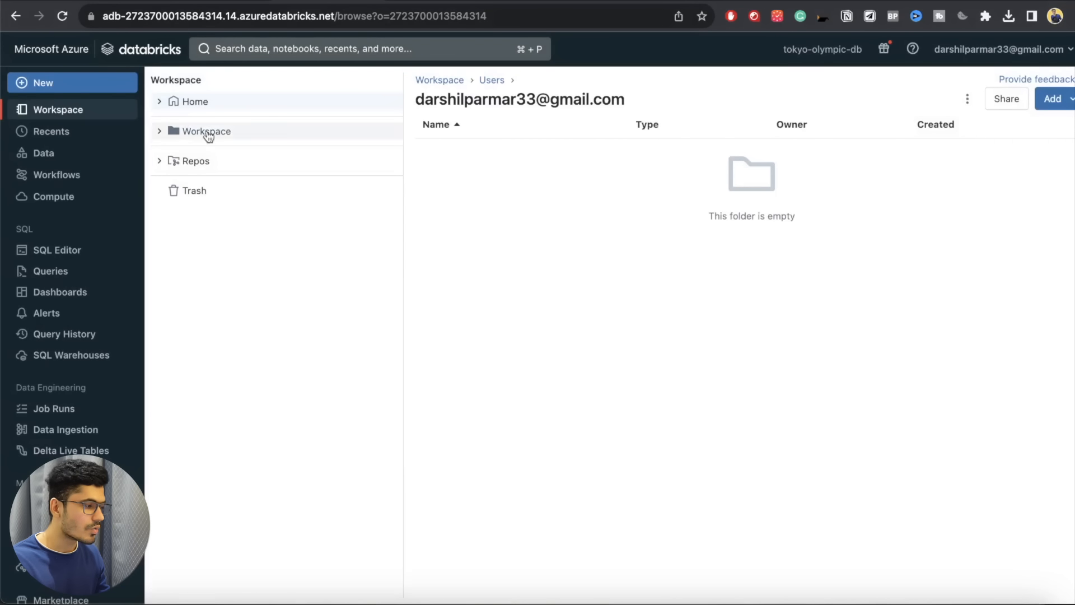
left_click(63, 133)
left_click(20, 155)
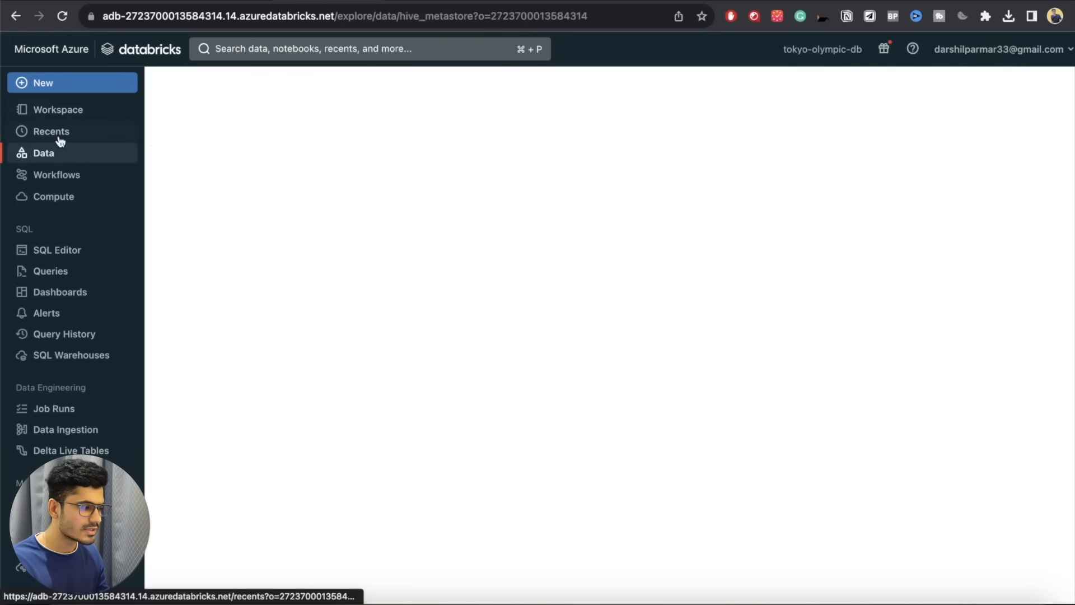
left_click(57, 136)
left_click(72, 158)
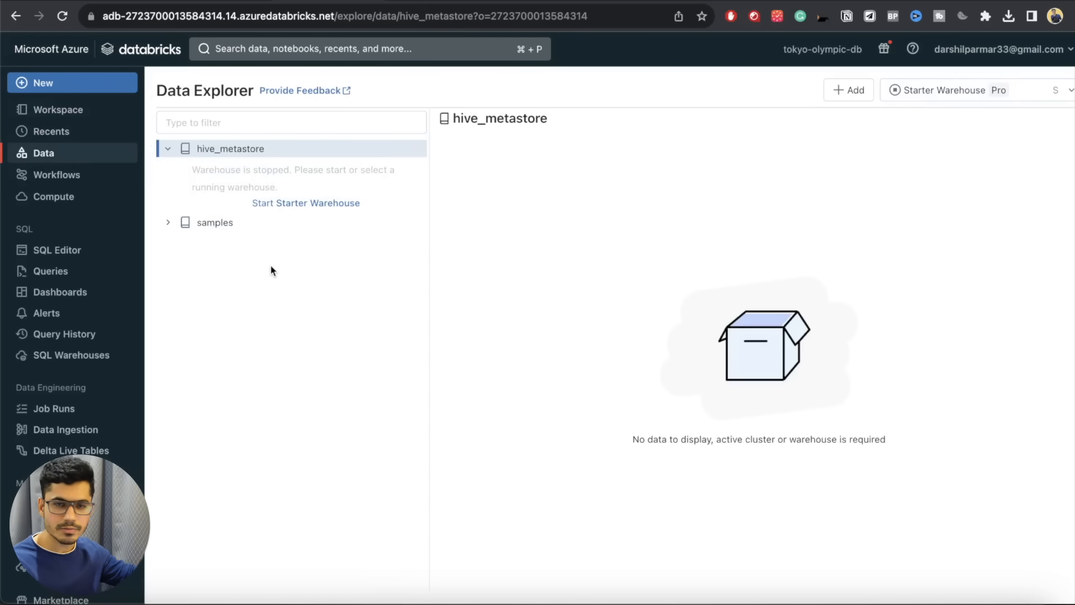
left_click(81, 179)
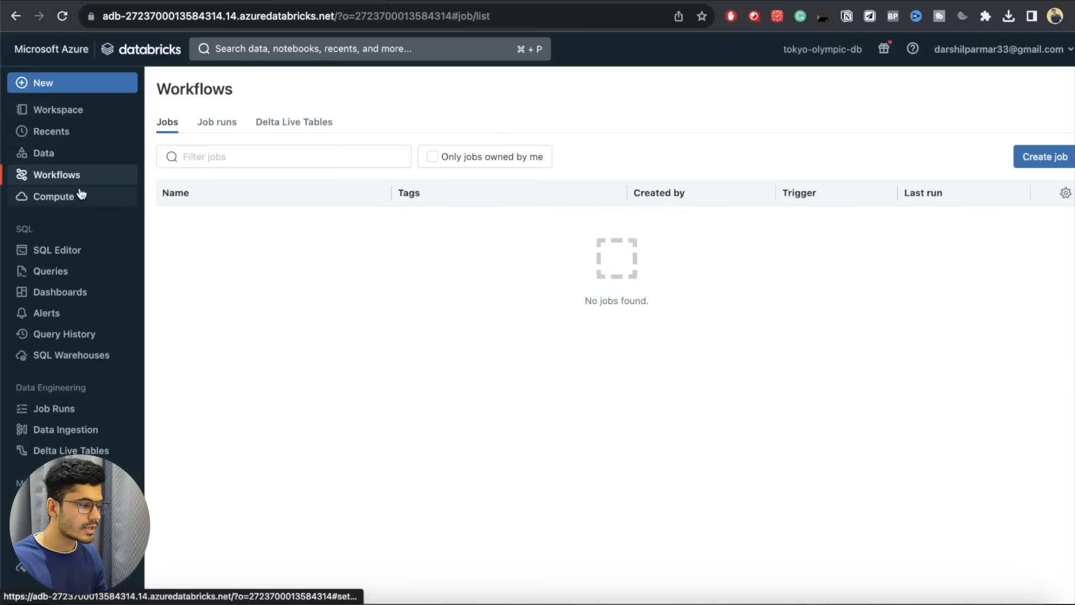
- Start configuring a new all-purpose compute and keep its policy set to Unrestricted
left_click(86, 194)
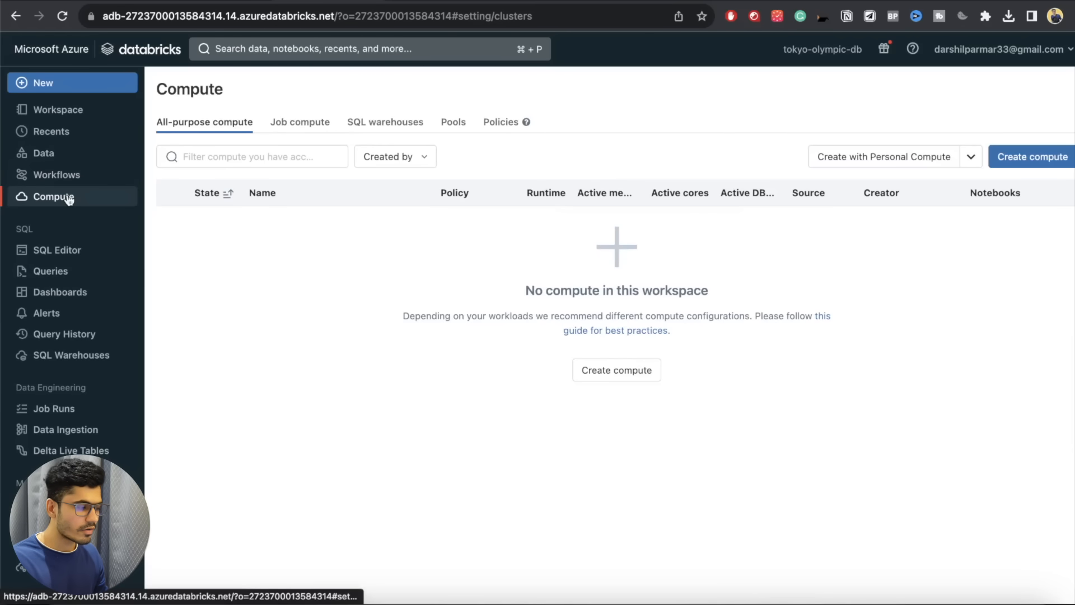
left_click(61, 90)
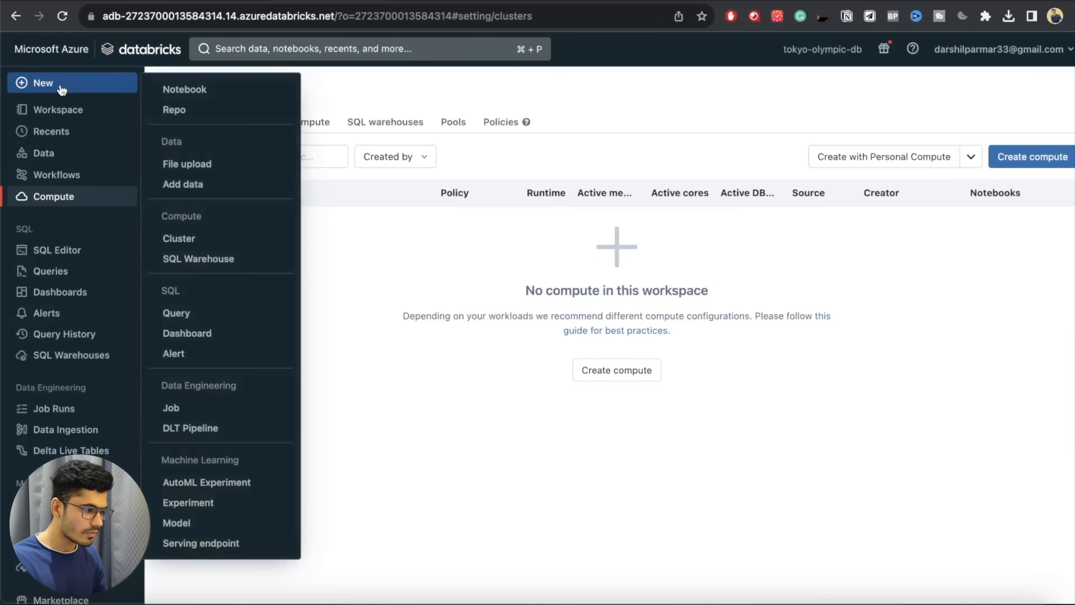
left_click(354, 233)
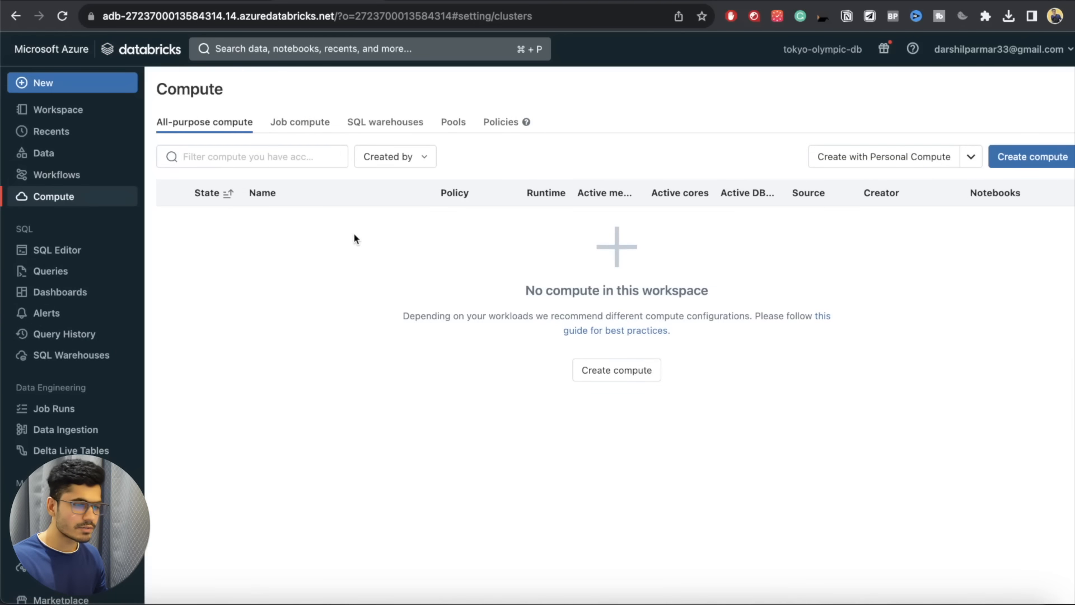
left_click(1033, 157)
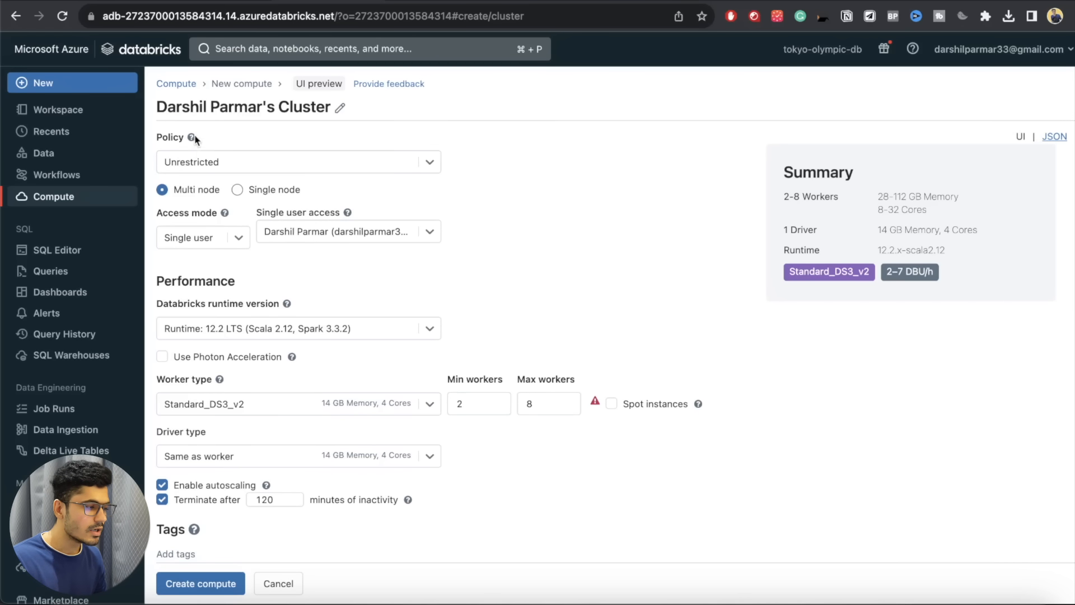
mouse_move(191, 138)
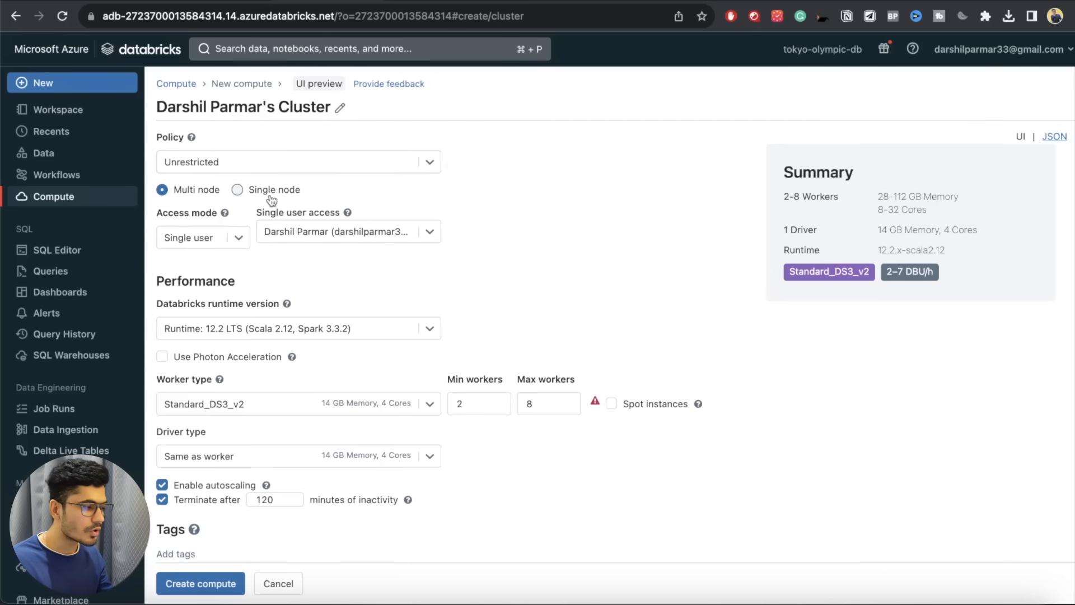
left_click(204, 164)
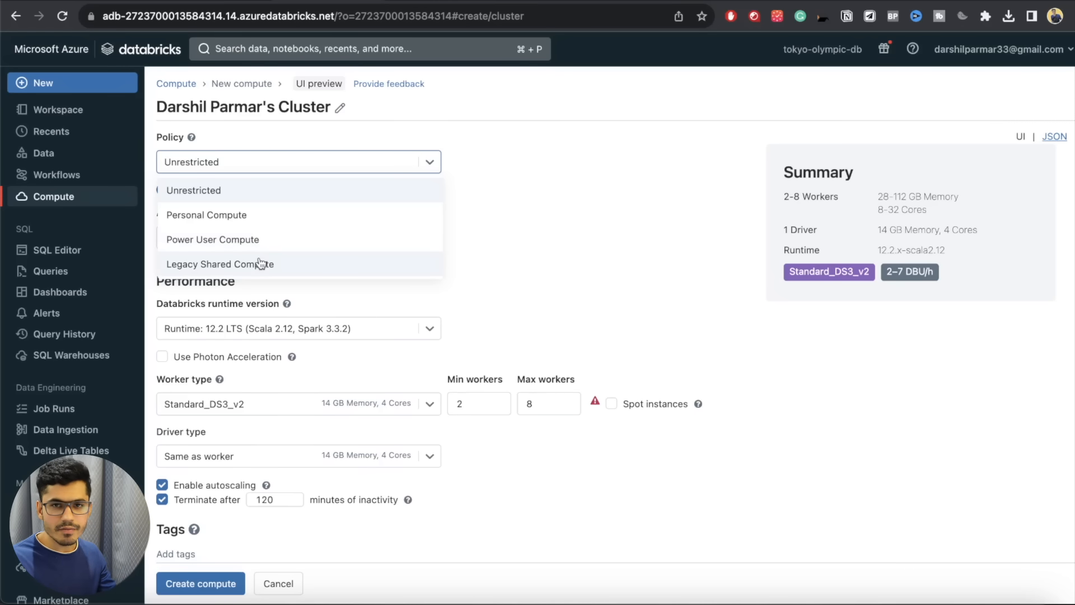
left_click(255, 186)
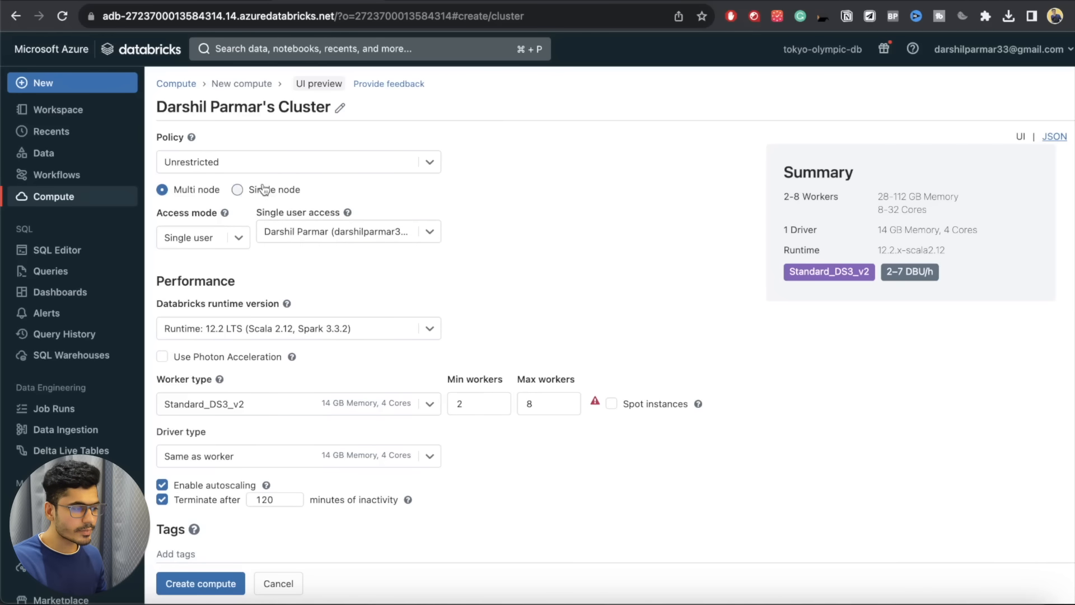
- Compare the Multi node and Single node settings and set the compute to Single node
left_click(238, 190)
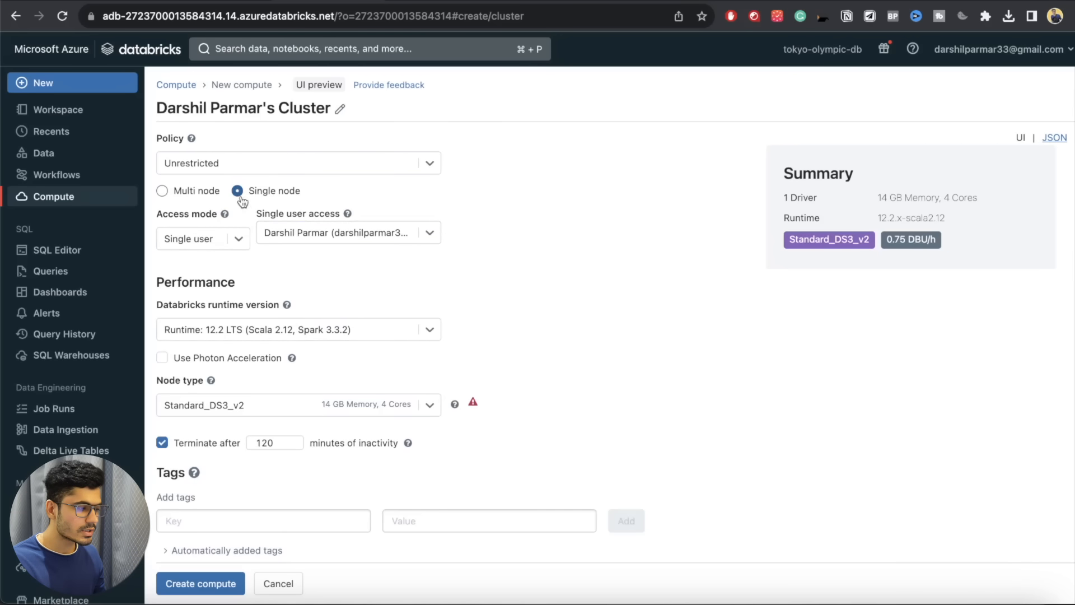
scroll(374, 265, "down", 1)
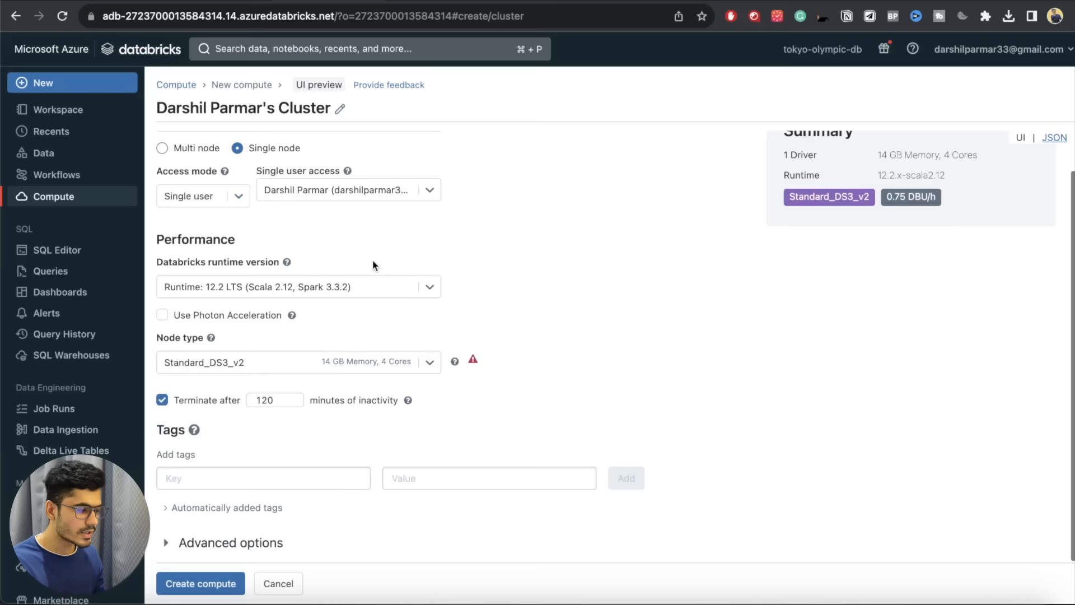
left_click(177, 150)
mouse_move(247, 171)
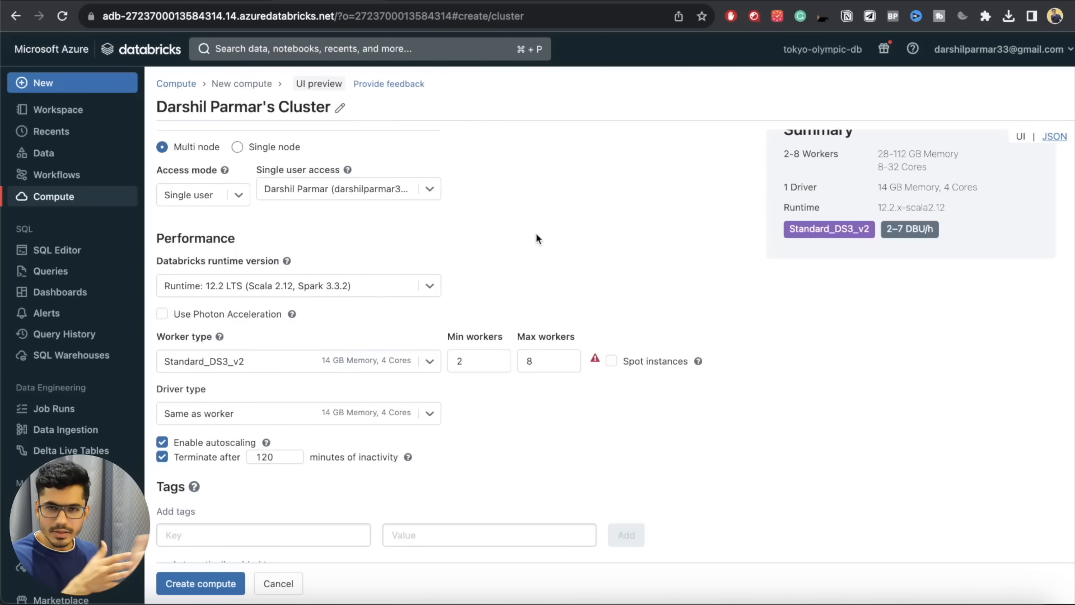
left_click(236, 147)
- Review the available Databricks runtime versions and node types, keeping Runtime 12.2 LTS and Standard_DS3_v2
left_click(238, 283)
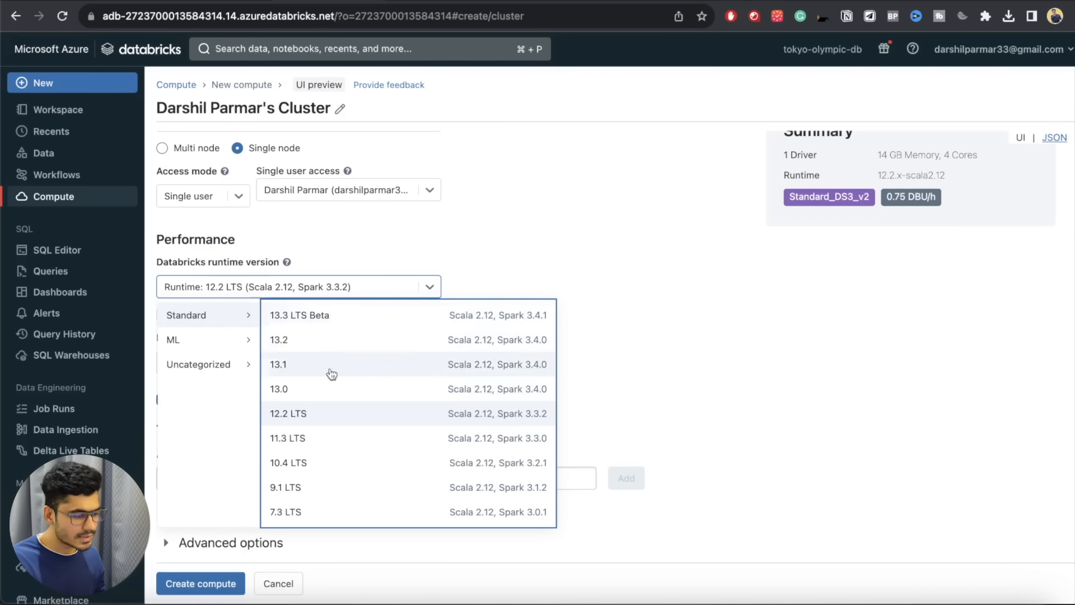
left_click(615, 341)
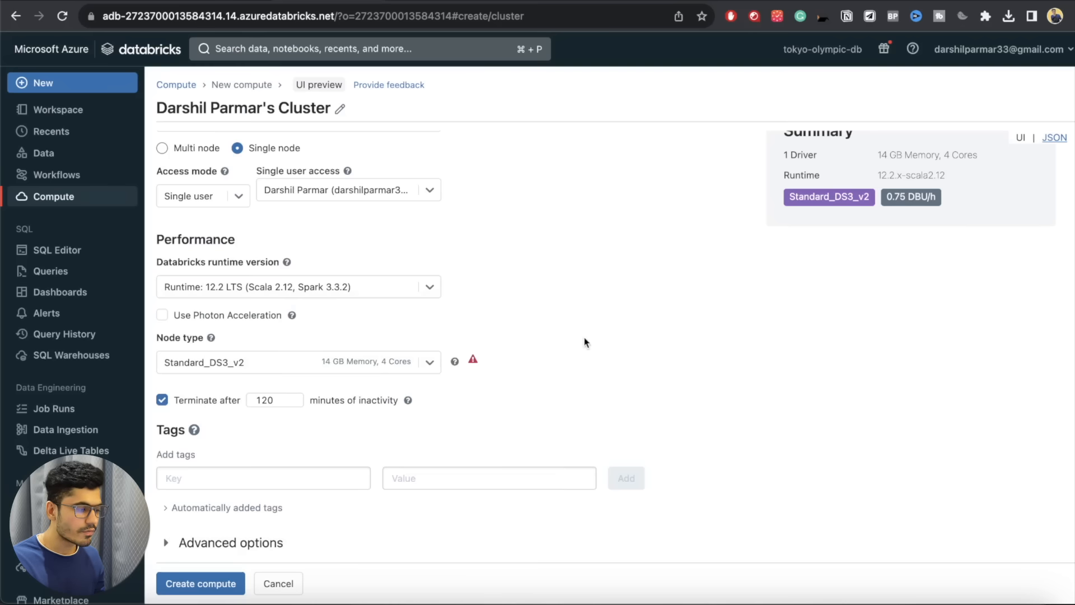
left_click(232, 362)
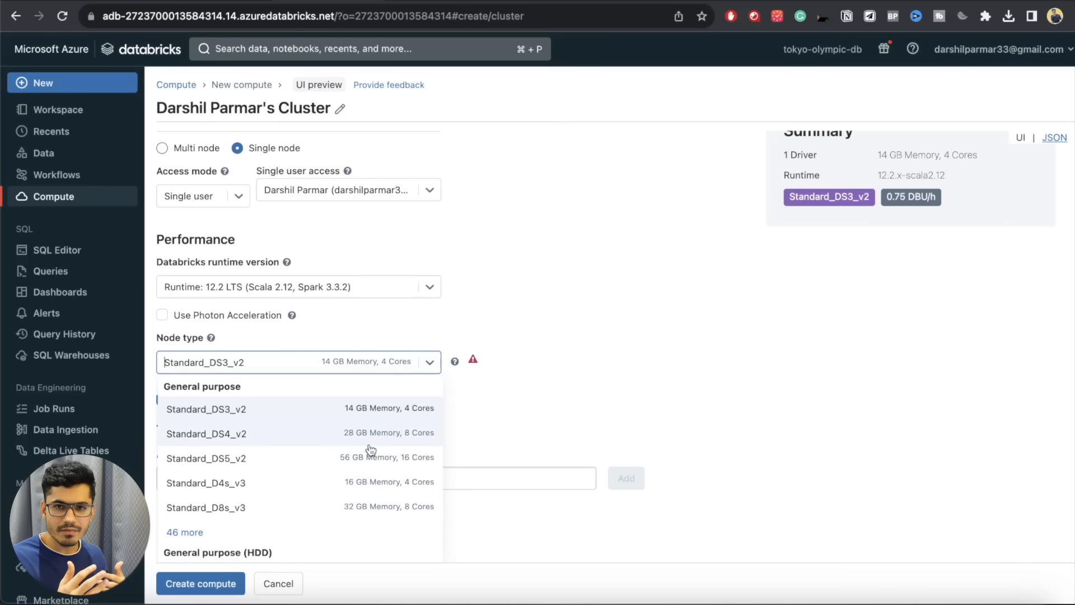
scroll(370, 448, "down", 5)
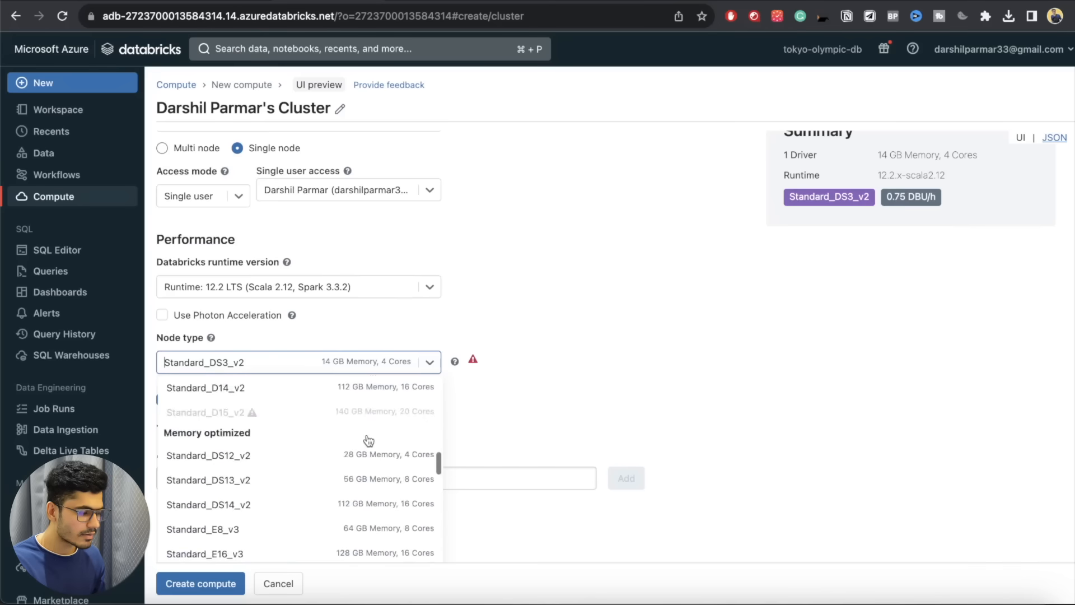
scroll(368, 440, "up", 6)
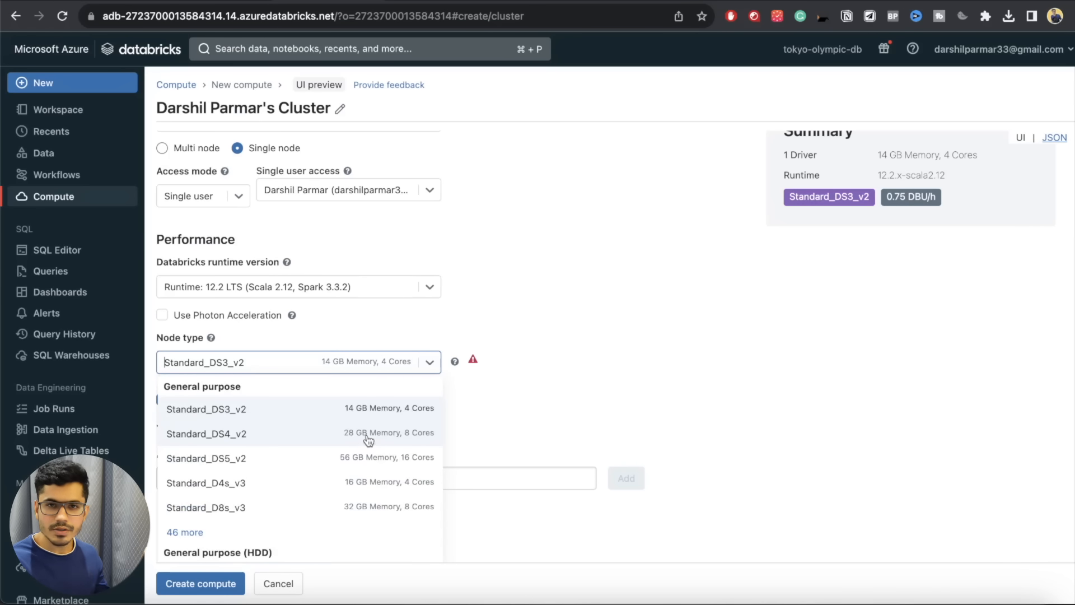
left_click(533, 422)
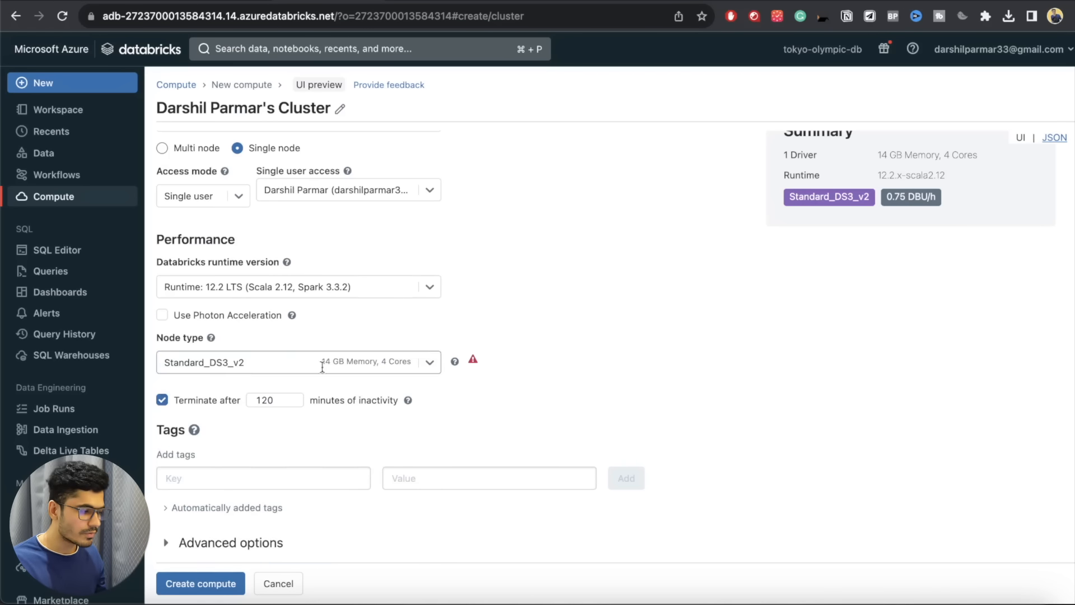
- Create the single-node compute, check its configuration and return to the compute list
left_click(224, 584)
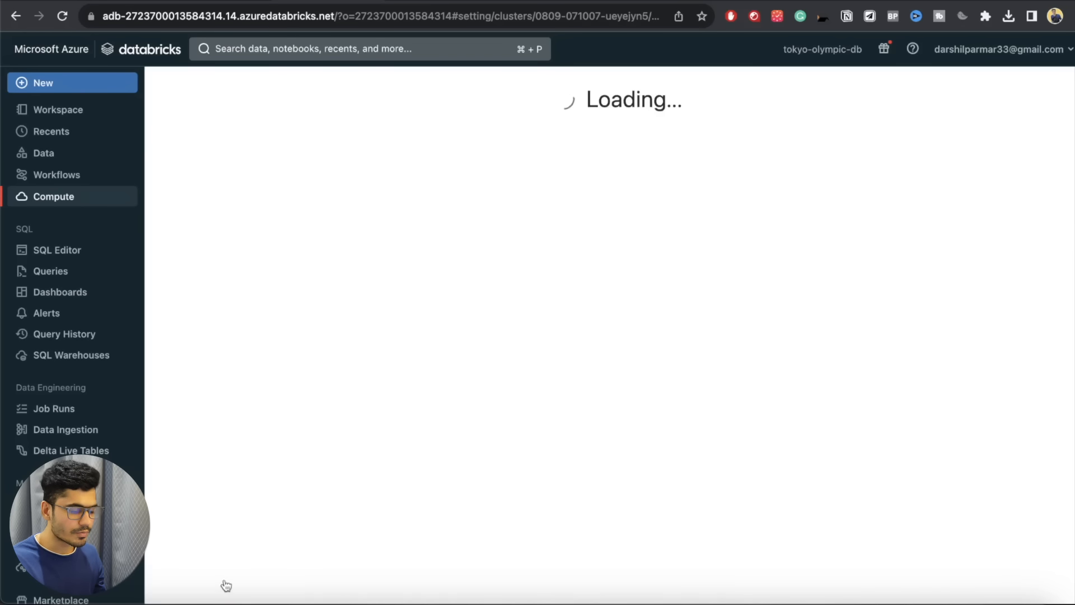
scroll(382, 507, "down", 1)
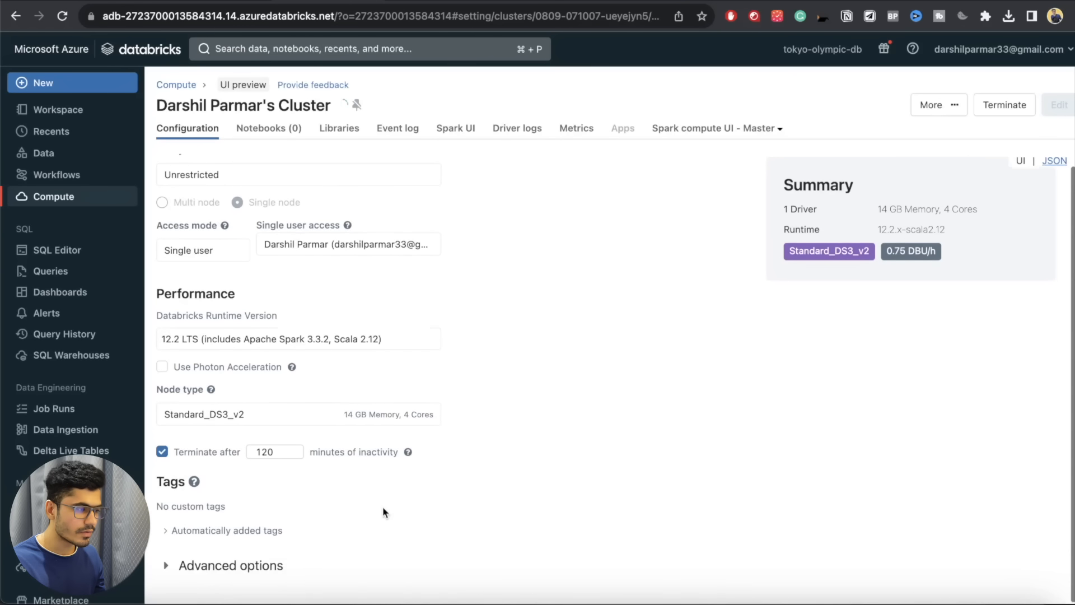
scroll(382, 509, "up", 1)
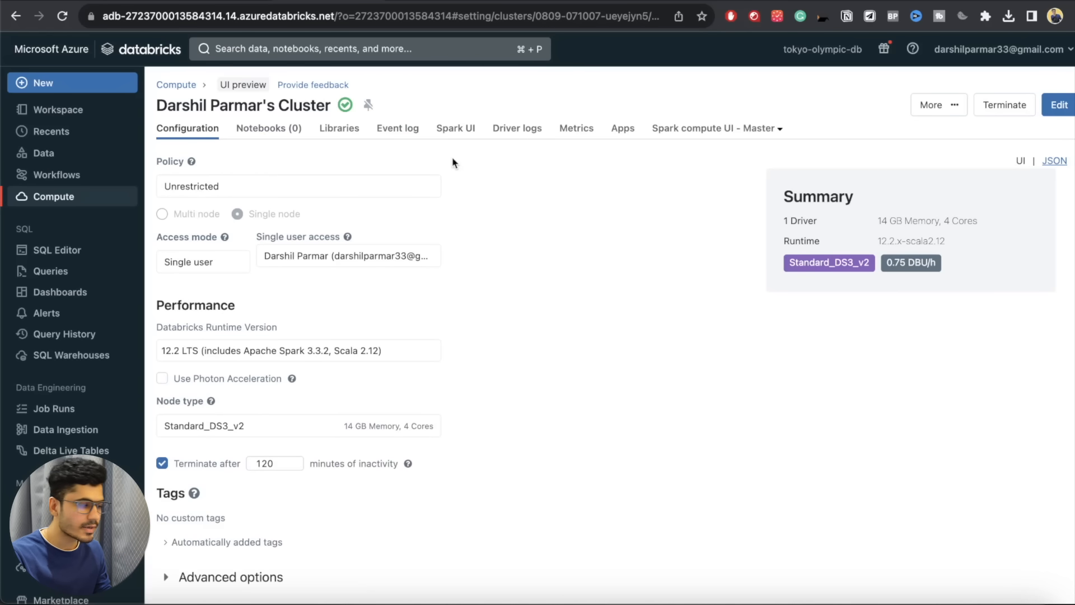
left_click(72, 198)
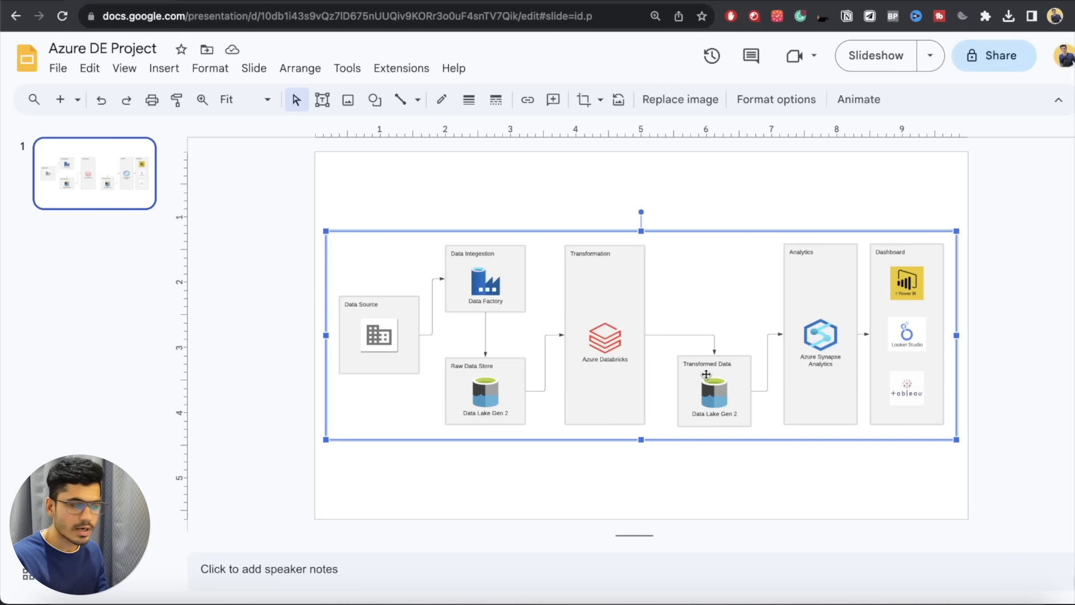
- Switch back to Databricks from the architecture slide, create a new notebook and dismiss the editor notices
left_click(301, 1)
left_click(78, 86)
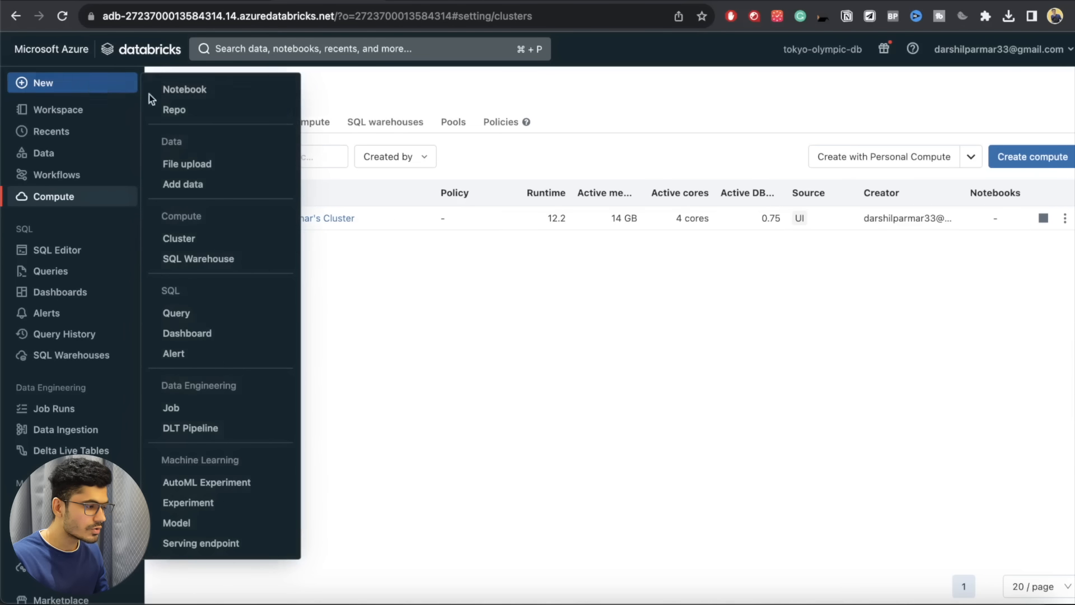
left_click(181, 91)
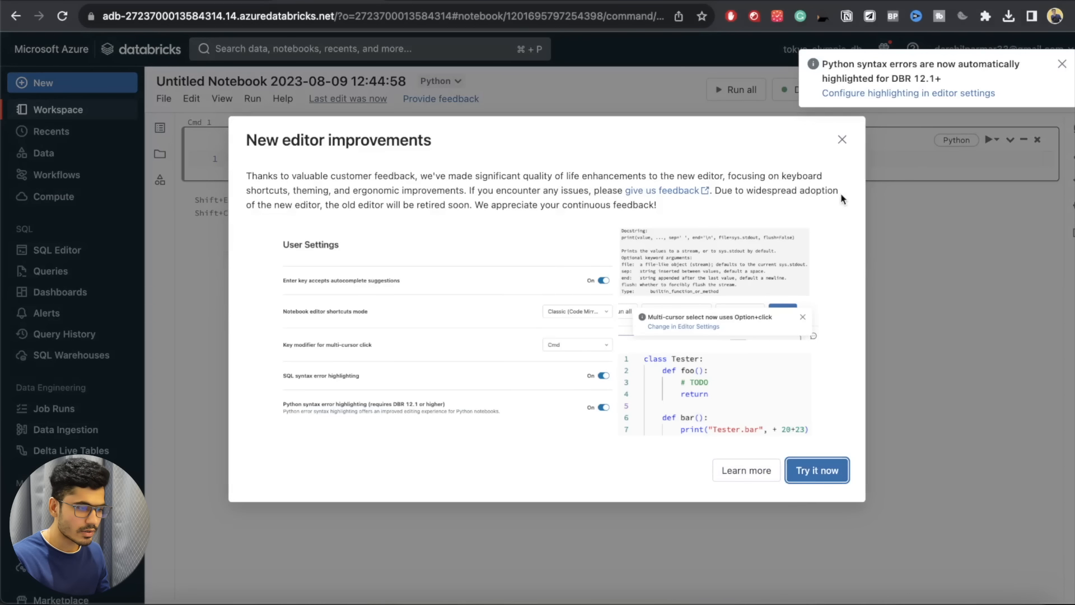
left_click(825, 473)
left_click(1062, 65)
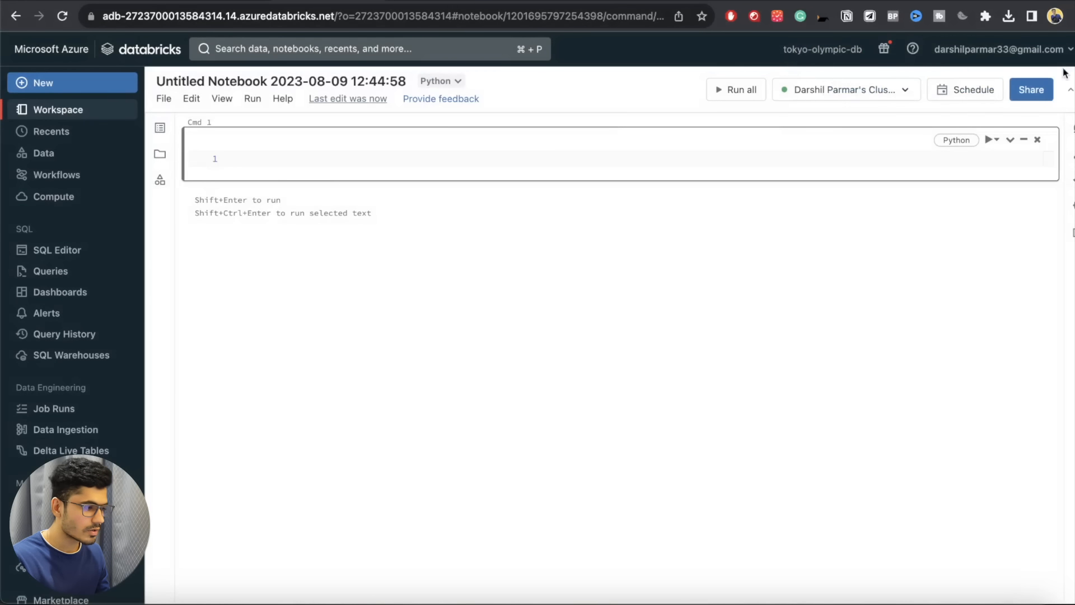
- Rename the notebook as Tokyo Olympic Transformation
left_click(323, 71)
key("BackSpace")
type("Tokyo")
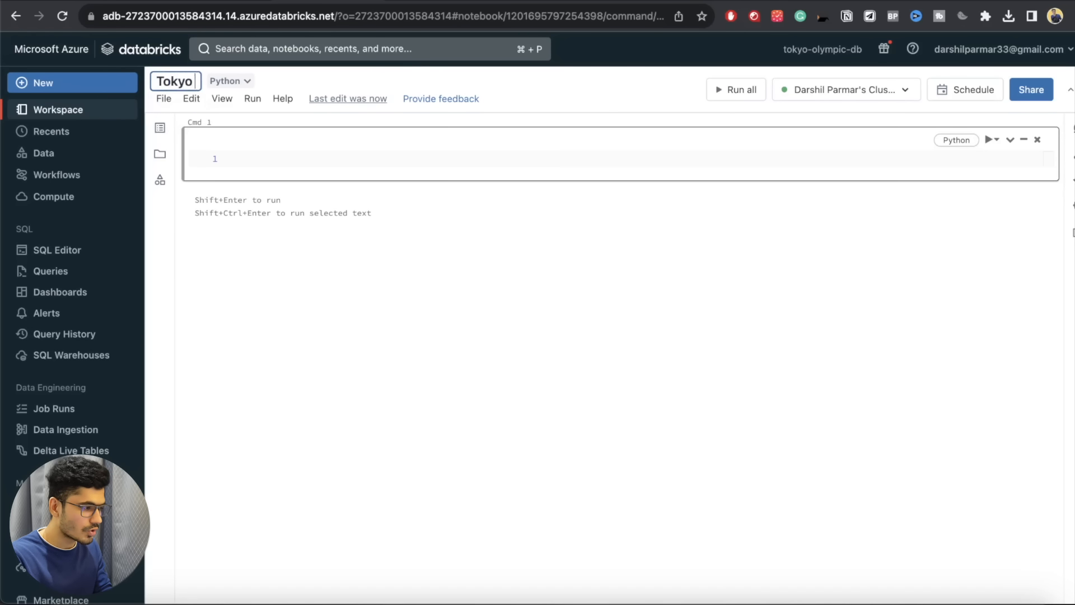
type(" Olympic")
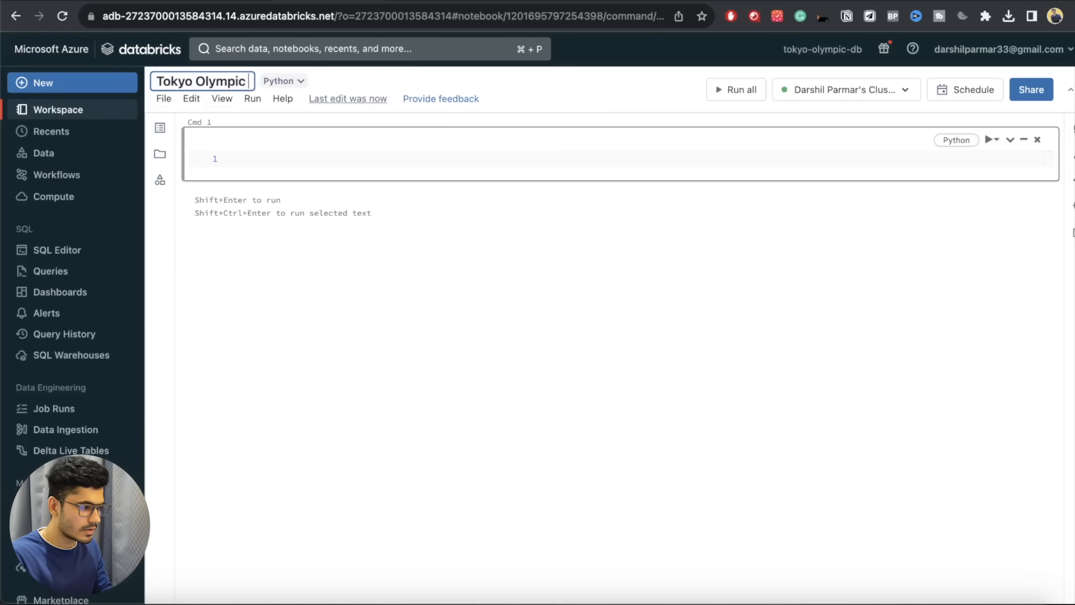
type(" Transformation")
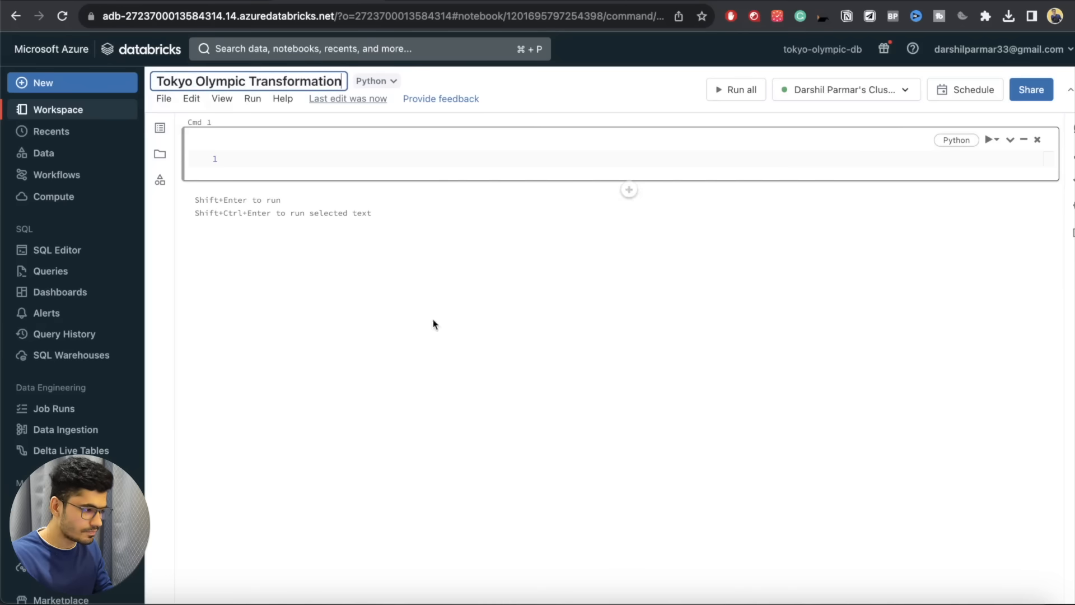
key("Return")
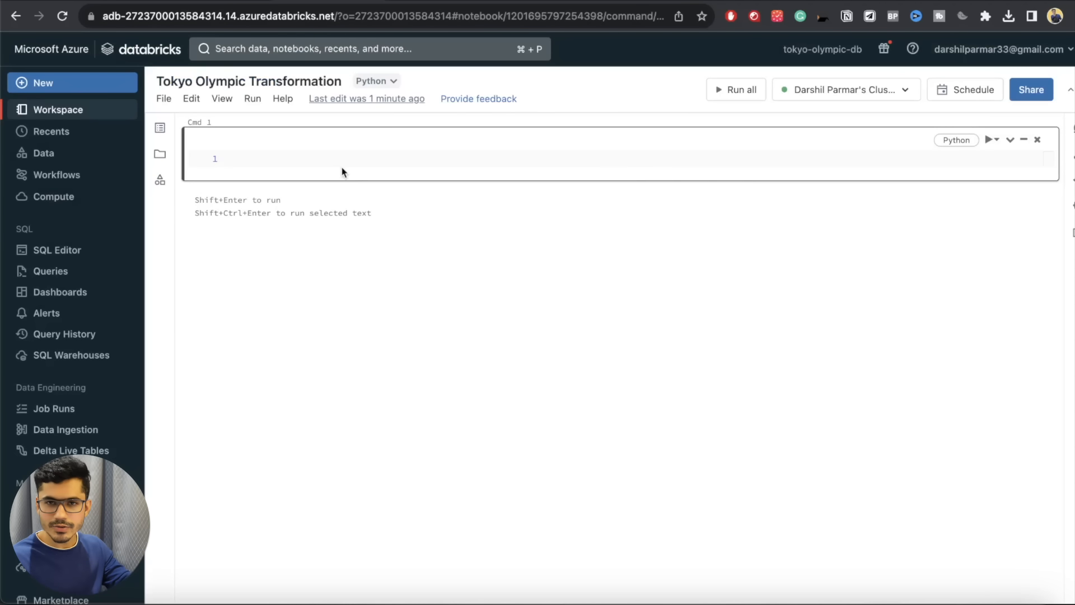
- Switch to the Azure portal and view the raw-data and transformed-data folders in the tokyo-olympic-data container
left_click(238, 1)
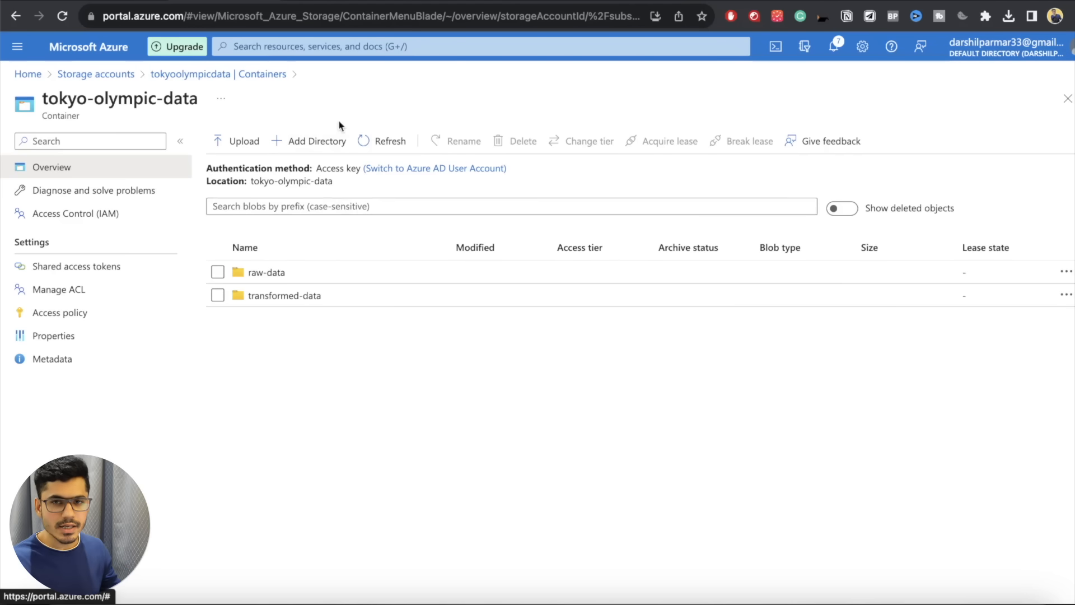
left_click(319, 1)
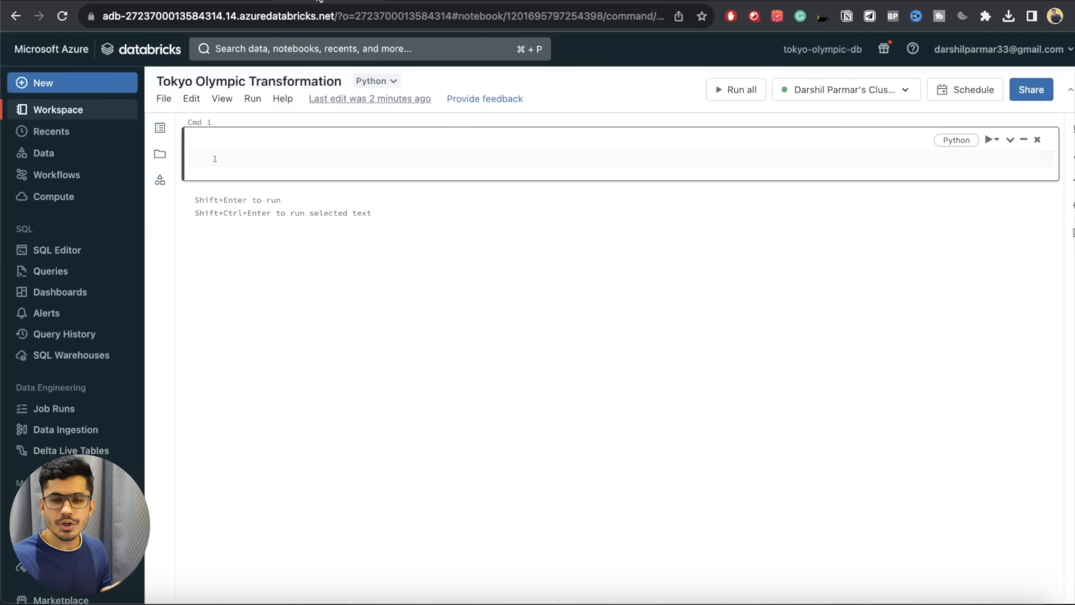
key("ctrl+Tab")
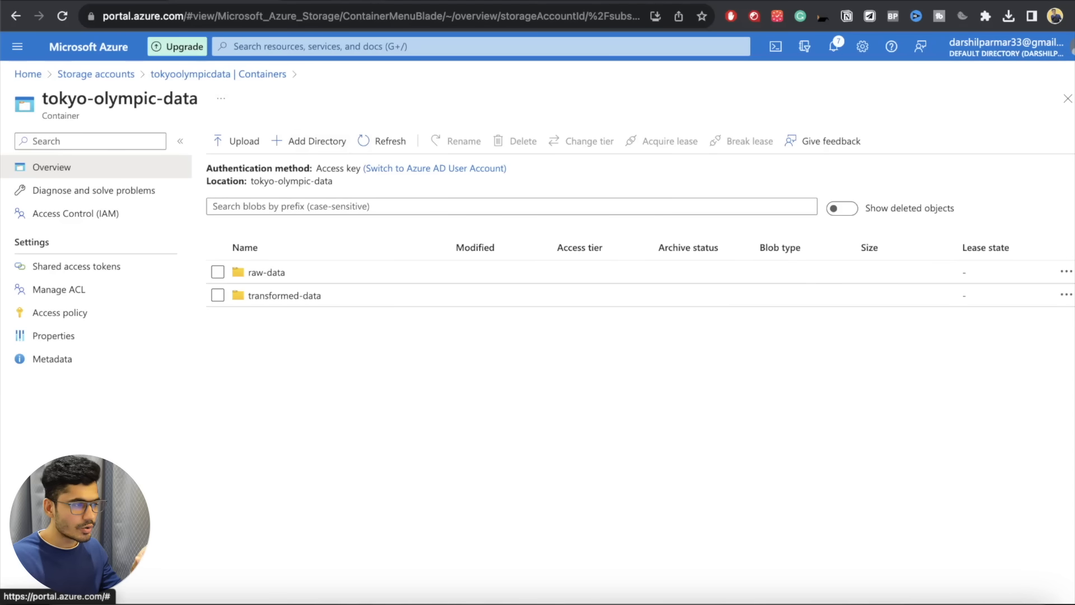
- Switch to the Databricks notebook, compare it with the storage container and check the details of the attached cluster
left_click(314, 1)
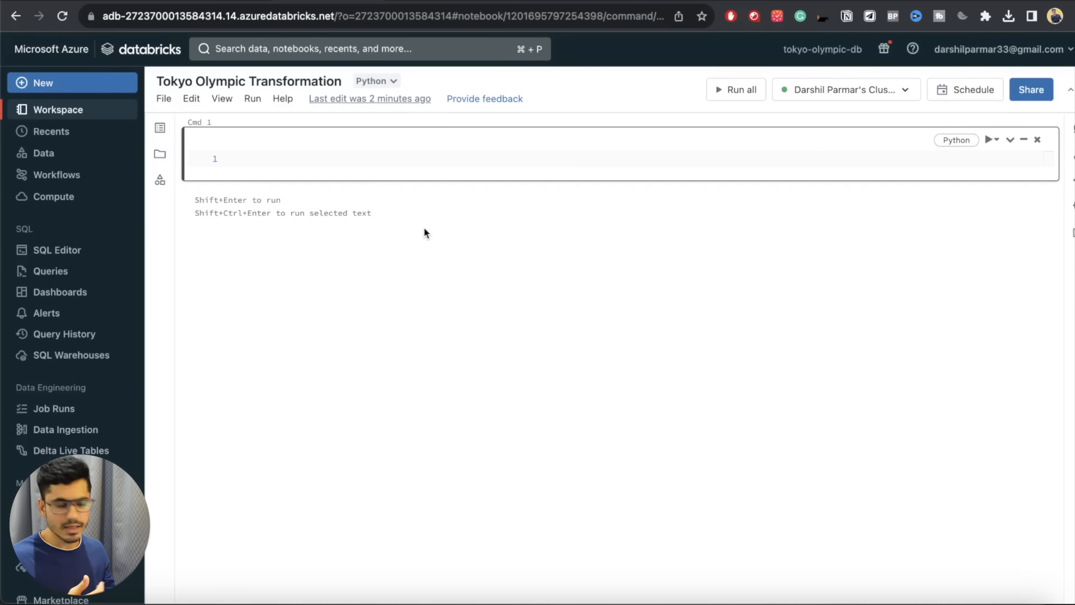
left_click(230, 1)
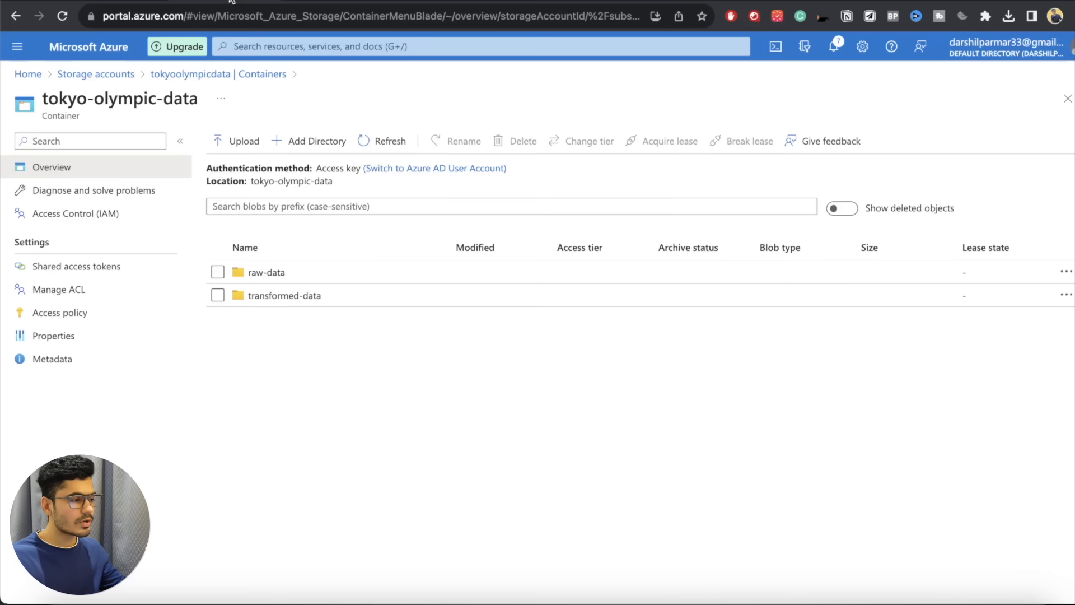
left_click(331, 1)
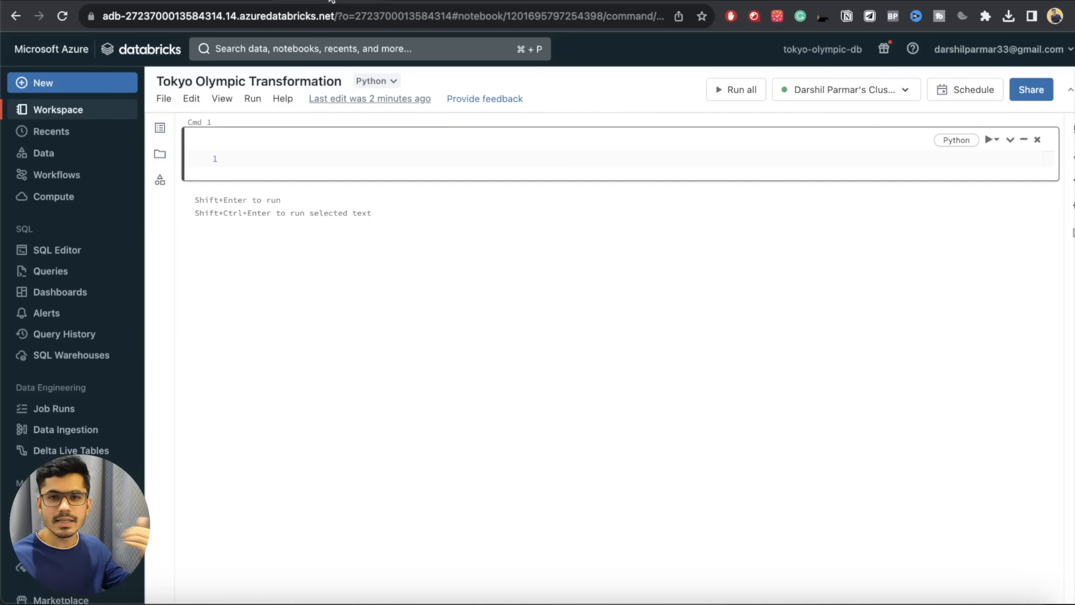
left_click(262, 157)
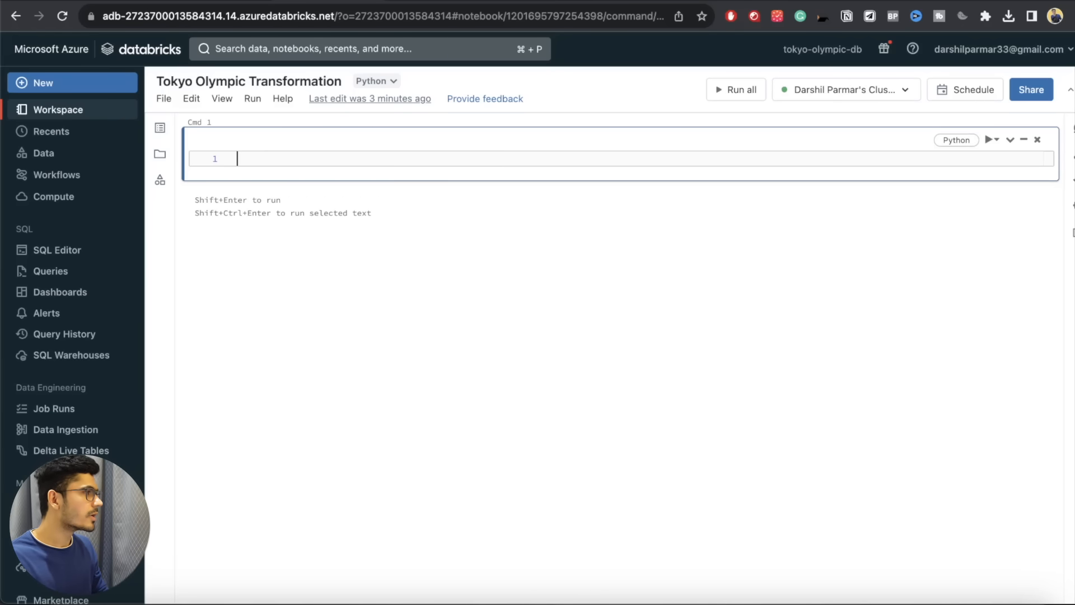
left_click(845, 101)
mouse_move(803, 160)
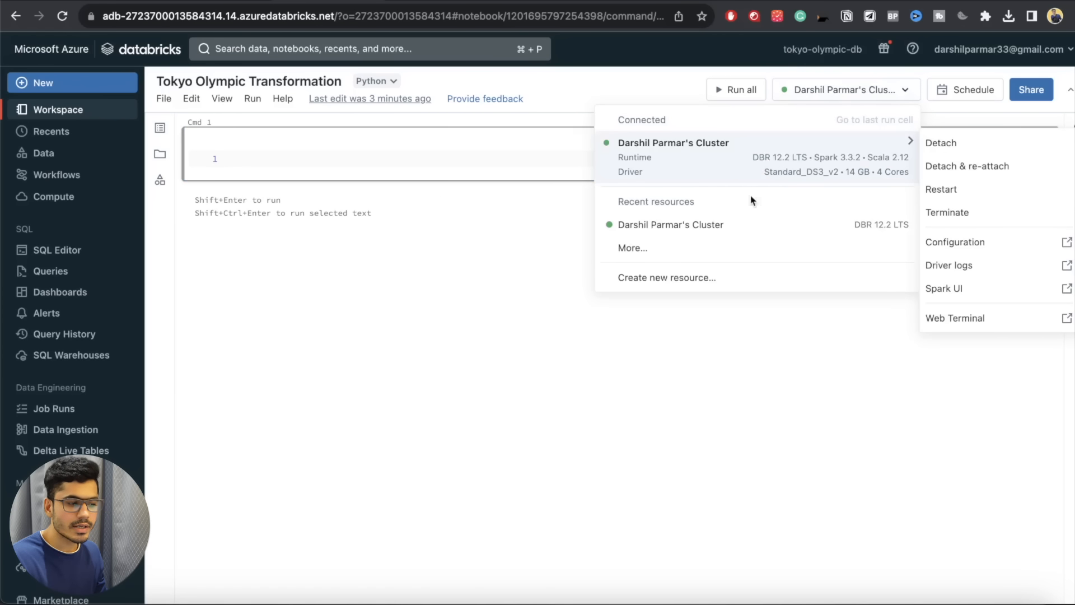
left_click(847, 89)
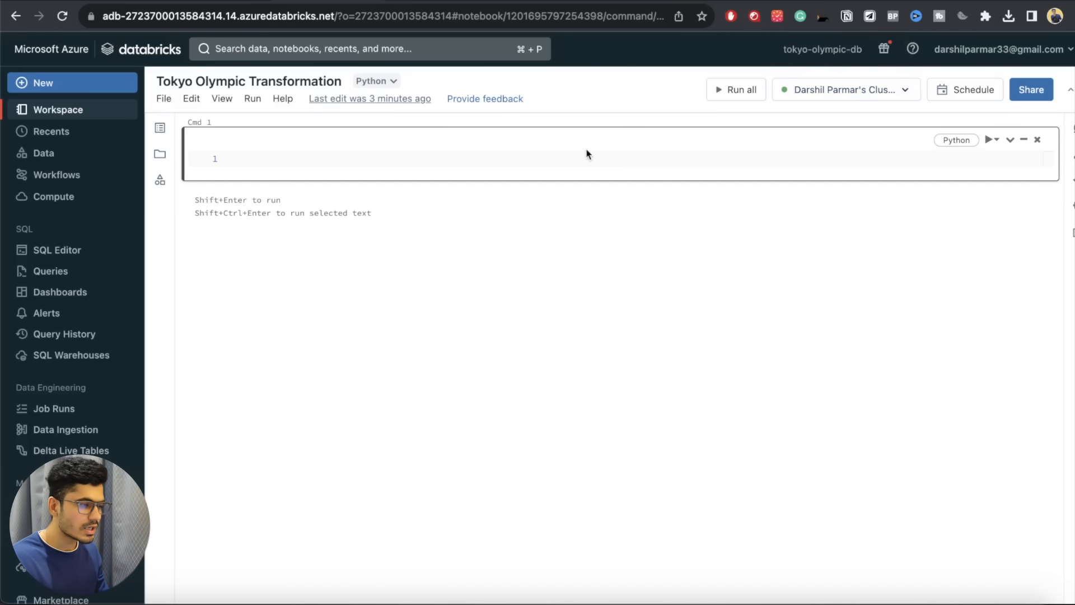
left_click(568, 158)
- Switch to the Azure portal, open App registrations and register a new application named app01
left_click(217, 1)
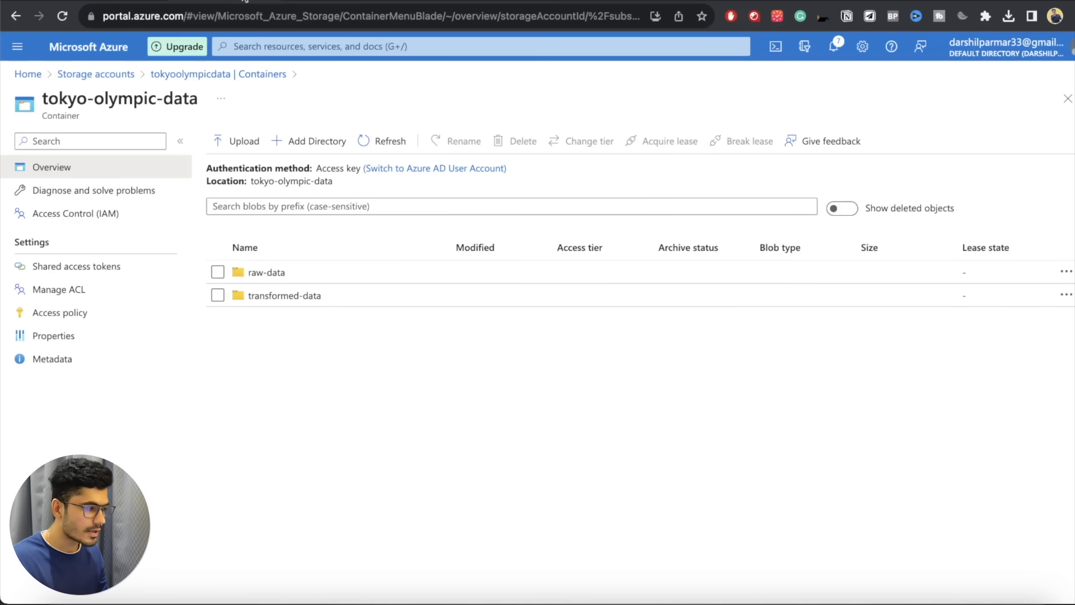
left_click(281, 46)
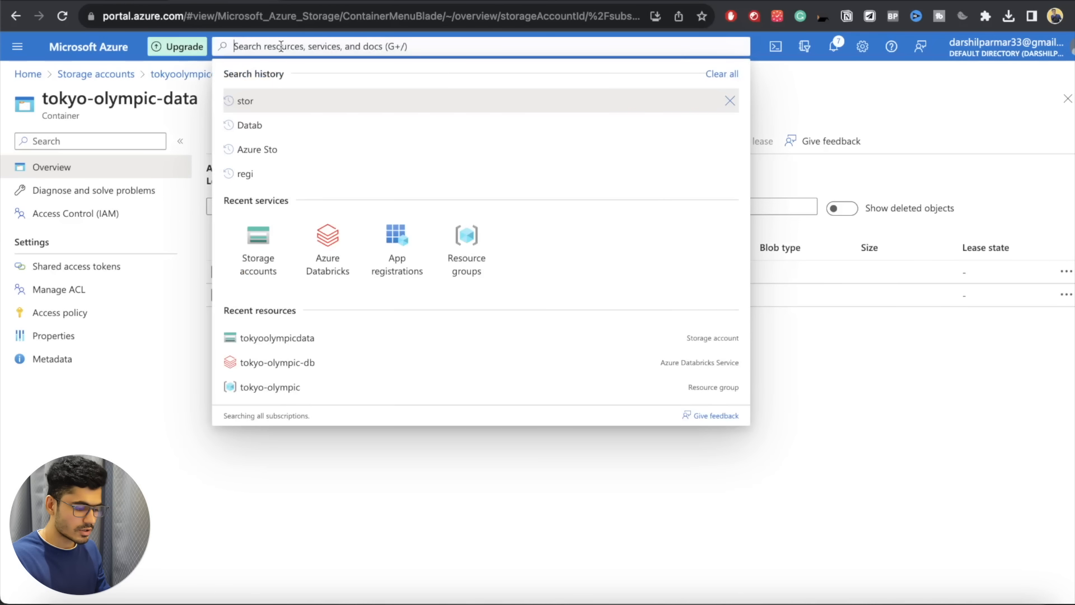
type("App Reg")
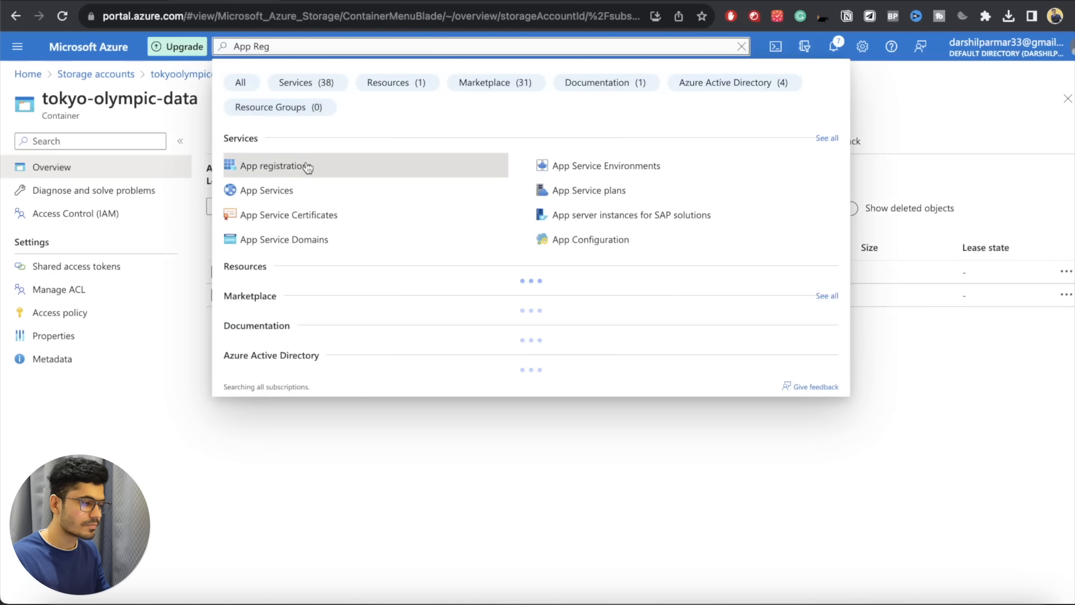
left_click(307, 166)
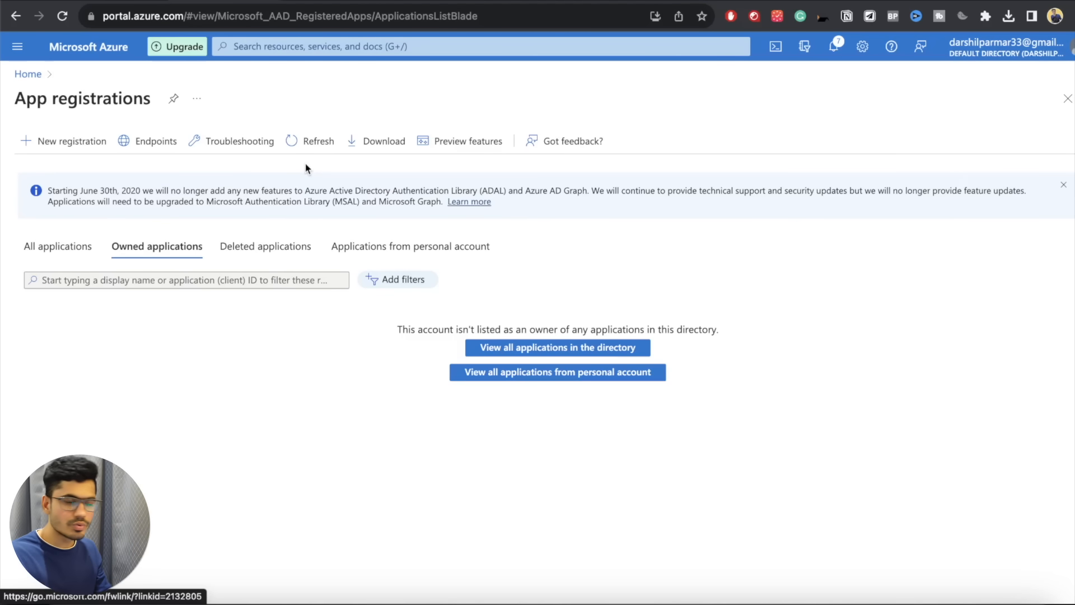
left_click(85, 149)
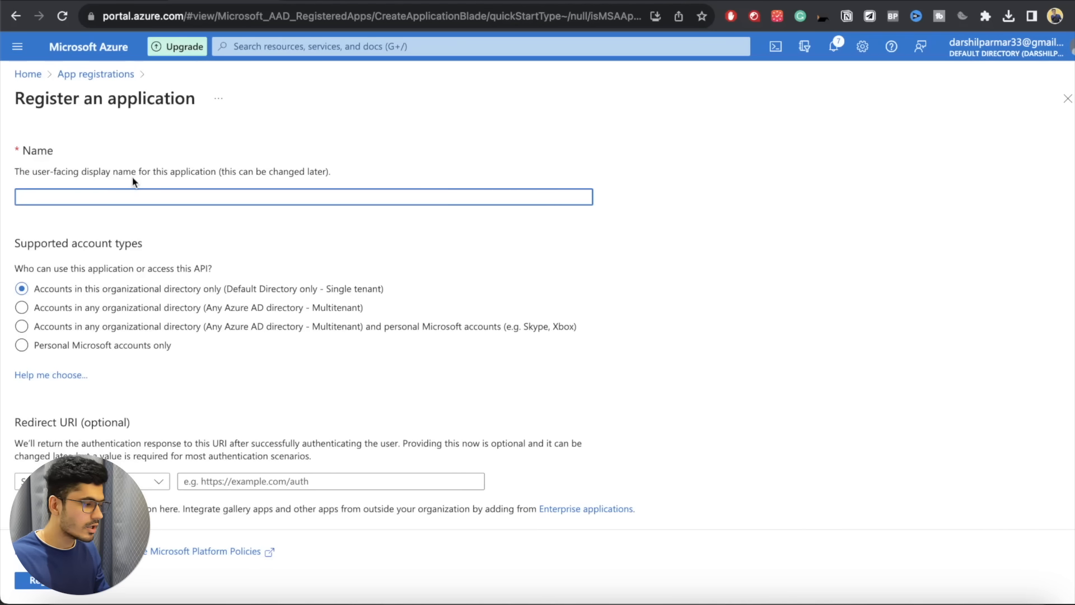
type("app01")
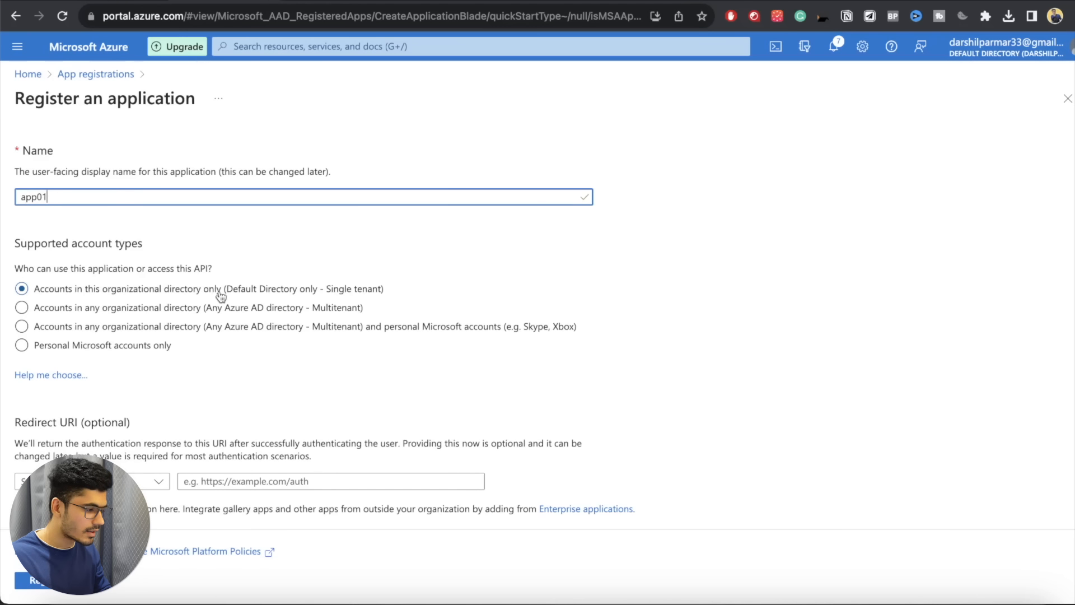
left_click(40, 580)
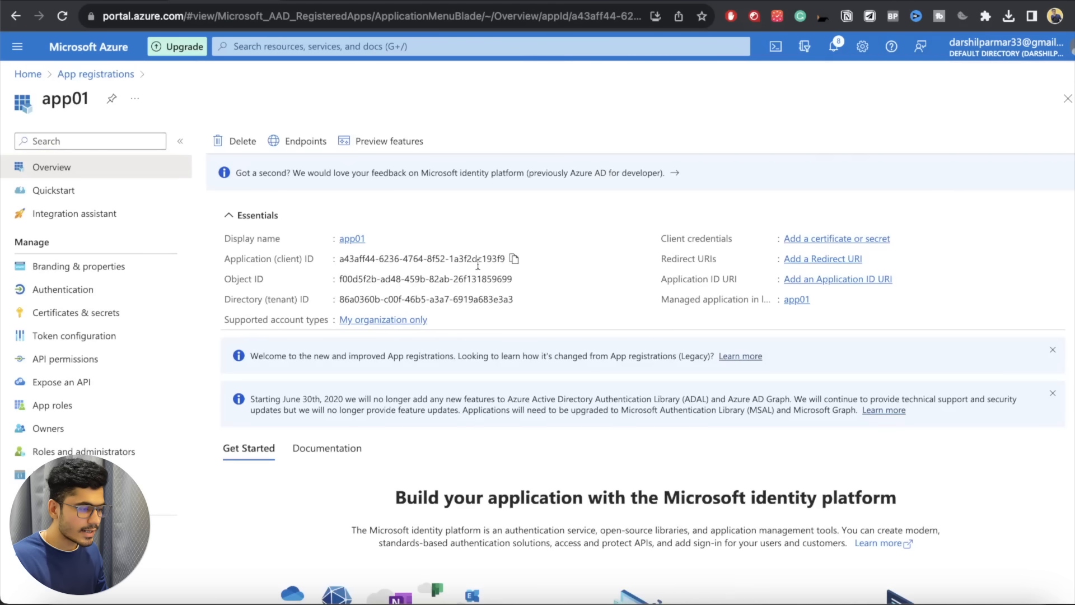
- Copy app01's Application (client) ID label and value into a new note, separated by a hyphen
double_click(343, 299)
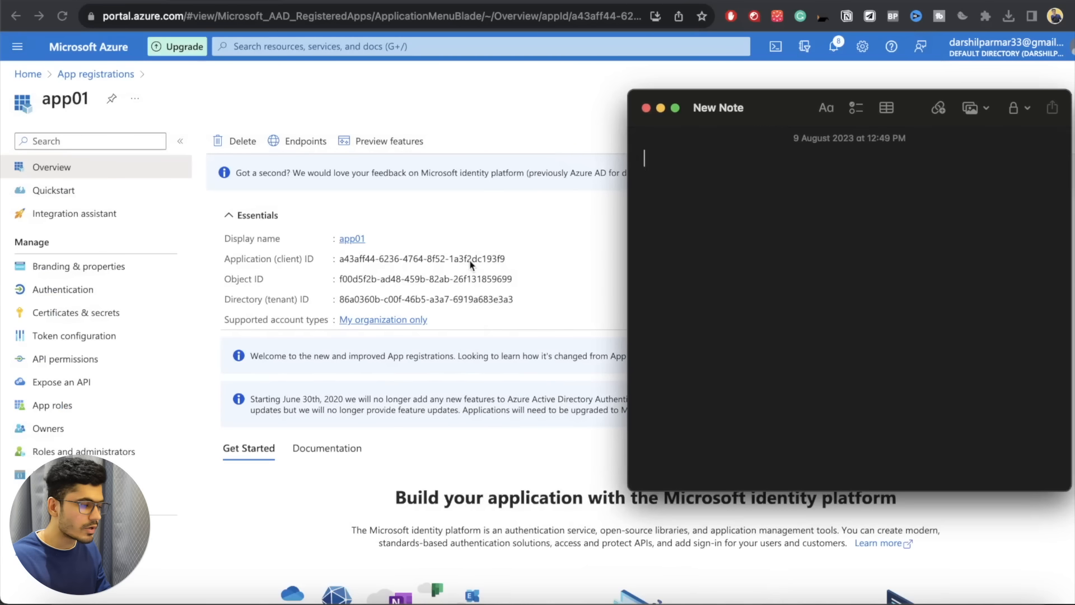
left_click(425, 273)
left_click_drag(226, 259, 317, 260)
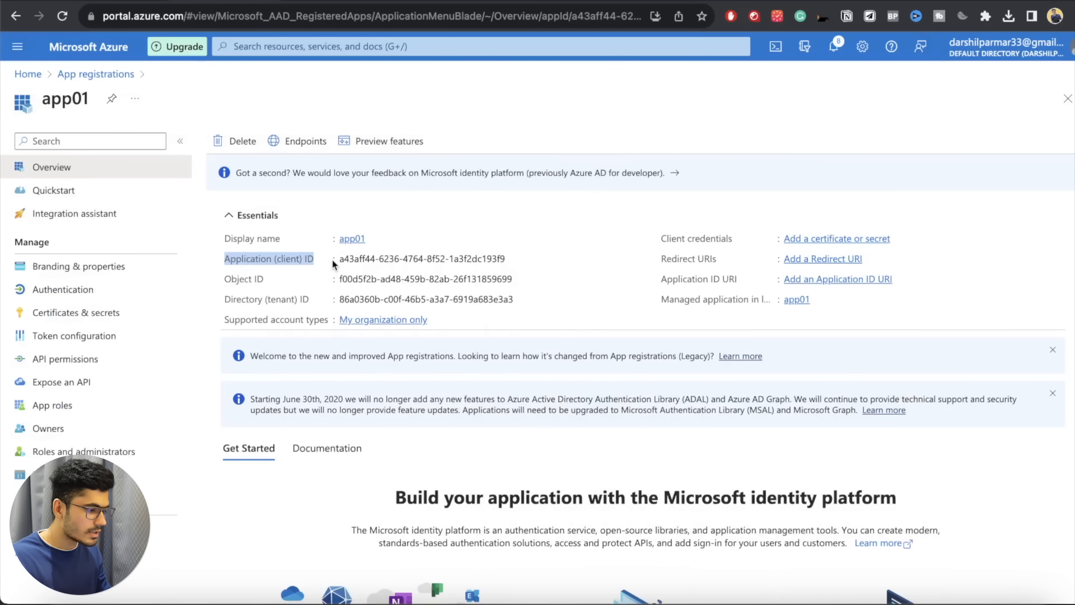
key("super+c")
key("super+Tab")
key("super+v")
key("Return")
key("BackSpace")
type("-")
left_click(577, 273)
left_click(514, 259)
key("super+Tab")
key("super+v")
key("super+Tab")
- Add app01's Directory (tenant) ID label and value on the note's second line, followed by blank lines
left_click_drag(225, 300, 266, 300)
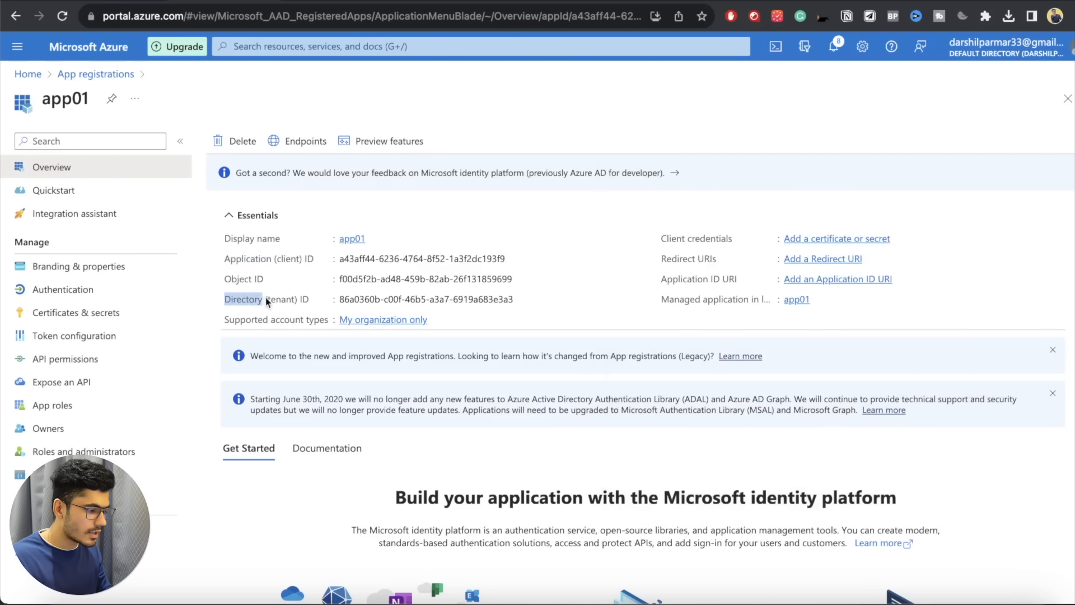
key("super+c")
key("super+Tab")
key("super+v")
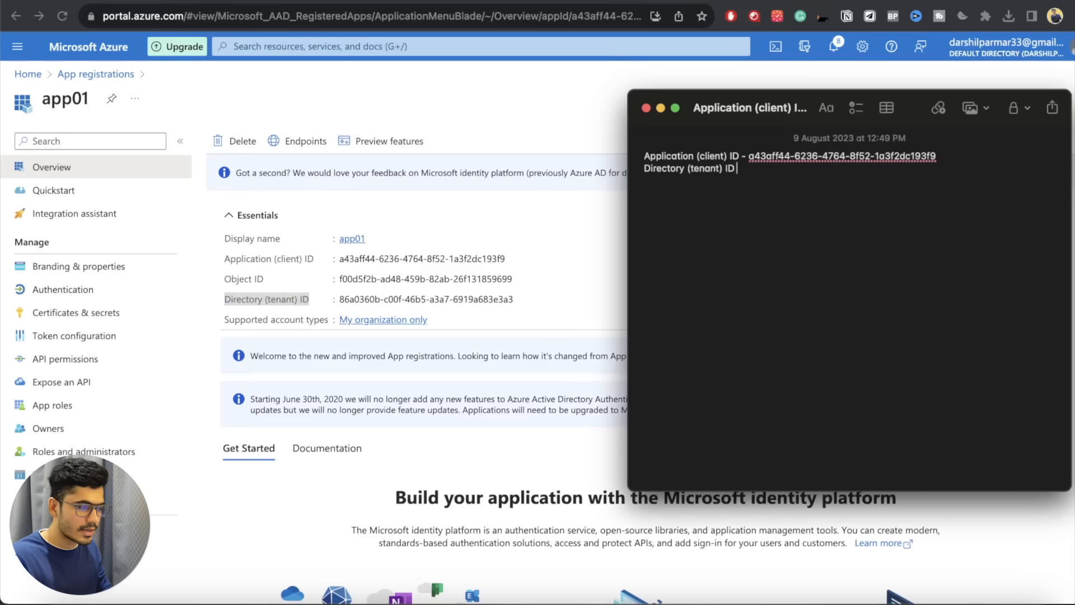
key("super+Tab")
left_click(523, 299)
key("super+Tab")
key("super+v")
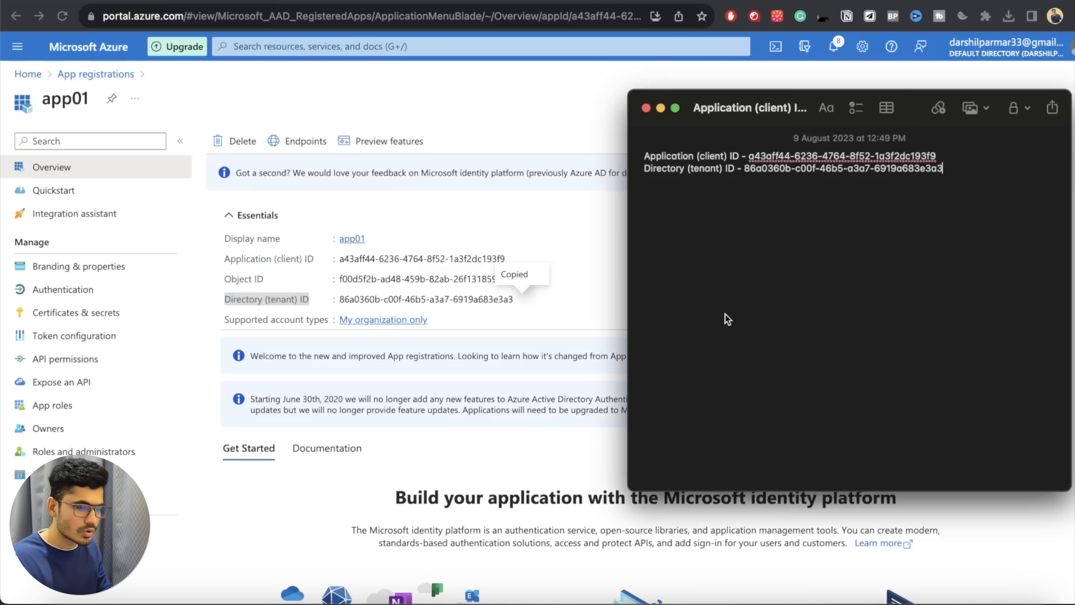
key("Return")
key("Return")
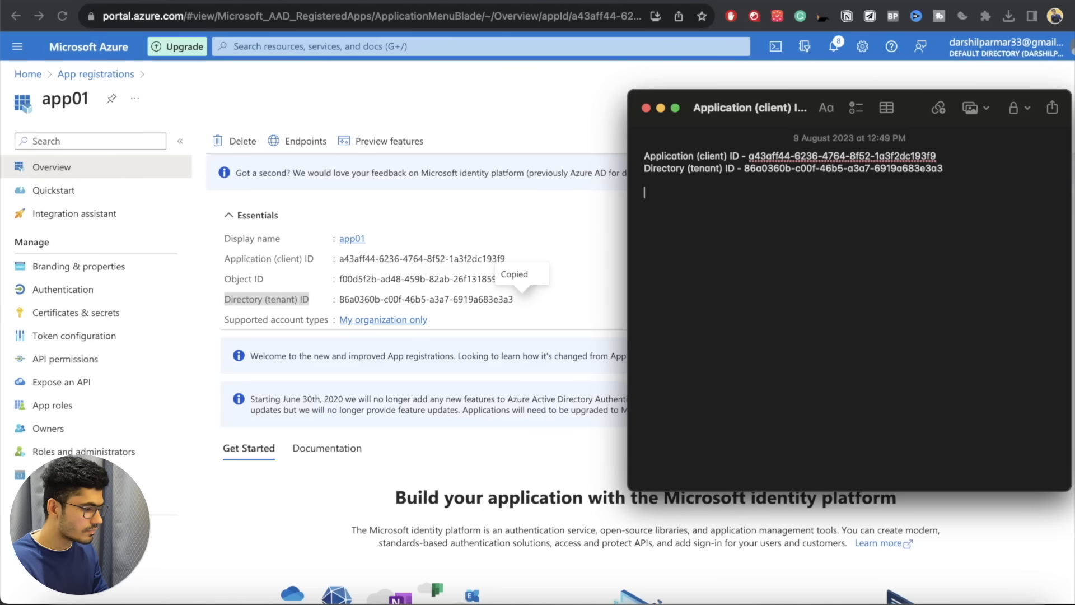
- Return to app01 in the Azure portal and add a client secret with the description secretkey
key("super+Tab")
key("super+Tab")
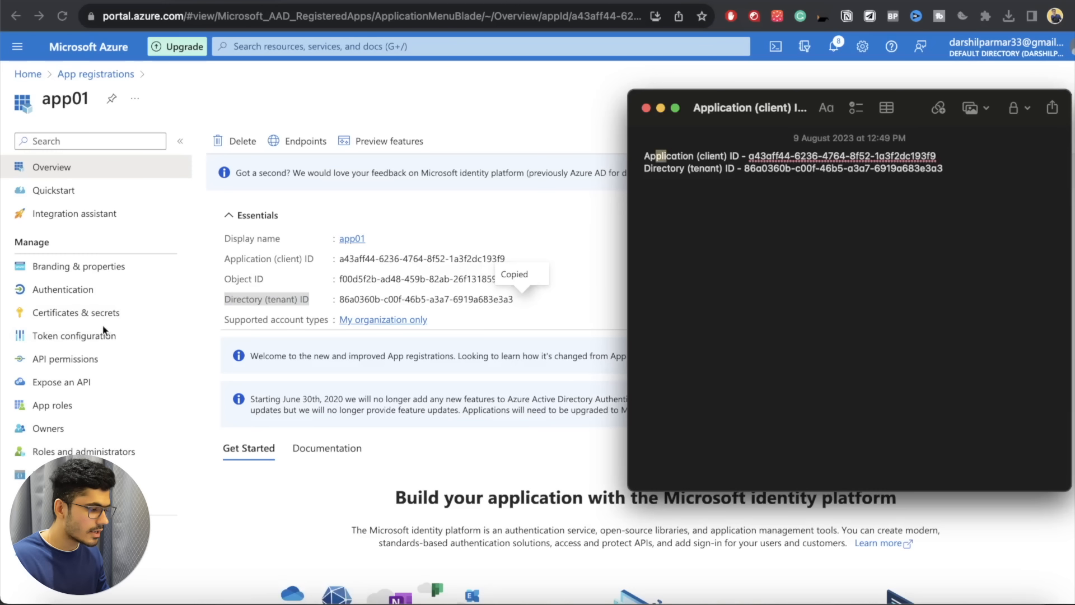
key("super+Tab")
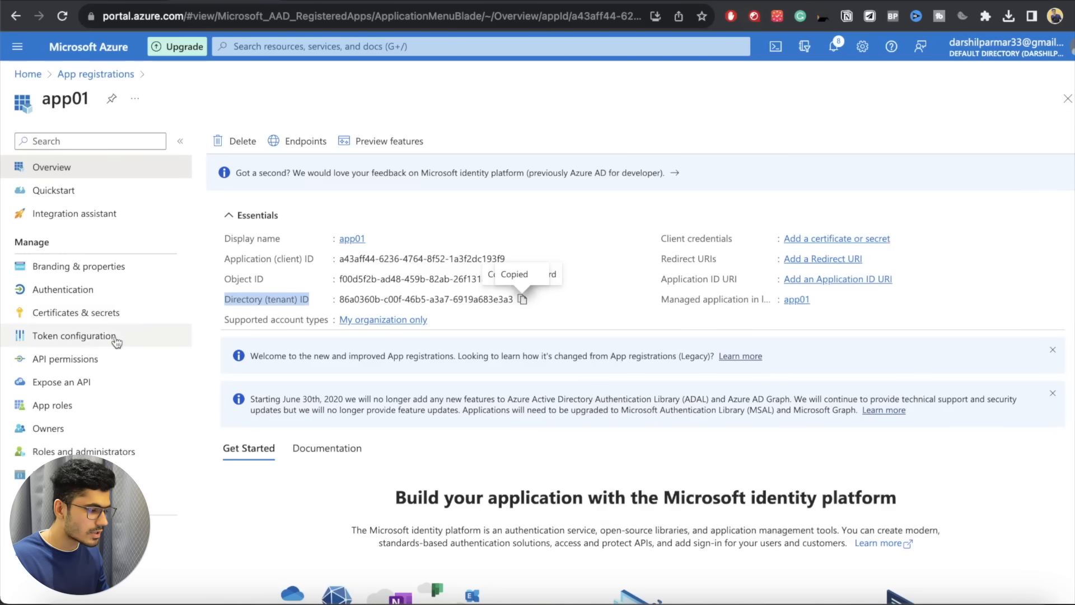
left_click(88, 317)
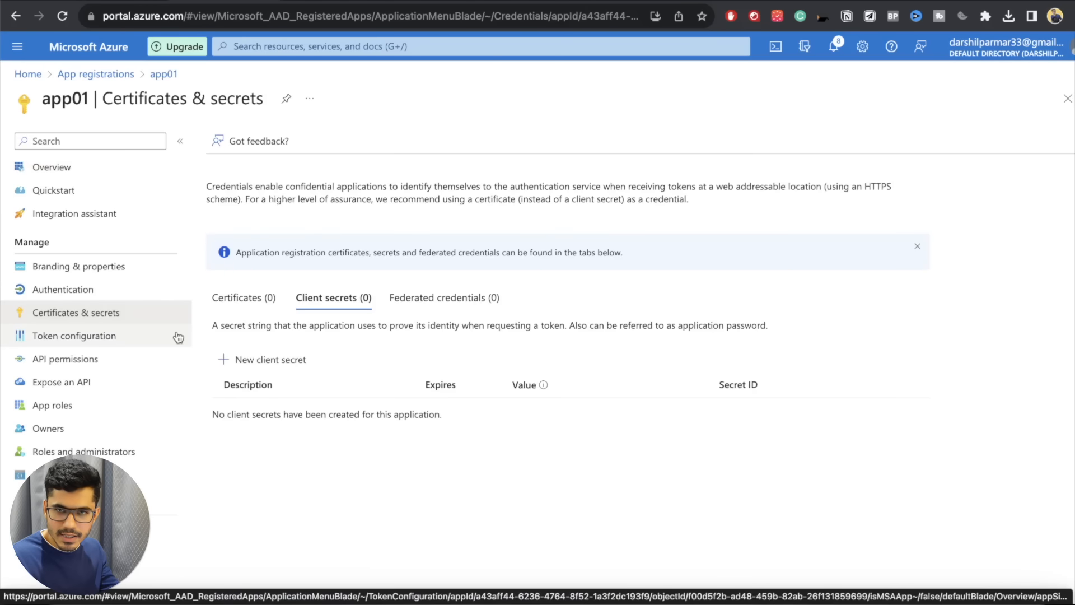
left_click(245, 368)
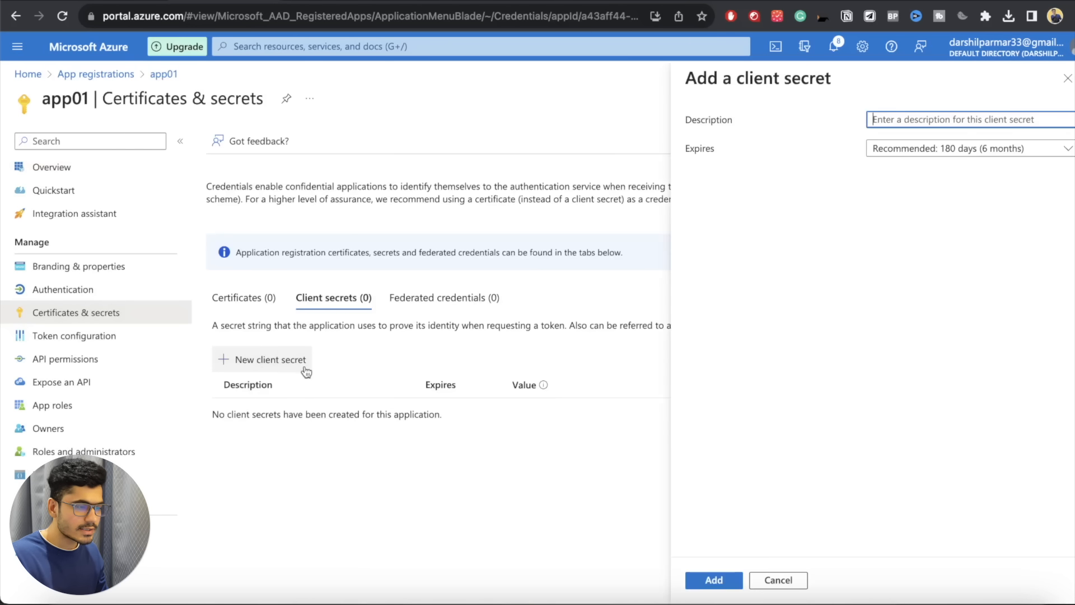
type("secretkey")
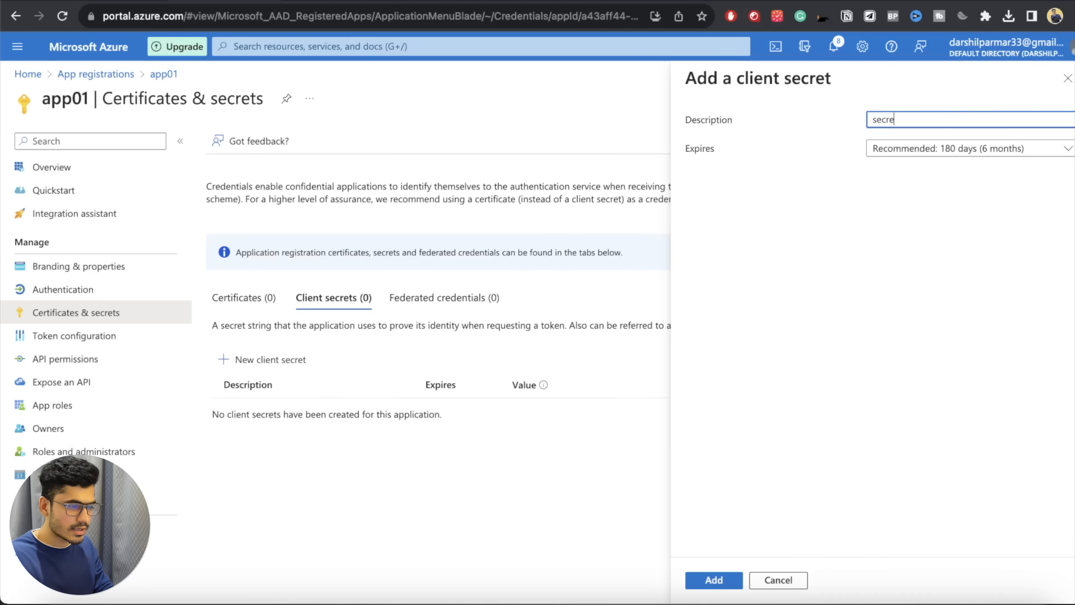
left_click(695, 577)
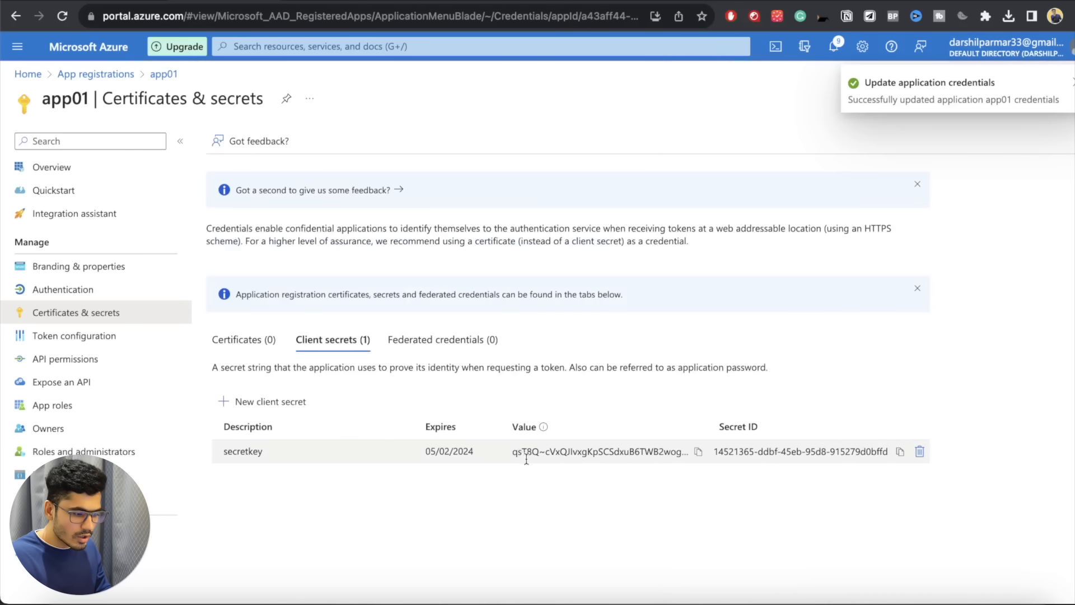
- Copy the new client secret's value and paste it into the note on a line labelled SecretKey
left_click(699, 453)
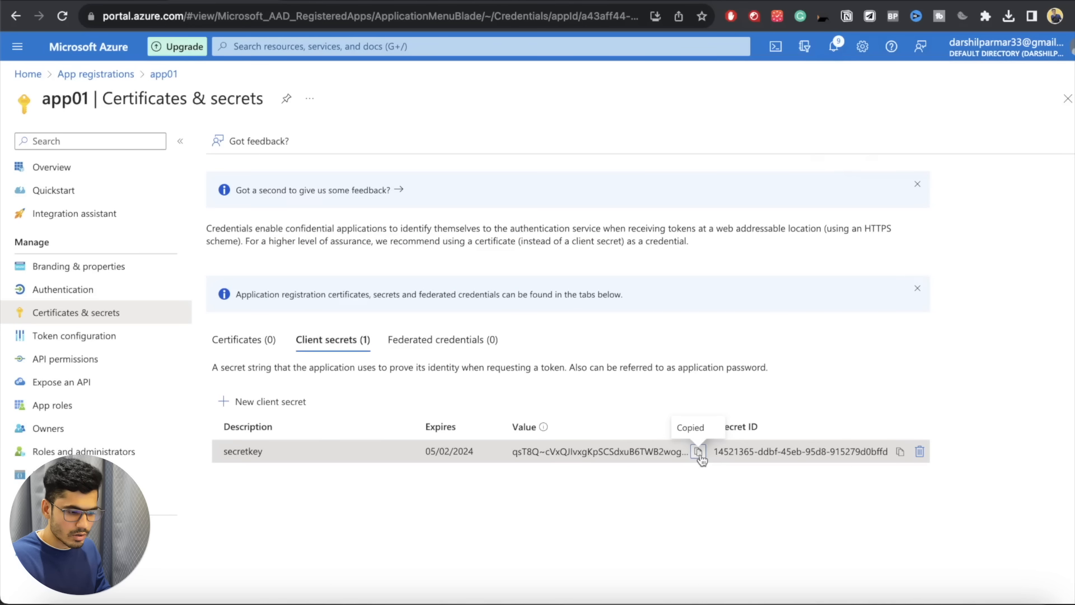
key("super+Tab")
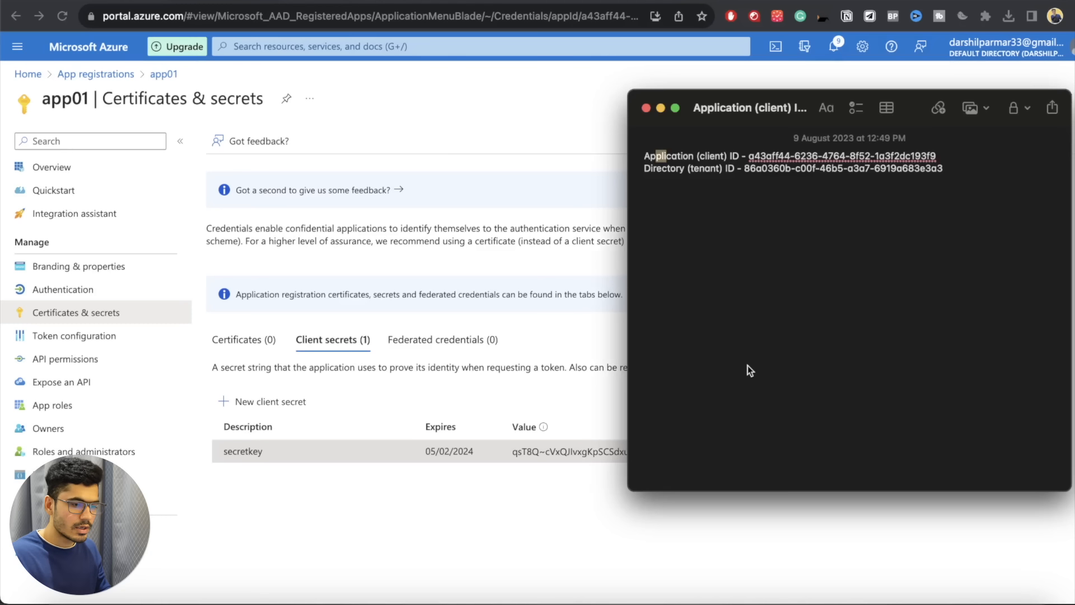
left_click(989, 156)
type("Se")
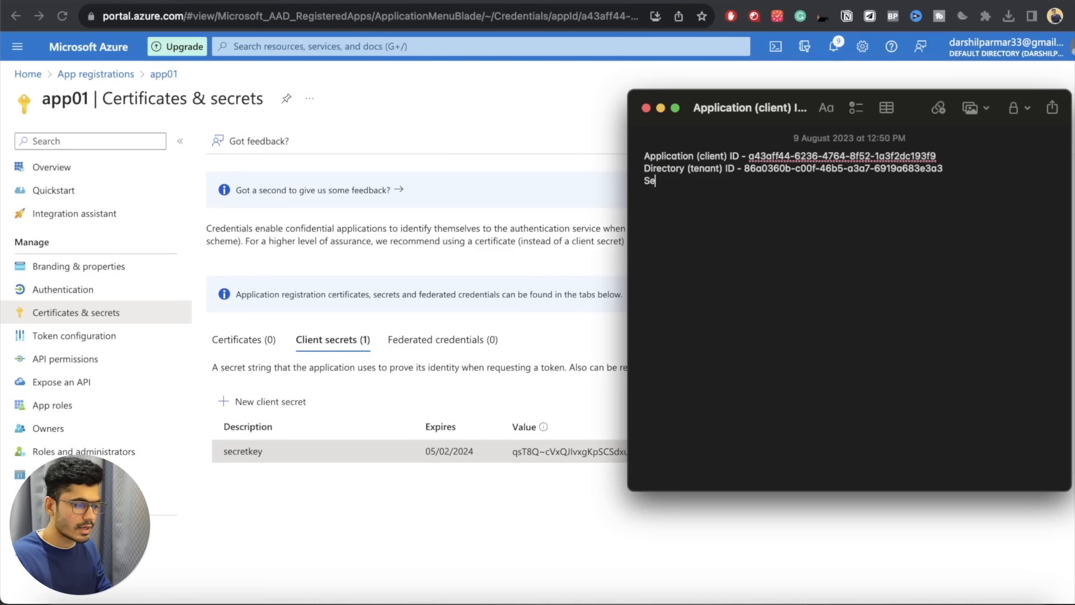
type("cretKey -")
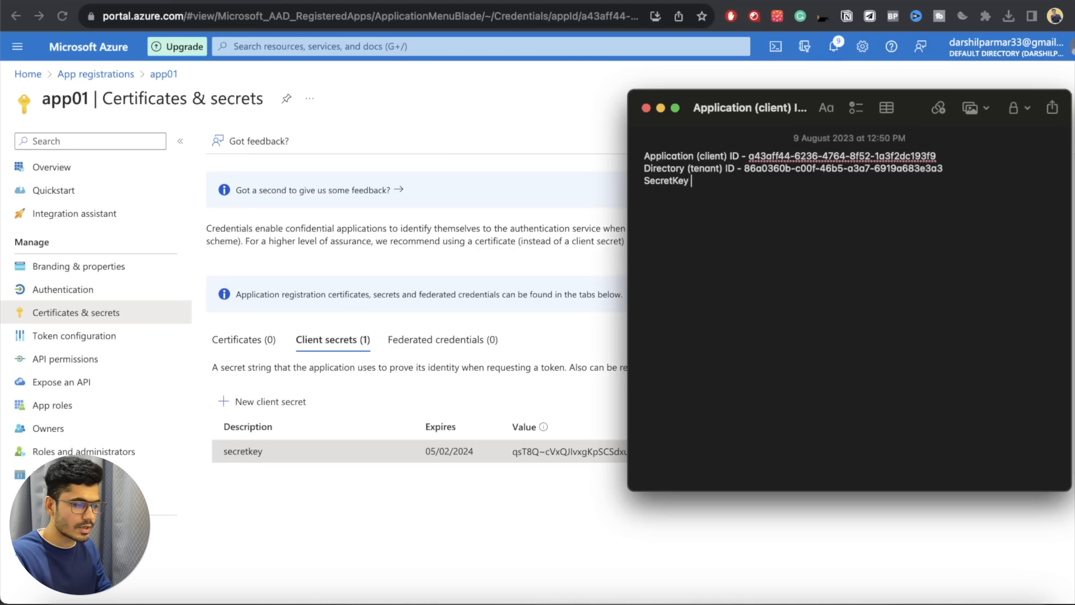
key("super+v")
key("Return")
key("Return")
key("super+Tab")
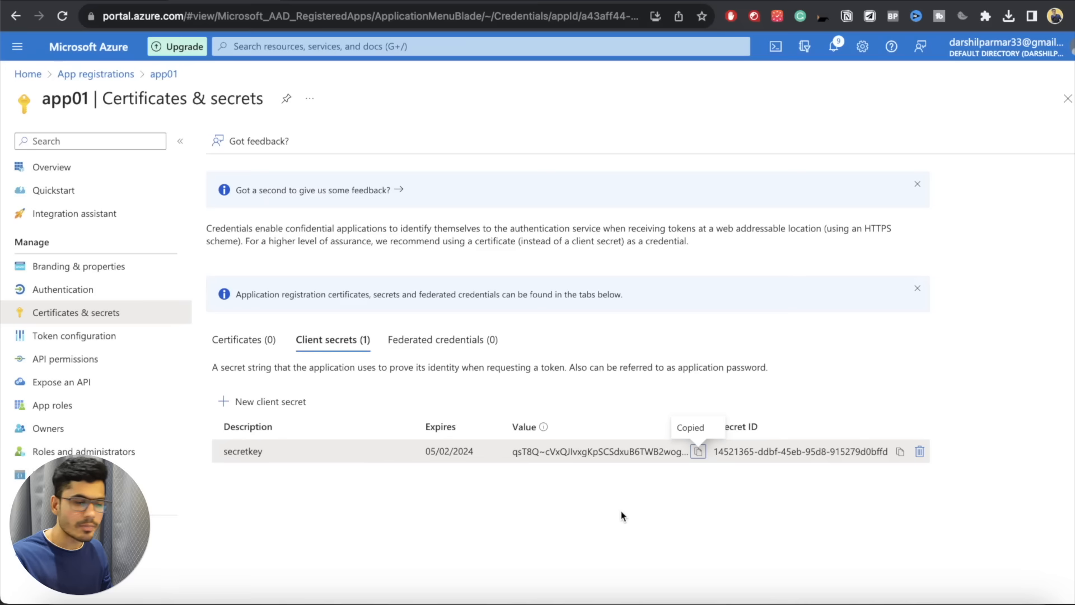
- Review the client ID, tenant ID and secret key entries in the note and switch back to the Databricks notebook
key("super+Tab")
left_click_drag(672, 157, 739, 169)
left_click_drag(669, 182, 696, 183)
left_click(732, 239)
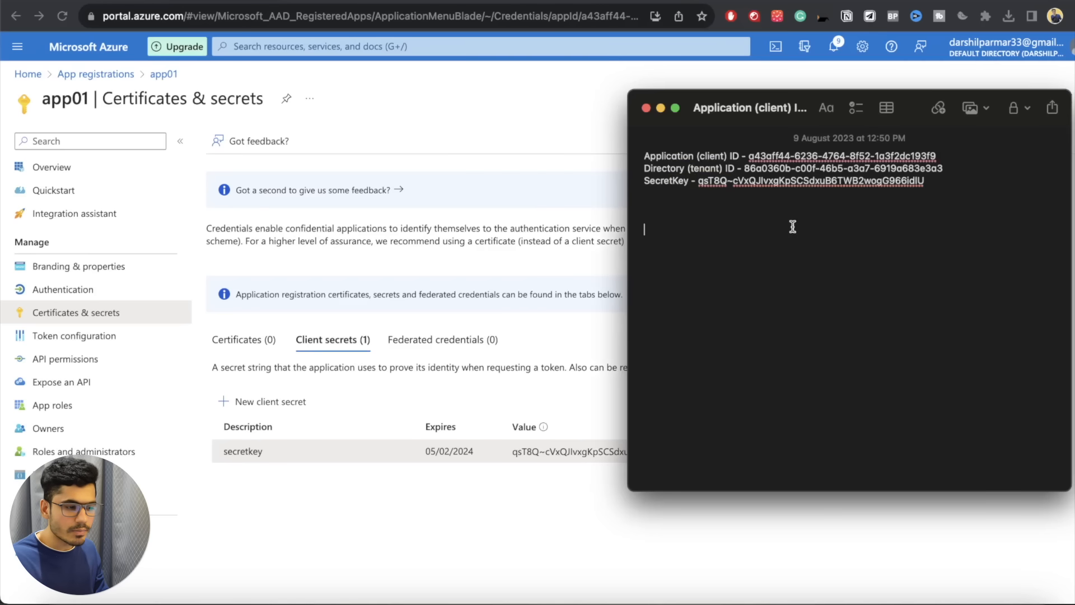
left_click_drag(944, 184, 608, 145)
left_click(483, 536)
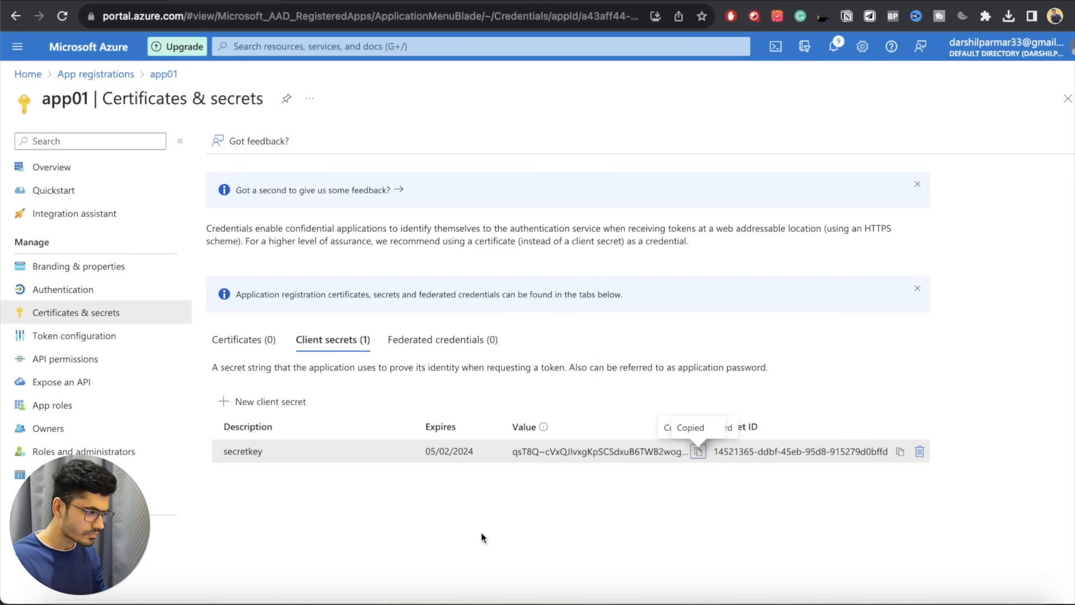
left_click(319, 1)
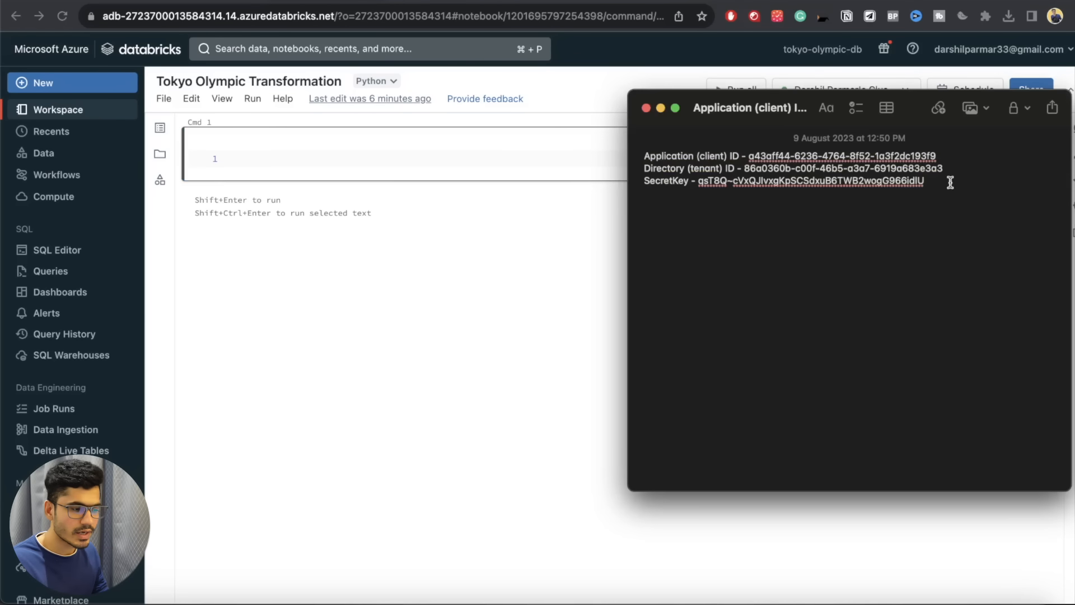
left_click_drag(950, 183, 596, 143)
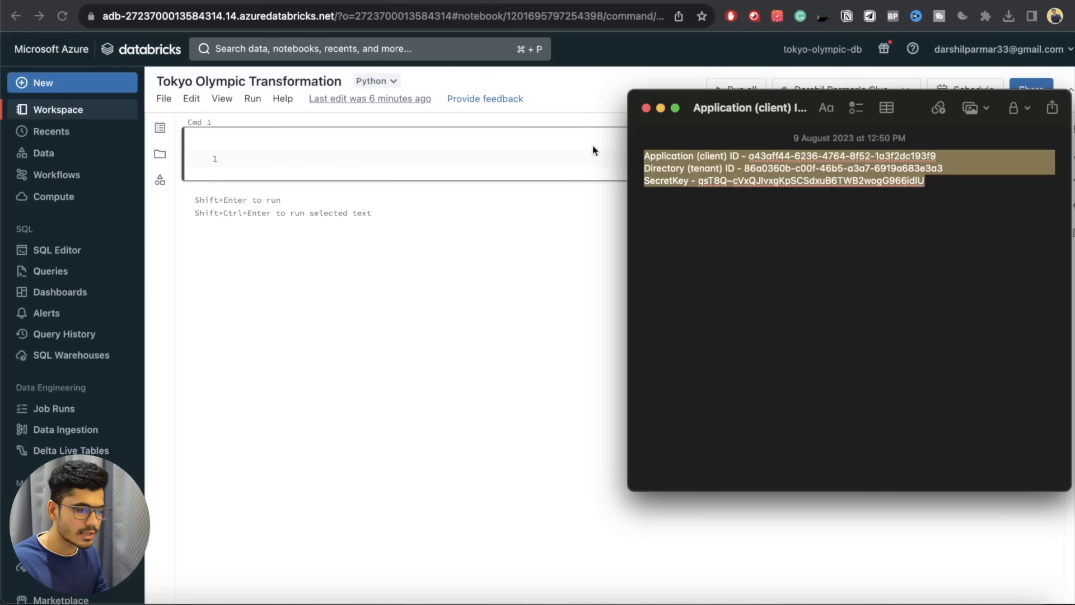
left_click(565, 320)
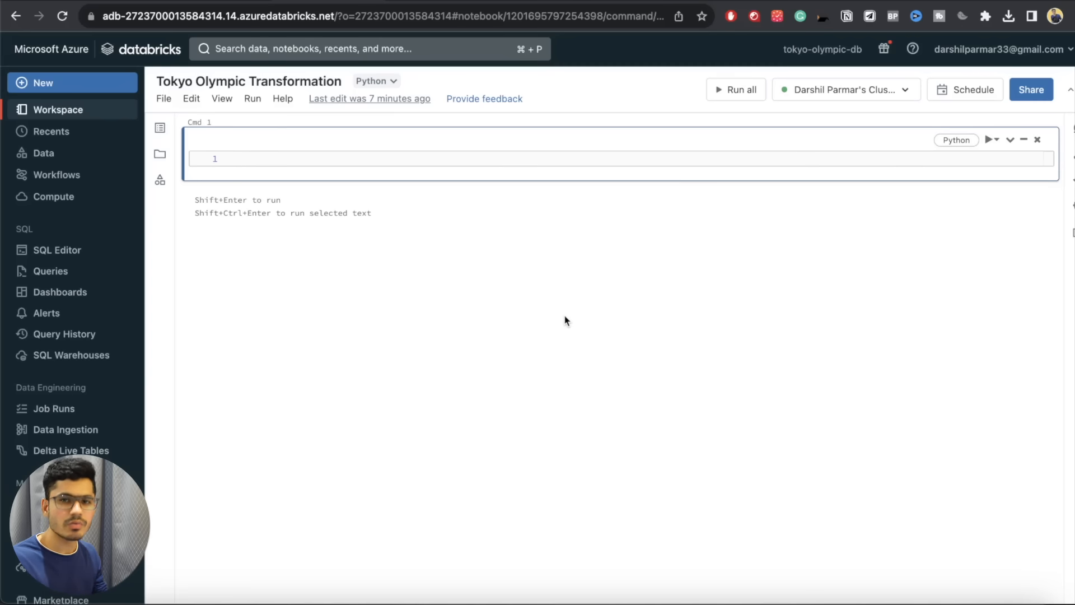
- Copy the OAuth configs dictionary template with client_id, secret_id and tenant_id placeholders into the notebook's first cell
key("super+Tab")
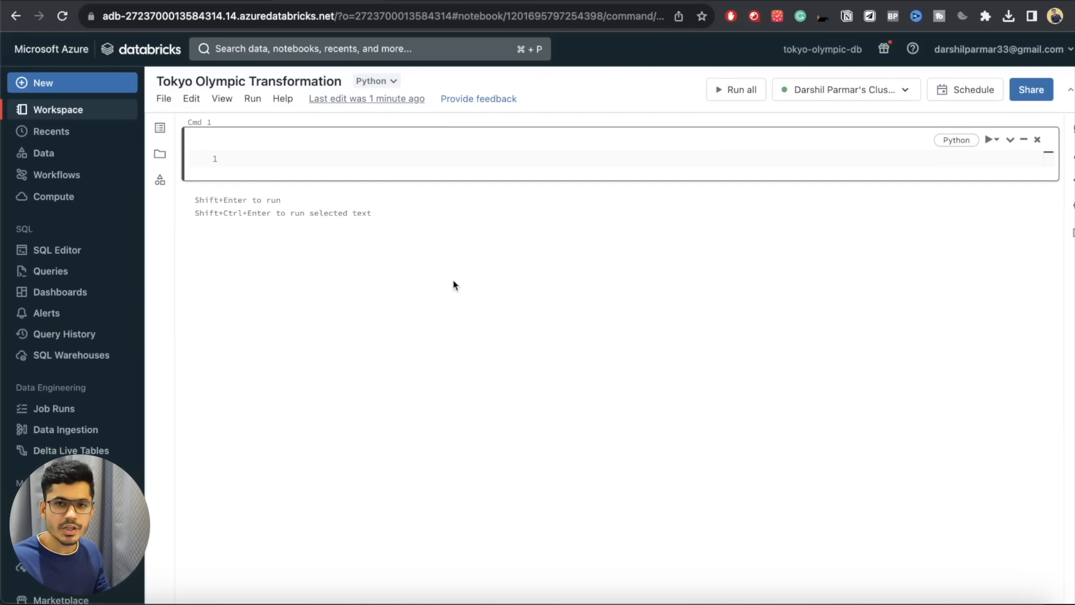
left_click(334, 158)
key("super+v")
left_click(245, 163)
key("Down")
key("BackSpace")
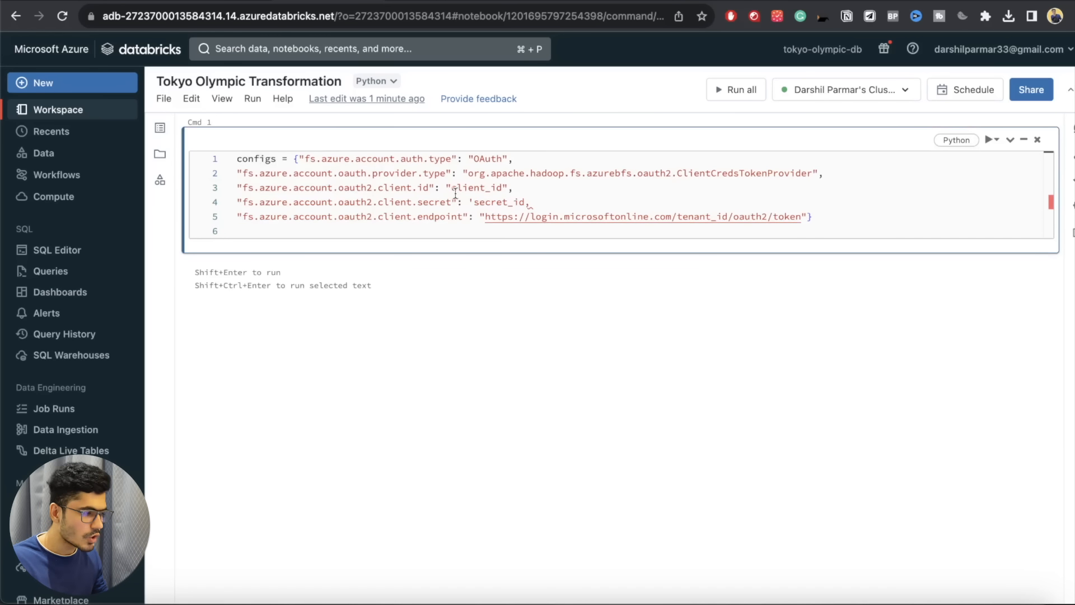
- Replace the client_id placeholder in the configs dictionary with the Application (client) ID copied from the note
double_click(473, 183)
key("super+Tab")
left_click(778, 238)
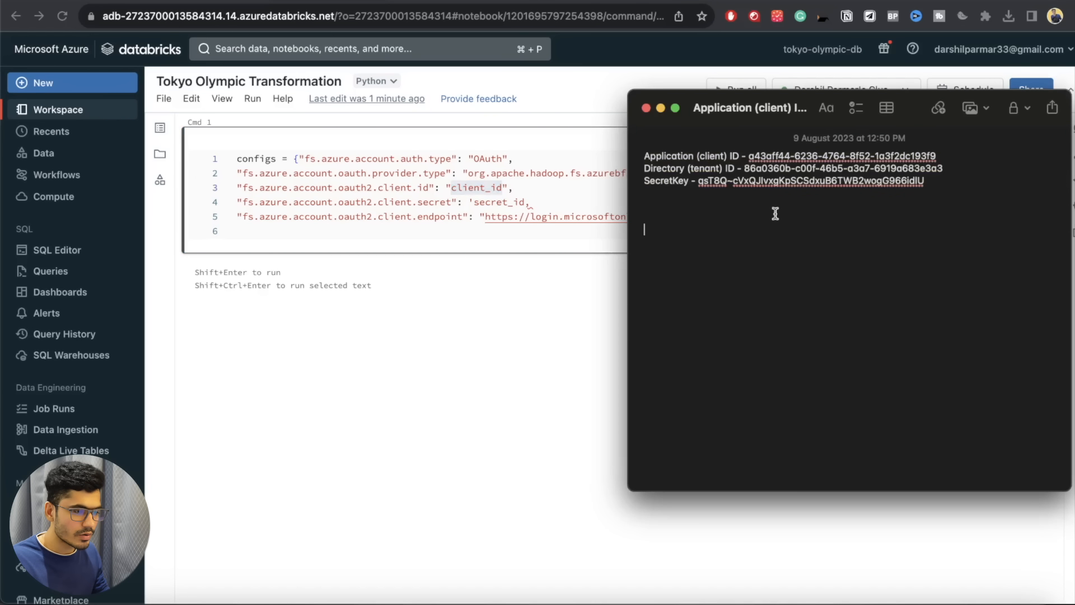
left_click_drag(751, 155, 936, 156)
key("super+Tab")
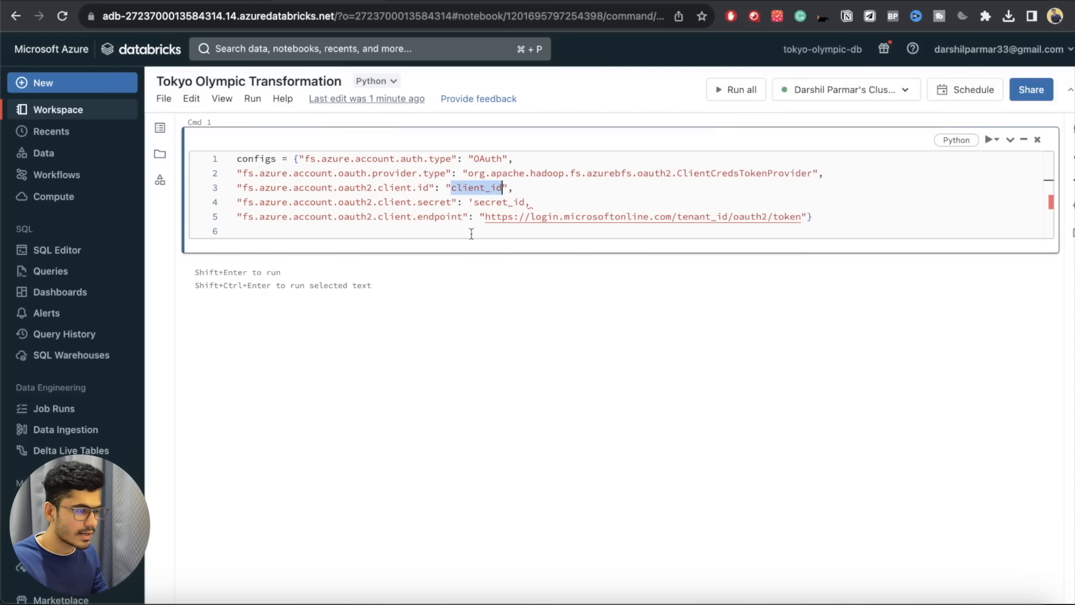
key("super+v")
- Replace the secret_id placeholder in the configs dictionary with the client secret key copied from the note
double_click(480, 202)
key("super+Tab")
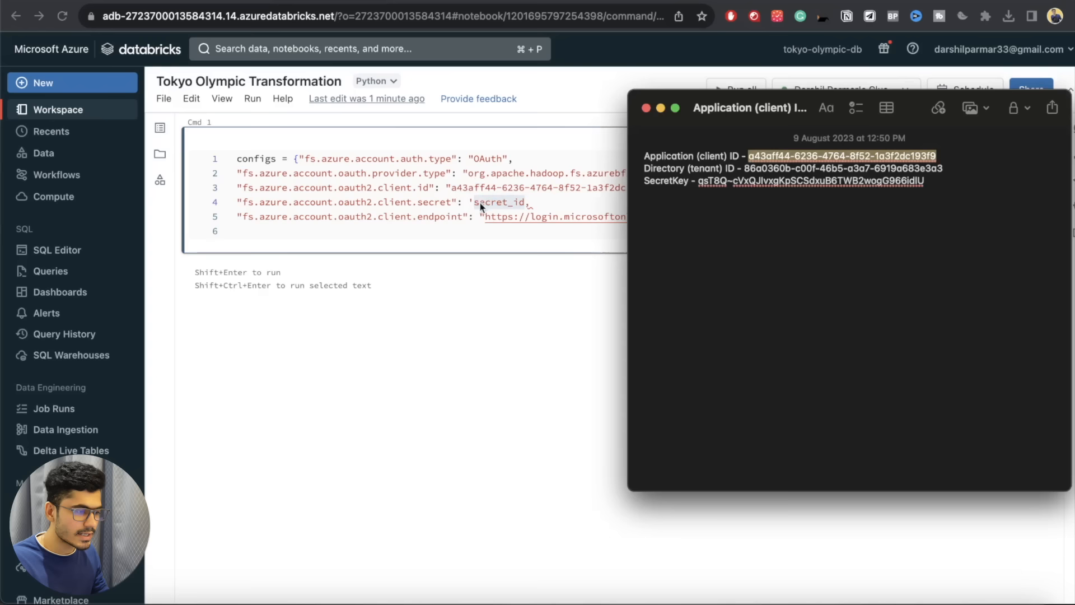
left_click_drag(698, 181, 930, 181)
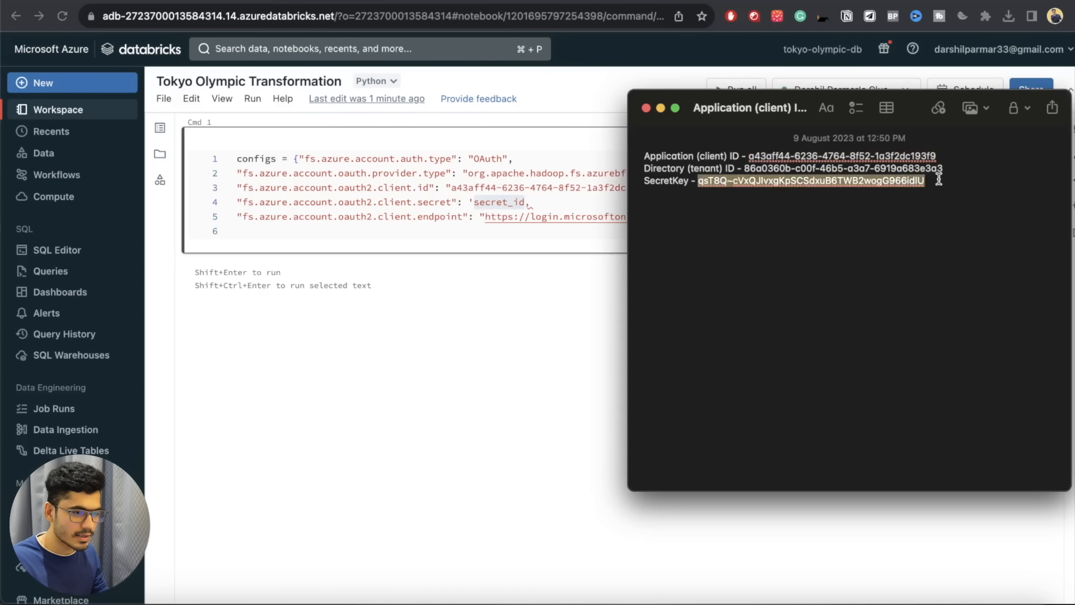
key("super+Tab")
key("super+v")
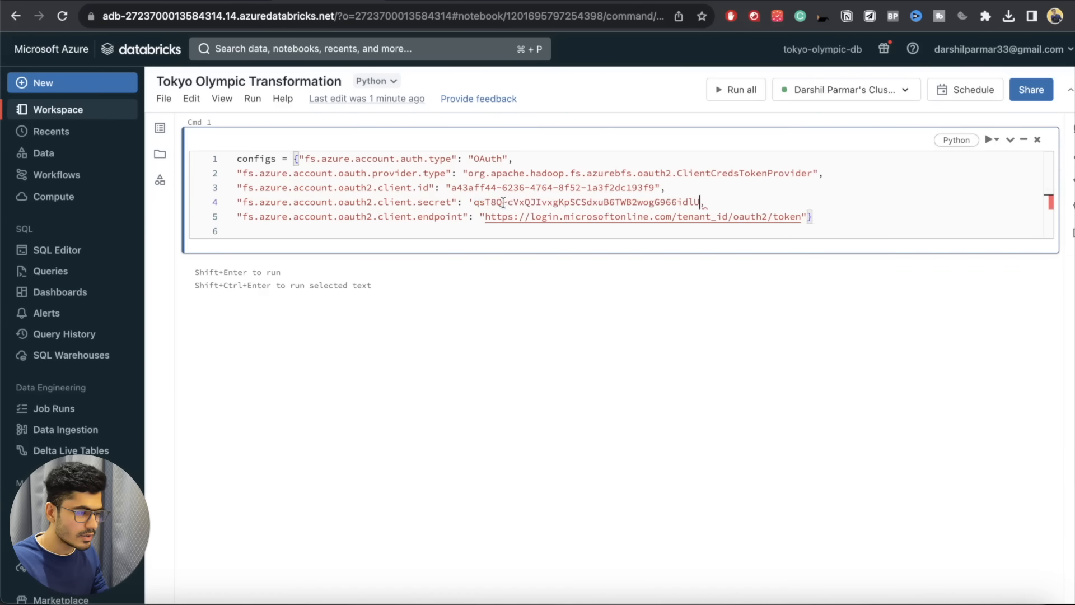
- Replace tenant_id in the client endpoint URL with the Directory (tenant) ID from the note and add blank lines after the dictionary
key("super+Tab")
left_click(745, 167)
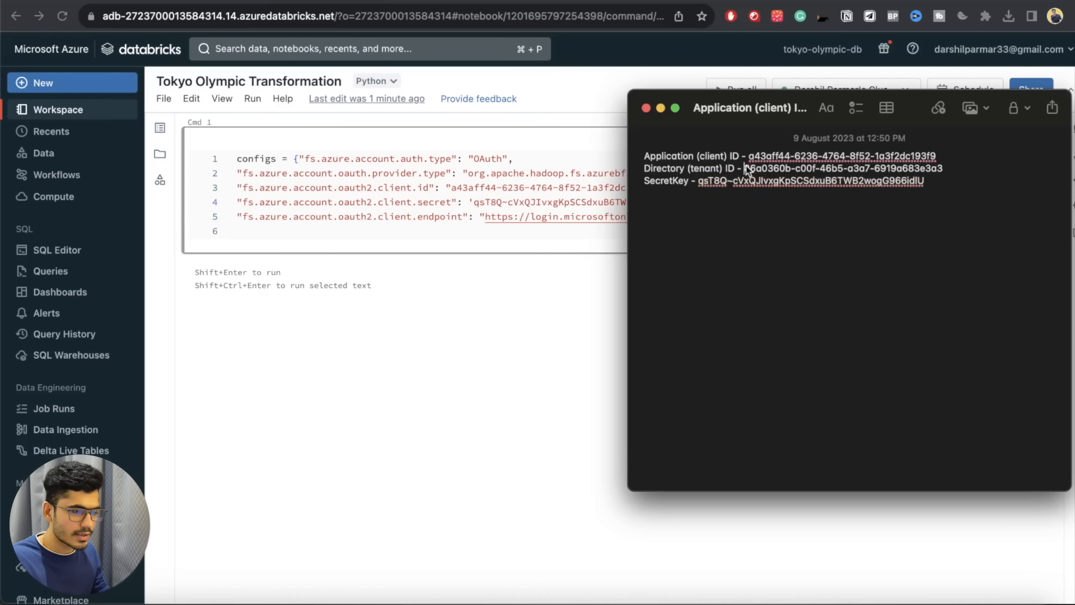
left_click(945, 168, "shift")
key("super+Tab")
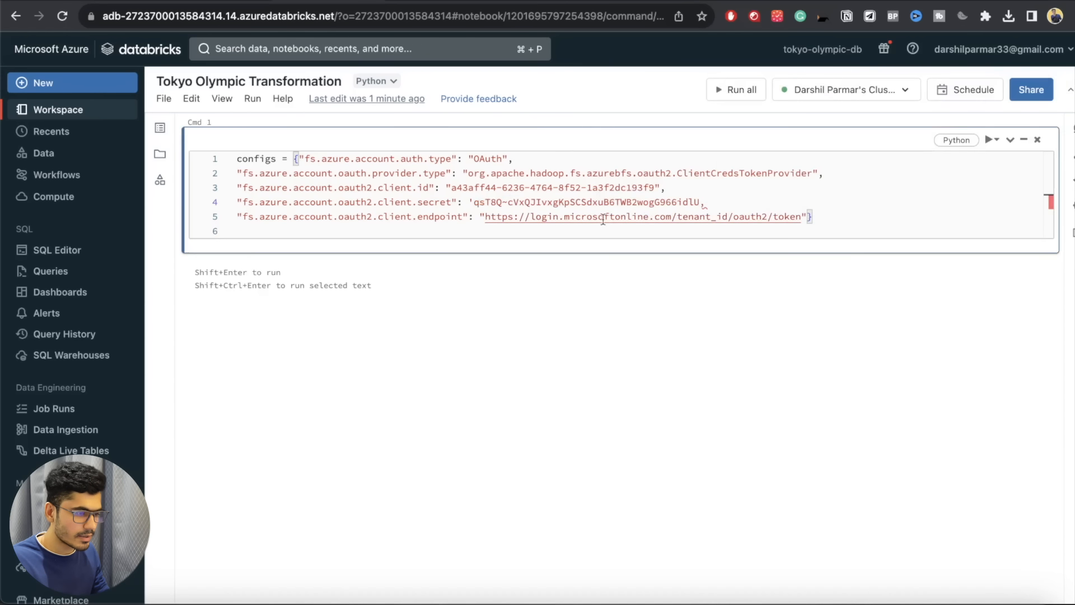
double_click(704, 218)
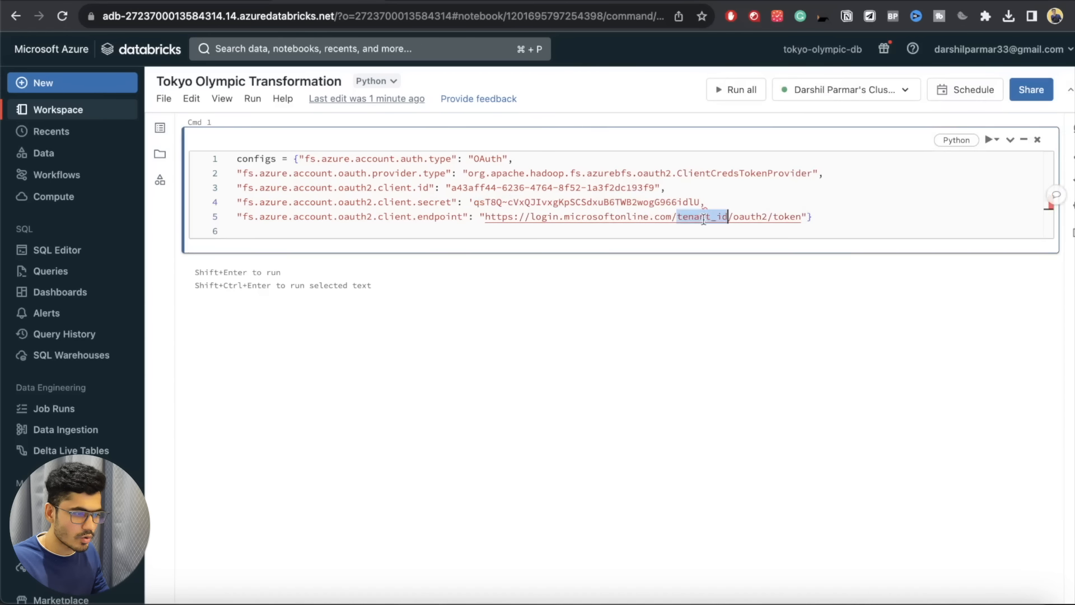
key("super+v")
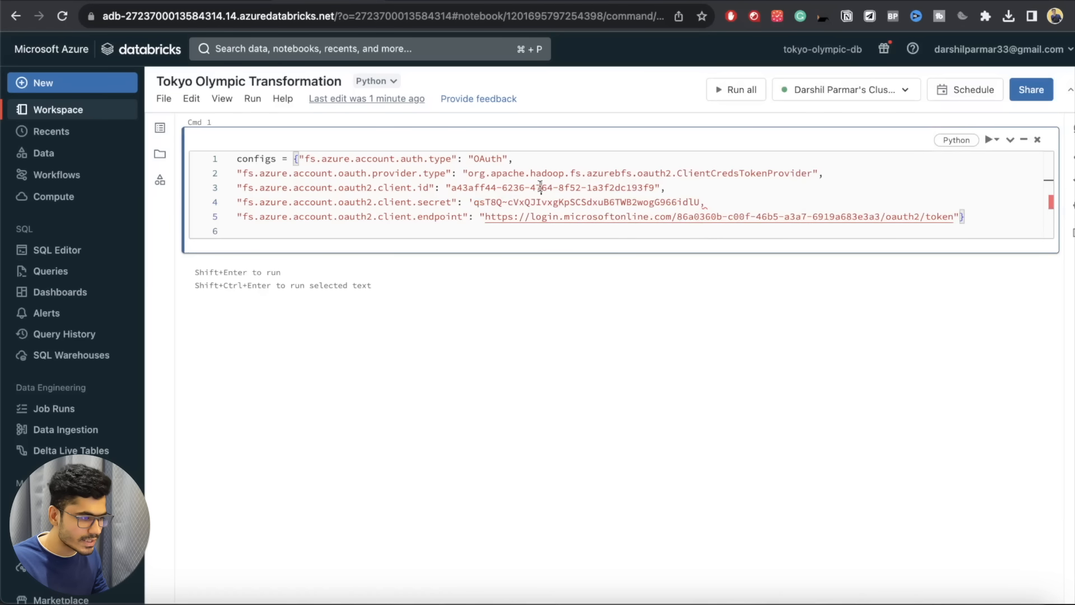
left_click(817, 216)
left_click_drag(889, 216, 681, 216)
left_click(965, 216)
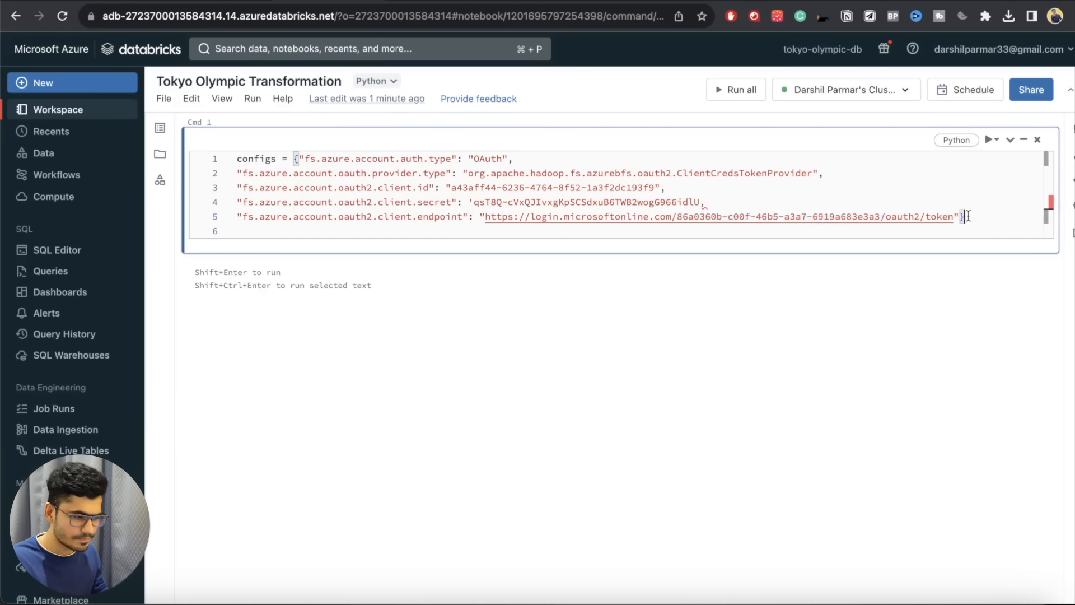
key("Return")
key("Return")
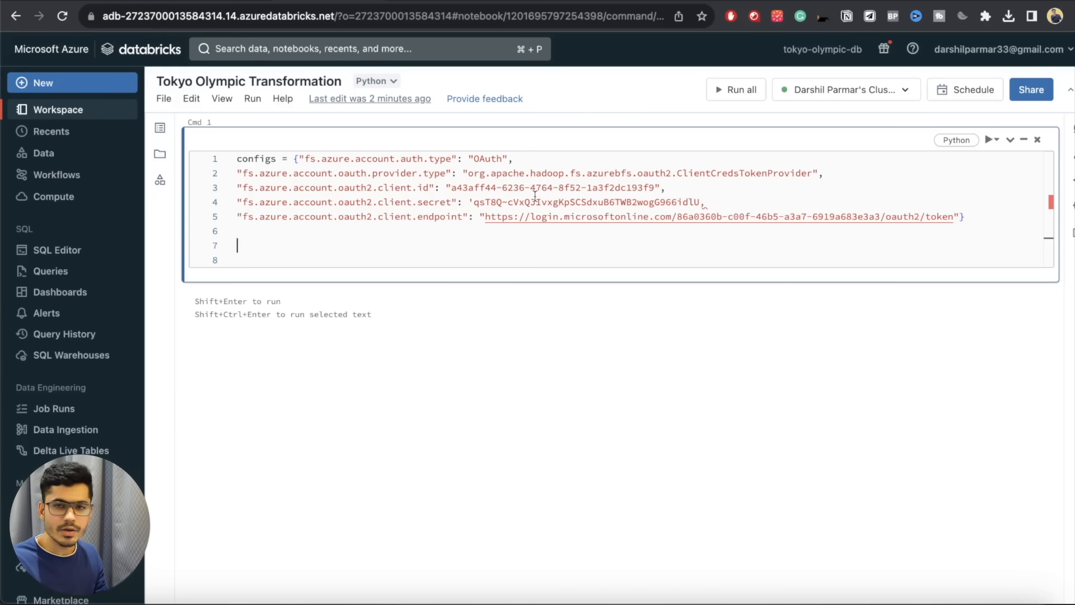
- Look up the Key vaults service in the Azure portal, then review the hard-coded client ID in the Databricks notebook
left_click_drag(456, 187, 649, 187)
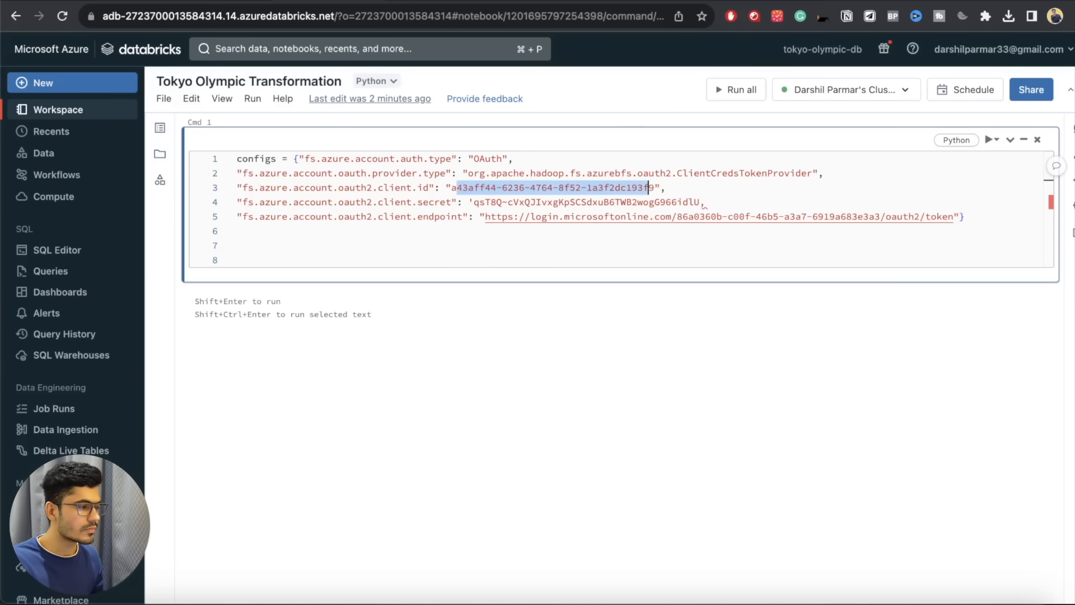
left_click(204, 1)
left_click(266, 48)
type("key")
left_click(258, 164)
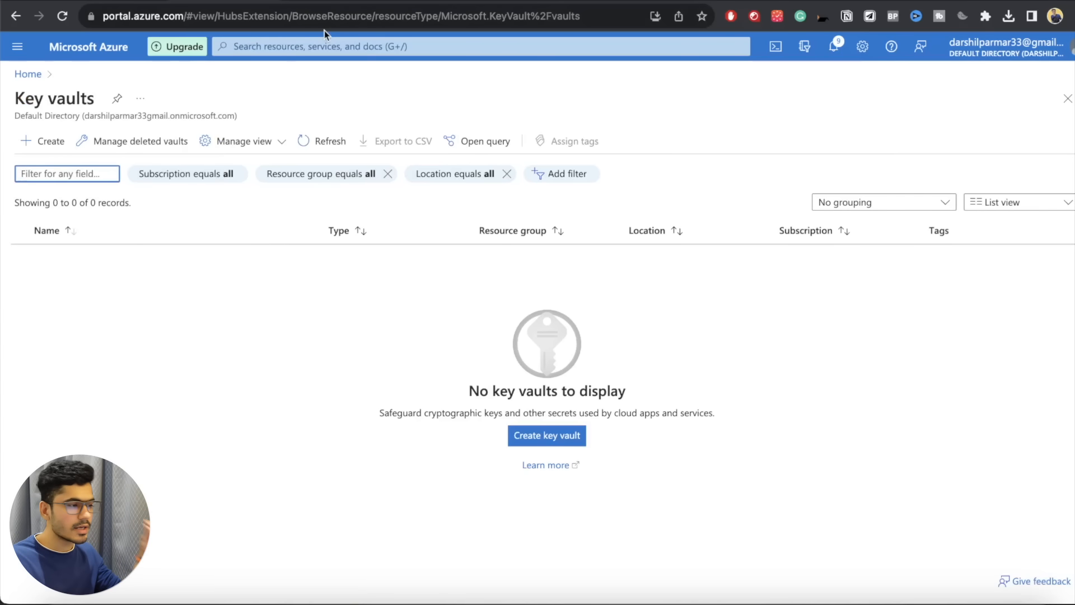
left_click(339, 1)
left_click(683, 191)
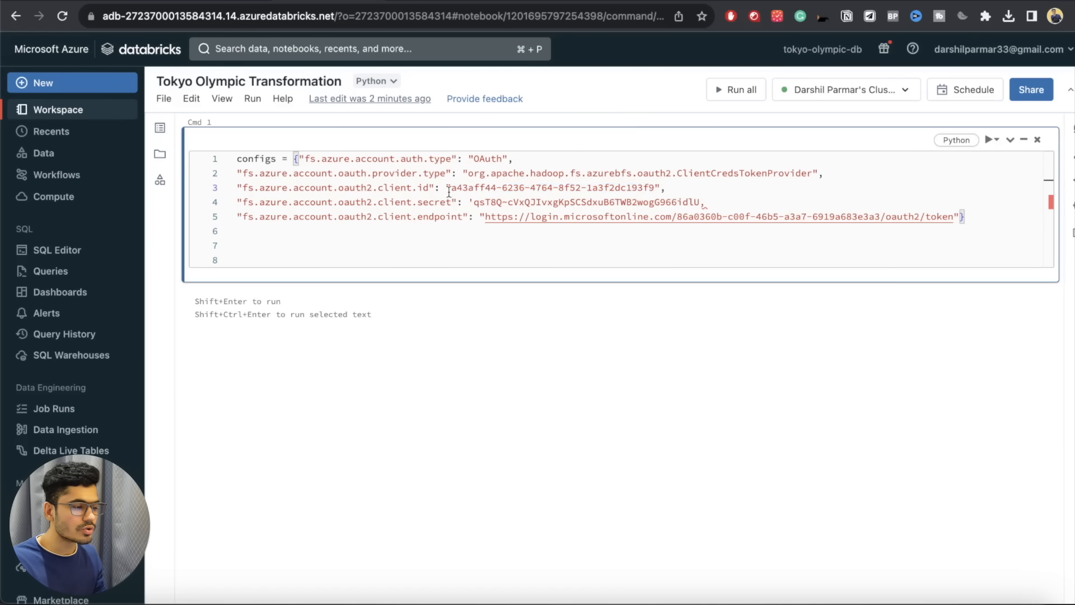
left_click_drag(451, 188, 654, 191)
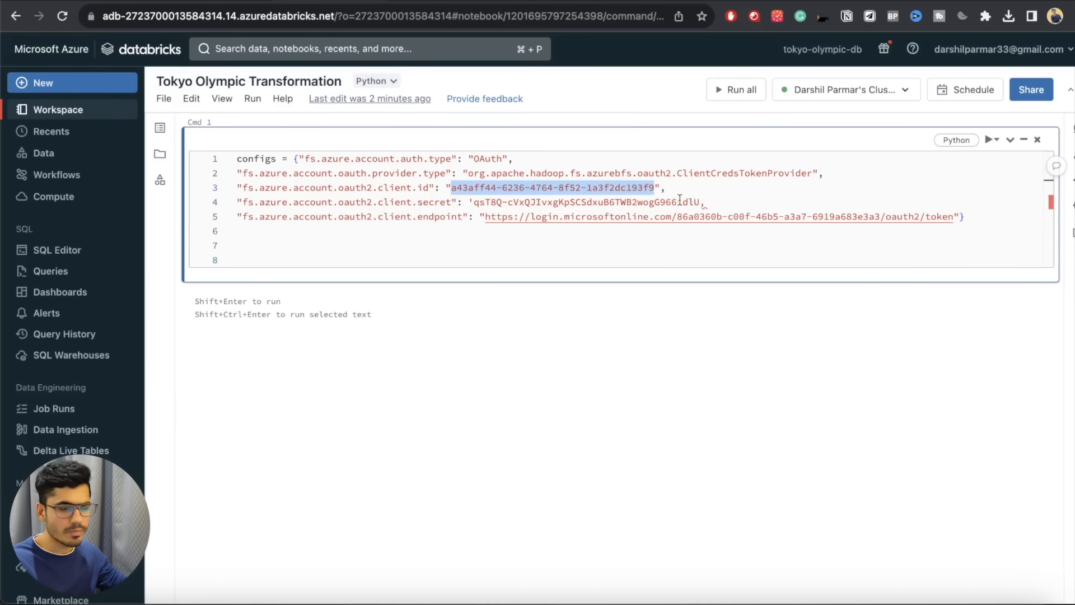
left_click(674, 242)
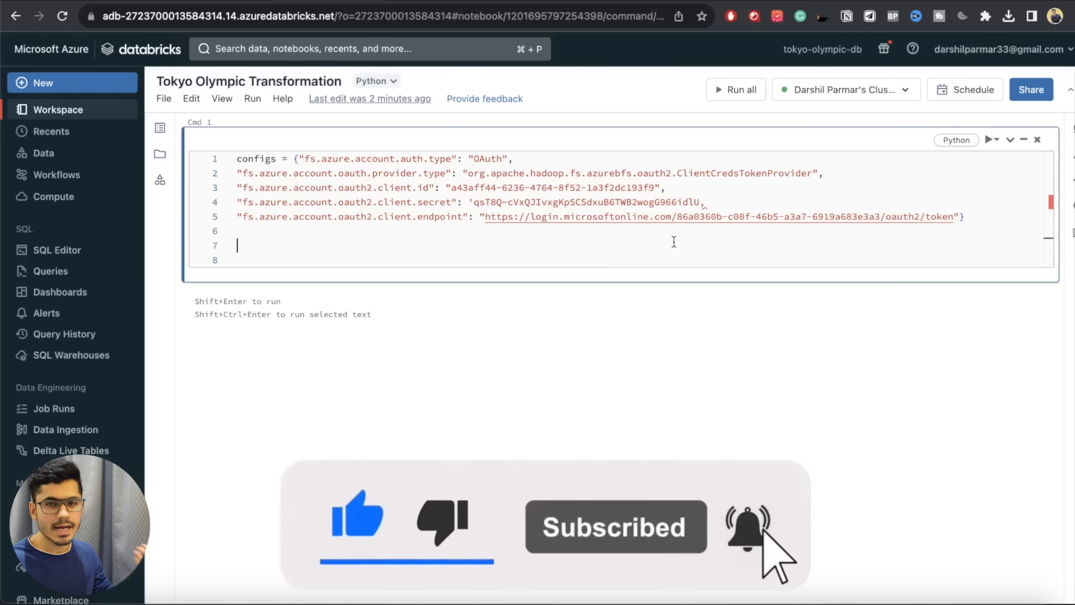
left_click_drag(446, 188, 638, 188)
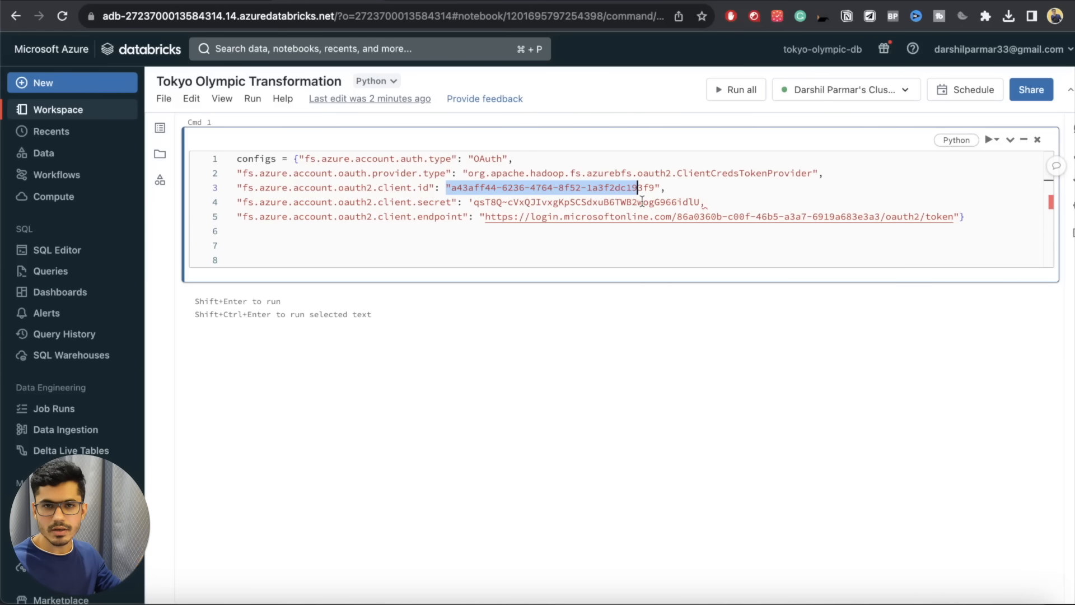
left_click(595, 259)
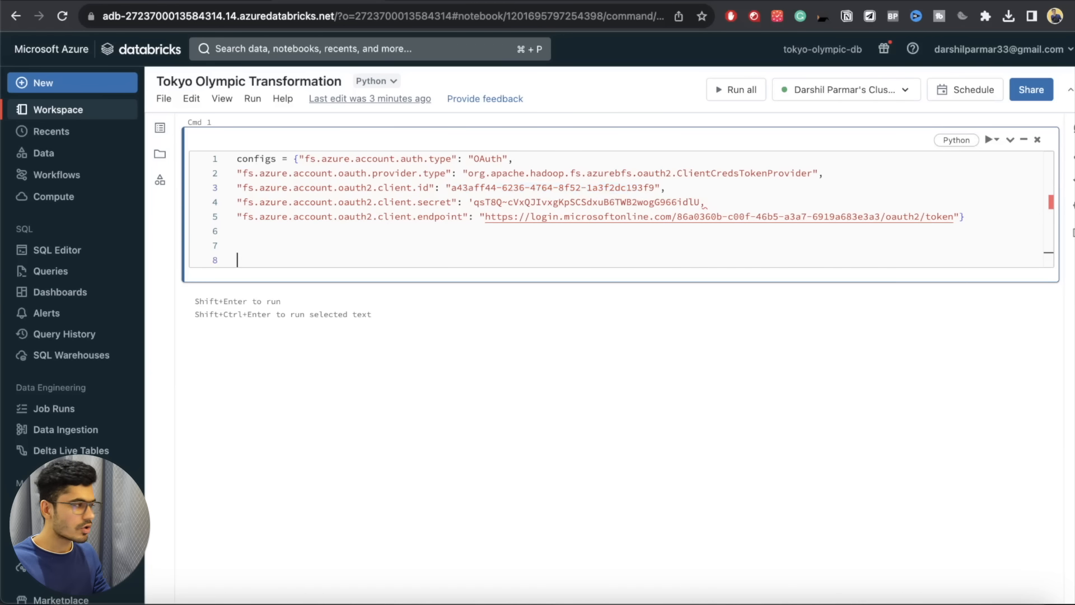
- Add the dbutils.fs.mount code with source, mount_point /mnt/test and extra_configs = configs below the configs dictionary
key("super+Tab")
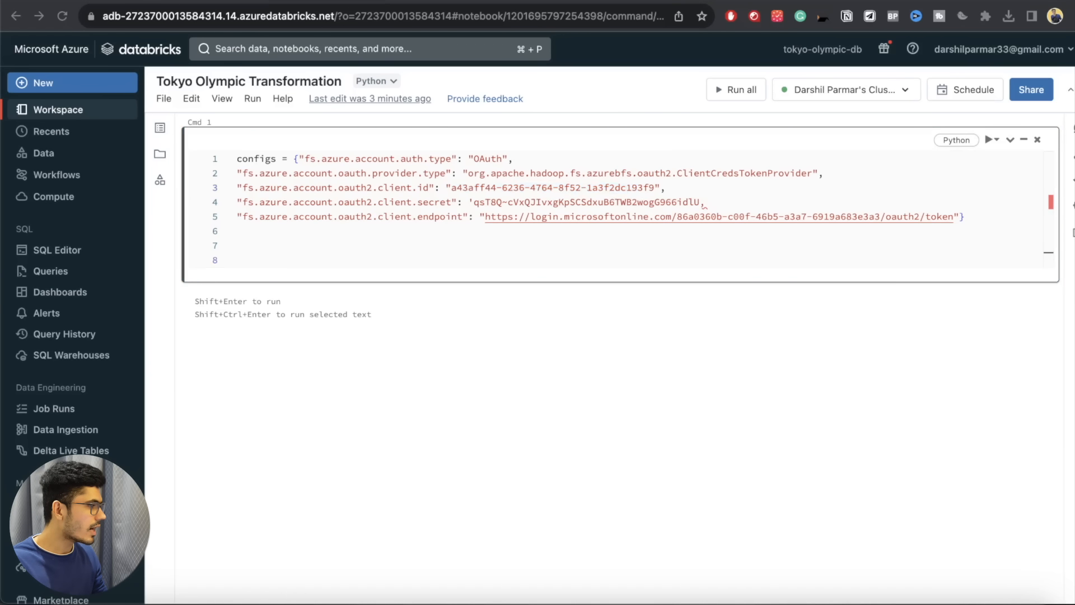
left_click(302, 259)
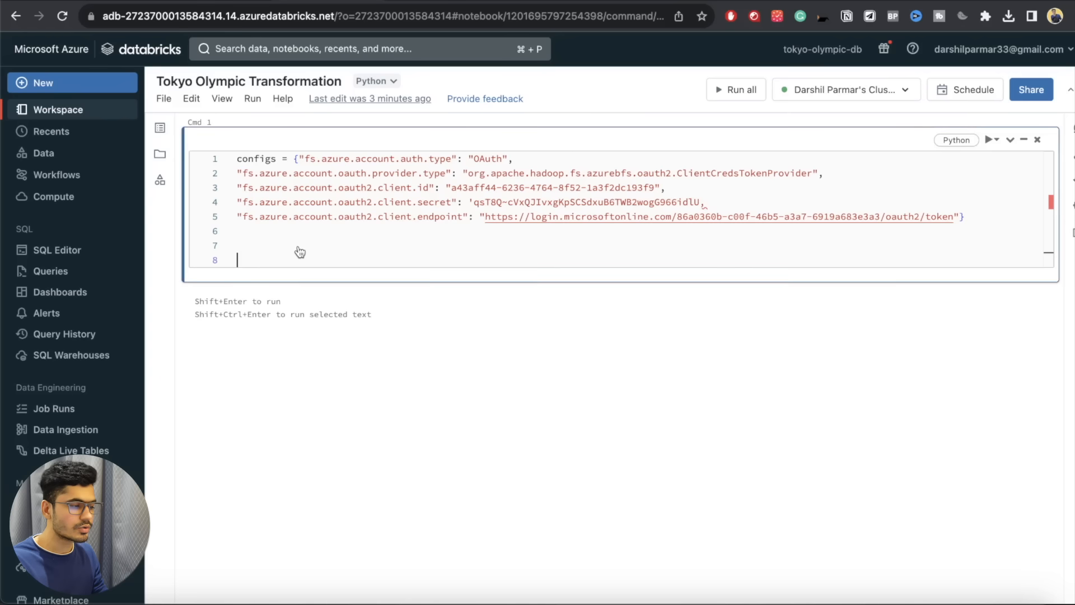
key("super+v")
- Examine the mount call's parameters, especially the container and storage account parts of the abfss source address
double_click(241, 260)
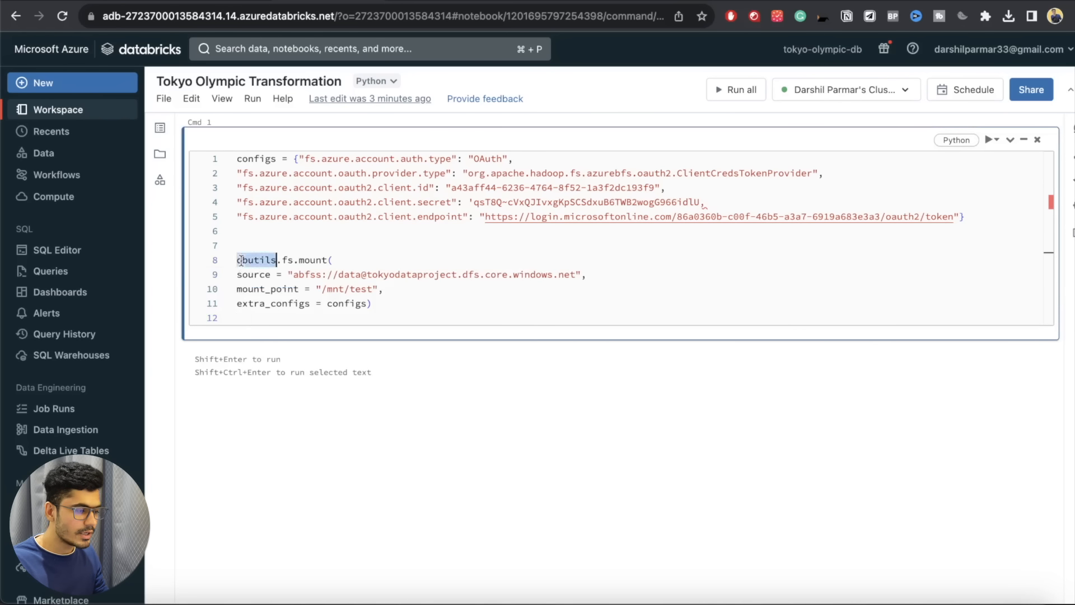
left_click(323, 262)
left_click_drag(238, 275, 365, 311)
left_click(398, 306)
double_click(267, 274)
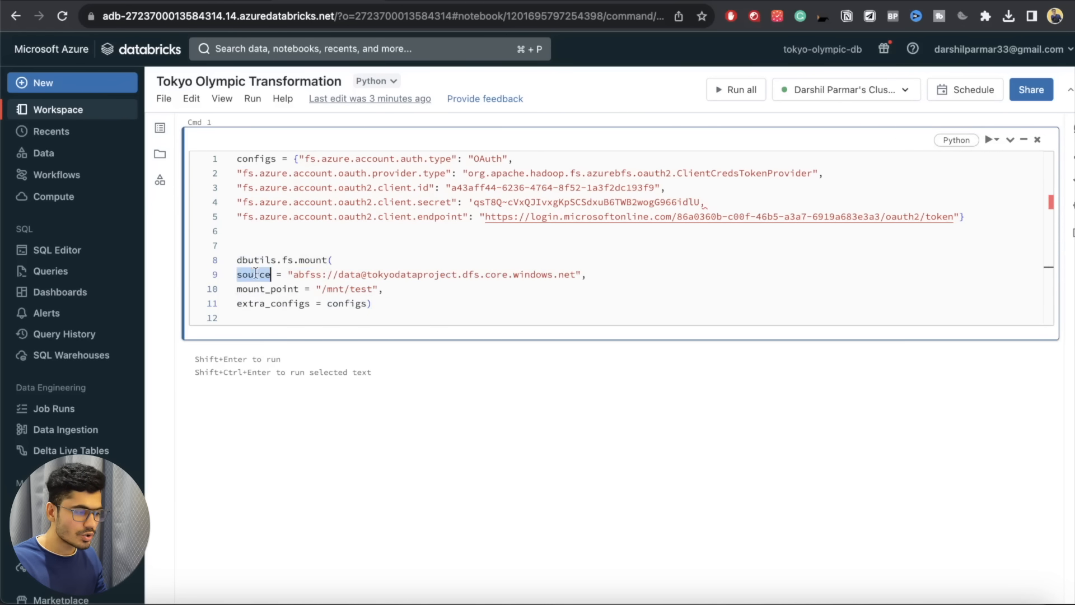
left_click_drag(299, 274, 565, 275)
left_click(567, 300)
double_click(349, 274)
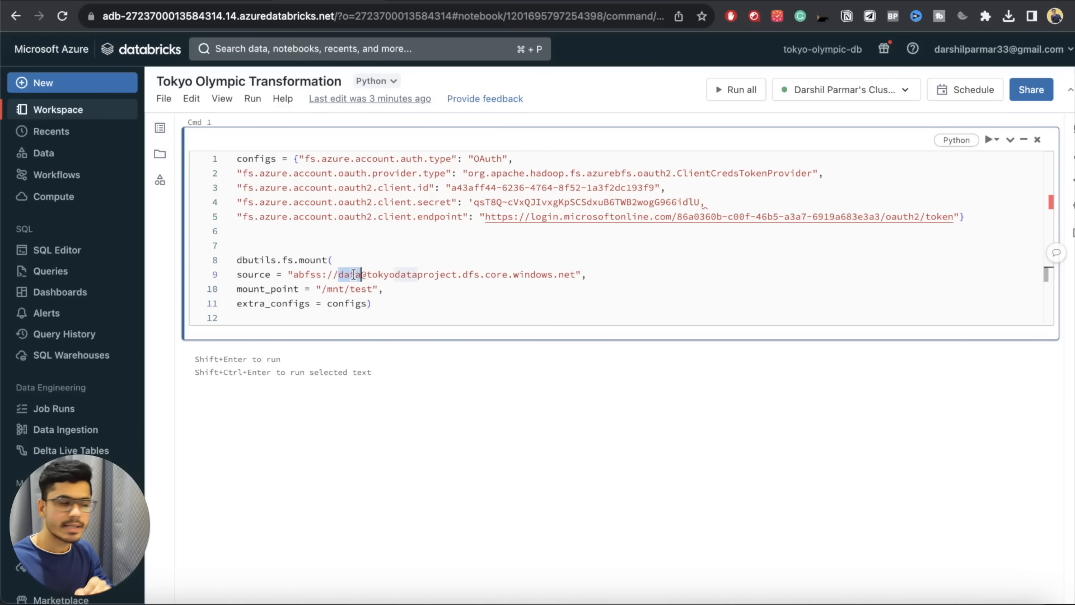
- Open the tokyoolympicdata storage account in the Azure portal and copy its name
left_click(210, 1)
left_click(255, 49)
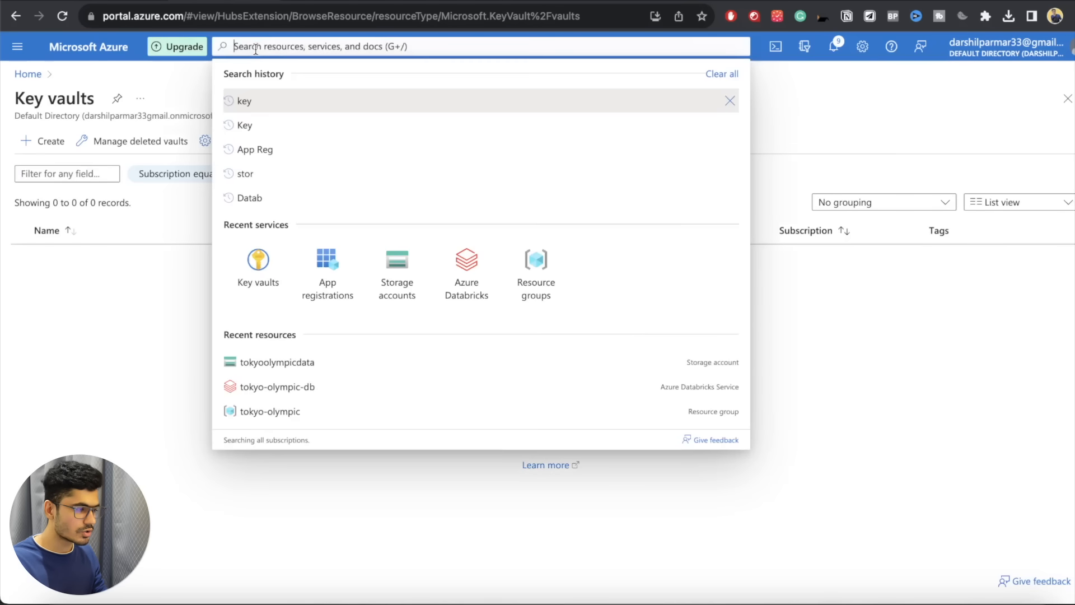
type("d")
key("BackSpace")
type("st")
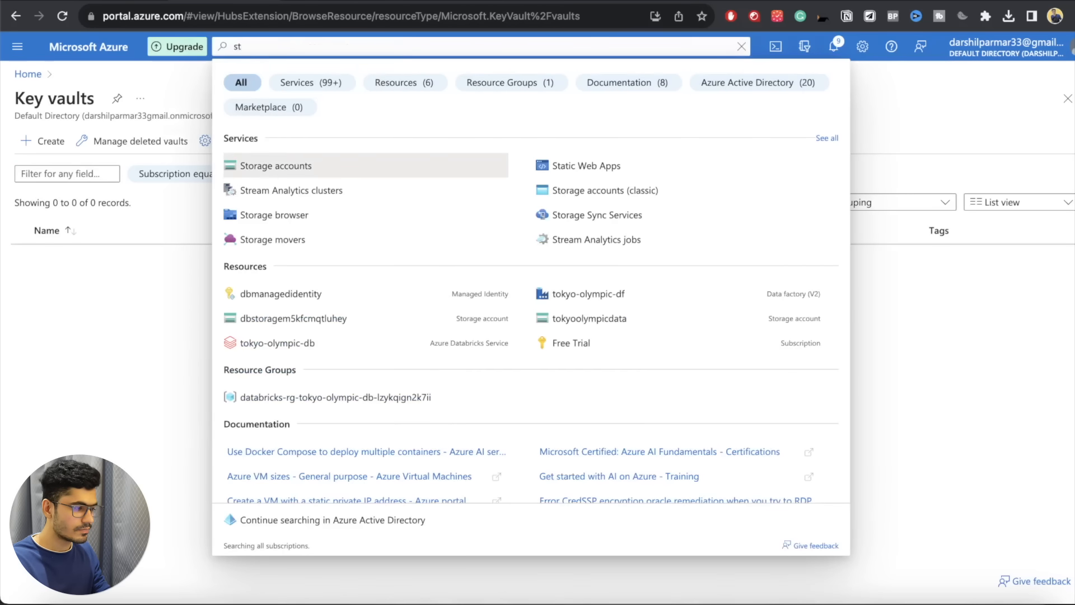
key("Return")
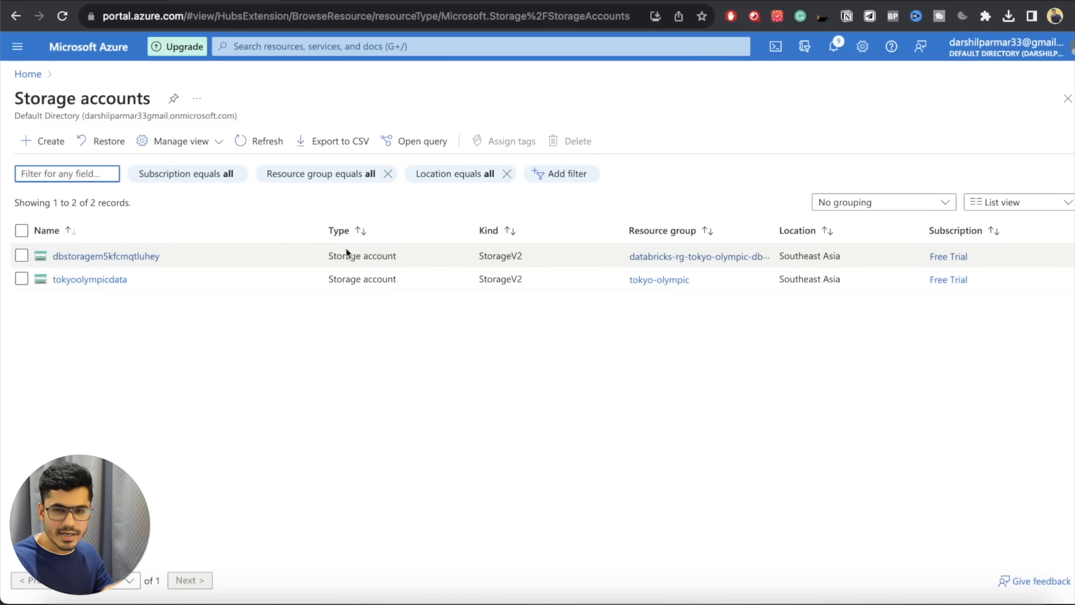
left_click(119, 279)
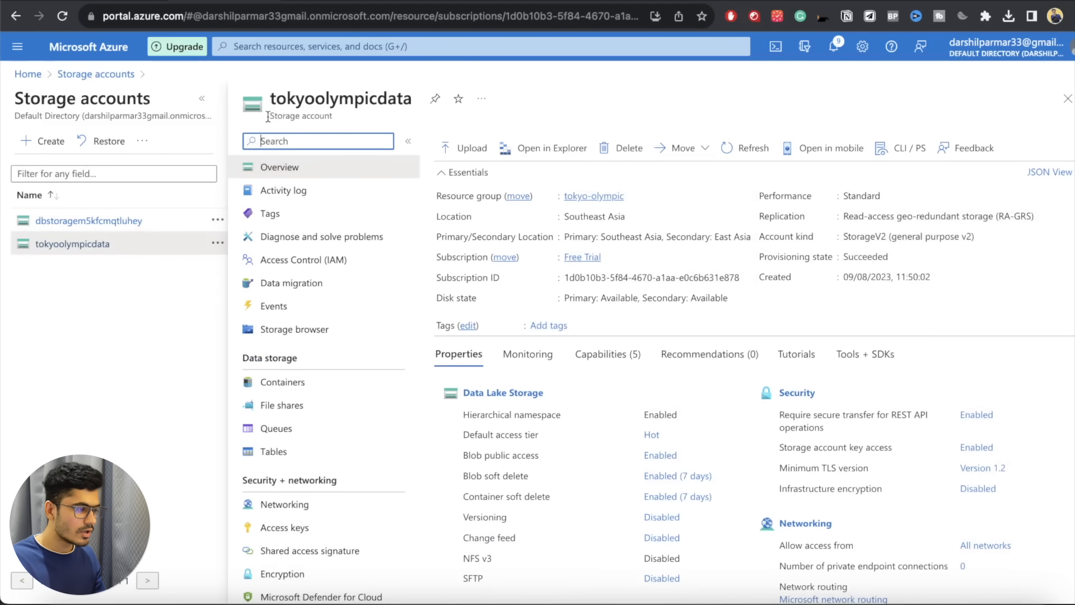
left_click(303, 107)
double_click(303, 104)
key("super+c")
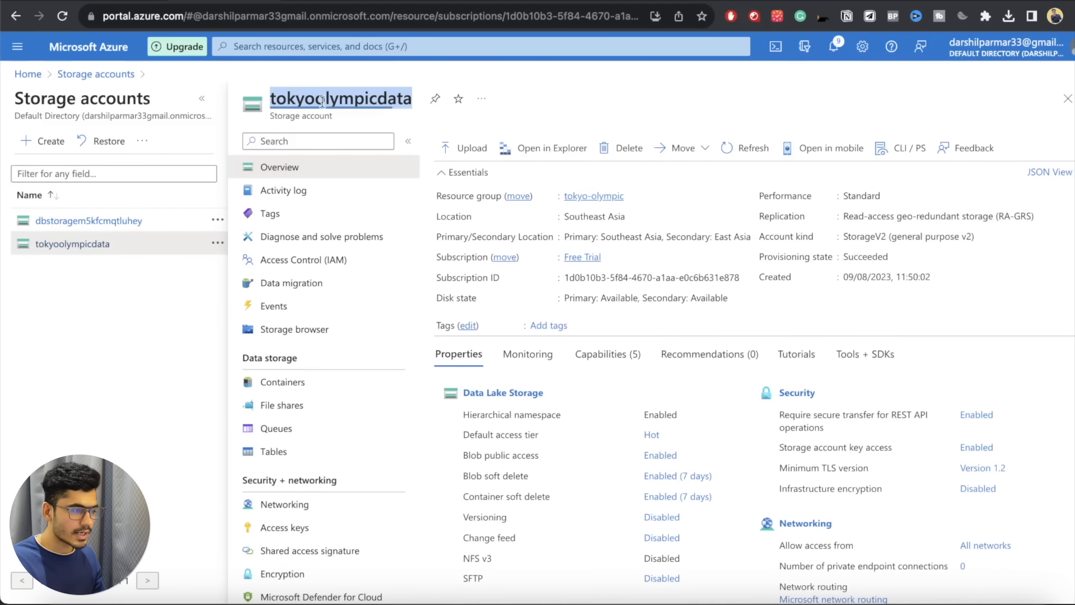
- Replace the storage account name tokyodataproject in the notebook's mount source with tokyoolympicdata
left_click(319, 1)
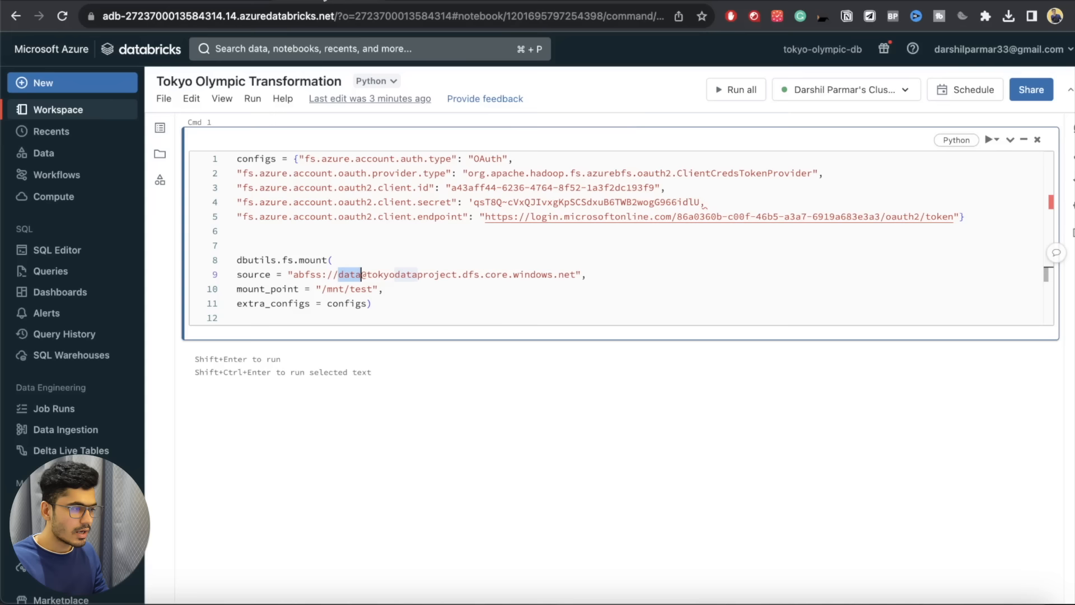
left_click(415, 307)
left_click(379, 279)
double_click(379, 276)
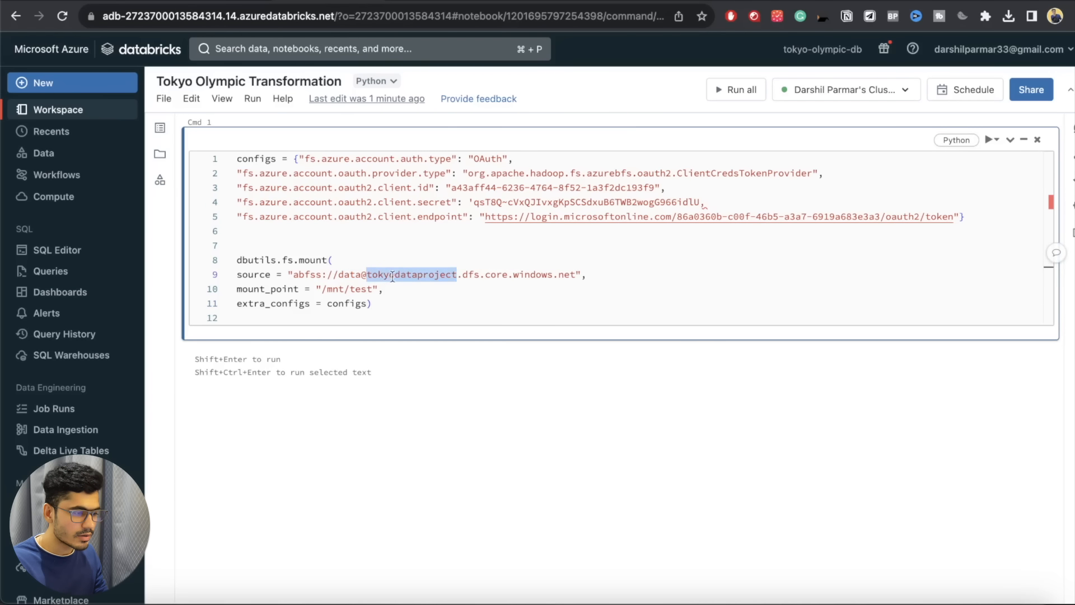
key("super+v")
left_click_drag(373, 277, 455, 276)
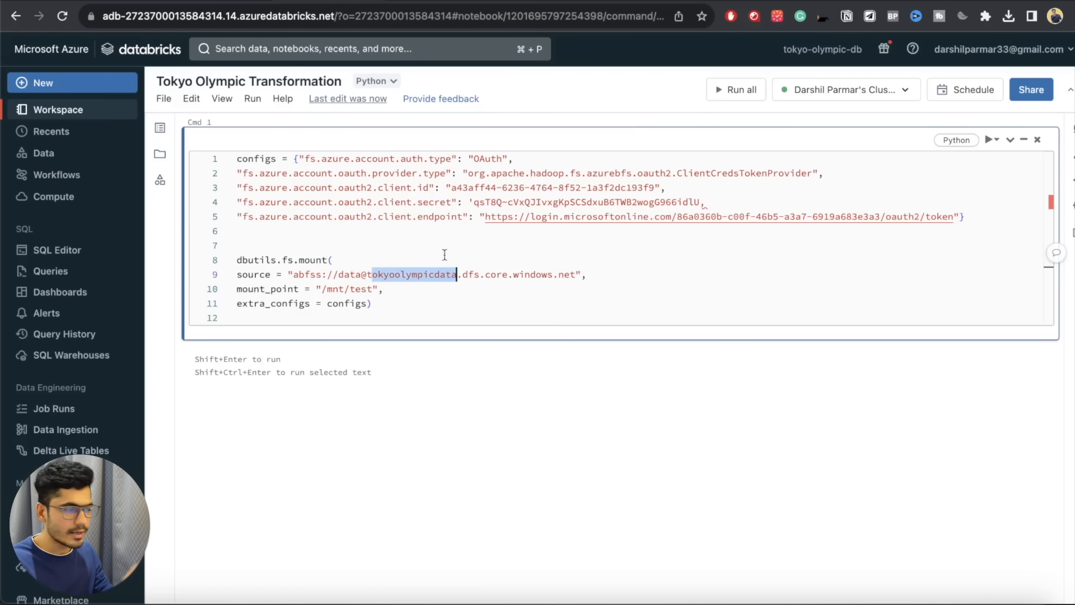
- Copy the container name tokyo-olympic-data from the storage account's container list and use it to replace data in the notebook's mount source
key("ctrl+Tab")
left_click(329, 383)
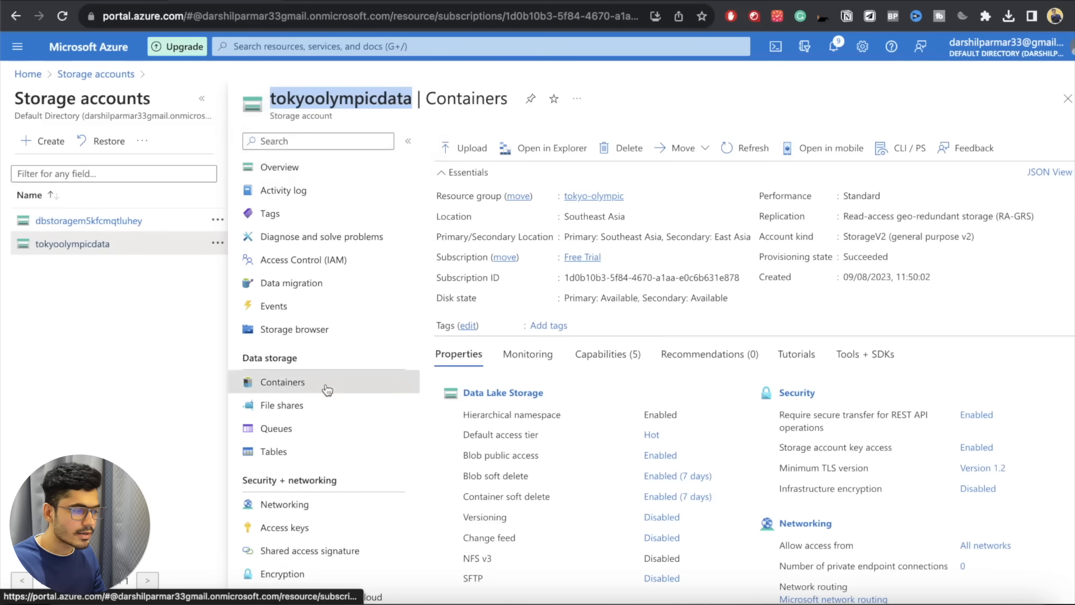
left_click_drag(541, 261, 461, 269)
key("super+c")
left_click(337, 2)
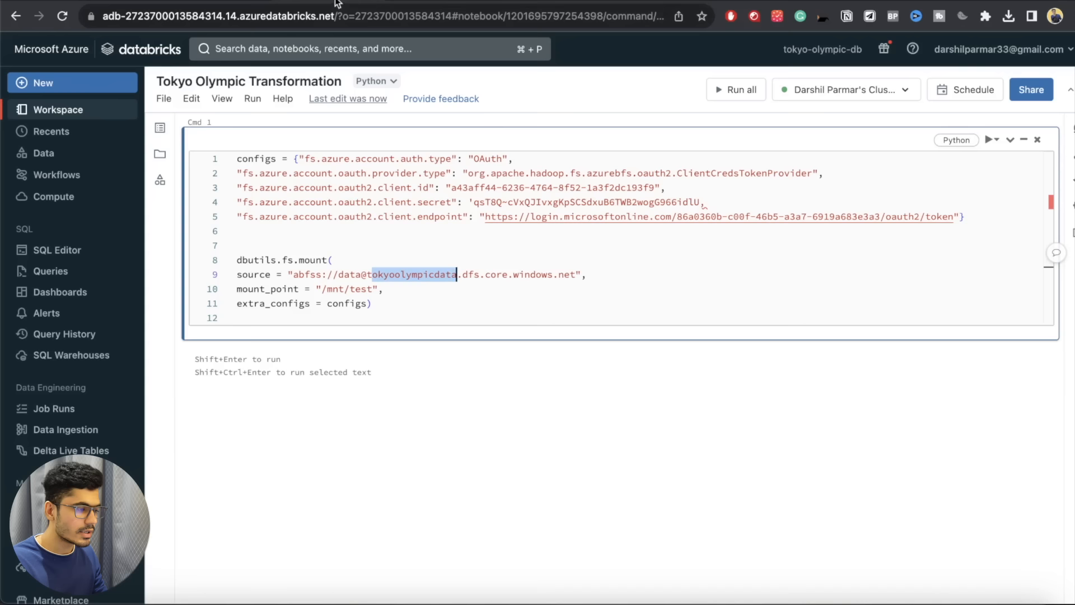
double_click(348, 274)
key("super+v")
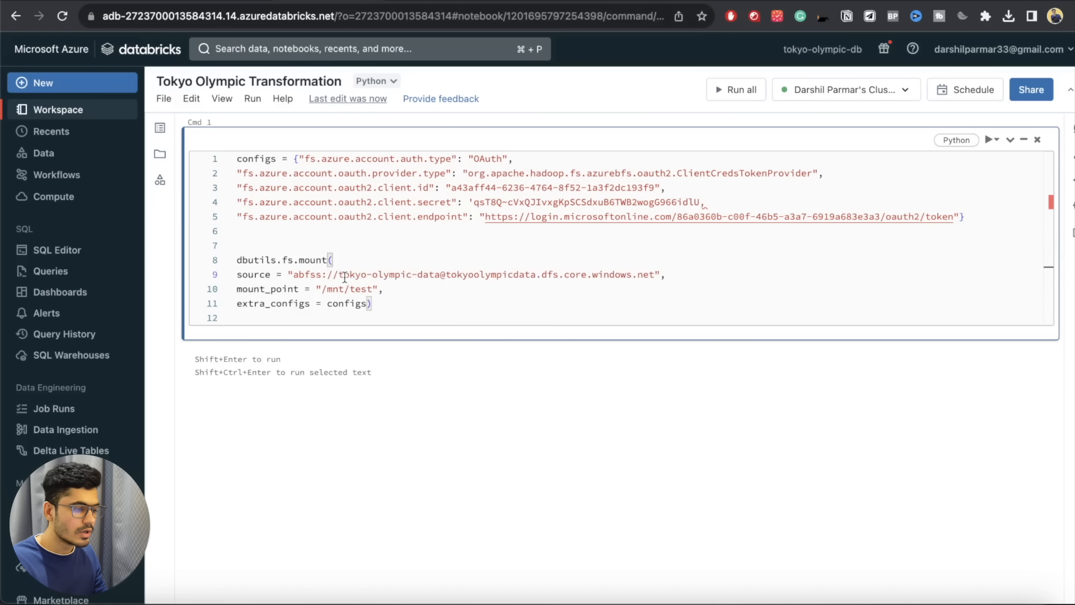
- Compare the container and storage account names in the mount source with those shown in the Azure portal
left_click_drag(339, 275, 440, 275)
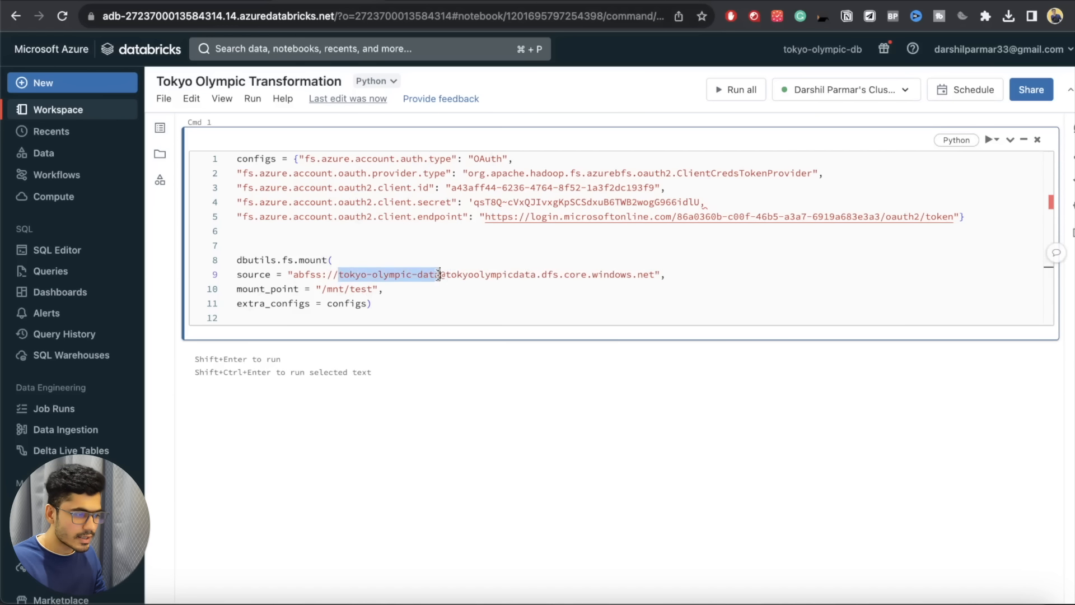
left_click(294, 4)
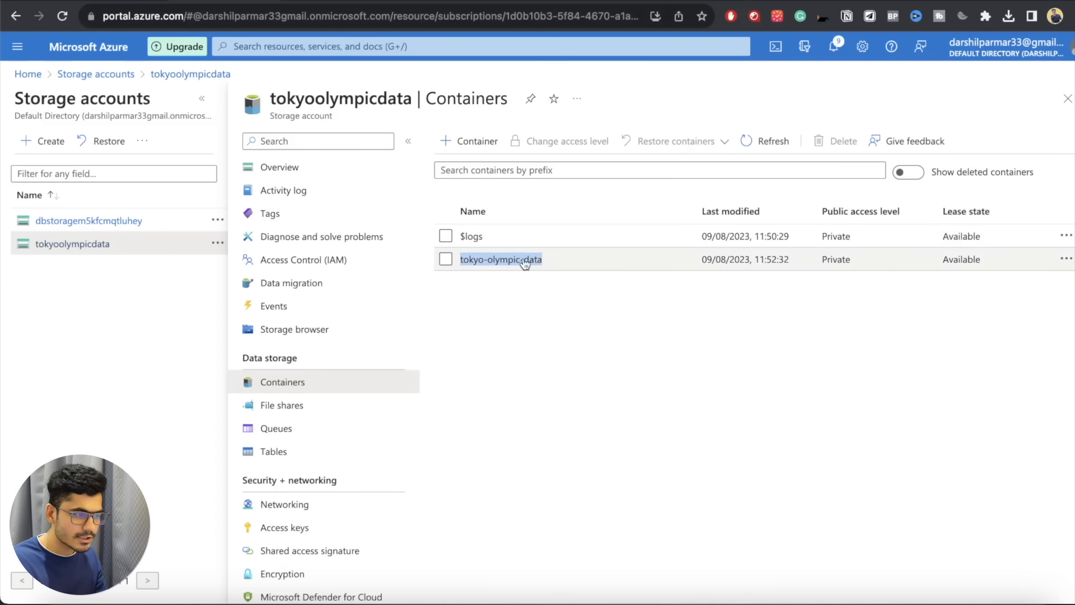
left_click_drag(272, 100, 409, 103)
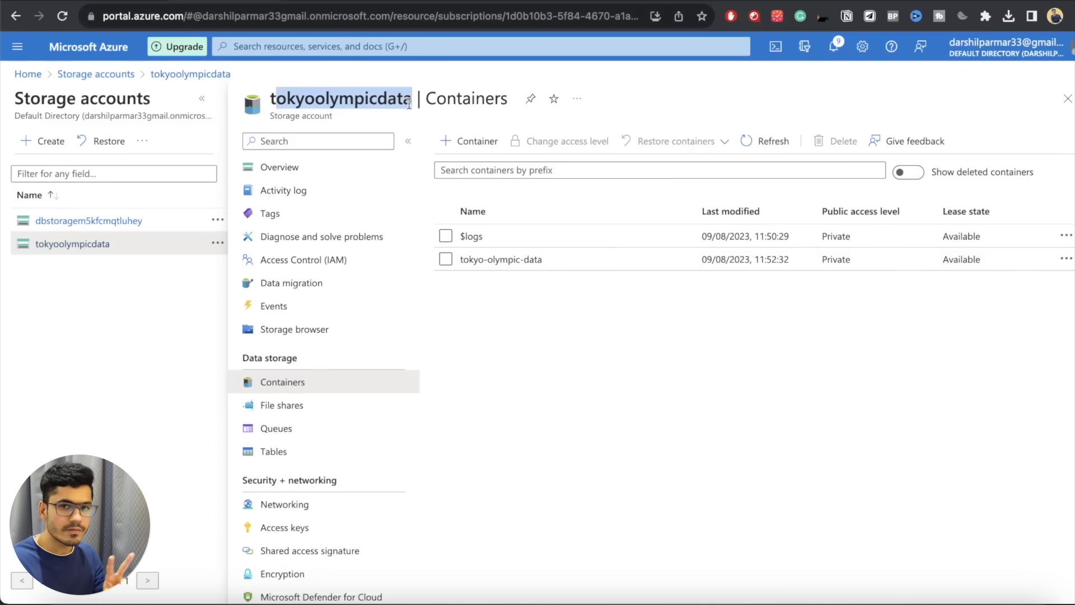
left_click(358, 2)
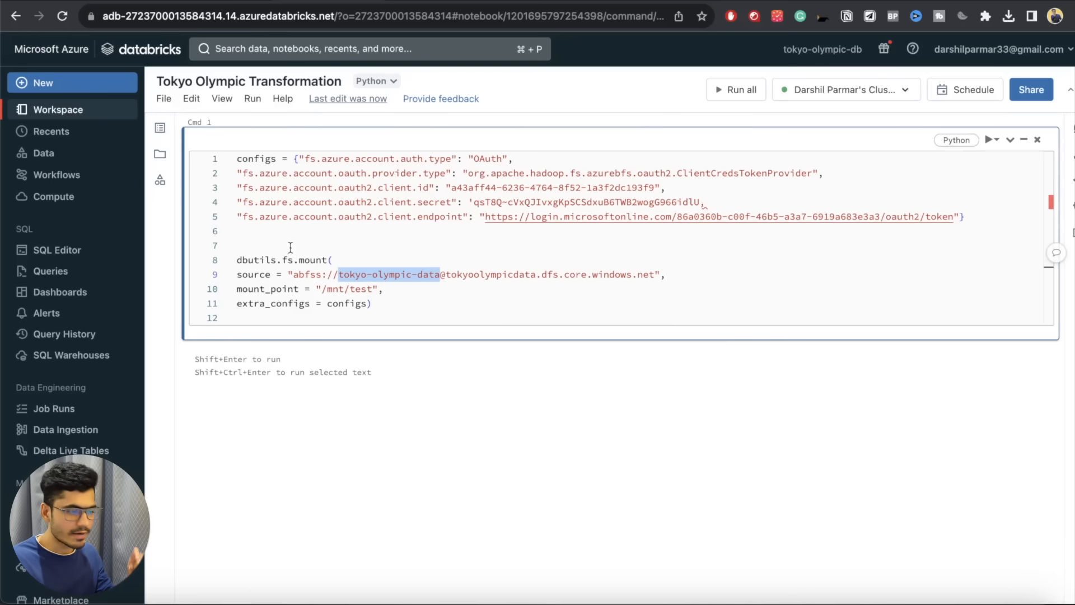
double_click(373, 272)
double_click(446, 273)
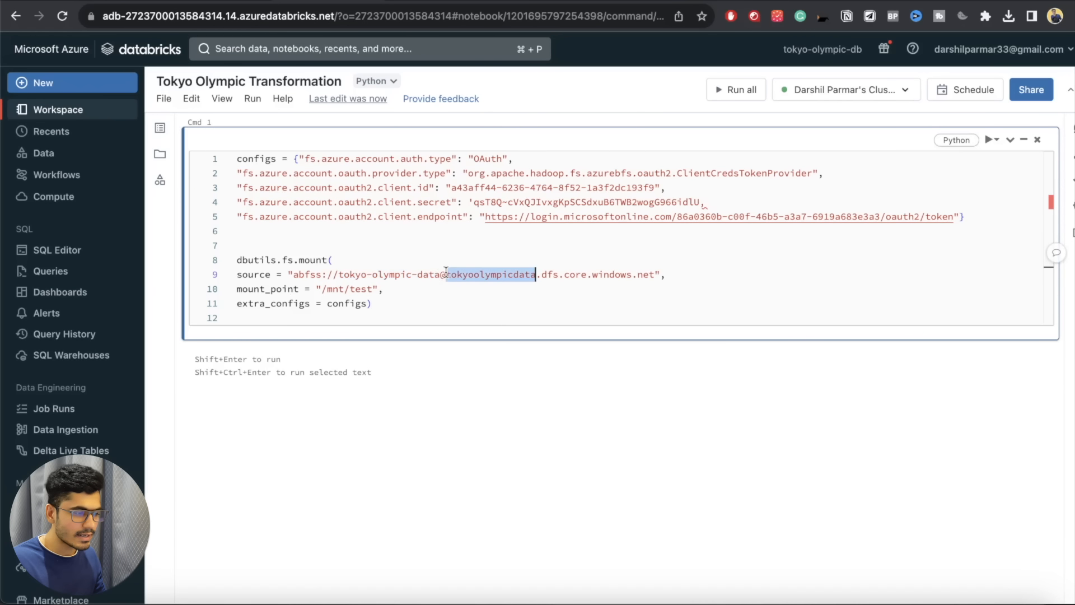
left_click(510, 276)
- Add the comment "# contrainer@storageacc" at the end of the mount call's source line
left_click(690, 274)
type("--# contrain")
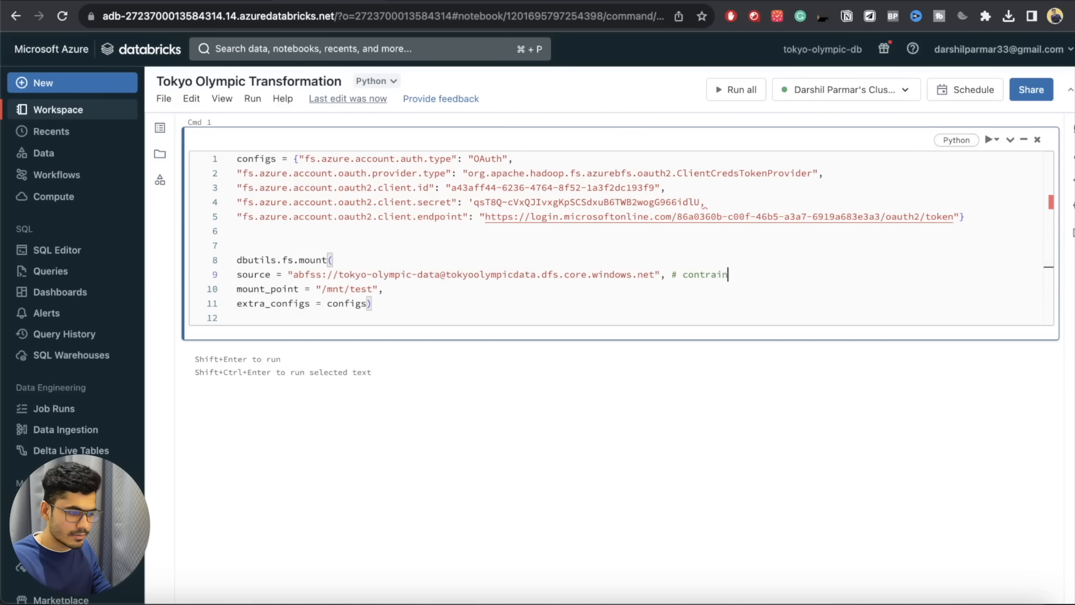
type("er@storageacc")
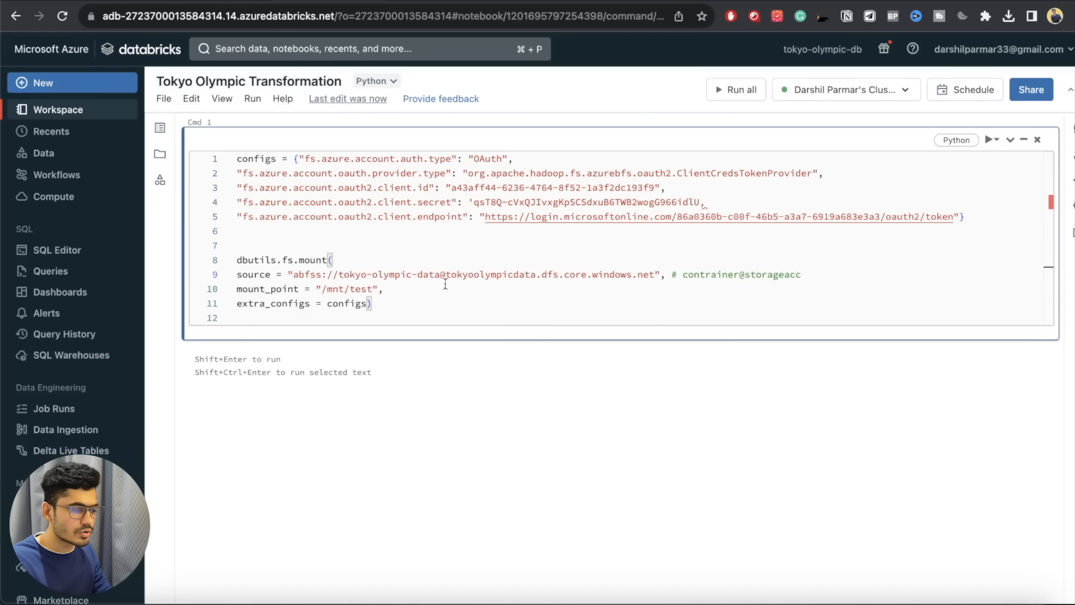
- Try extending the mount source address with the subfolder path /raw, checking the container's contents in the Azure portal
double_click(489, 274)
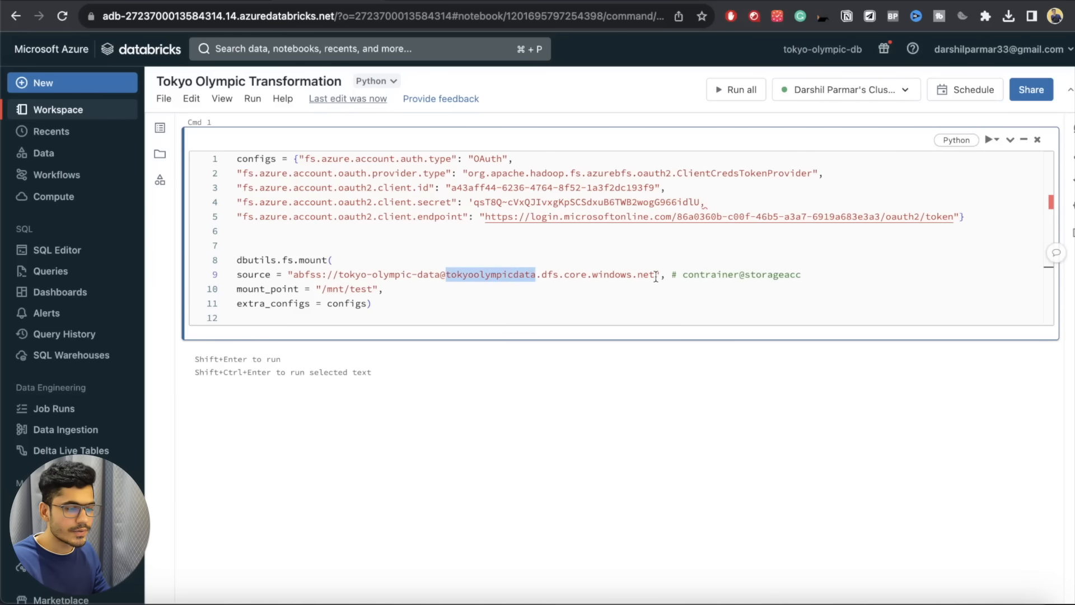
left_click(672, 265)
type("/")
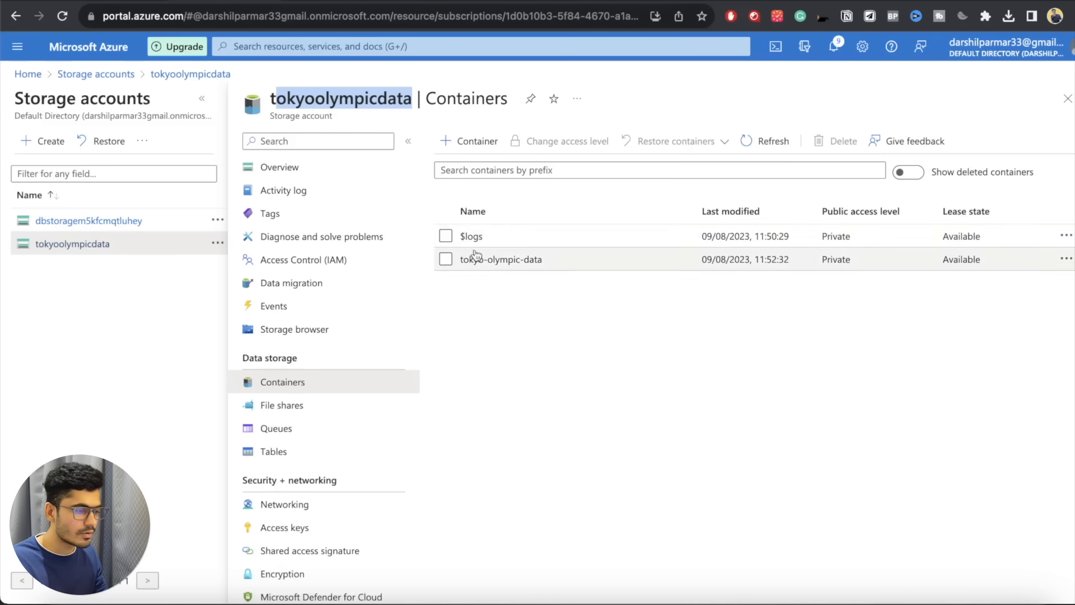
left_click(476, 259)
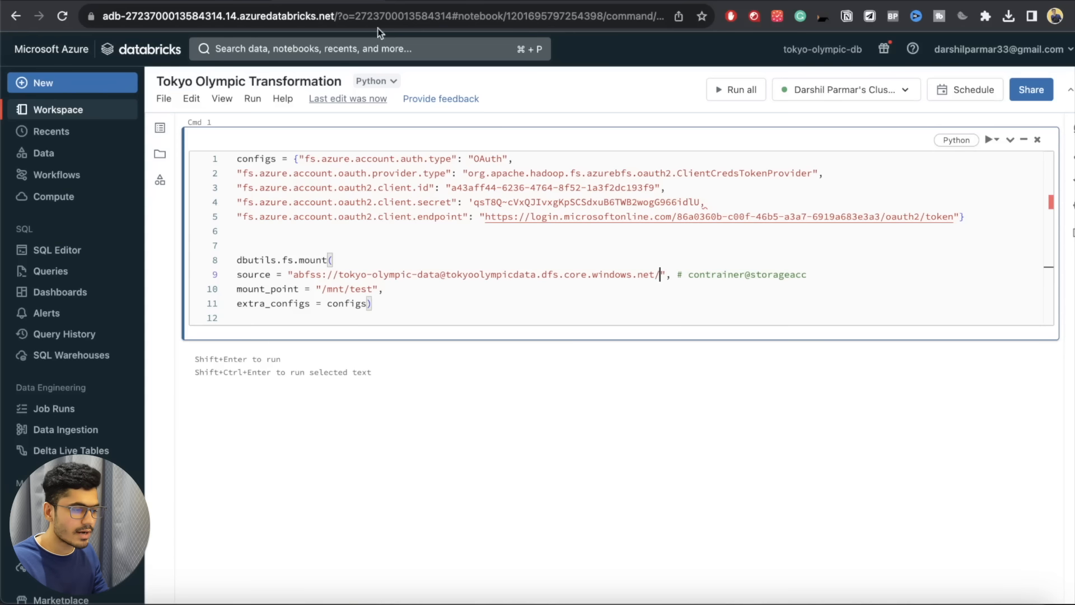
type("raw_")
key("BackSpace")
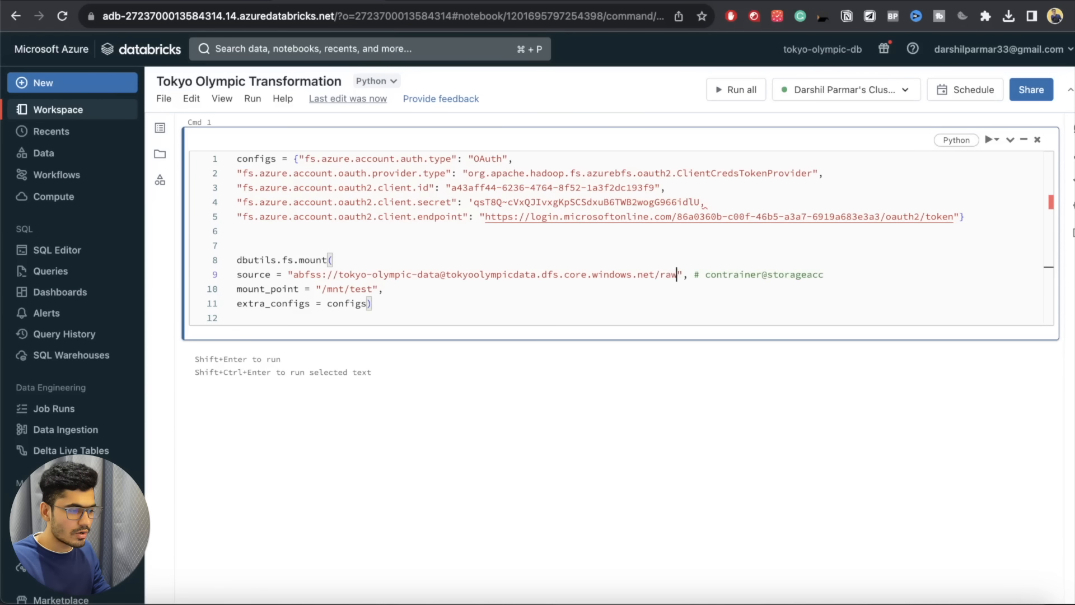
key("BackSpace")
key("BackSpace")
key("BackSpace")
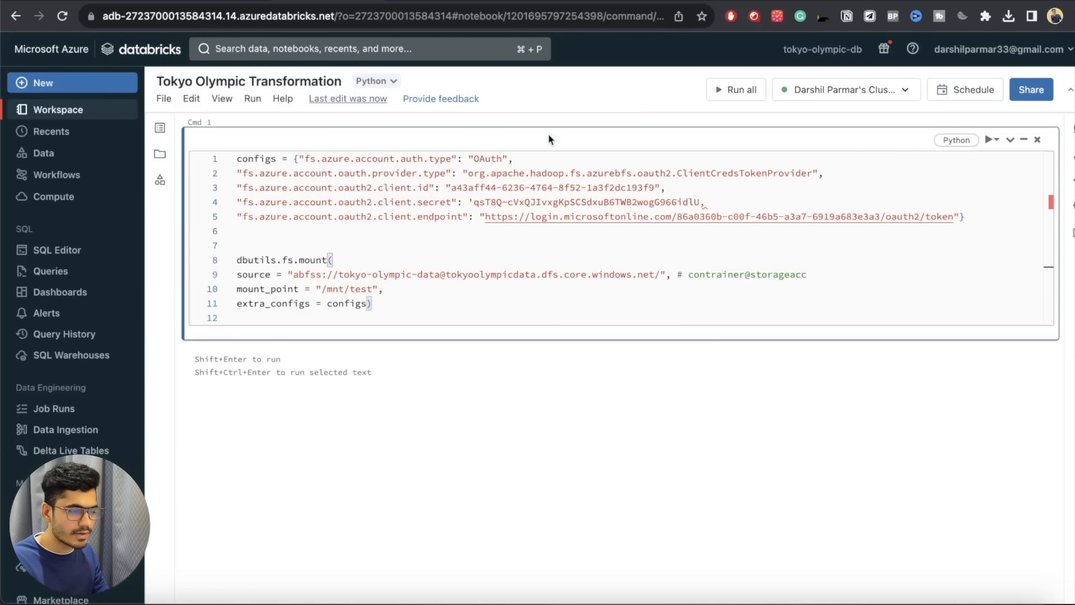
key("BackSpace")
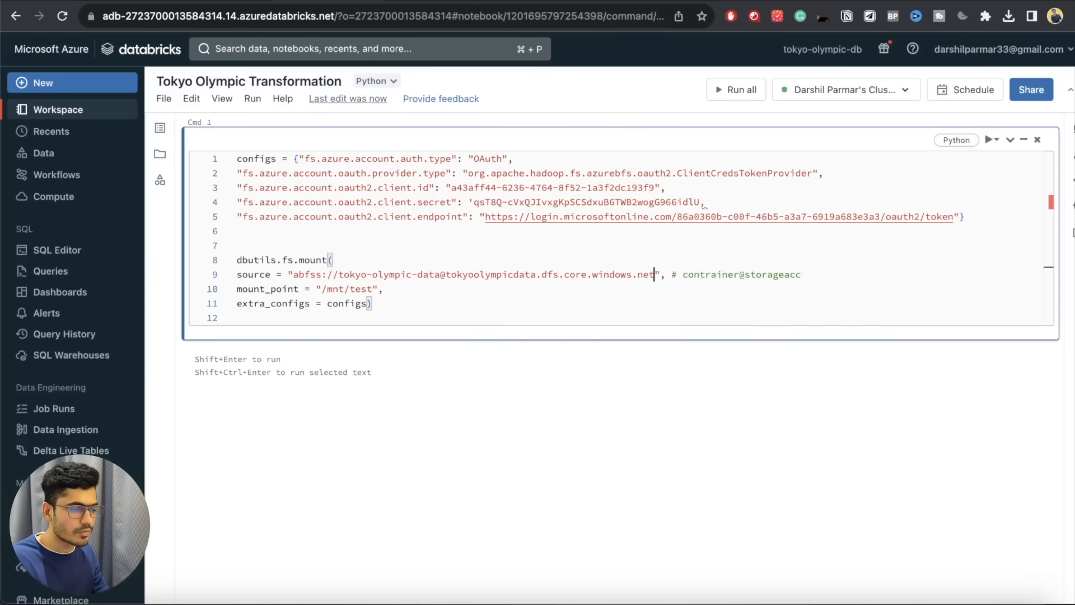
- Change the mount_point value in the mount call to /mnt/tokyoolymic
left_click(373, 289)
key("BackSpace")
key("BackSpace")
key("BackSpace")
key("BackSpace")
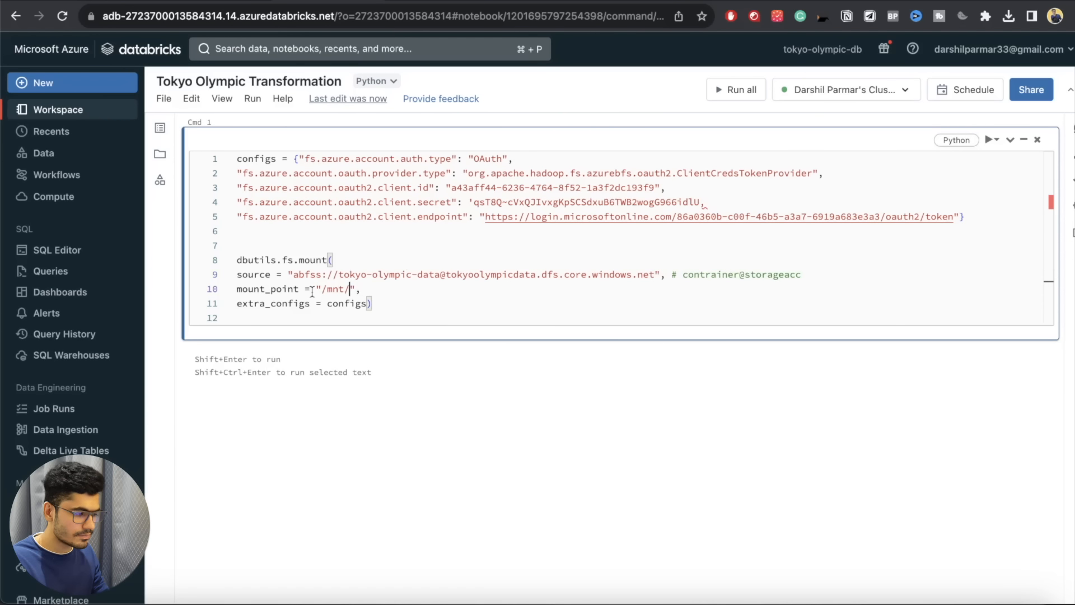
type("ol")
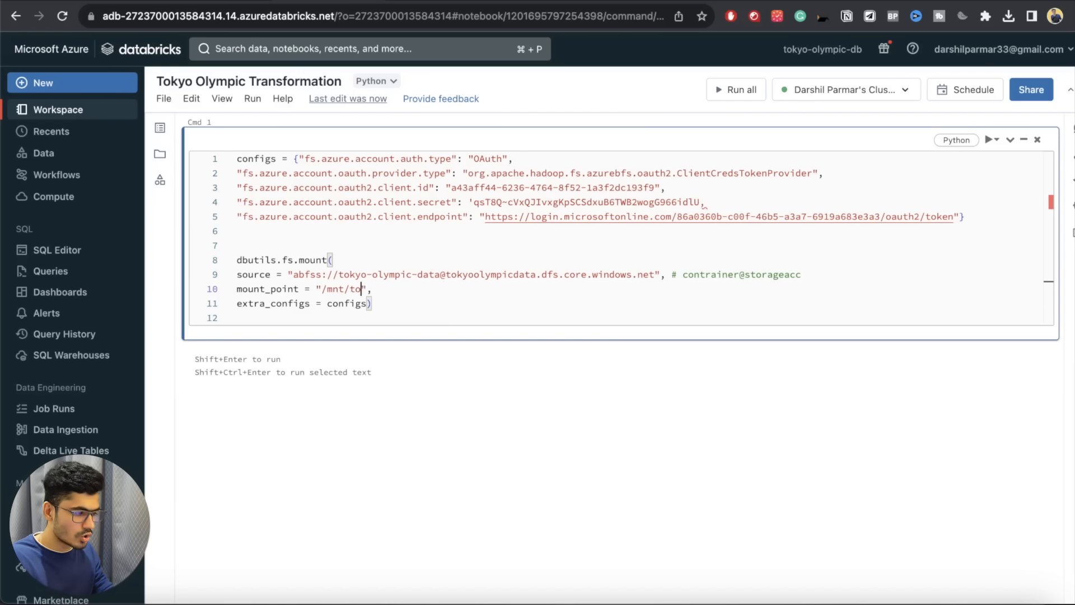
key("BackSpace")
key("BackSpace")
type("tokyoolymic")
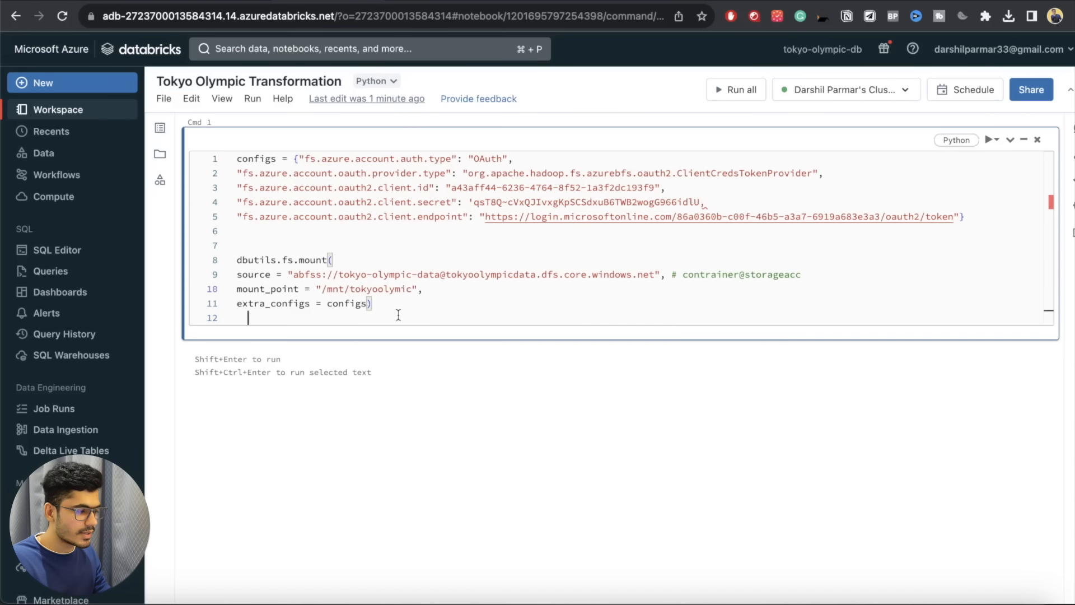
- Run the notebook cell containing the configs dictionary and the dbutils.fs.mount call
left_click_drag(398, 317, 259, 287)
left_click(427, 299)
key("shift+Return")
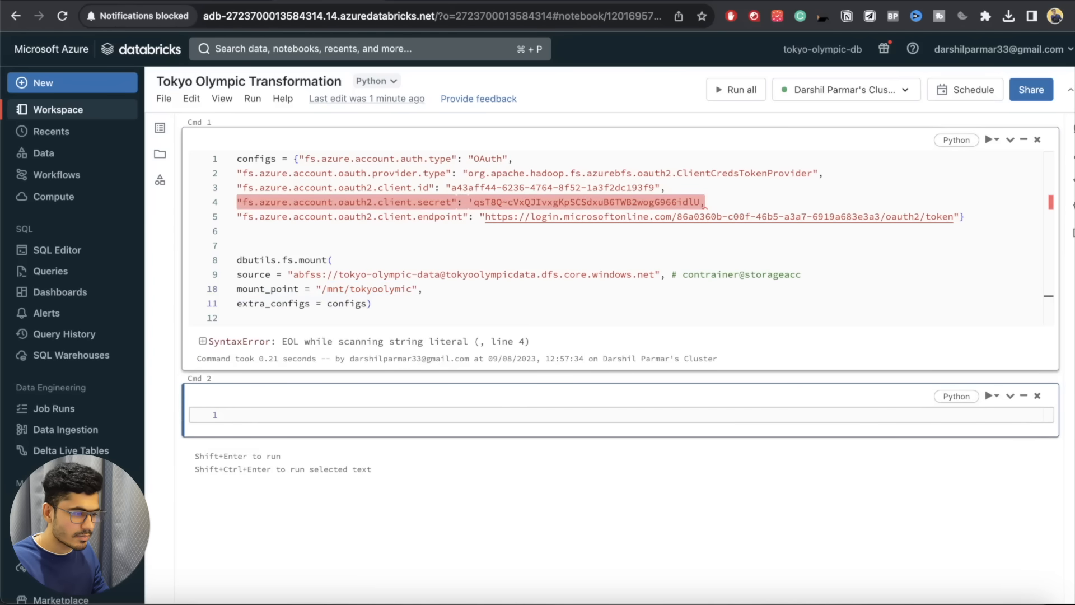
- Try ending the client secret string on line 4 with a double quote and rerun the cell
left_click(718, 200)
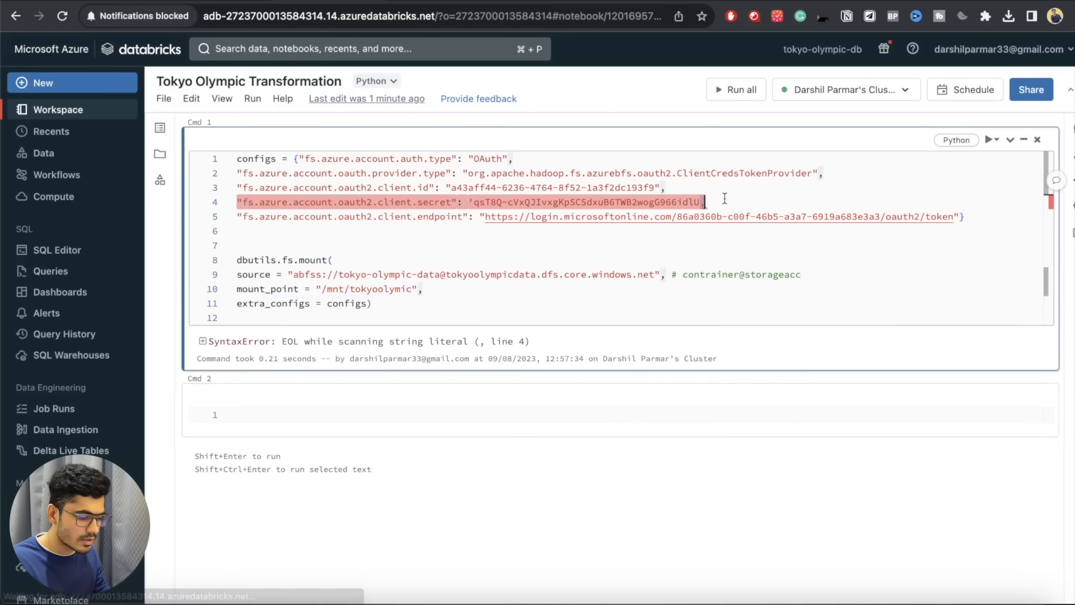
key("Left")
type("\"")
left_click(746, 267)
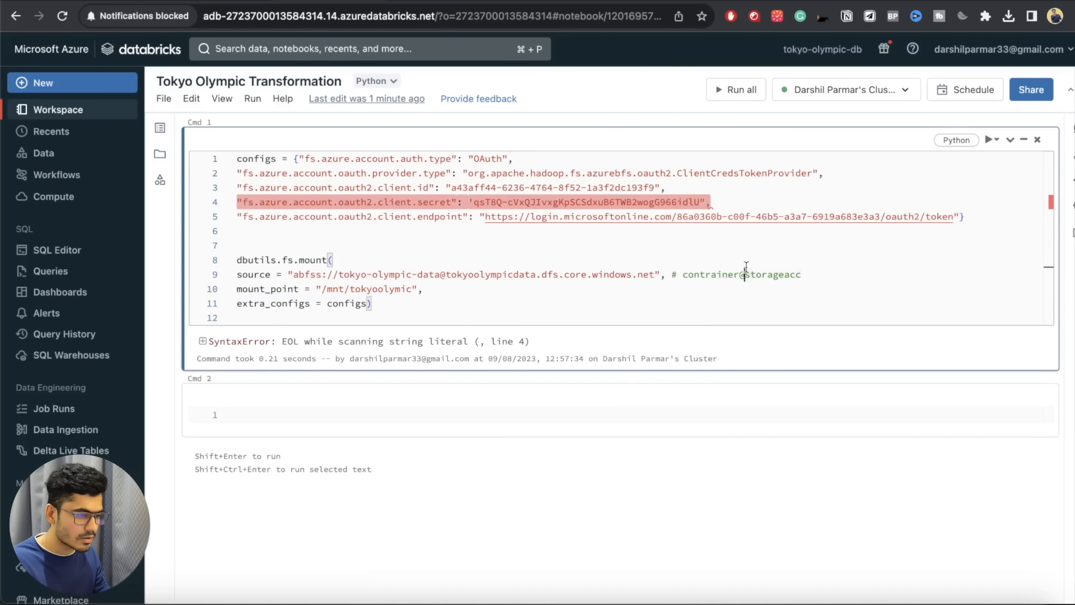
key("shift+Return")
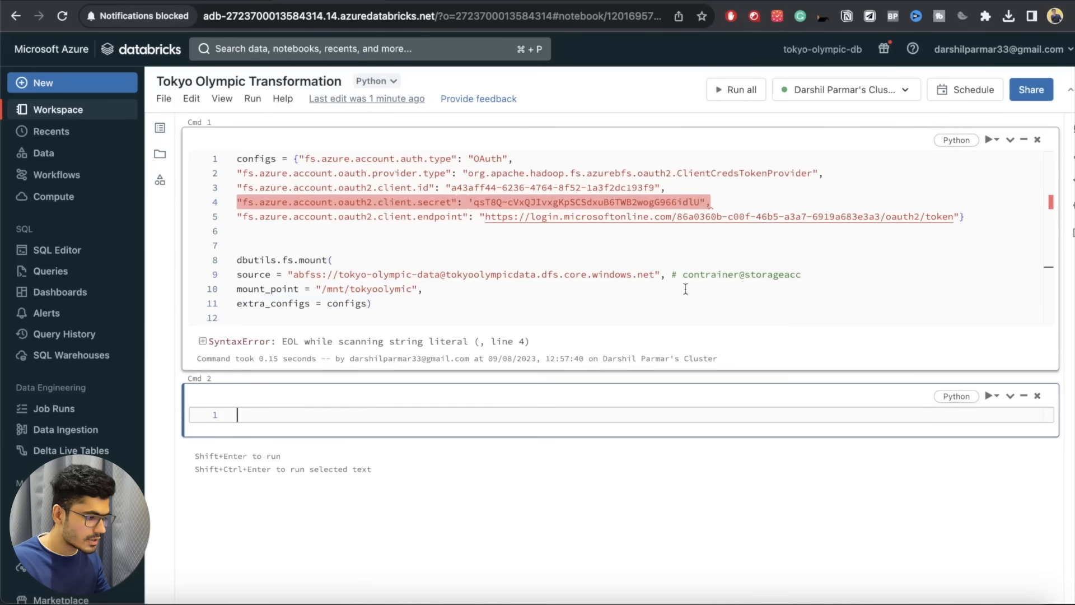
- End the client secret string on line 4 with a single quote instead and run the mount cell again
left_click(701, 201)
type("'")
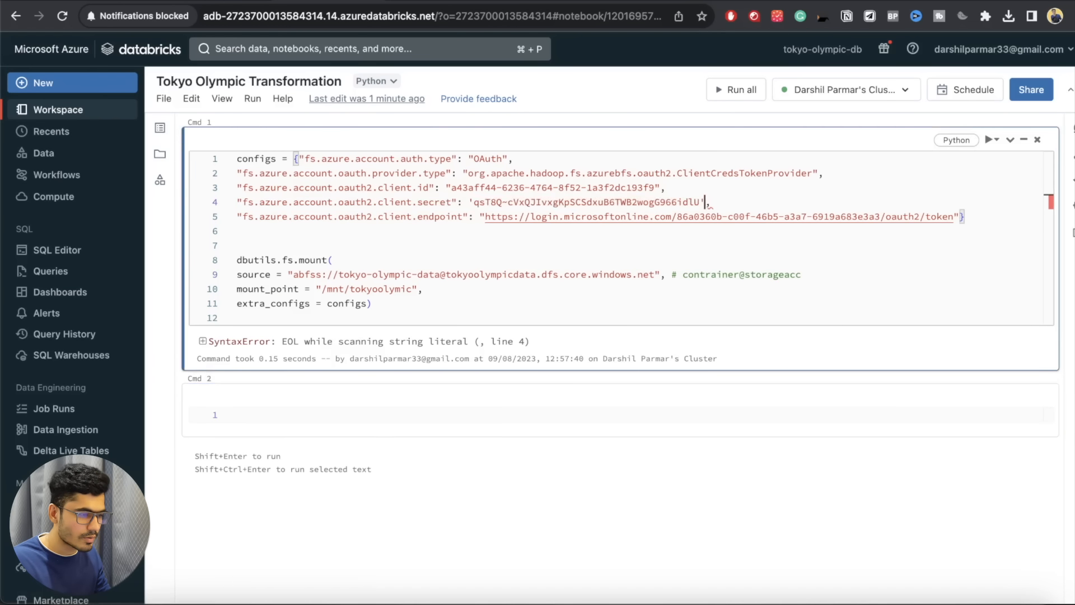
key("shift+Return")
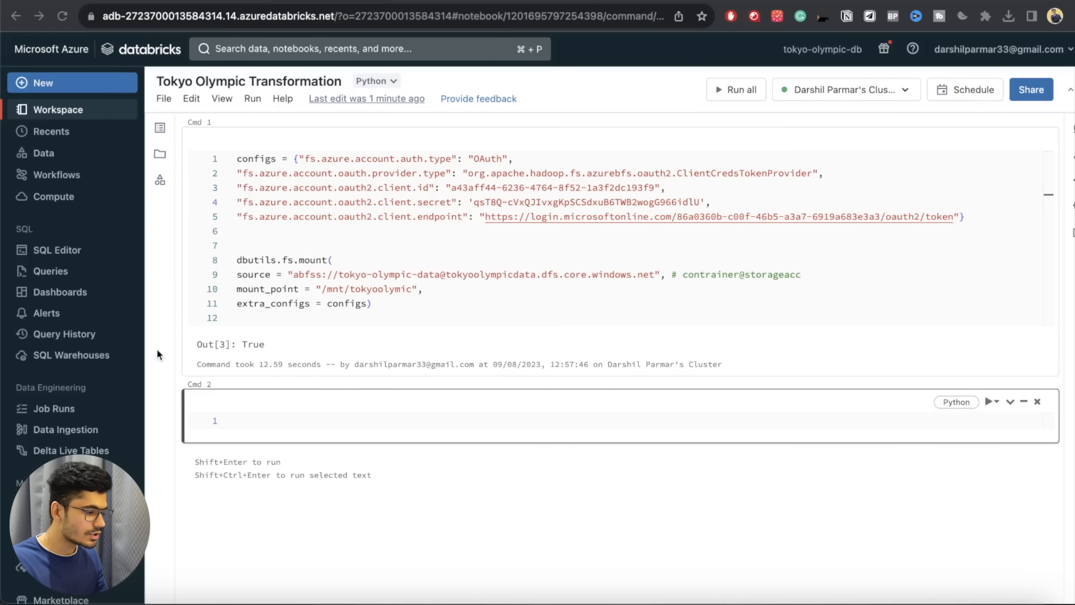
- Enter the %fs magic command followed by an ls line in the empty second cell
left_click(253, 422)
type("ls")
key("BackSpace")
key("BackSpace")
key("BackSpace")
type("%f")
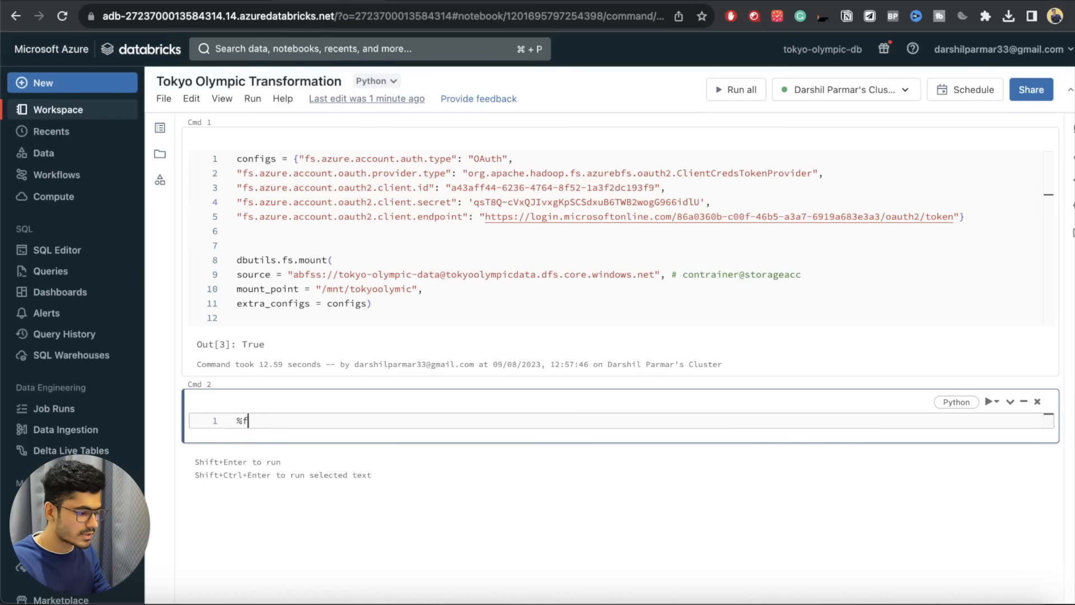
type("s")
key("Return")
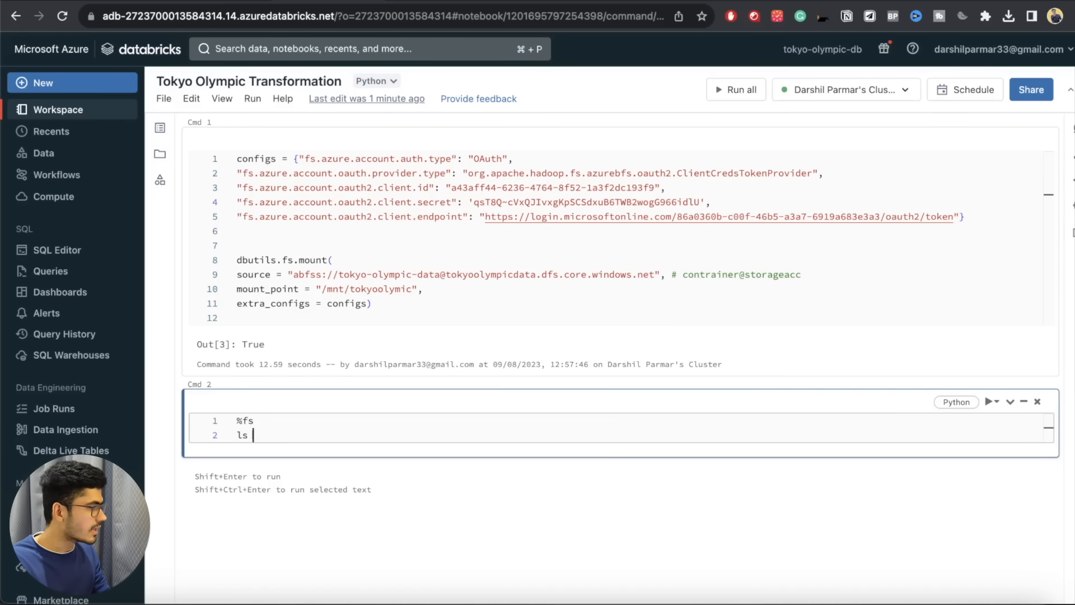
- Complete the second cell's file system command as ls "/mnt/tokyoolymic", copying the path from the mount code, and run the cell
type("ls \"mn")
key("BackSpace")
left_click_drag(412, 289, 319, 289)
key("super+c")
left_click(287, 431)
key("super+v")
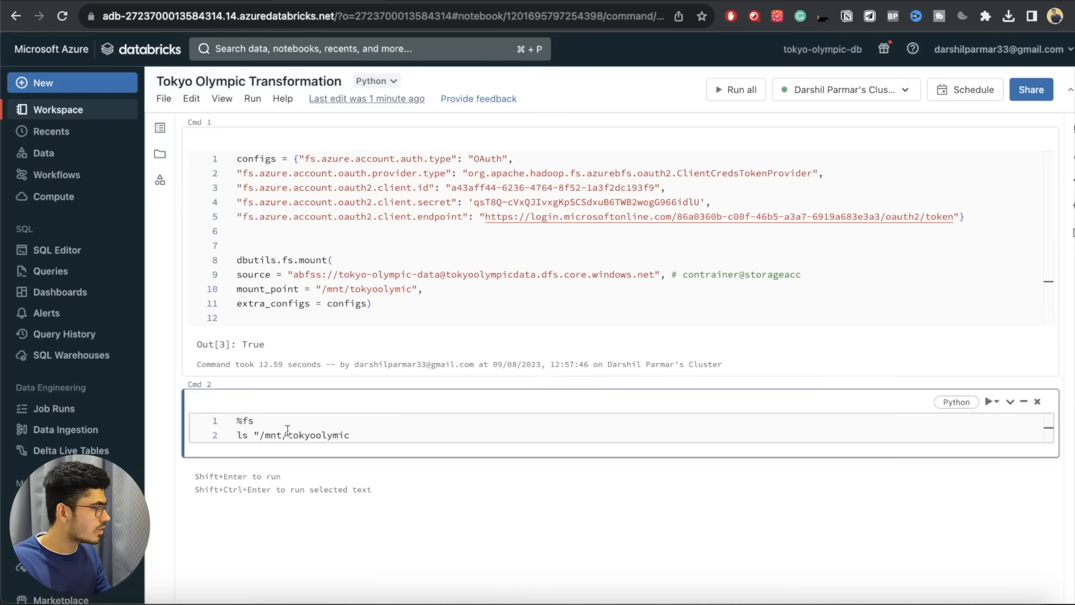
type("\"")
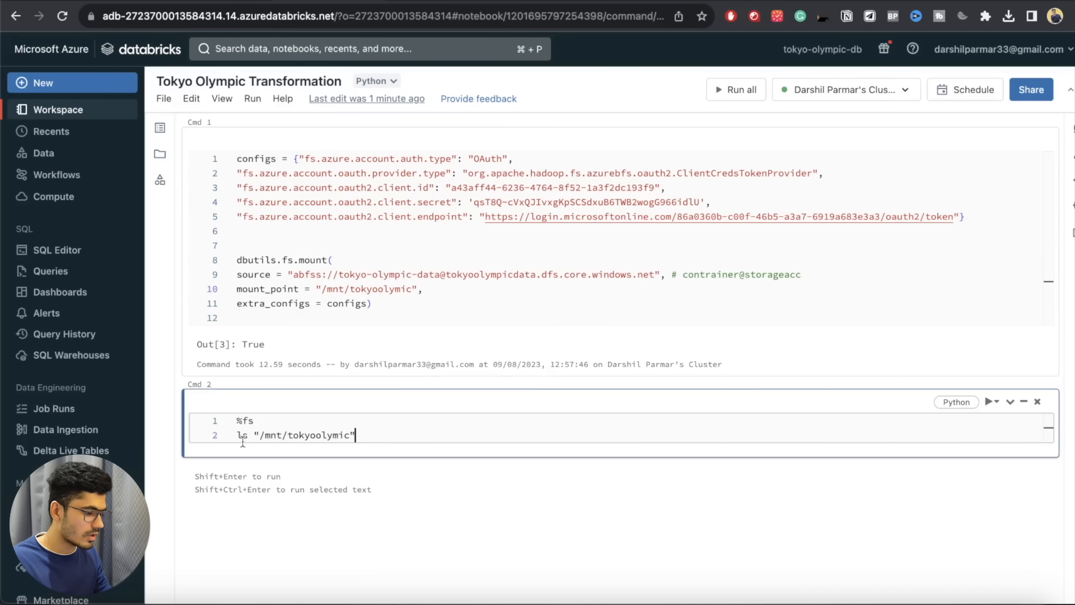
left_click(263, 437)
key("BackSpace")
key("shift+Return")
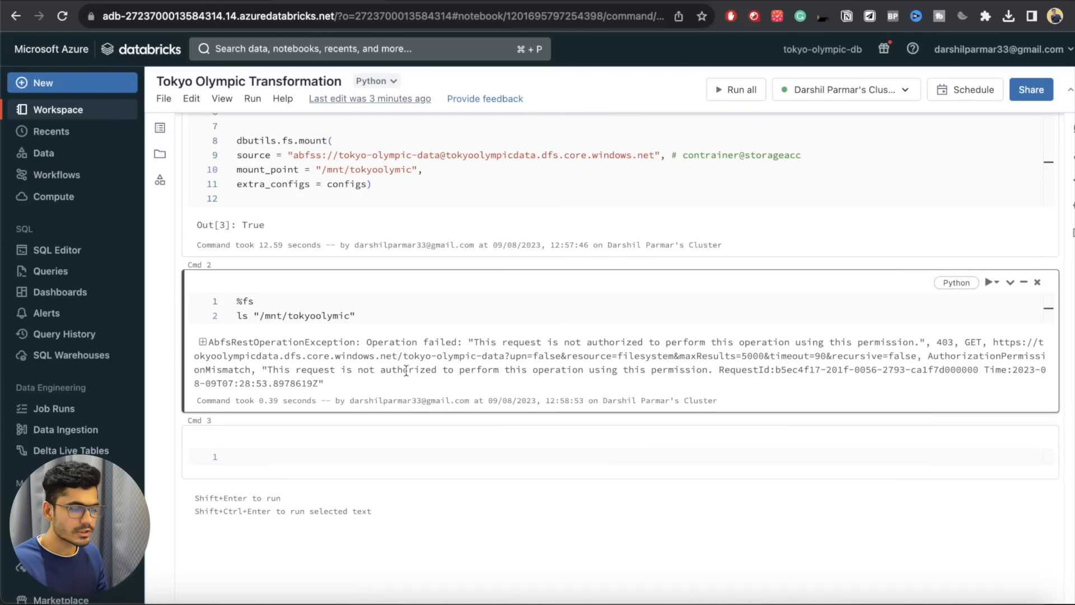
left_click_drag(543, 339, 802, 340)
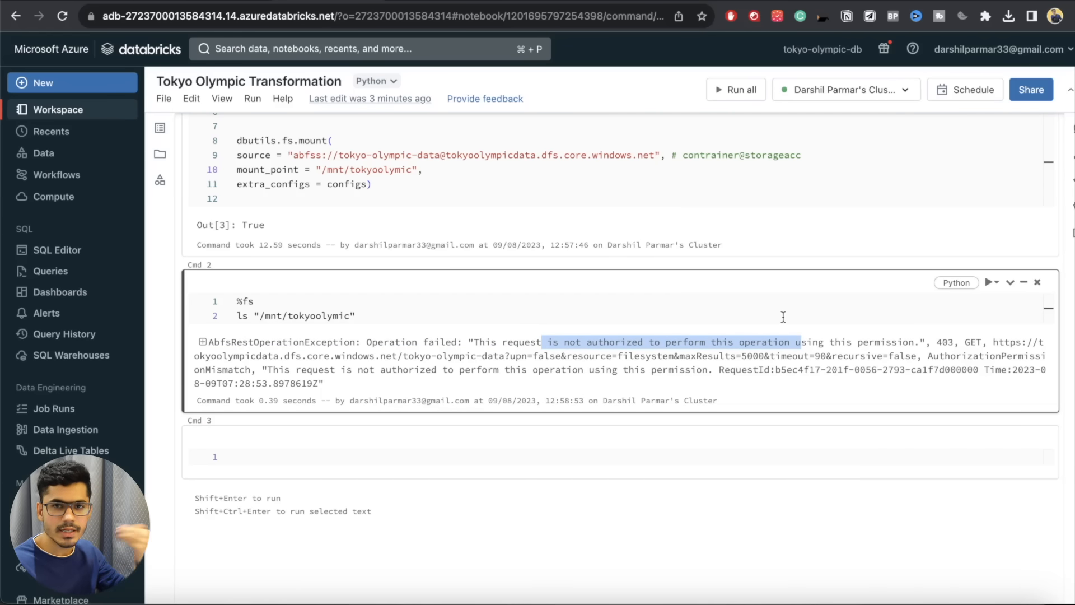
scroll(526, 215, "up", 3)
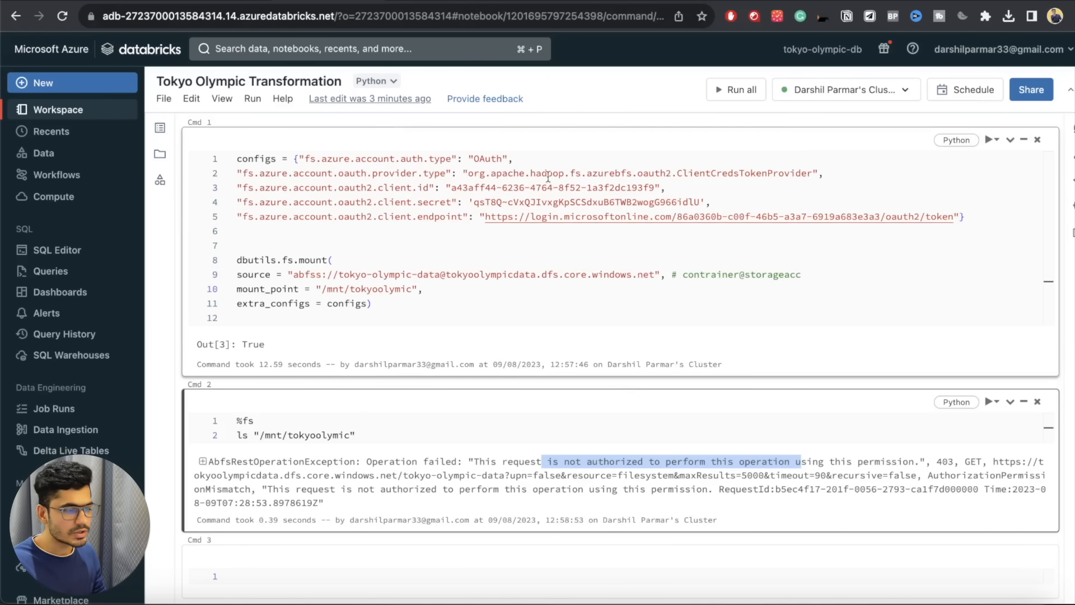
left_click_drag(487, 191, 582, 216)
left_click(572, 288)
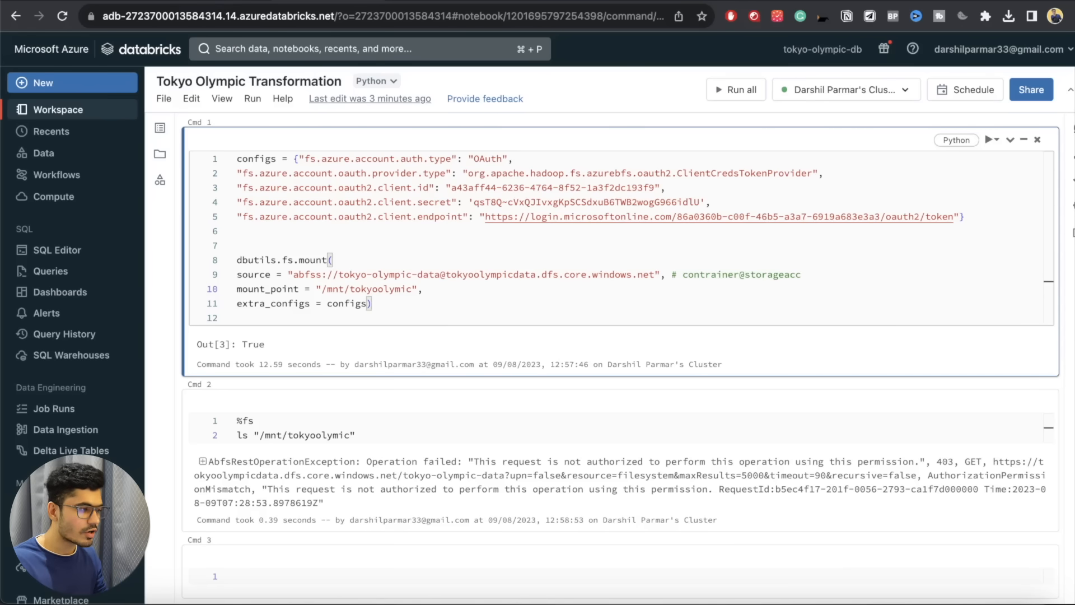
- Switch to the Azure portal and start adding a role assignment in the tokyo-olympic-data container's Access Control (IAM)
left_click(297, 2)
left_click(140, 167)
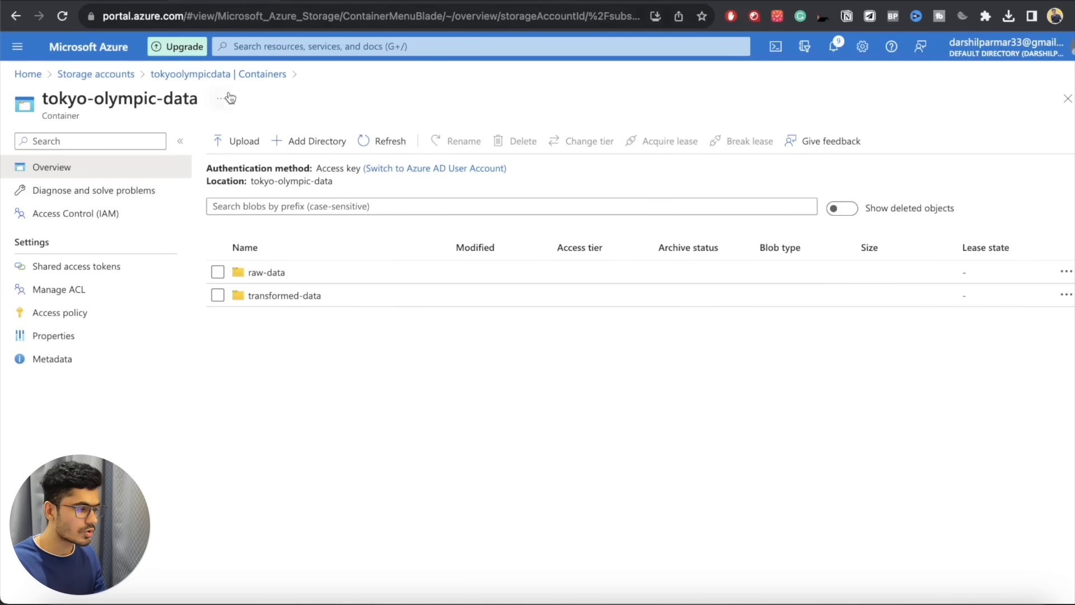
left_click(162, 74)
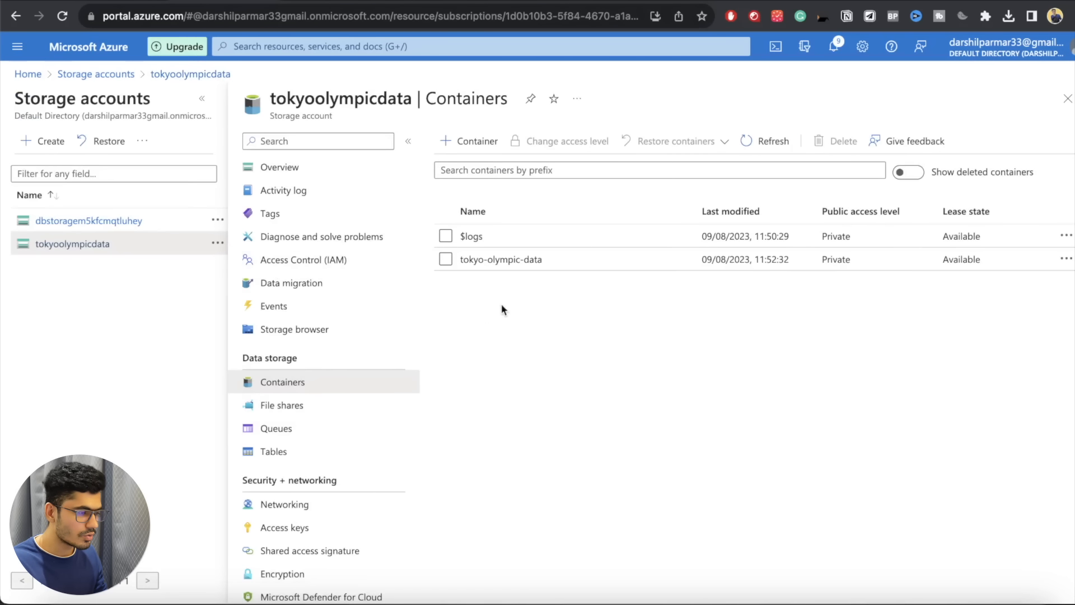
left_click(494, 260)
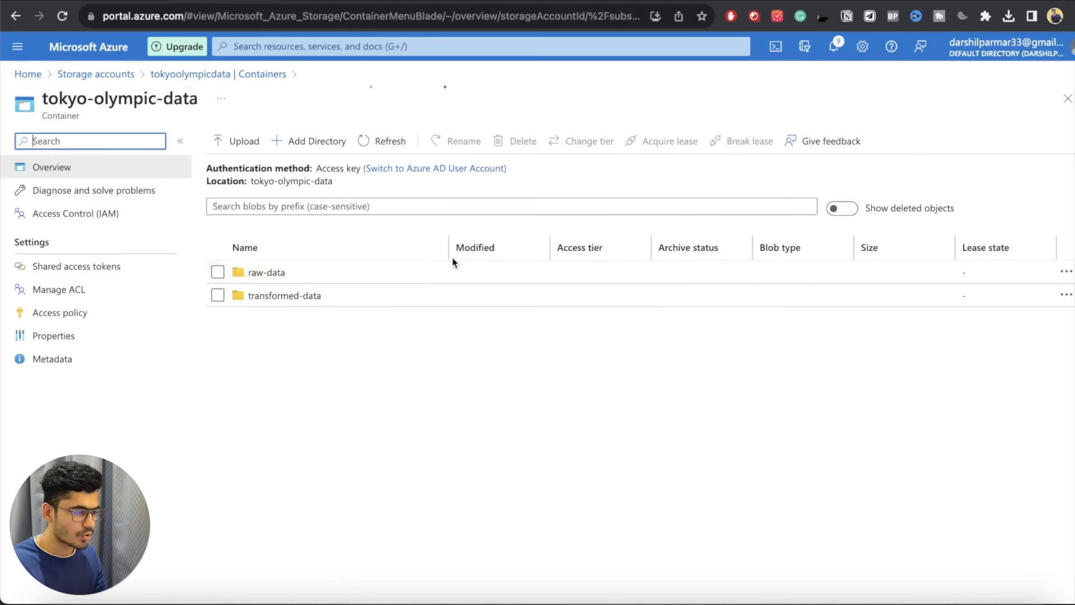
left_click(105, 214)
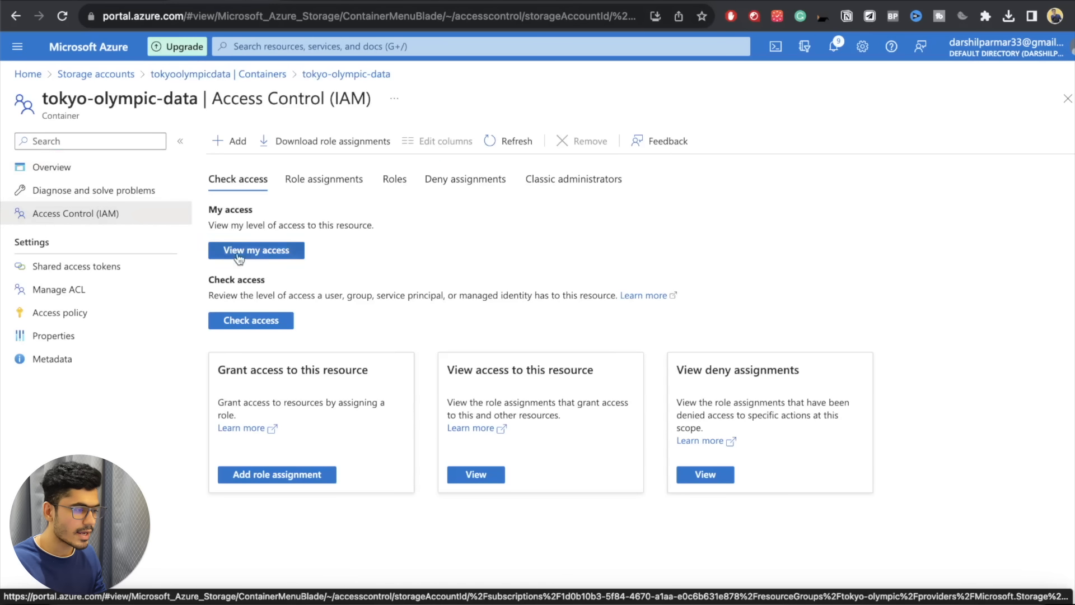
left_click(234, 141)
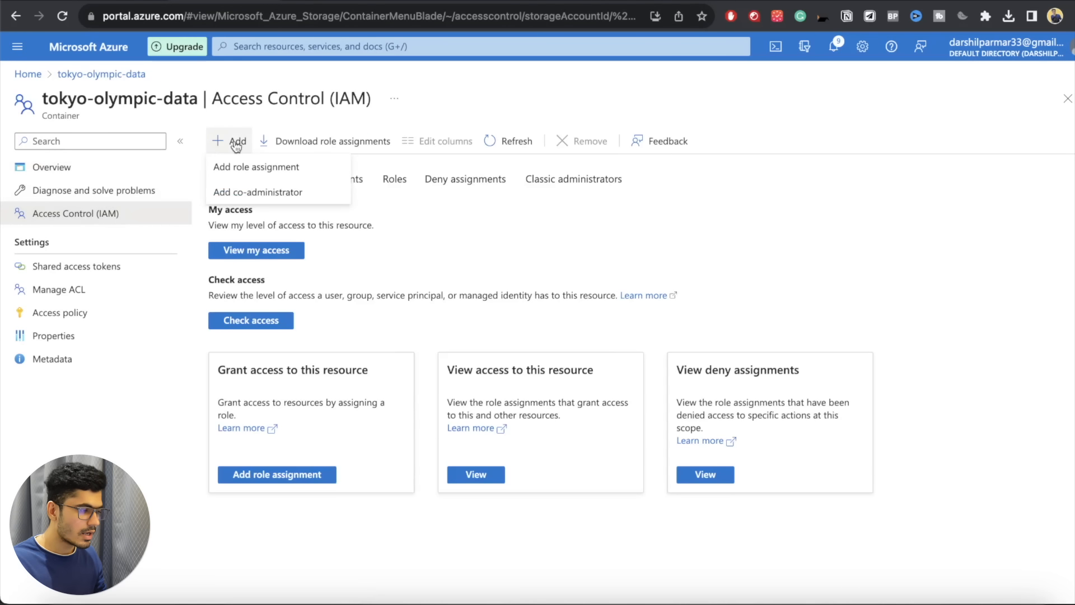
left_click(257, 168)
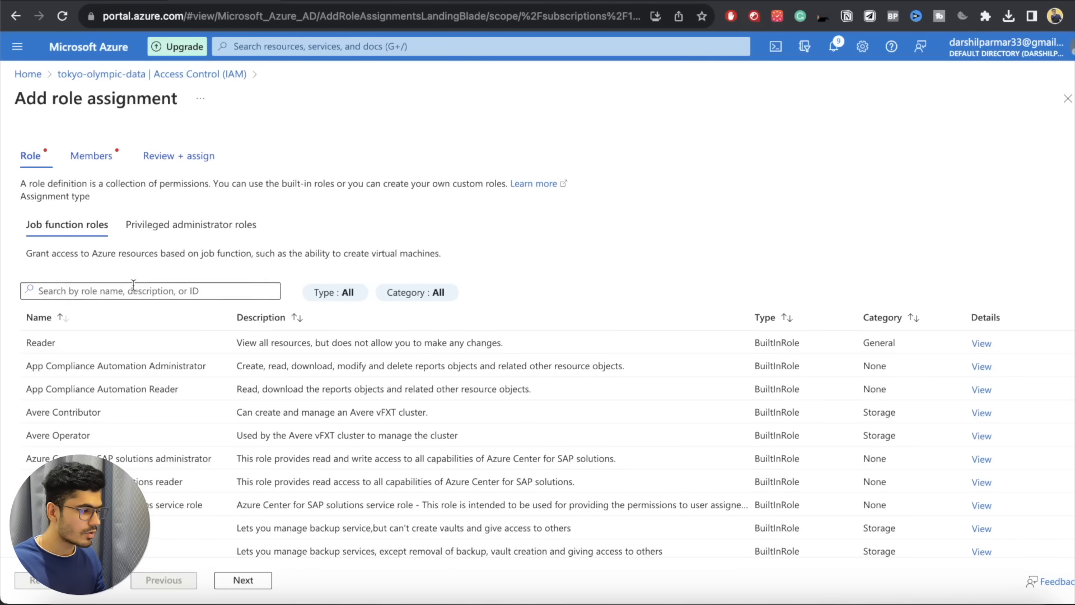
- Choose the Storage Blob Data Contributor role and proceed to member selection
scroll(134, 334, "down", 2)
scroll(134, 339, "down", 1)
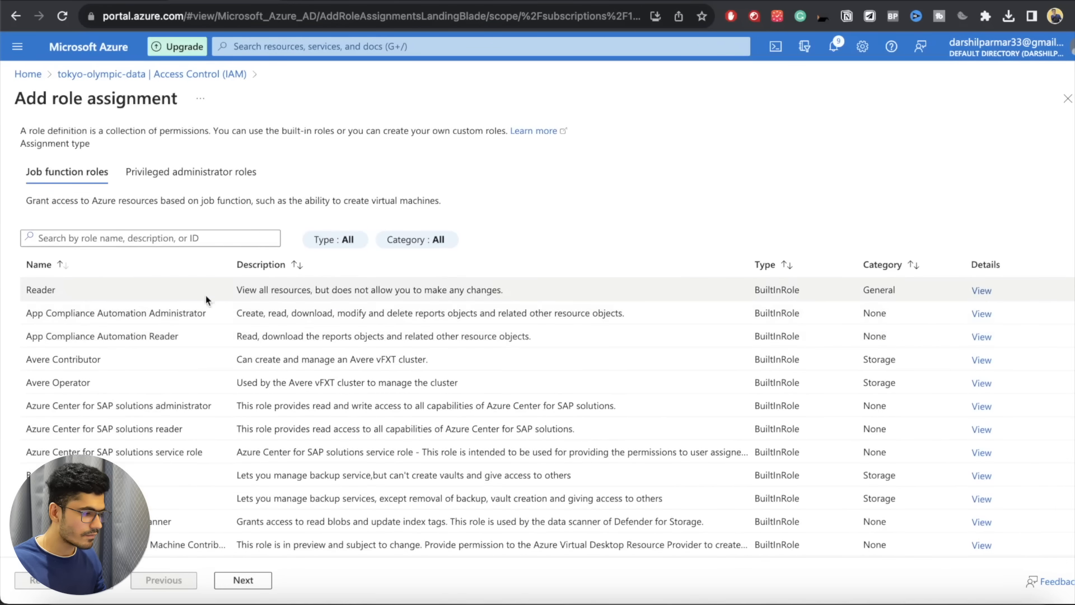
scroll(227, 336, "down", 10)
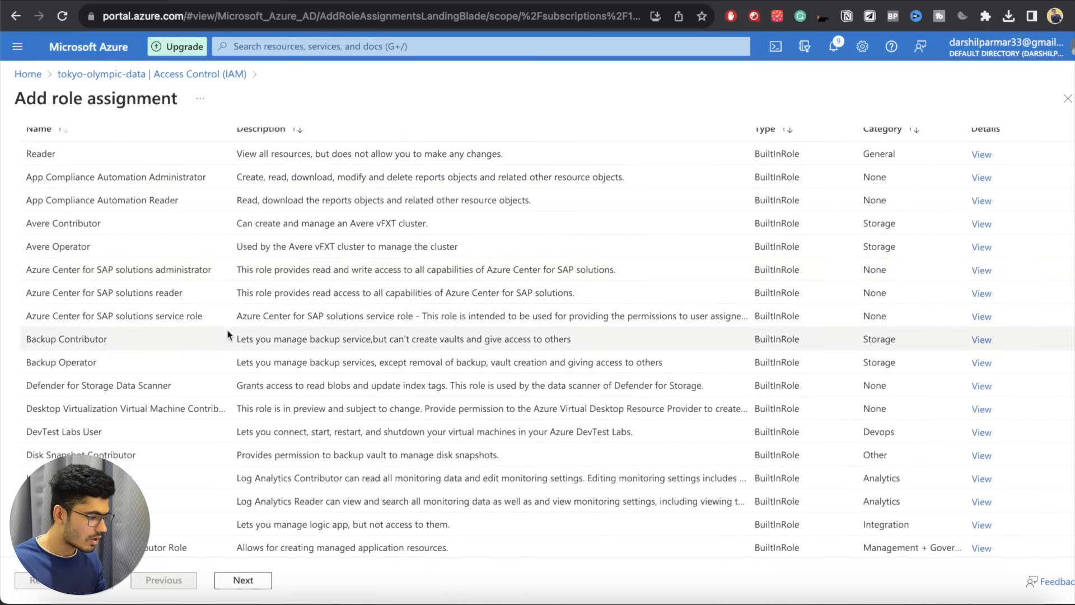
scroll(226, 335, "down", 3)
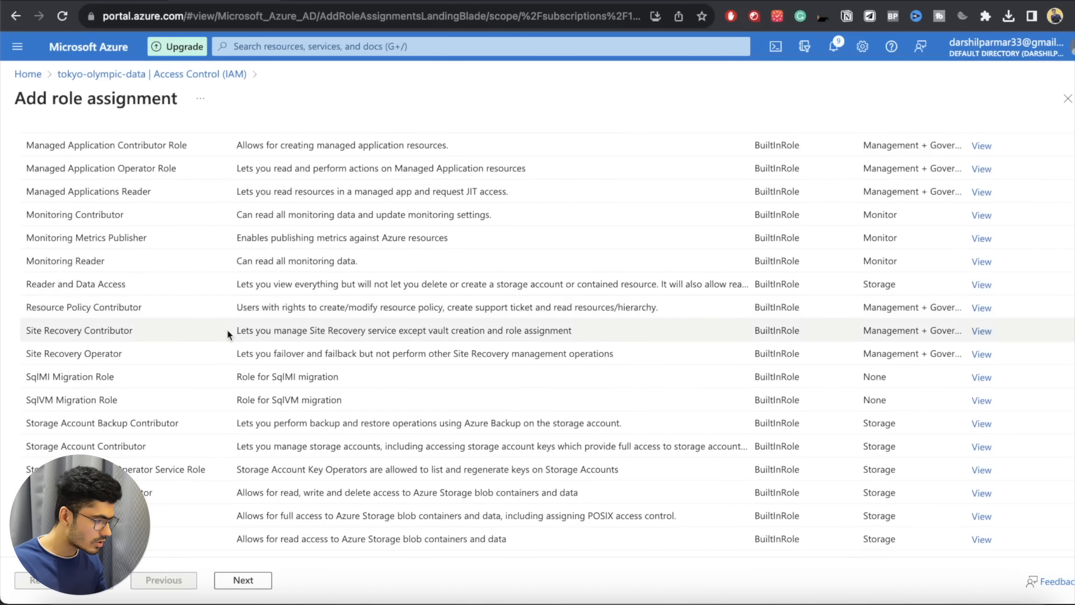
scroll(228, 334, "down", 4)
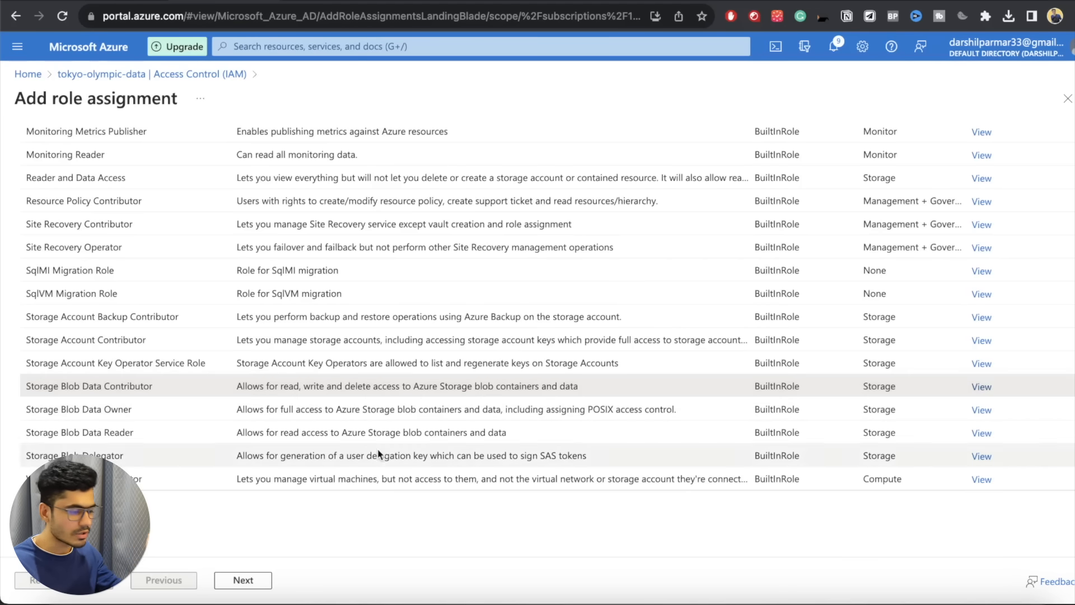
left_click(251, 583)
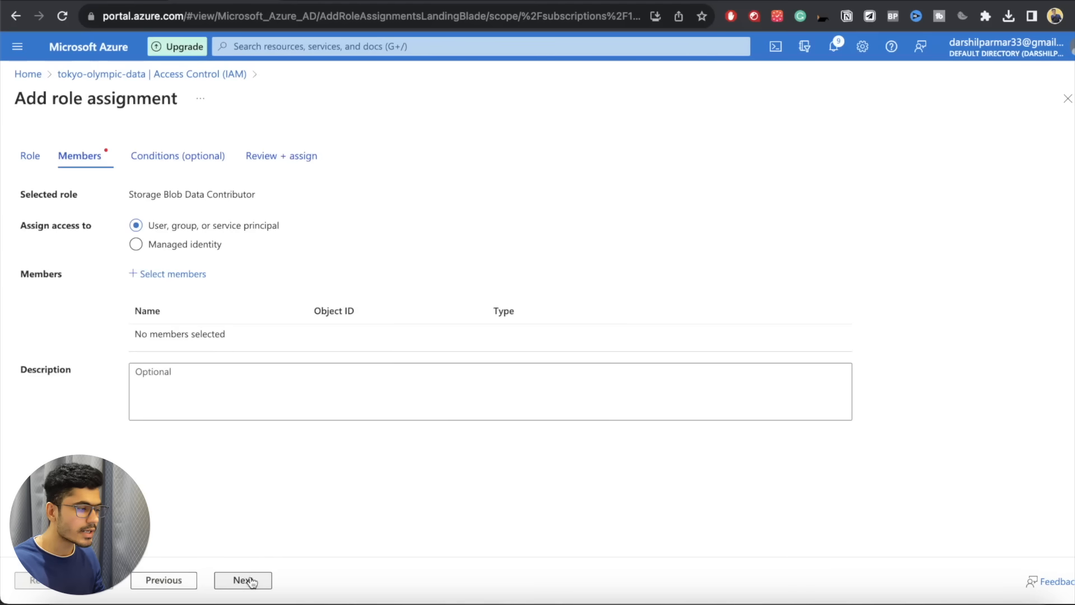
- Add the app01 application as the member and submit the role assignment
left_click(170, 274)
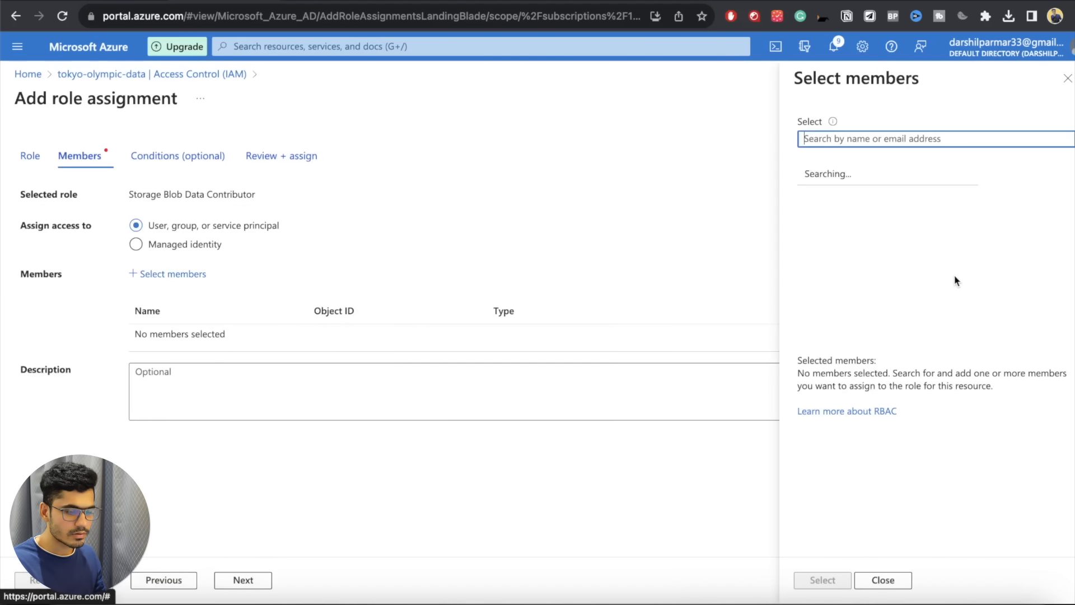
type("app01")
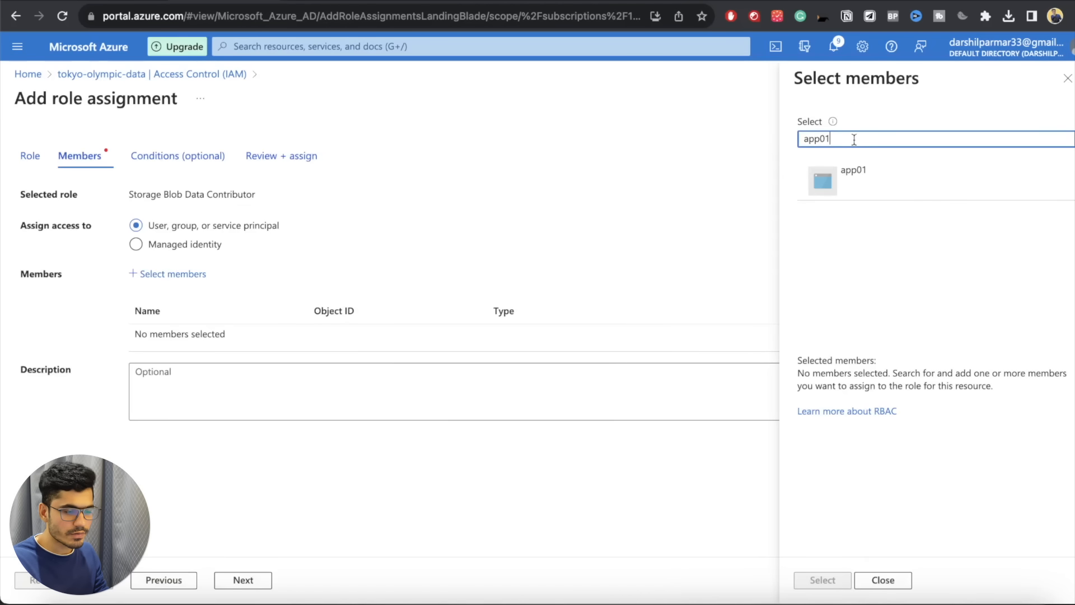
left_click(848, 178)
left_click(822, 580)
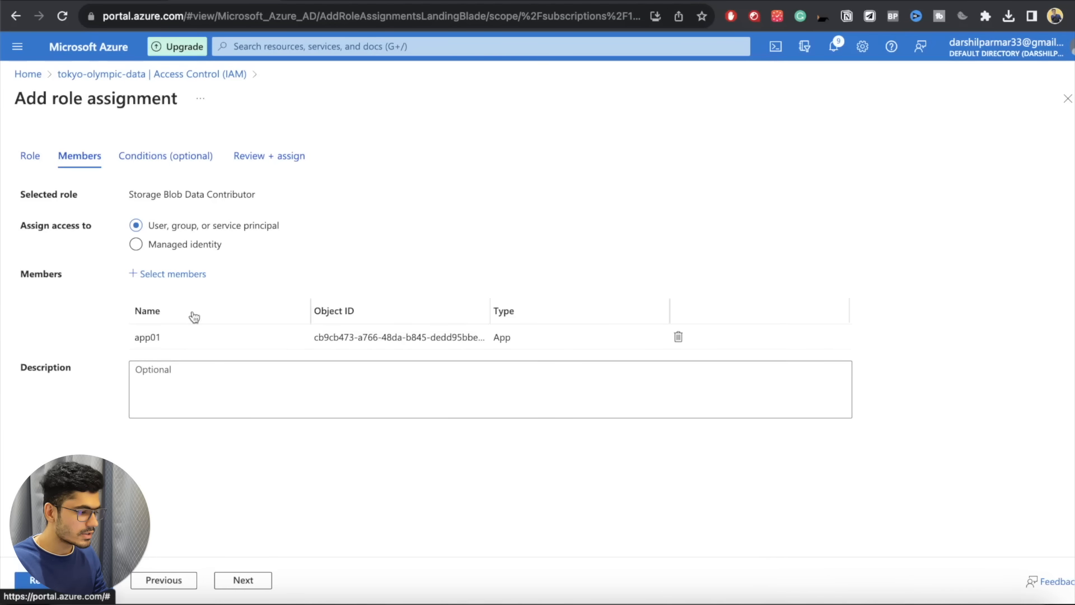
left_click(241, 580)
left_click(241, 580)
left_click(61, 579)
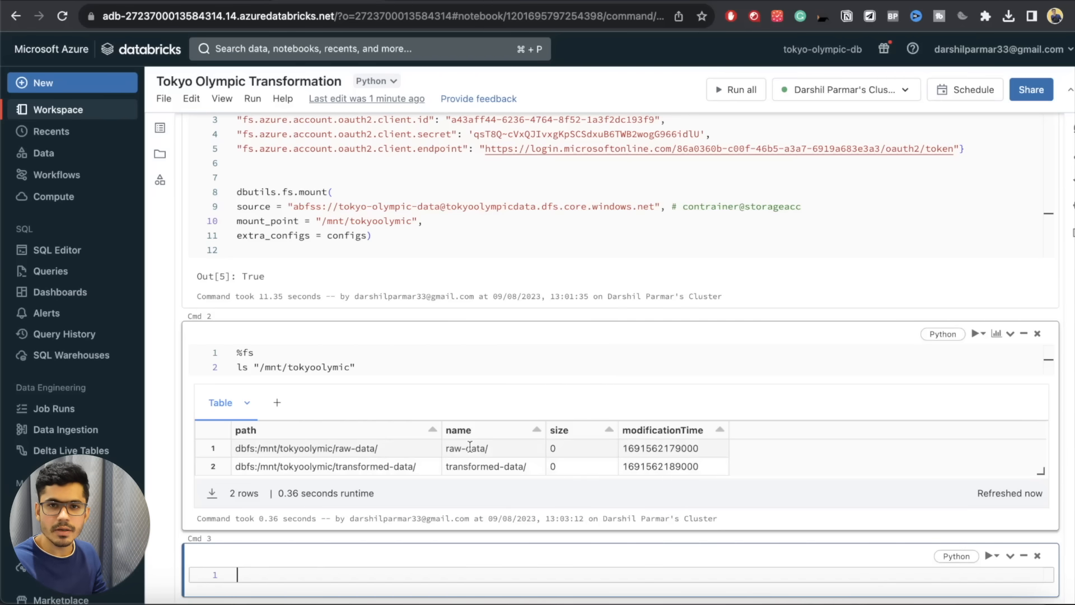
- Review the notebook's mount configuration, the container's access control page and the directory listing of the mounted path
scroll(289, 503, "down", 2)
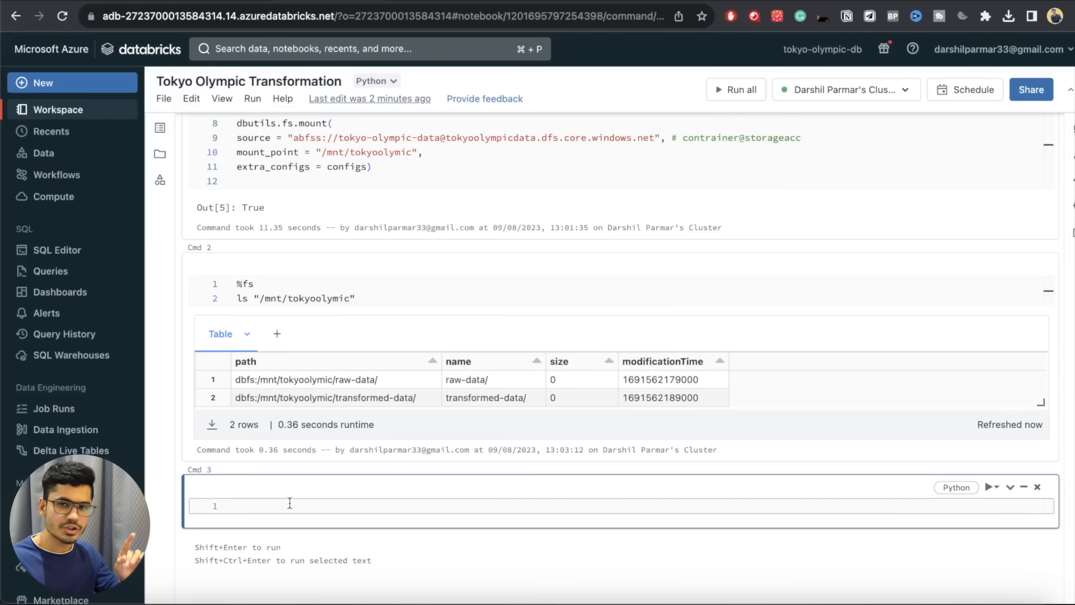
scroll(290, 502, "up", 5)
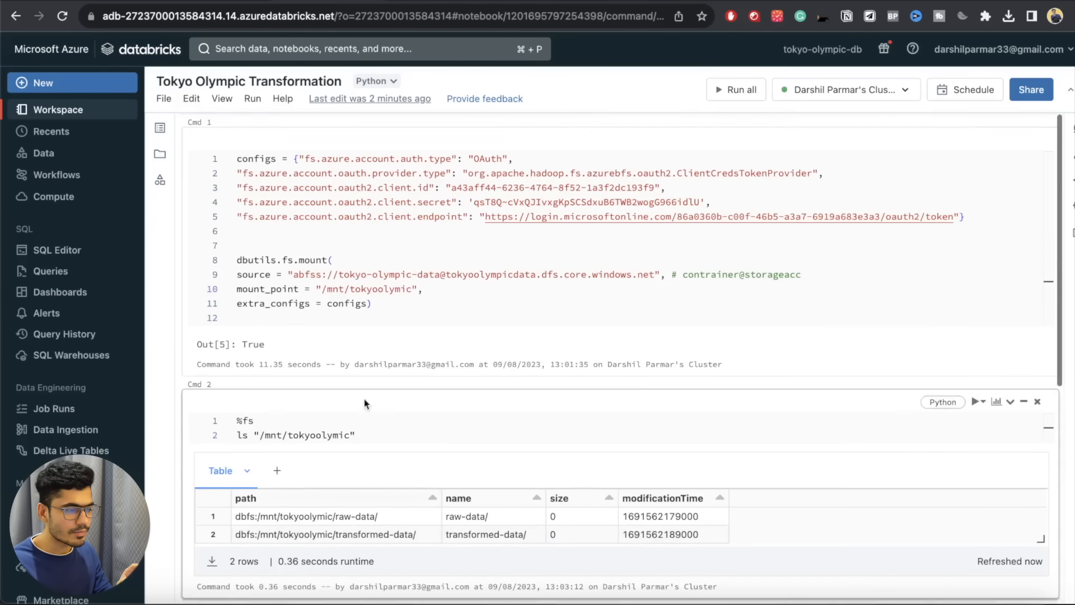
left_click_drag(486, 173, 619, 220)
left_click(613, 237)
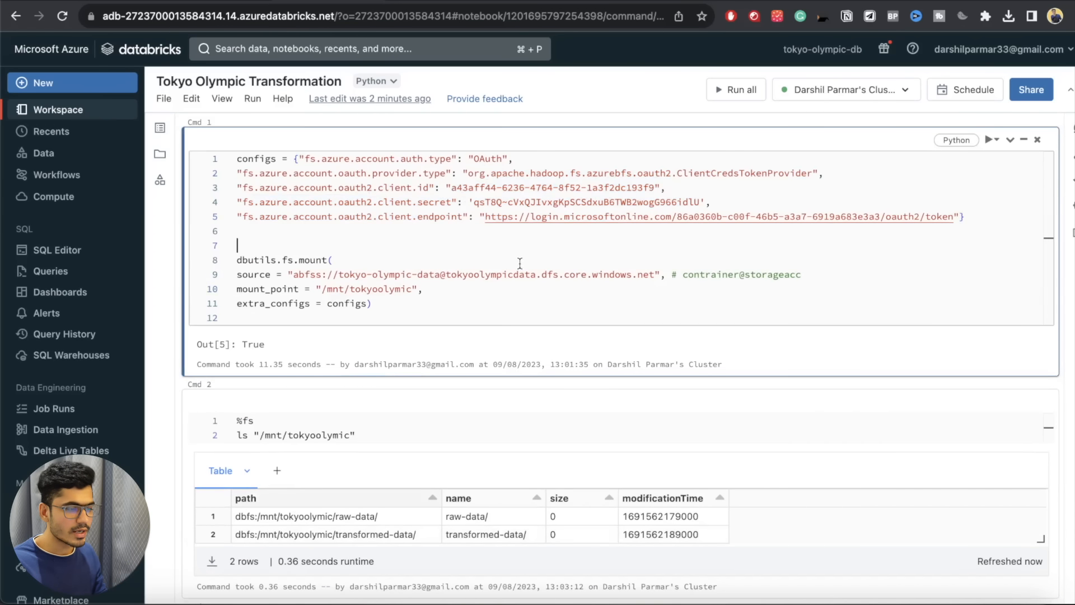
left_click_drag(483, 307, 242, 253)
left_click(409, 285)
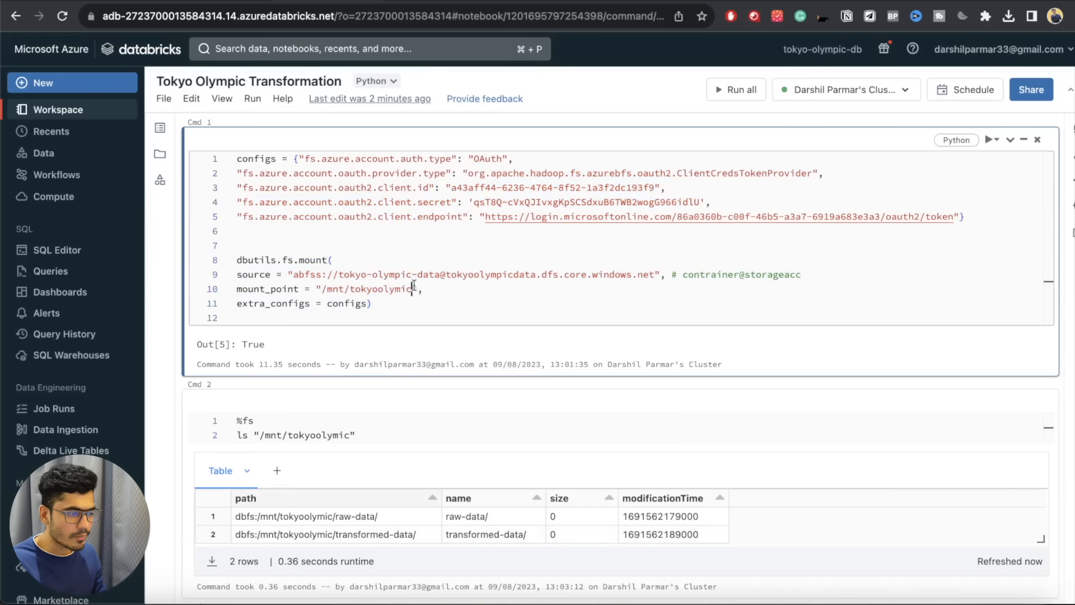
double_click(463, 275)
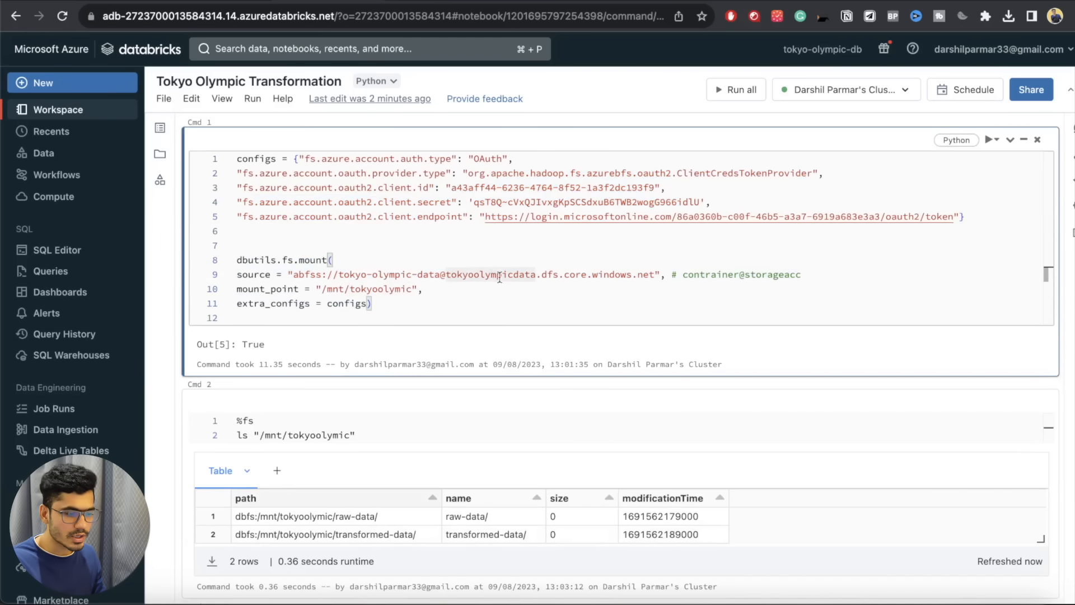
scroll(512, 292, "down", 3)
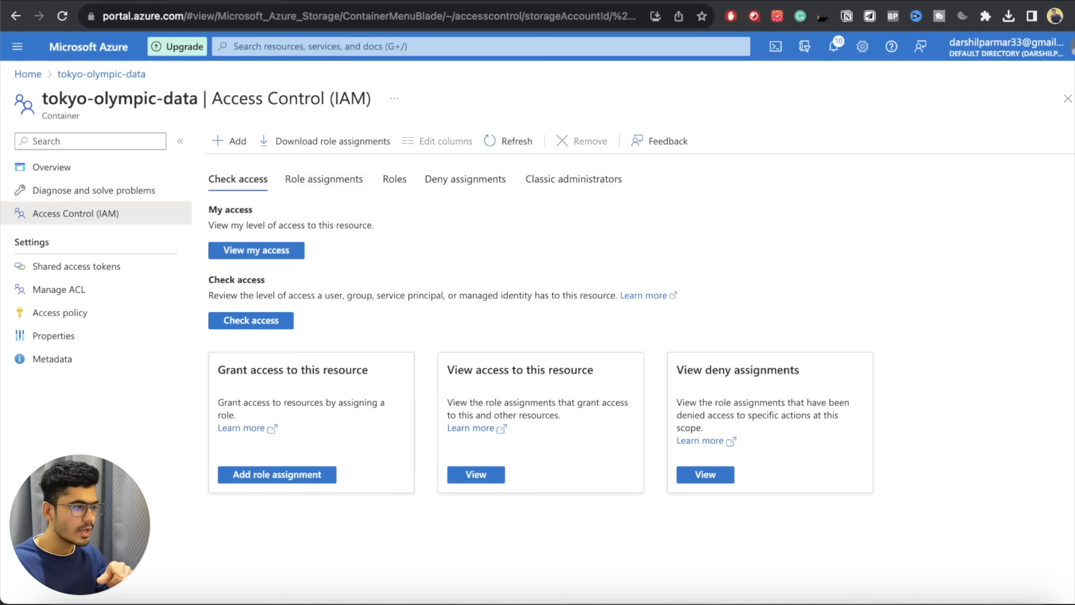
left_click(339, 1)
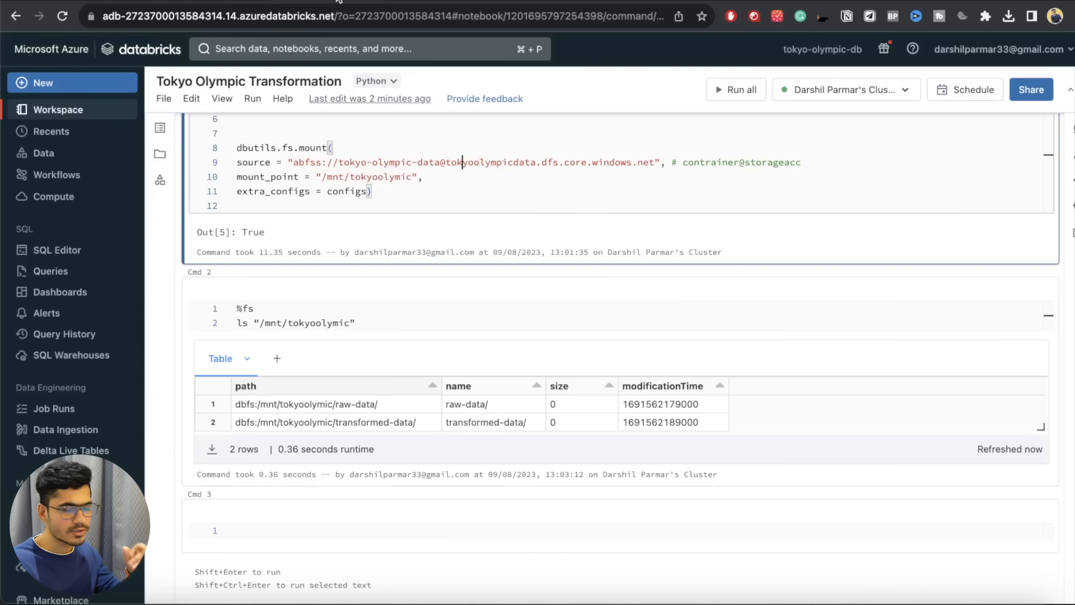
left_click(404, 321)
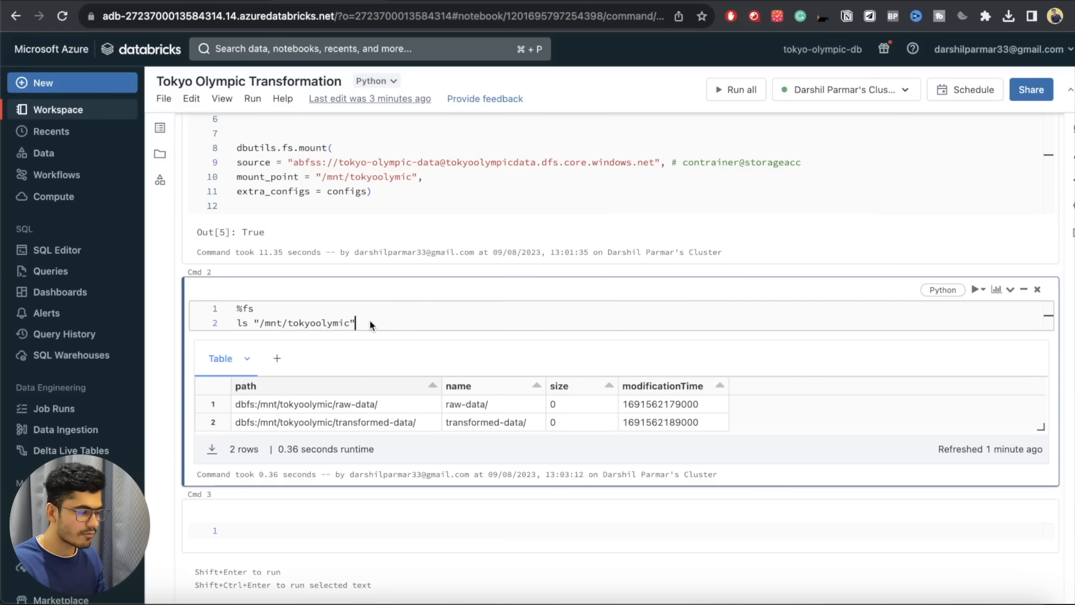
left_click_drag(380, 322, 238, 323)
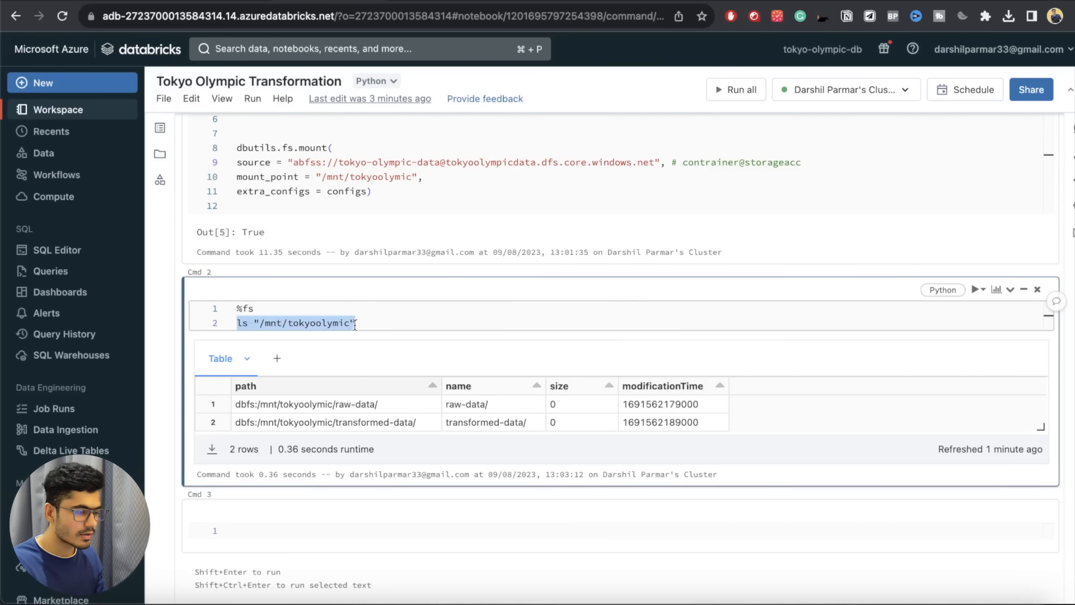
left_click(291, 323)
scroll(368, 518, "down", 1)
- Begin the third cell with "athletes =", taking the name from the file in the container's raw-data folder
left_click(346, 511)
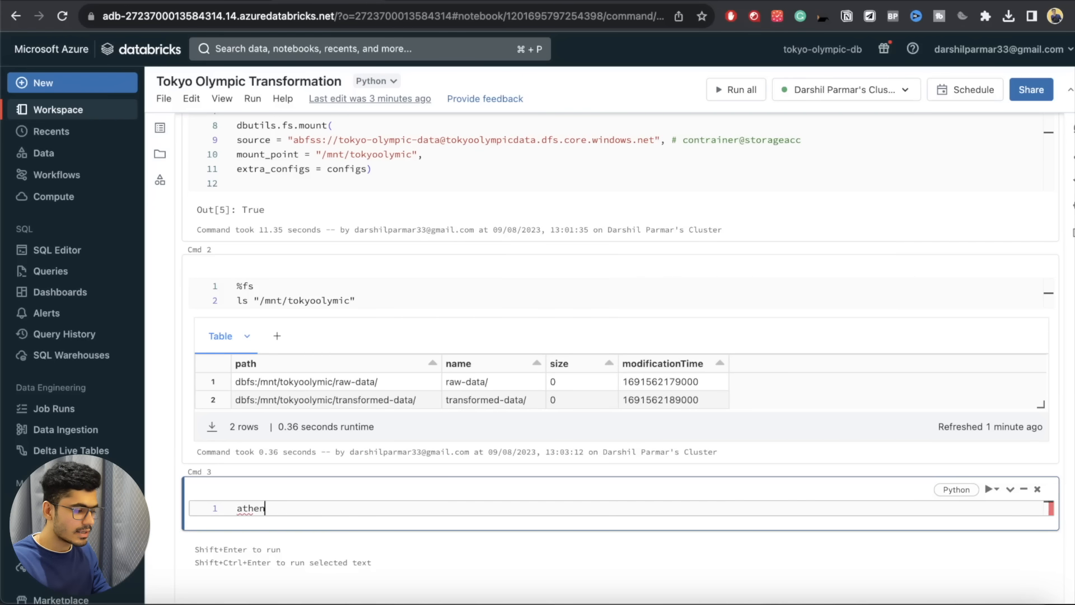
key("ctrl+Tab")
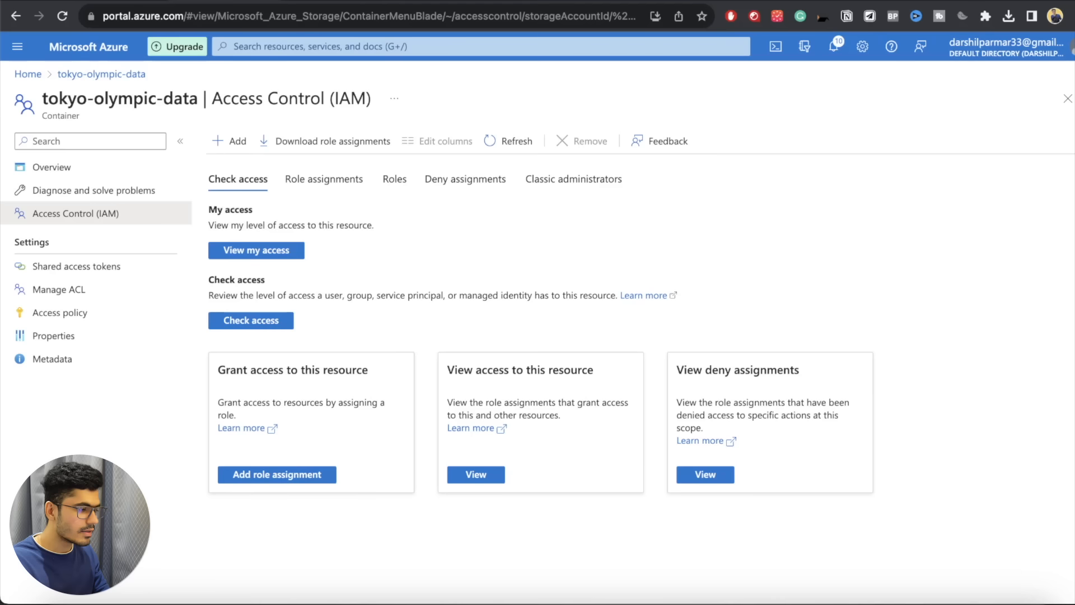
left_click(115, 173)
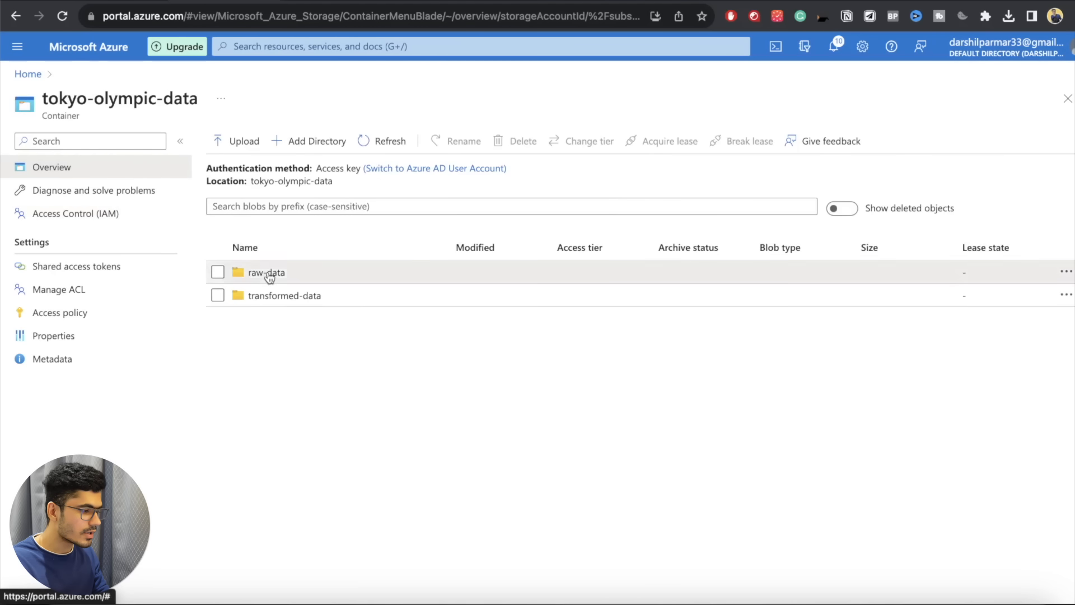
left_click(256, 273)
left_click_drag(294, 297, 248, 301)
key("super+c")
key("ctrl+Tab")
key("super+v")
key("BackSpace")
key("BackSpace")
key("BackSpace")
type("=")
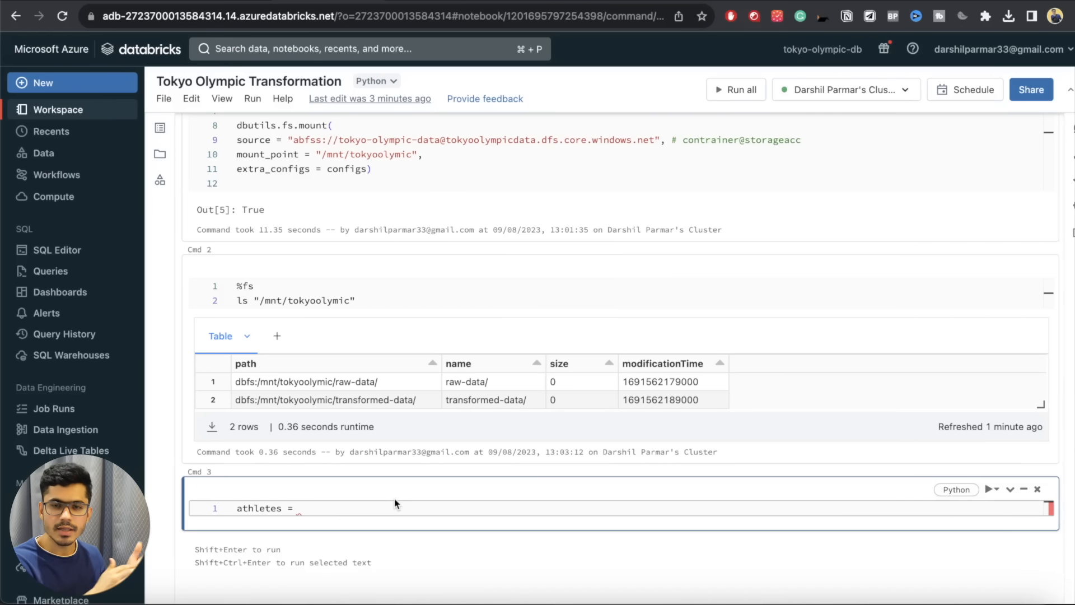
- Add a cell above the athletes cell containing "spark" and run it to display the Spark session details
left_click(629, 473)
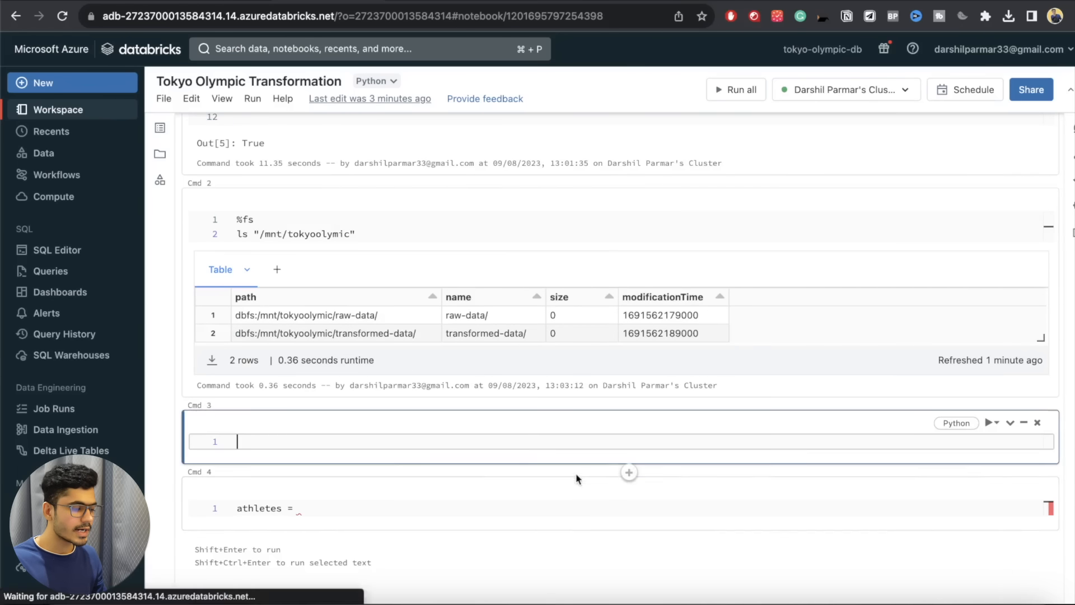
type("spark")
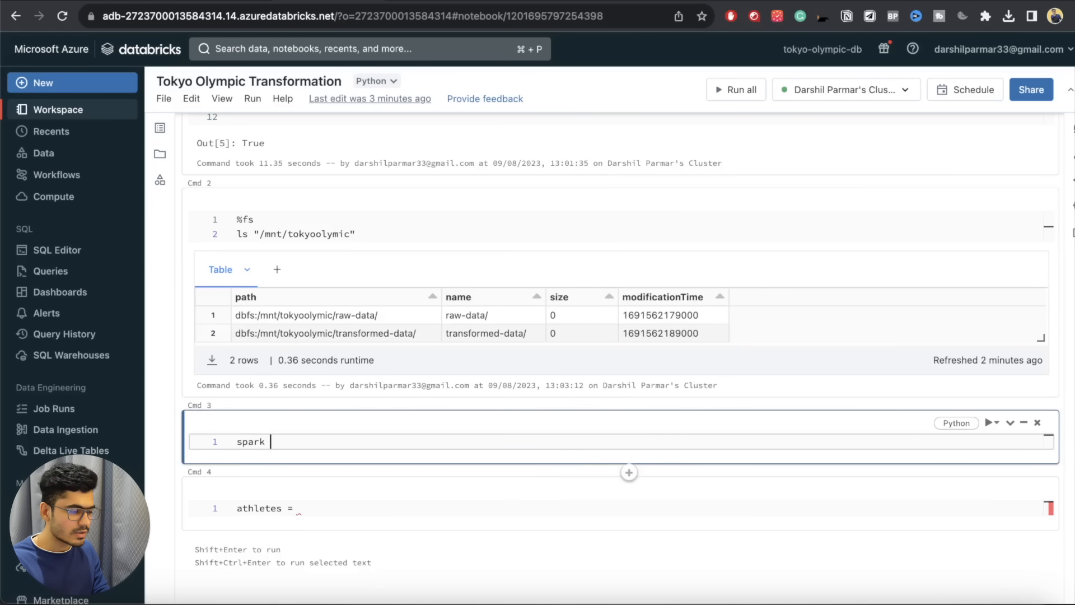
key("shift+Return")
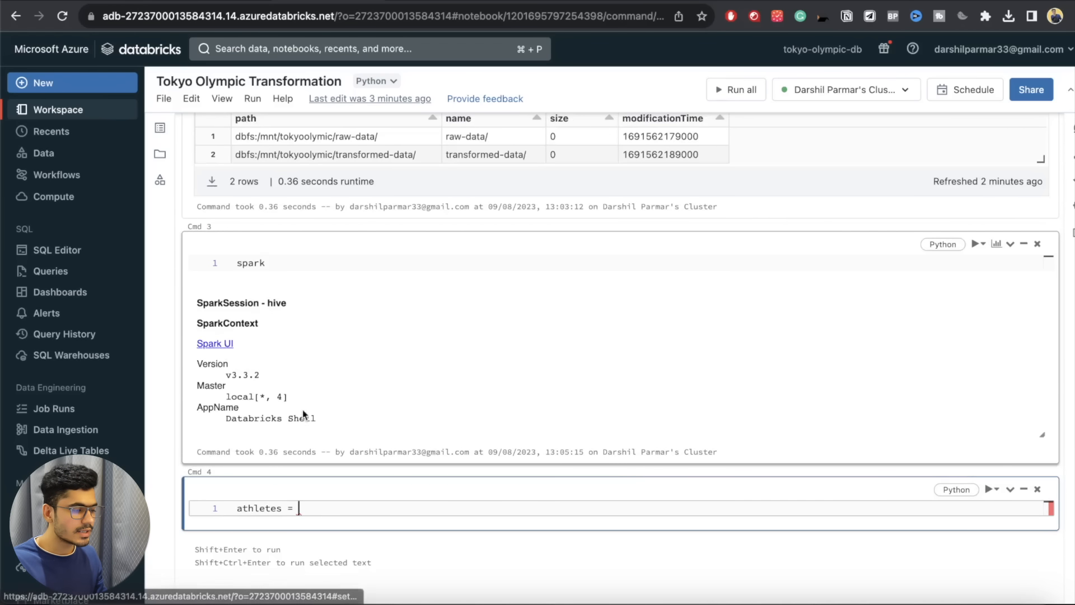
left_click_drag(320, 423, 224, 428)
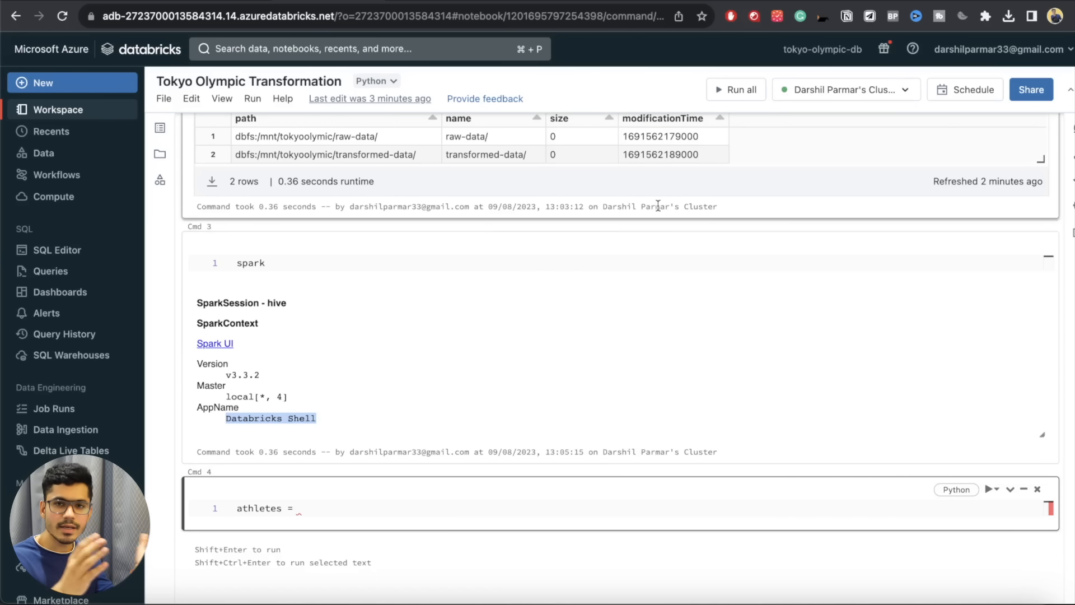
- Search the web for "spark session" and open the Apache Spark Getting Started guide at the Python version of the SparkSession example
key("super+t")
type("spark session")
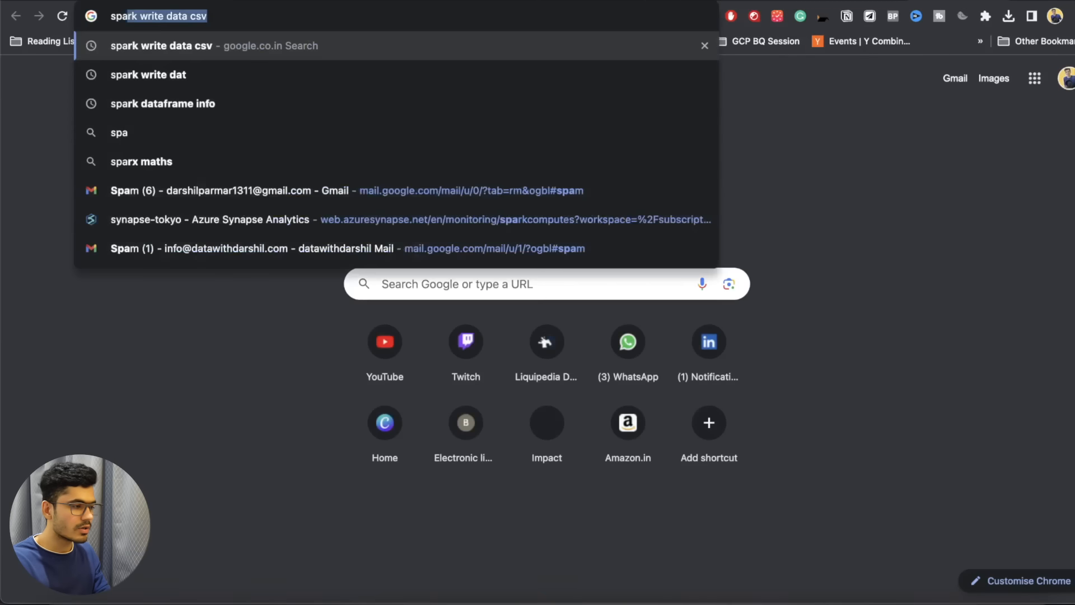
key("Return")
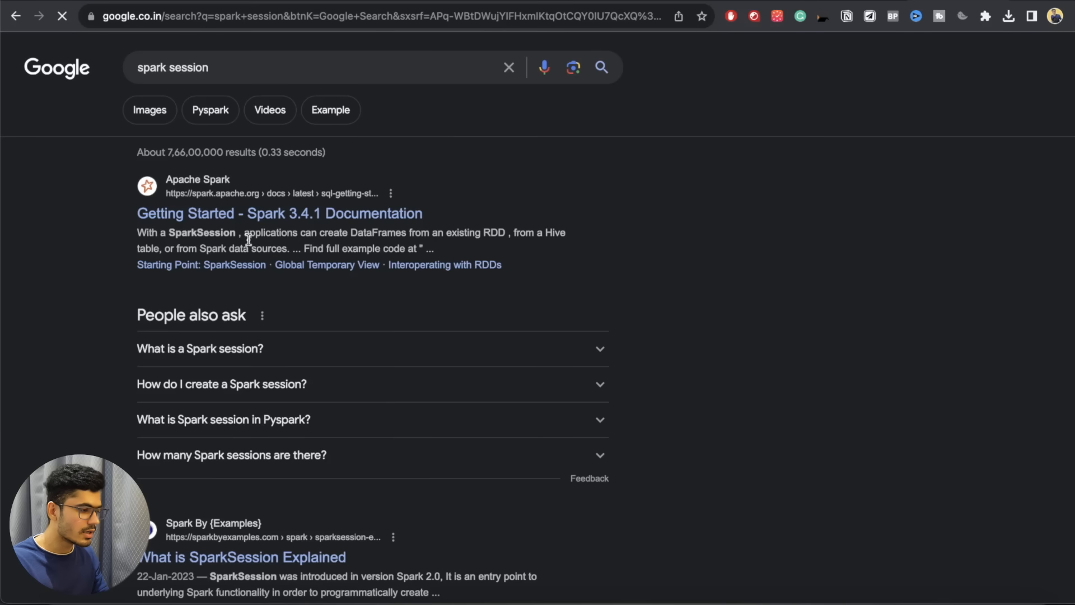
left_click(247, 216)
scroll(307, 271, "down", 4)
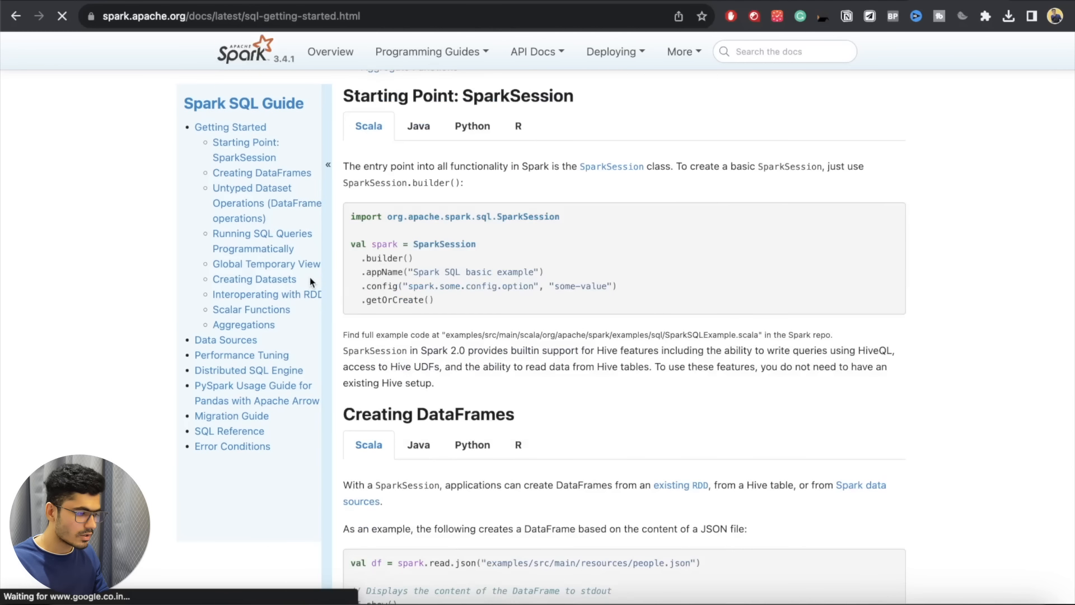
left_click_drag(364, 221, 581, 222)
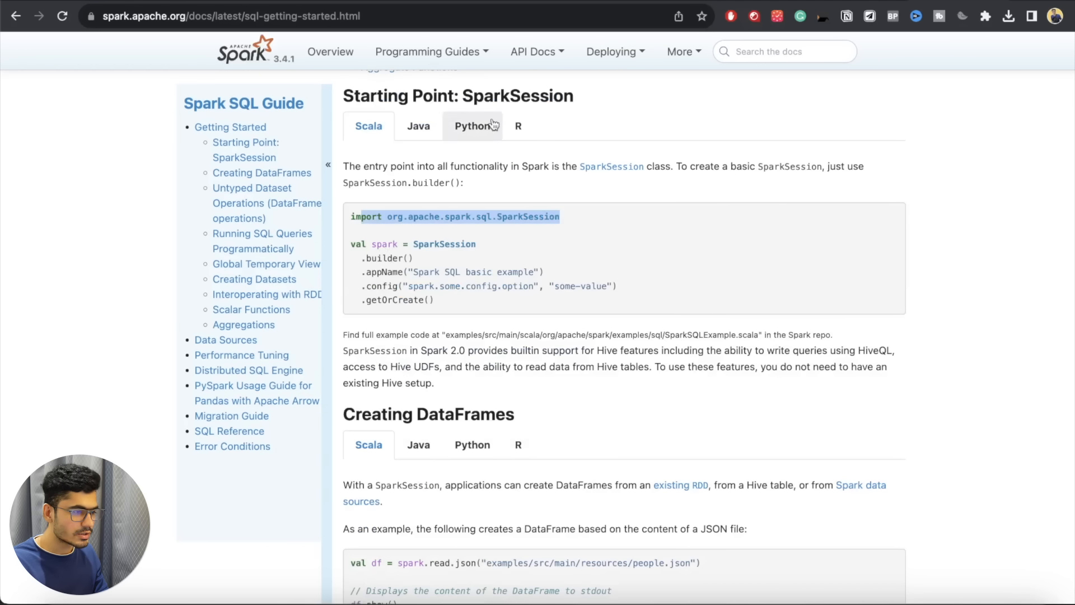
left_click(473, 126)
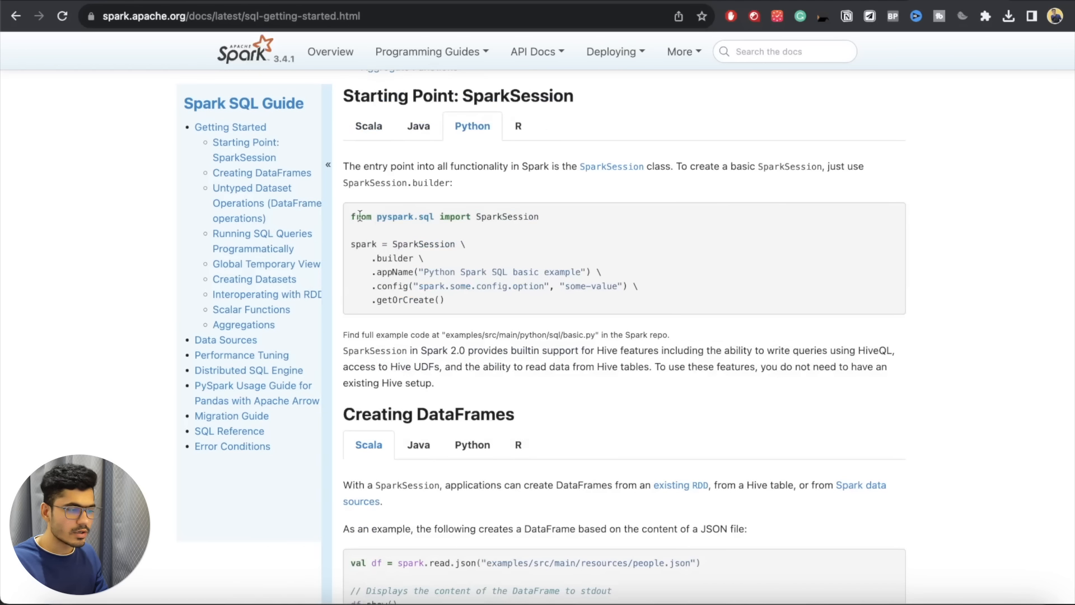
- Examine the Python SparkSession example: the pyspark.sql import, the builder call with its app name, and the spark variable
left_click_drag(356, 215, 485, 221)
left_click(483, 230)
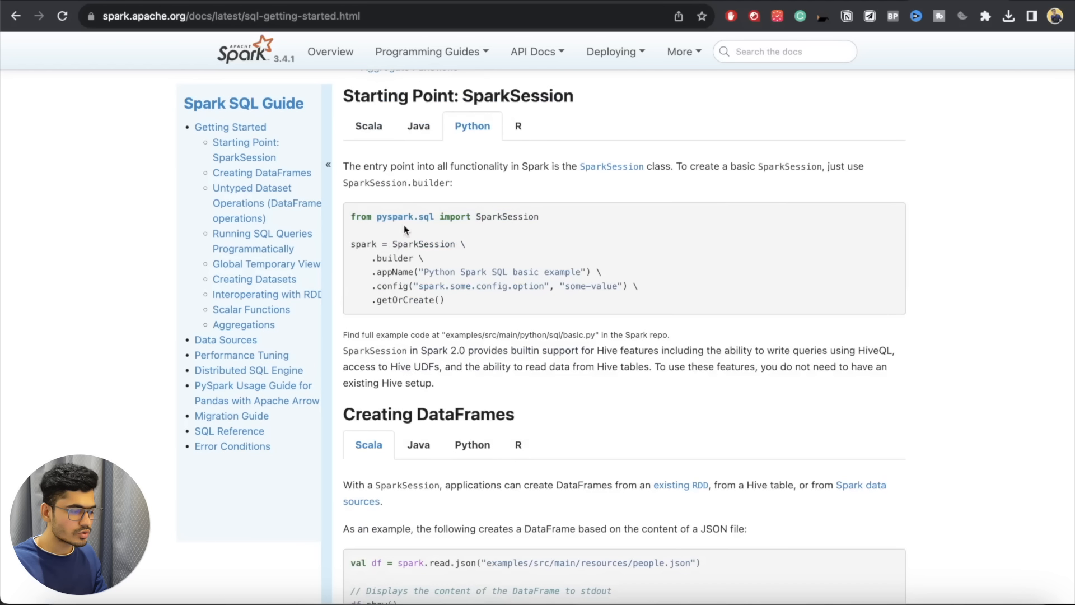
left_click_drag(354, 217, 546, 223)
left_click(468, 275)
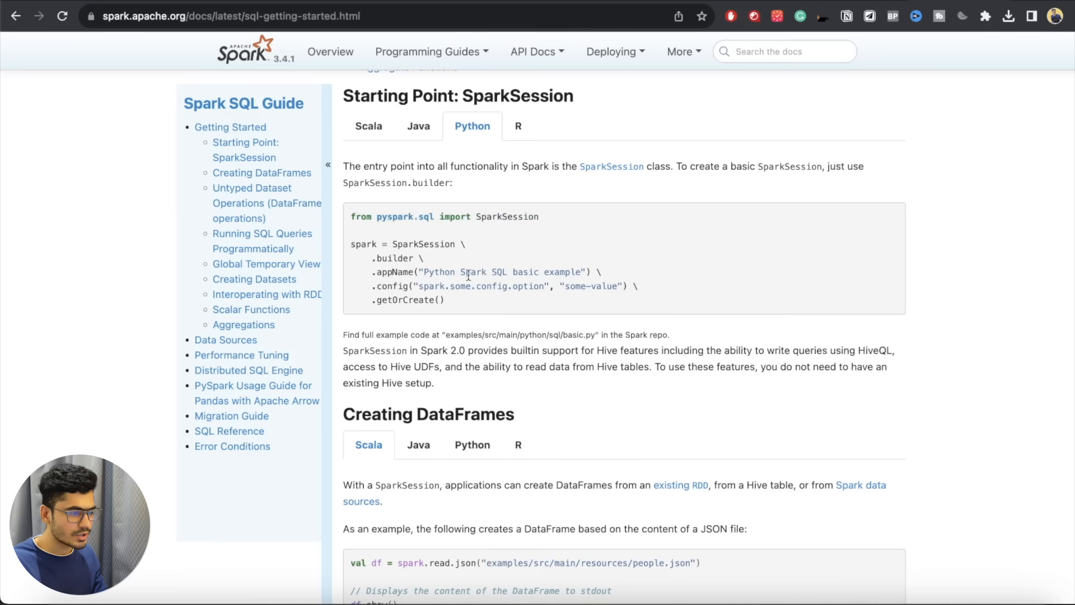
left_click_drag(352, 246, 464, 290)
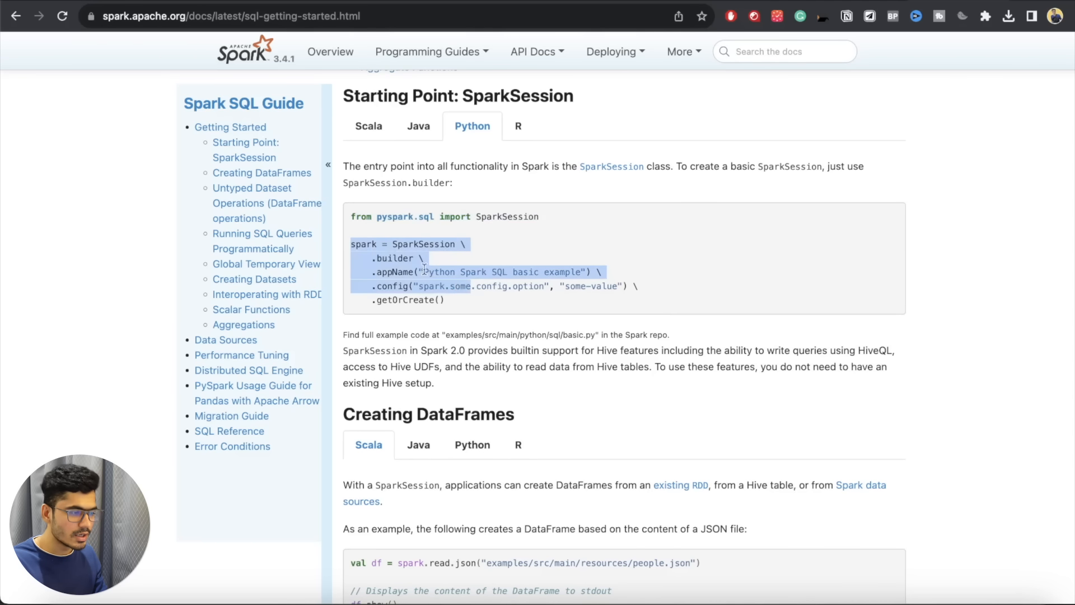
left_click(397, 258)
left_click_drag(392, 273, 507, 273)
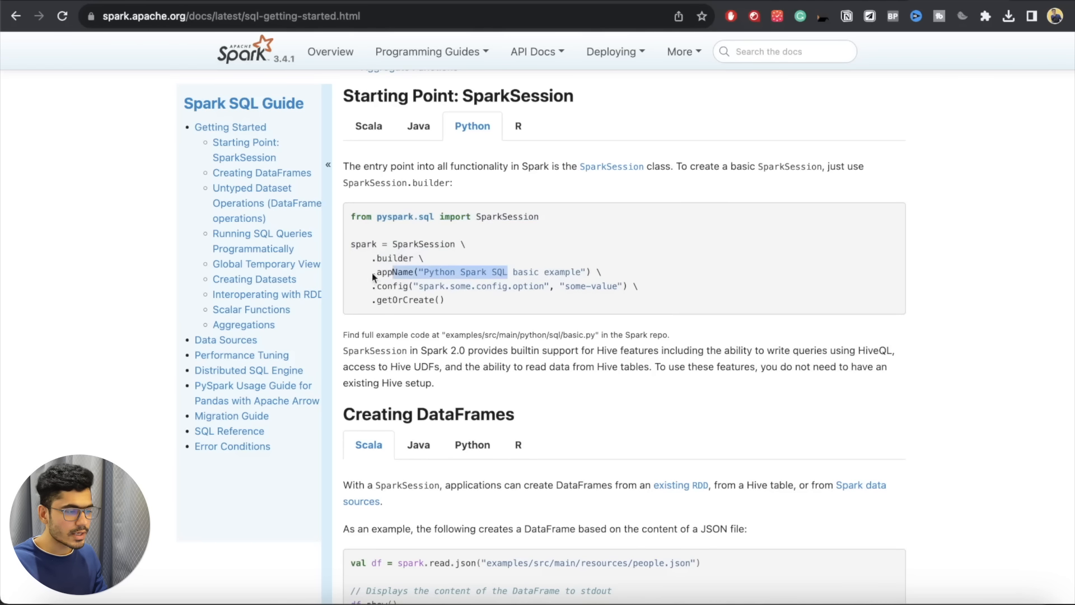
double_click(361, 244)
left_click(361, 243)
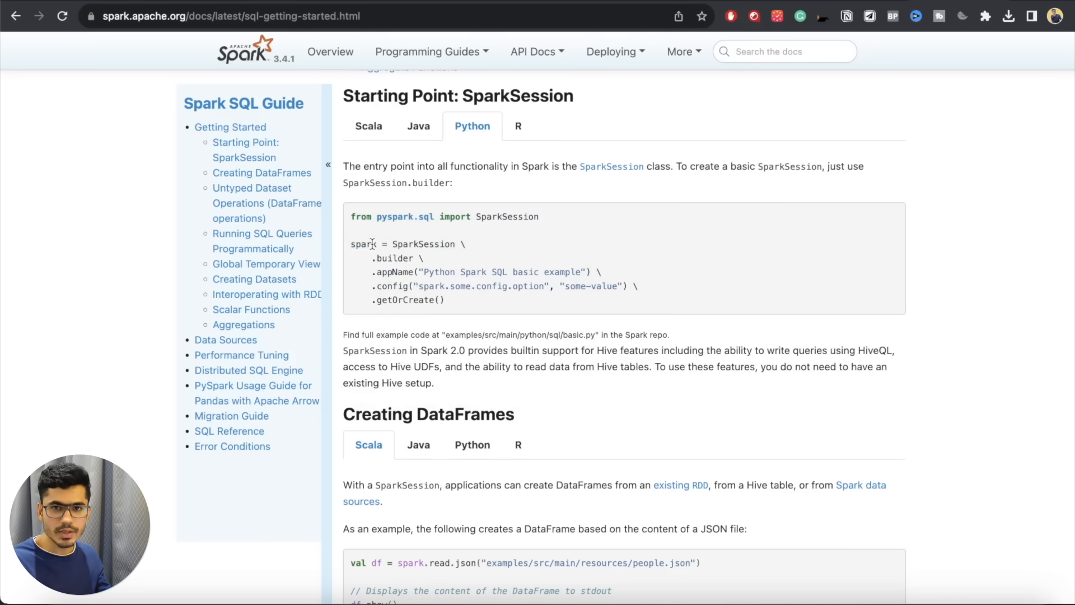
- Back in the Databricks notebook, extend the athletes assignment with spark.read.format("csv").load("")
left_click(295, 1)
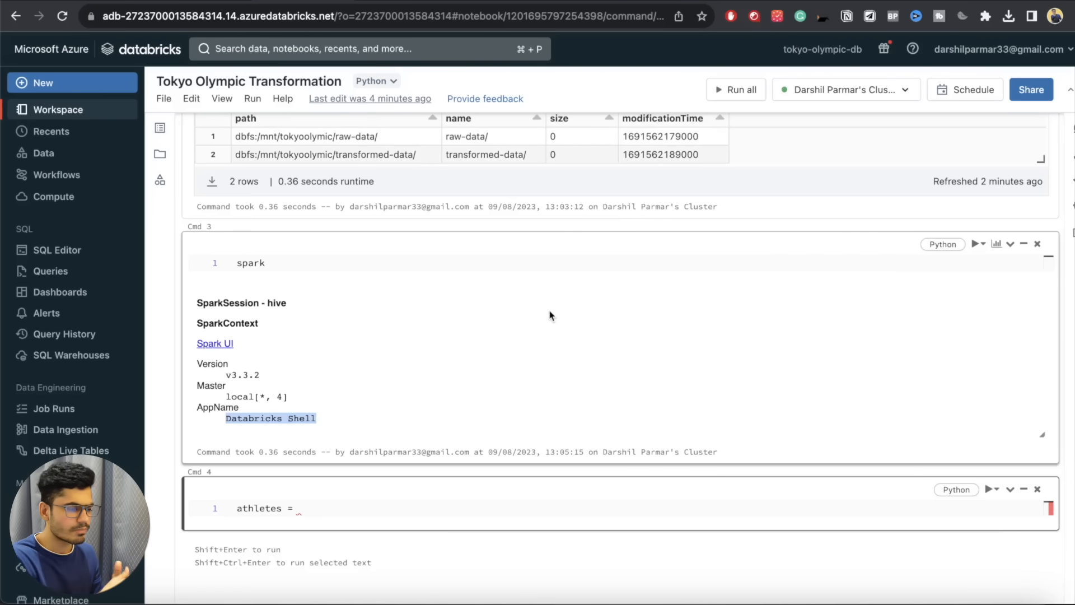
left_click(327, 503)
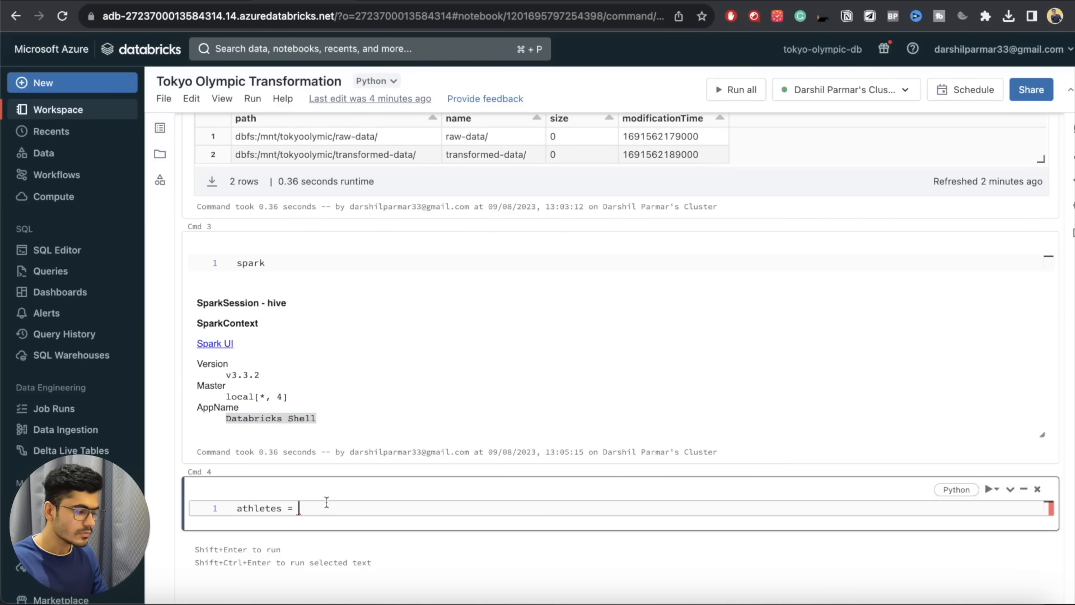
type("spark.")
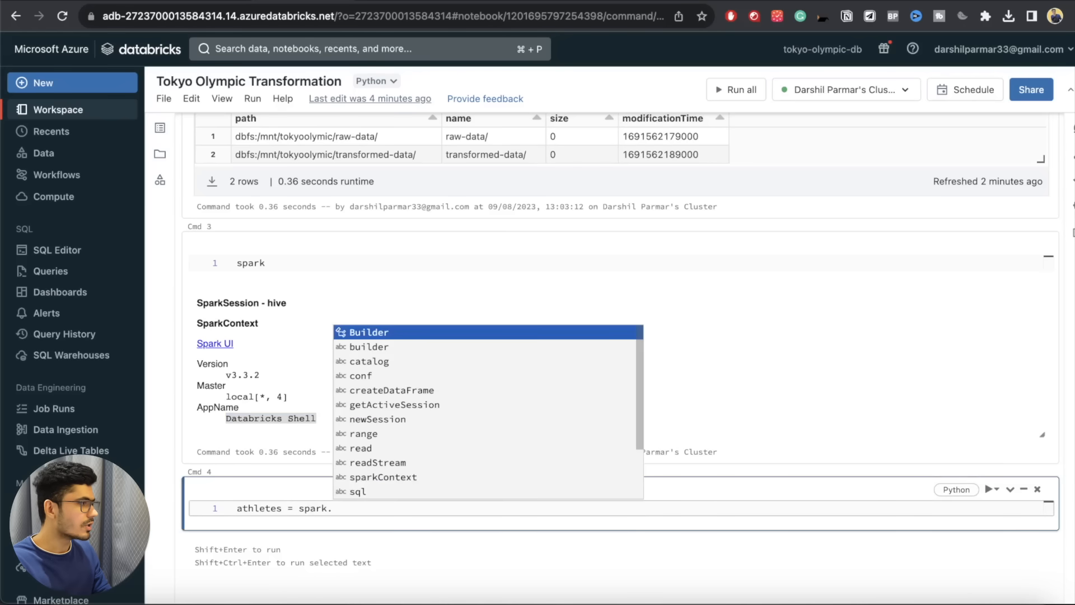
type("read.")
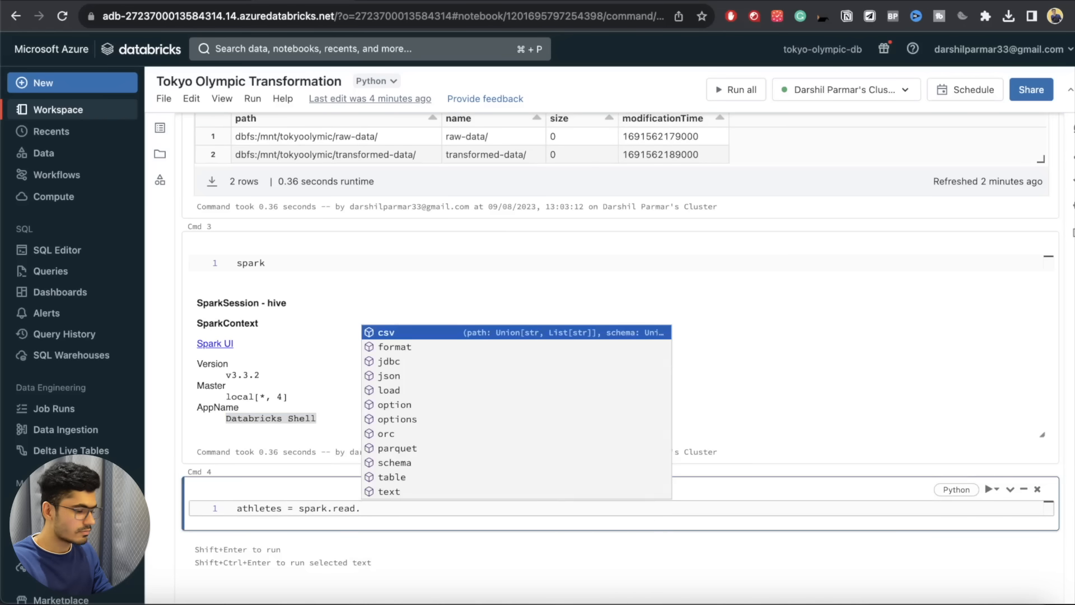
type("format(\"csv\").")
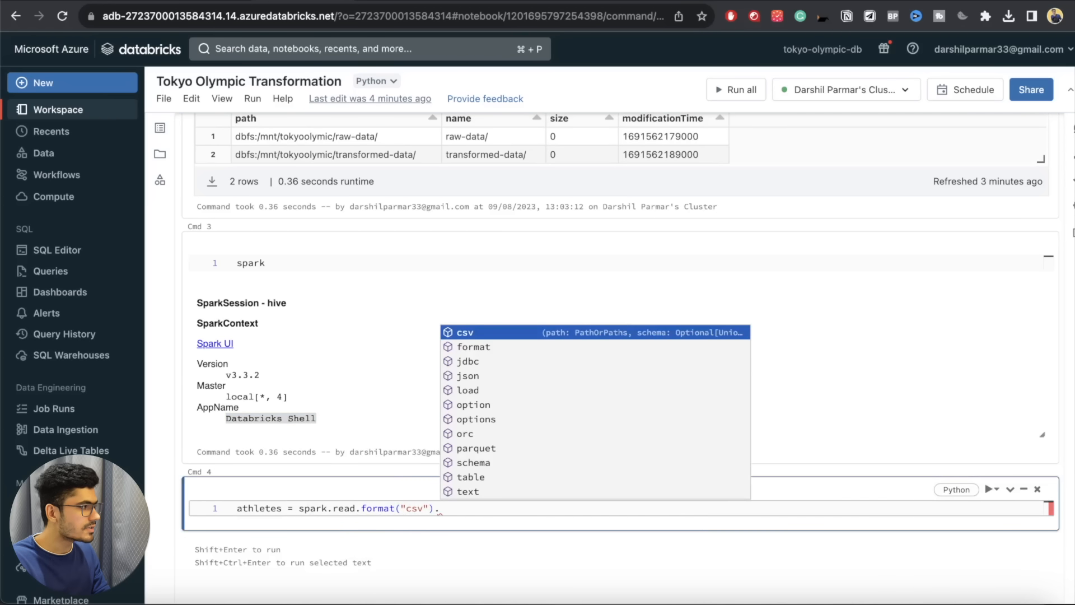
type("load(\"")
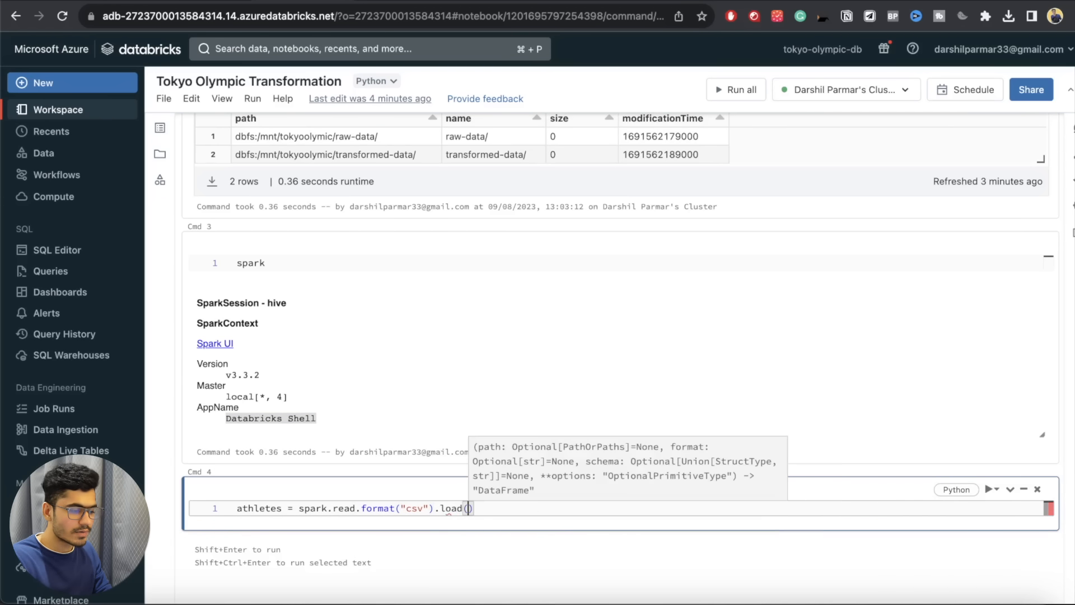
- Fill the load path with the mount point from the directory listing cell, /mnt/tokyoolymic/
scroll(323, 284, "up", 3)
left_click_drag(355, 163, 258, 163)
scroll(442, 367, "down", 3)
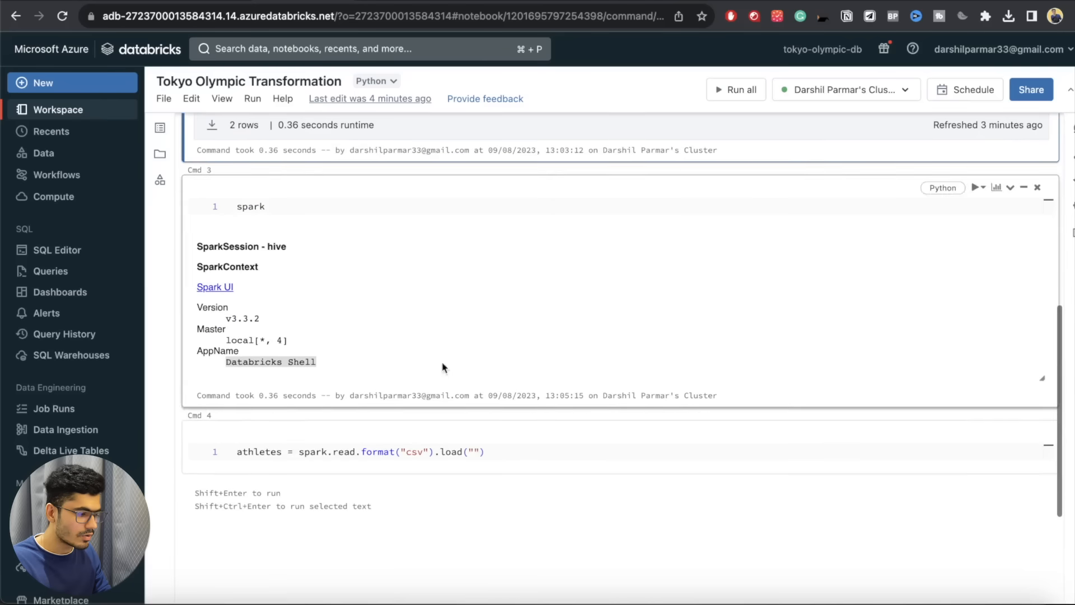
left_click(478, 452)
type("/mnt/tokyoolymic")
type("/")
- Complete the load path with raw-data/athletes.csv, checking the file name in the Azure container, and run the cell
scroll(580, 395, "up", 2)
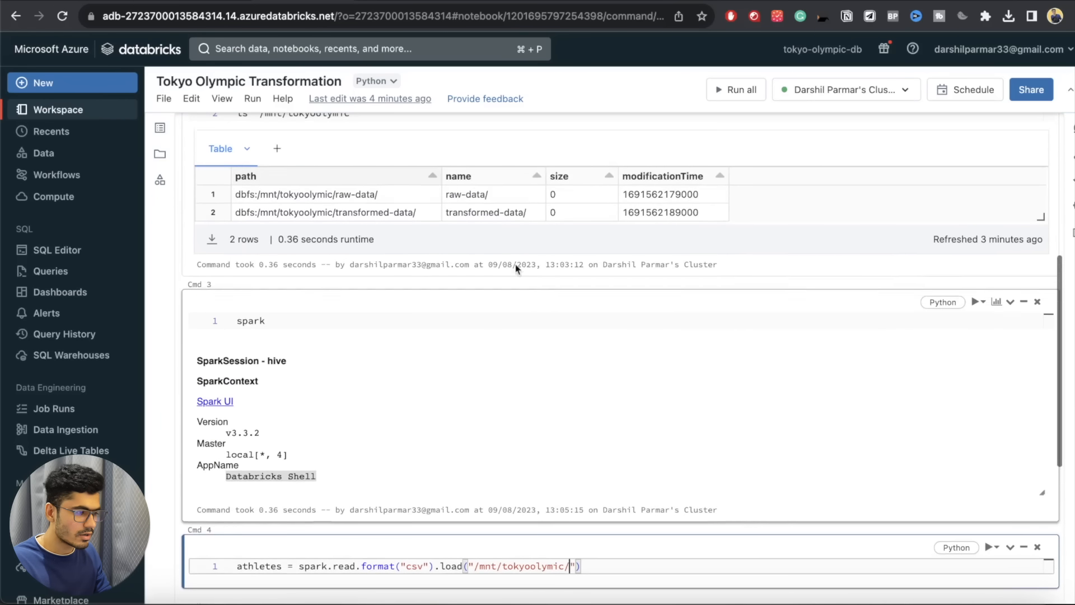
double_click(475, 194)
left_click(576, 566)
type("raw-da")
type("ta.")
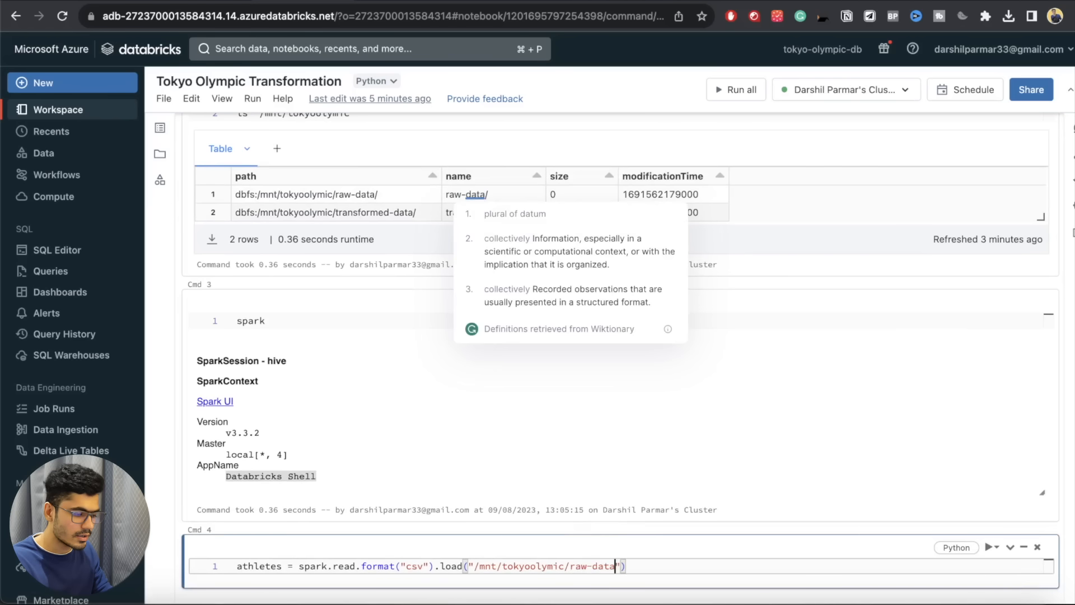
left_click(267, 1)
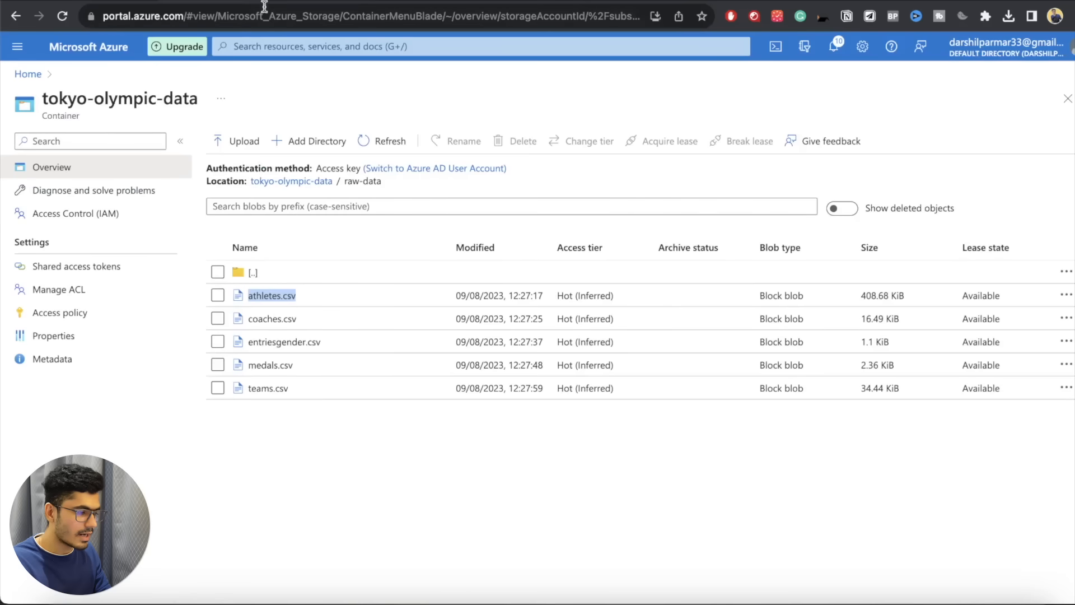
left_click(358, 1)
type("athletes.csv")
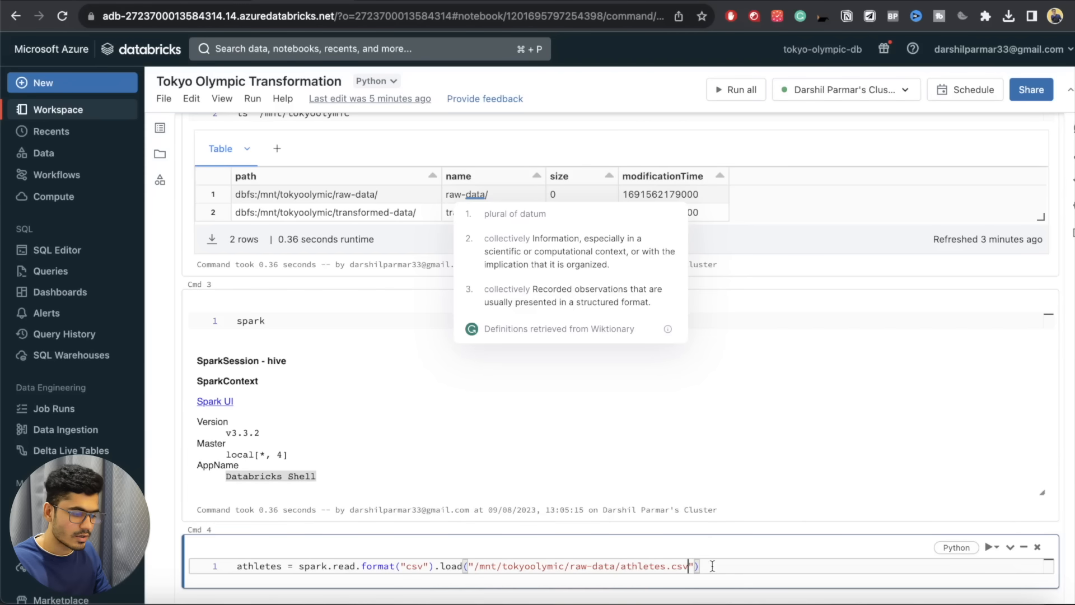
key("shift+Return")
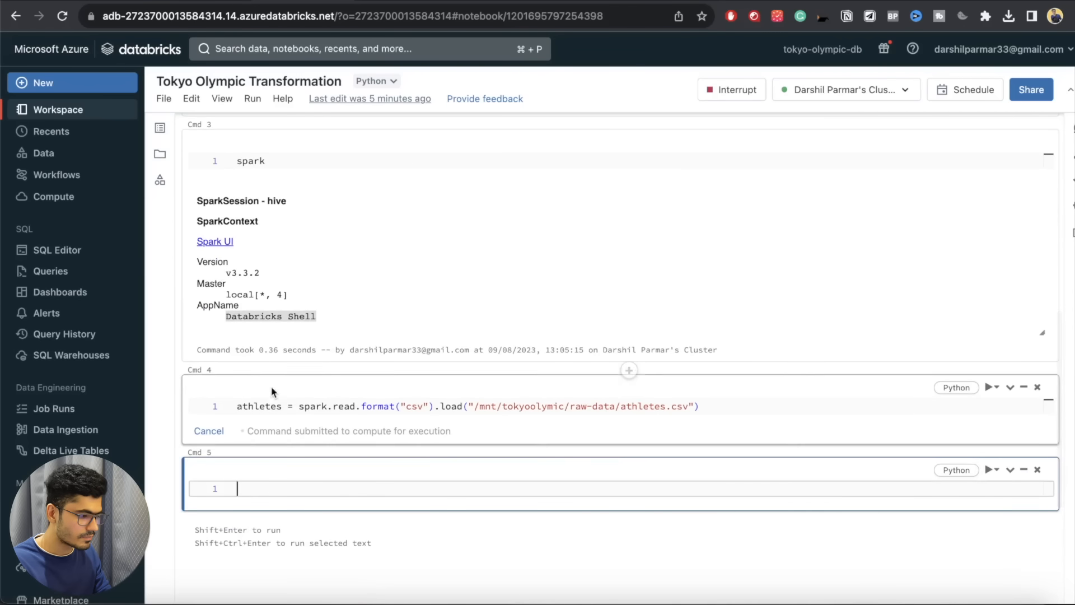
- Run athletes.show() in the new cell and check the column headings against the first row of data
double_click(260, 405)
key("super+c")
left_click(267, 484)
key("super+v")
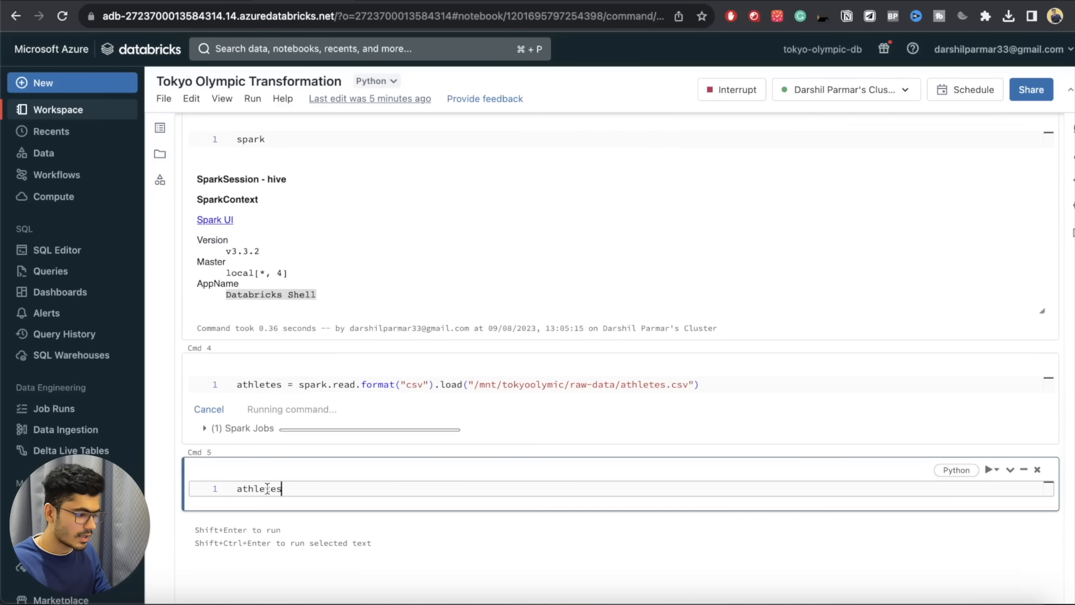
type(".show()")
key("shift+Return")
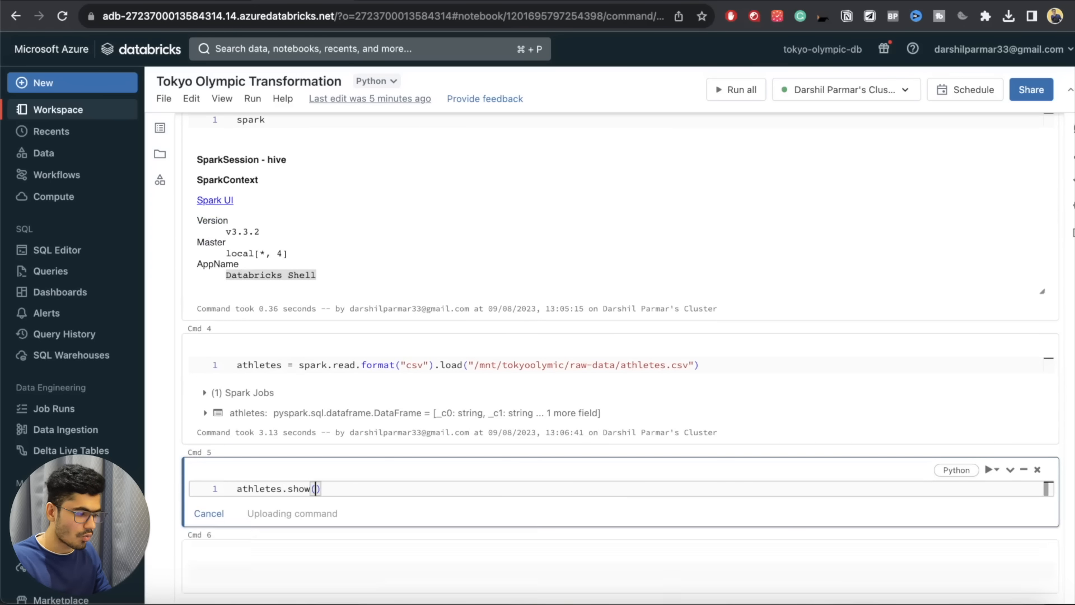
scroll(303, 263, "up", 2)
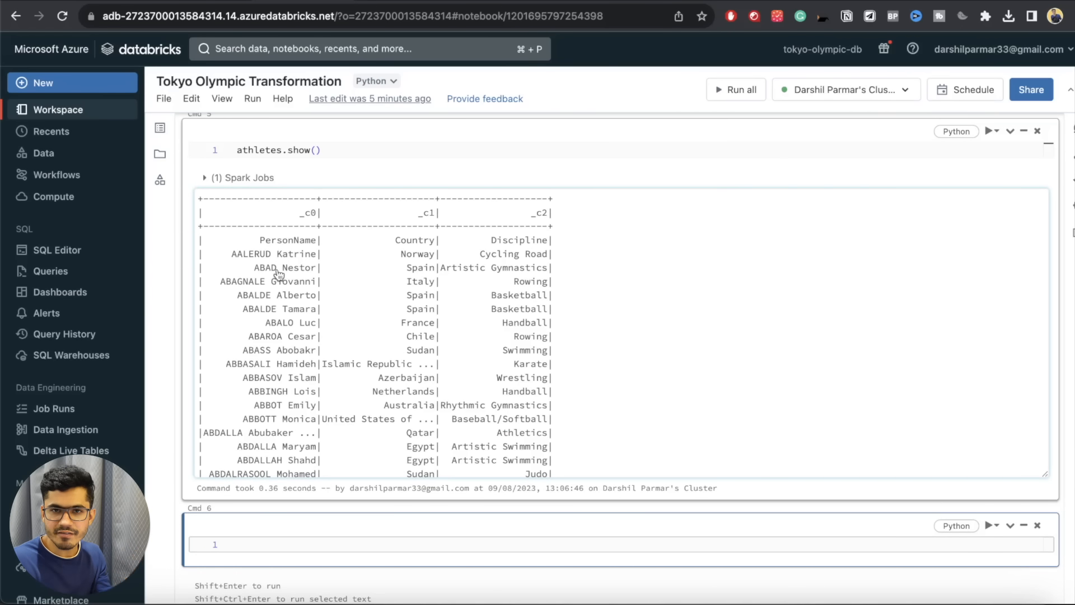
scroll(278, 274, "up", 1)
left_click_drag(259, 271, 446, 271)
left_click(466, 281)
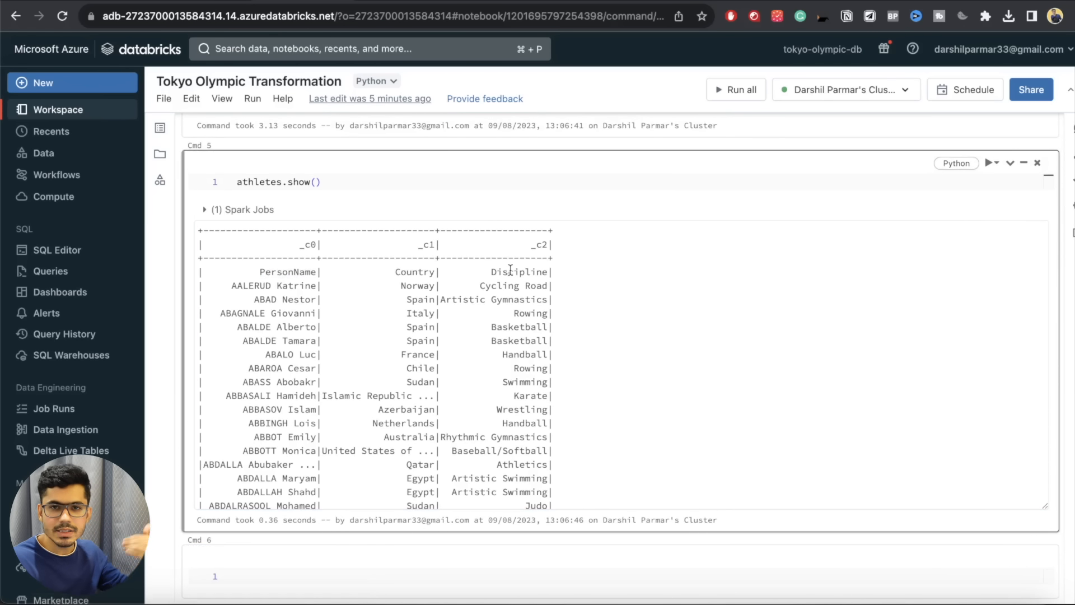
- Insert .option("header","true") before the load call in the athletes read statement
scroll(508, 274, "up", 3)
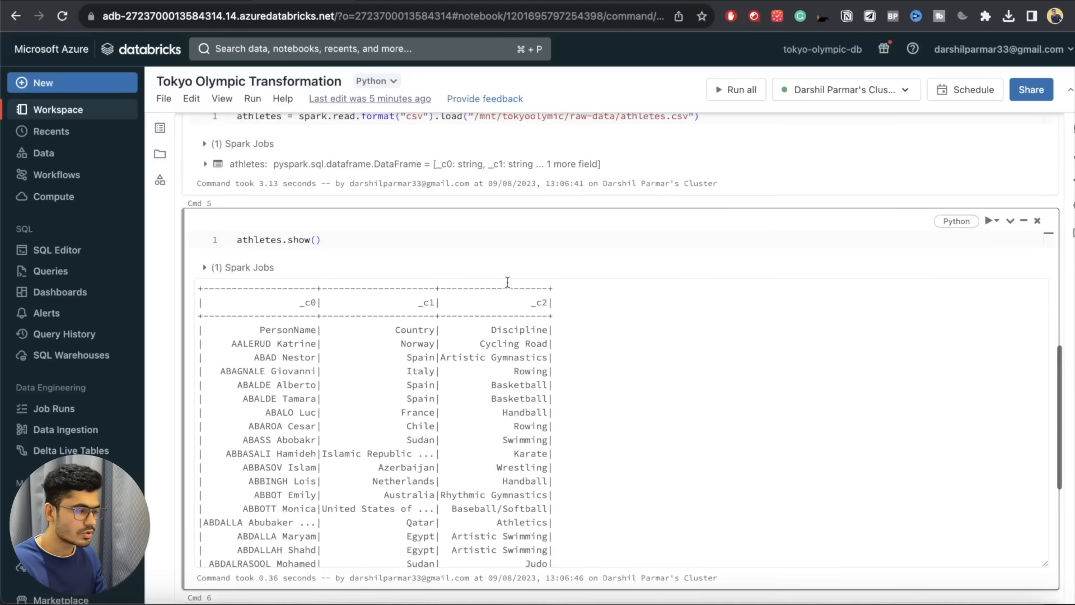
left_click(459, 216)
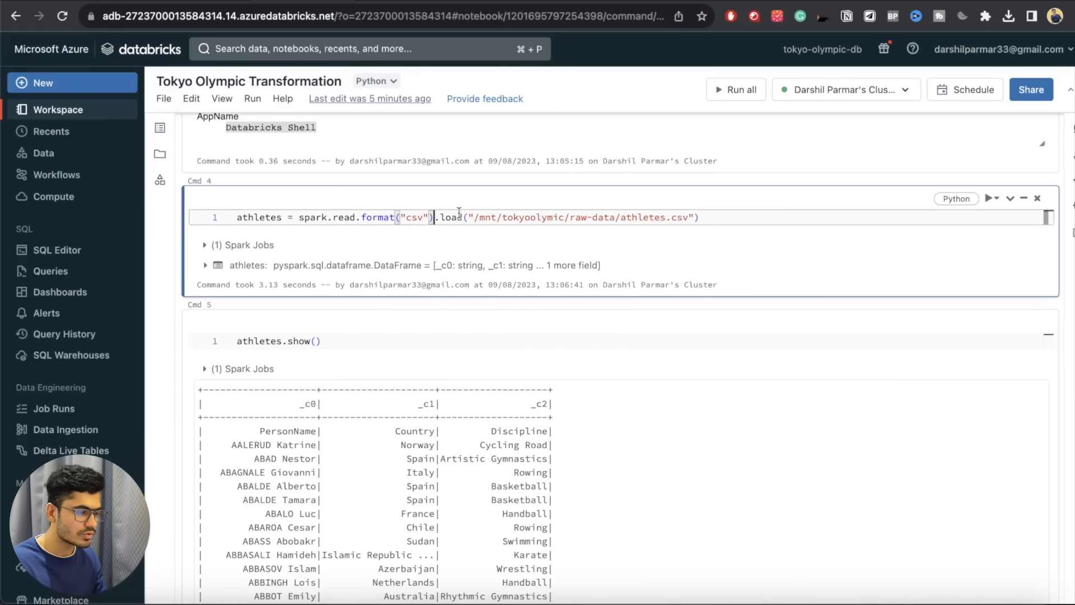
type(".option*\"")
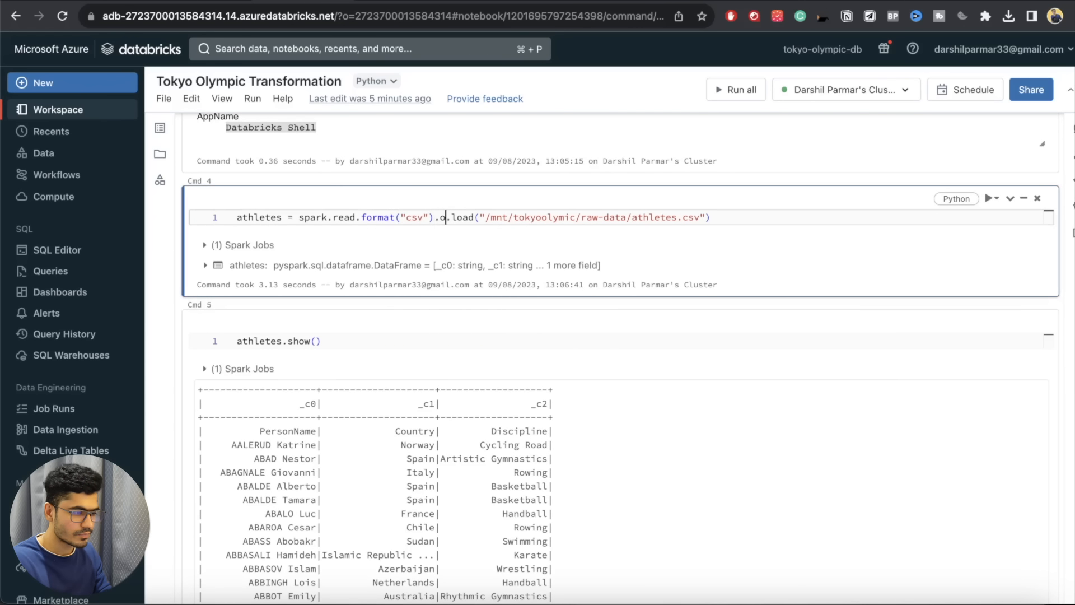
key("BackSpace")
key("BackSpace")
type("(\"")
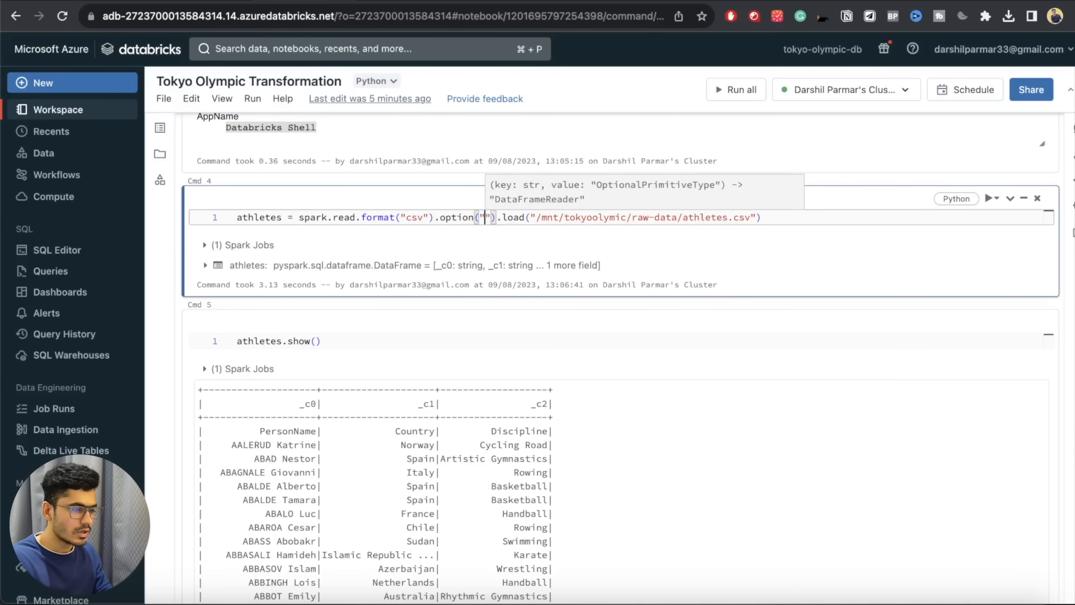
type("header\",\"true")
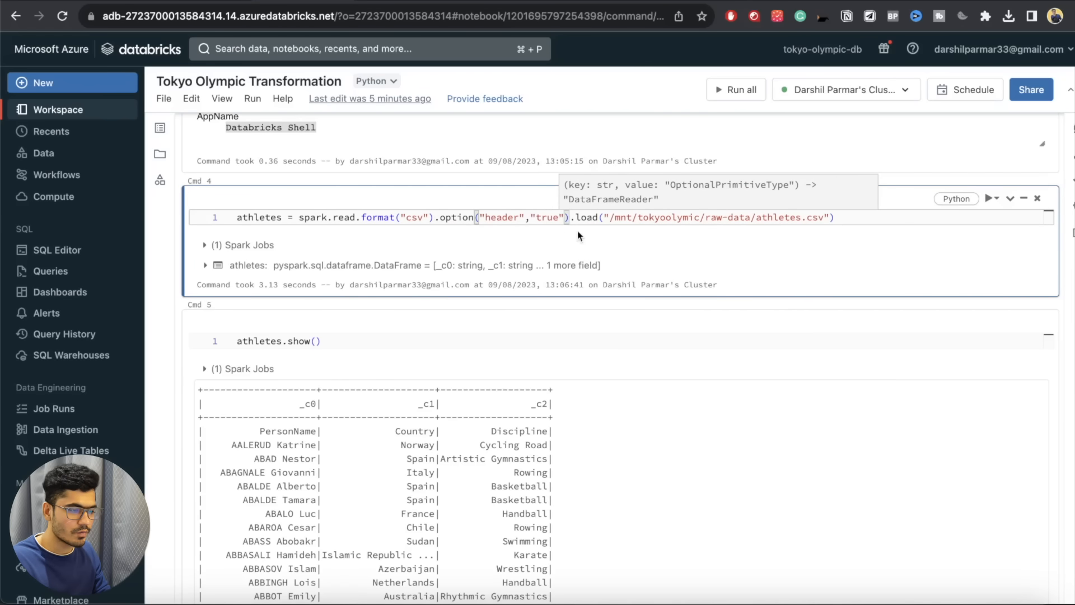
- Rerun the athletes read cell and athletes.show() to check the column headings
key("shift+Return")
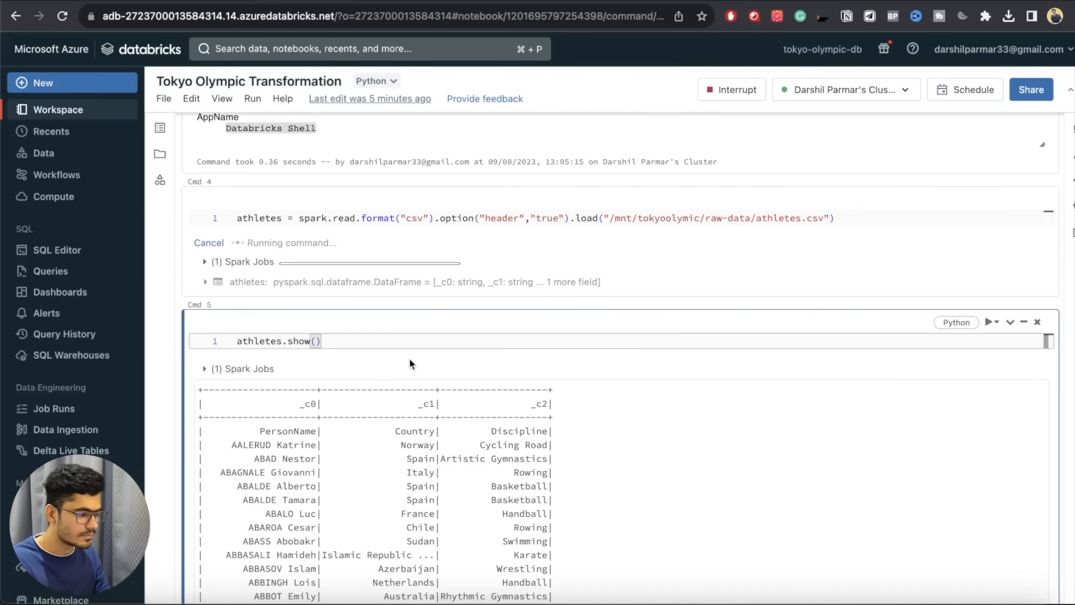
key("shift+Return")
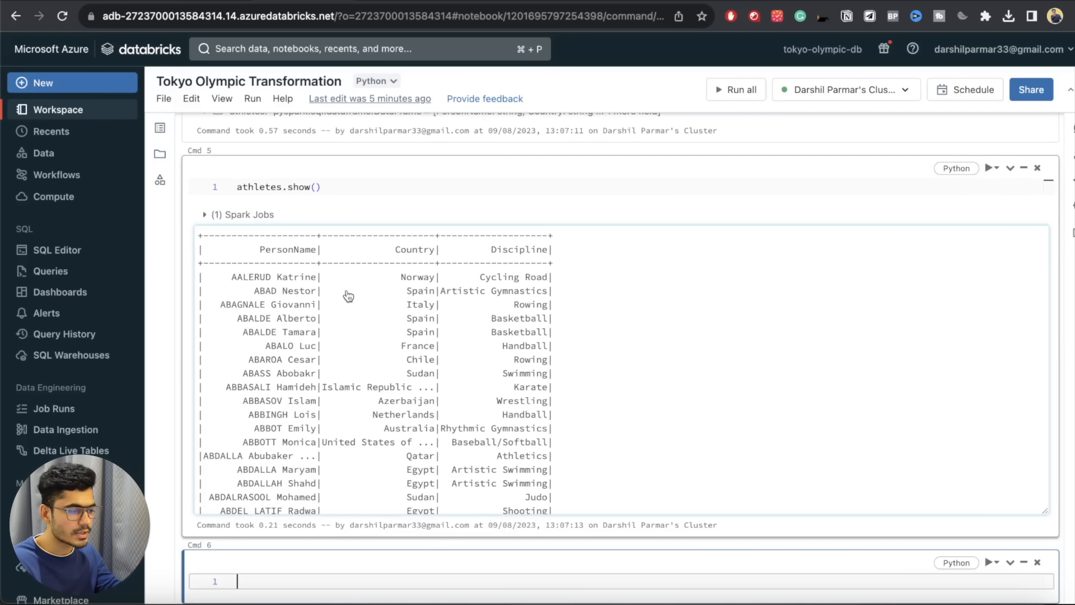
scroll(349, 296, "up", 2)
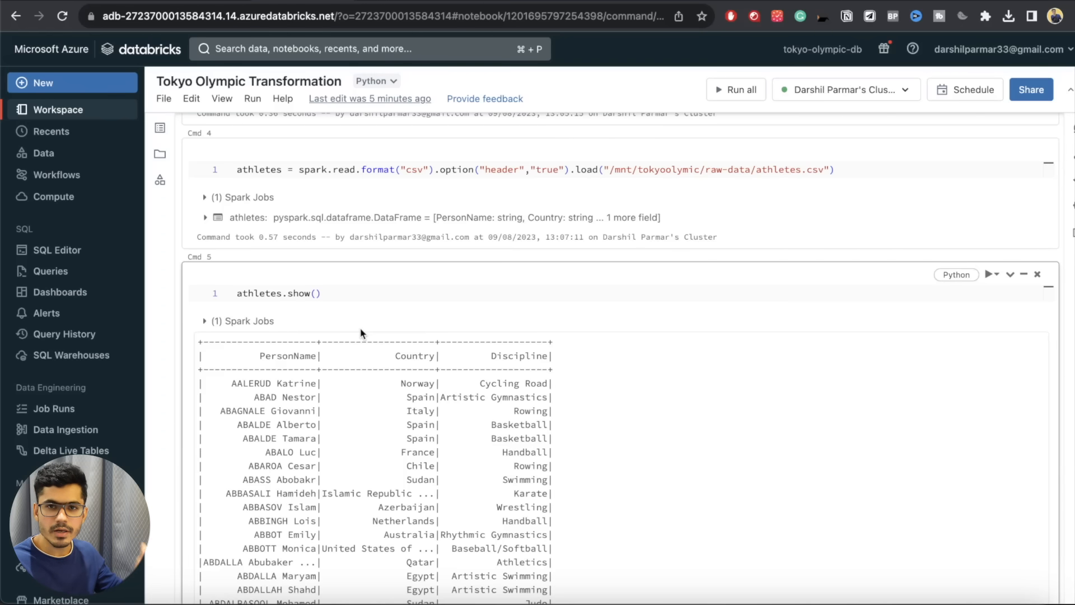
- Check the raw-data files in the Azure container and add four copies of the athletes read statement on new lines in the same cell
left_click(336, 1)
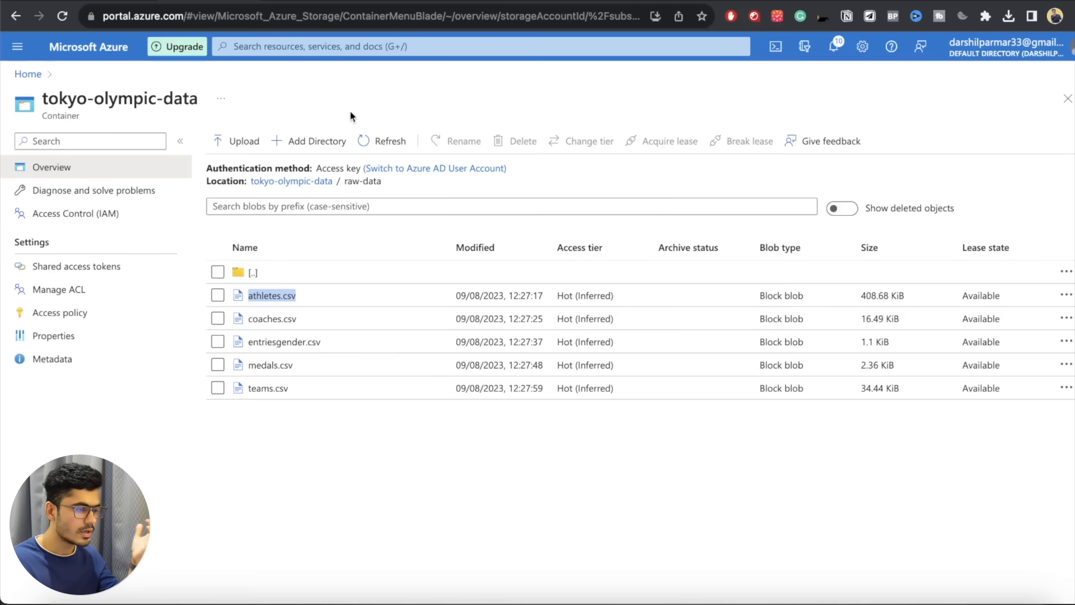
left_click(304, 1)
left_click(840, 169)
key("super+a")
key("super+c")
key("Right")
key("Return")
key("super+v")
key("Return")
key("super+v")
key("Return")
key("super+v")
key("Return")
key("super+v")
key("Return")
key("BackSpace")
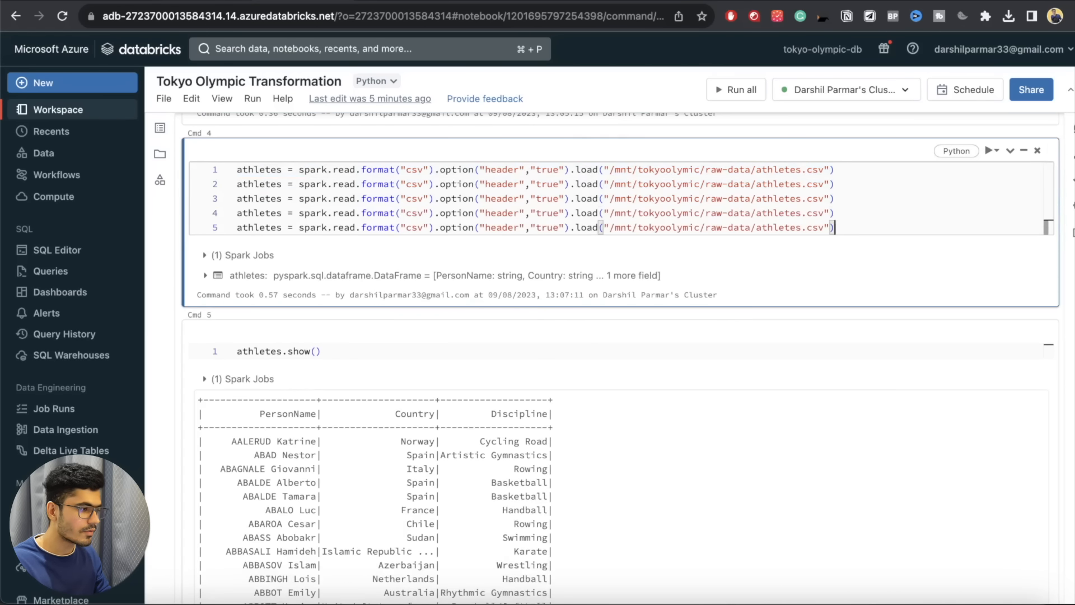
- Change the file name in the second read statement's load path to coaches.csv, copying it from the Azure container
left_click(252, 1)
left_click_drag(315, 321, 243, 321)
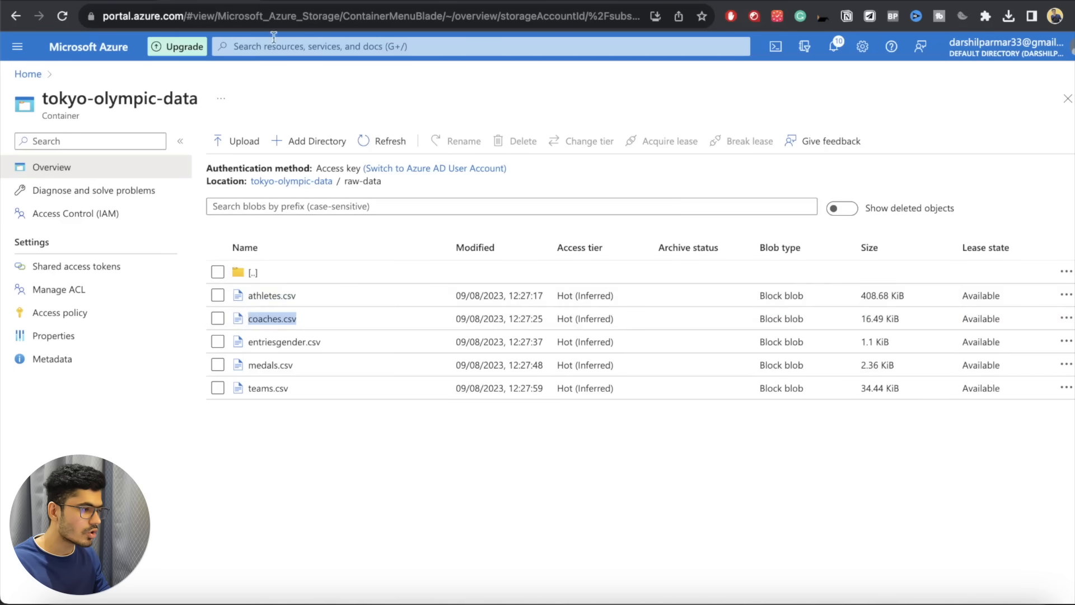
left_click(315, 2)
double_click(784, 183)
key("super+v")
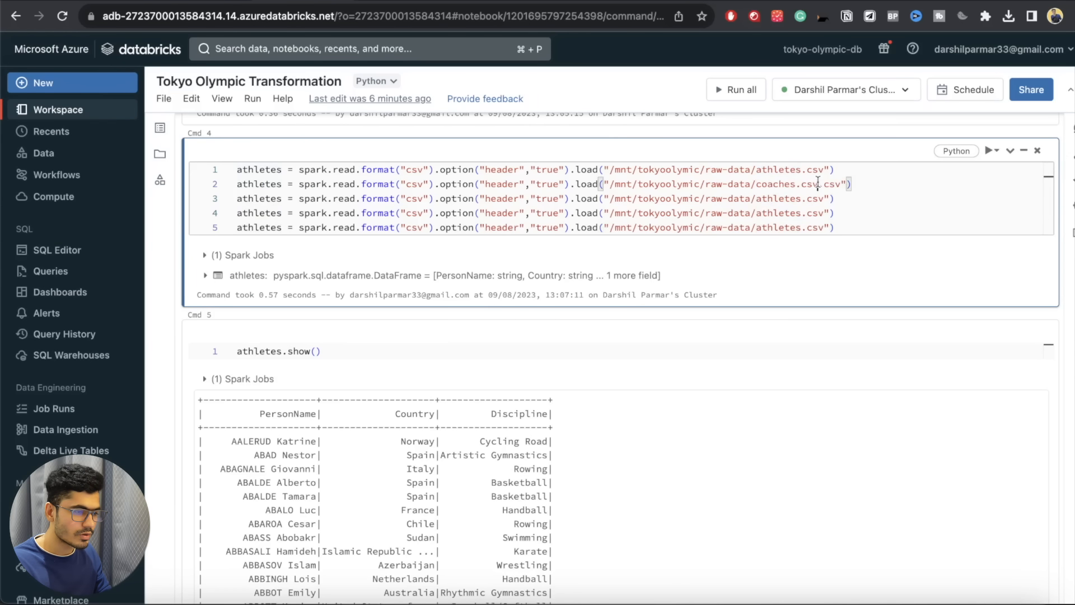
key("BackSpace")
key("BackSpace")
key("BackSpace")
key("BackSpace")
- Rename the second read statement's variable to coaches
double_click(774, 183)
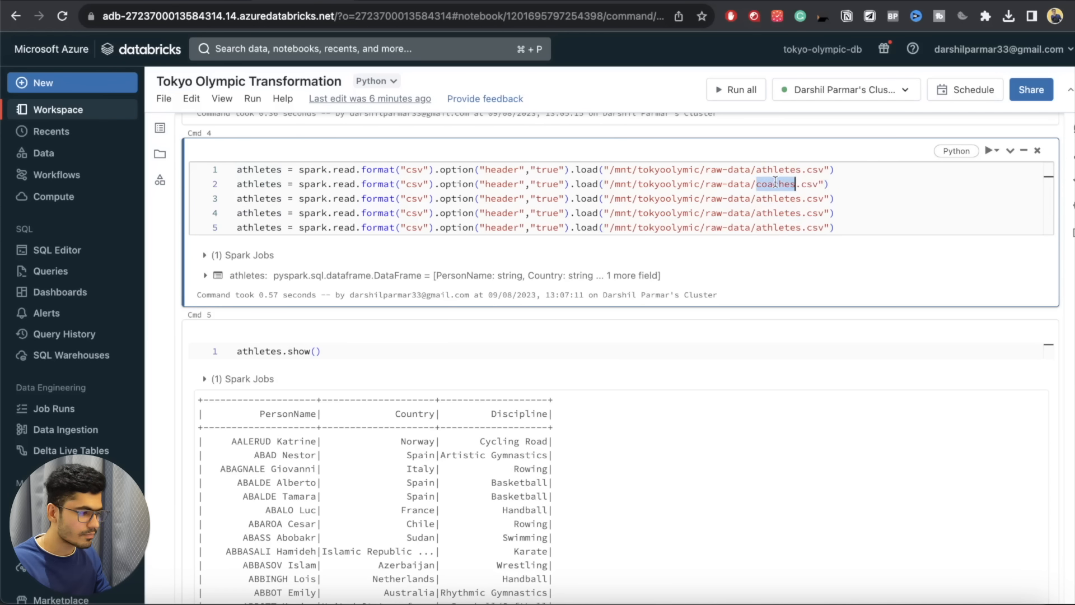
double_click(259, 185)
key("super+v")
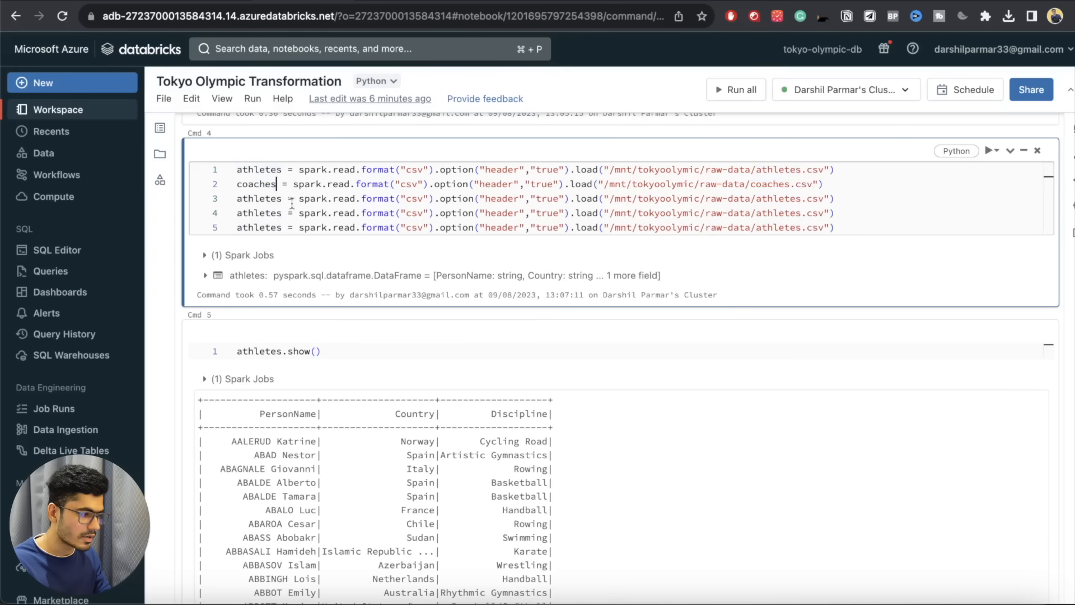
- Change the file name in the third read statement's load path to entriesgender.csv, copying it from the Azure container
left_click(291, 2)
left_click_drag(322, 343, 247, 343)
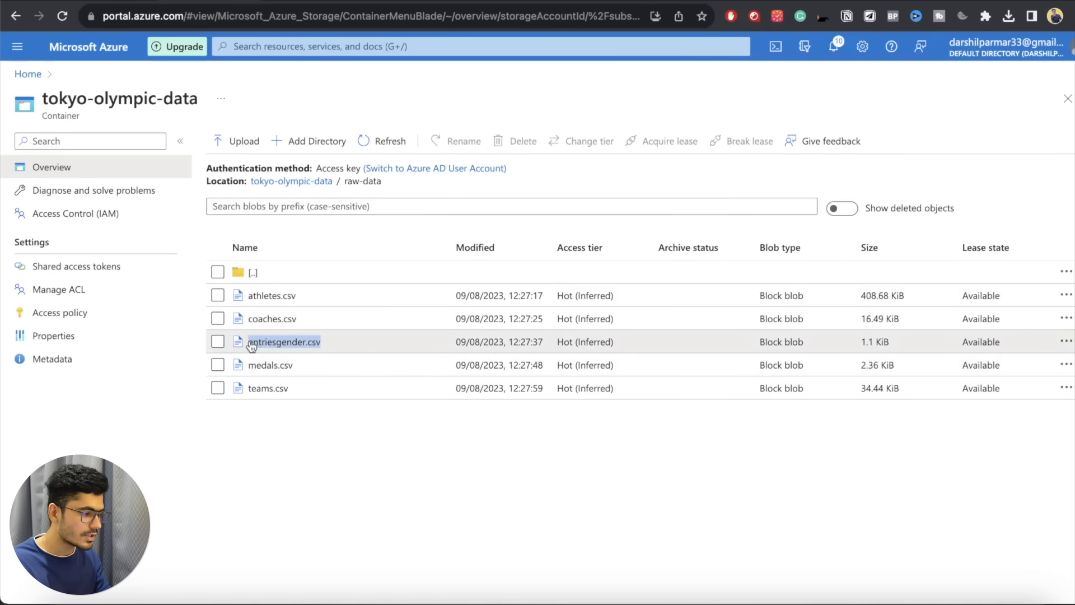
left_click(320, 1)
double_click(778, 200)
key("super+v")
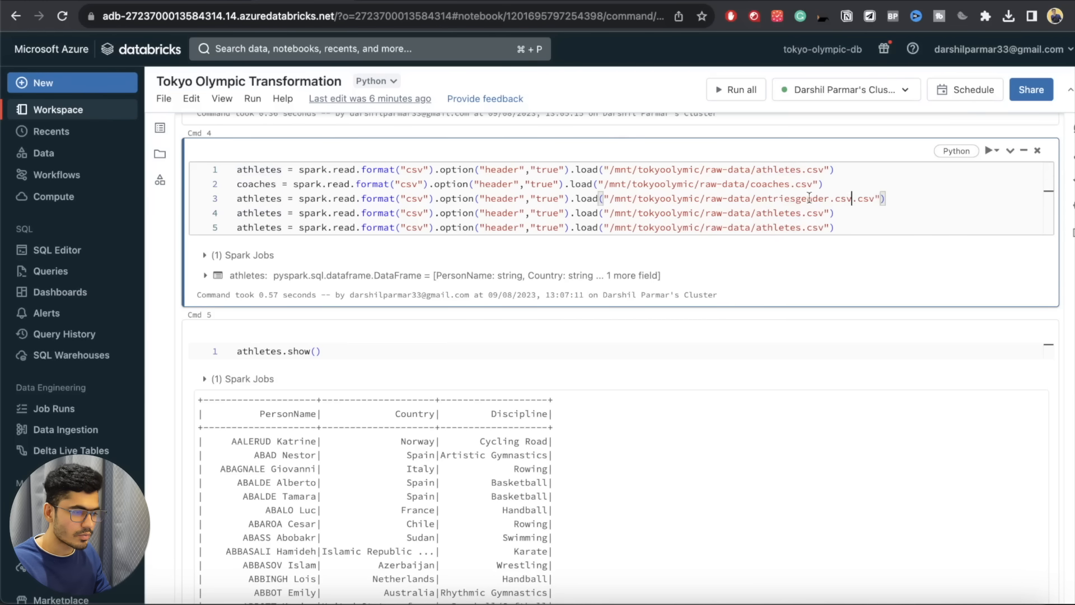
key("BackSpace")
key("BackSpace")
key("BackSpace")
key("BackSpace")
- Rename the third read statement's variable to entriesgender
double_click(253, 198)
key("super+v")
key("BackSpace")
key("BackSpace")
key("BackSpace")
key("BackSpace")
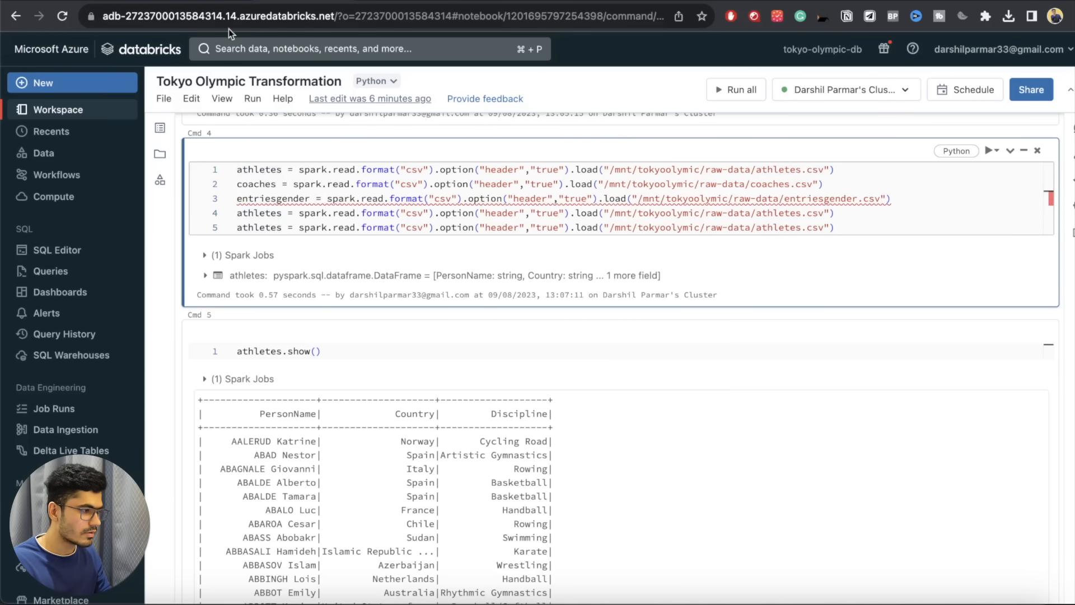
- Change the file name in the fourth read statement's load path to medals.csv, copying it from the Azure container
left_click(207, 2)
left_click_drag(305, 367, 252, 367)
left_click(285, 2)
double_click(780, 212)
key("super+v")
key("BackSpace")
key("BackSpace")
key("BackSpace")
key("BackSpace")
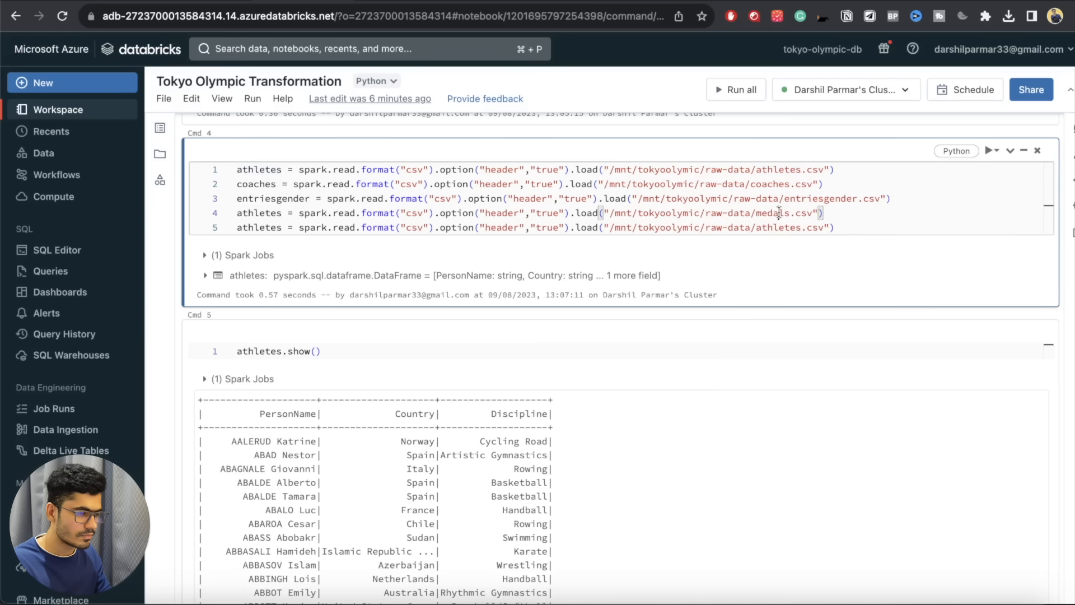
- Rename the fourth read statement's variable to medals
double_click(779, 212)
key("super+c")
double_click(272, 212)
key("super+v")
- Change the file name in the fifth read statement's load path to teams.csv, copying it from the Azure container
key("ctrl+shift+Tab")
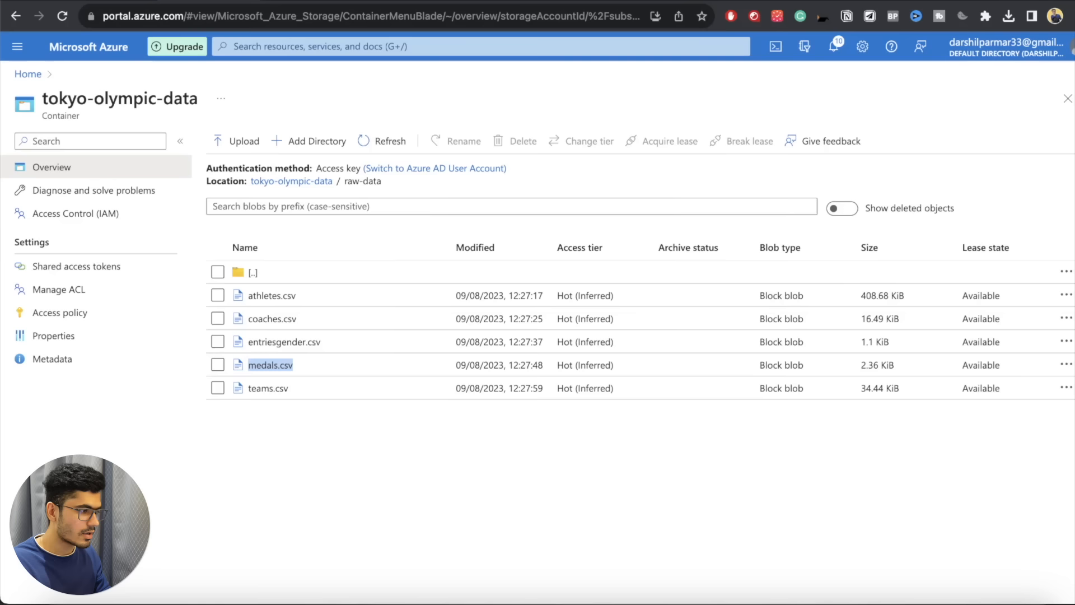
left_click_drag(329, 401, 253, 394)
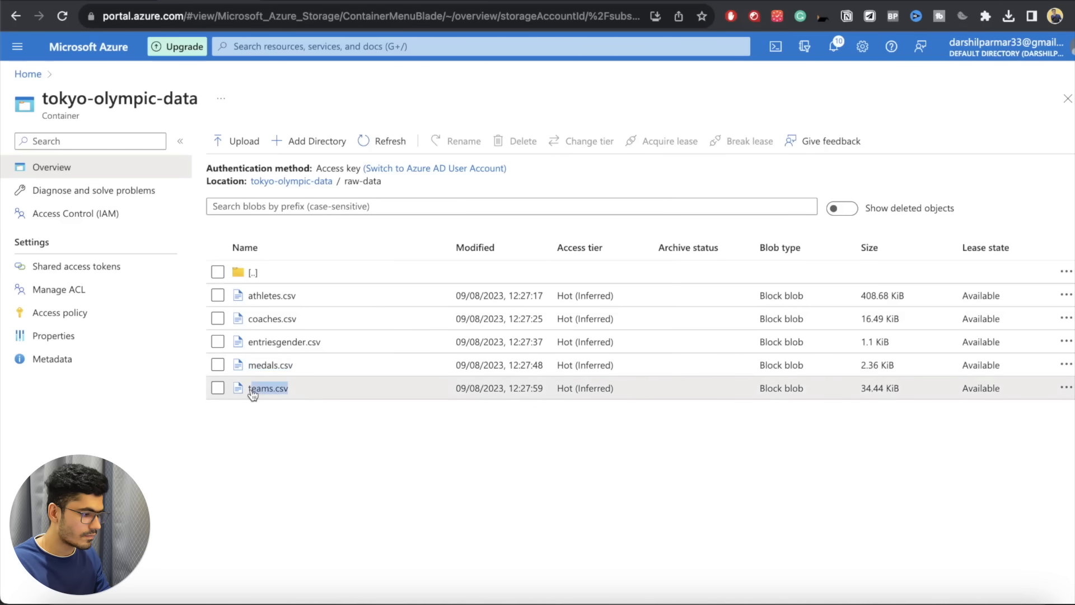
key("super+c")
key("ctrl+Tab")
double_click(780, 228)
key("super+v")
key("BackSpace")
key("BackSpace")
key("BackSpace")
key("BackSpace")
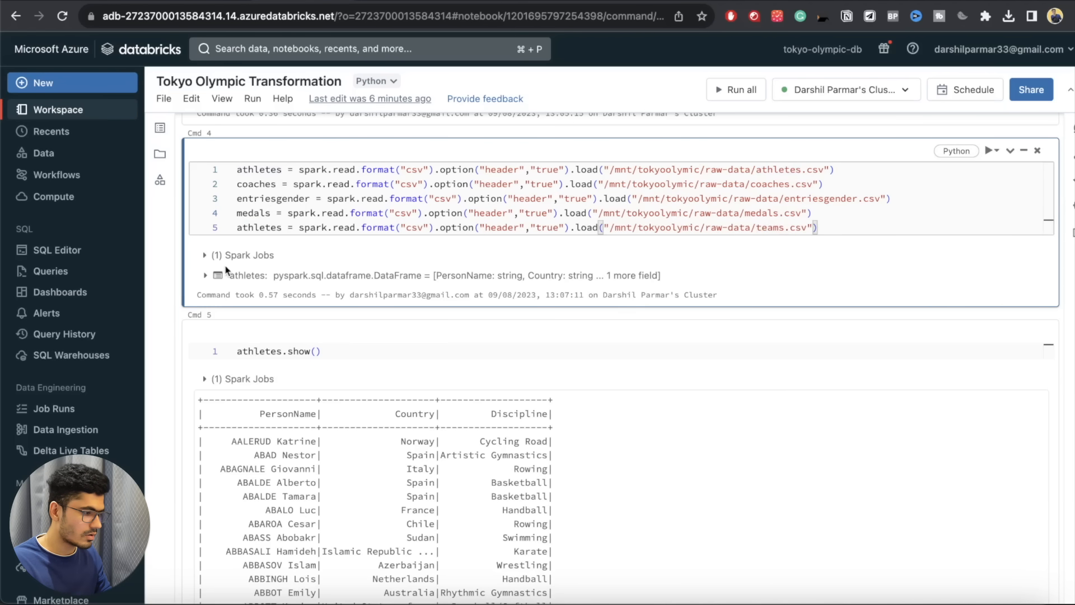
- Rename the fifth read statement's variable to teams
double_click(258, 226)
key("super+v")
key("BackSpace")
key("BackSpace")
key("BackSpace")
key("BackSpace")
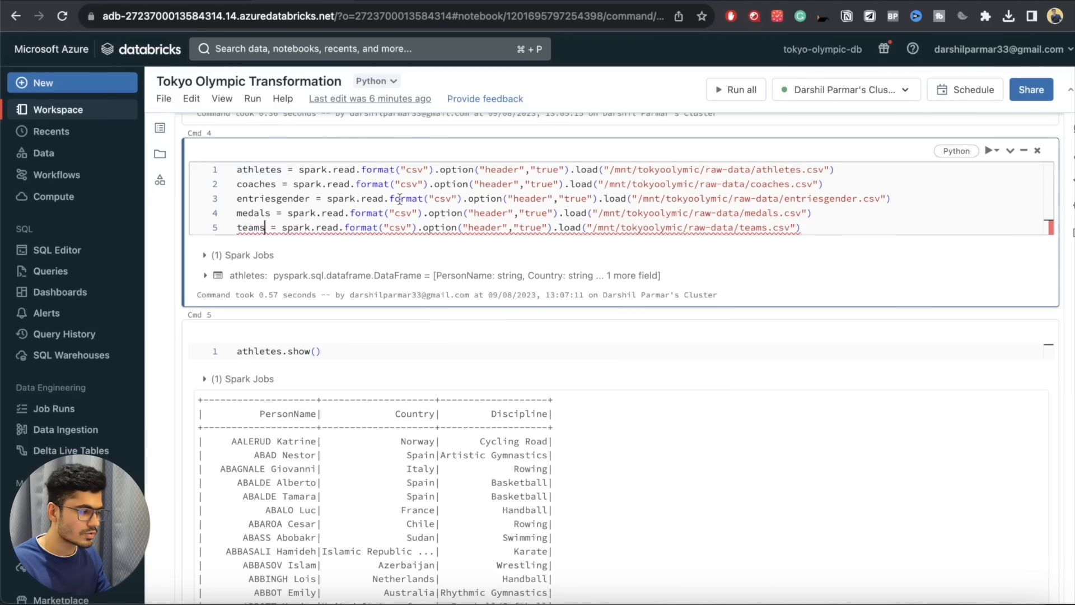
- Run the cell that reads all five CSV files and rerun athletes.show()
key("shift+Return")
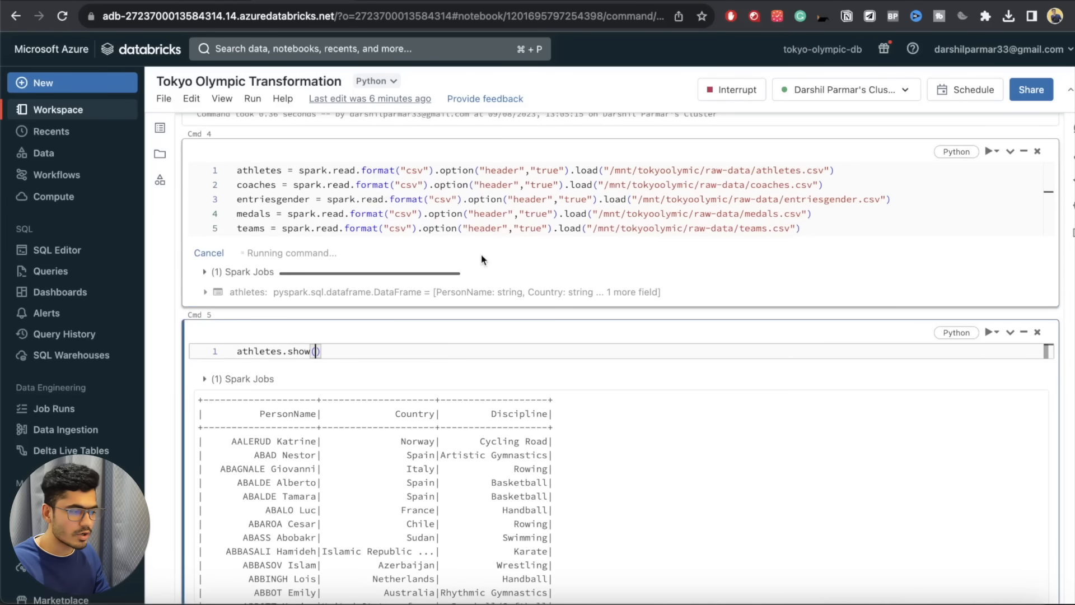
left_click(573, 200)
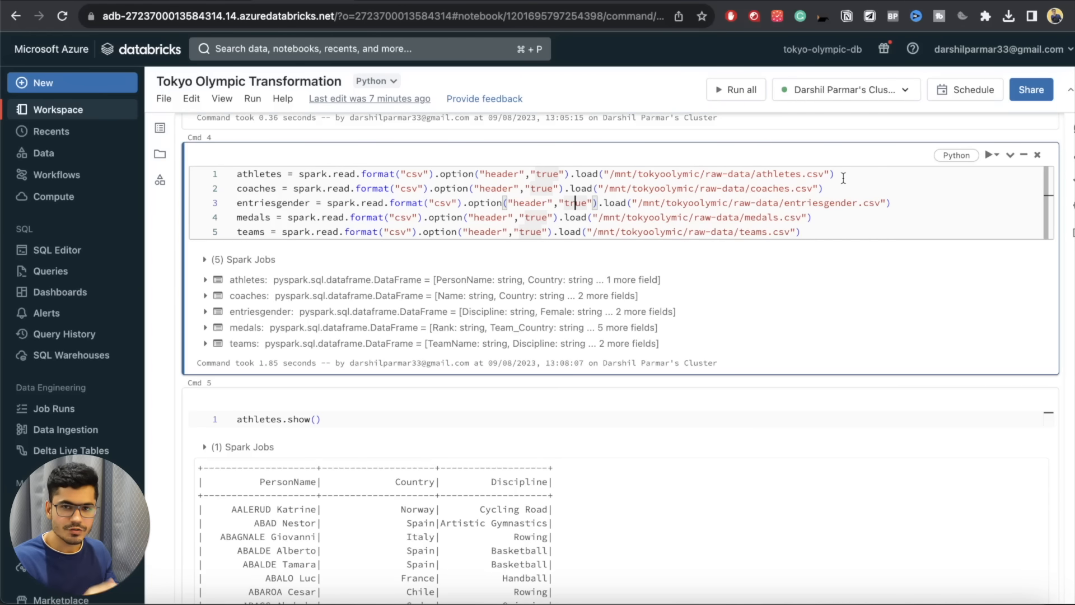
left_click(838, 203)
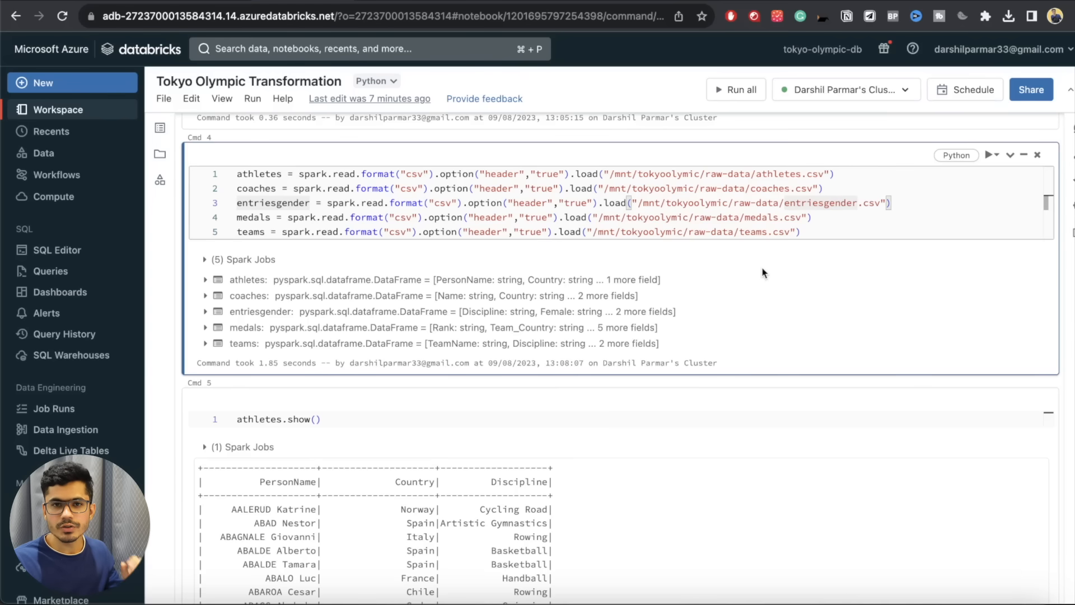
left_click(343, 417)
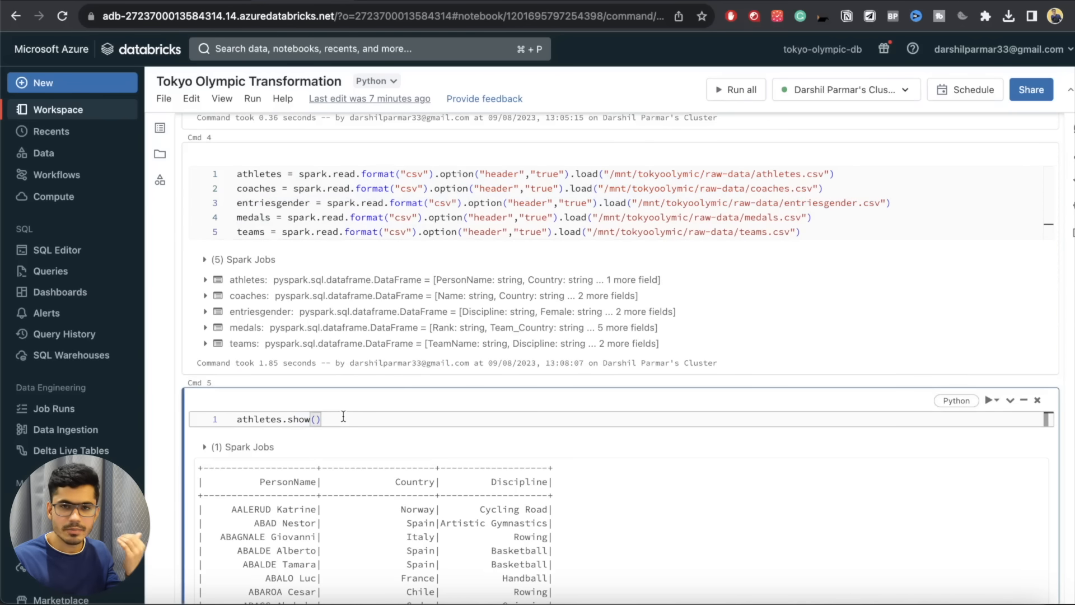
key("shift+Return")
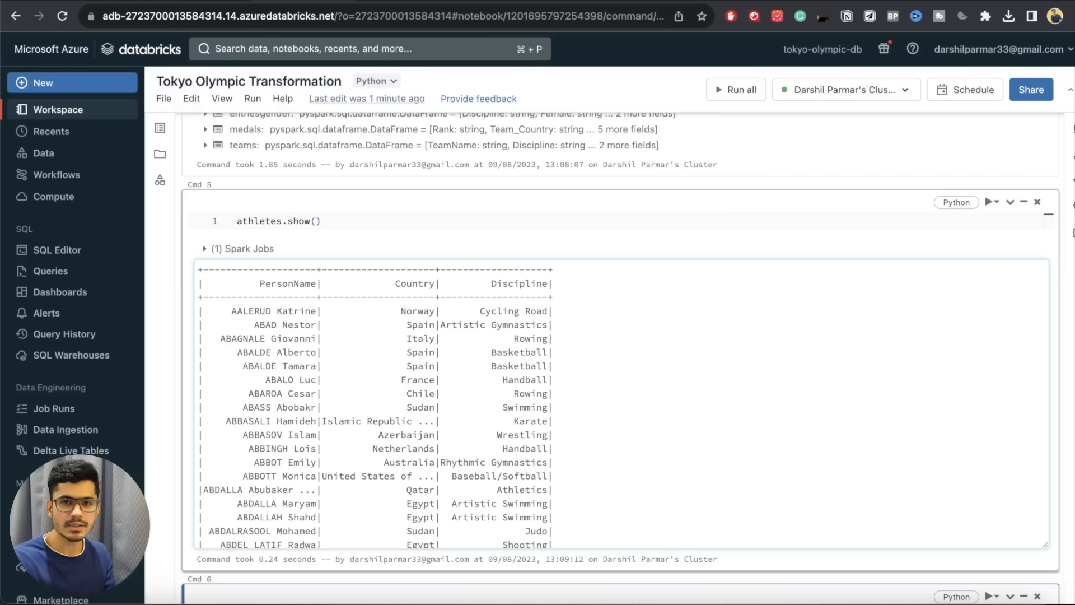
scroll(345, 420, "up", 4)
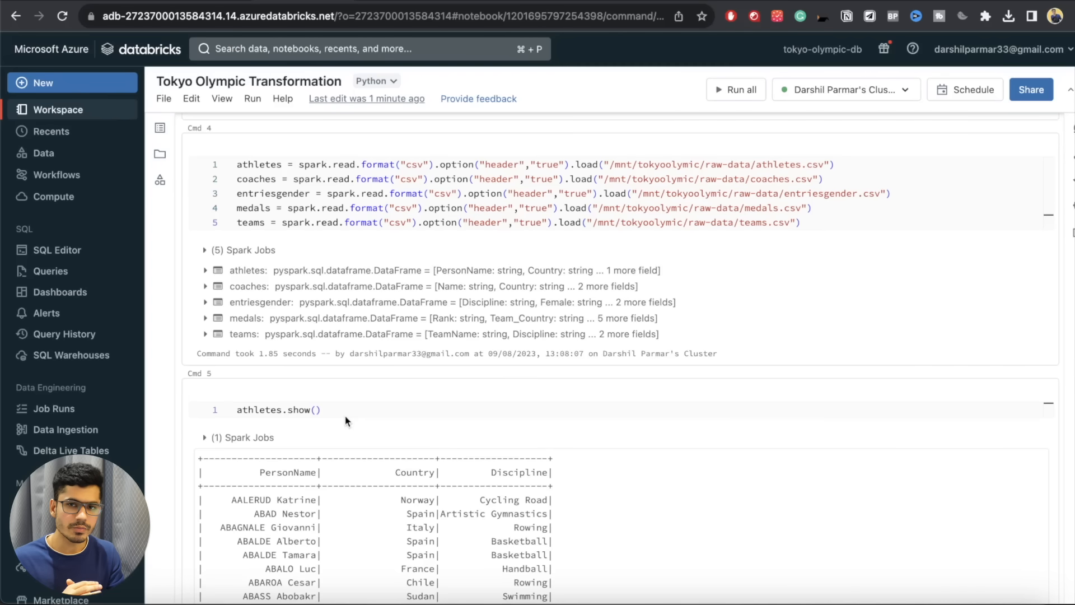
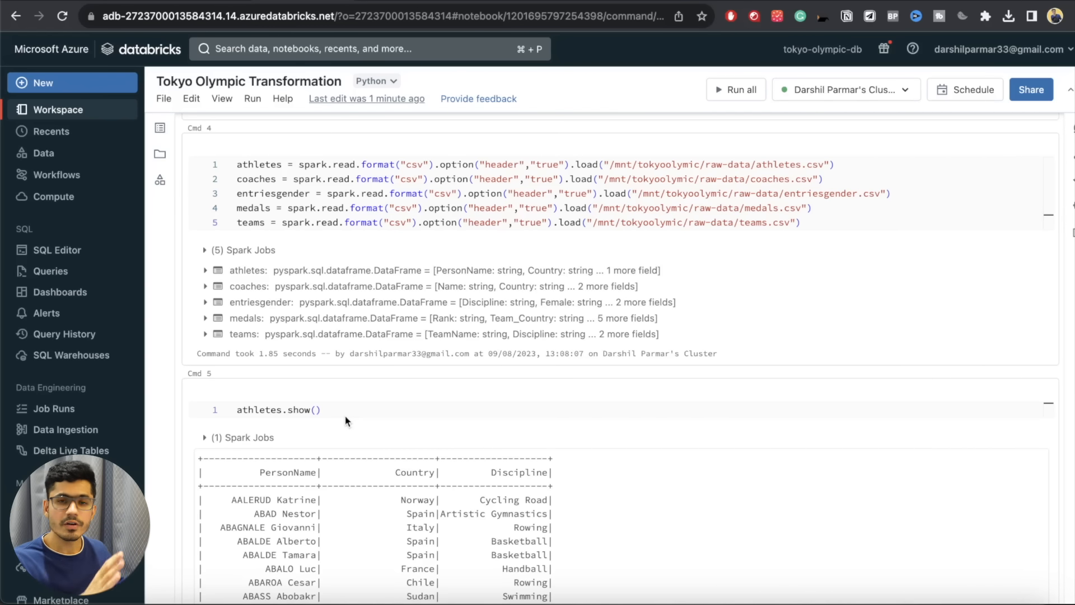
- Run athletes.printSchema() in the empty last cell and compare the column types with the displayed athletes data
key("shift+Return")
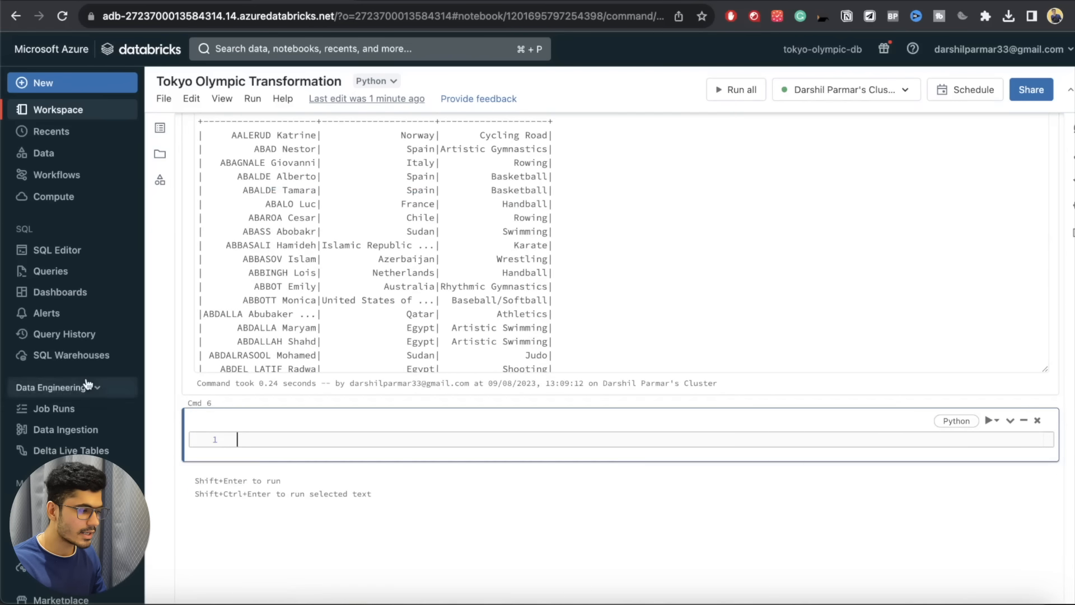
scroll(289, 334, "up", 10)
scroll(289, 334, "up", 2)
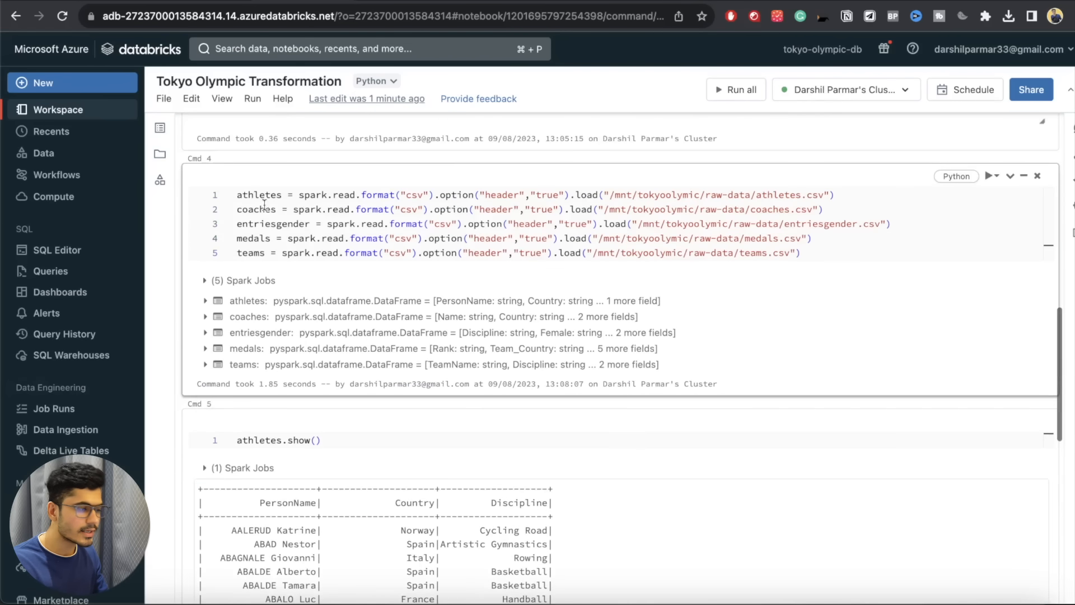
double_click(252, 197)
key("super+c")
scroll(294, 357, "down", 10)
left_click(261, 255)
scroll(261, 255, "up", 2)
key("super+v")
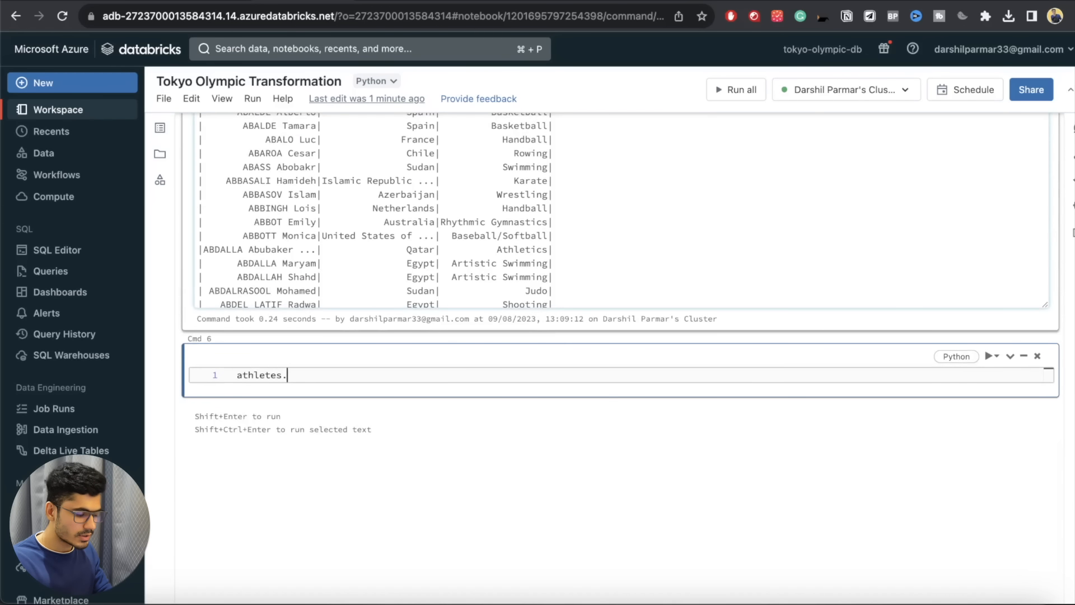
type(".printSchema()")
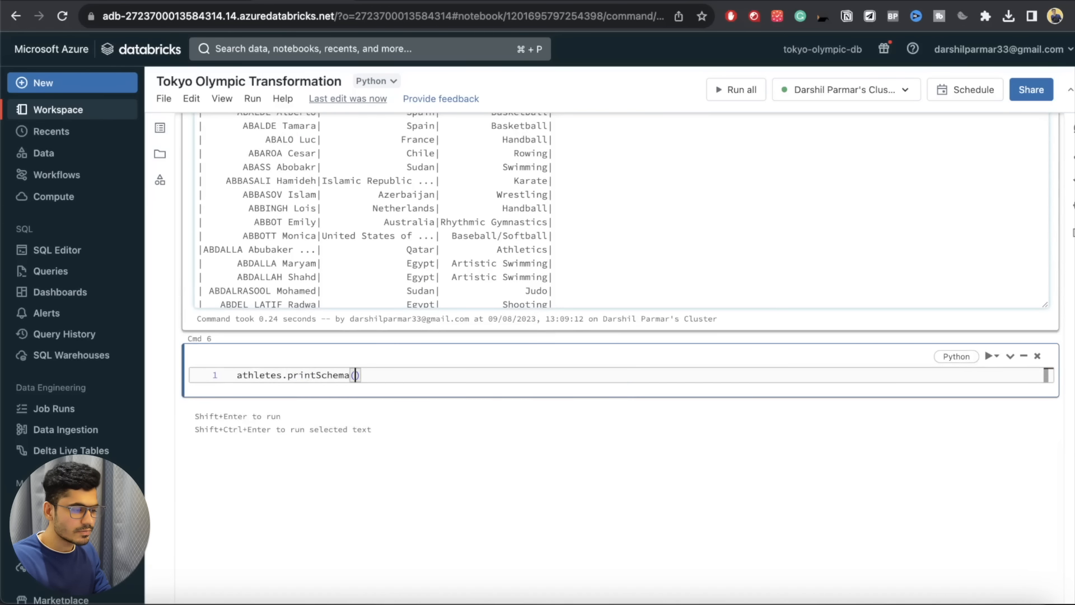
key("shift+Return")
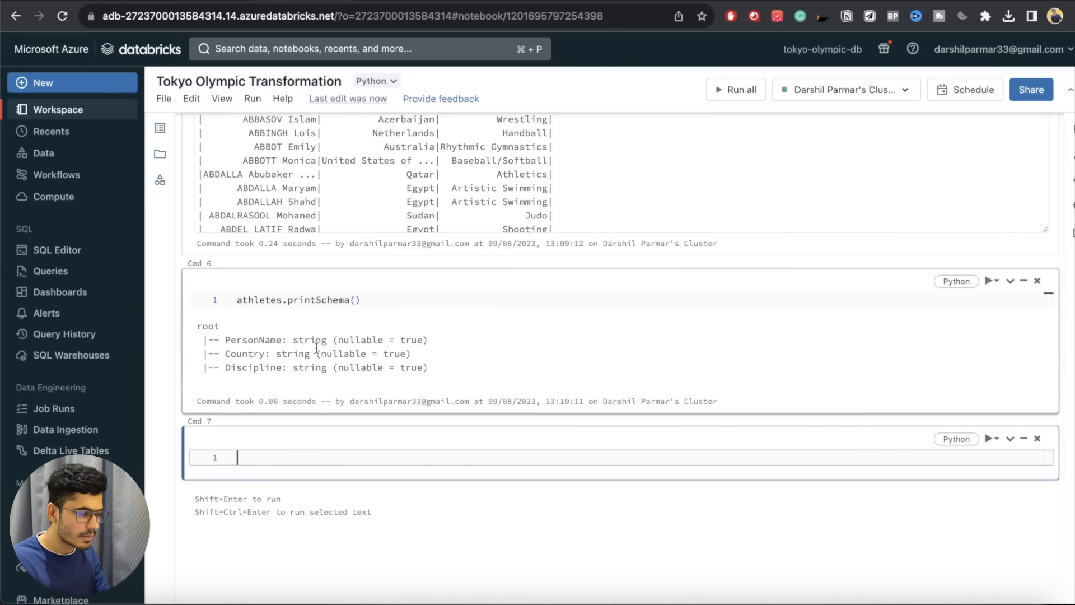
scroll(314, 350, "up", 1)
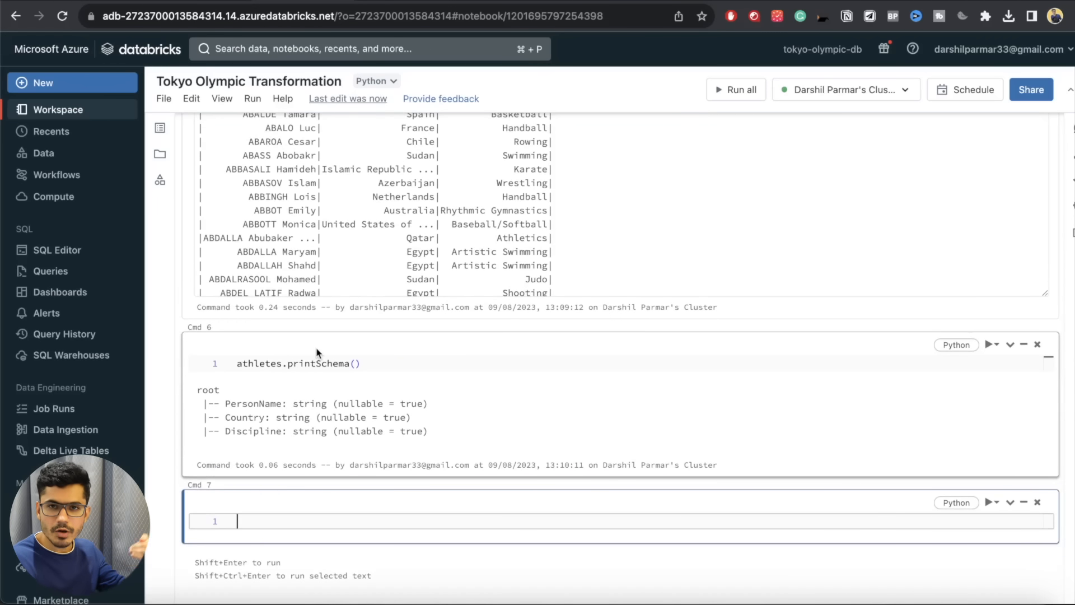
scroll(316, 352, "up", 2)
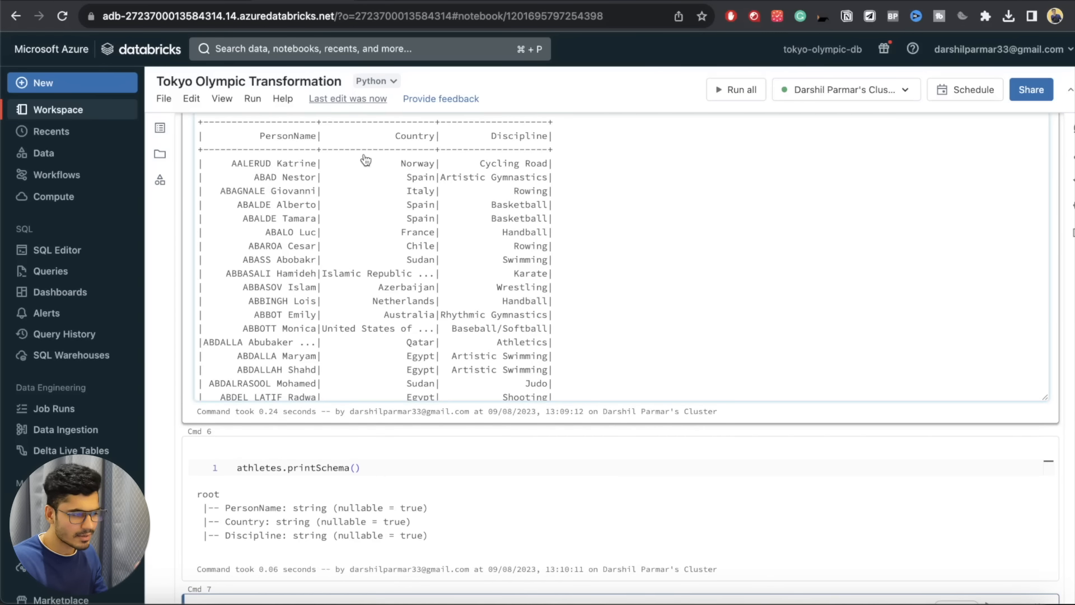
left_click(399, 147)
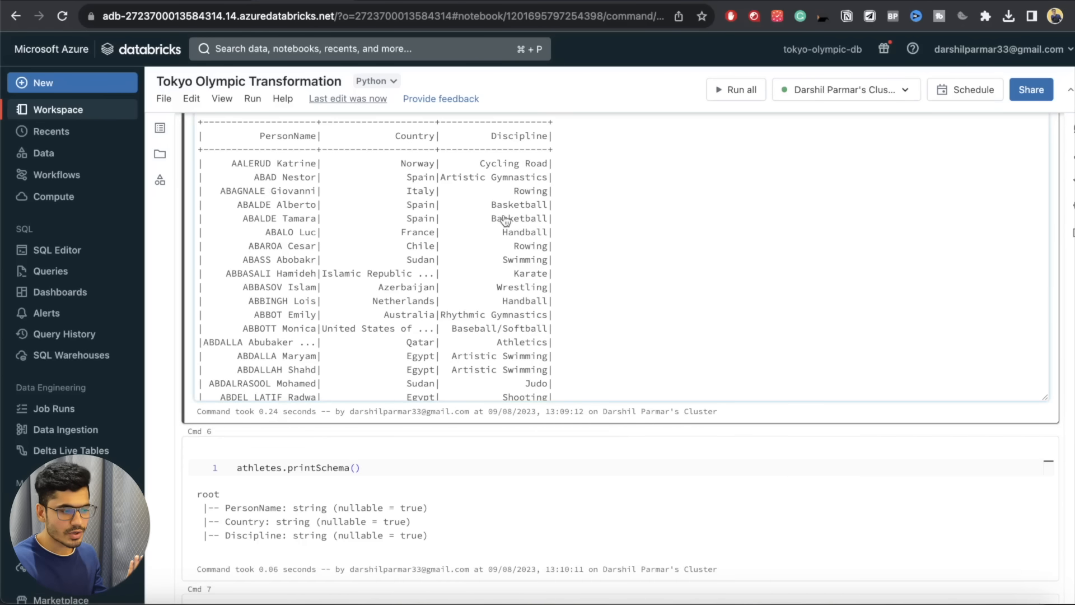
- Run coaches.show() in the empty last cell, copying the variable name from the read statements
scroll(351, 507, "up", 7)
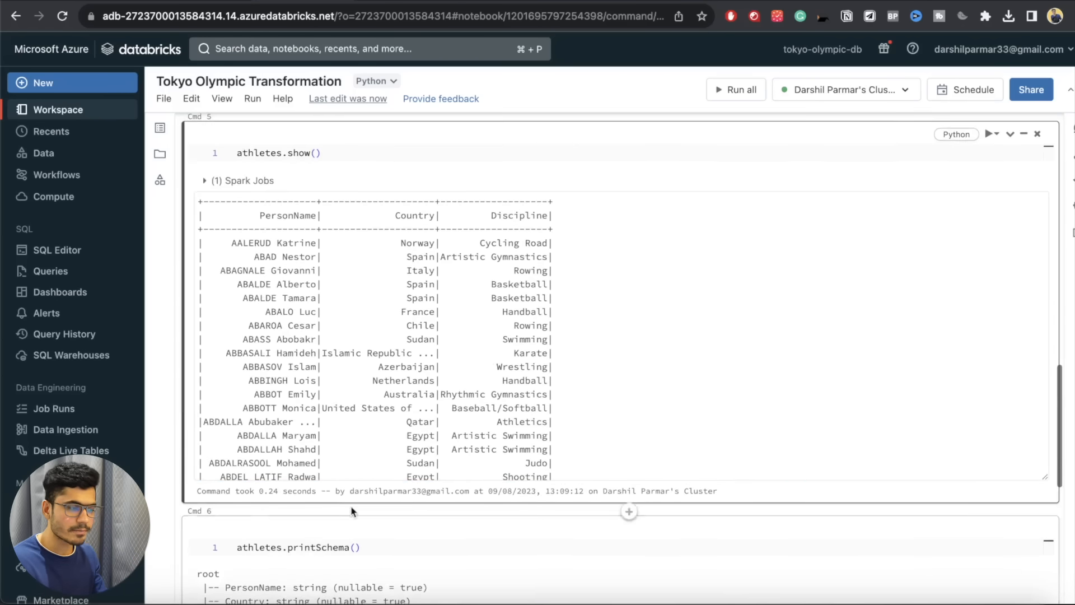
left_click(331, 458)
triple_click(330, 458)
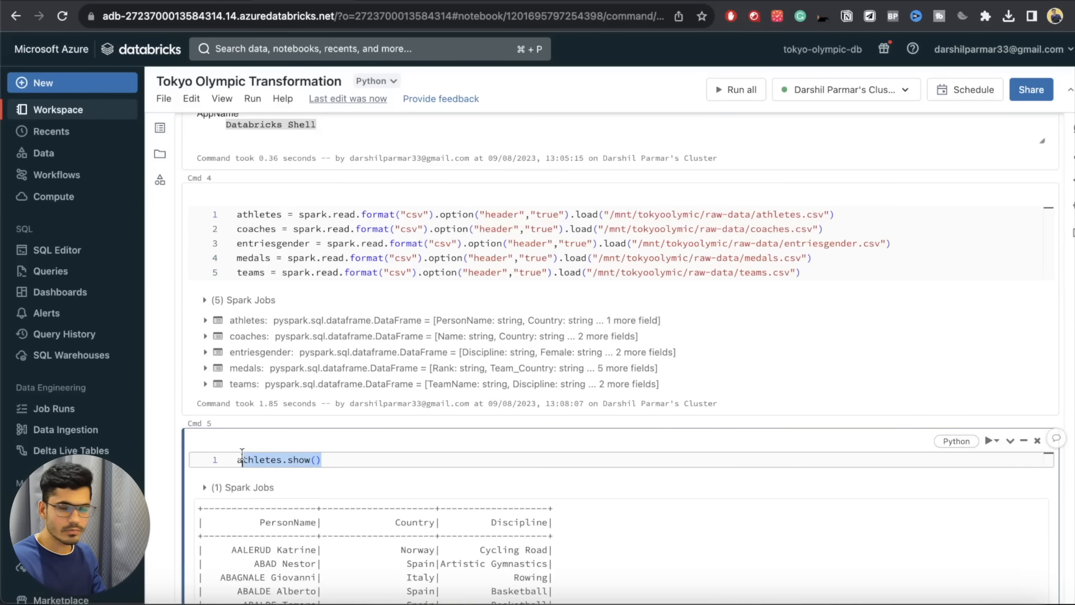
double_click(255, 229)
key("super+c")
scroll(293, 429, "down", 10)
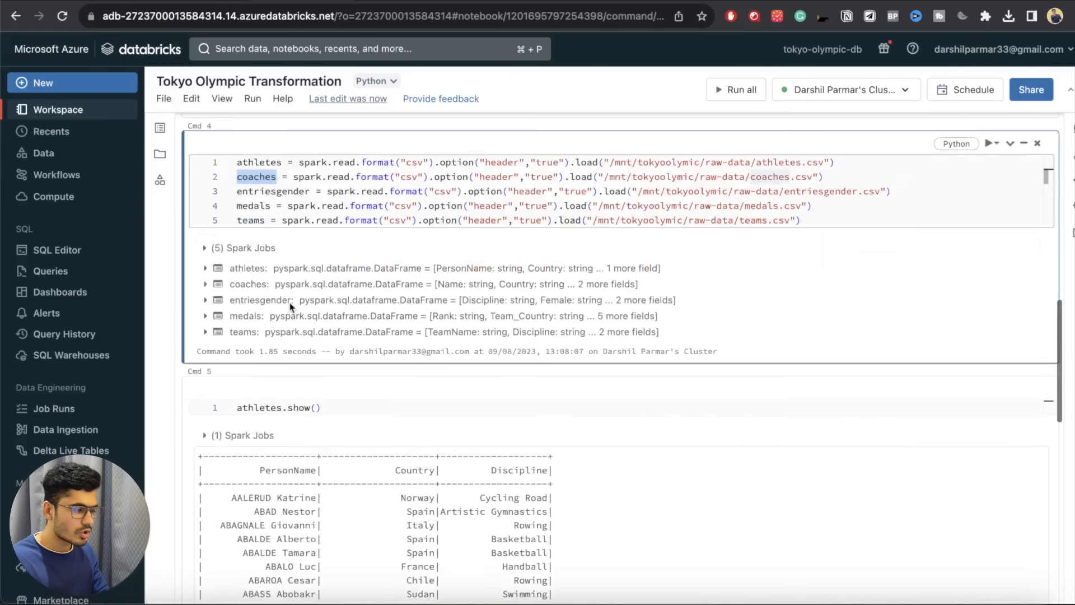
left_click(277, 510)
key("super+v")
type(".")
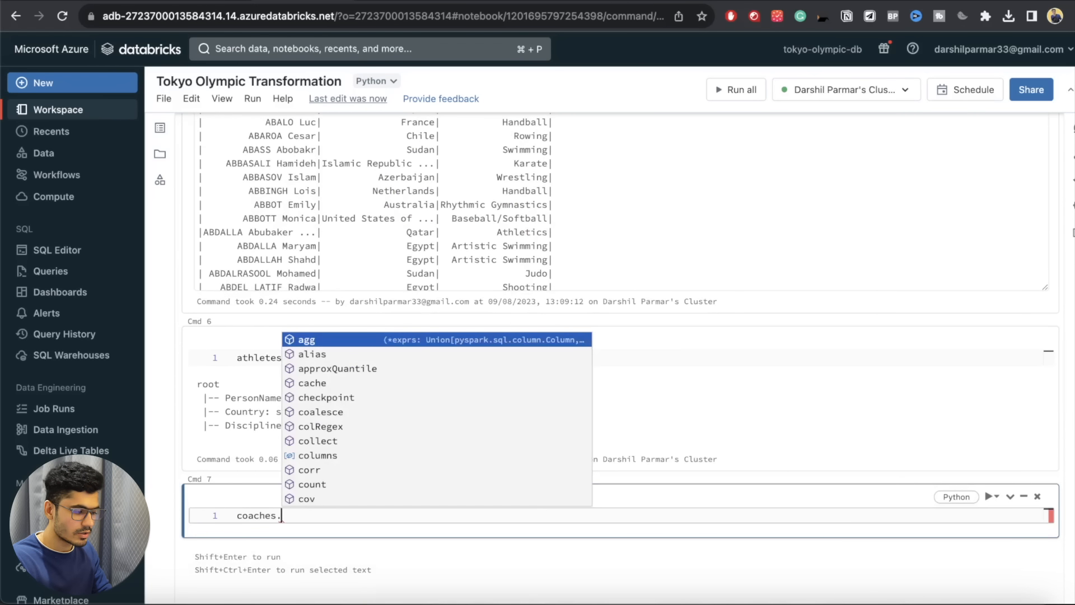
type("show(")
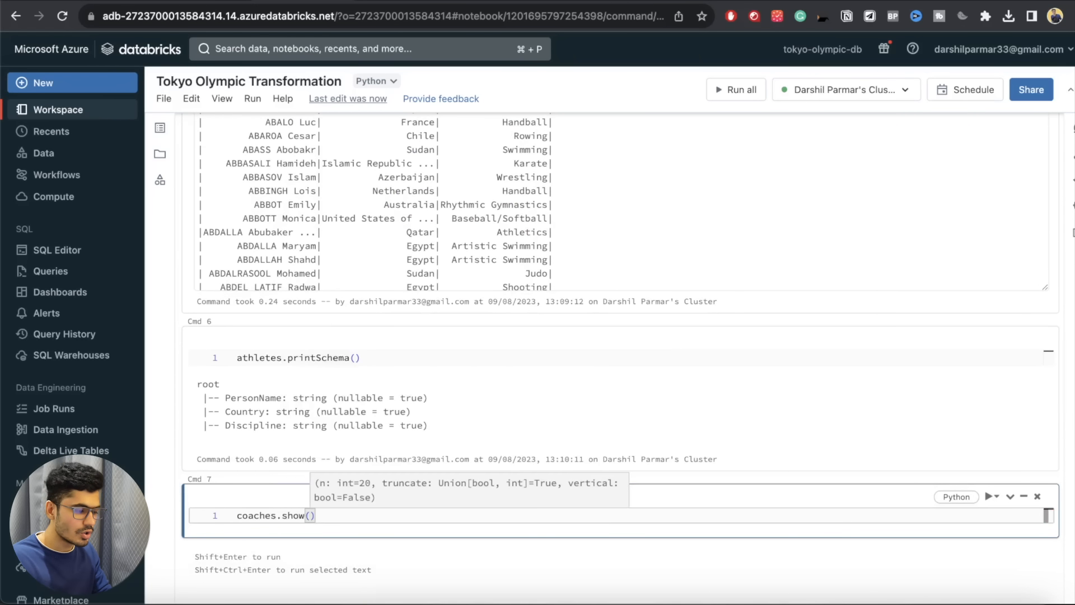
key("shift+Return")
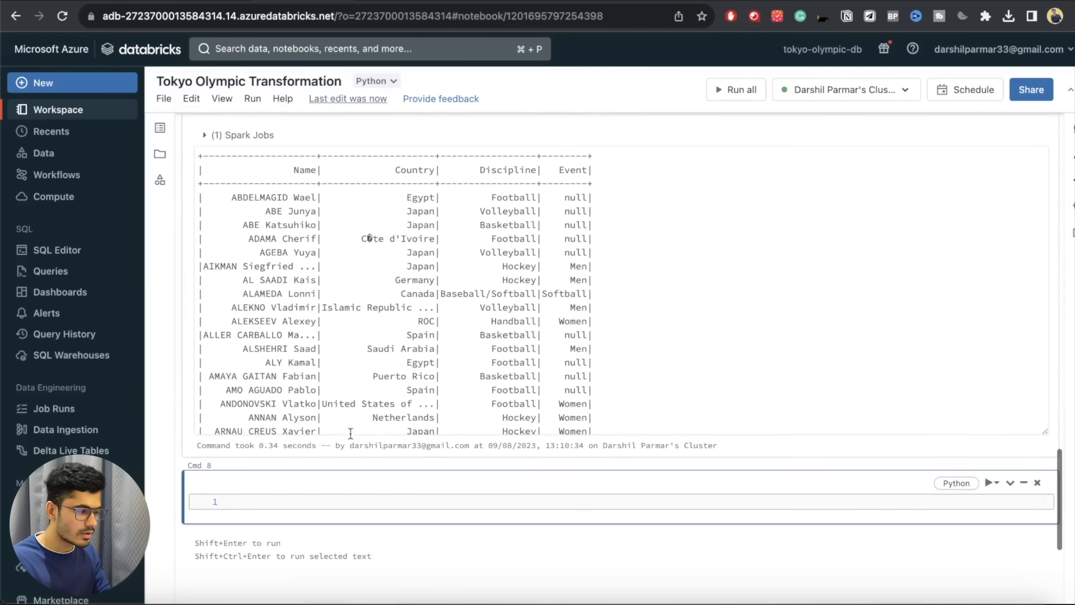
- Run coaches.printSchema() in the new last cell and compare the column types with the displayed coaches data
type("coaches.printSch")
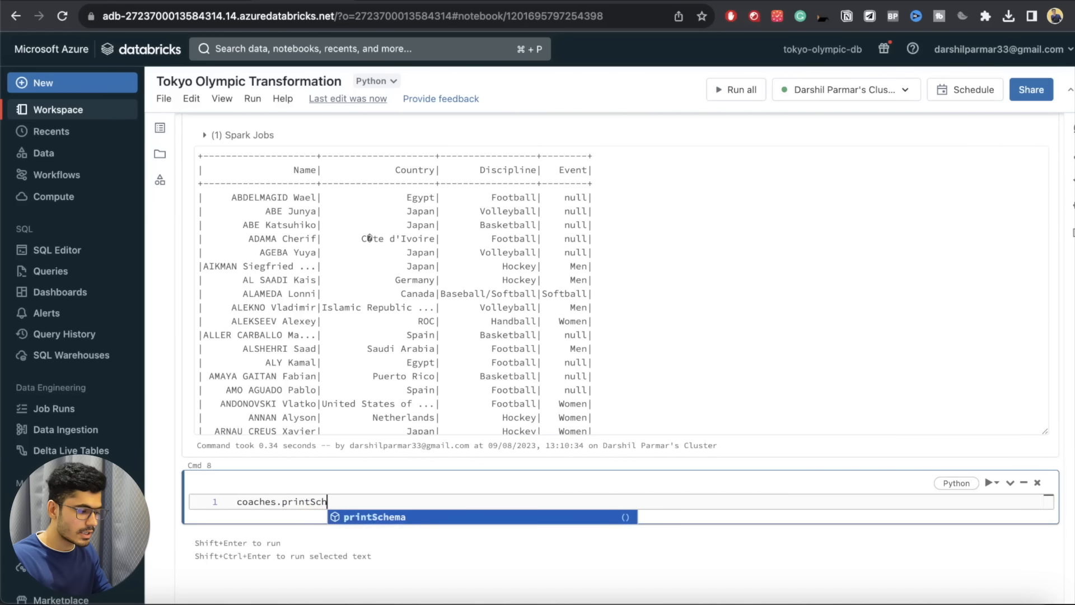
key("Tab")
key("shift+Return")
scroll(358, 280, "up", 3)
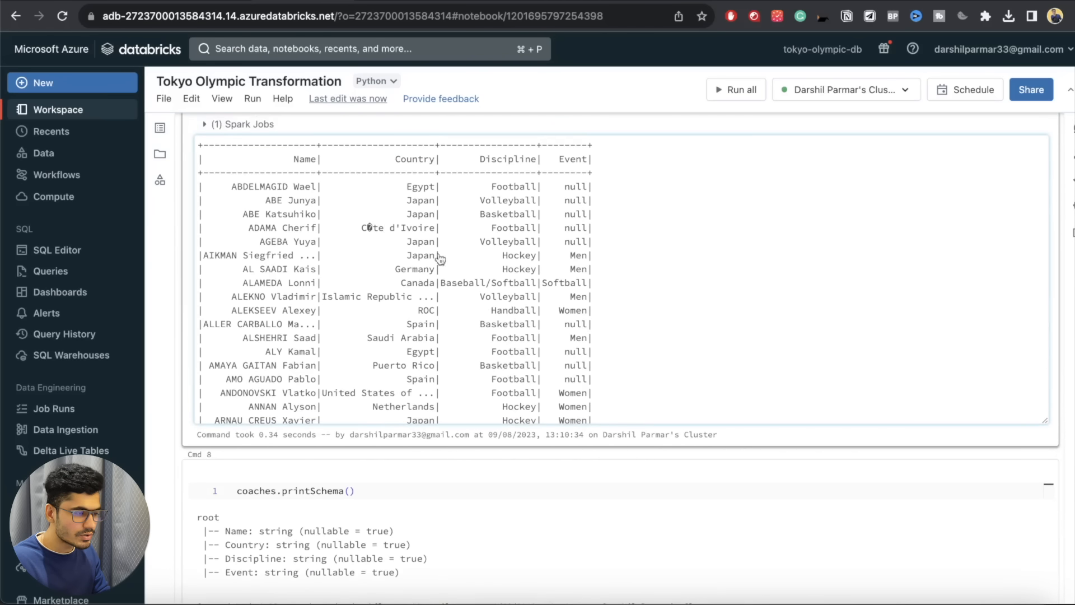
scroll(439, 263, "down", 4)
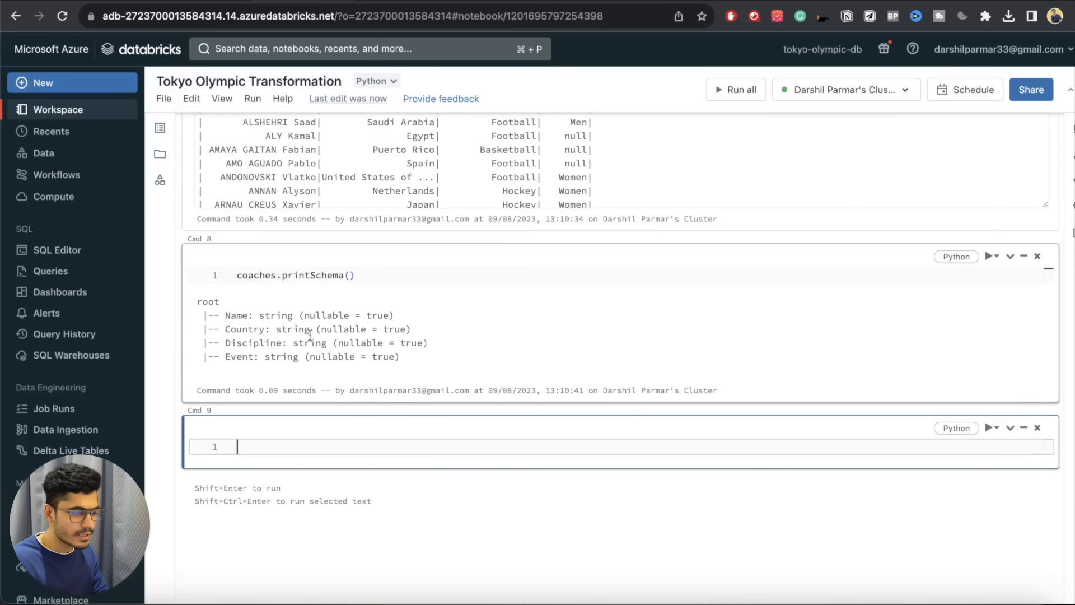
- Begin the empty last cell with entriesgender followed by a dot, copying the variable name from the third read statement
scroll(440, 414, "up", 15)
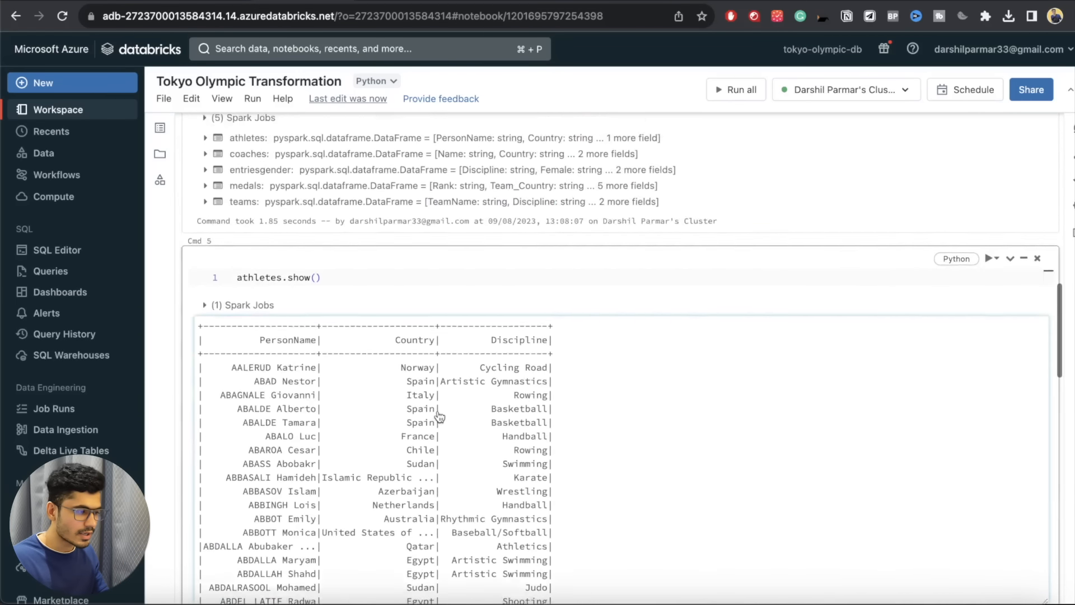
scroll(440, 416, "up", 5)
double_click(269, 297)
key("super+c")
scroll(328, 347, "down", 8)
scroll(328, 347, "down", 12)
left_click(284, 407)
key("super+v")
type(".")
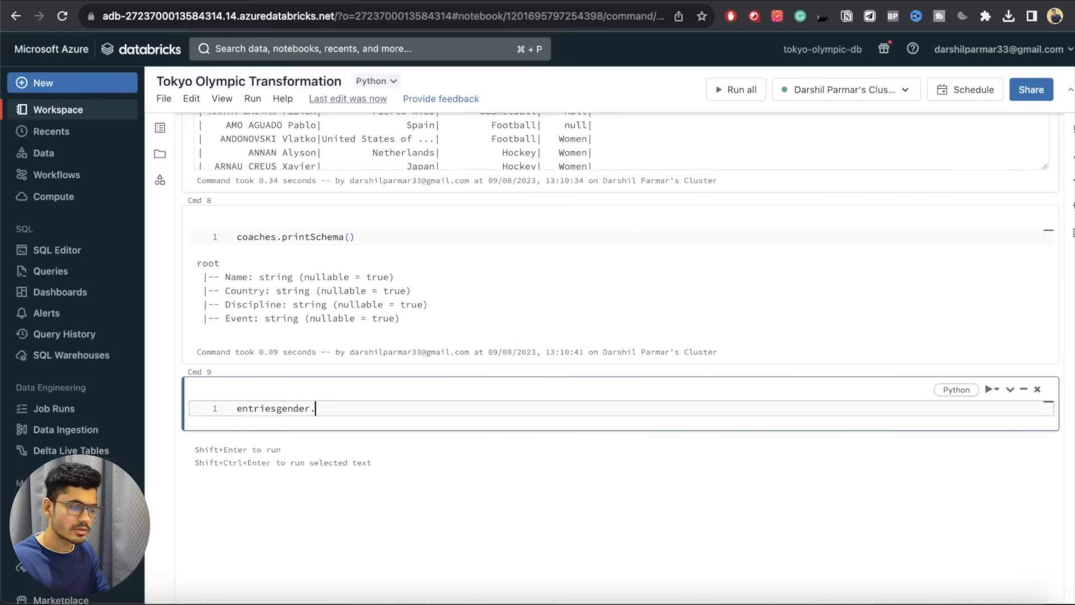
type("head")
key("BackSpace")
key("BackSpace")
key("BackSpace")
key("BackSpace")
- Complete the cell as entriesgender.show() and run it
type("show()")
key("shift+Return")
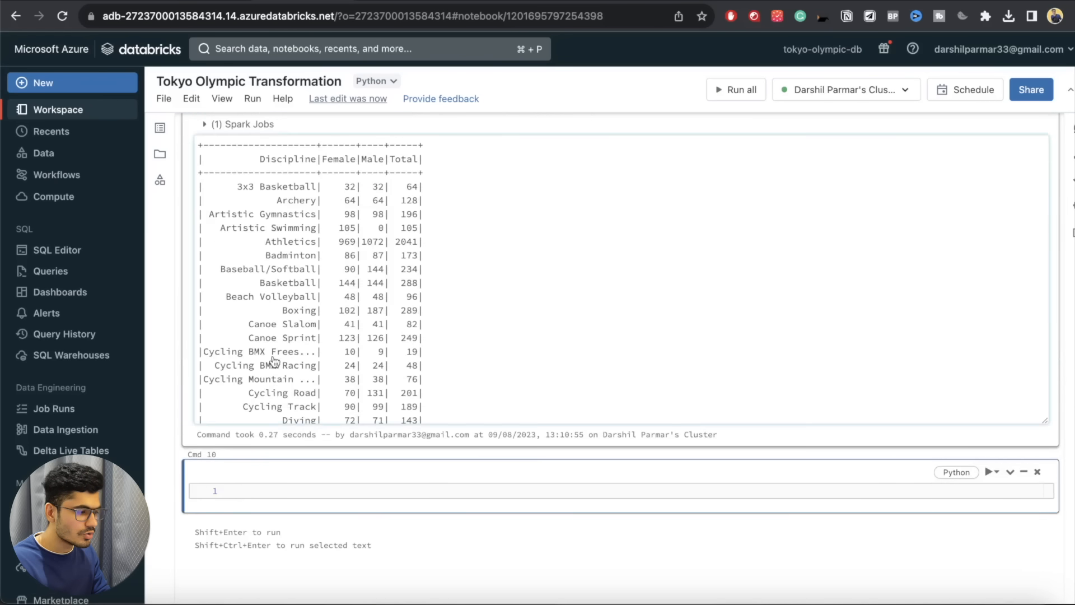
- Run entriesgender.printSchema() in the new last cell, reusing the variable name from the cell above
scroll(274, 362, "up", 2)
double_click(272, 158)
key("super+c")
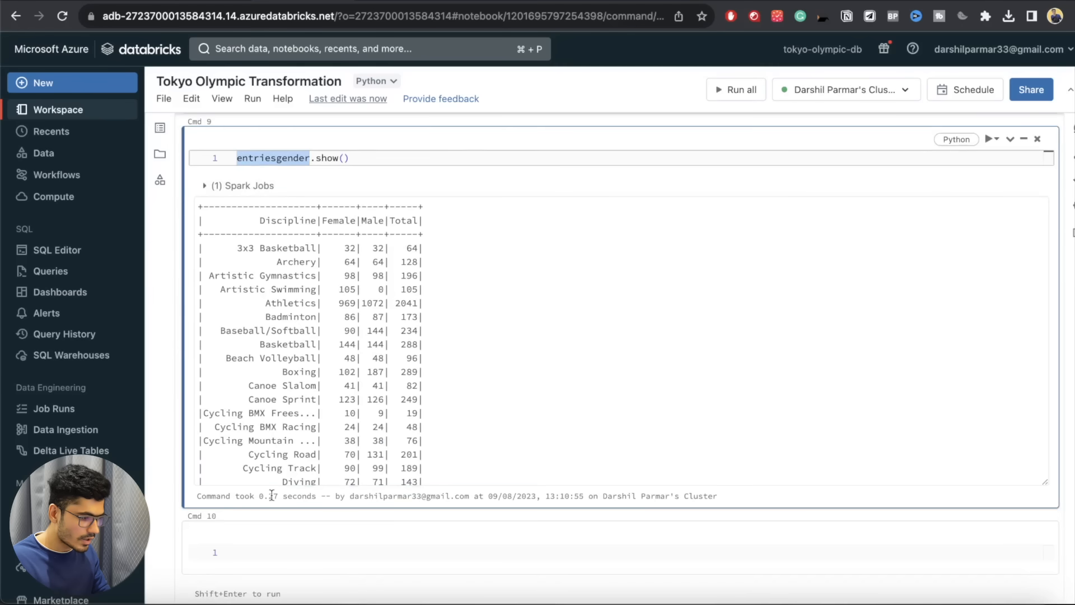
left_click(269, 550)
key("super+v")
type(".pr")
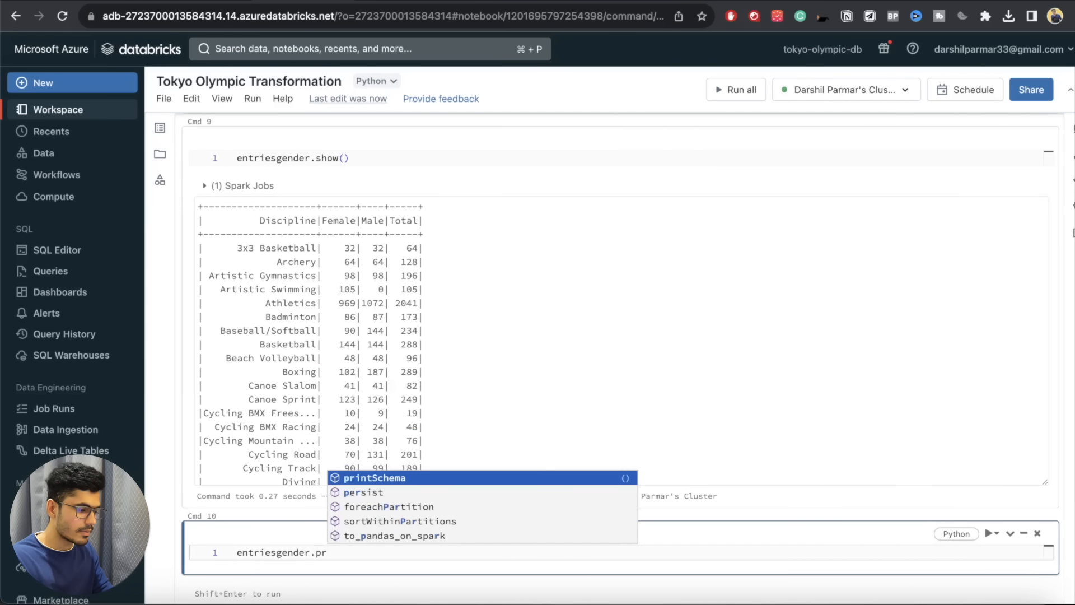
key("Tab")
type("()")
key("shift+Return")
- Compare the Female, Male and Total values in the entriesgender output with the types listed in its schema
scroll(343, 487, "up", 2)
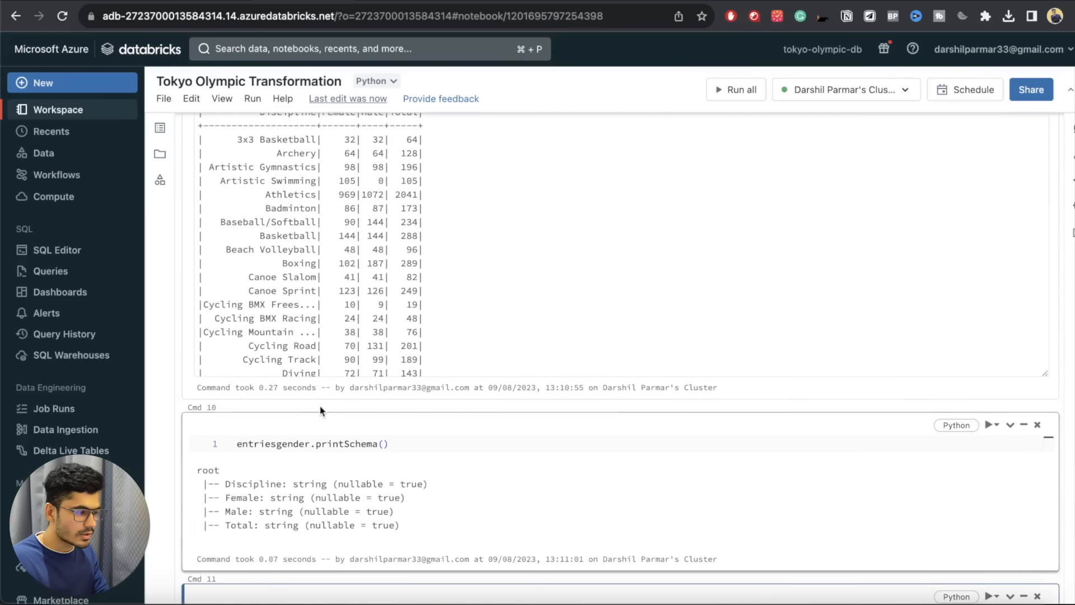
scroll(335, 427, "up", 1)
left_click(277, 190)
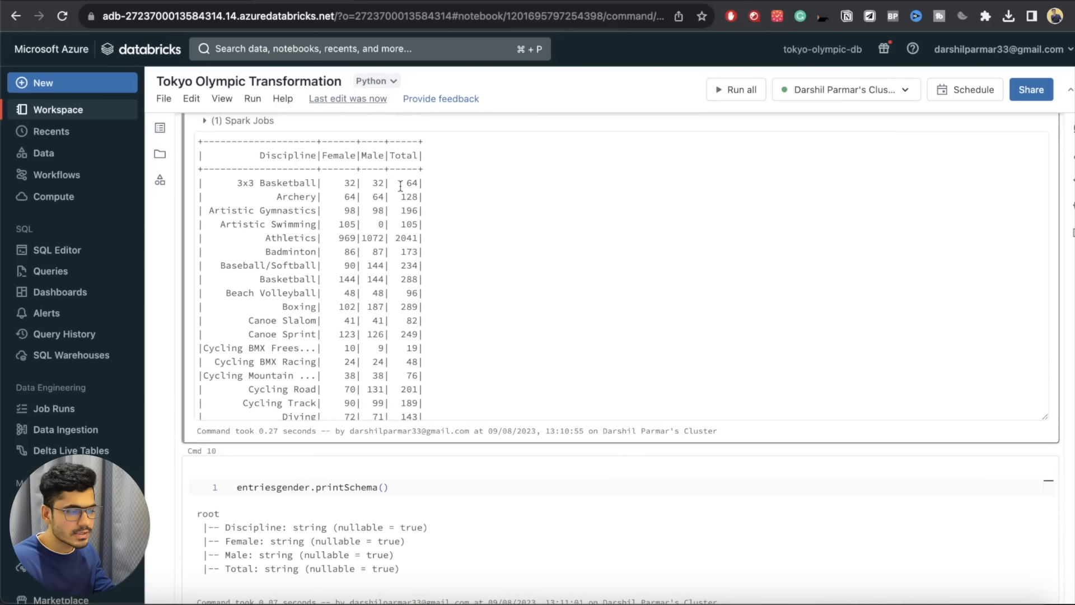
double_click(343, 183)
double_click(378, 183)
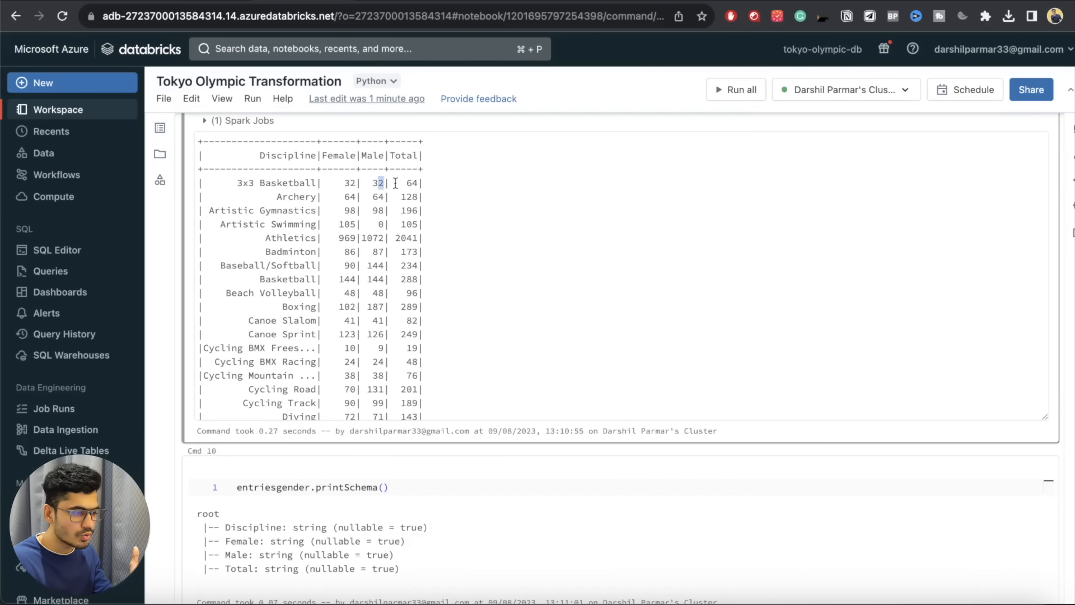
scroll(404, 211, "down", 2)
scroll(331, 533, "down", 1)
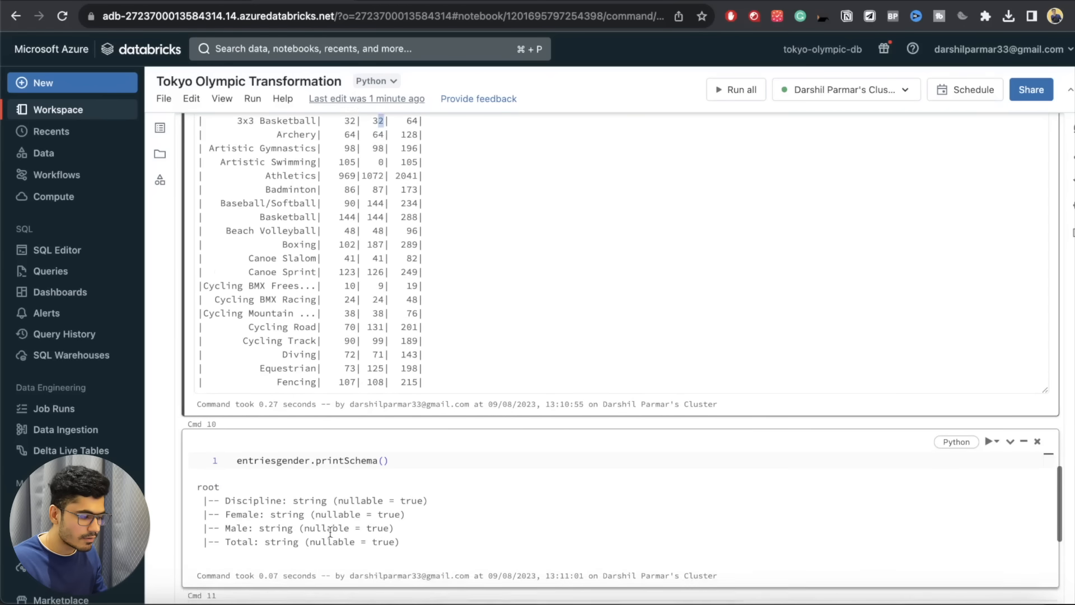
double_click(274, 514)
scroll(273, 521, "down", 1)
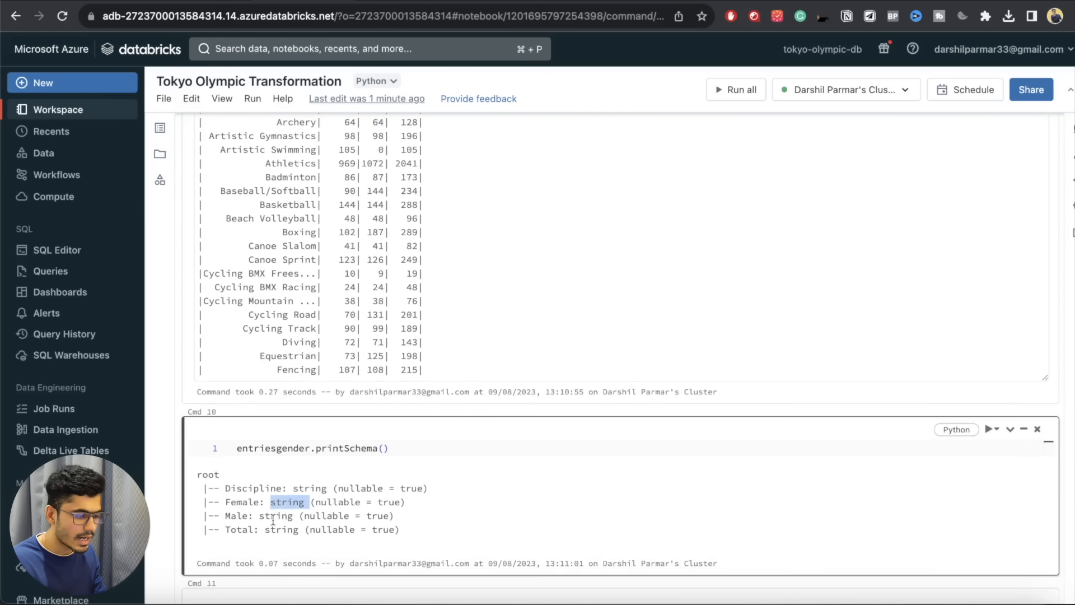
left_click(282, 505)
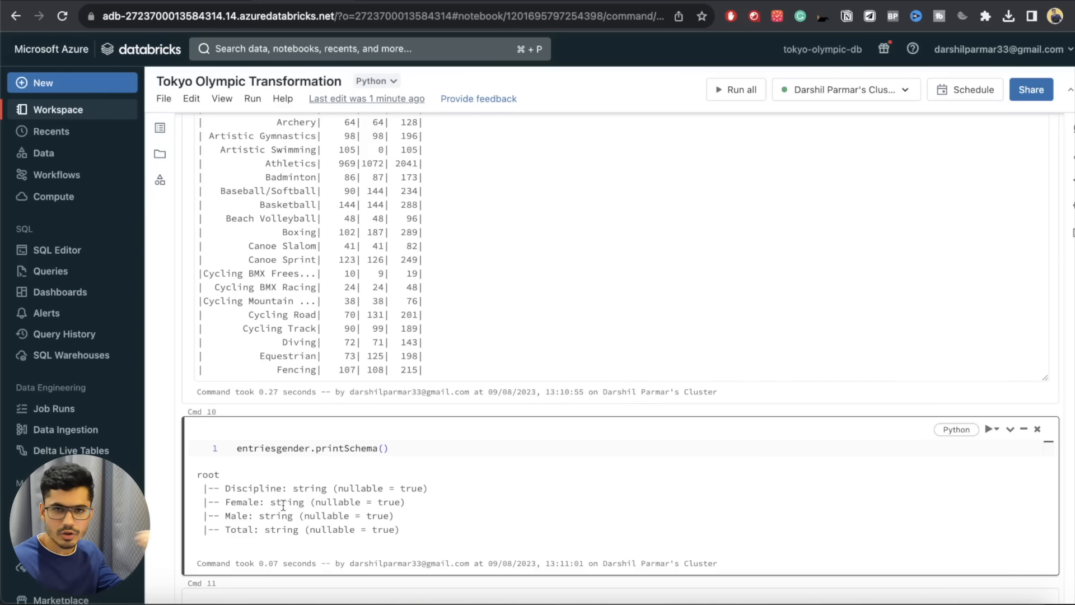
- Start the statement entriesgender = entriesgender.withColumn() in the empty last cell
scroll(283, 505, "down", 2)
left_click(246, 581)
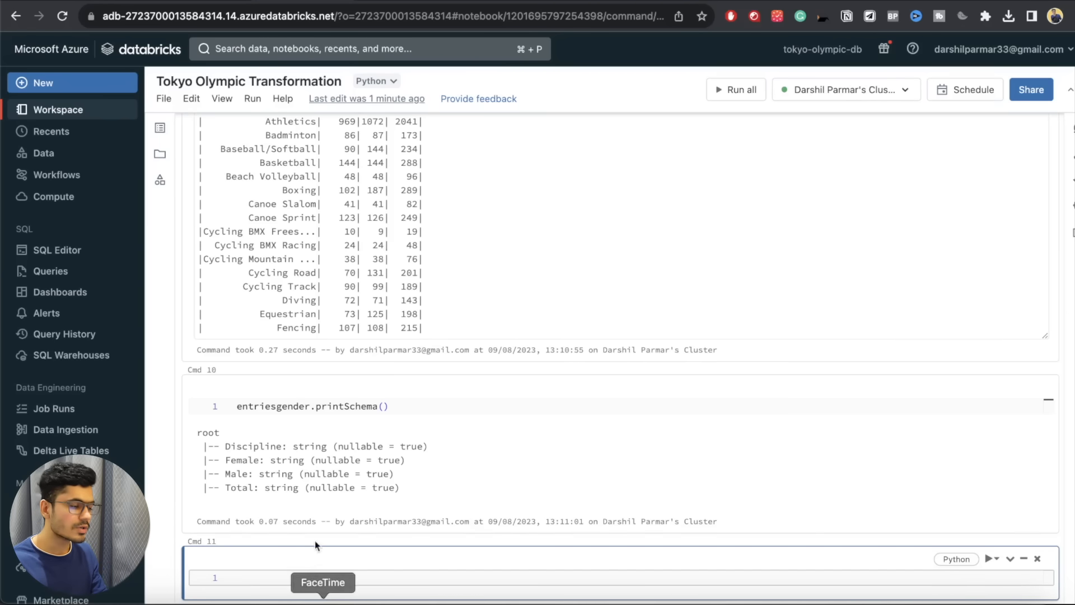
scroll(296, 503, "down", 2)
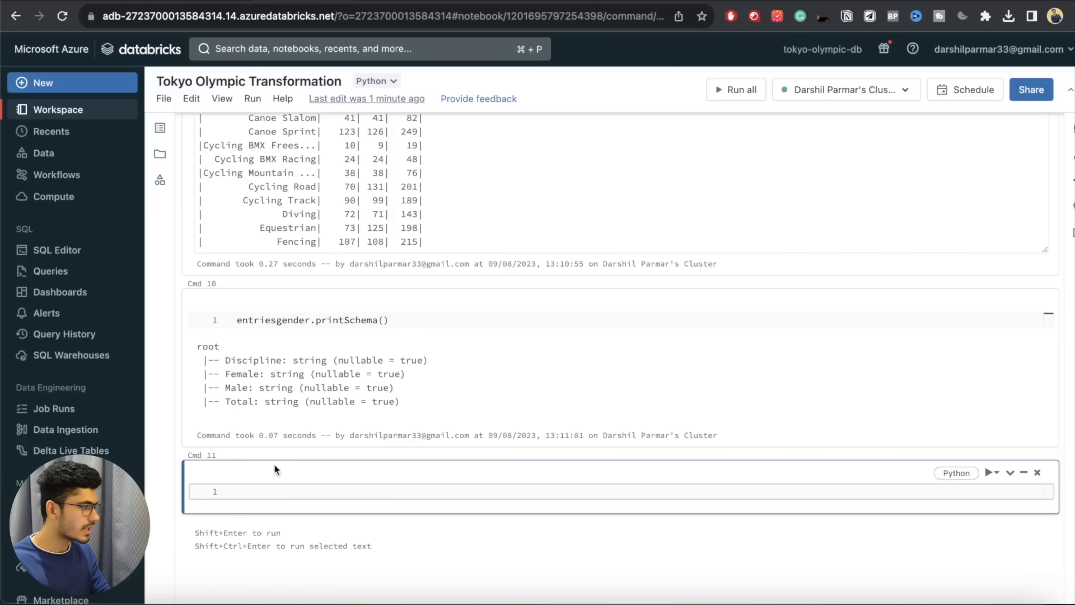
type("entriesgender = entriesgender.")
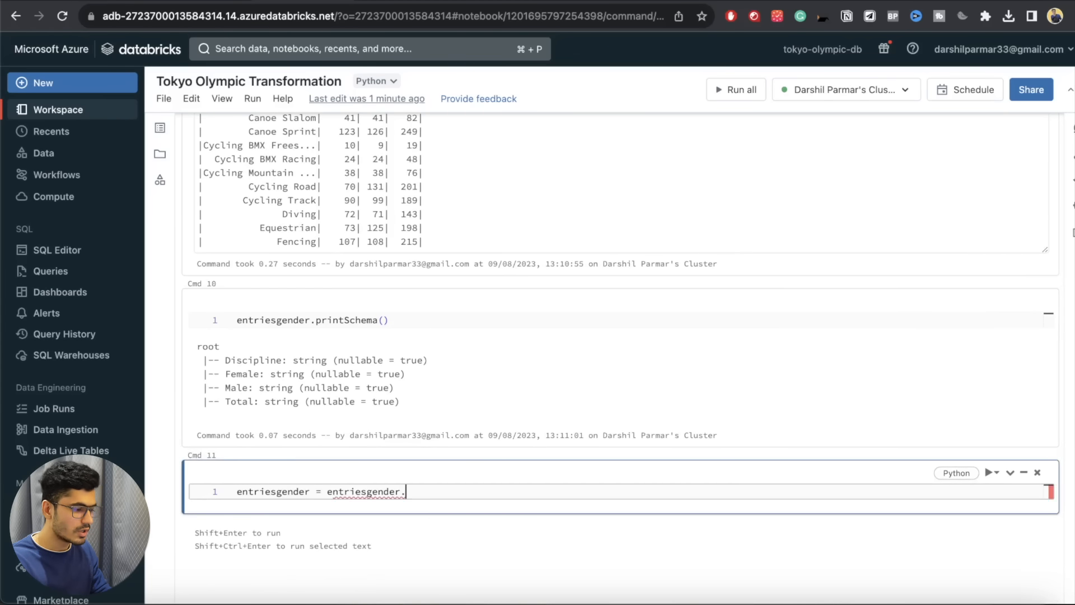
type("wit")
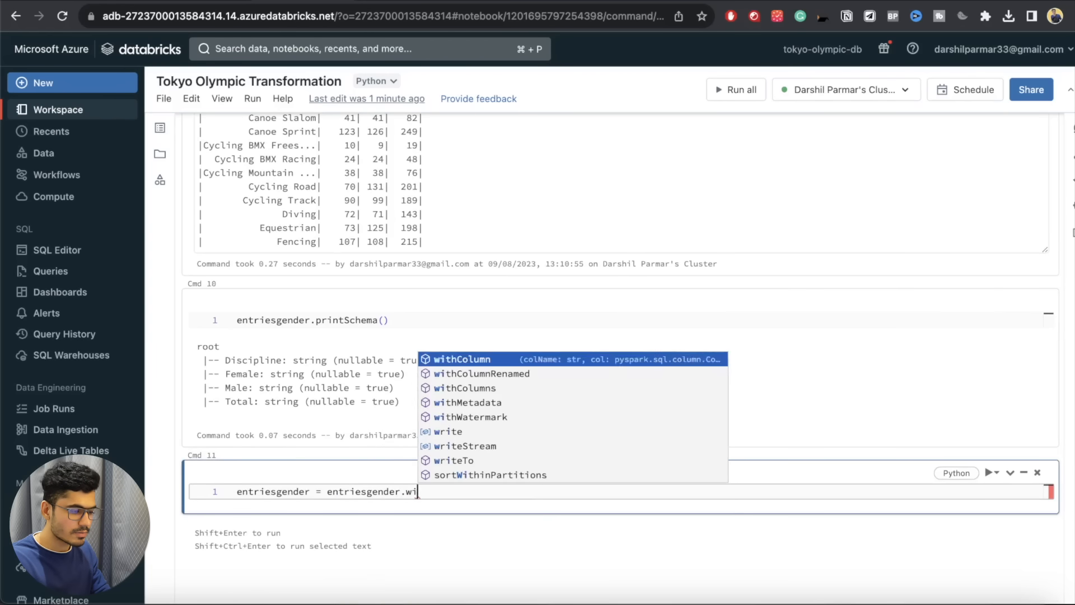
key("Tab")
type("(")
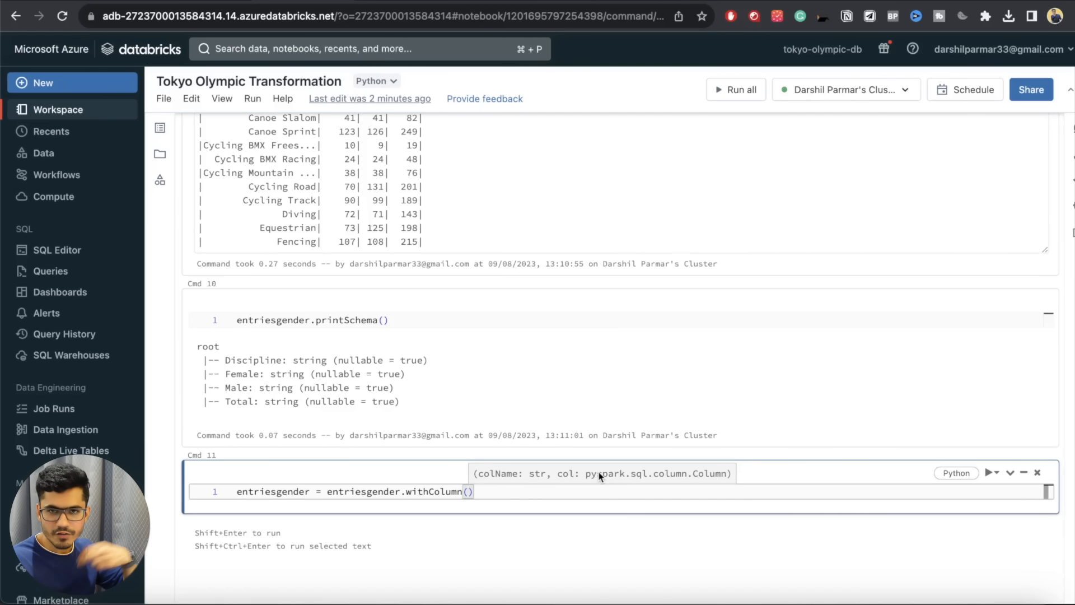
- Fill in the withColumn arguments as "Female" and col("Female").cast(), leaving the cast type empty
type("\"Fe")
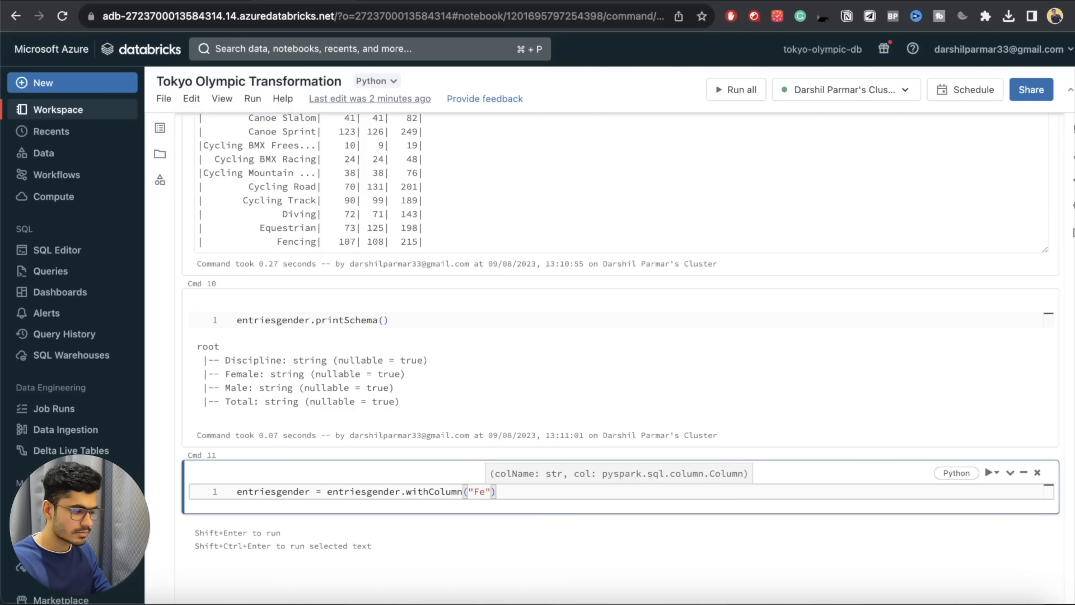
type("male\"")
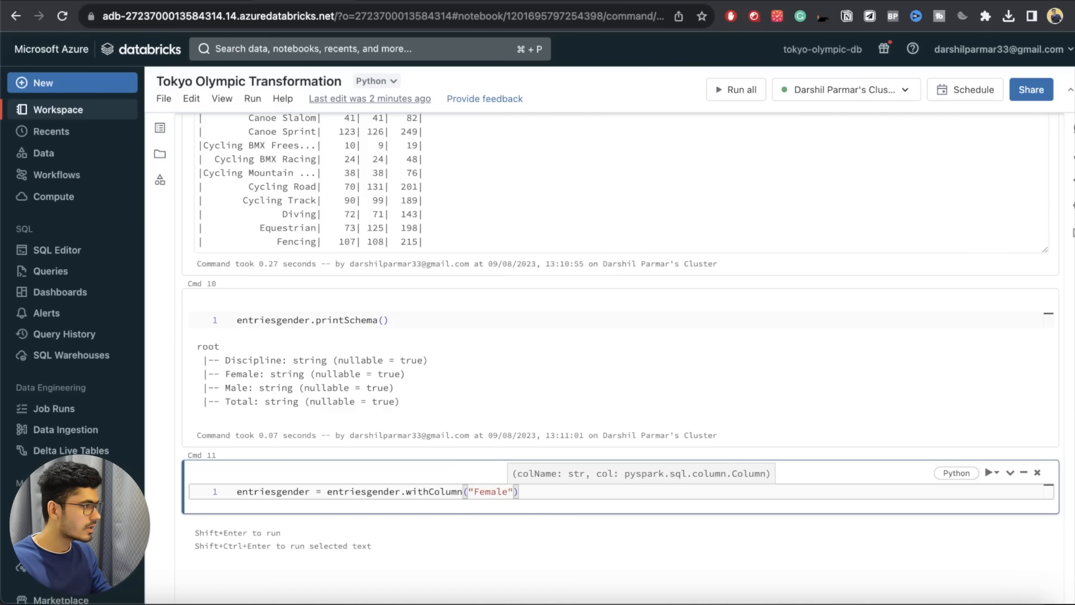
type(",")
left_click(474, 492)
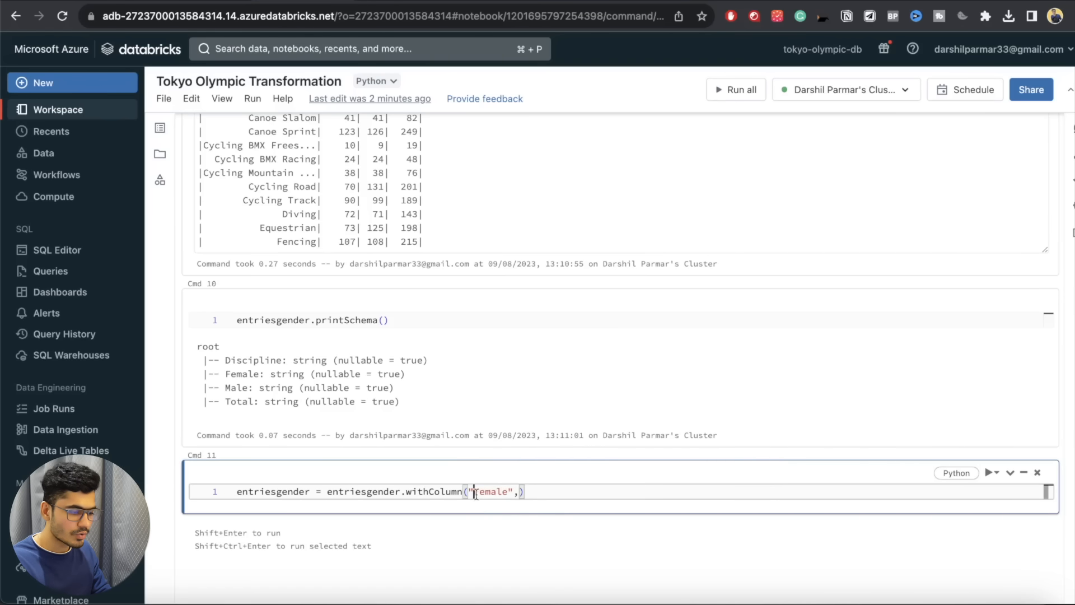
left_click_drag(475, 493, 495, 493)
left_click(509, 492)
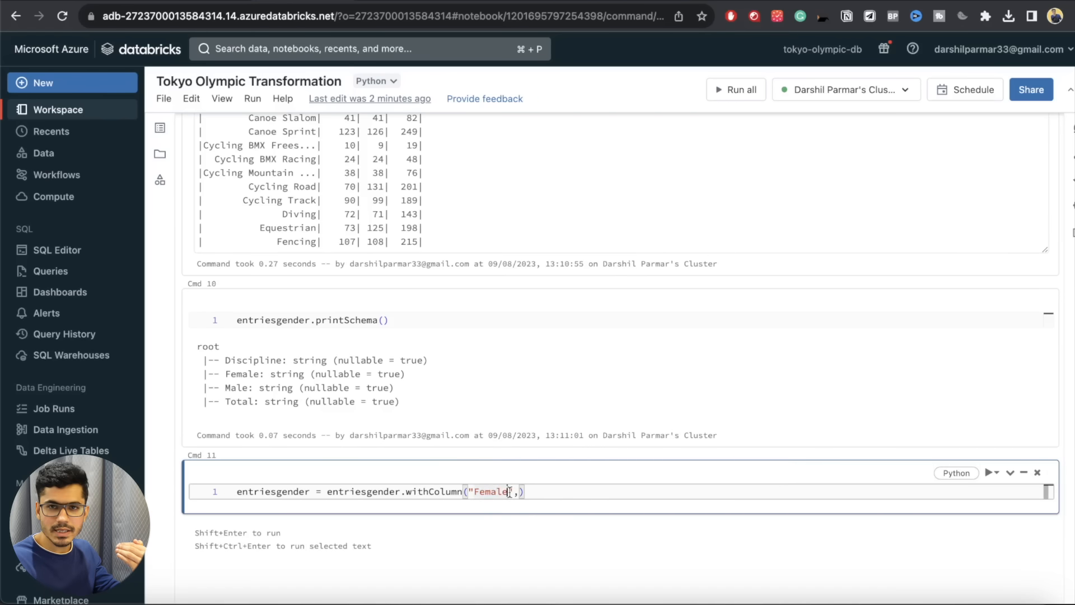
left_click_drag(225, 374, 253, 374)
left_click(516, 492)
type("col(\"Female\")")
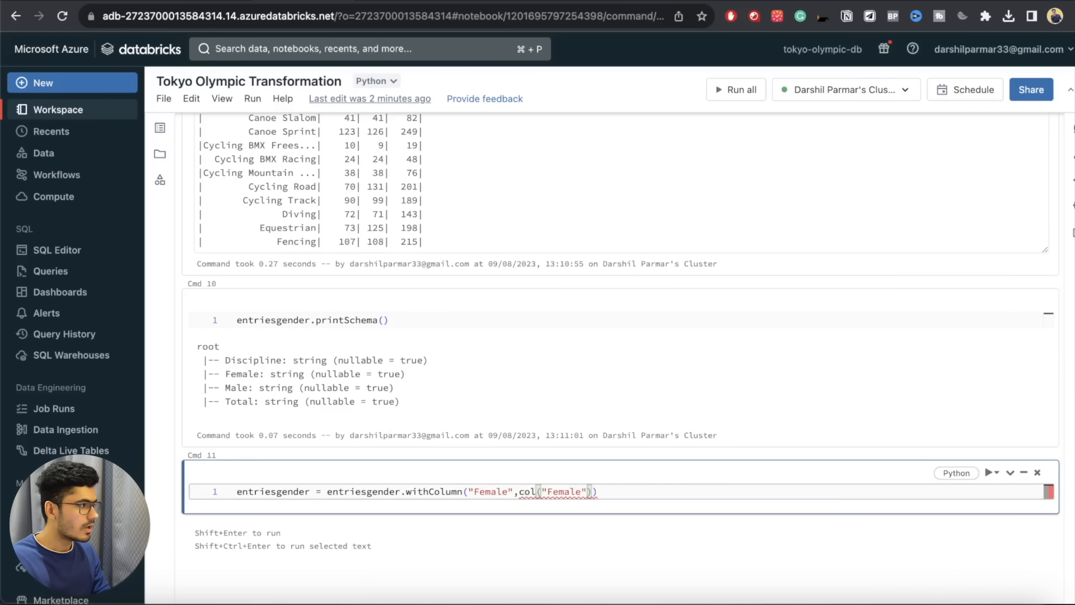
type(".cast(")
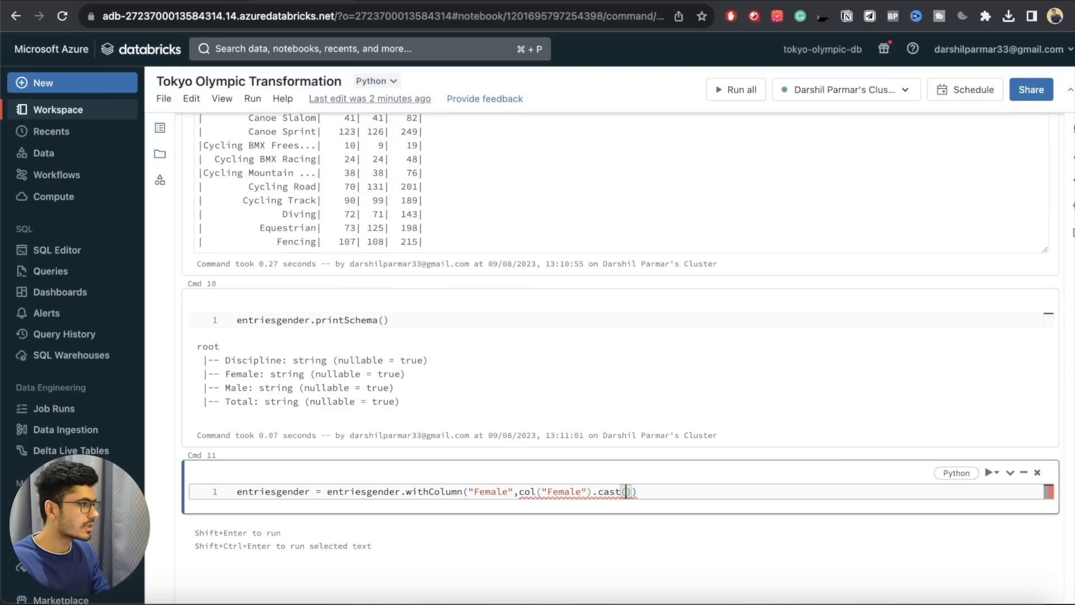
type("\"int")
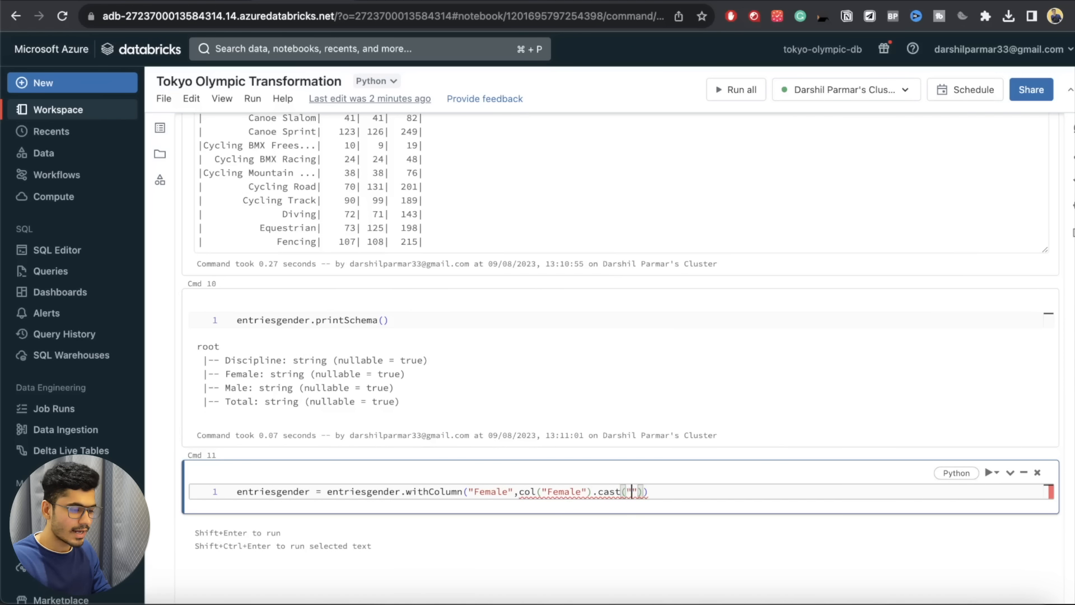
type("eger")
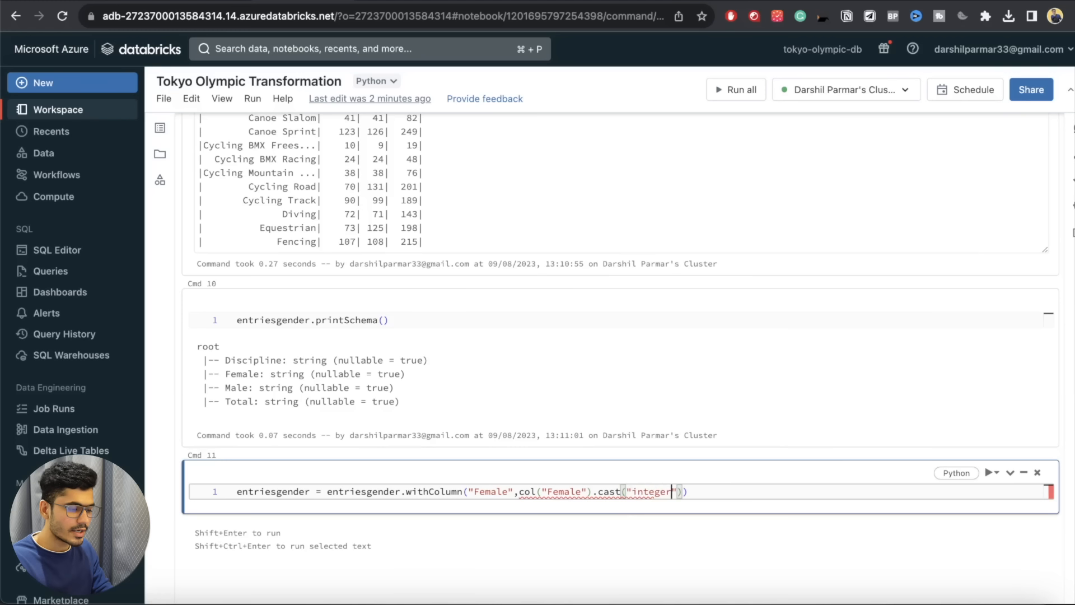
key("BackSpace")
key("BackSpace")
key("BackSpace")
key("BackSpace")
key("BackSpace")
key("BackSpace")
key("BackSpace")
key("BackSpace")
key("BackSpace")
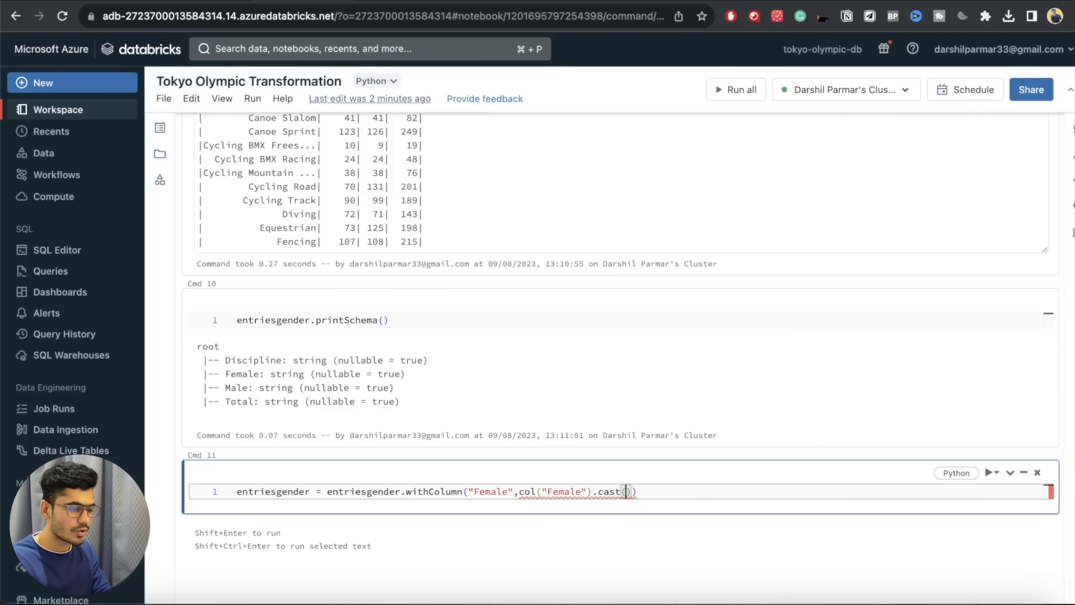
- Enter IntegerType() as the cast type for the Female column
type("newgerType(")
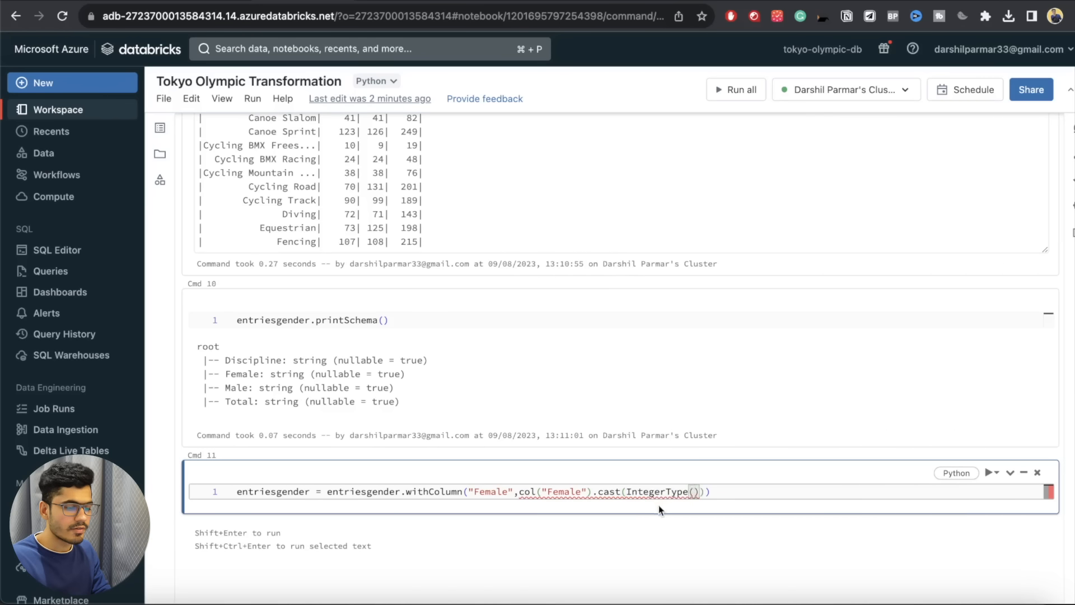
- Review the col and IntegerType names used in the Female cast statement
left_click_drag(631, 492, 701, 492)
left_click(733, 493)
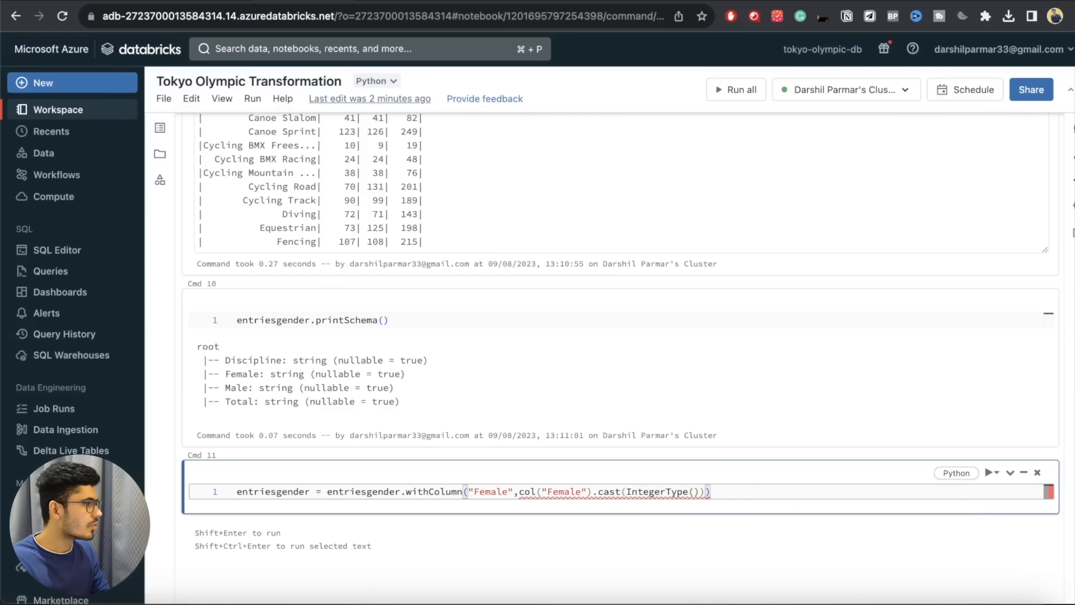
key("super+Tab")
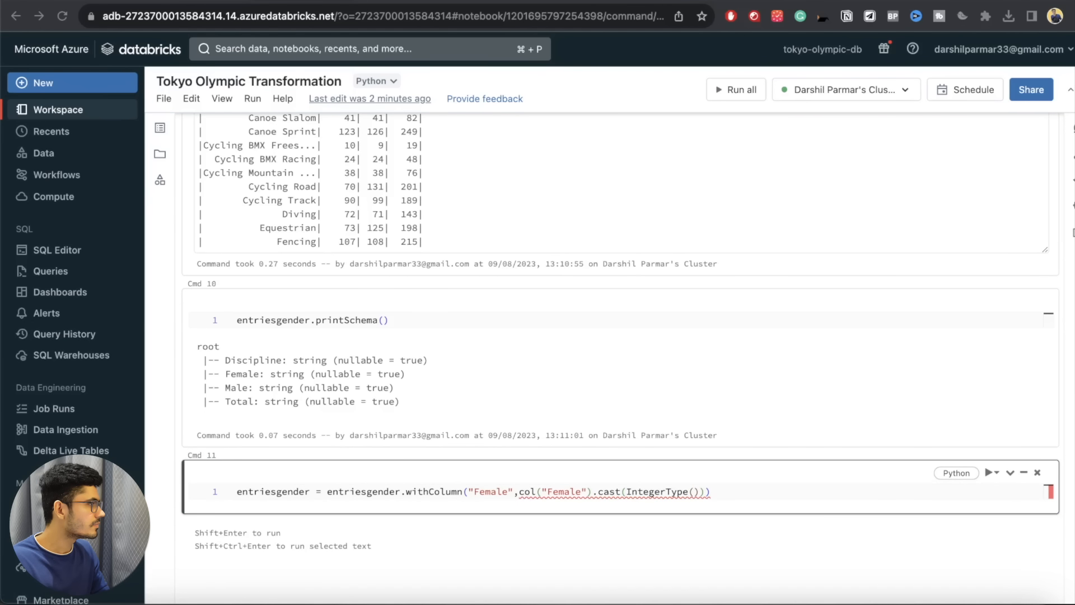
key("super+Tab")
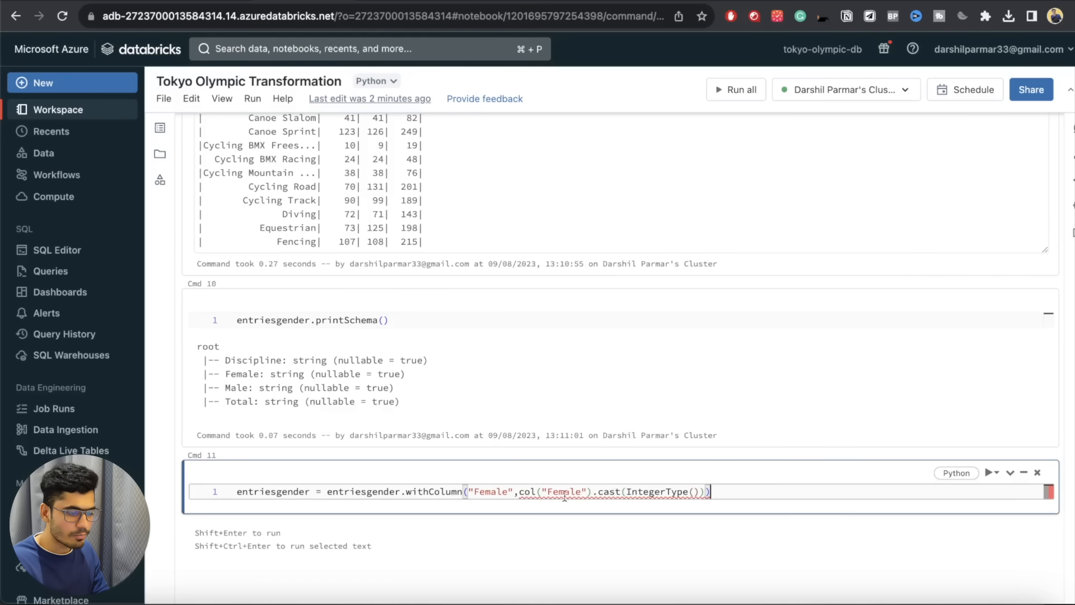
double_click(520, 492)
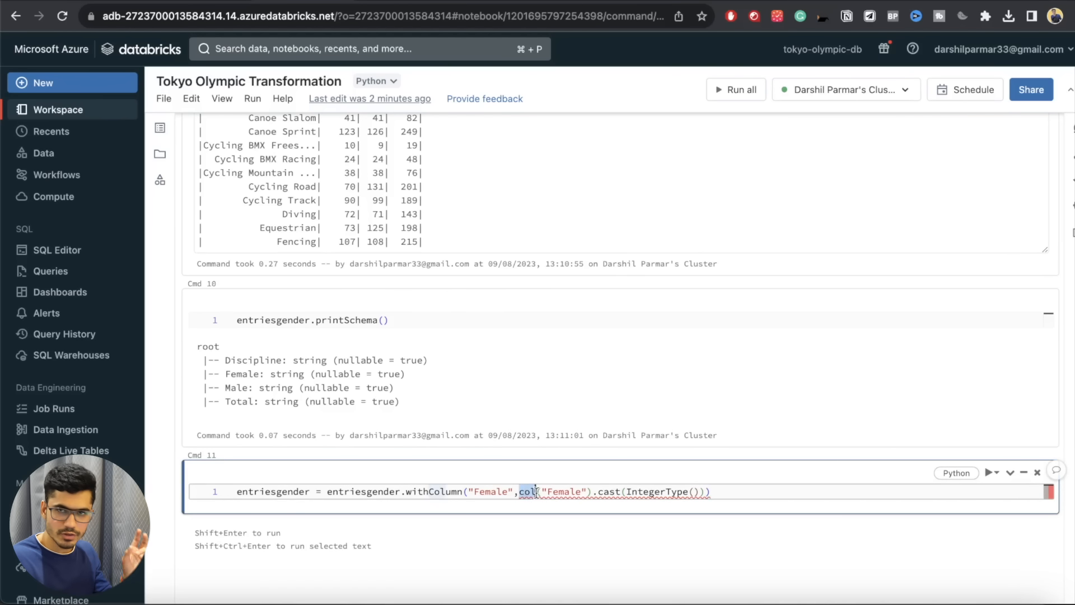
left_click(615, 492)
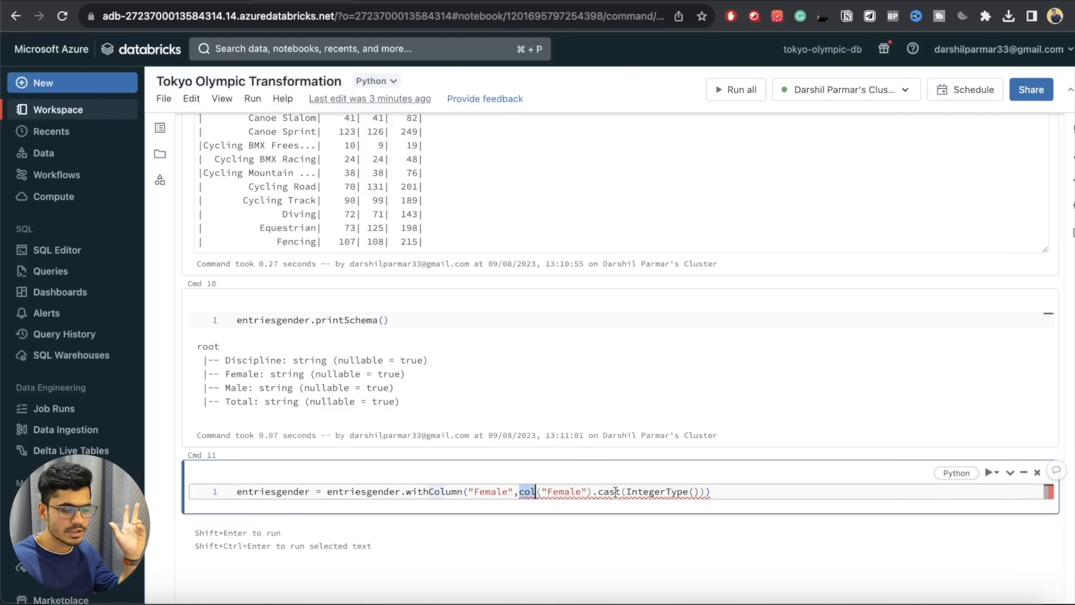
double_click(651, 492)
- Insert a cell at the notebook's start importing col from pyspark.sql.functions and IntegerType, DoubleType, BooleanType, DateType from pyspark.sql.types
scroll(415, 281, "up", 20)
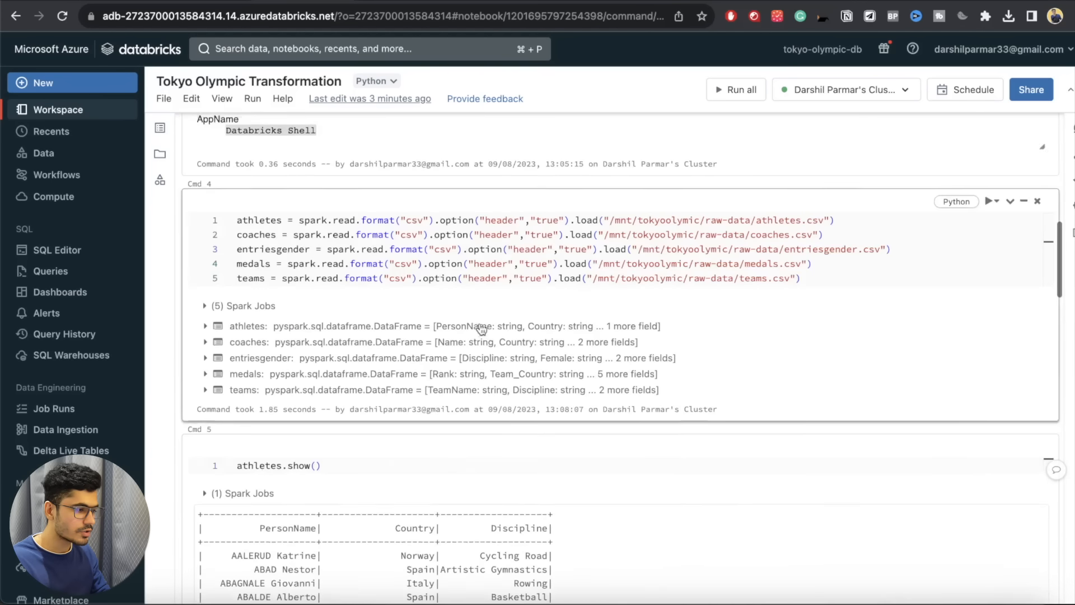
left_click(394, 216)
mouse_move(629, 125)
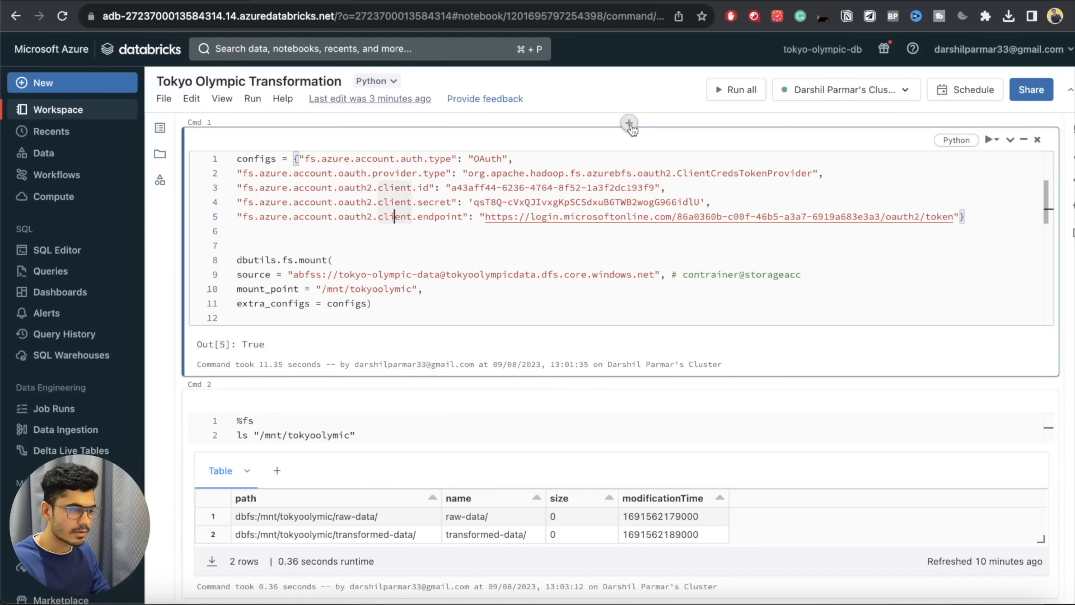
left_click(630, 124)
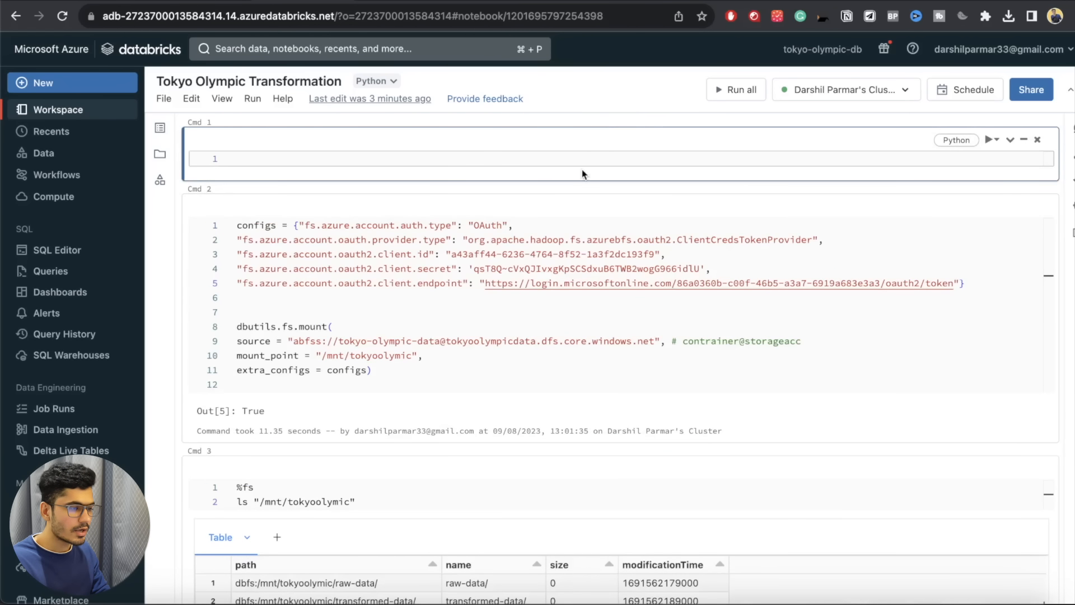
type("from pyspark.sql.functions import col from pyspark.sql.types import IntegerType, DoubleType, BooleanType, DateType")
- Review the two pyspark import lines in the first cell and run that cell
double_click(280, 160)
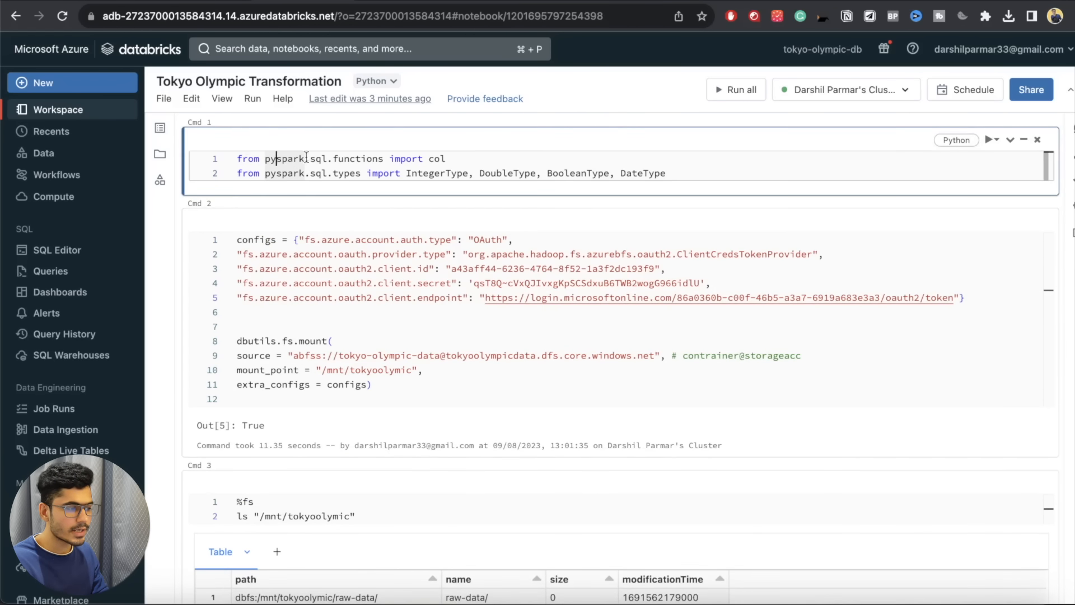
left_click_drag(390, 158, 464, 158)
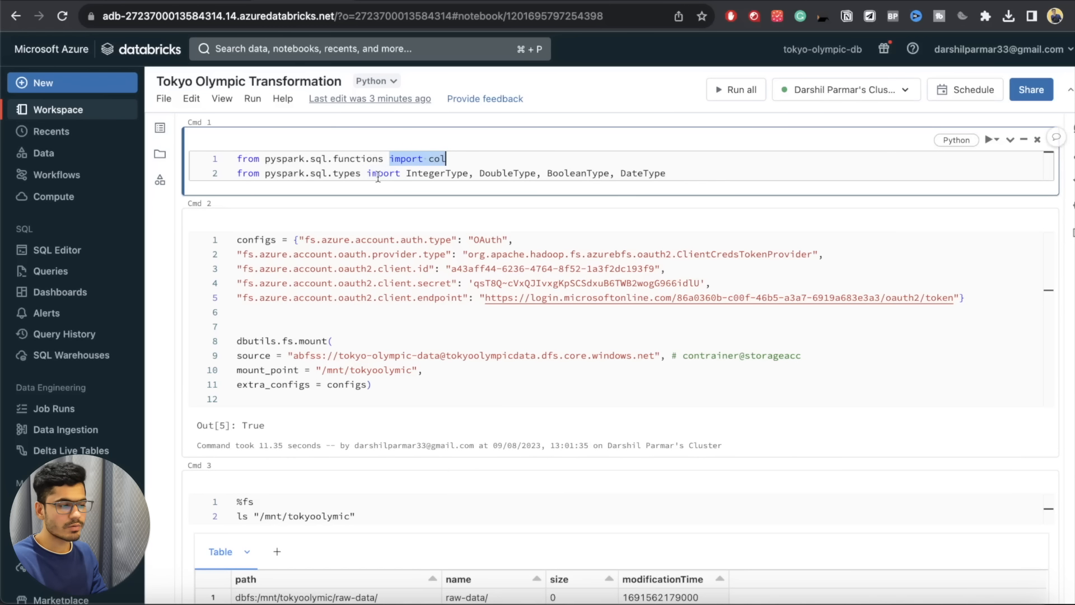
left_click_drag(405, 168, 619, 173)
left_click(685, 173)
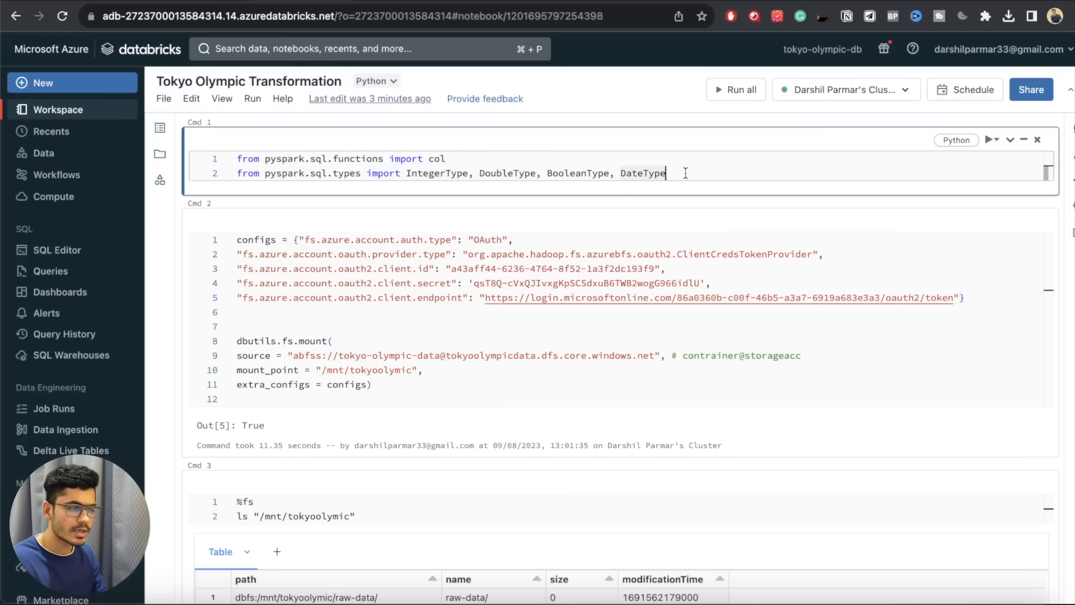
key("shift+Return")
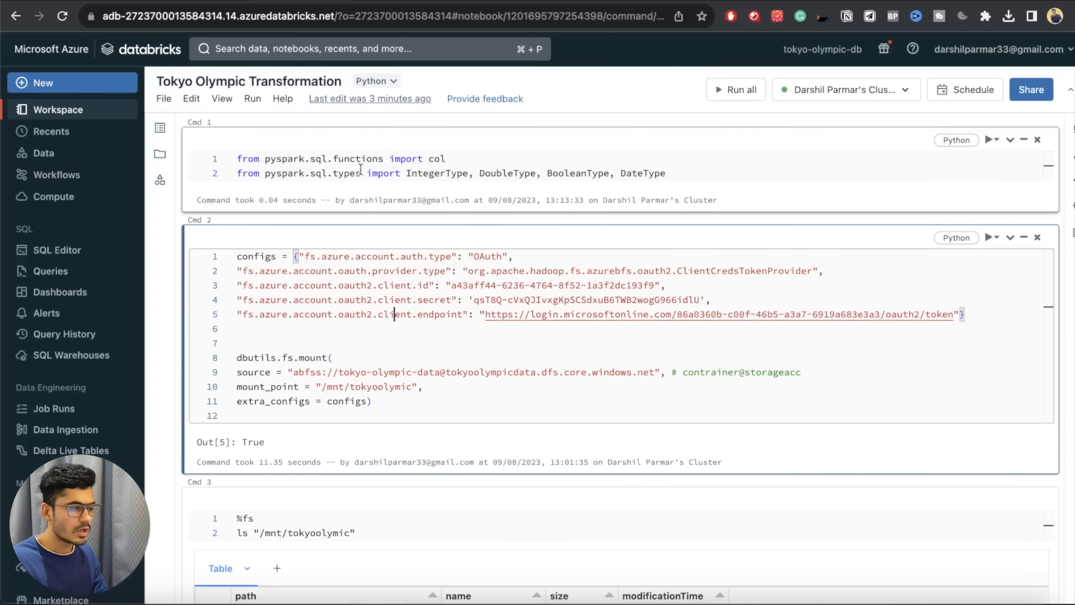
- Compare the imported col and IntegerType names with the Female cast statement in the notebook's last cell
double_click(435, 158)
double_click(435, 173)
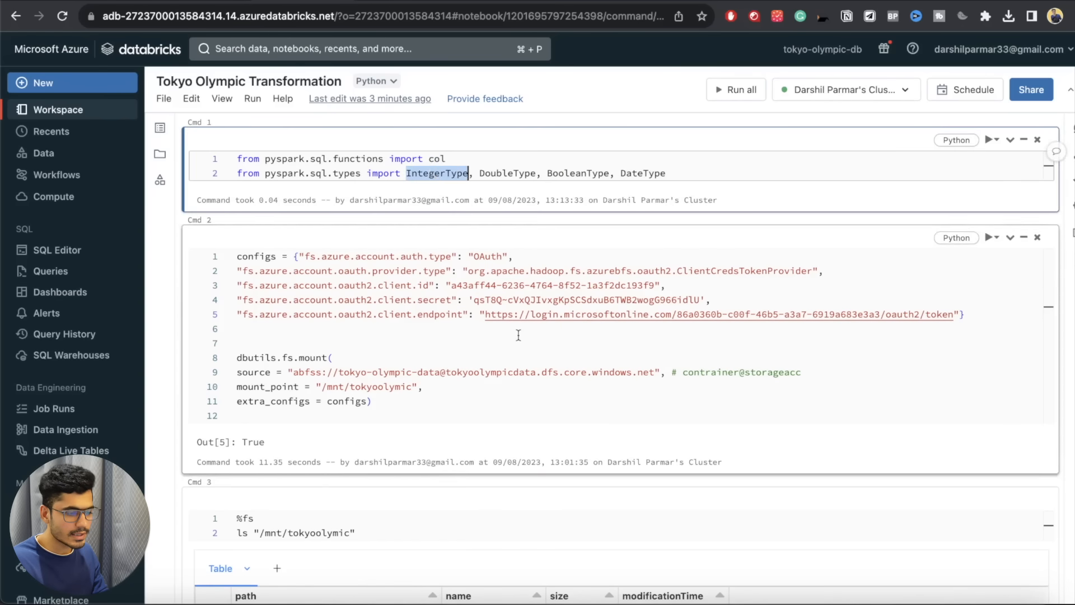
scroll(519, 336, "down", 15)
scroll(519, 339, "down", 20)
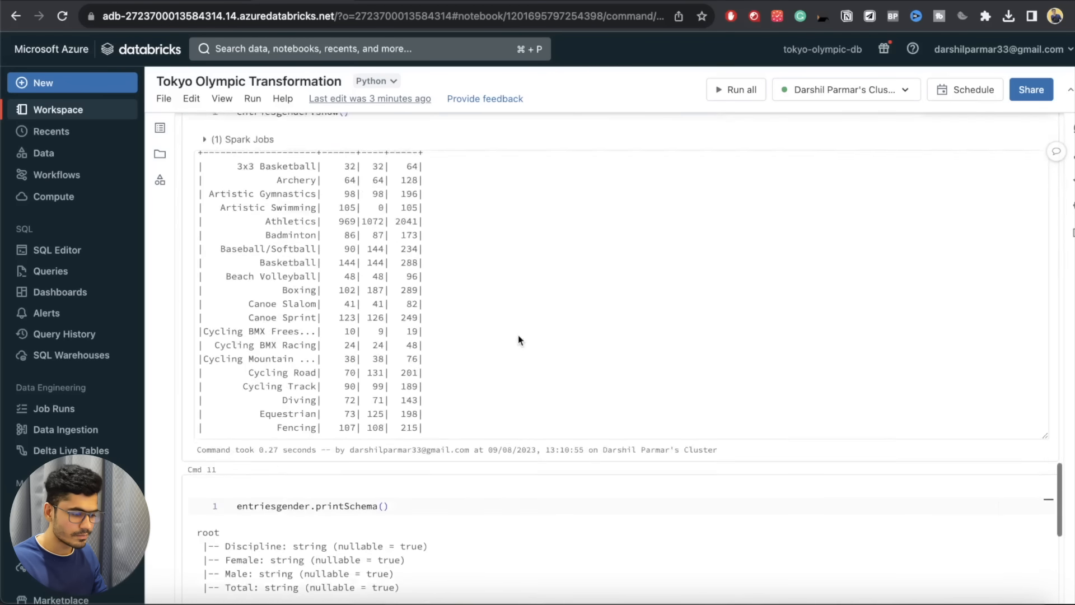
left_click(723, 351)
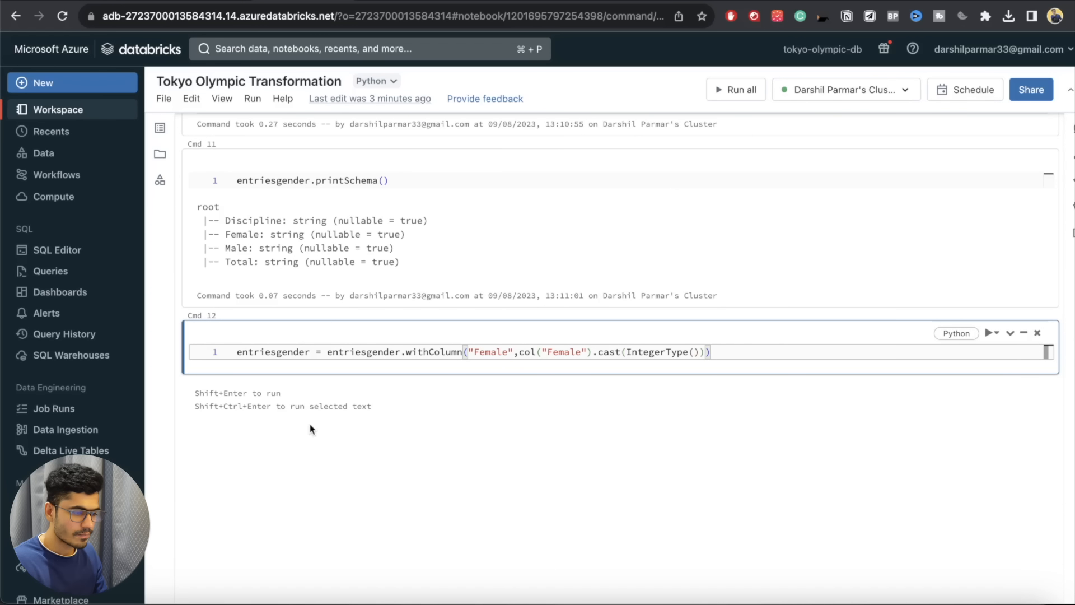
left_click_drag(730, 352, 355, 351)
left_click(785, 352)
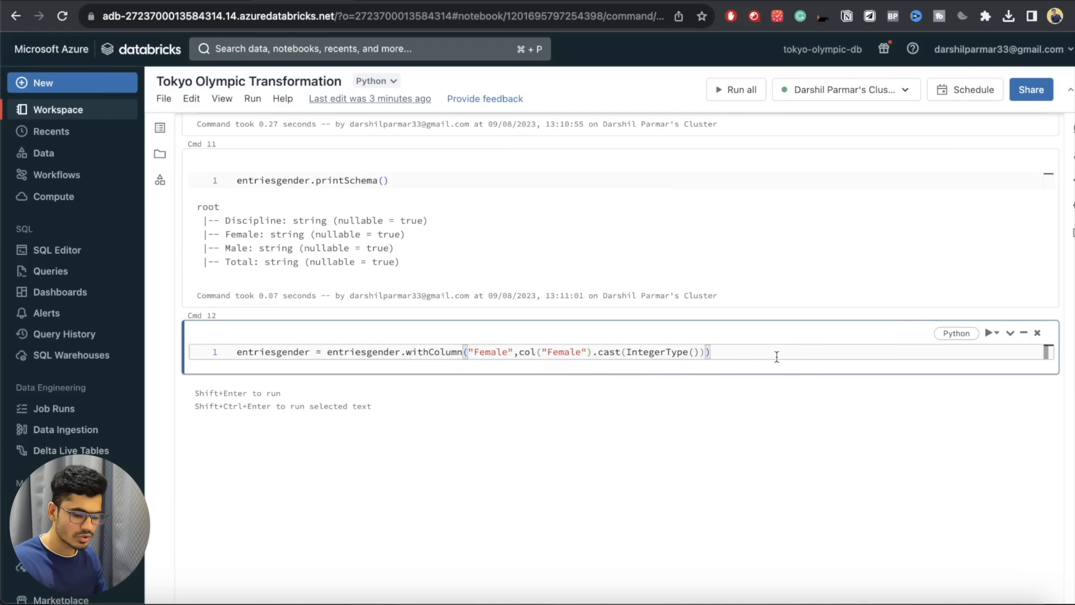
key("BackSpace")
type(".")
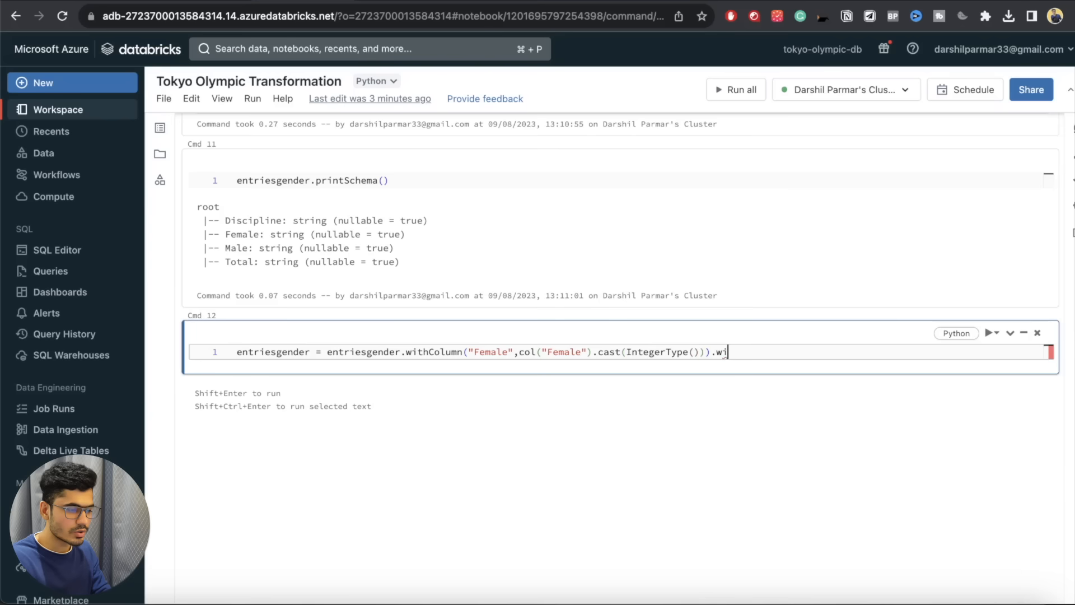
type("wi")
key("Tab")
key("Return")
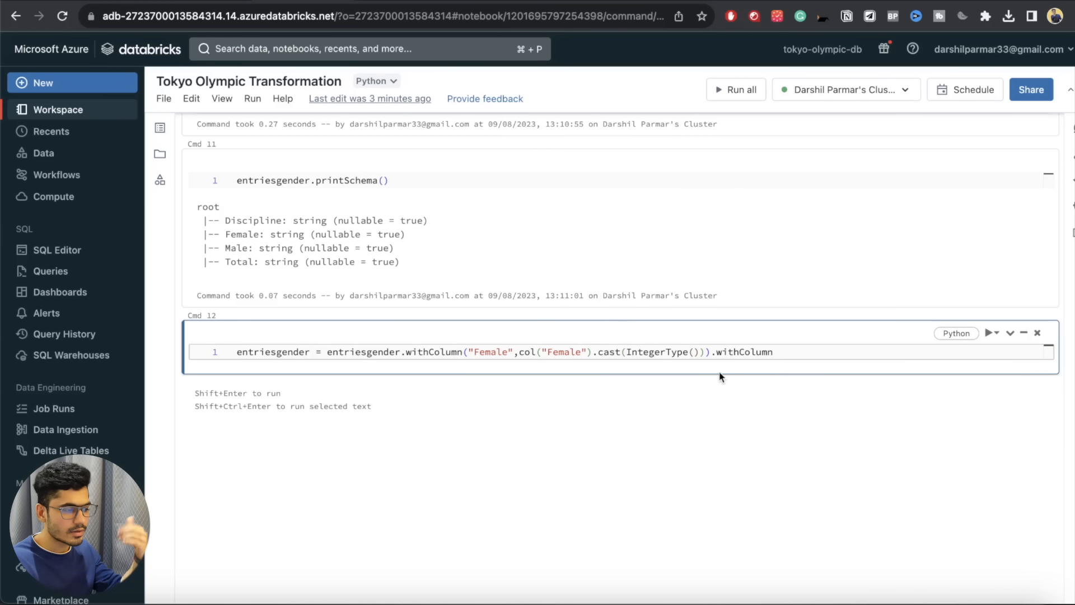
double_click(720, 351)
left_click_drag(719, 351, 711, 350)
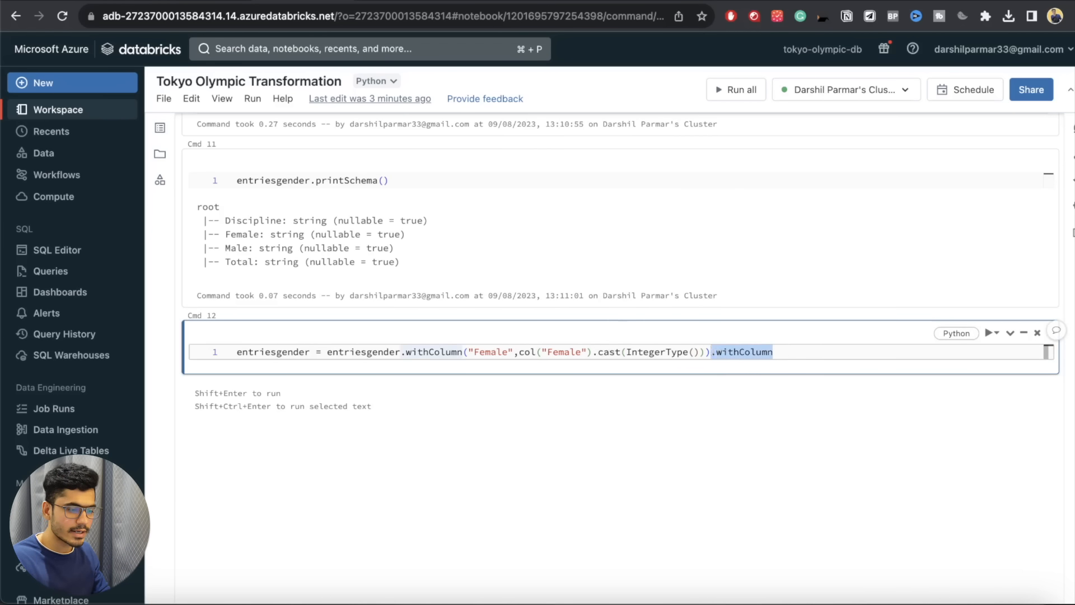
key("BackSpace")
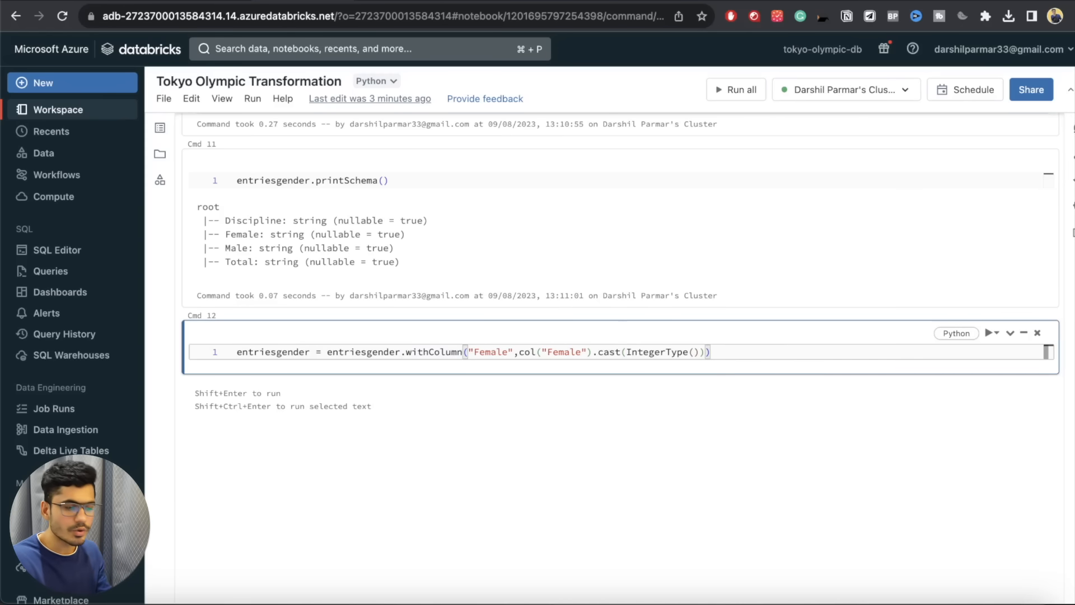
- Continue the Female cast statement on a second line with .withColumn("Male",col("Male").cast(IntegerType()))\
type("\\")
key("Return")
type(".withColumn")
type("(\"Male\"")
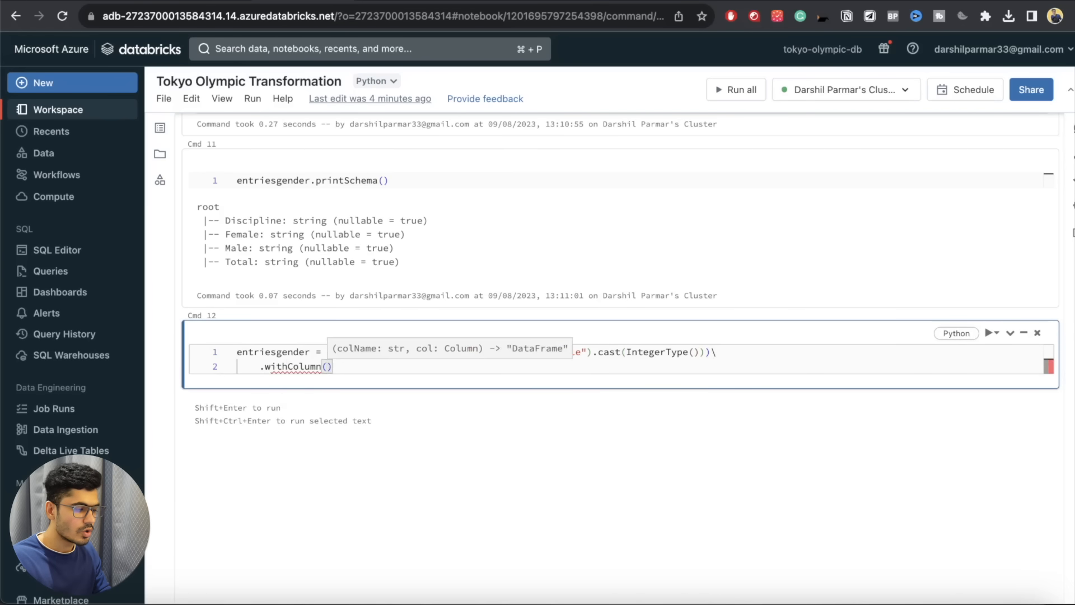
type(",col(\"")
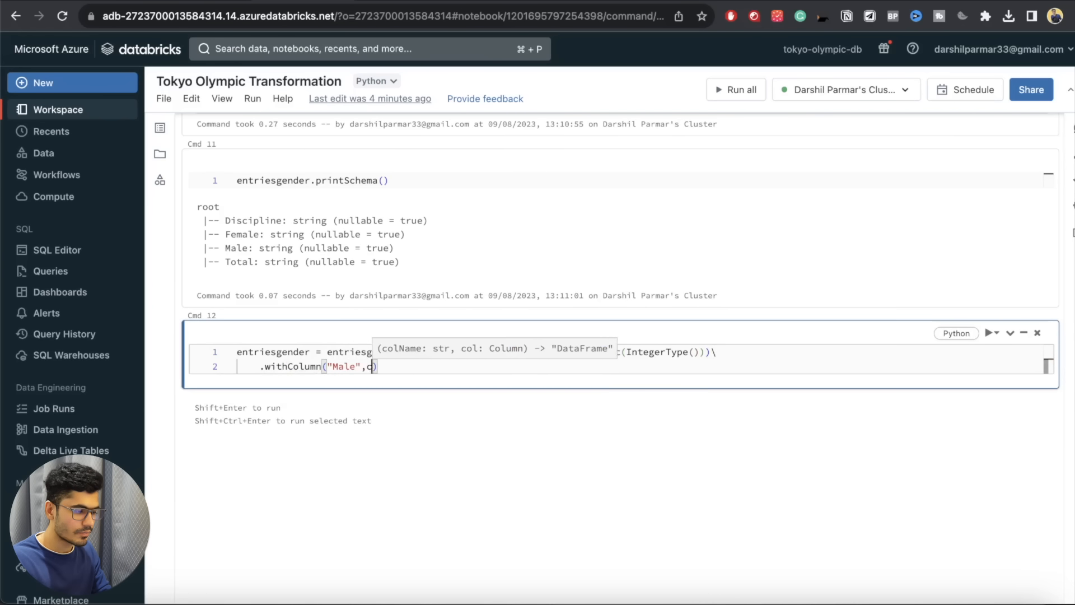
type("Male\").cas(I")
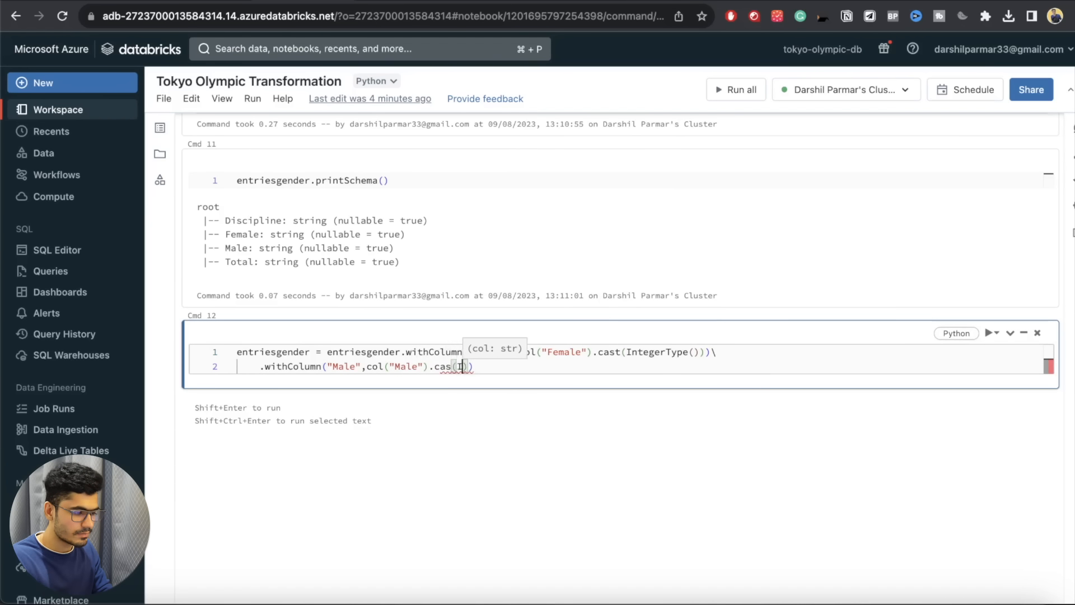
key("BackSpace")
key("BackSpace")
type("t(")
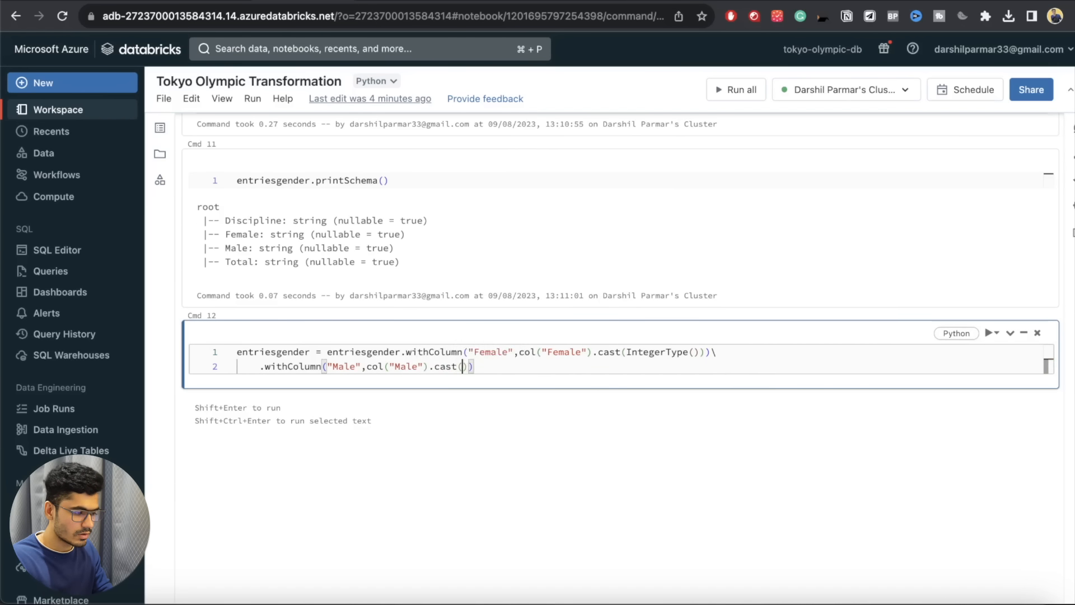
type("Inte")
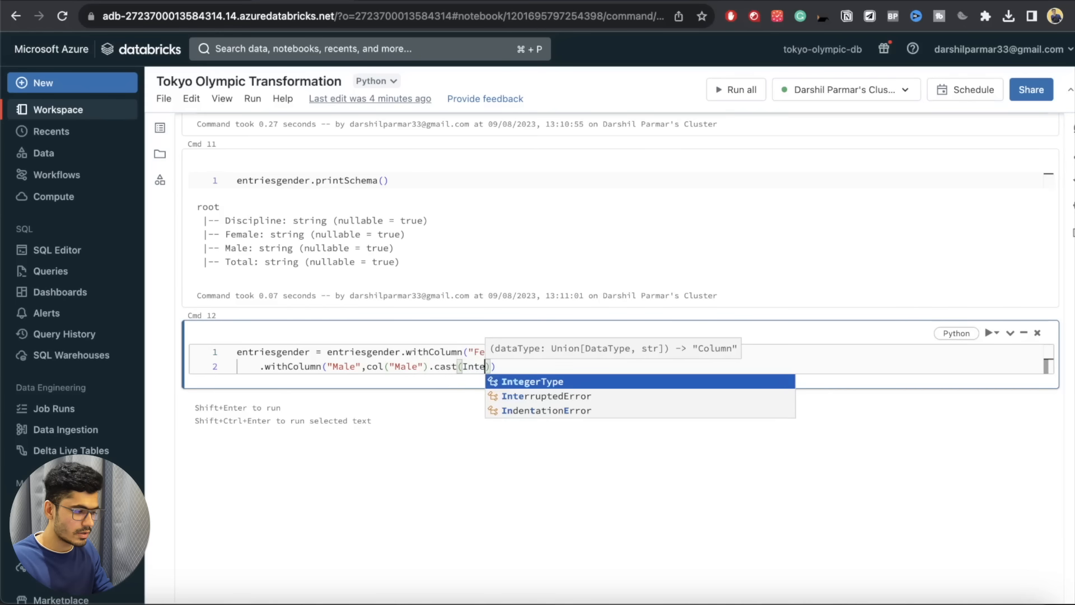
key("Tab")
type("()")
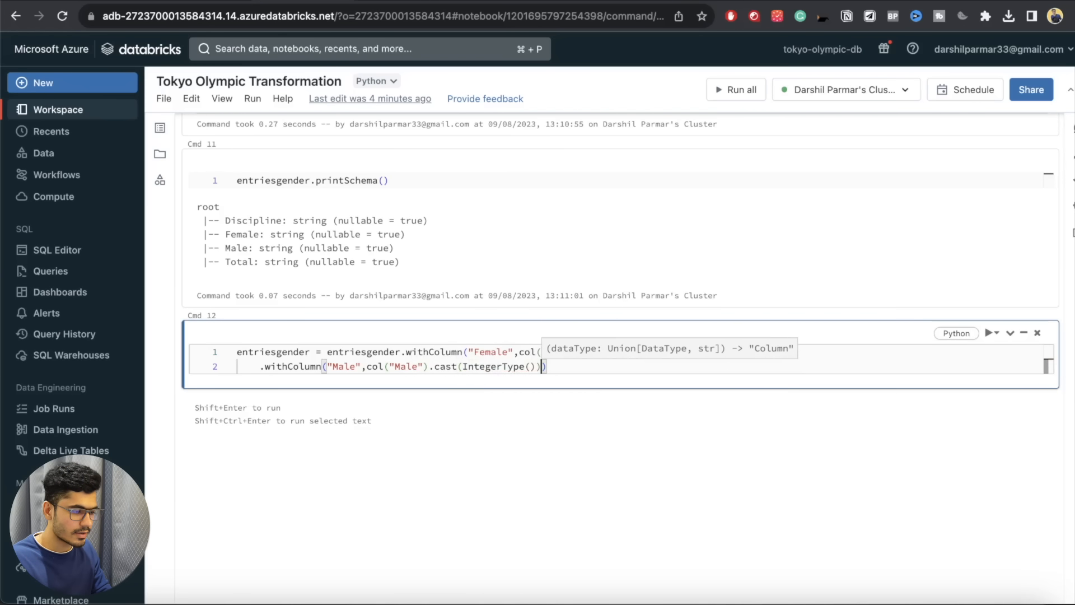
type("))\\")
- Add .withColumn("Total",col("Total").cast(IntegerType)) as the statement's third line and run the cell
key("Return")
type(".")
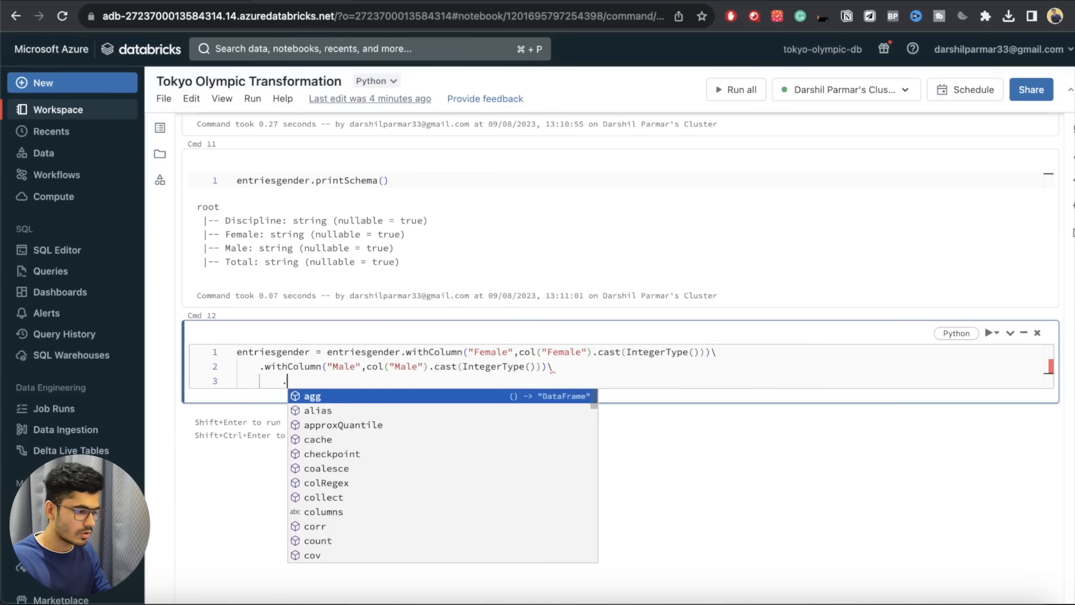
key("BackSpace")
key("BackSpace")
type(".wit")
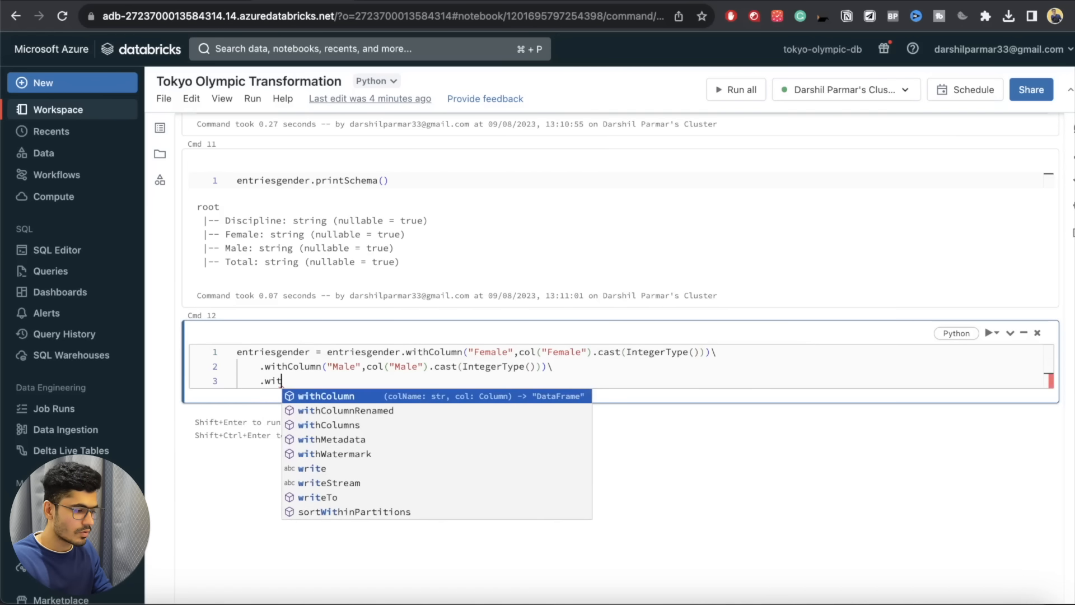
key("Tab")
type("(")
type("\"Total\"")
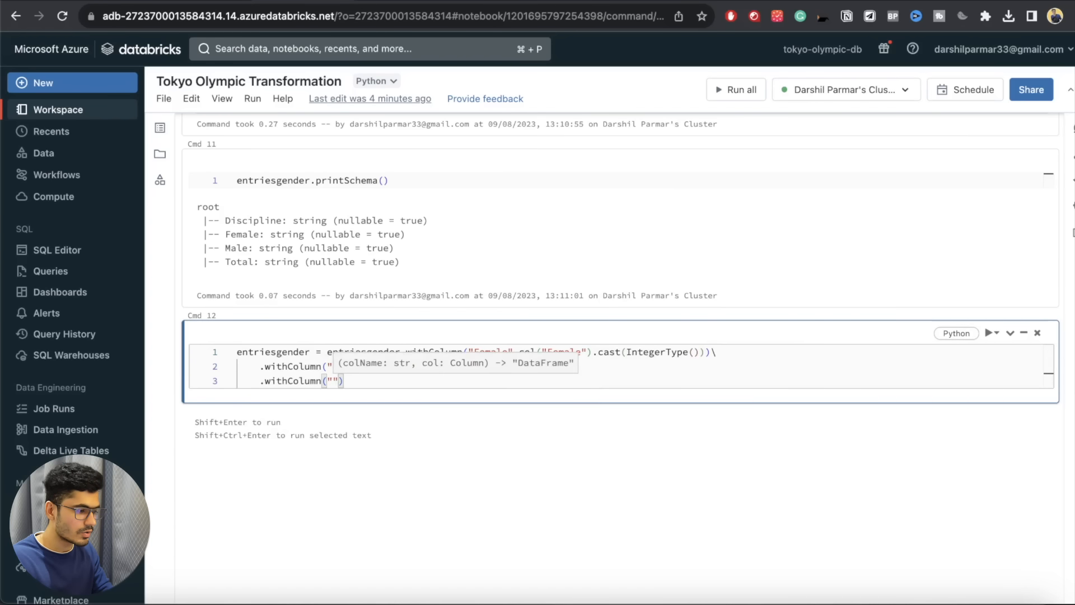
type(",col(")
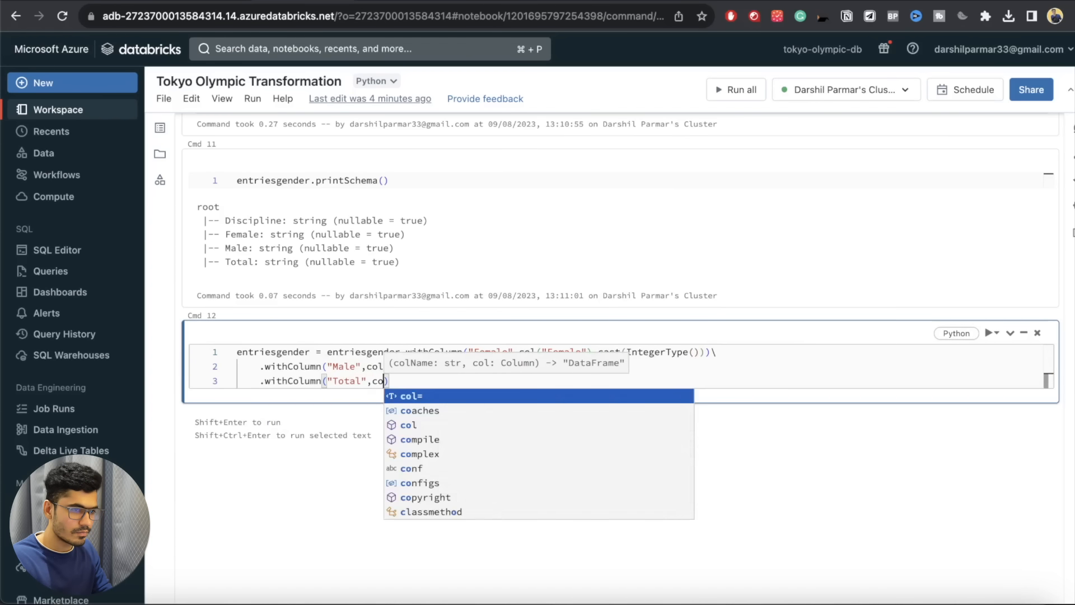
type("\"Total\".")
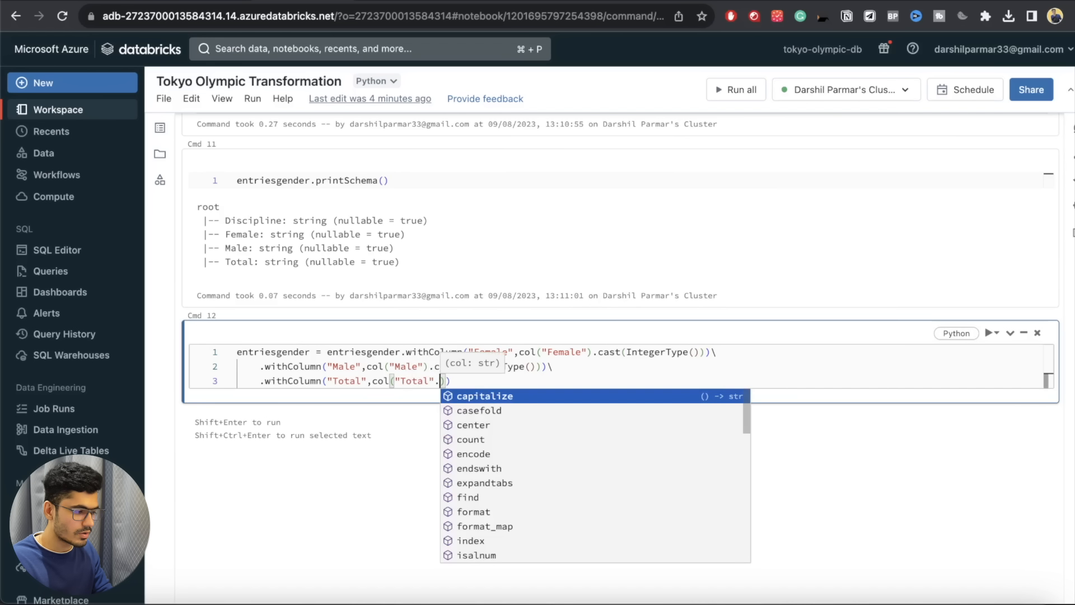
key("BackSpace")
key("Right")
type(".cast(")
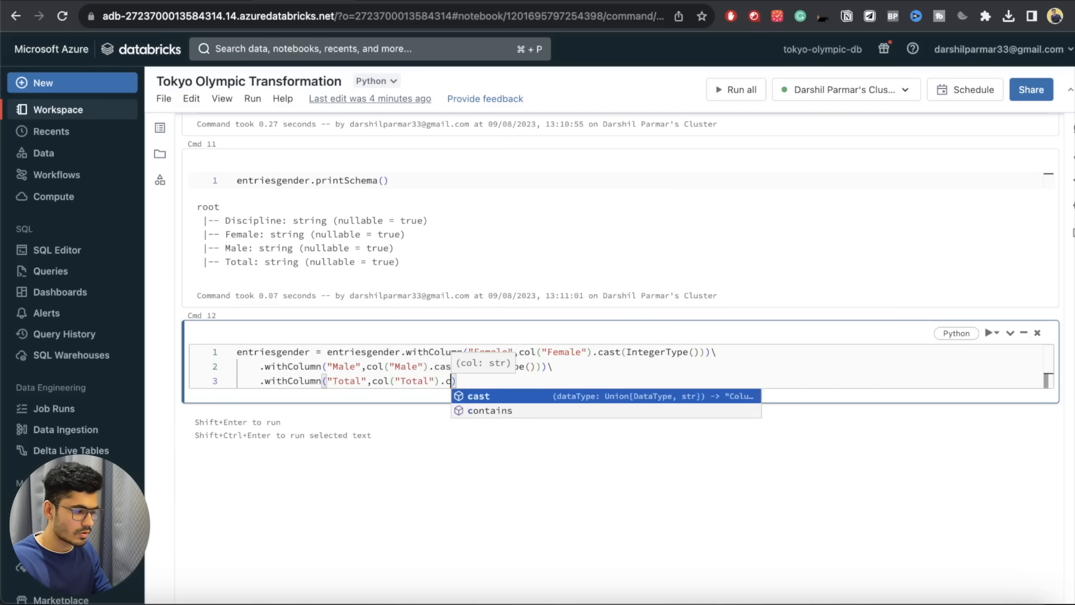
type("IntegerType)")
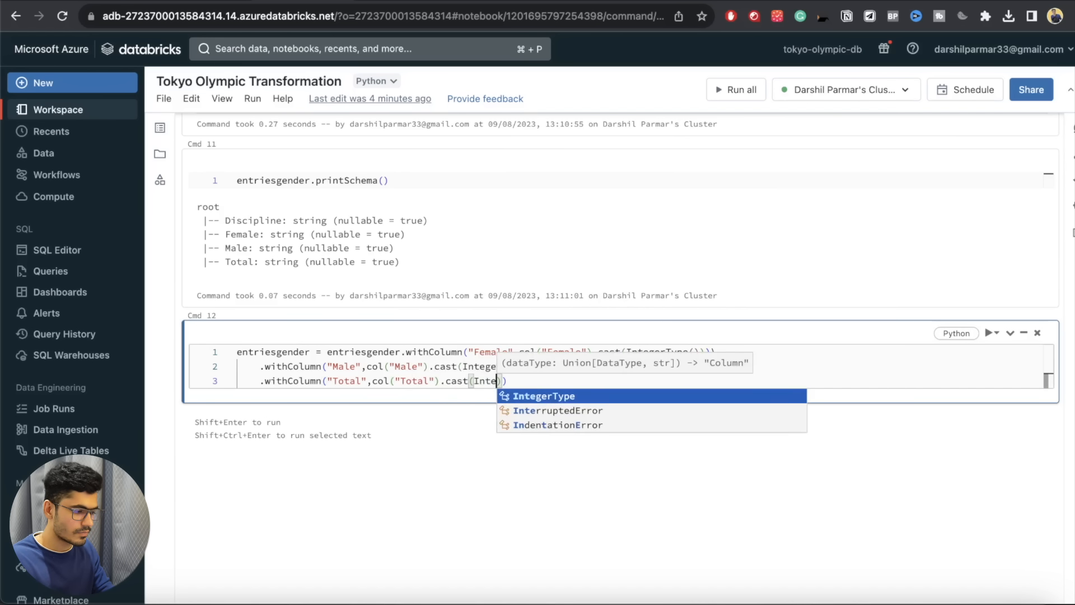
key("shift+Return")
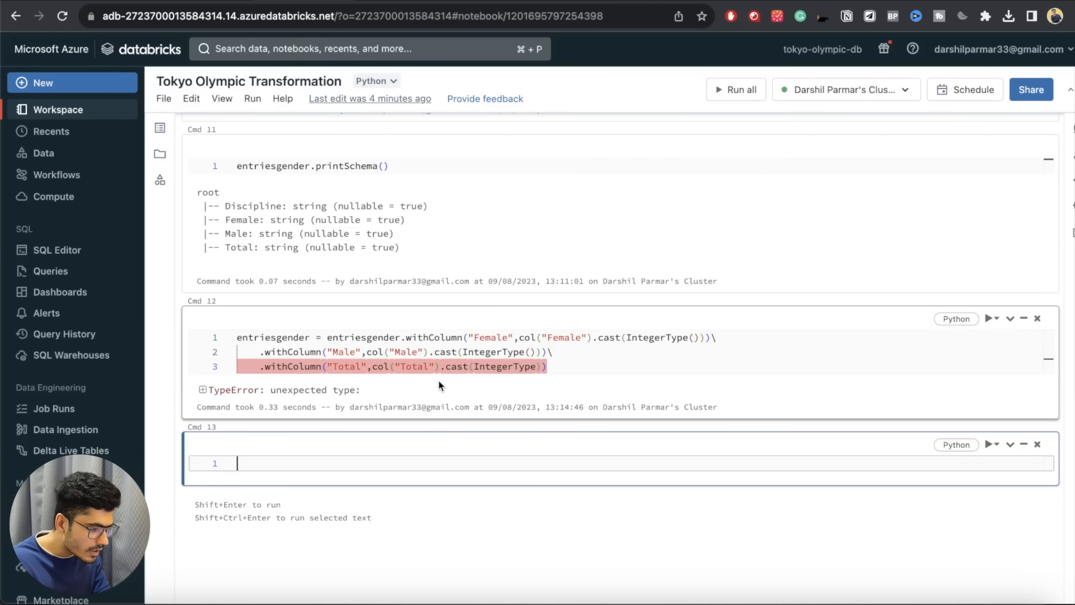
- Add the missing parentheses after IntegerType in the Total cast line and rerun the cell
left_click(552, 366)
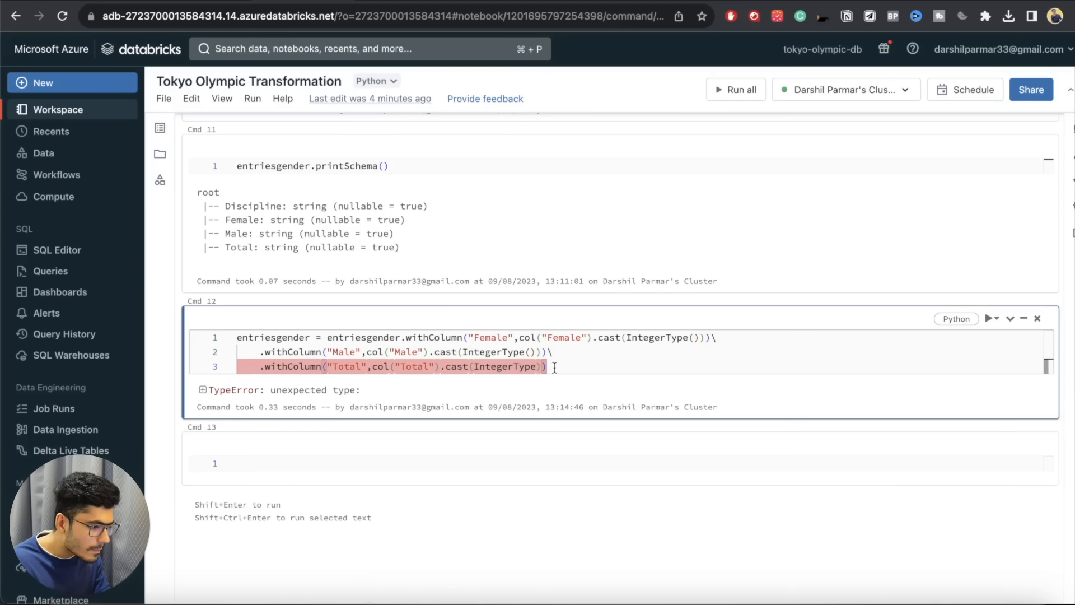
key("Left")
key("Left")
type("()")
key("shift+Return")
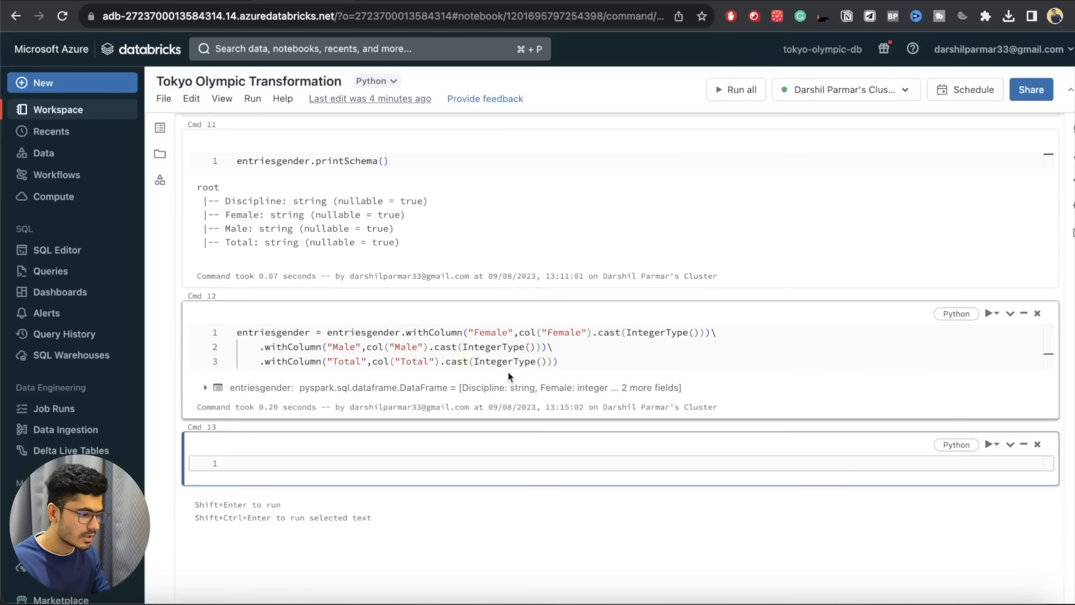
- Enter entriesgender.printSchema() in the empty cell below the cast statement and run it
double_click(294, 334)
key("ctrl+c")
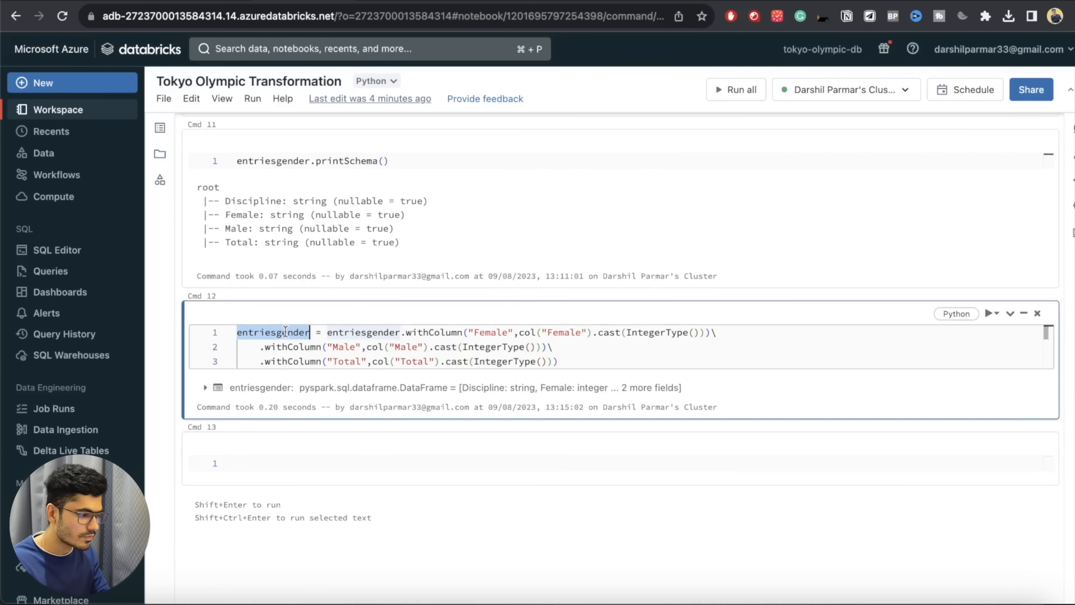
left_click(283, 460)
key("ctrl+v")
type(".pri")
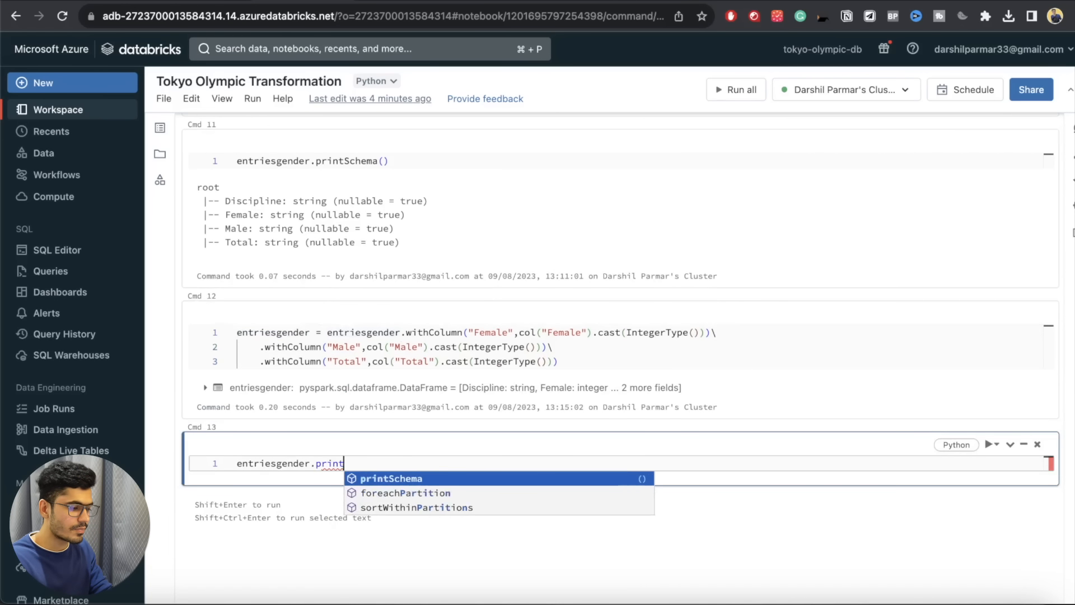
key("Tab")
type("()")
key("shift+Return")
scroll(349, 451, "down", 2)
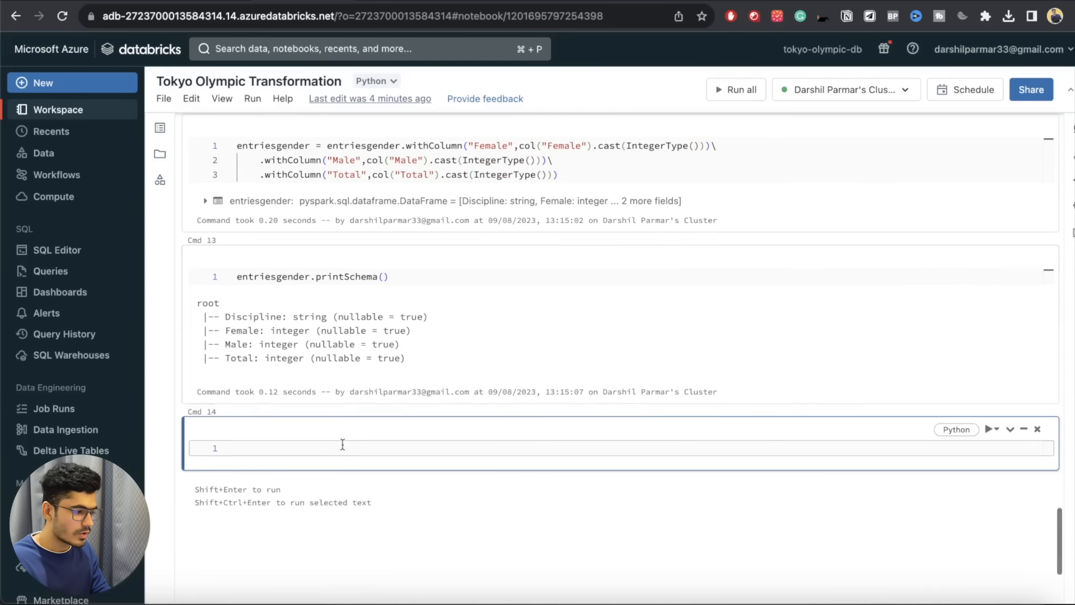
- Compare the Female, Male and Total types in the new entriesgender schema with the earlier schema and the cast statement
left_click_drag(282, 318, 316, 328)
left_click(279, 345)
left_click_drag(275, 360, 315, 361)
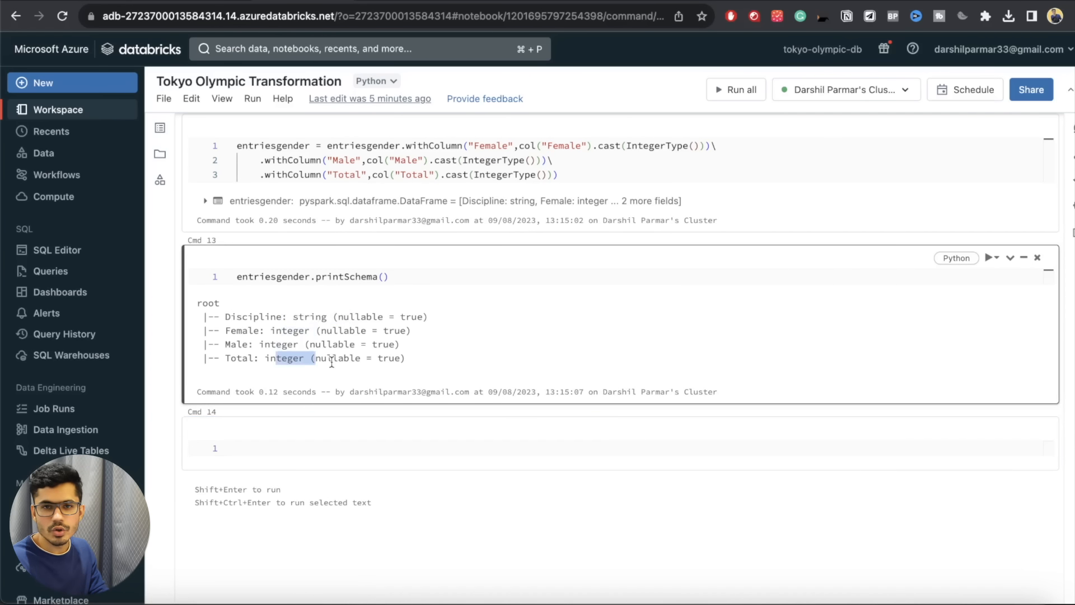
scroll(331, 363, "up", 10)
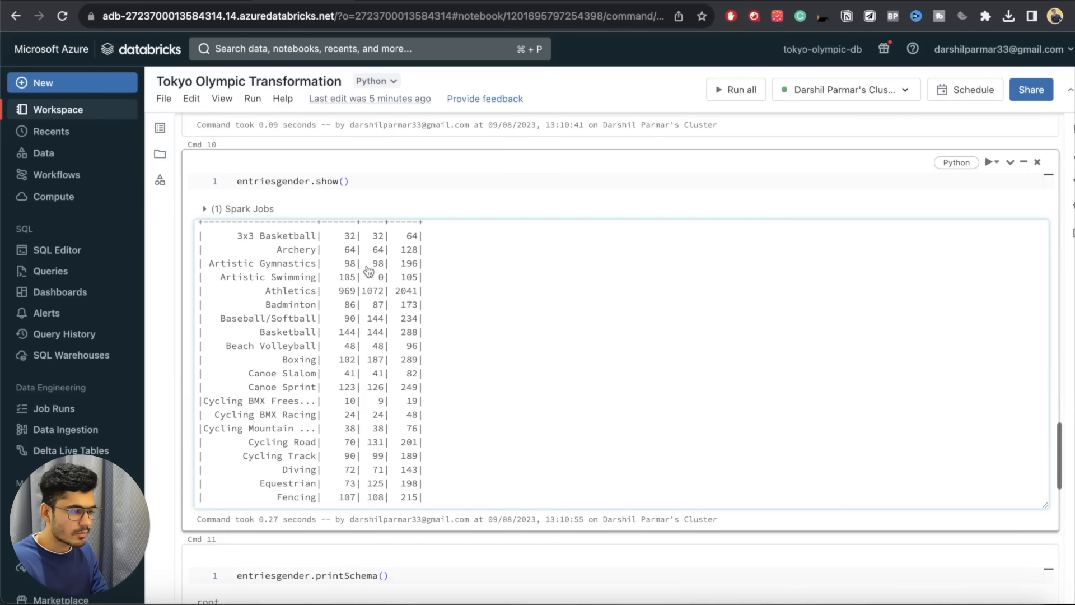
scroll(370, 291, "down", 10)
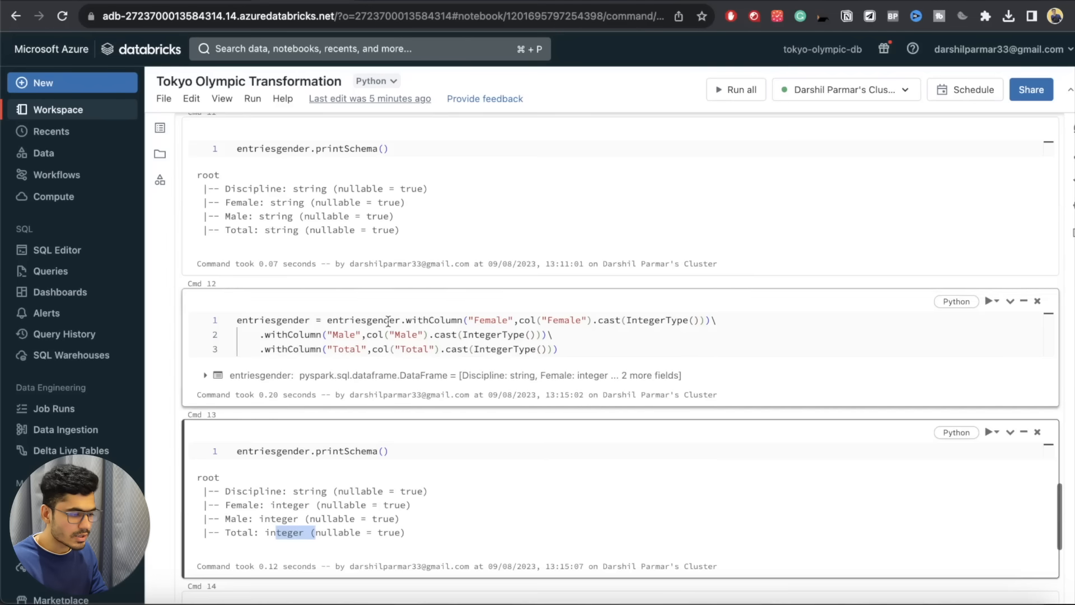
scroll(388, 320, "down", 1)
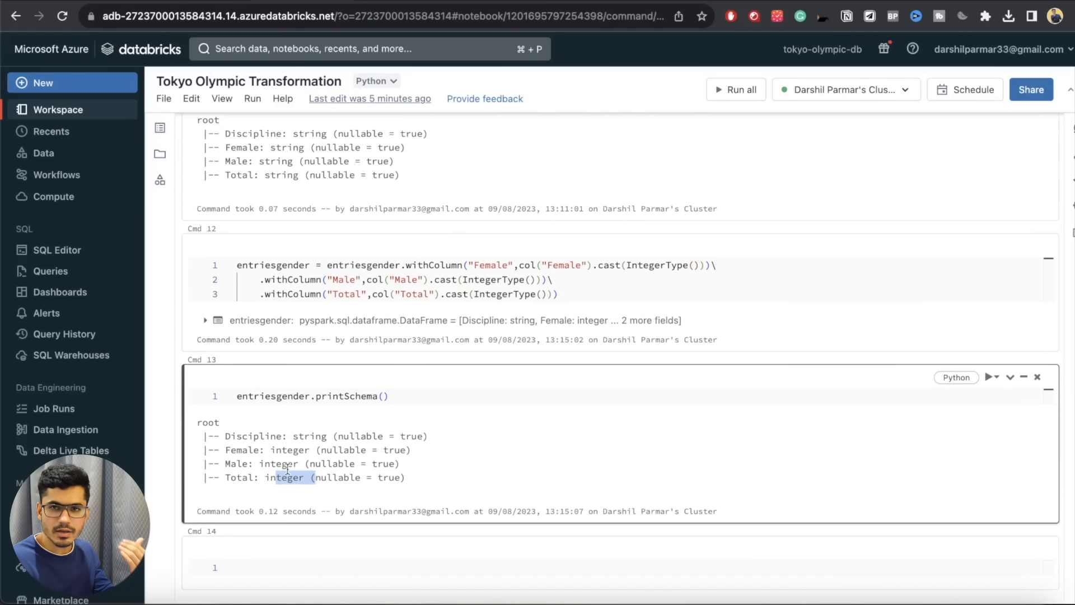
left_click(378, 265)
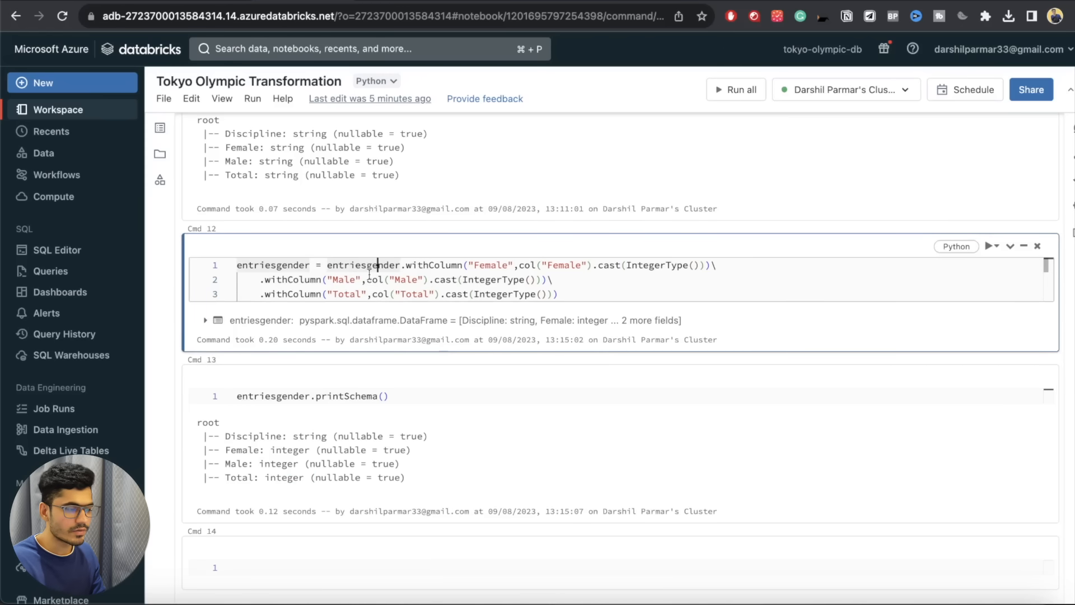
- Enter medals.show() in the notebook's empty last cell, reusing the DataFrame name from the CSV loading cell, and run it
scroll(369, 275, "up", 15)
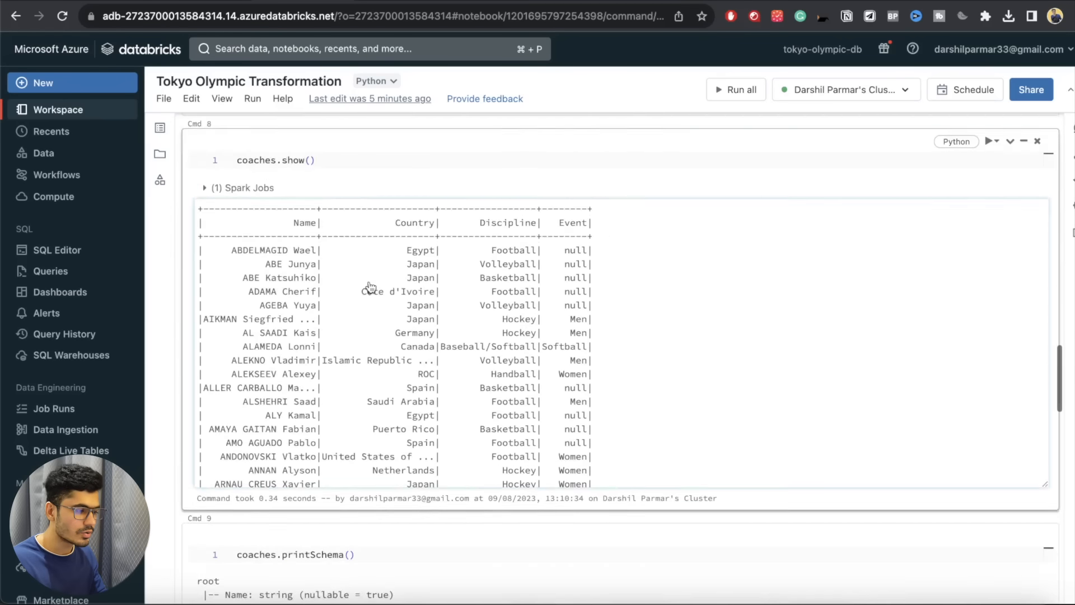
scroll(369, 287, "up", 10)
double_click(256, 216)
scroll(303, 263, "down", 20)
left_click(289, 256)
key("super+v")
type(".")
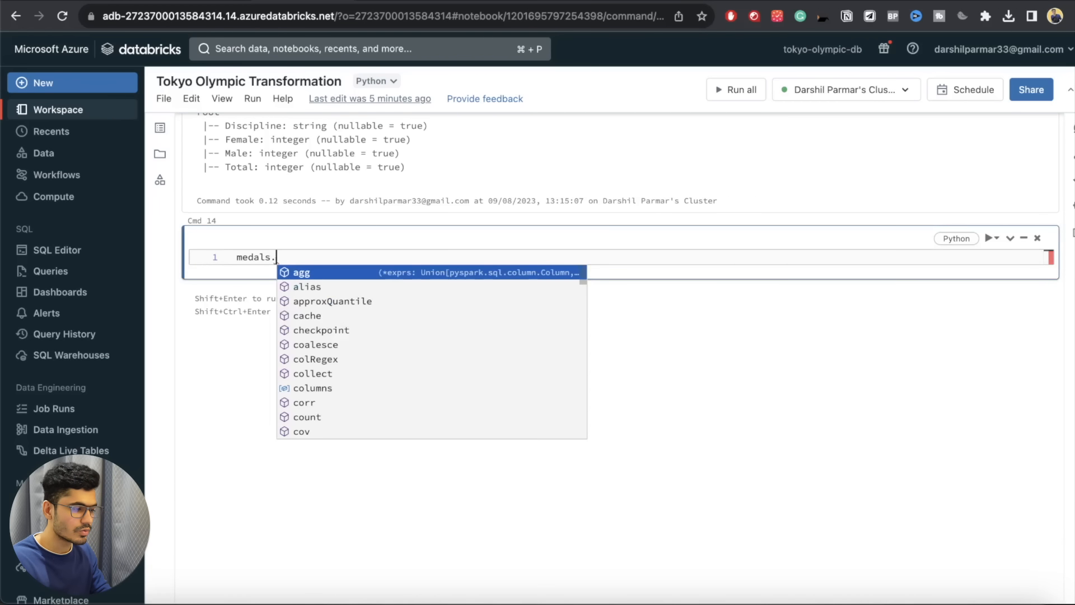
type("show()")
key("shift+Return")
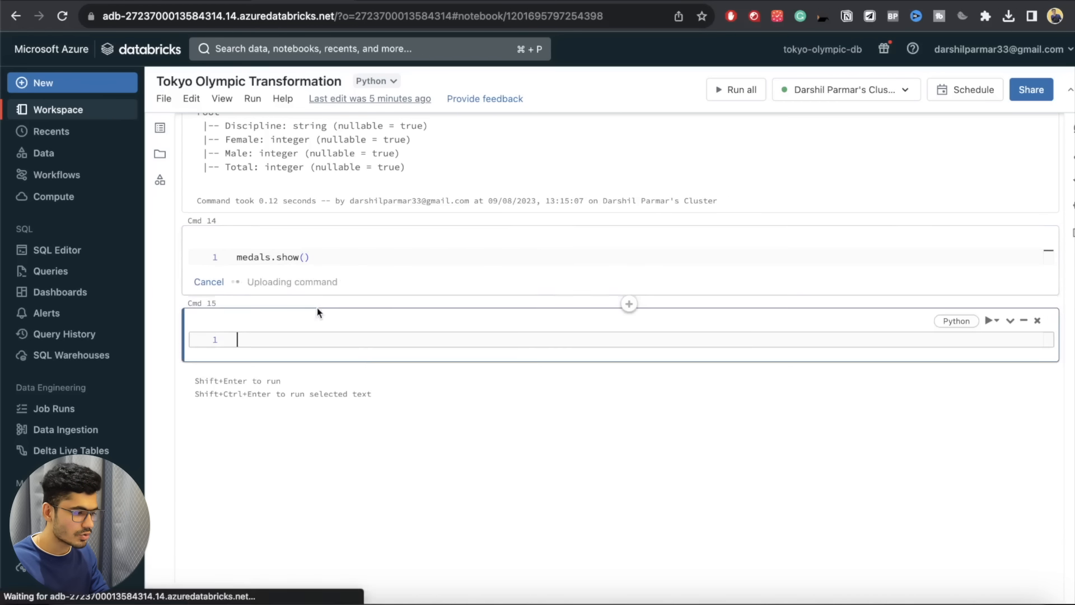
- Enter medals.printSchema() in the cell below the medals table and run it
scroll(372, 331, "up", 3)
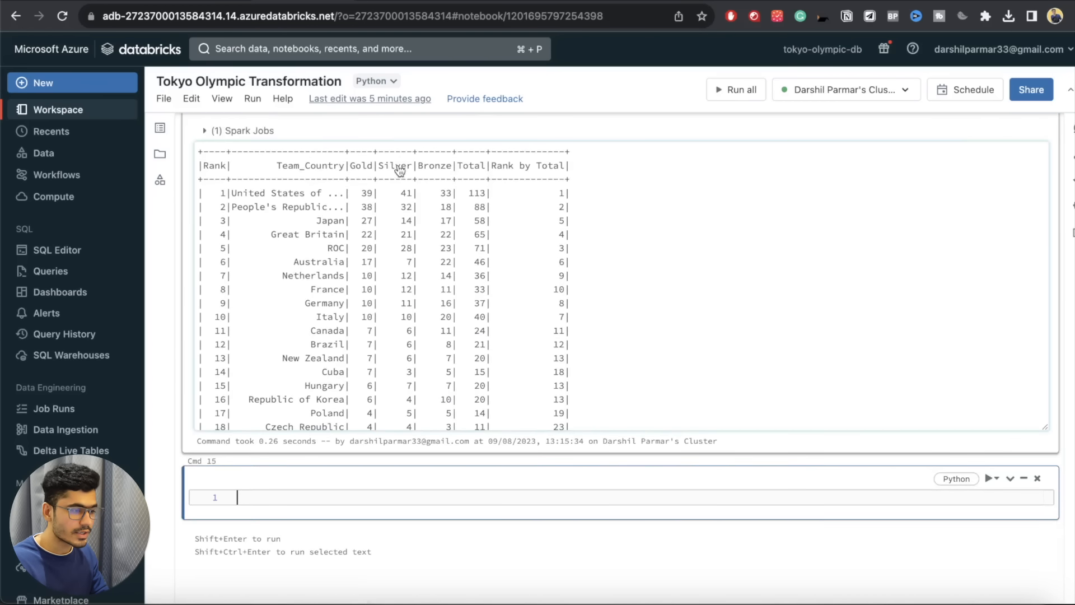
key("super+v")
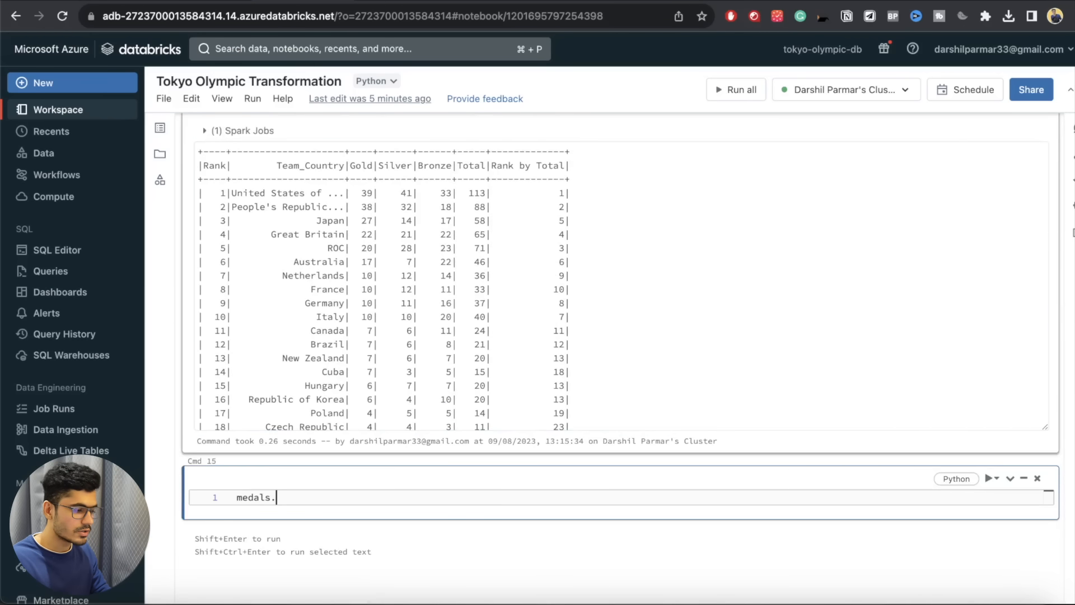
type(".")
key("Tab")
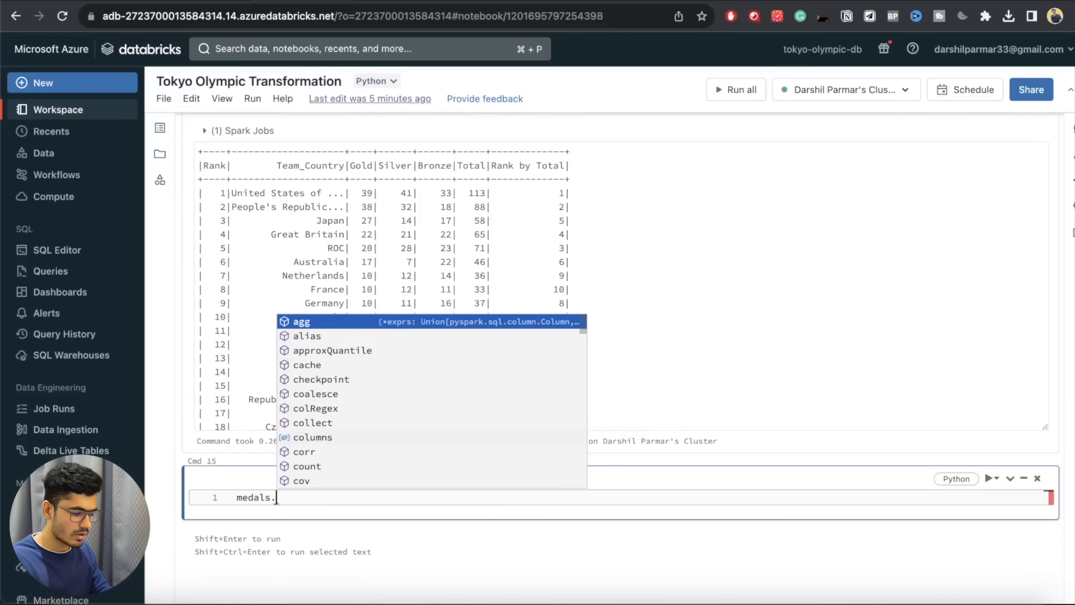
type("pr")
key("Tab")
type("()")
key("shift+Return")
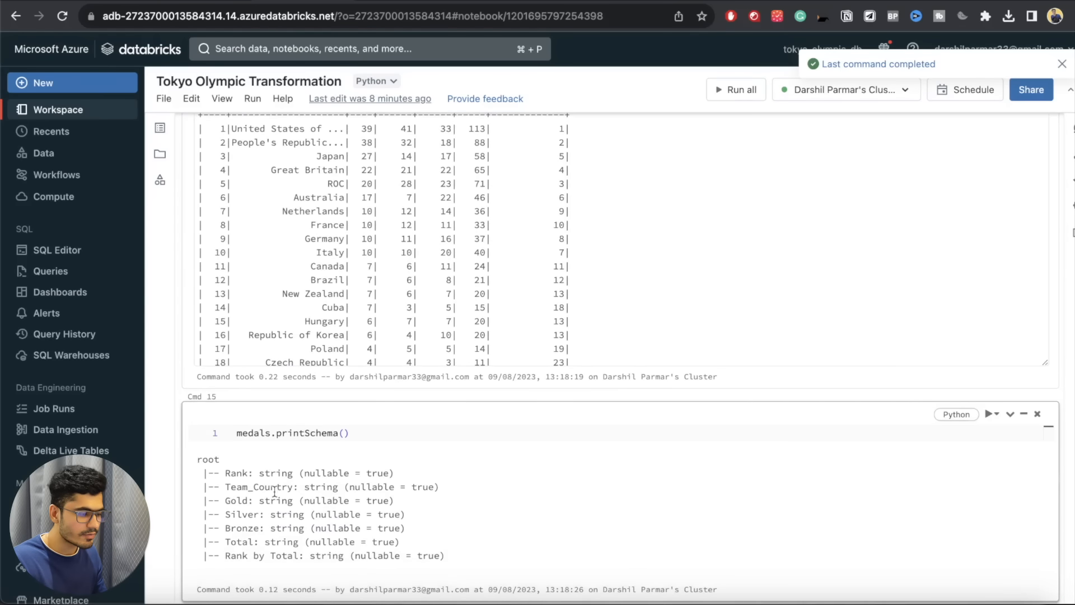
left_click(278, 492)
- Insert .option("inferSchema","true") before .load in the entriesgender line of the CSV loading cell
scroll(289, 387, "up", 3)
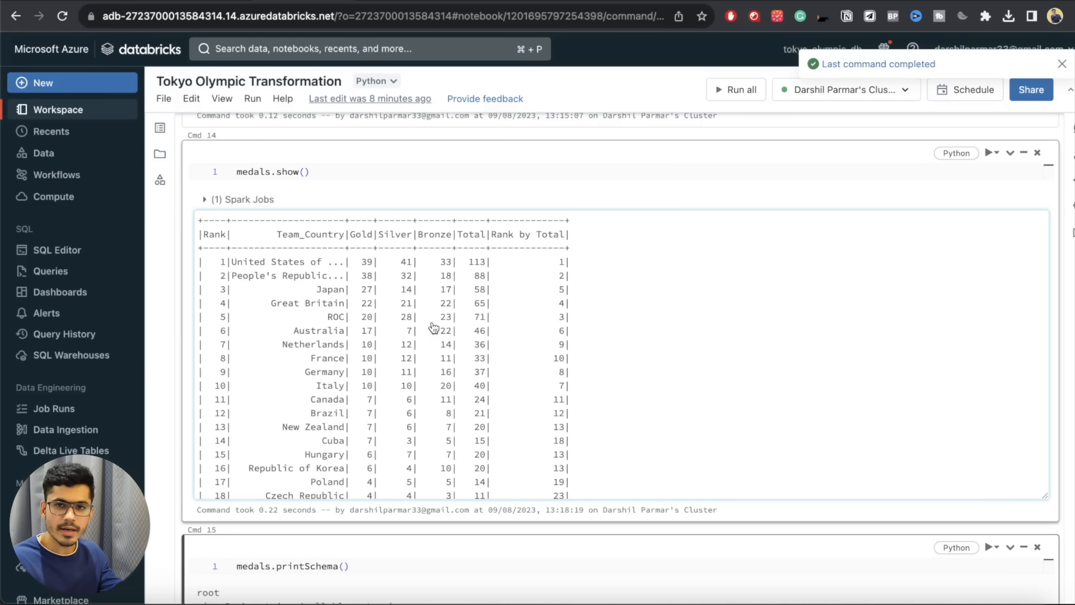
scroll(434, 327, "up", 15)
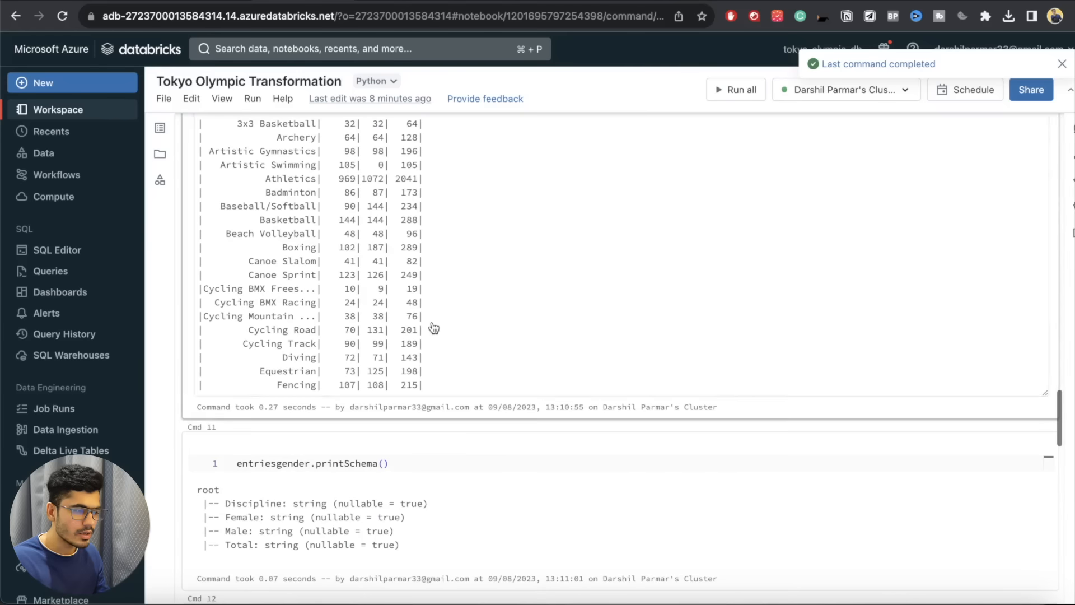
scroll(433, 327, "up", 15)
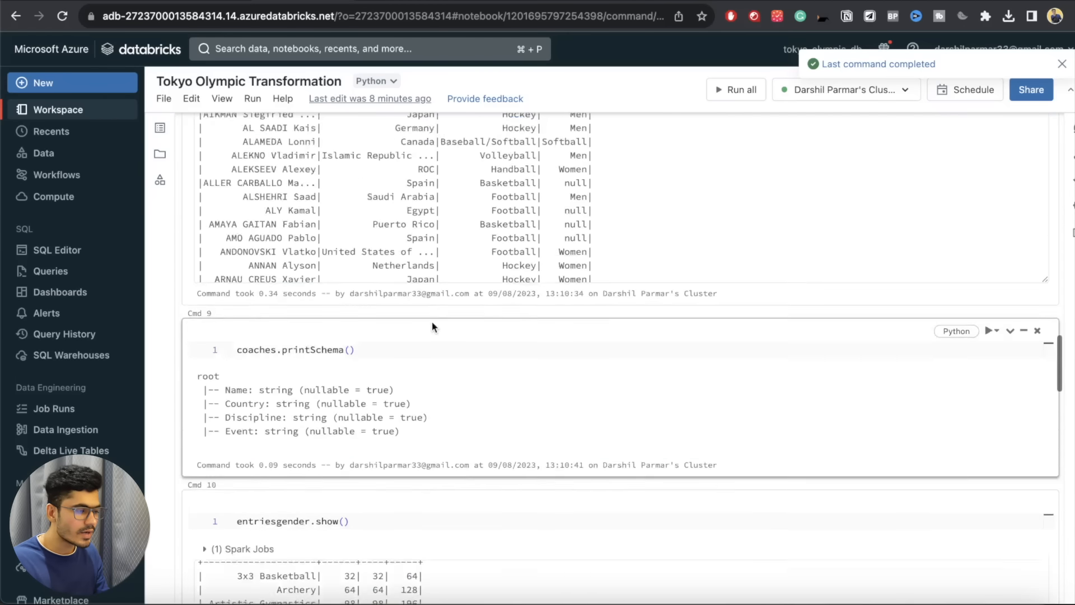
scroll(434, 328, "up", 15)
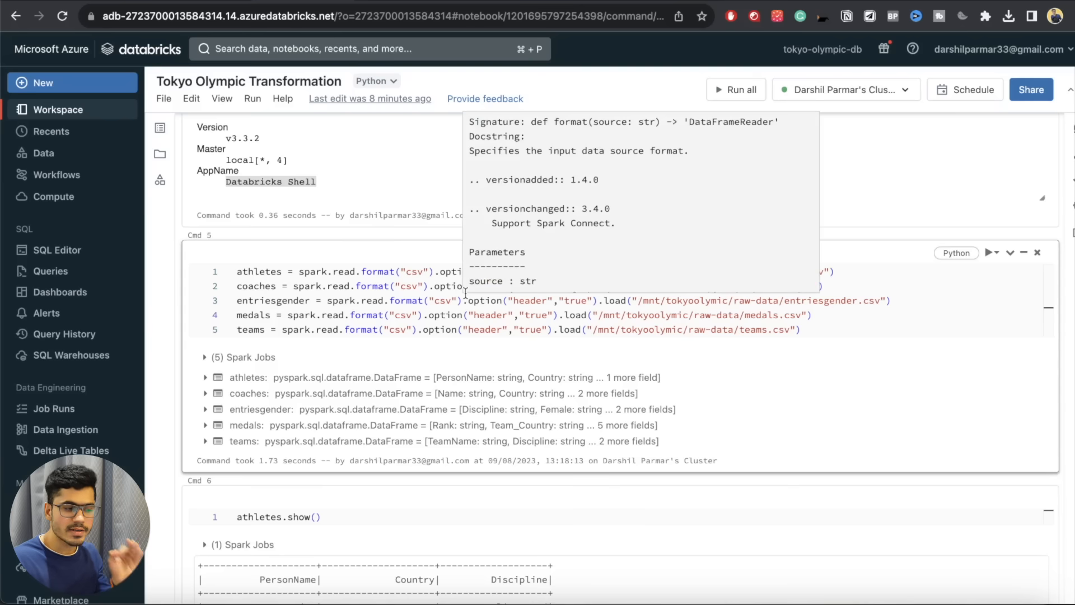
left_click(458, 305)
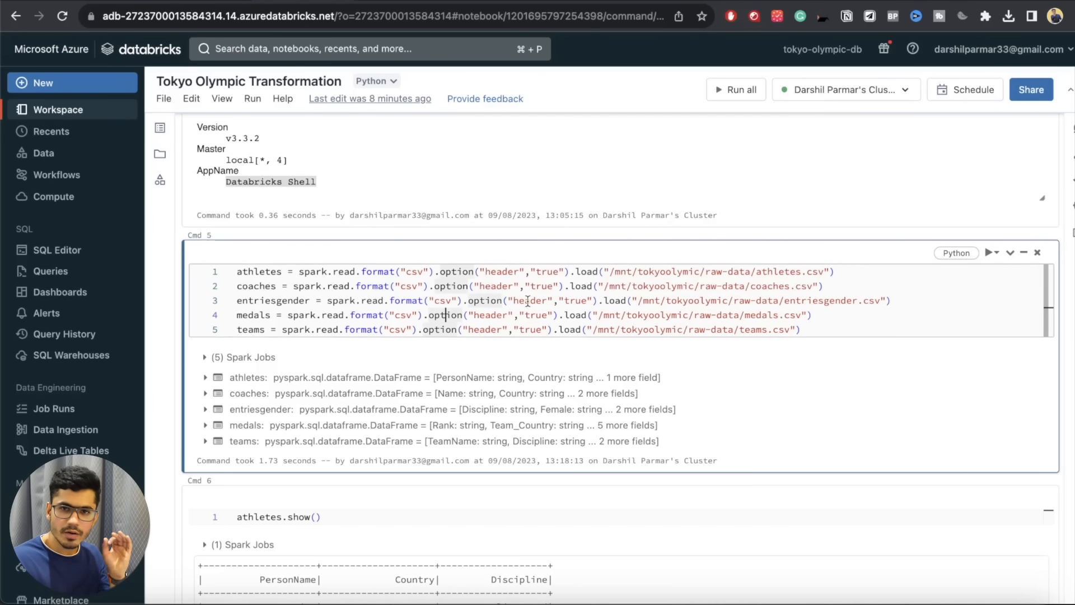
left_click(597, 301)
type(".option")
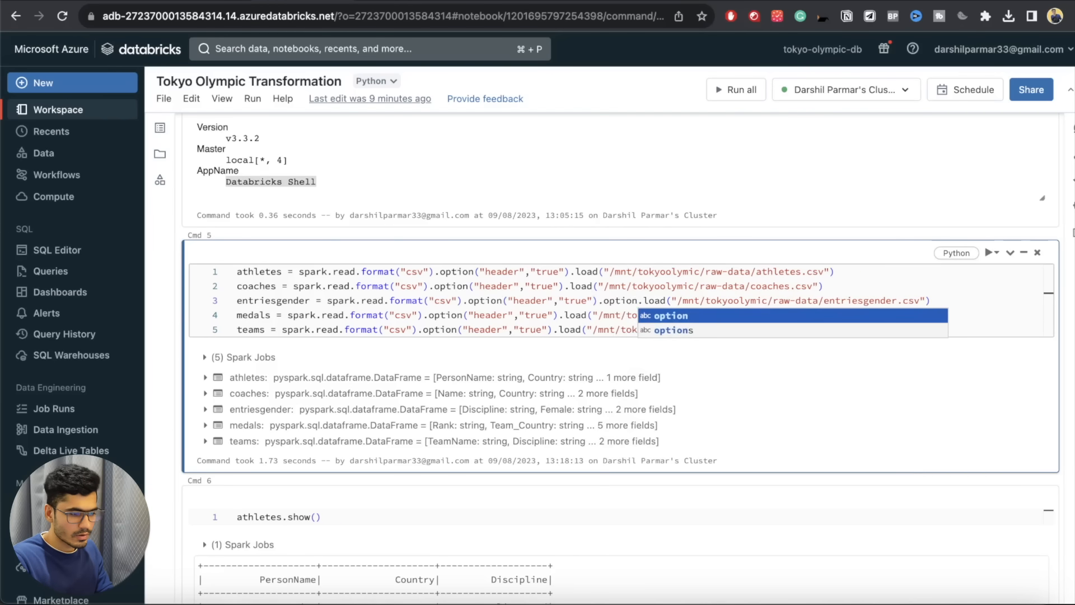
type("(\"inf")
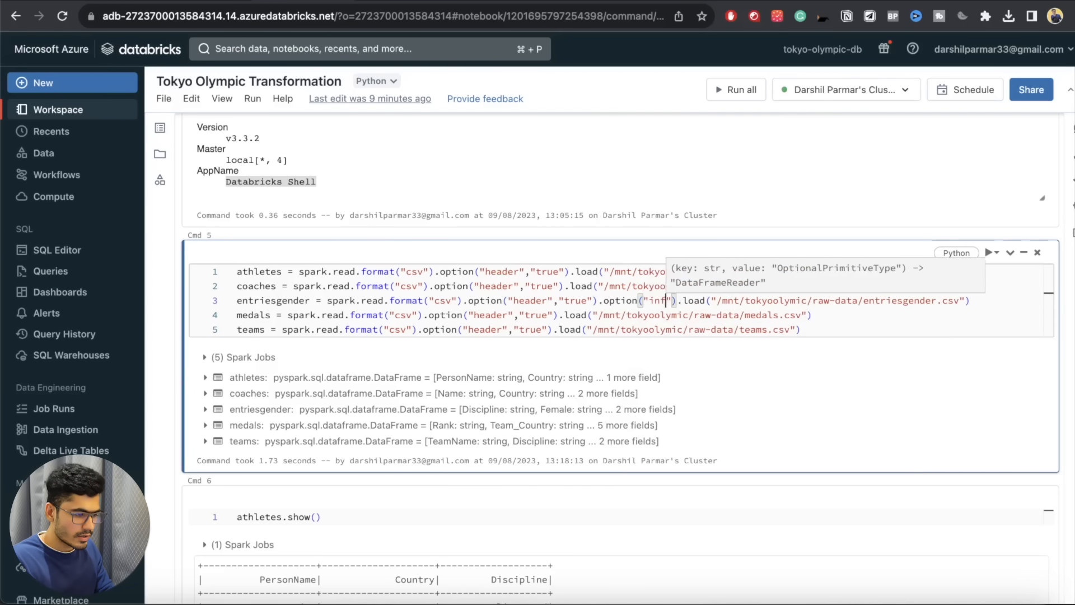
type("erSchema\",\"tu")
key("BackSpace")
type("rue")
- Copy the inferSchema option into the medals, teams, athletes and coaches read lines and run the loading cell
left_click_drag(760, 301, 598, 300)
key("super+c")
left_click(565, 330)
key("super+v")
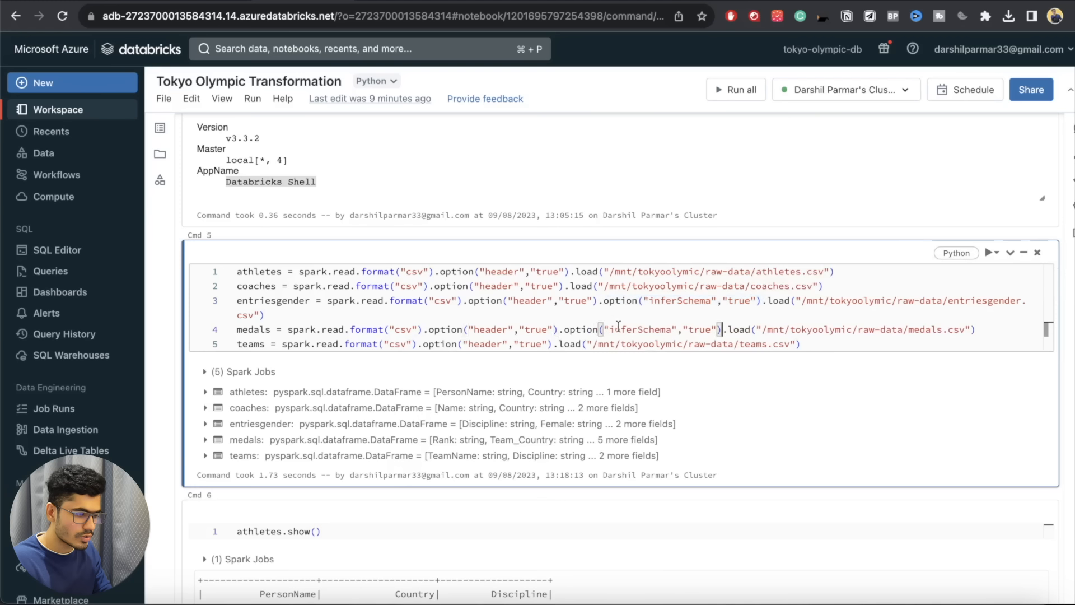
left_click(554, 344)
key("super+v")
left_click(571, 271)
key("super+v")
left_click(568, 286)
key("super+v")
left_click(589, 312)
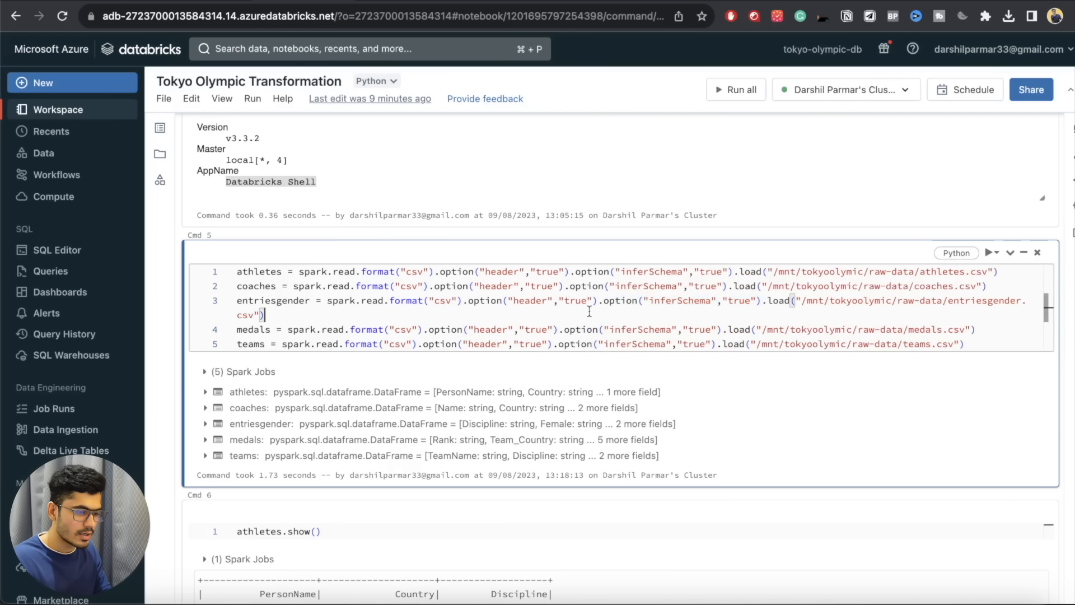
key("shift+Return")
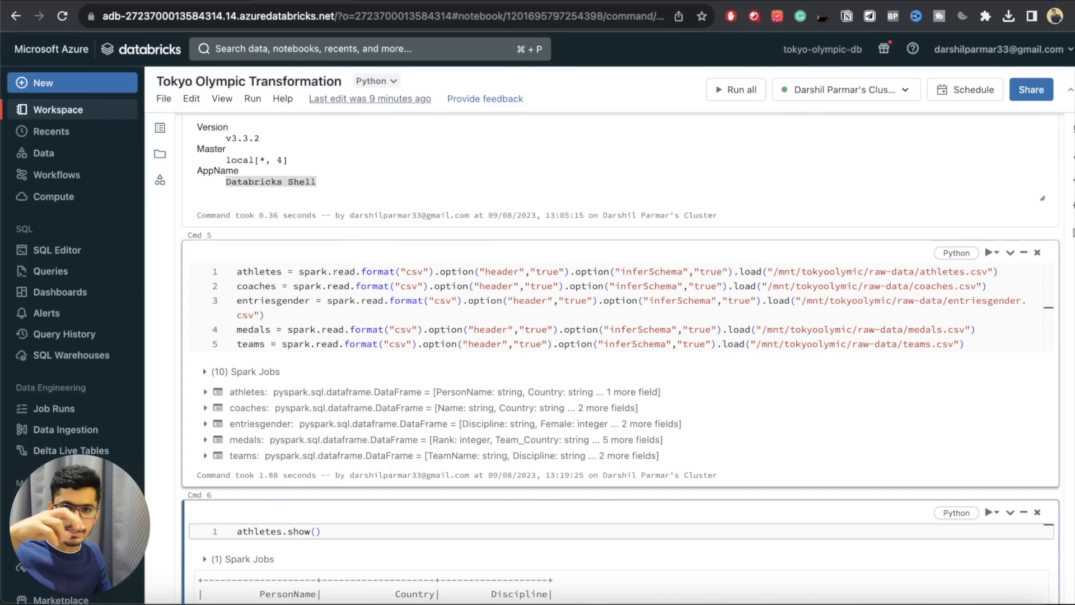
- Rerun the medals.printSchema() cell and check the column types of the medals DataFrame
scroll(620, 359, "down", 20)
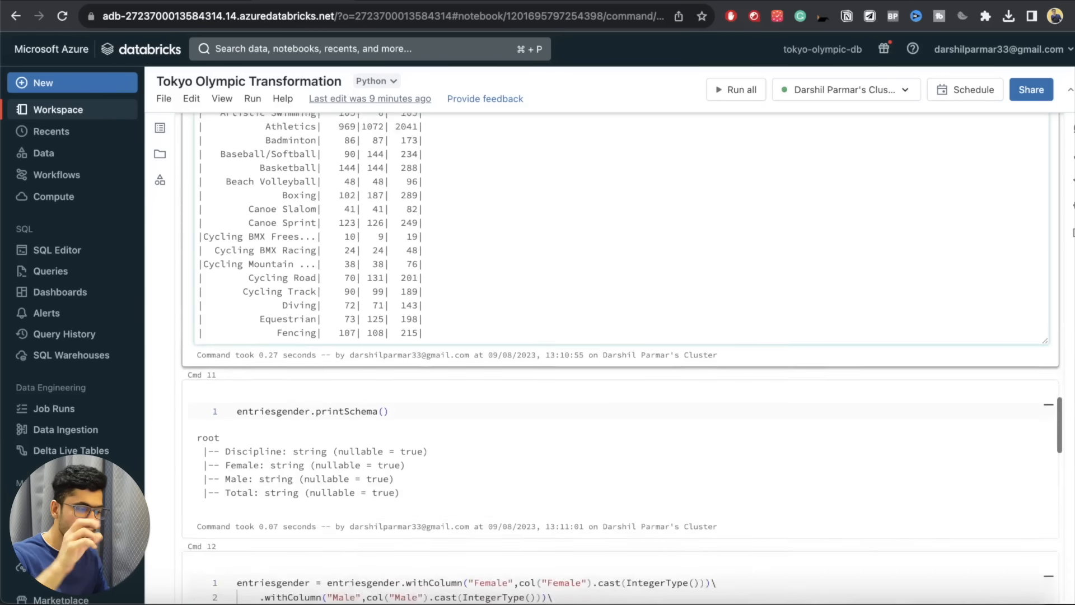
scroll(284, 390, "down", 10)
scroll(284, 390, "up", 6)
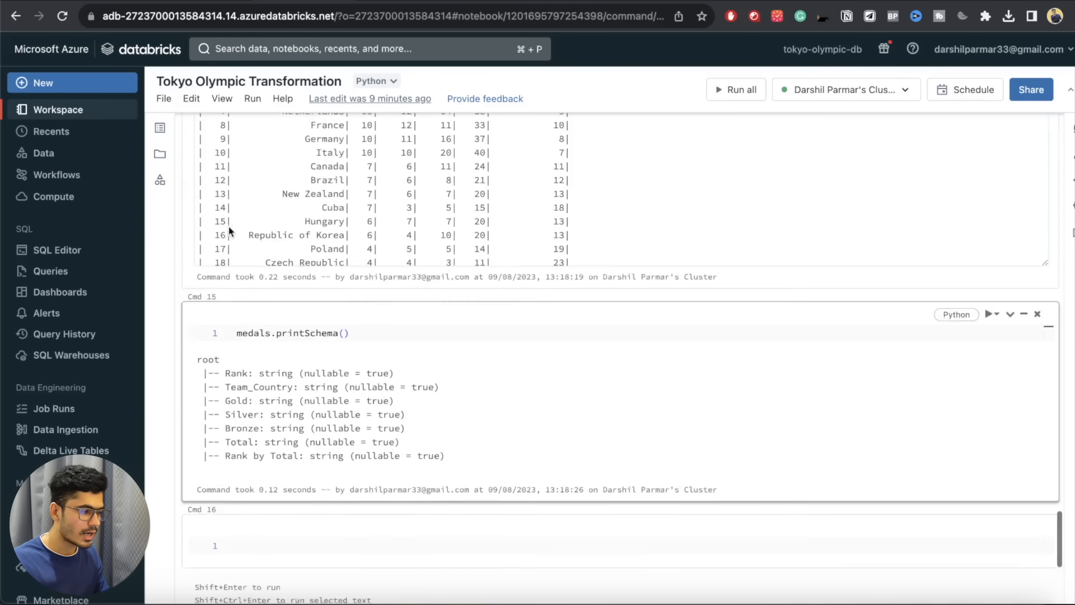
left_click(288, 399)
key("shift+Return")
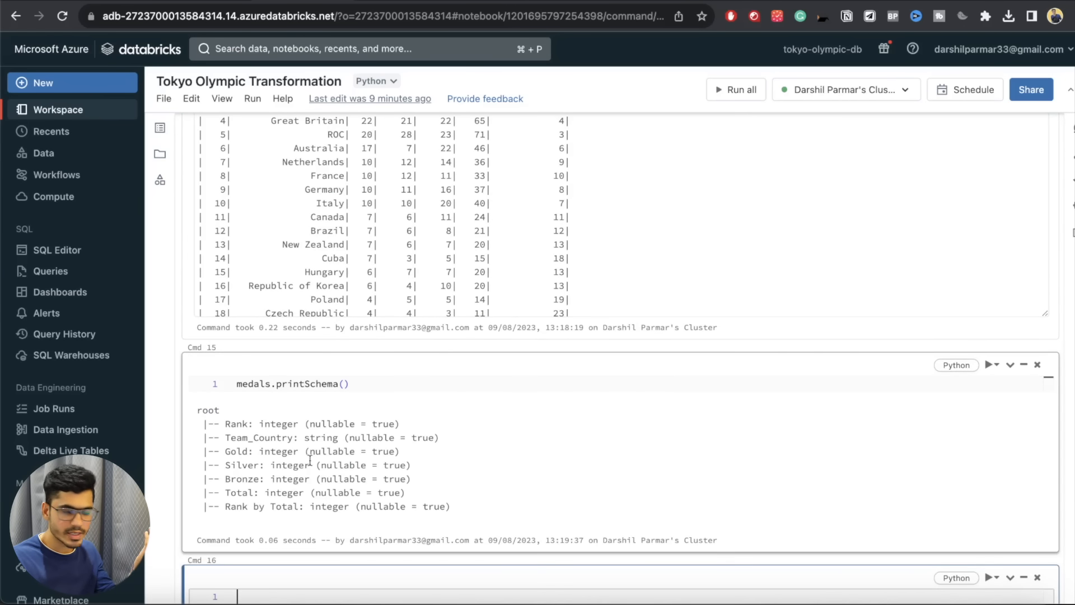
left_click(279, 423)
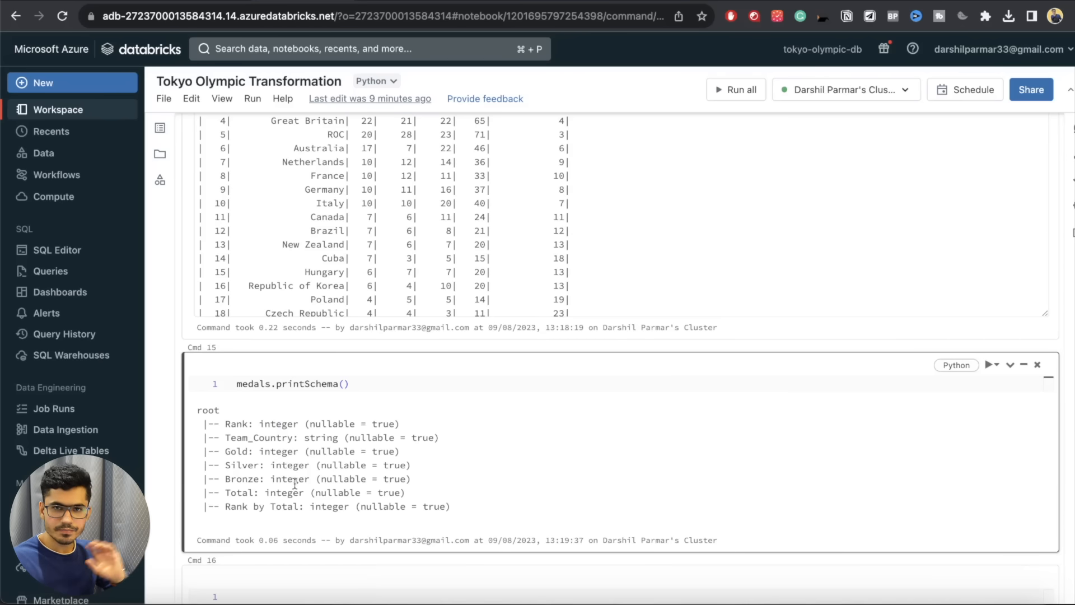
- Enter teams.show() in the empty cell at the end of the notebook and run it
key("Up")
key("Up")
key("Up")
key("Up")
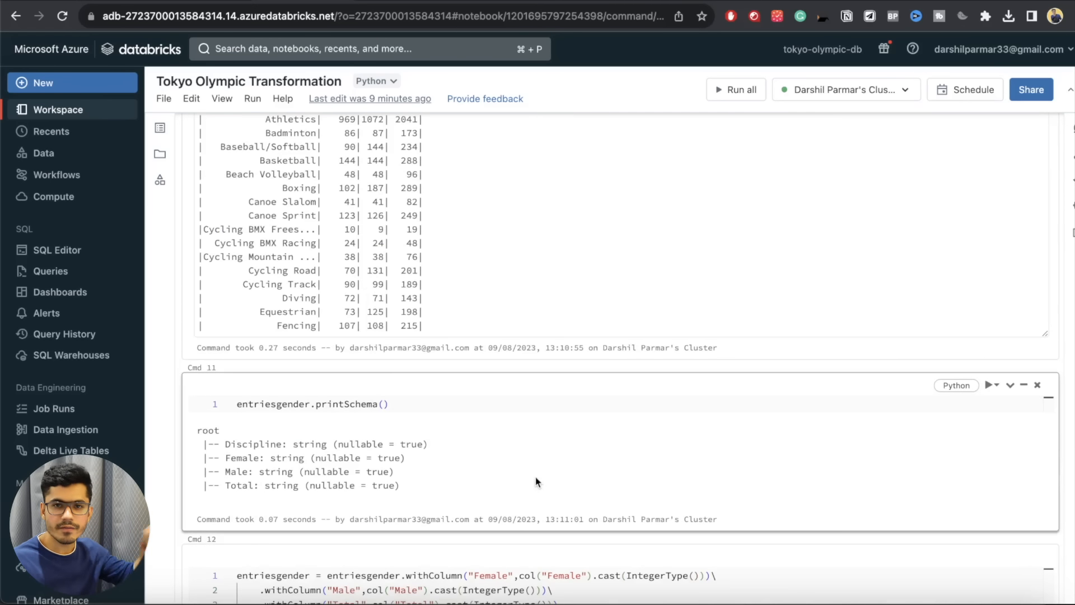
scroll(536, 481, "up", 10)
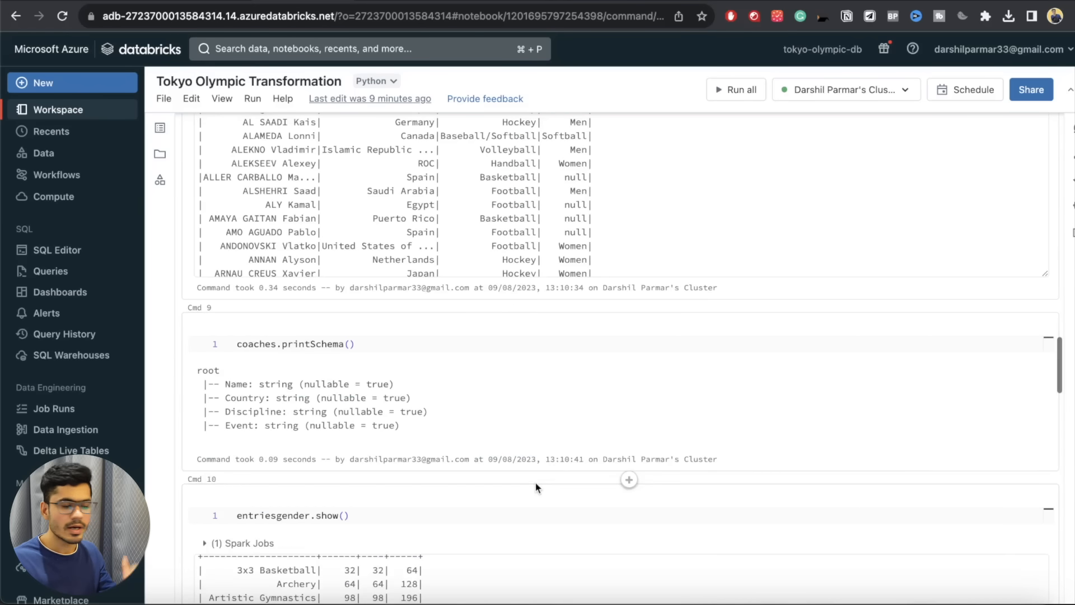
scroll(536, 487, "up", 15)
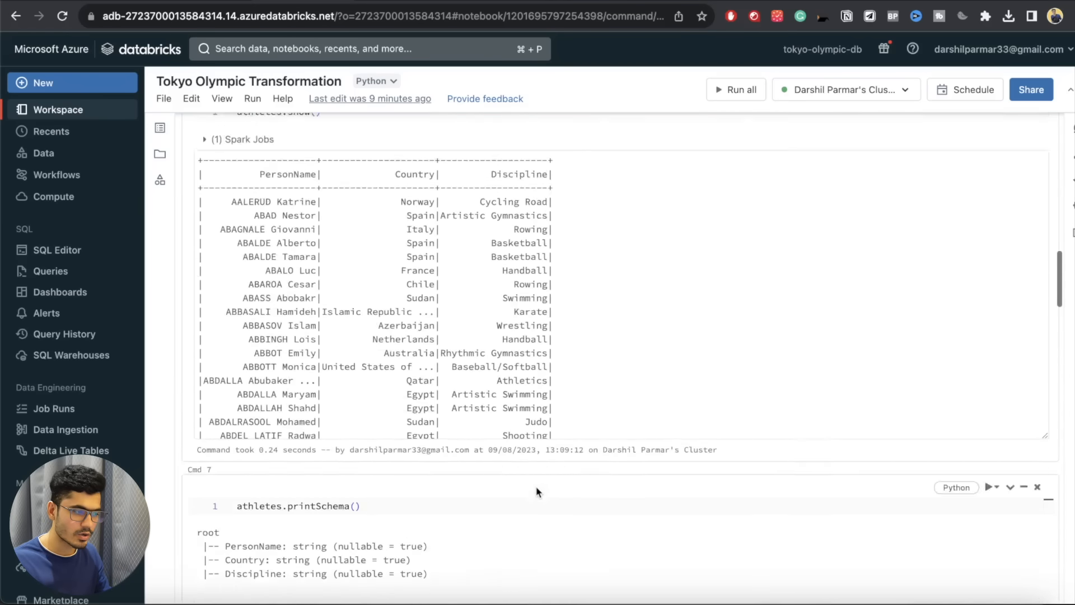
left_click(253, 482)
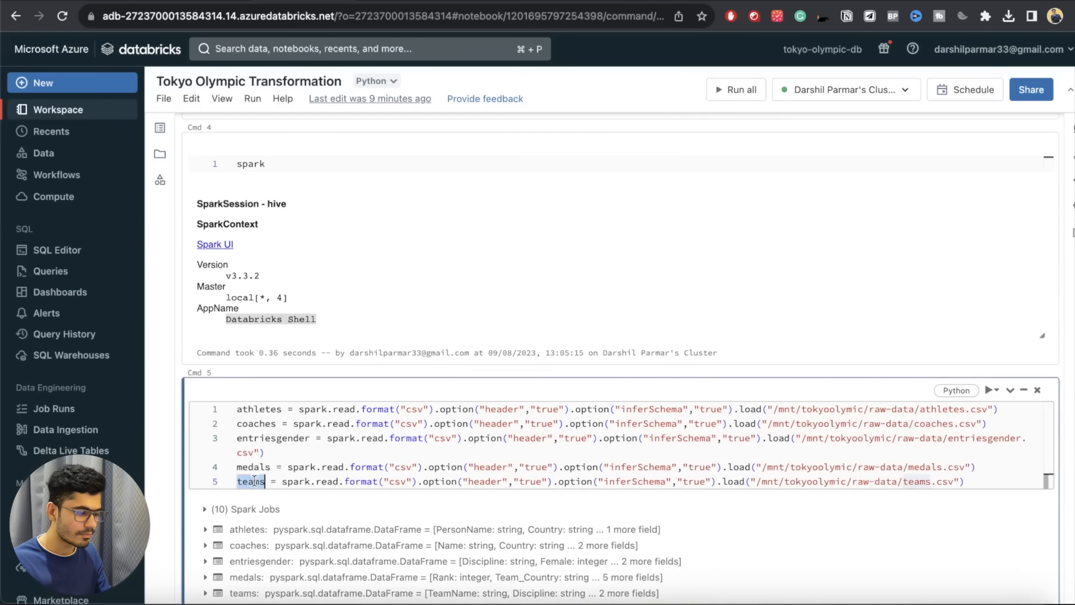
scroll(312, 482, "down", 7)
scroll(312, 482, "down", 20)
left_click(275, 486)
type("teams.")
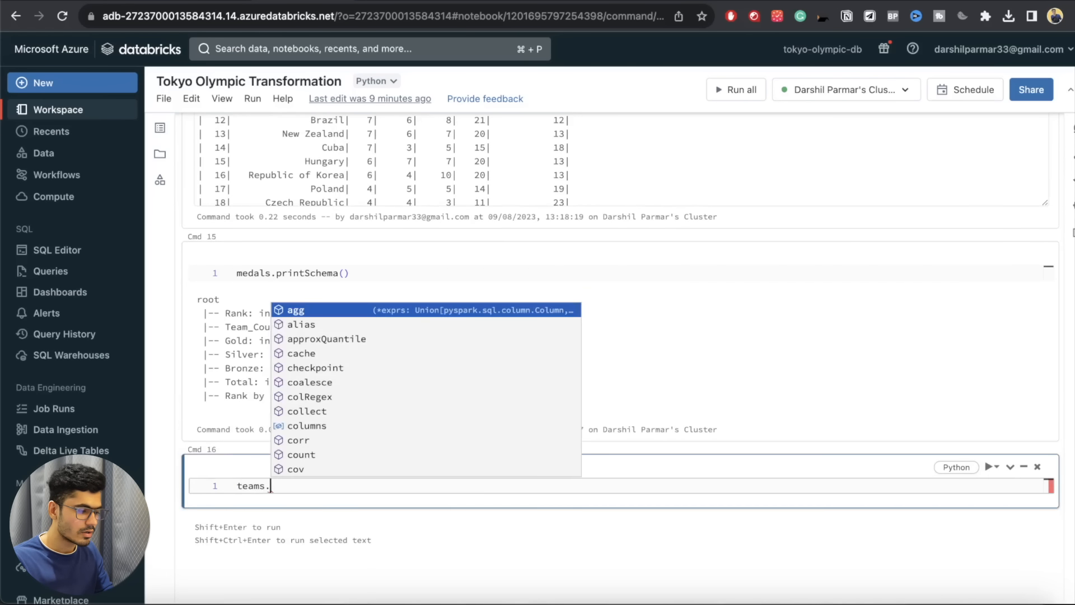
type("show()")
key("shift+Return")
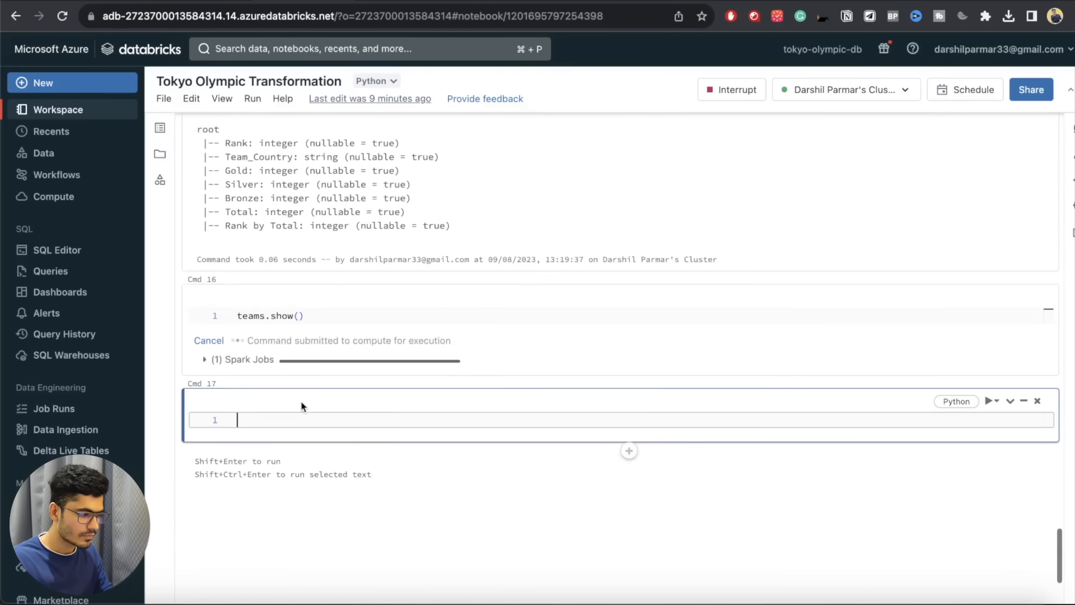
- Reuse the teams.show() line as teams.printSchema() in the cell below the teams table and run it
scroll(311, 374, "up", 3)
scroll(308, 146, "up", 1)
left_click(307, 135)
key("super+a")
key("super+c")
left_click(276, 528)
key("super+v")
key("BackSpace")
key("BackSpace")
key("BackSpace")
key("BackSpace")
key("BackSpace")
key("BackSpace")
type("print")
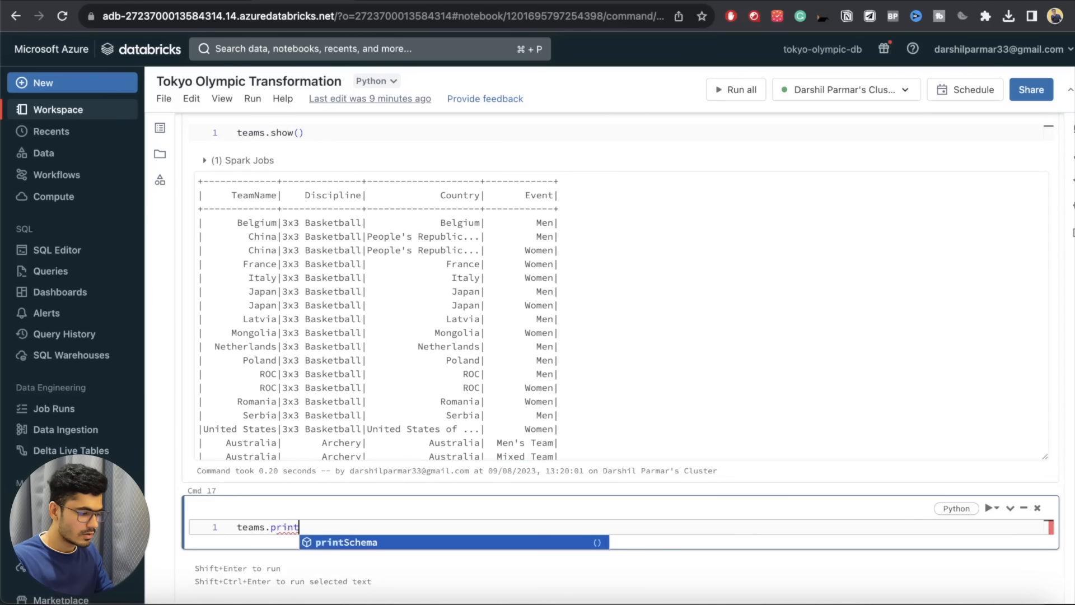
key("Tab")
type("()")
key("shift+Return")
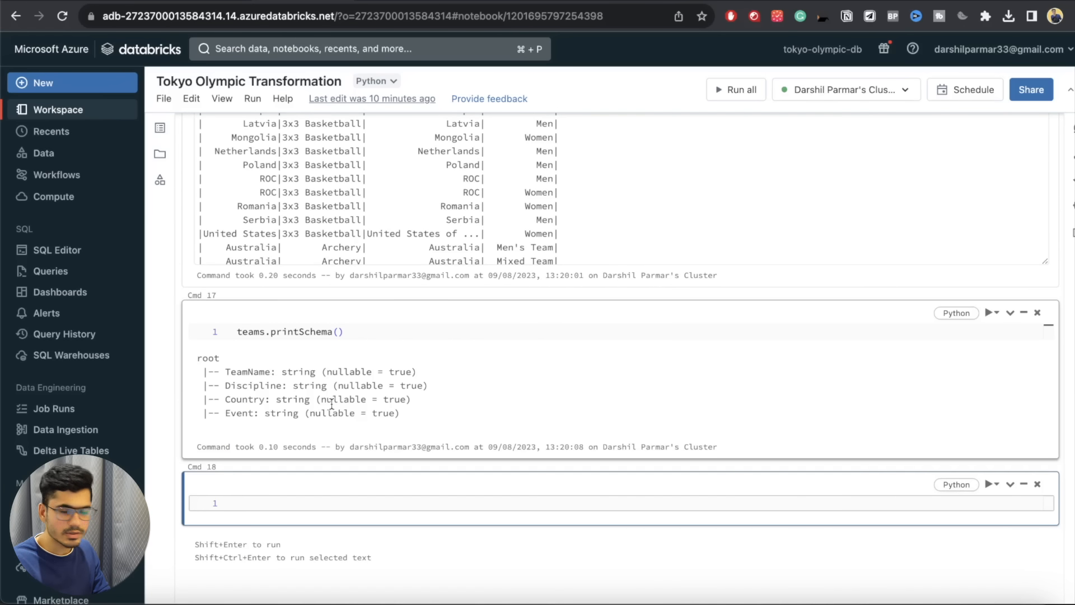
- Start the empty cell below the teams schema with the comment "# Find the top countries with the highest number of gold medals"
left_click(307, 328)
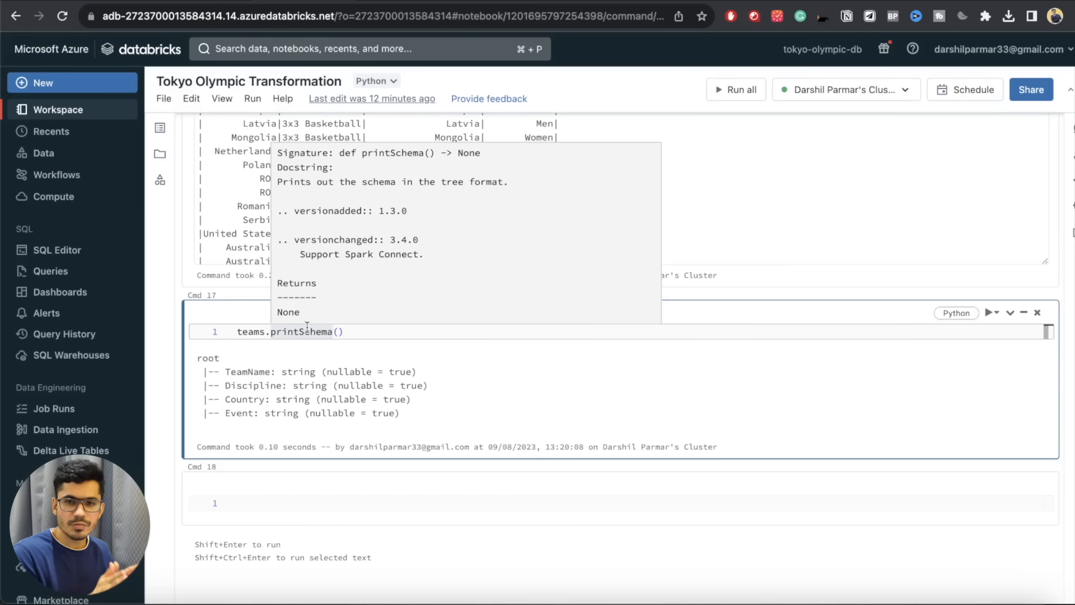
left_click(392, 500)
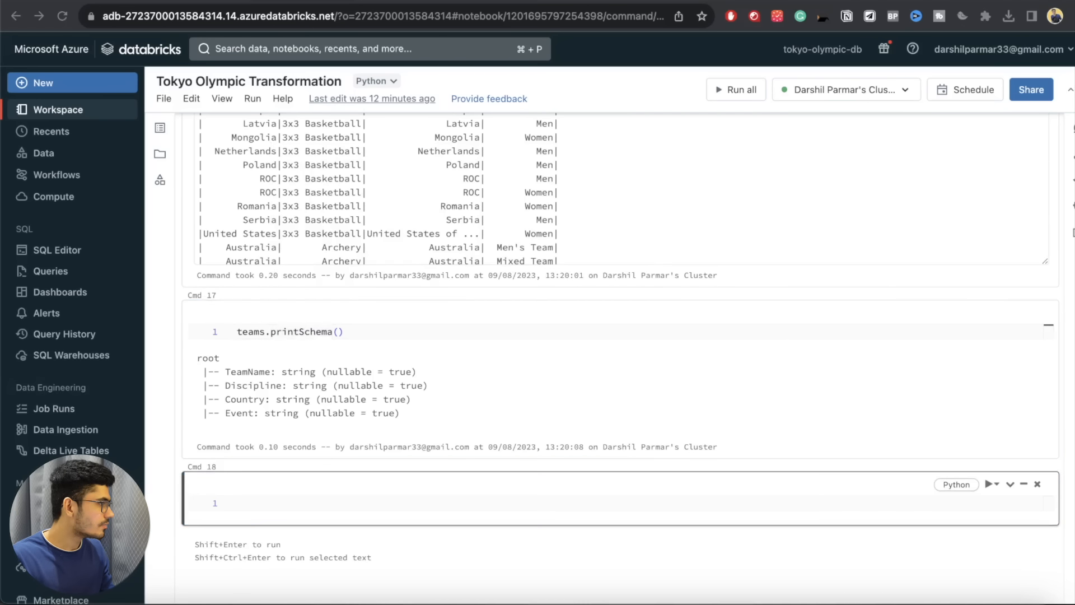
left_click(326, 501)
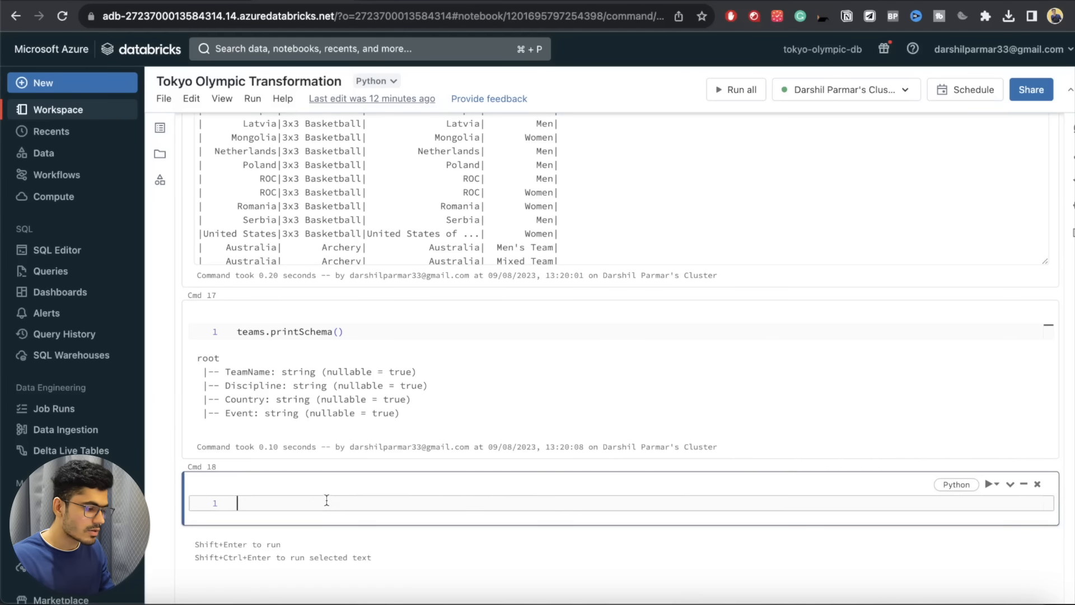
type("# Find the top countries with the highest number of gold medals")
key("Return")
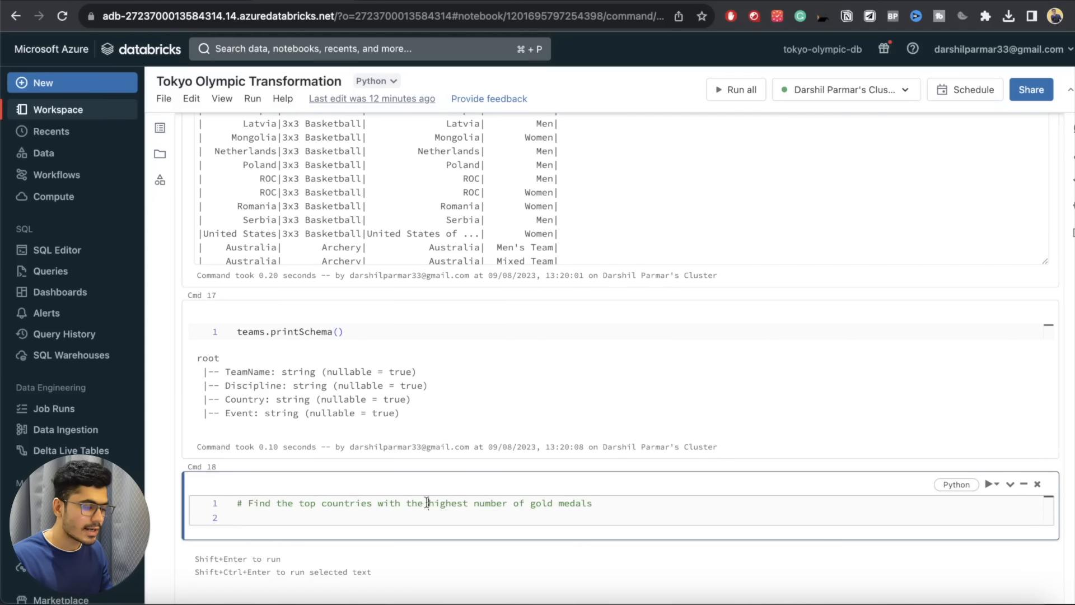
left_click_drag(429, 503, 563, 504)
left_click(562, 519)
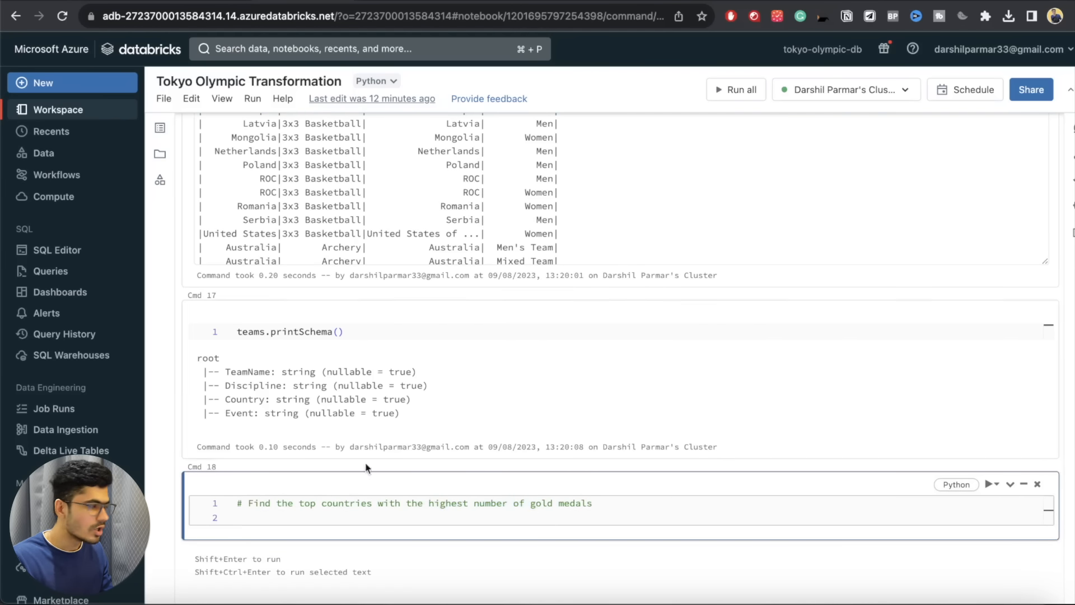
- Begin the line under the comment with the assignment top_gold_medal_countries = medals
type("t")
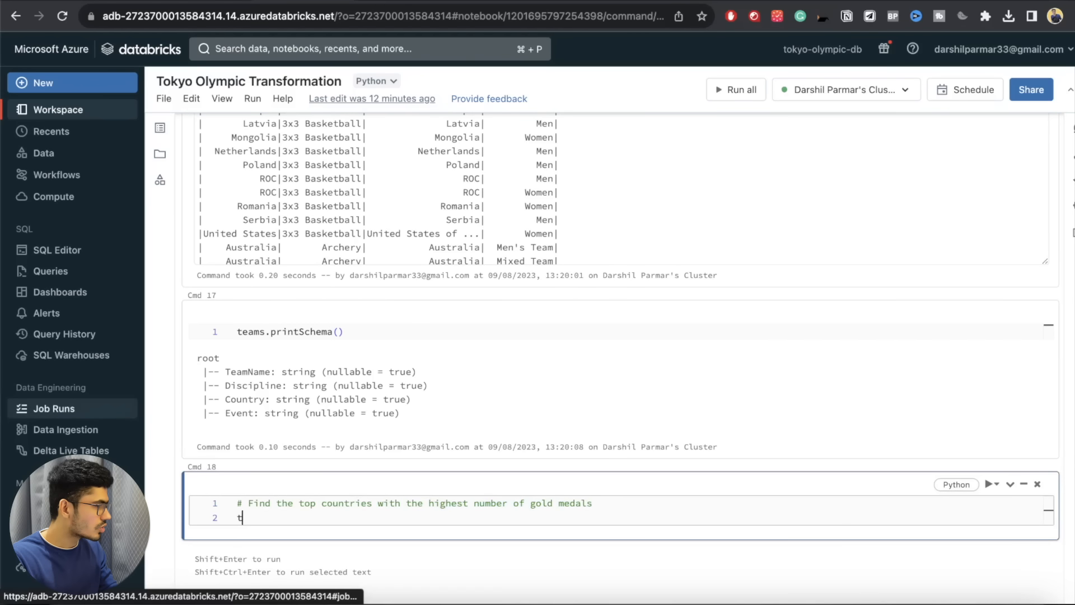
type("op_gold_medal_cou")
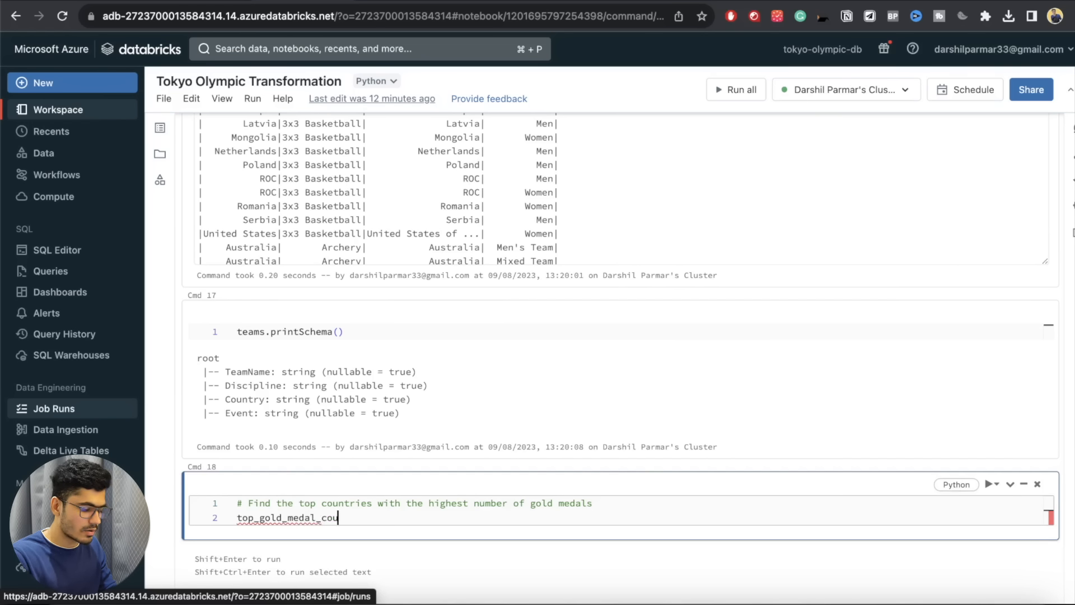
key("BackSpace")
key("BackSpace")
key("BackSpace")
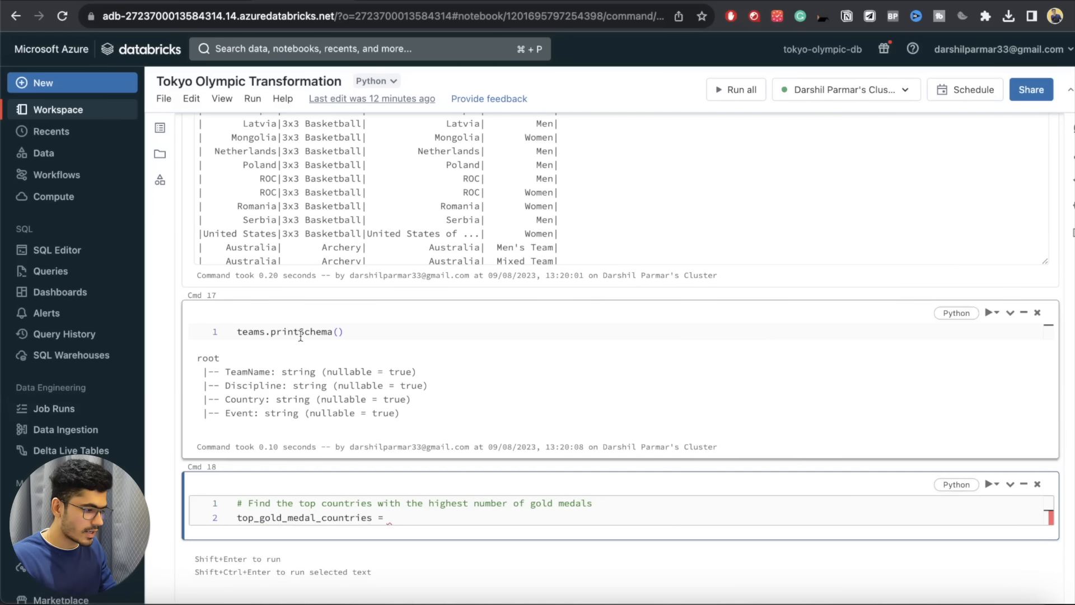
scroll(300, 336, "up", 10)
double_click(252, 281)
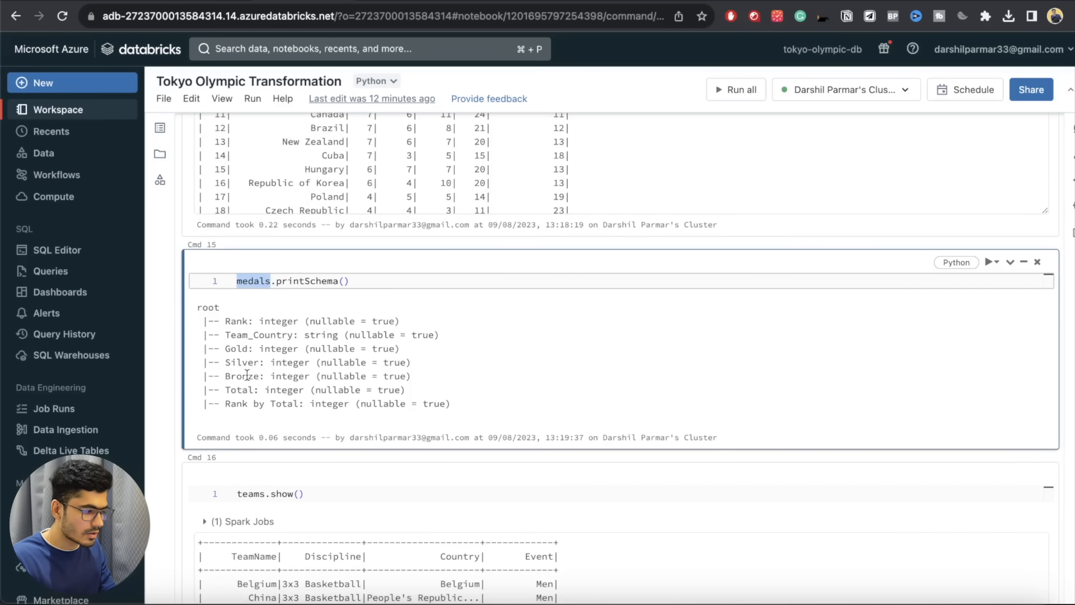
scroll(392, 426, "down", 10)
left_click(416, 492)
key("super+v")
- Append .orderBy("Gold", ascending=False) to medals in the top_gold_medal_countries line and run the cell
type(".order")
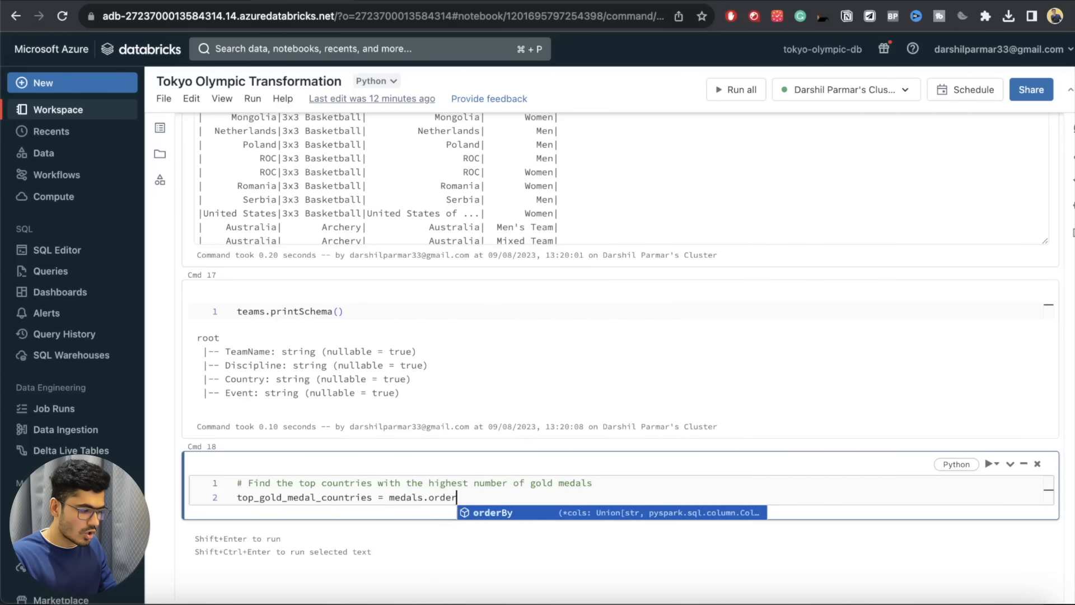
key("Tab")
type("(")
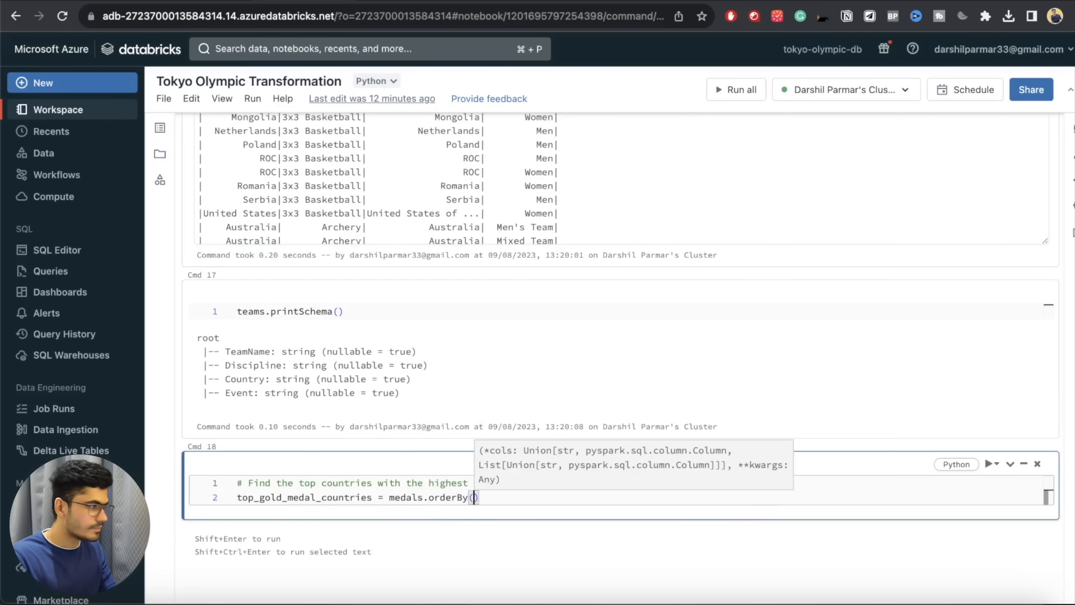
type("\"Gold\"")
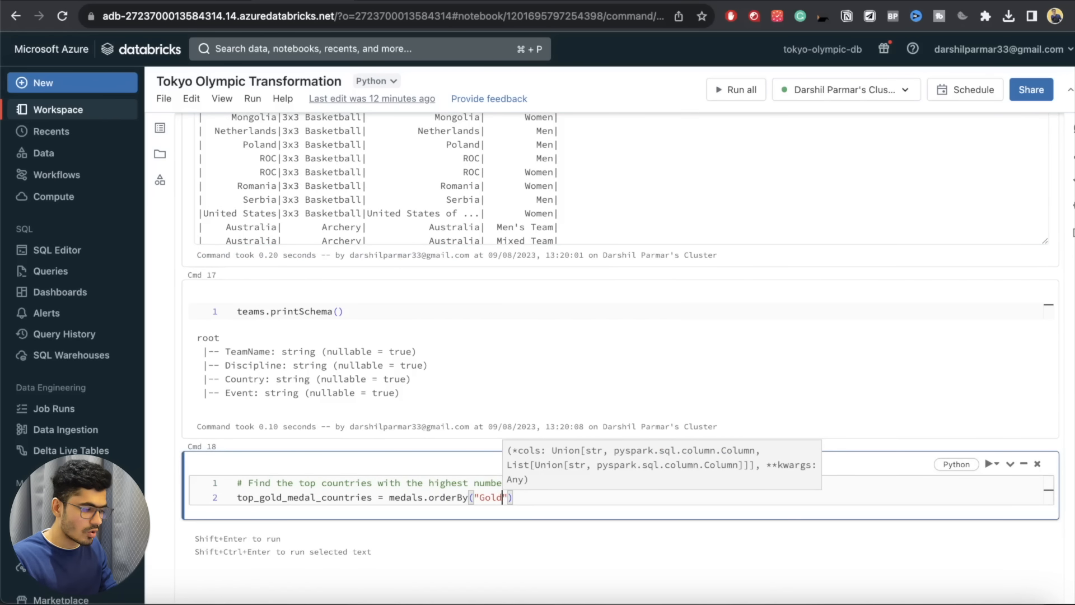
type(", as")
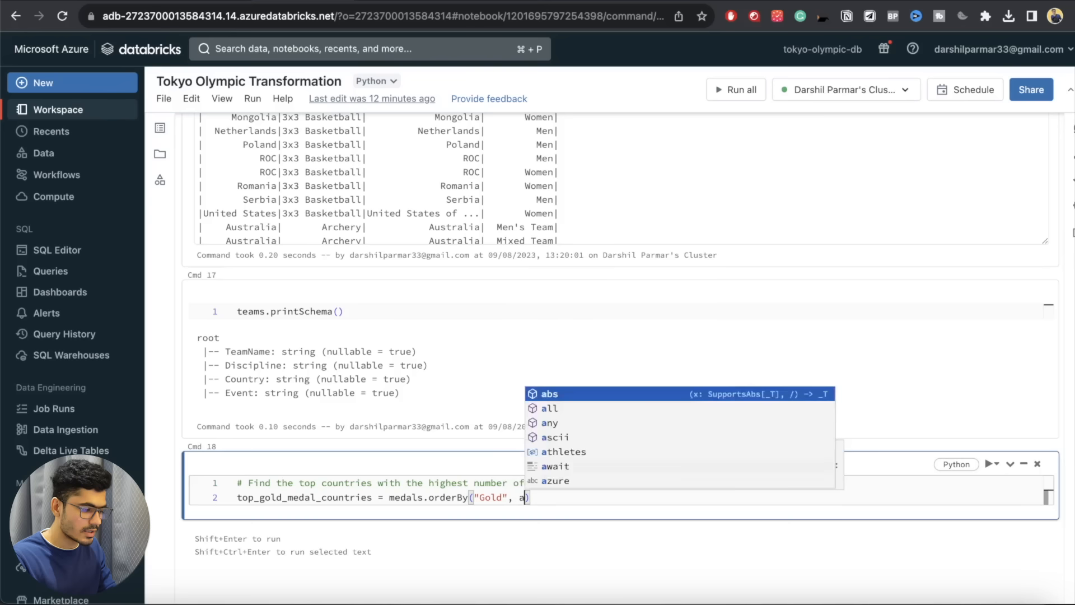
type("c")
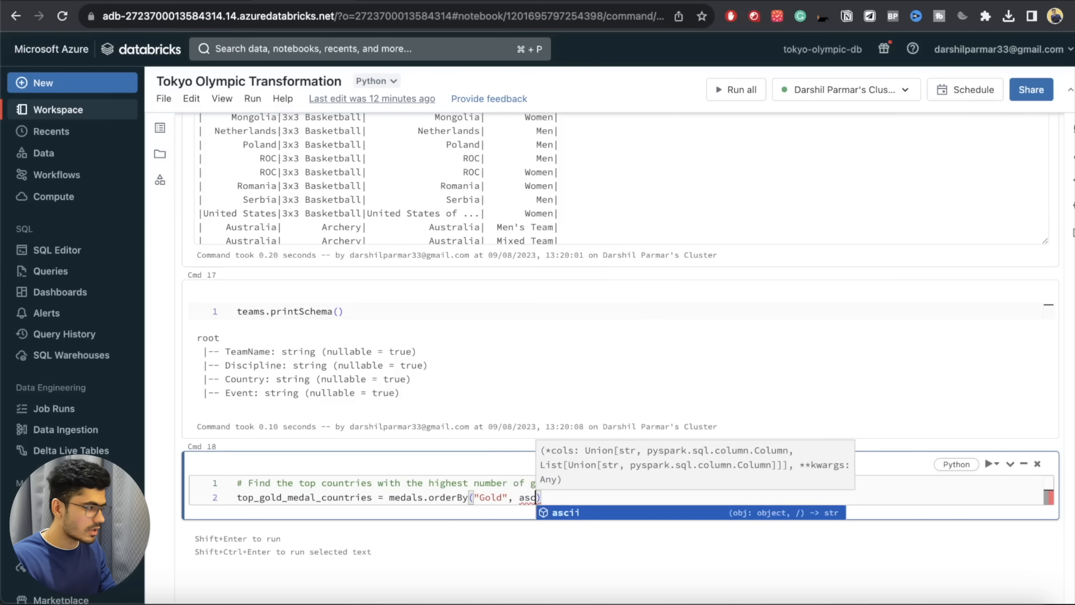
type("ending=Fa")
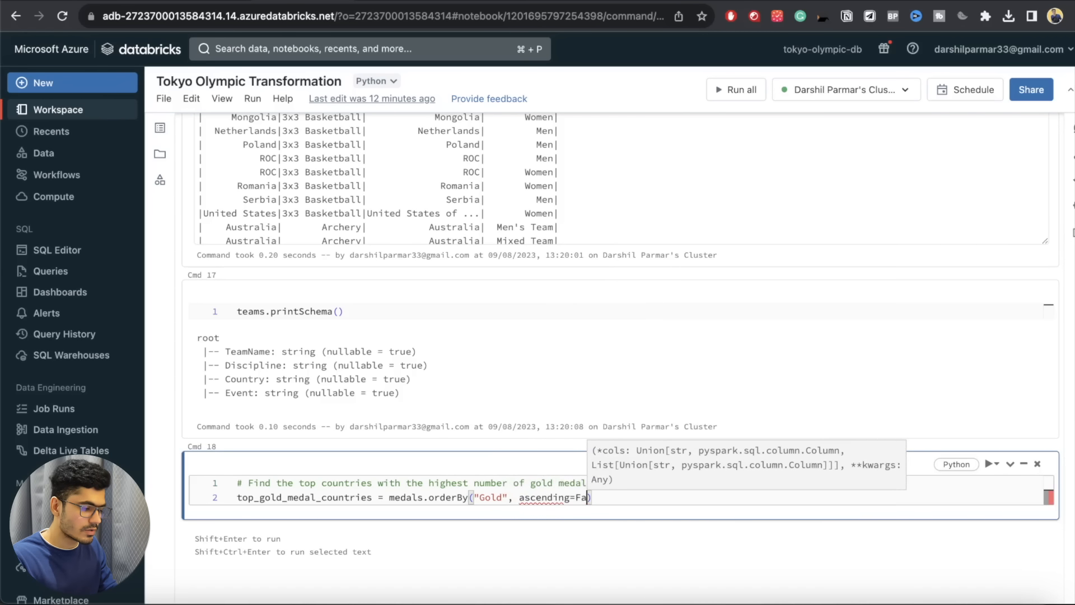
type("lse")
key("shift+Return")
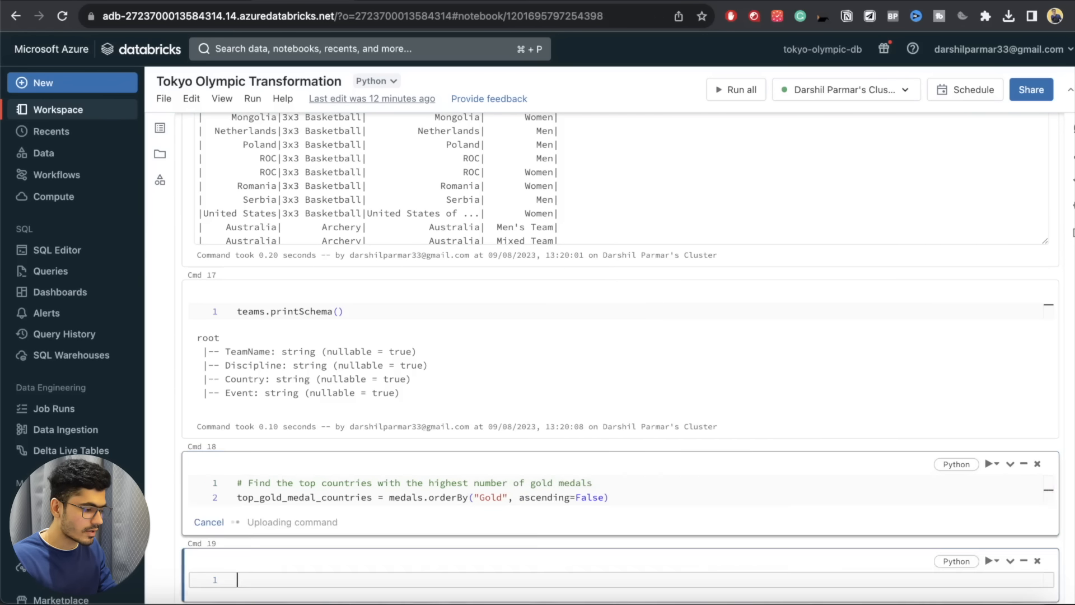
- Append .show() to the top_gold_medal_countries line and rerun the cell
left_click(666, 476)
type(".show()")
key("shift+Return")
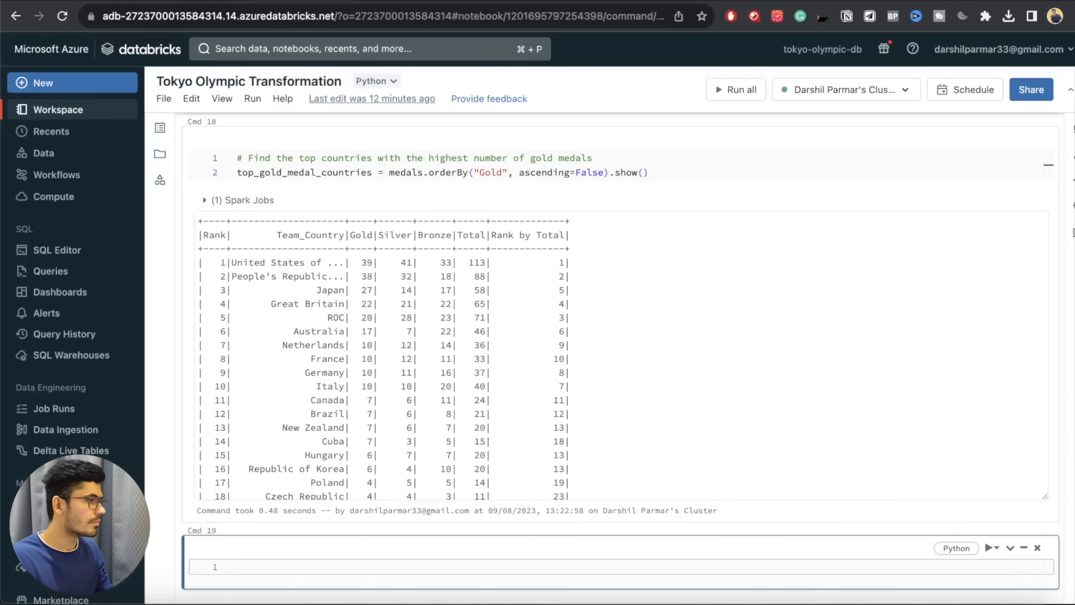
- Insert .select("Team_Country") before .show() in the gold medal query
left_click(609, 172)
type(".selec")
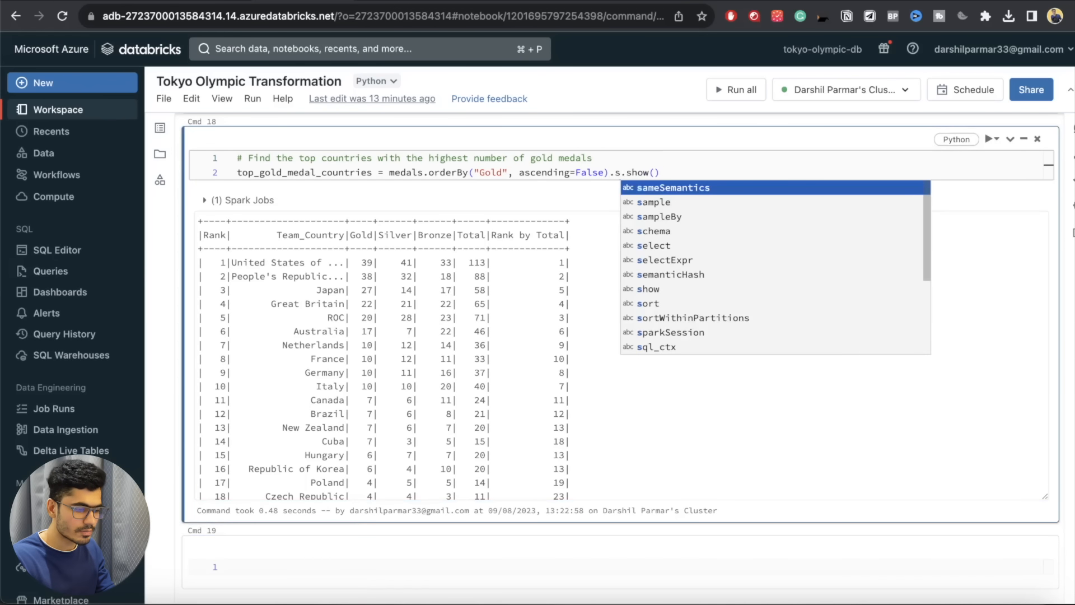
type("t")
key("BackSpace")
key("BackSpace")
key("BackSpace")
key("BackSpace")
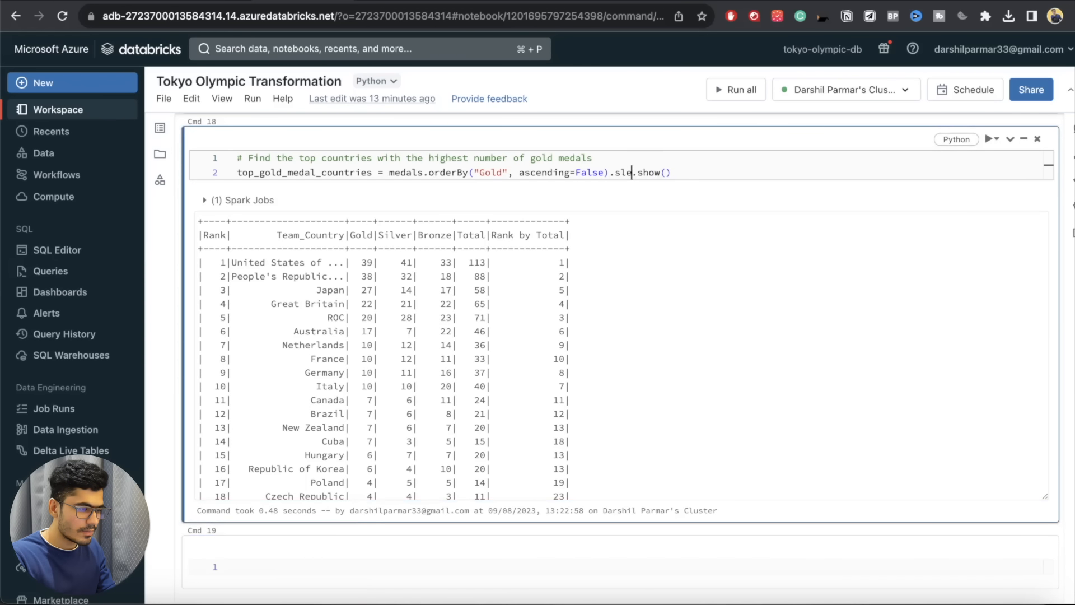
type("elect(\"")
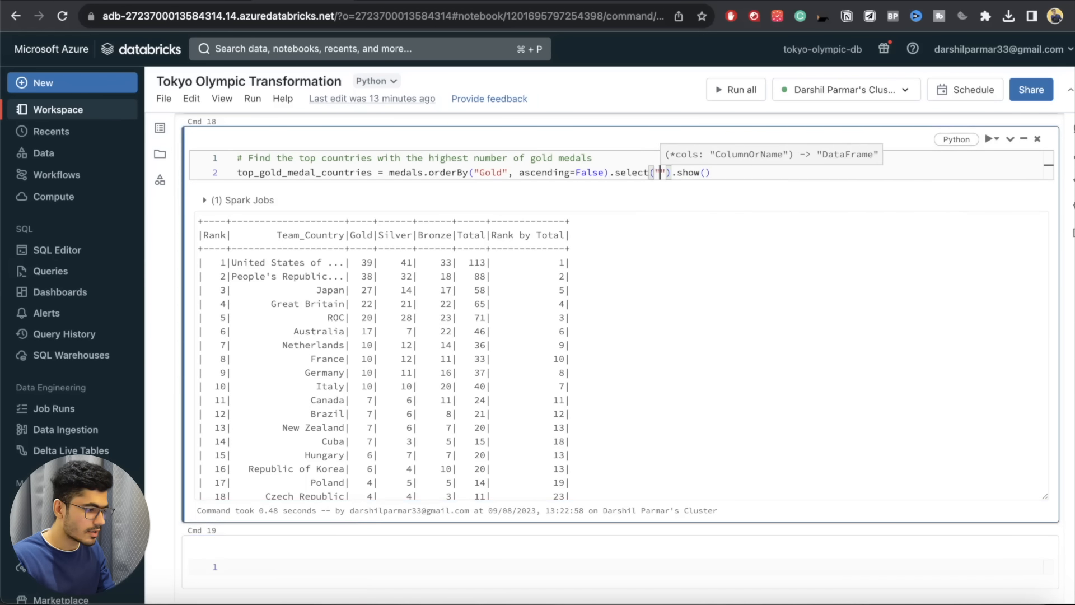
double_click(329, 235)
key("super+c")
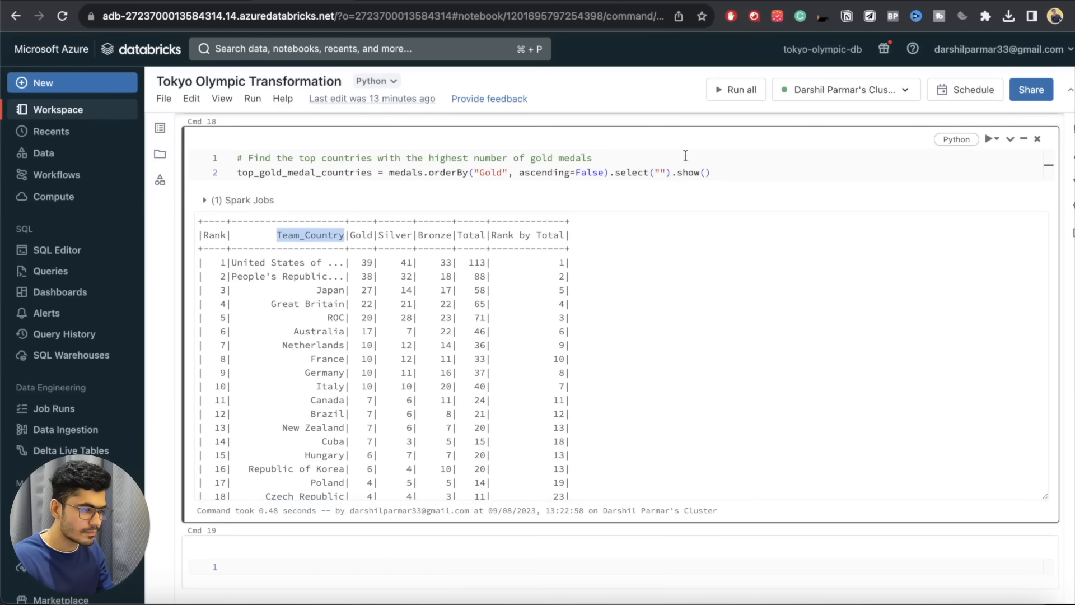
left_click(659, 172)
key("super+v")
- Add "Gold" as the second column in the query's select and rerun the cell
type(",\"")
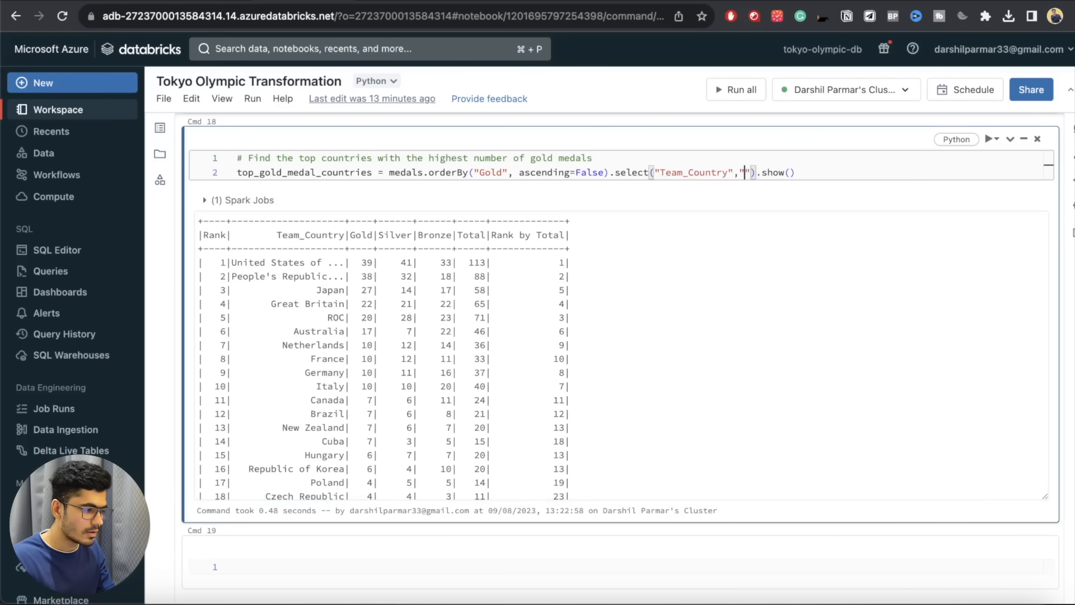
double_click(361, 235)
left_click(745, 172)
type("Gold")
key("shift+Return")
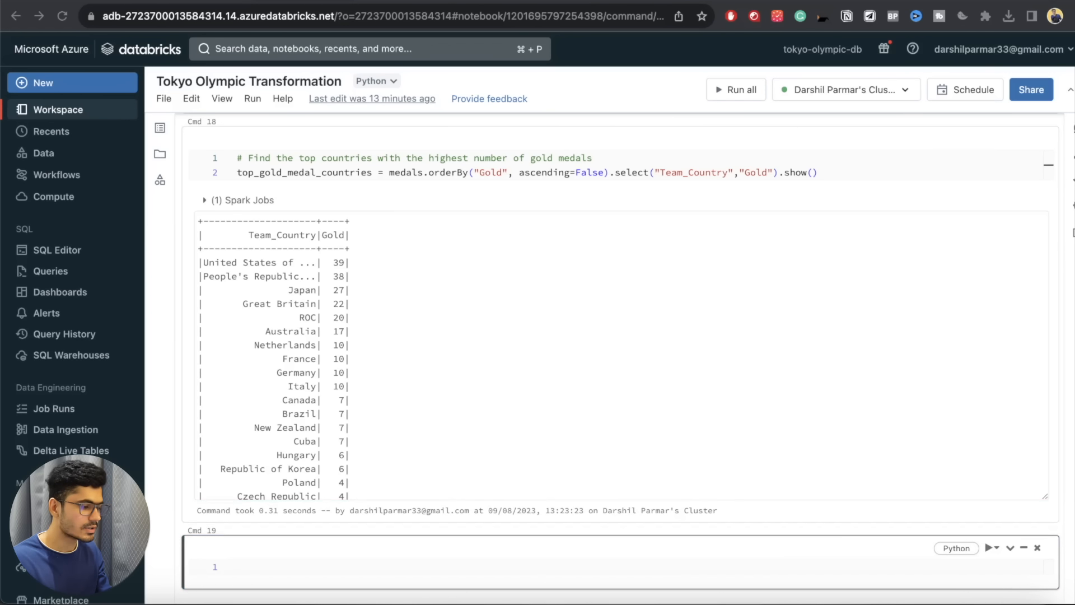
- Start the empty cell below the gold medal table with the comment "# Calculate the average number of entries by gender for each discipline"
left_click(280, 578)
type("# Calculate the average number of entries by gender for each discipline")
key("Return")
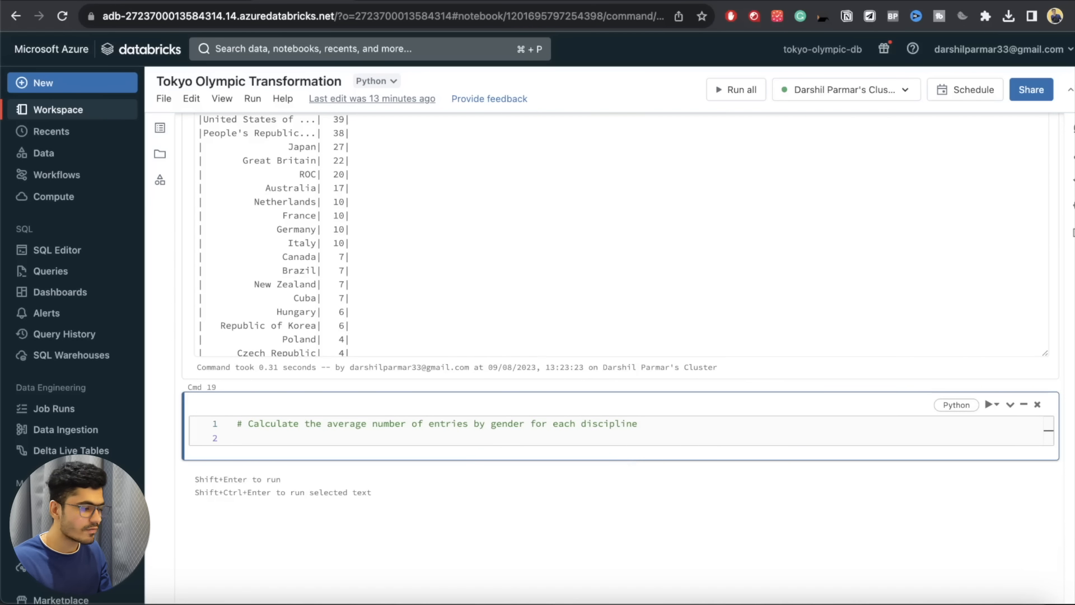
- Insert code defining average_entries_by_gender from entriesgender with Avg_Female as Female / Total and Avg_Male as Male / Total, ending with average_entries_by_gender.show()
key("super+Tab")
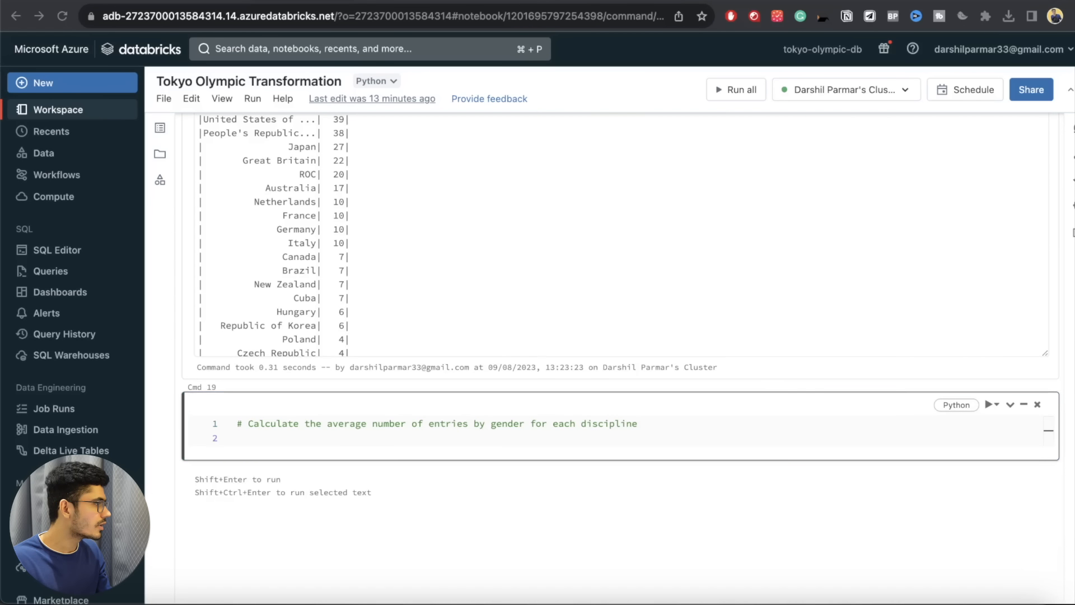
left_click(362, 445)
type("average_entries_by_gender = entriesgender.withColumn(     'Avg_Female', entriesgender['Female'] / entriesgender['Total'] ).withColumn(     'Avg_Male', entriesgender['Male'] / entriesgender['Total'] ) average_entries_by_gender.show()")
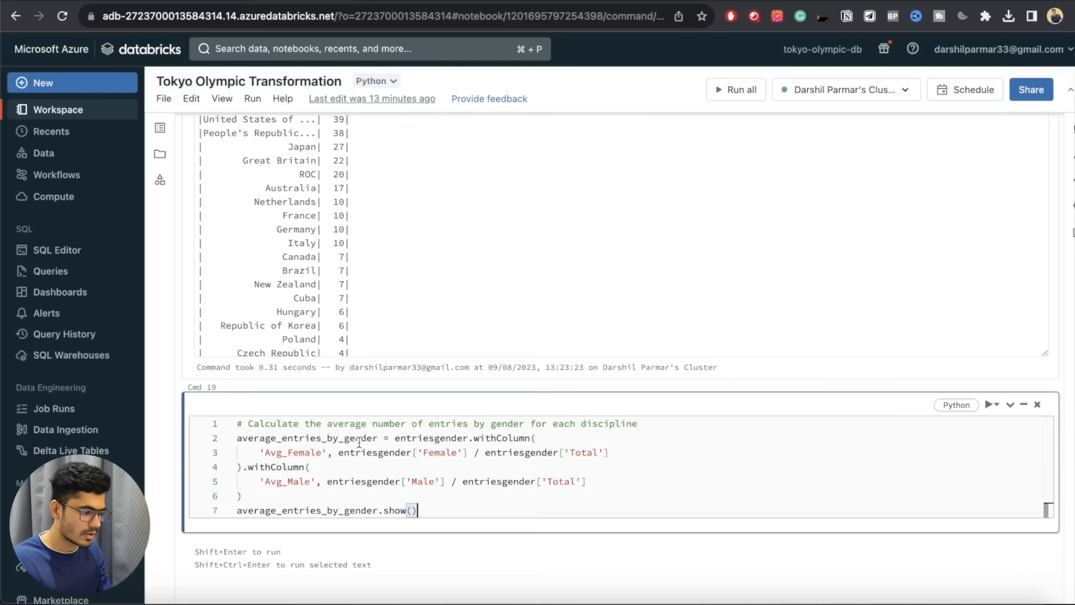
mouse_move(421, 453)
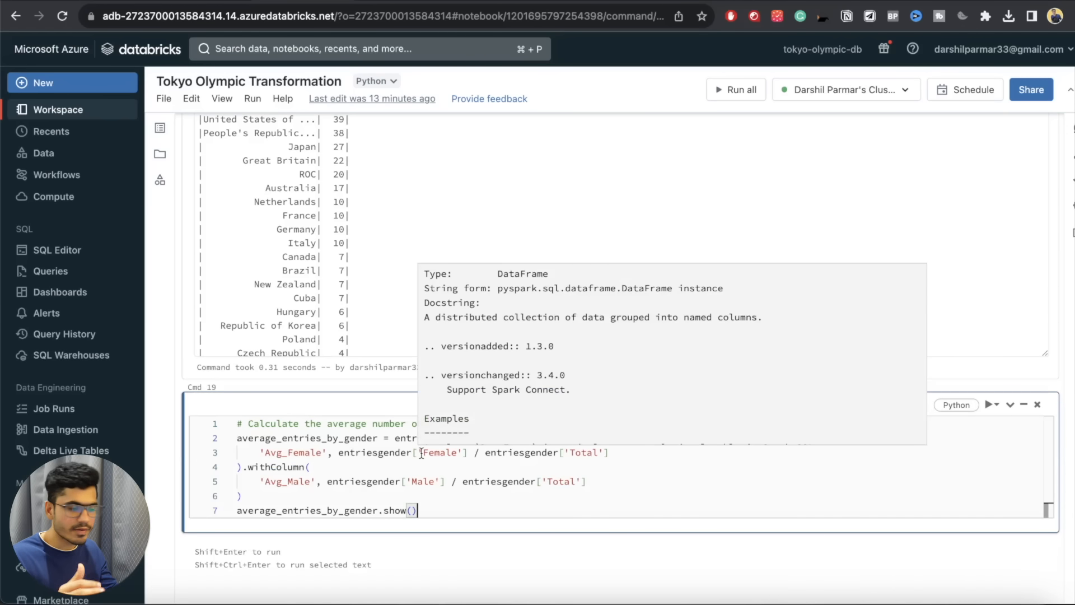
- Review the average_entries_by_gender code, examining the source DataFrame, withColumn calls and the Avg_Female and Avg_Male expressions
left_click(417, 482)
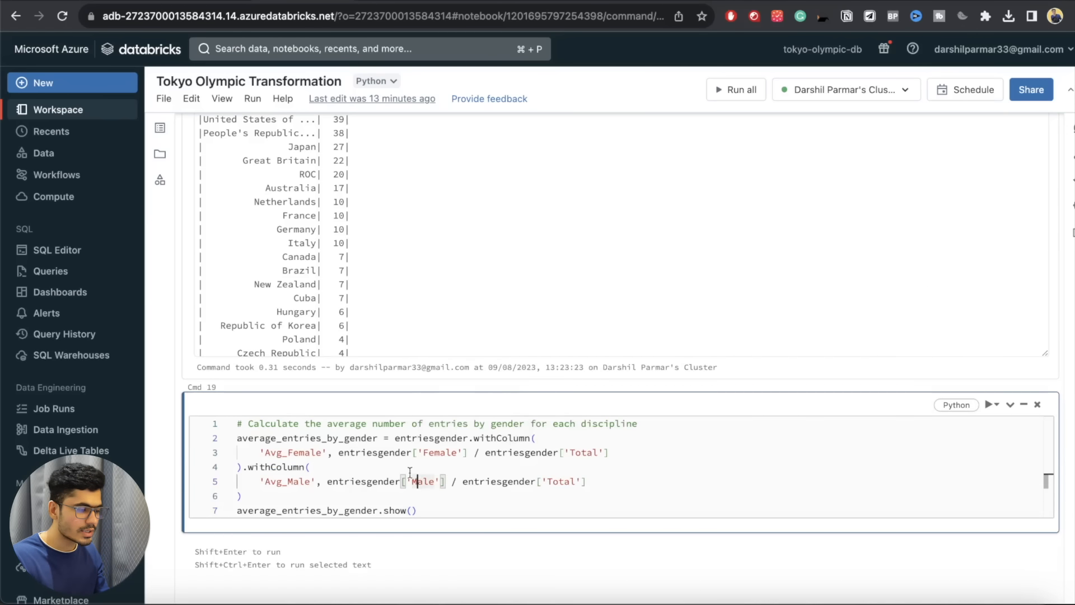
left_click_drag(242, 439, 383, 438)
double_click(410, 438)
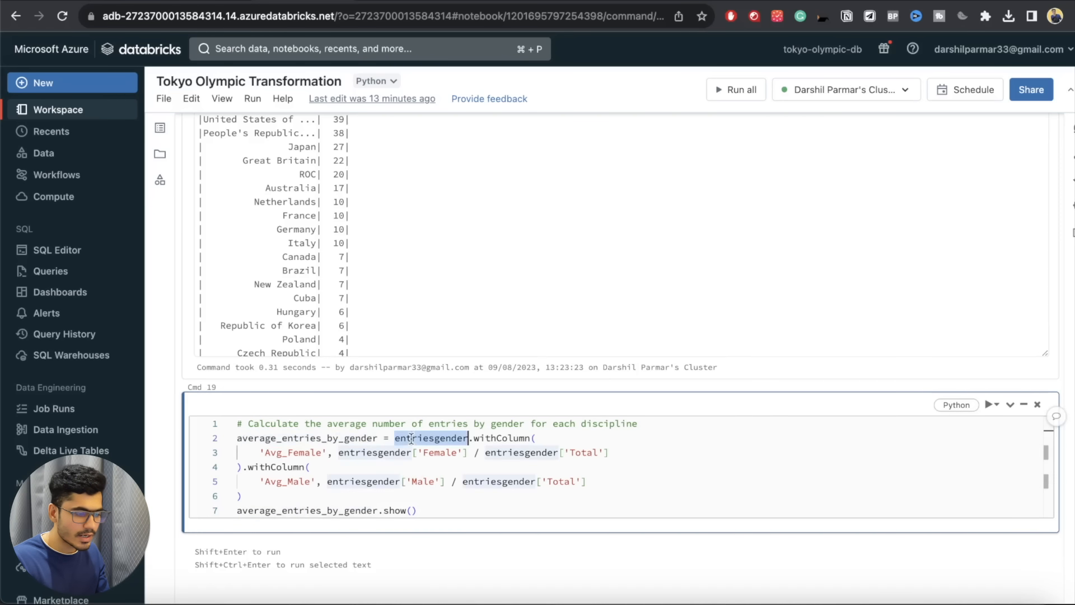
double_click(491, 439)
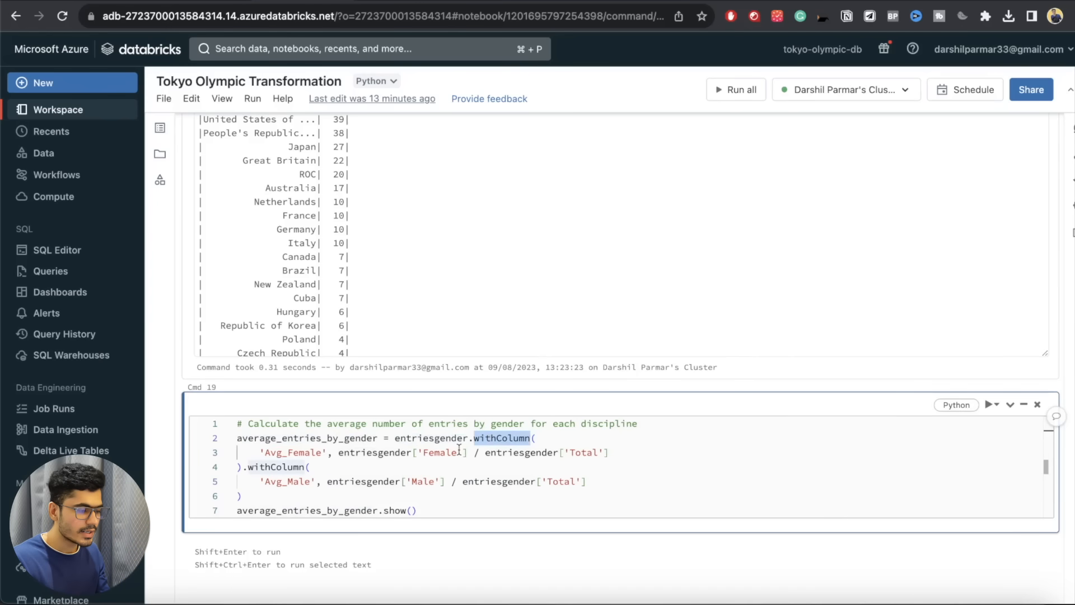
left_click_drag(260, 452, 332, 454)
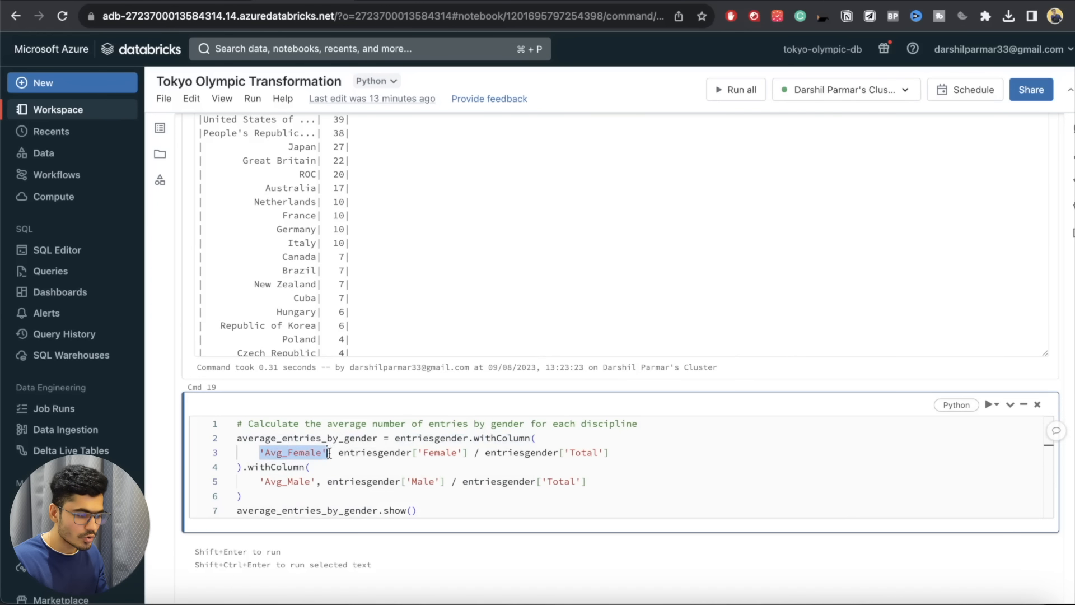
left_click_drag(348, 455, 469, 454)
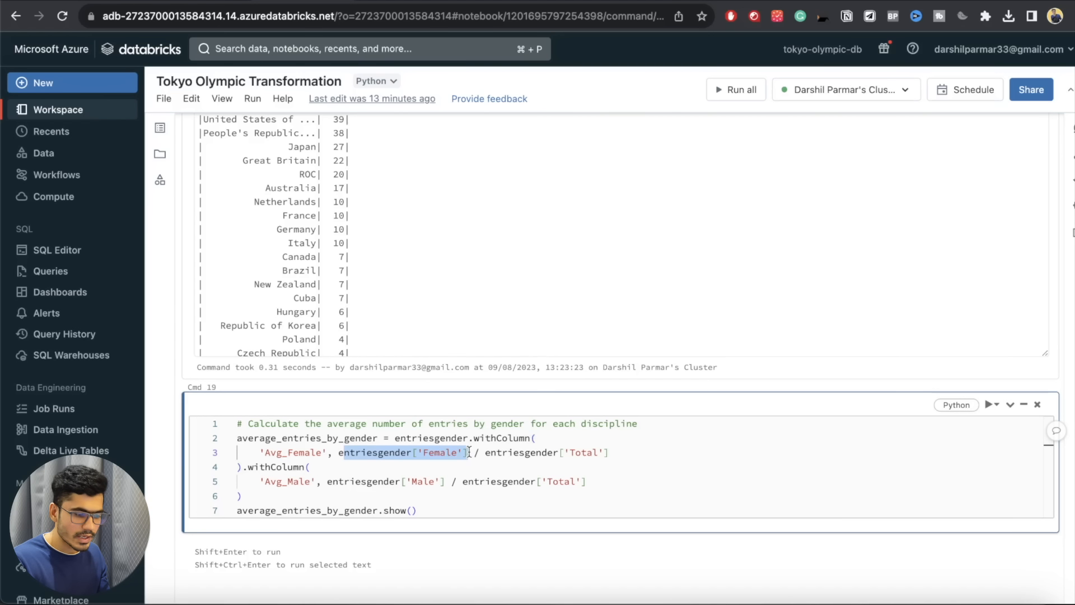
left_click(470, 453)
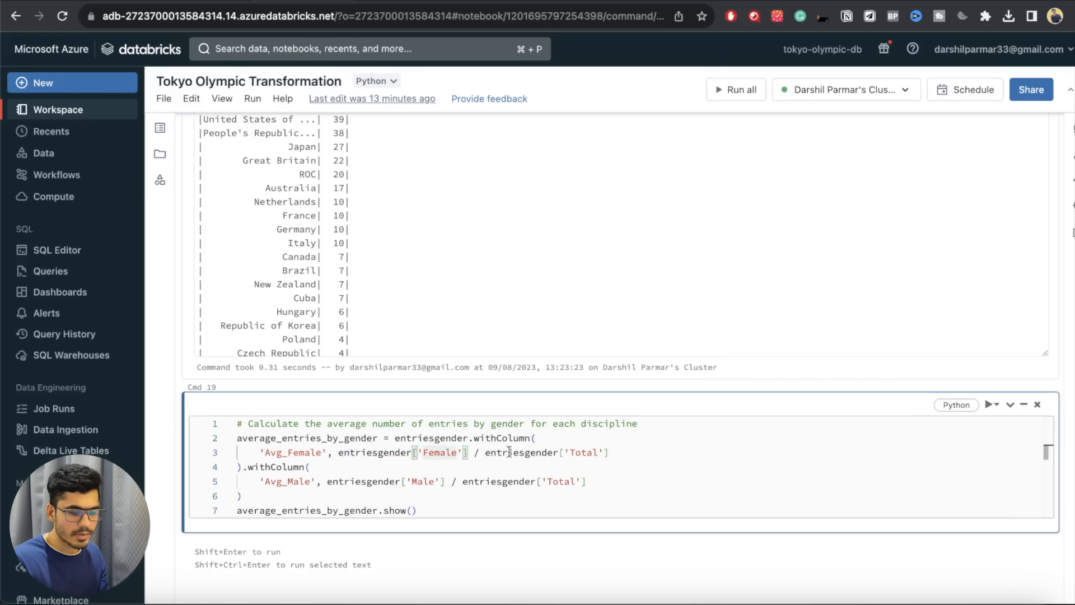
left_click_drag(507, 452, 619, 452)
left_click_drag(261, 480, 580, 482)
left_click(576, 491)
- Run the cell that calculates the average entries by gender and view its output table
key("shift+Return")
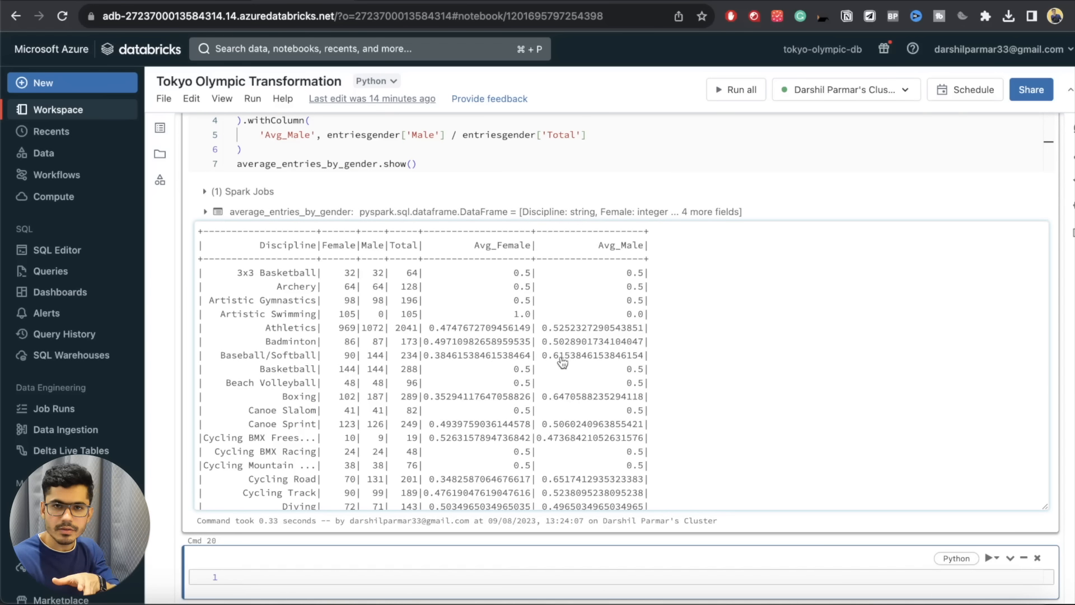
scroll(562, 363, "up", 4)
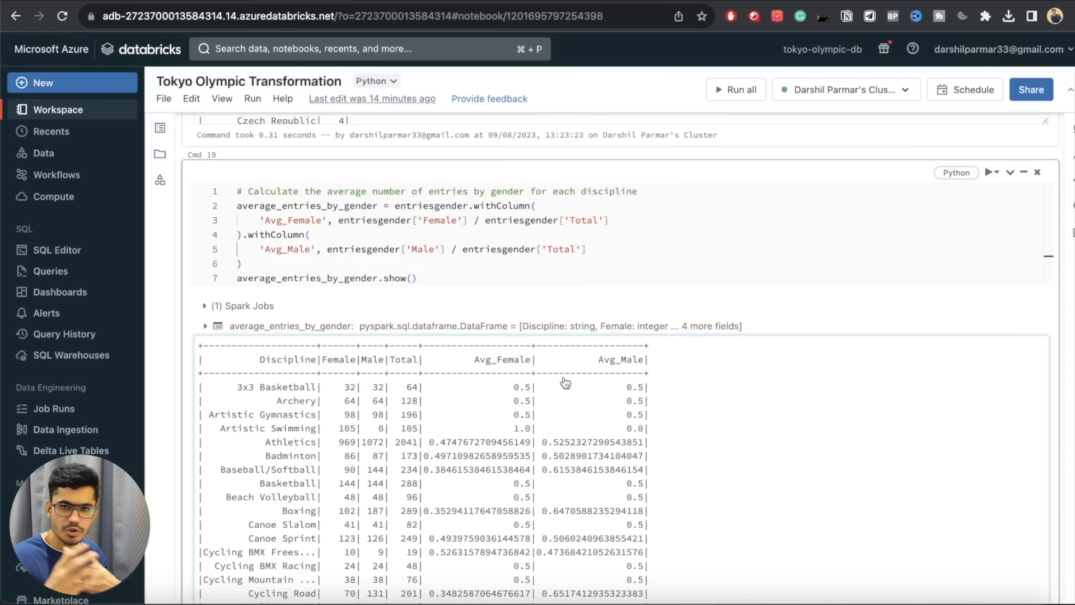
left_click(427, 246)
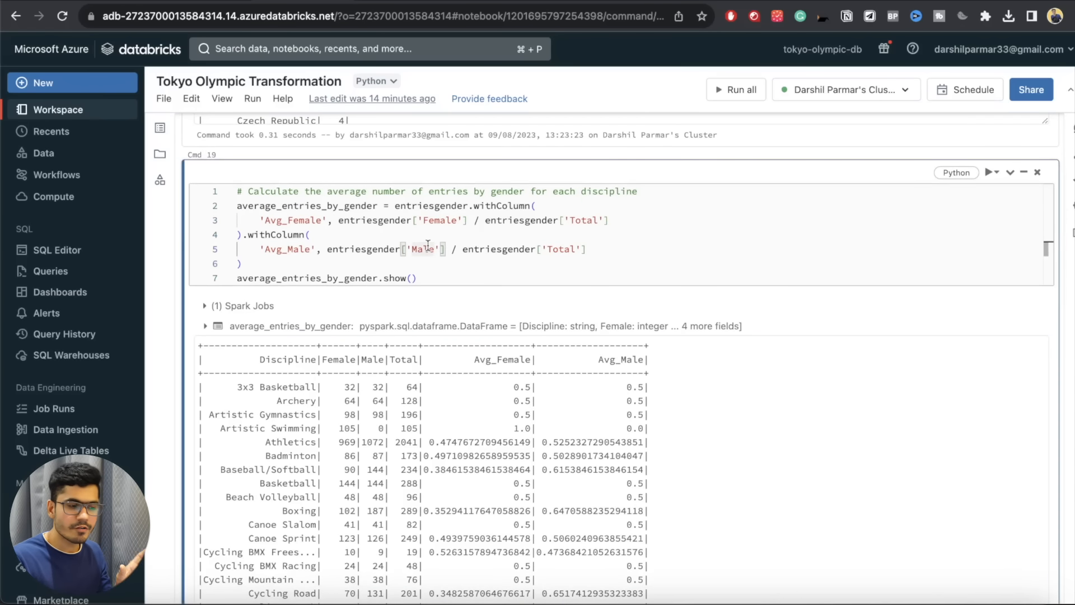
- Search Google for "apache spark transforamtion function" and open the RDD Programming Guide from the Spark 3.4.1 documentation
key("super+t")
type("apache spark ")
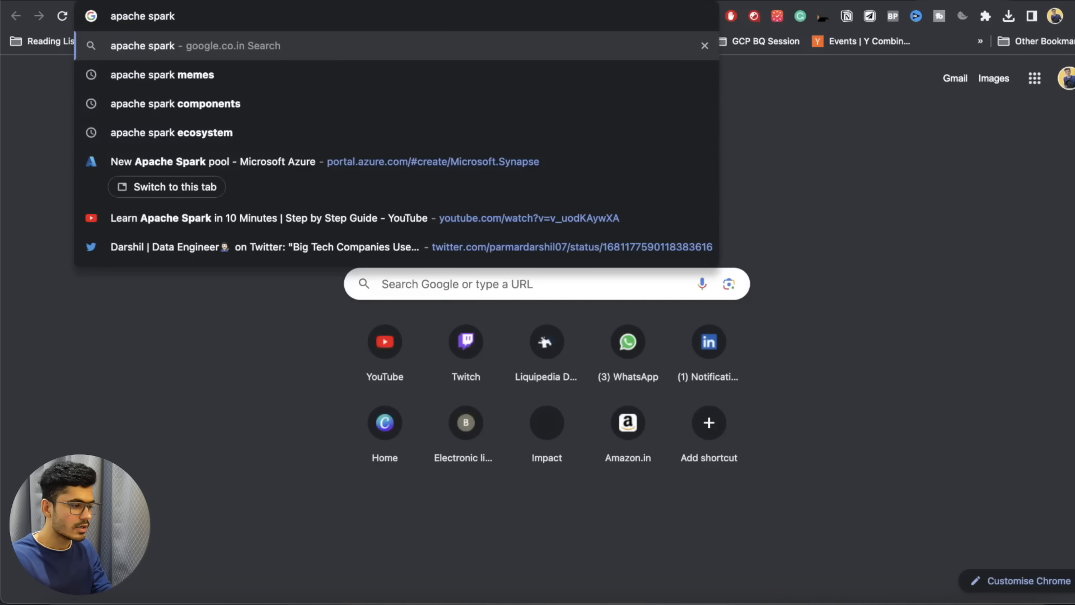
type("transforamti")
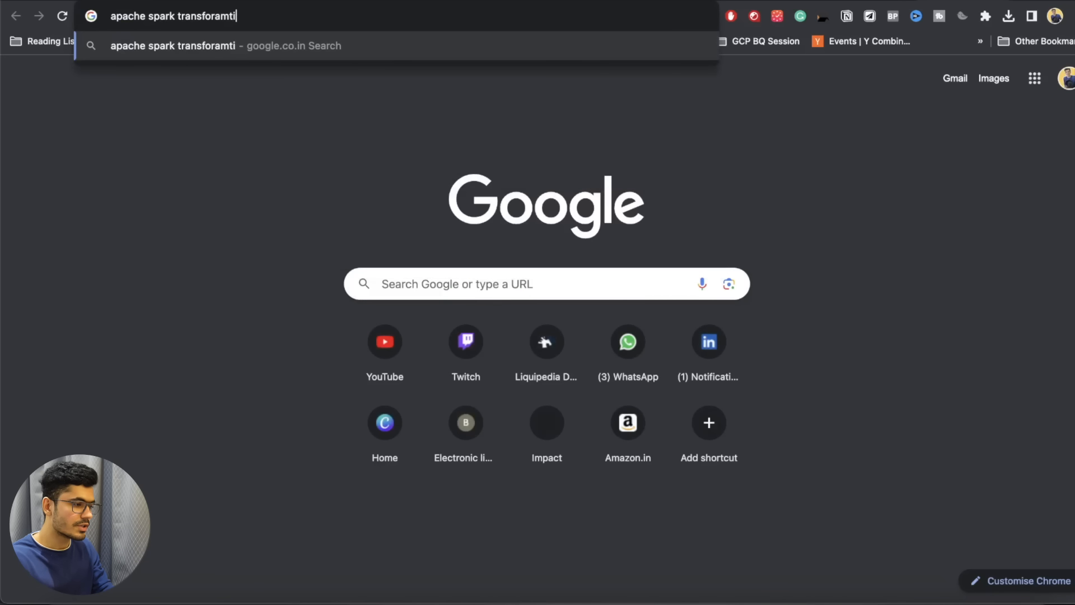
type("on function")
key("Return")
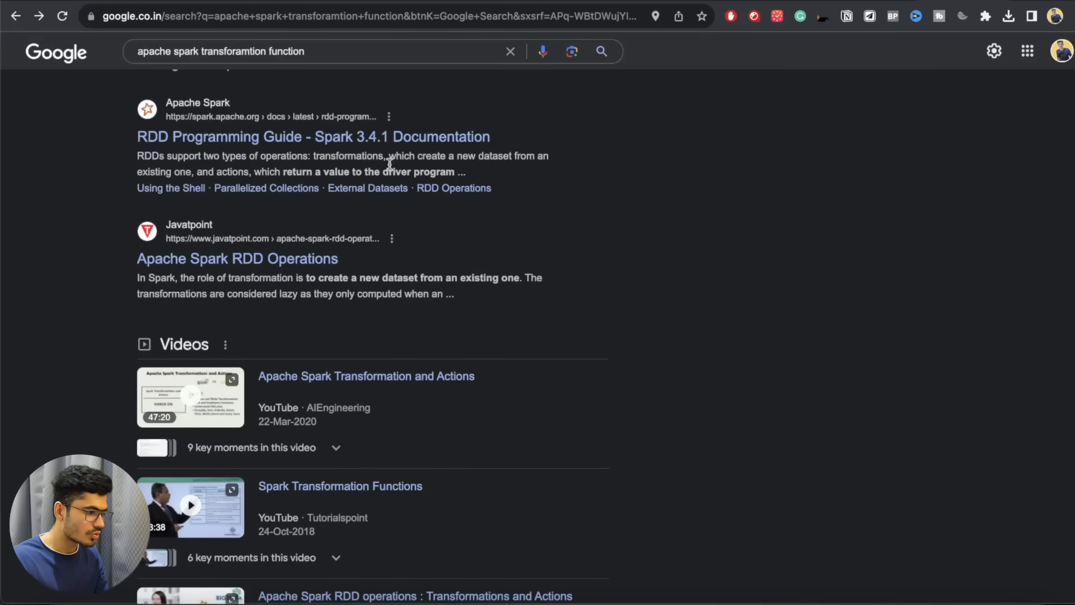
left_click(340, 137)
- Examine the Transformations table in the RDD Programming Guide, from map and filter through to the groupByKey and reduceByKey functions
scroll(439, 223, "down", 10)
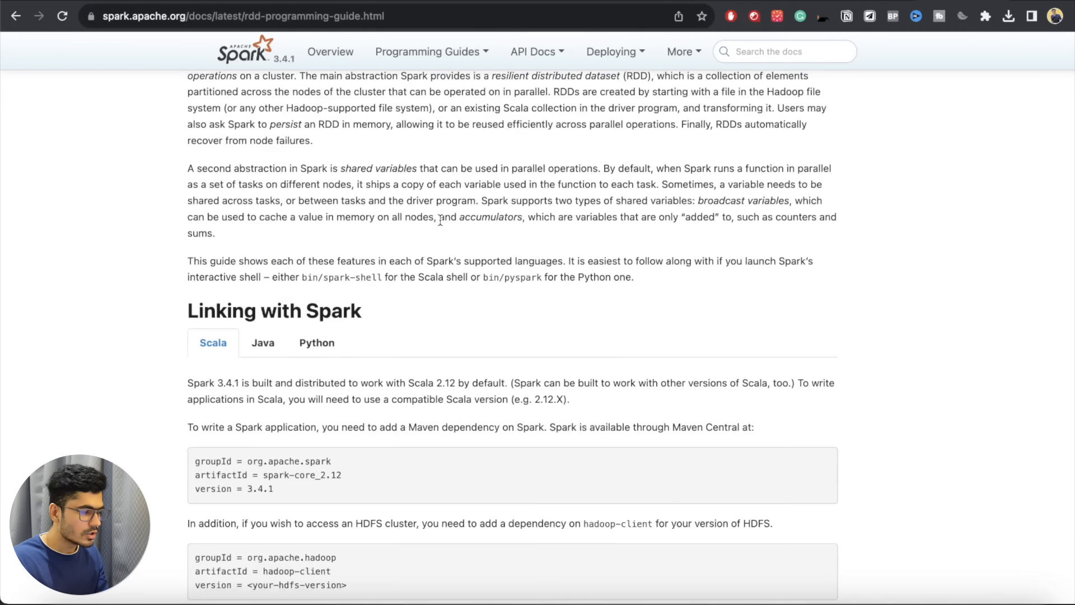
scroll(440, 224, "up", 3)
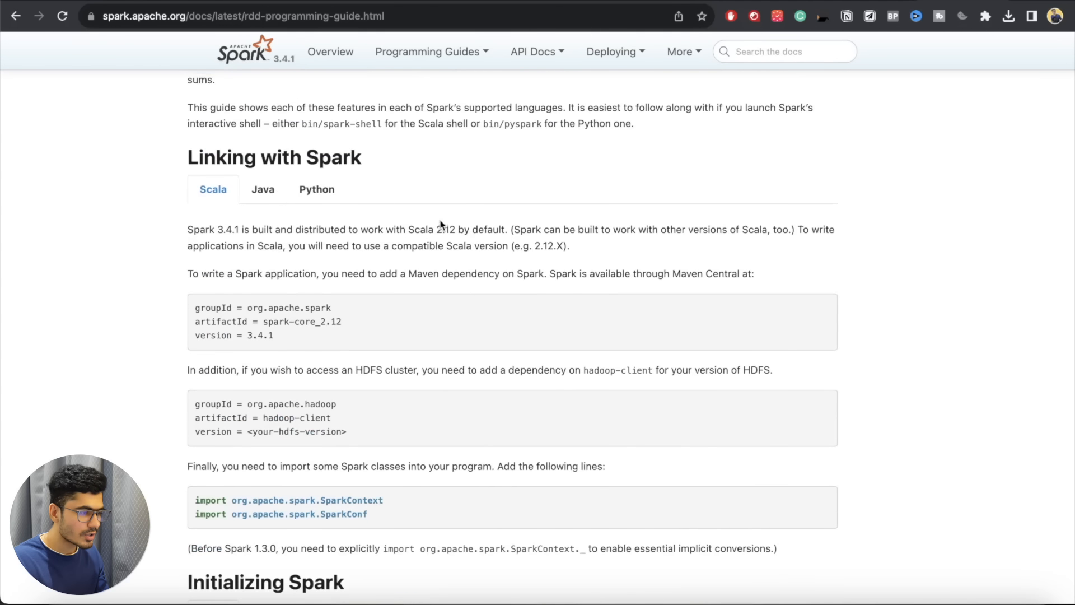
left_click(316, 189)
scroll(375, 375, "down", 15)
left_click(290, 196)
scroll(291, 200, "down", 20)
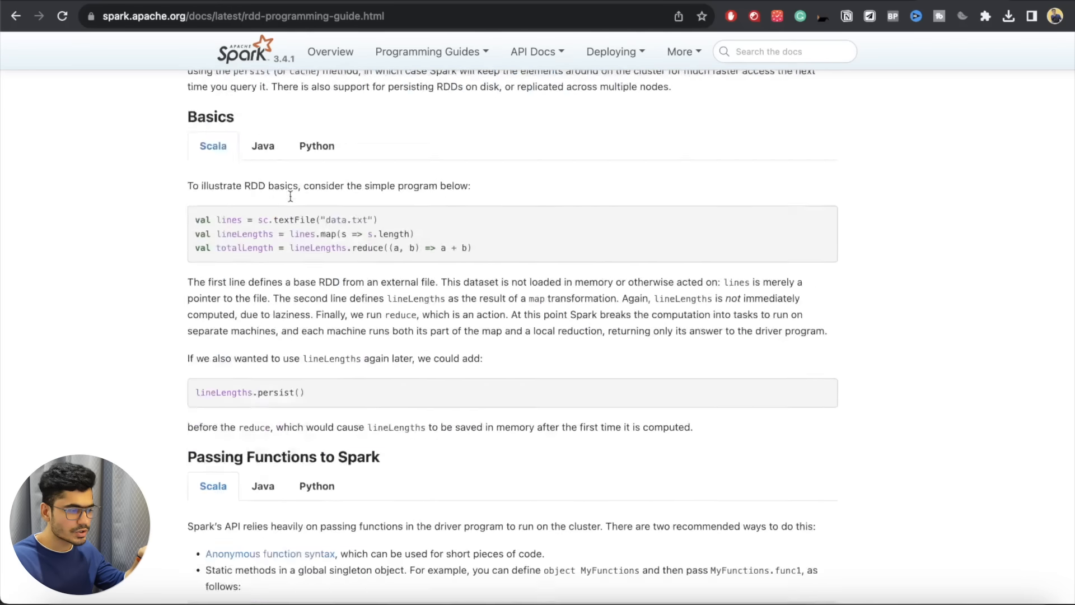
scroll(291, 199, "down", 20)
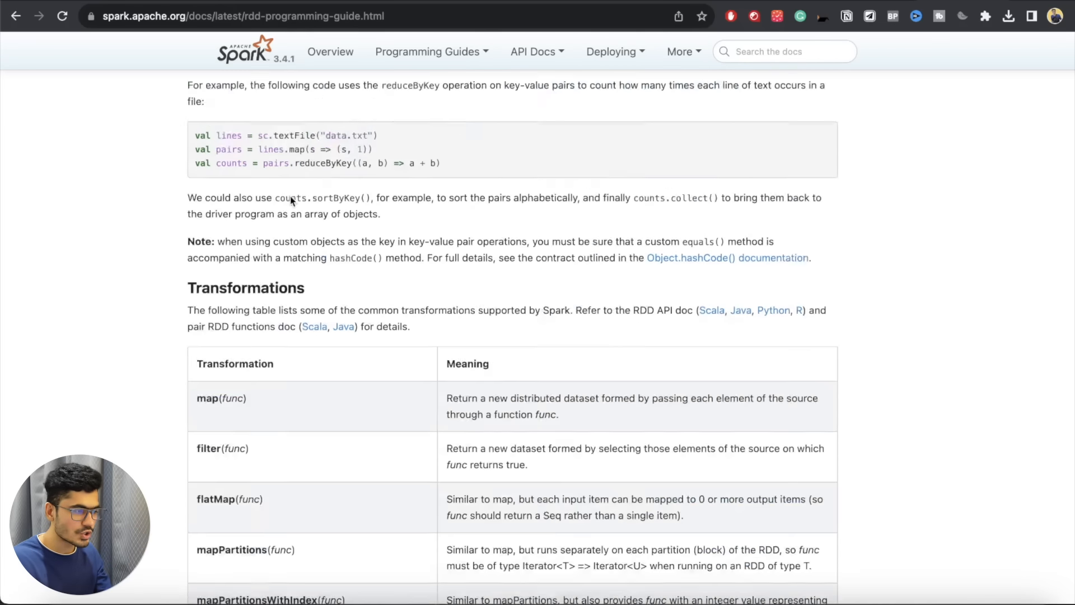
scroll(290, 196, "down", 10)
scroll(289, 199, "up", 12)
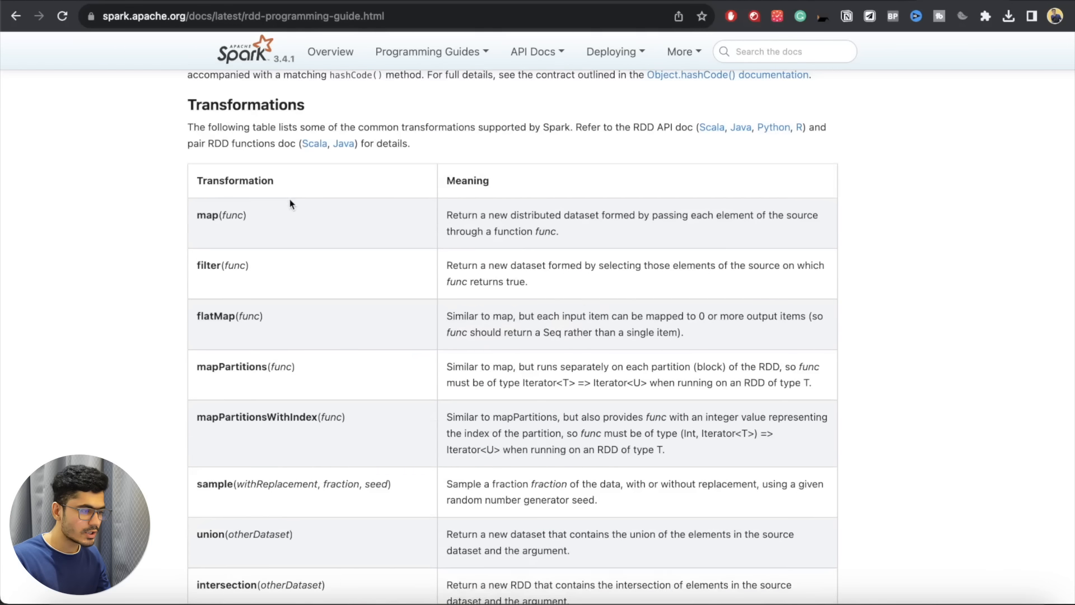
scroll(207, 265, "down", 7)
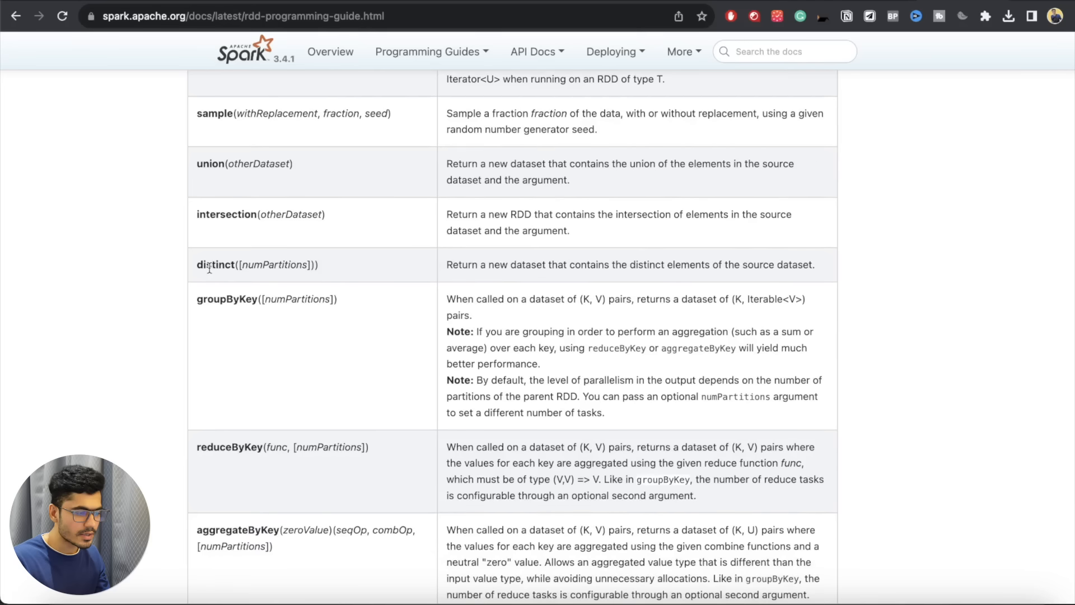
scroll(209, 269, "down", 4)
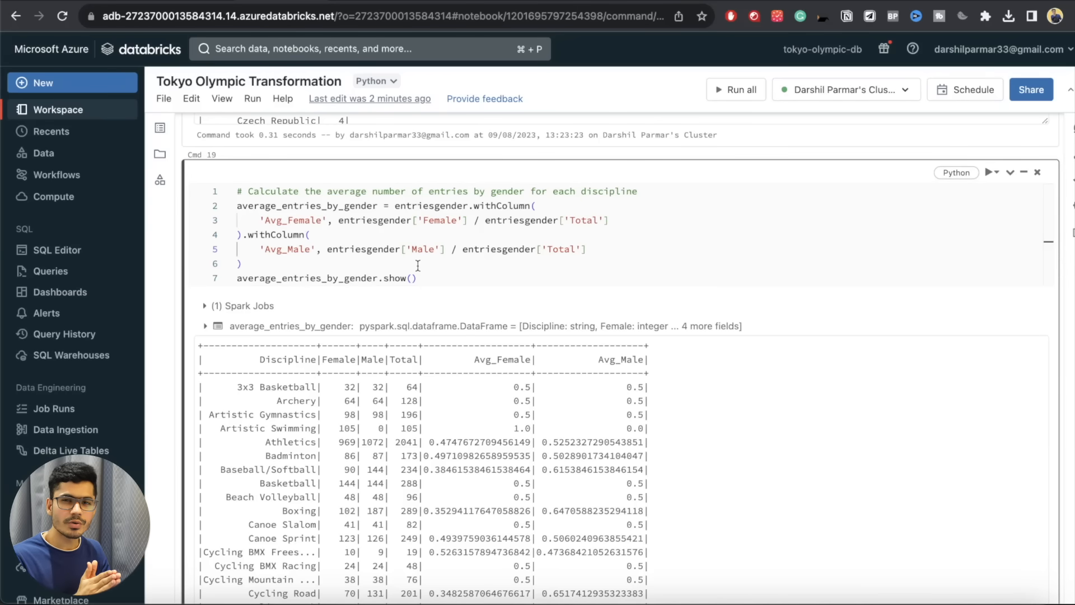
- Back in the Databricks notebook, enter athletes.write.mode("overwrite") in the empty cell below the gender averages table
scroll(417, 265, "up", 15)
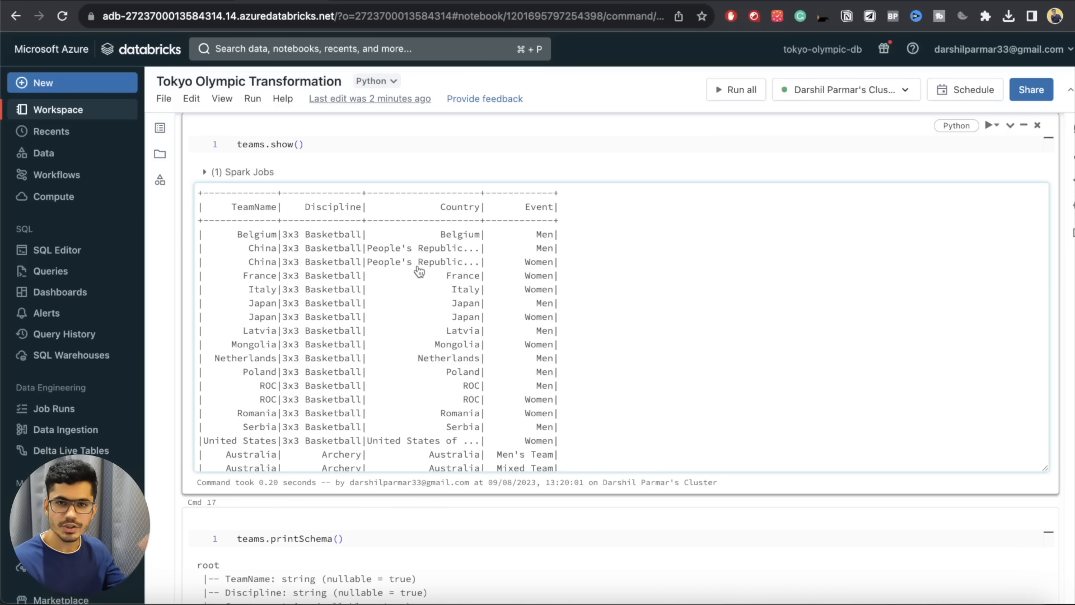
scroll(419, 271, "down", 20)
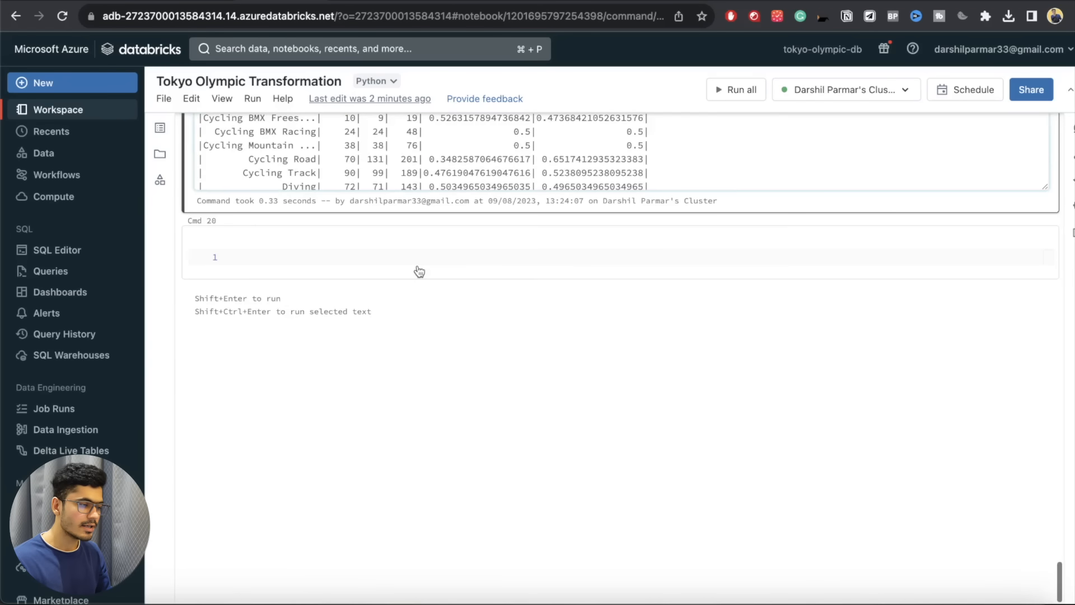
left_click(413, 262)
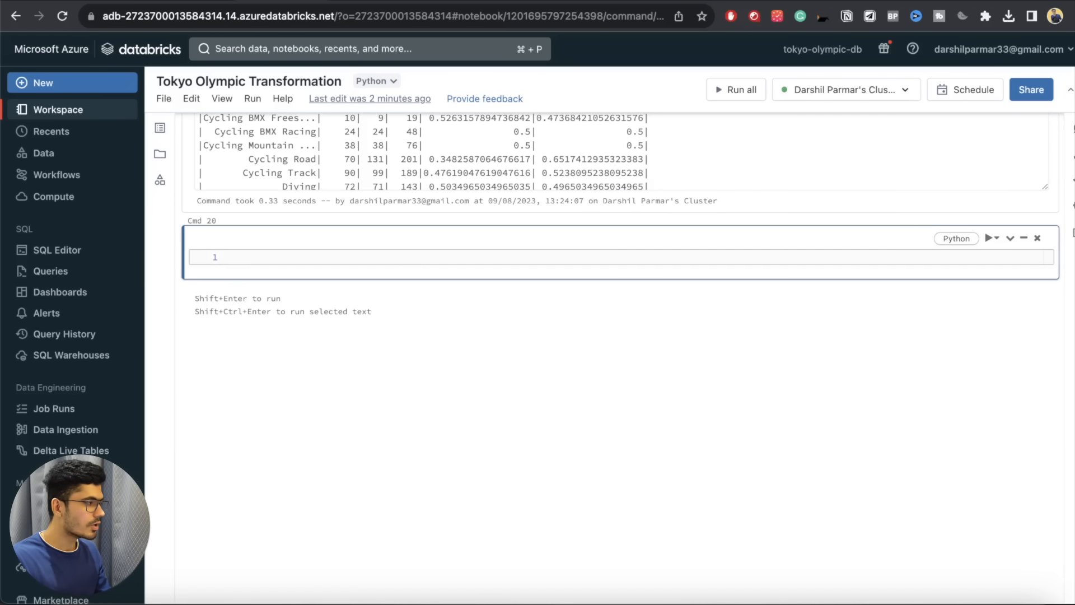
scroll(356, 313, "up", 5)
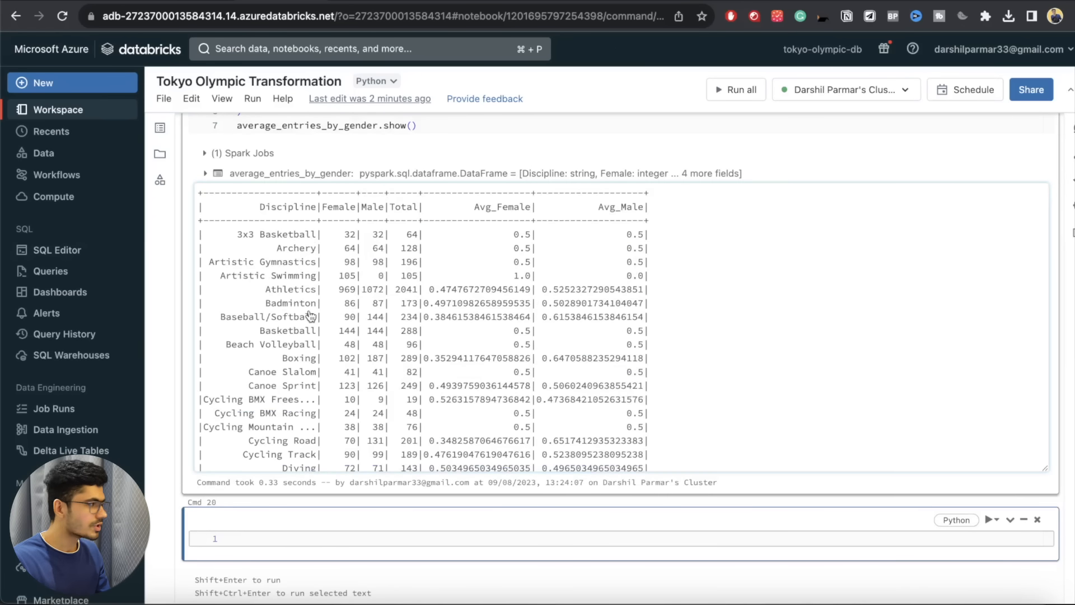
key("super+Tab")
key("super+Tab")
type("athletes.")
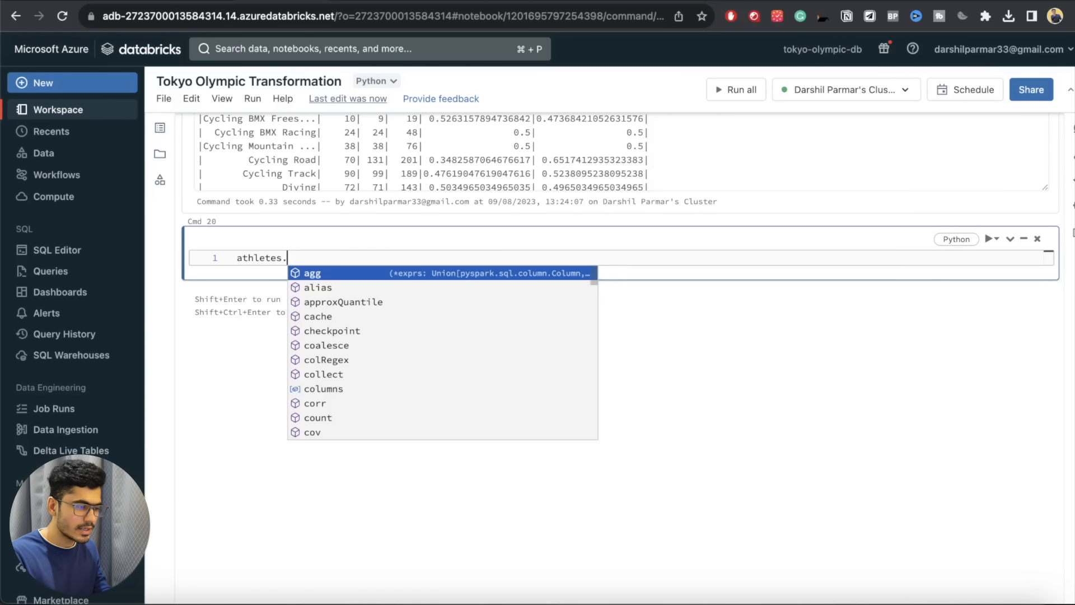
type("wri")
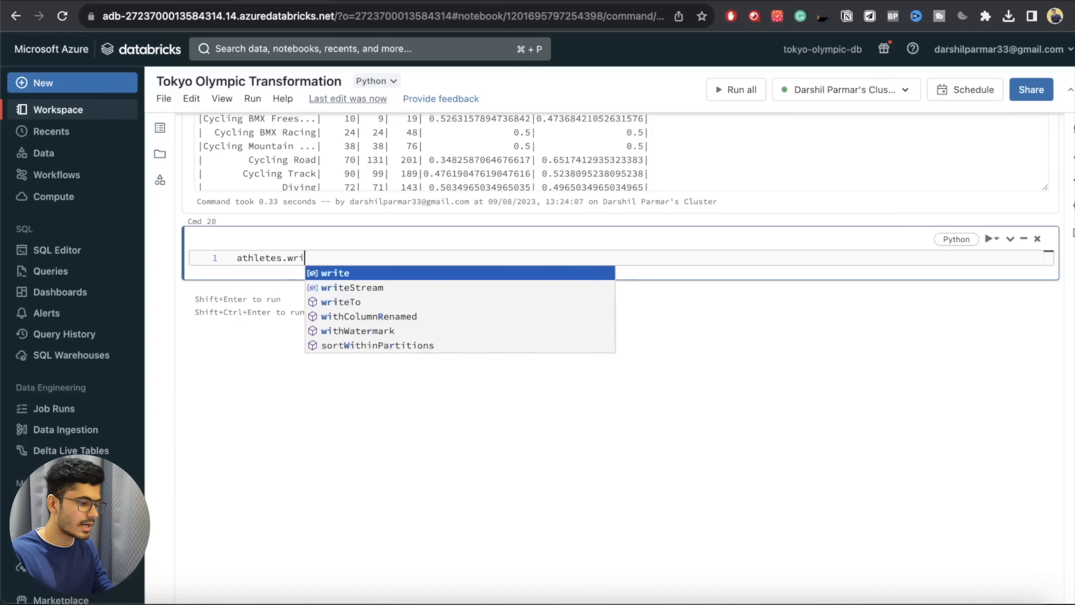
type("te.mode(\"")
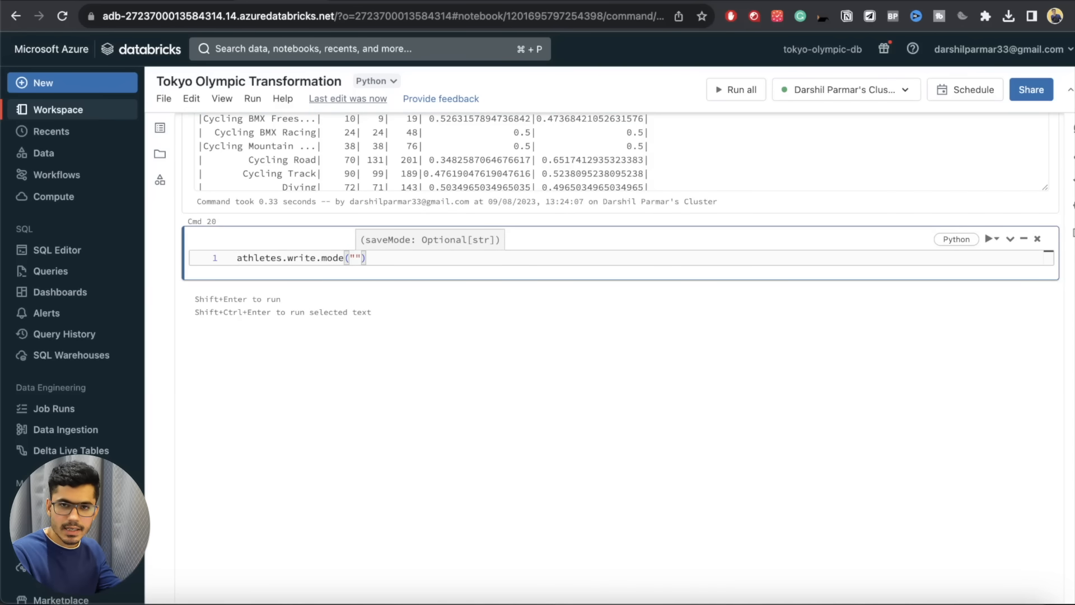
type("overwrite")
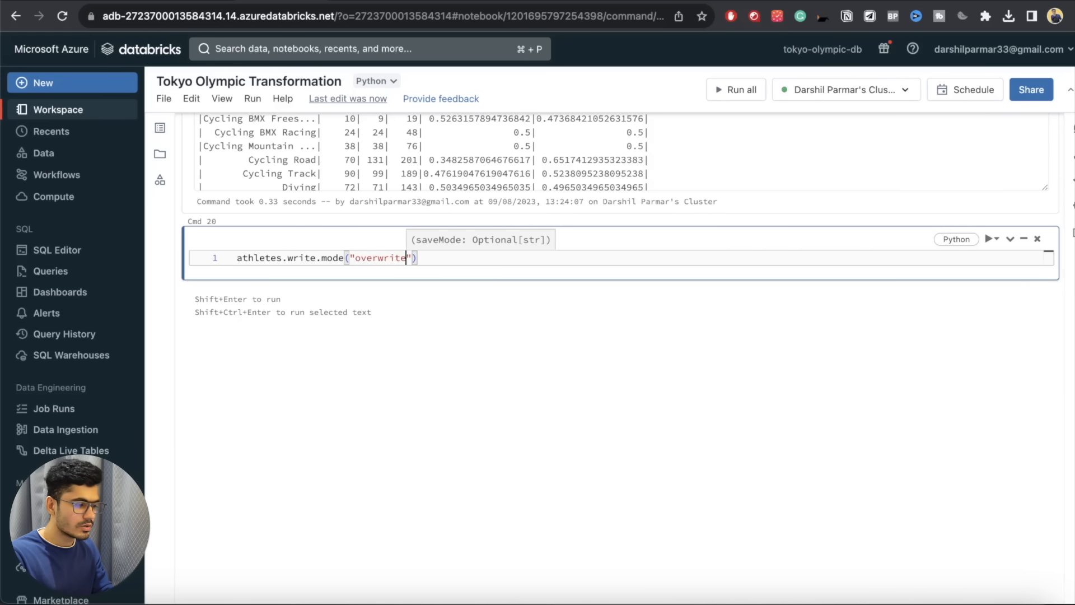
- Replace .mode("overwrite") in the athletes write statement with .option("header",'true').csv(""), leaving the path empty
key("alt+shift+Left")
key("alt+shift+Left")
key("alt+shift+Left")
key("alt+shift+Left")
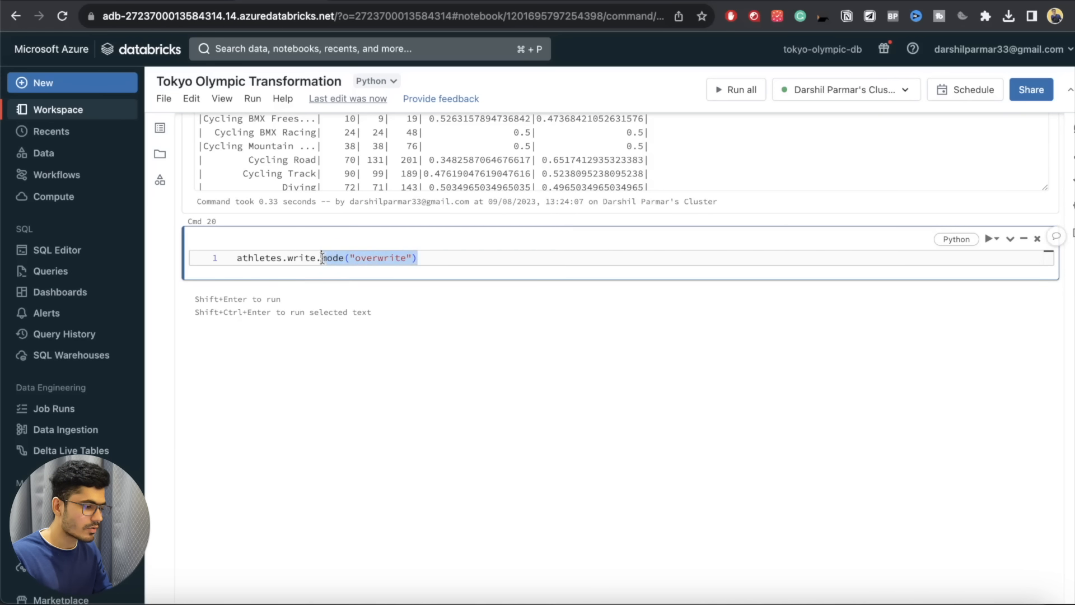
key("BackSpace")
type("op")
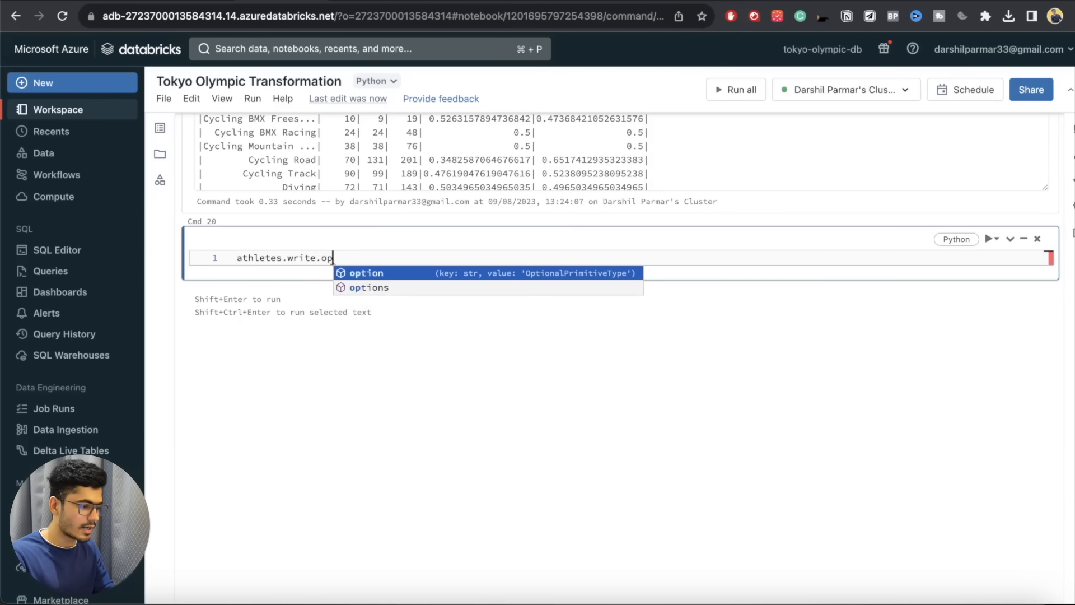
type("tion(\"Header\",'tru")
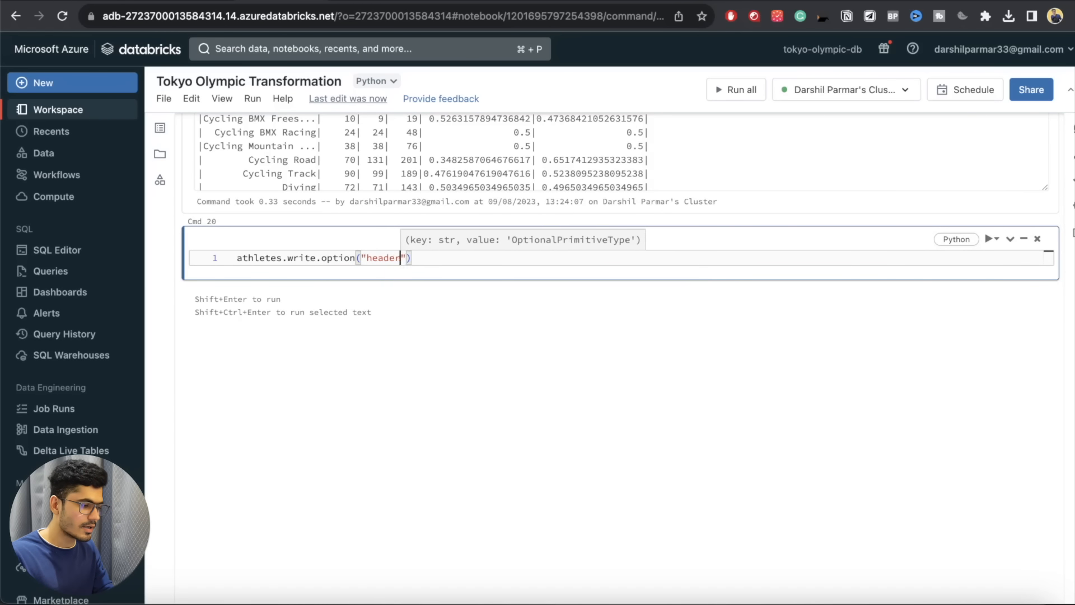
type("e')")
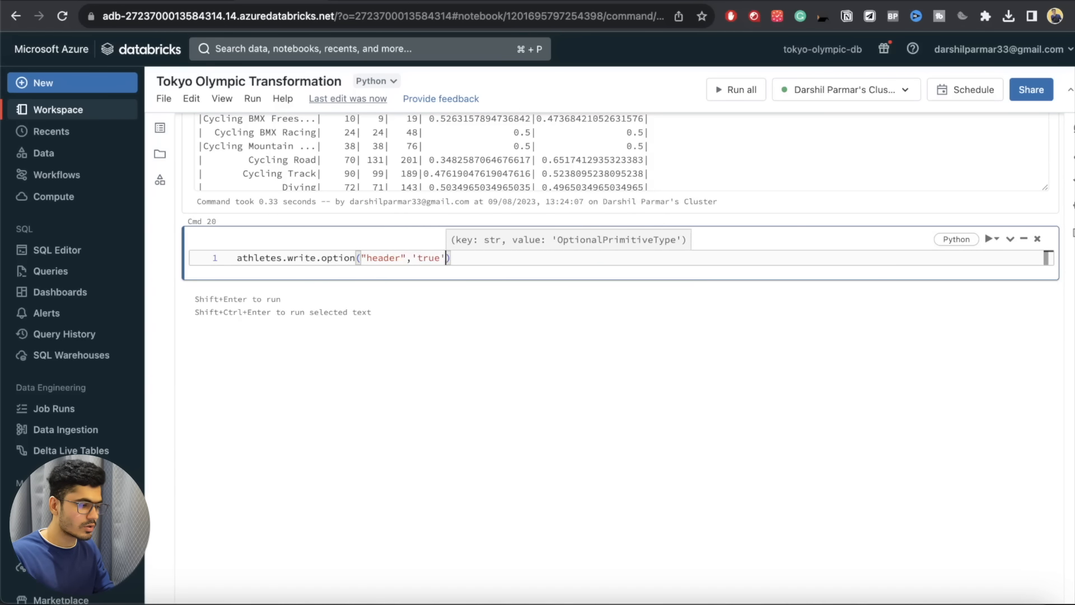
type(".csv(\"")
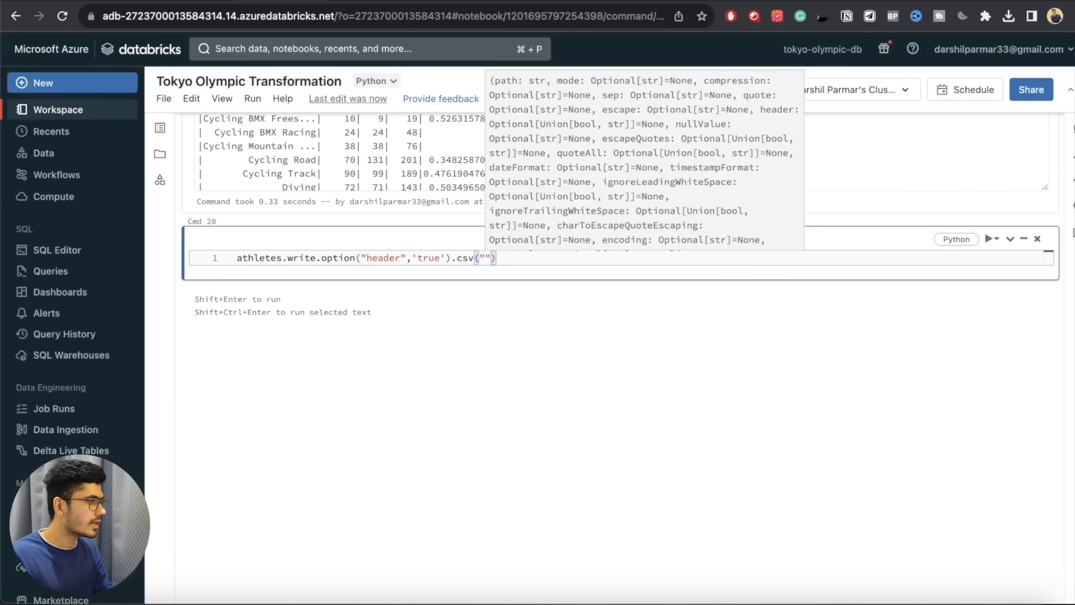
- Copy mnt/tokyoolymic/transformed-data/ from the mount listing and set the athletes CSV write path to "/mnt/tokyoolymic/transformed-data/"
scroll(486, 257, "up", 20)
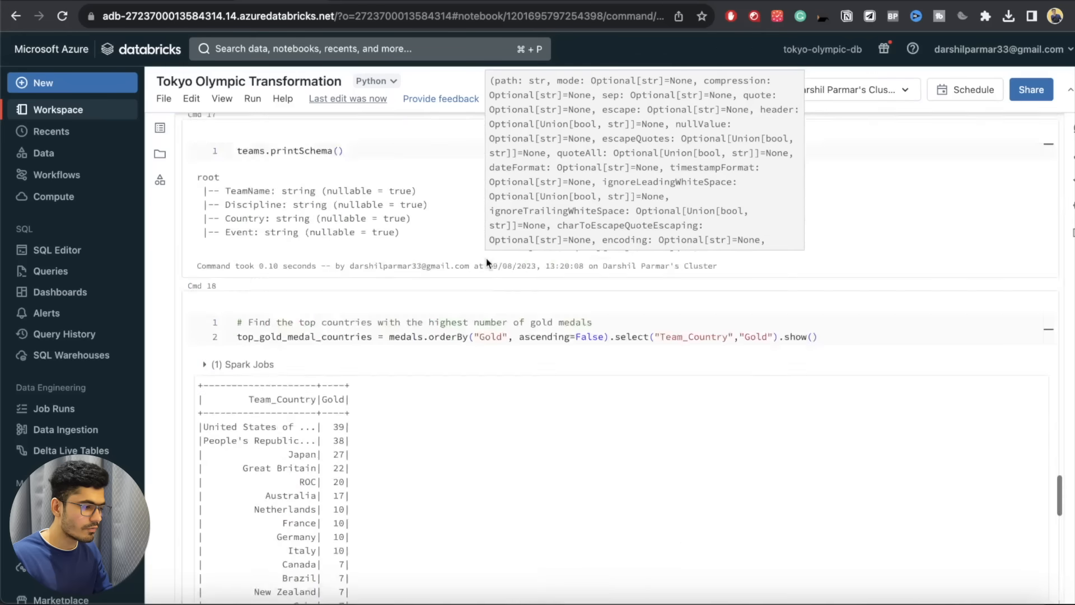
scroll(485, 258, "up", 15)
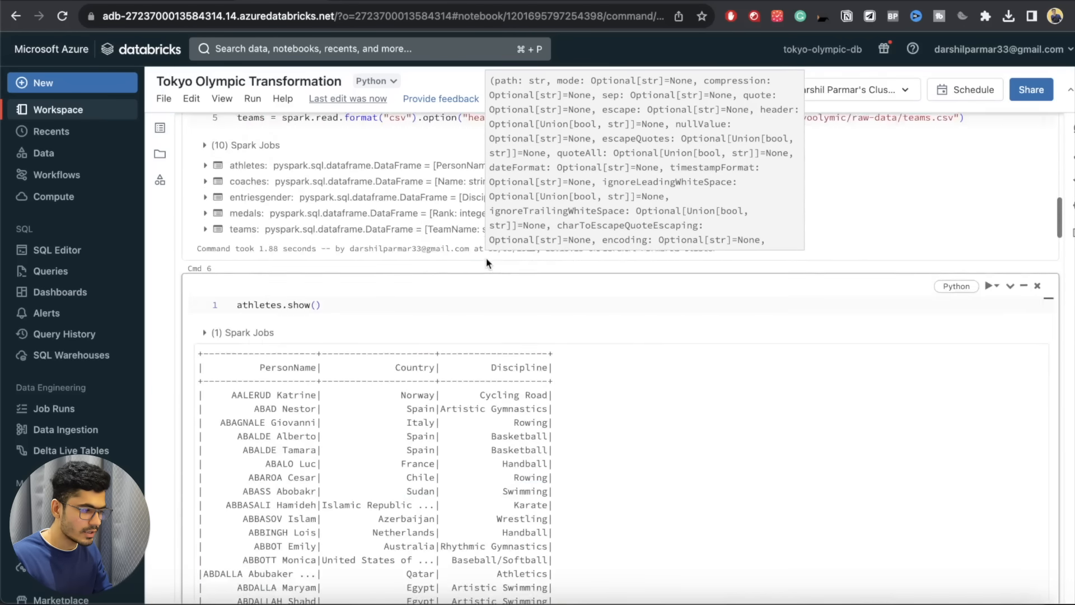
scroll(486, 258, "down", 6)
scroll(476, 310, "up", 8)
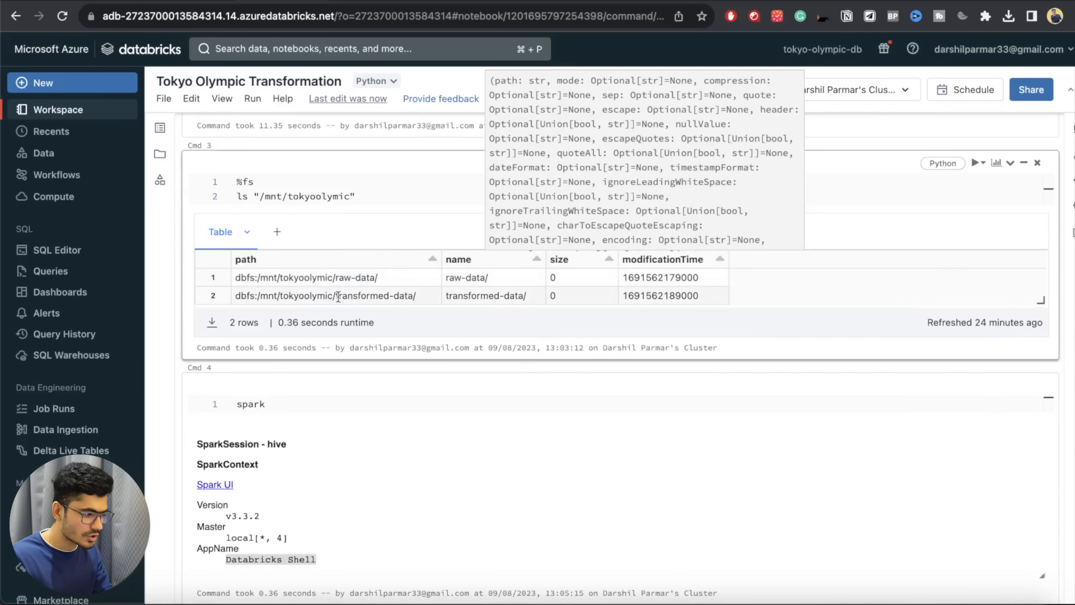
left_click_drag(416, 297, 262, 298)
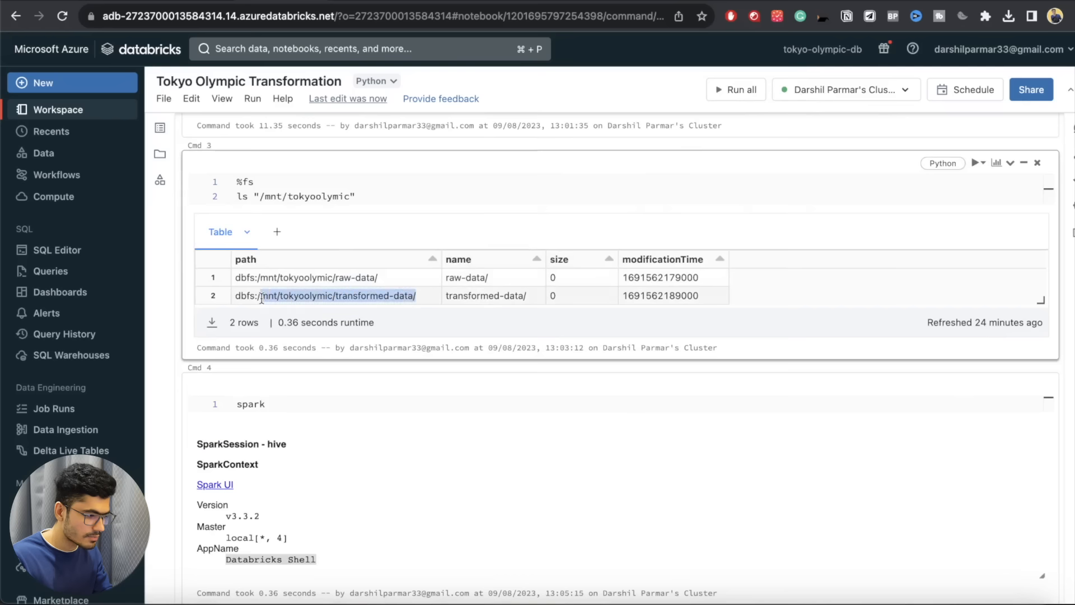
scroll(519, 407, "down", 20)
scroll(520, 407, "down", 15)
left_click(486, 276)
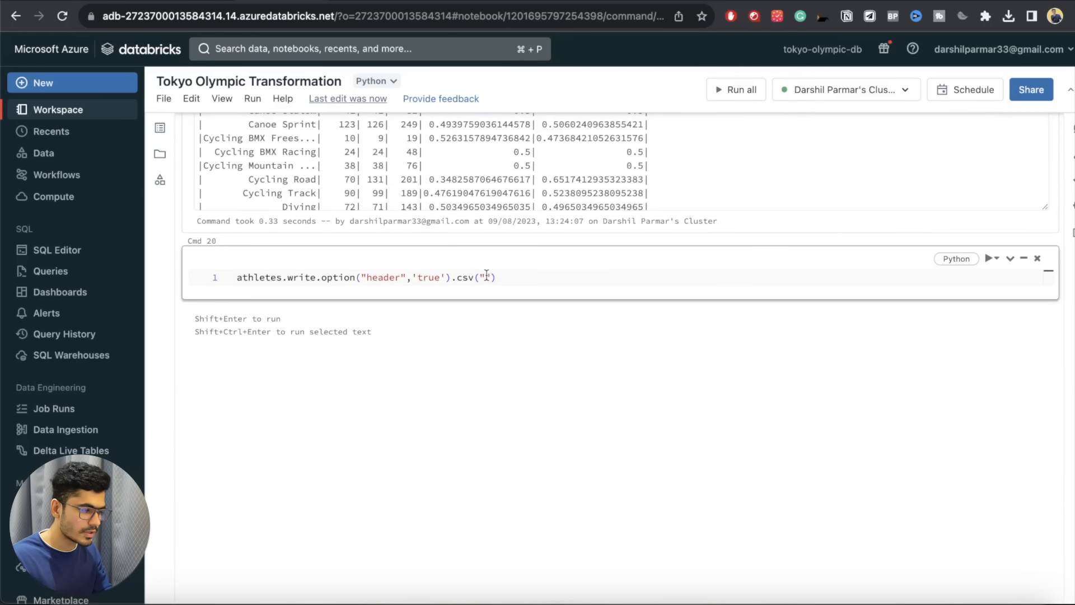
type("/mnt/tokyoolymic/transformed-data/")
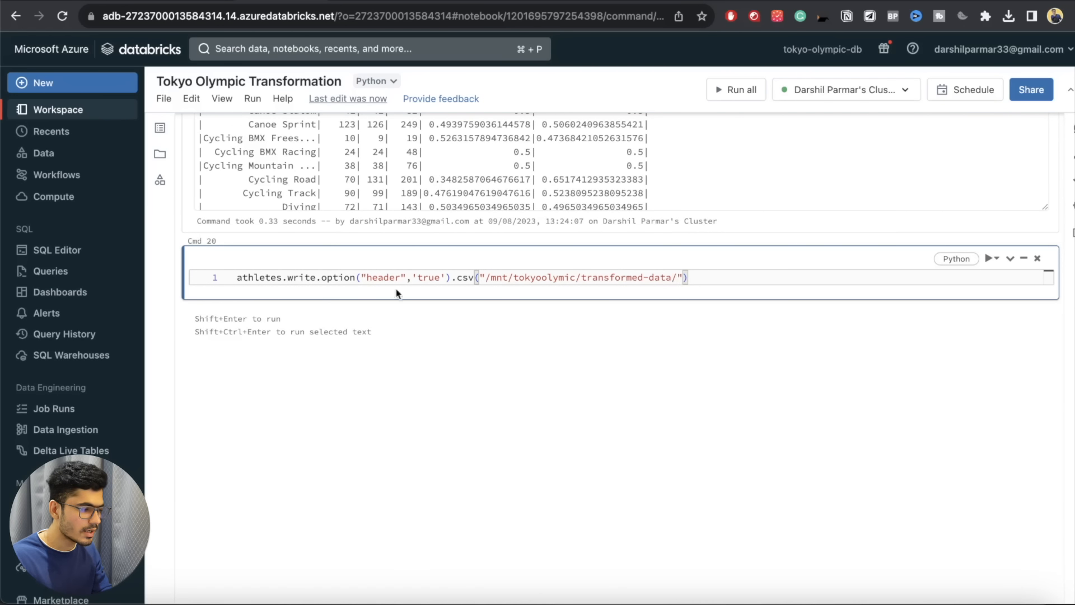
- Append athletes to the CSV write path, giving "/mnt/tokyoolymic/transformed-data/athletes", and run the cell
double_click(262, 279)
key("super+c")
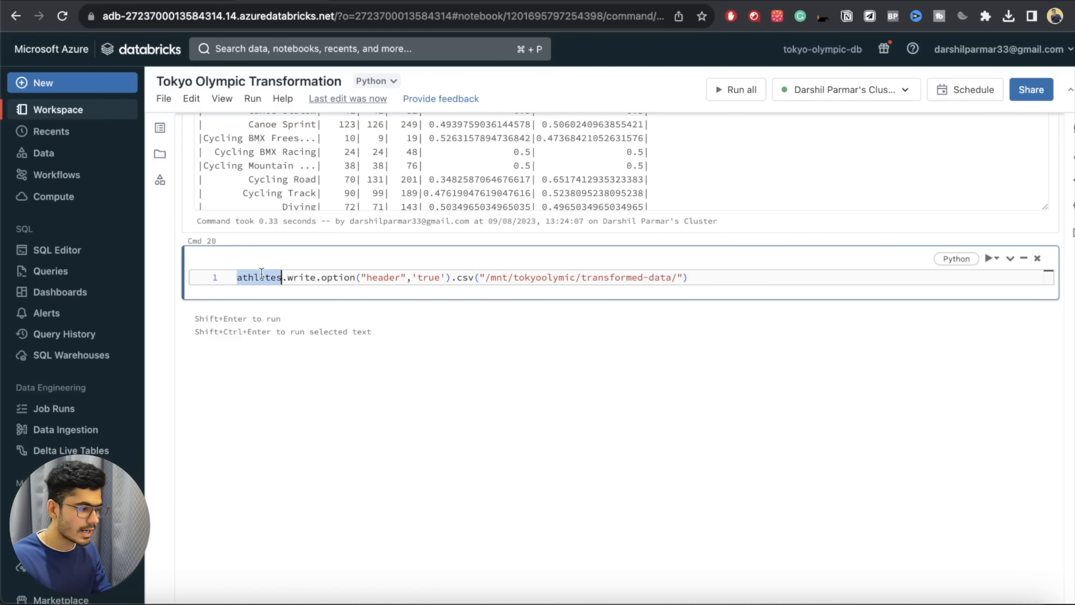
left_click(677, 278)
key("super+v")
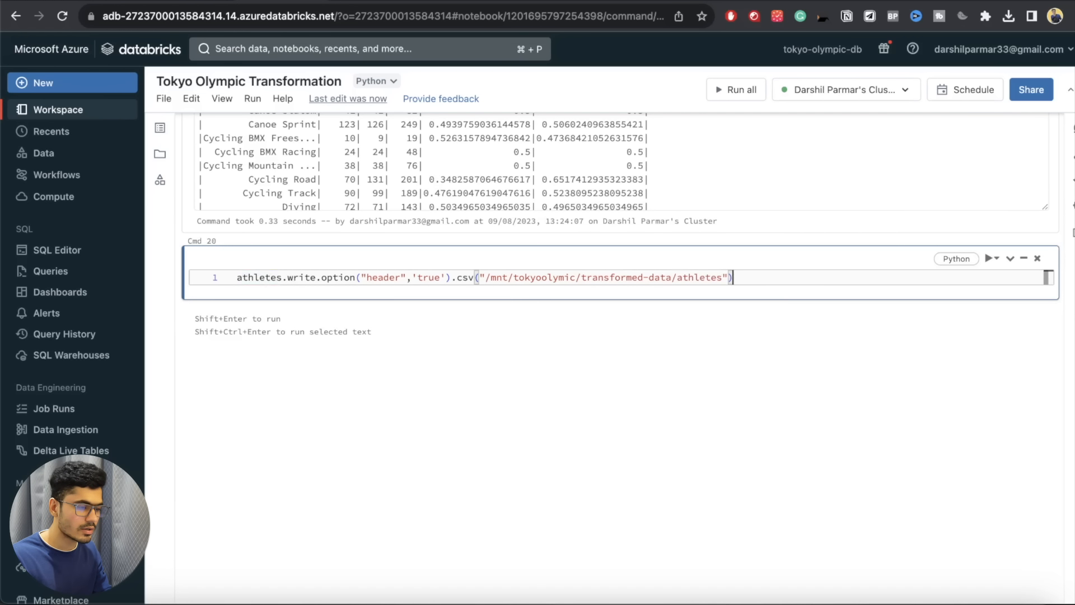
key("shift+Return")
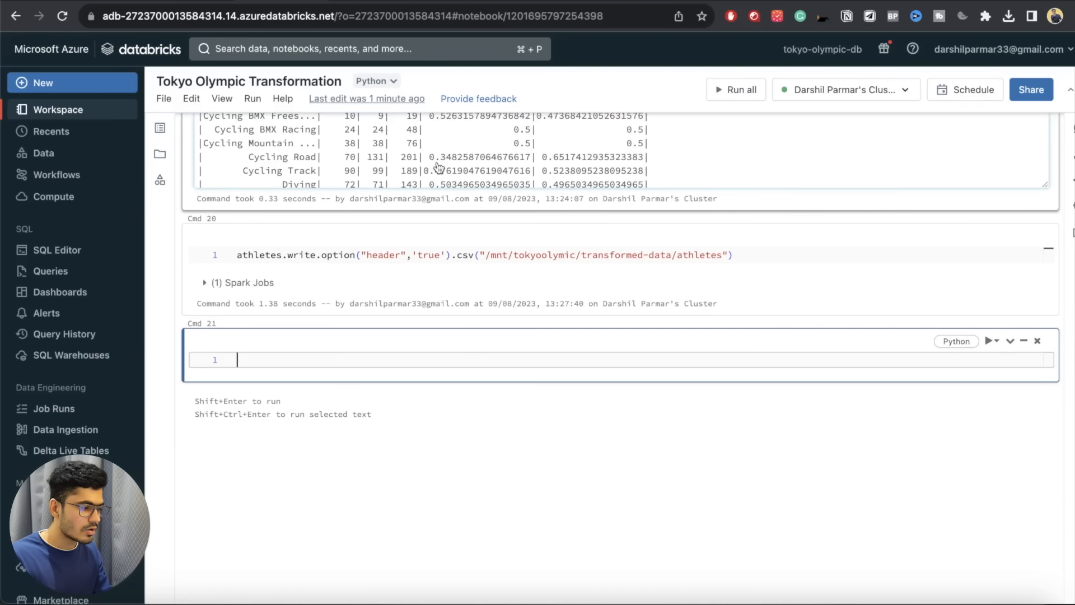
- Switch to the Azure portal and examine the files in the athletes folder under transformed-data in the tokyo-olympic-data container
left_click(184, 2)
left_click(252, 272)
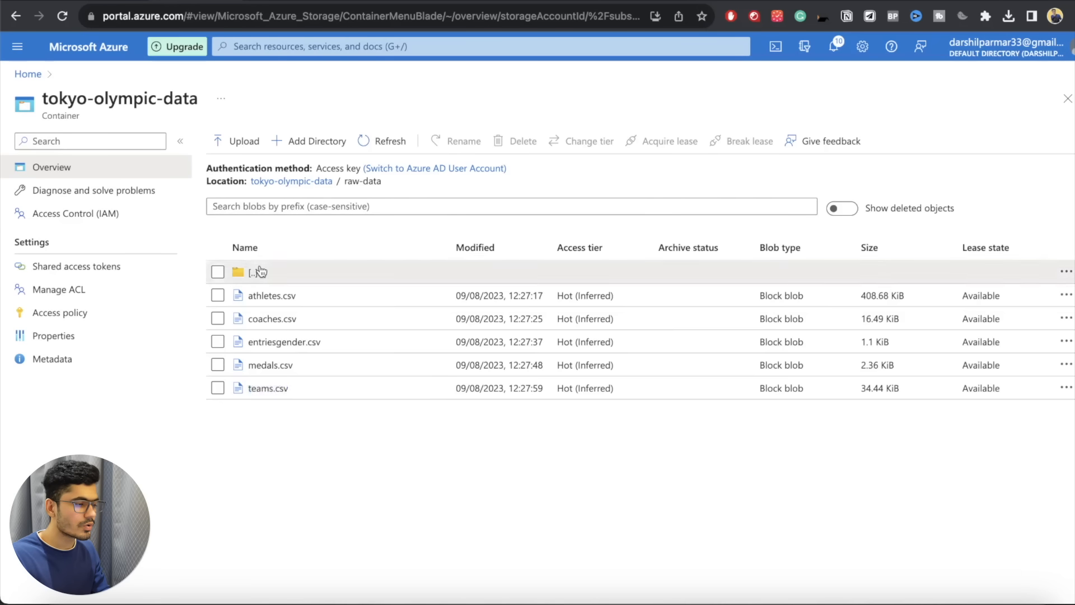
left_click(274, 295)
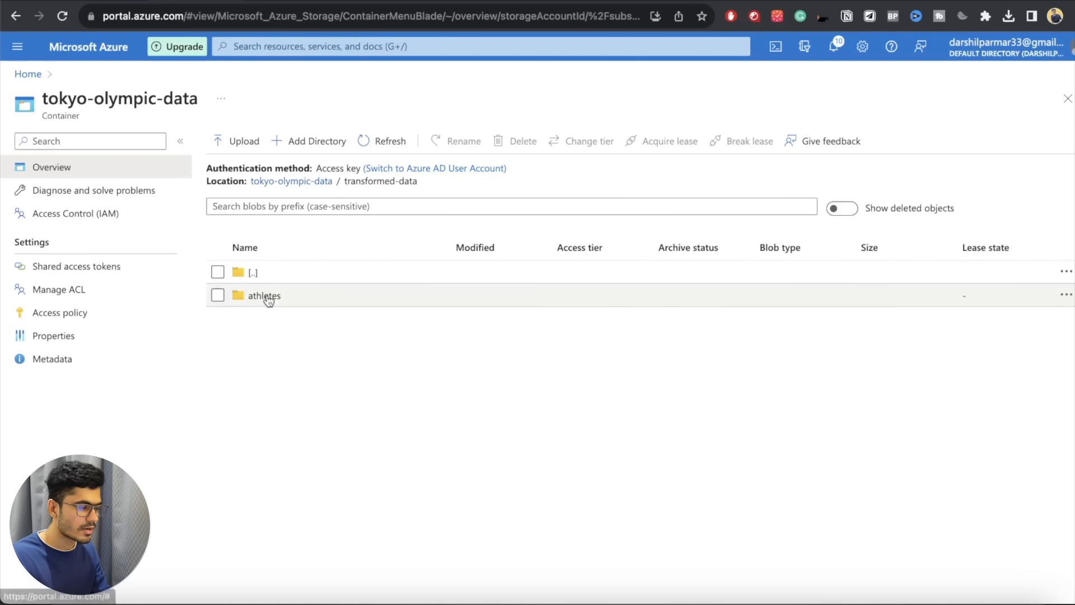
left_click(271, 295)
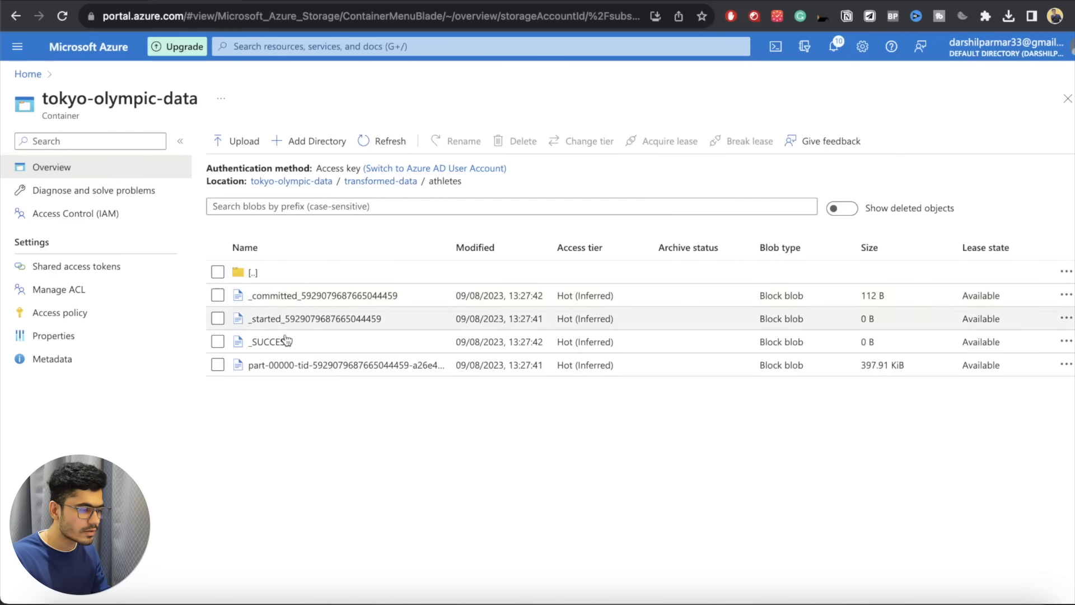
left_click(218, 365)
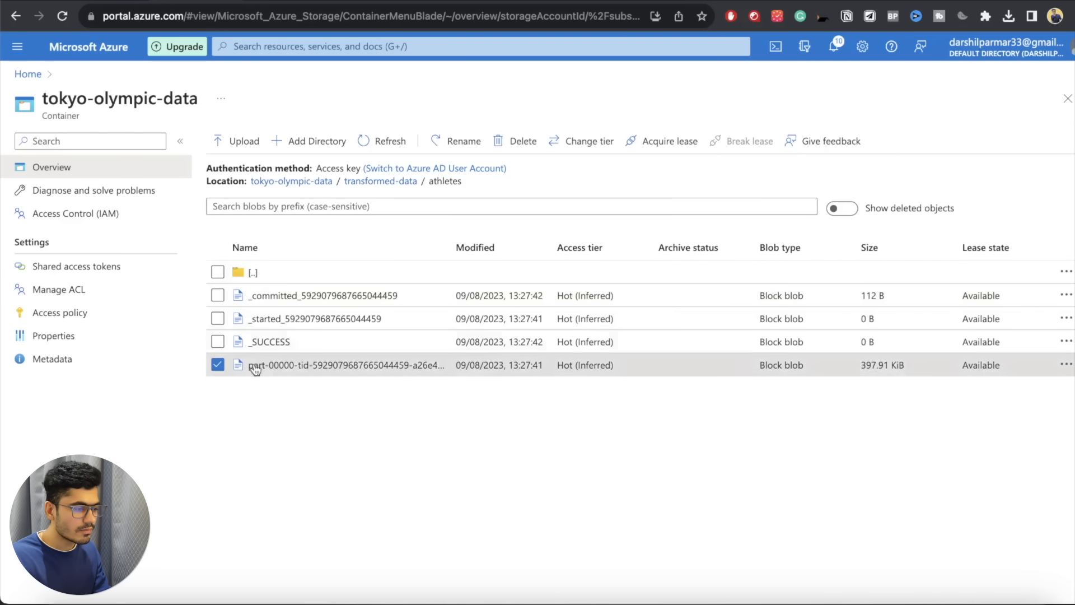
left_click(258, 274)
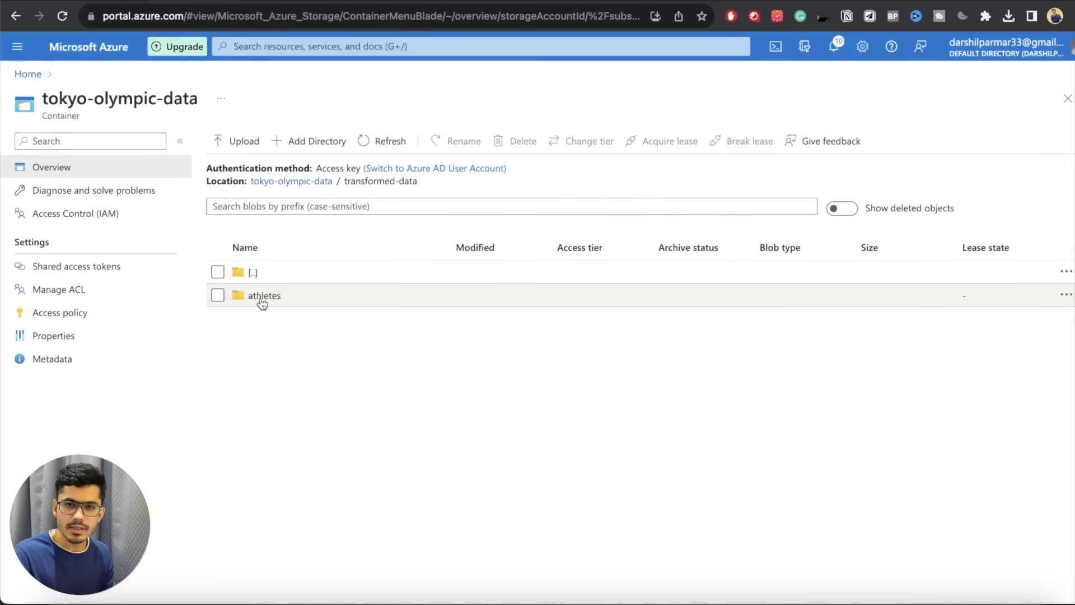
left_click(261, 297)
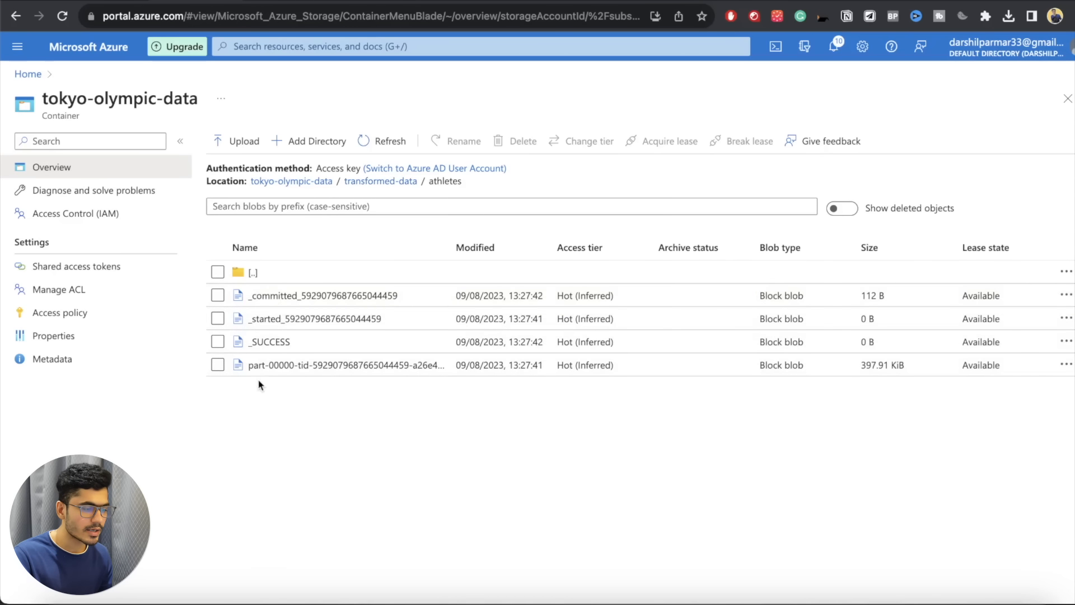
left_click(218, 365)
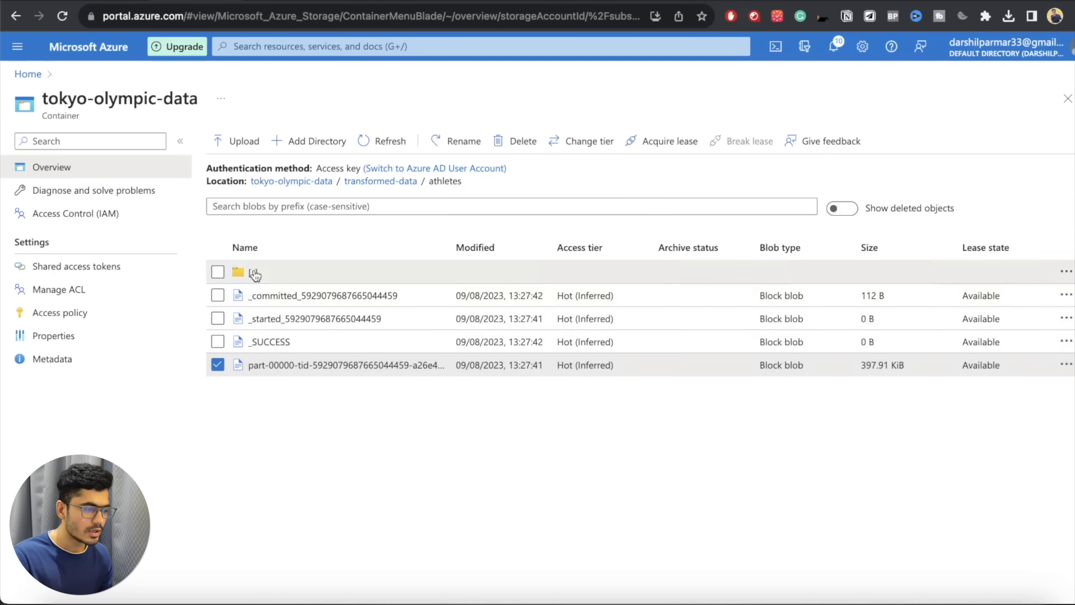
left_click(255, 274)
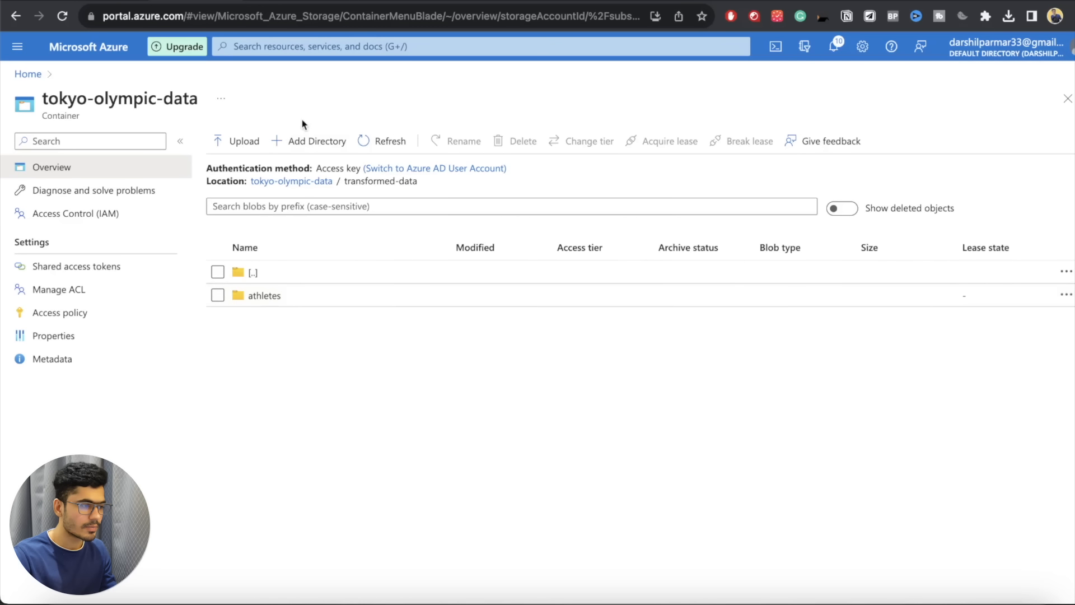
left_click(289, 293)
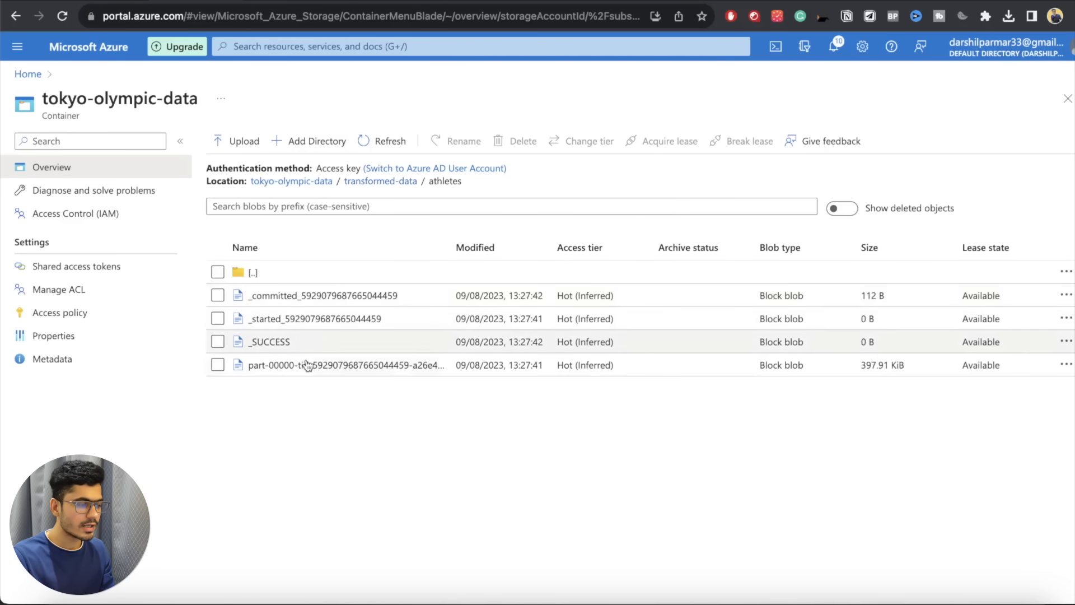
- Back in the Databricks notebook, try running the same athletes write cell again and check its output
left_click(296, 1)
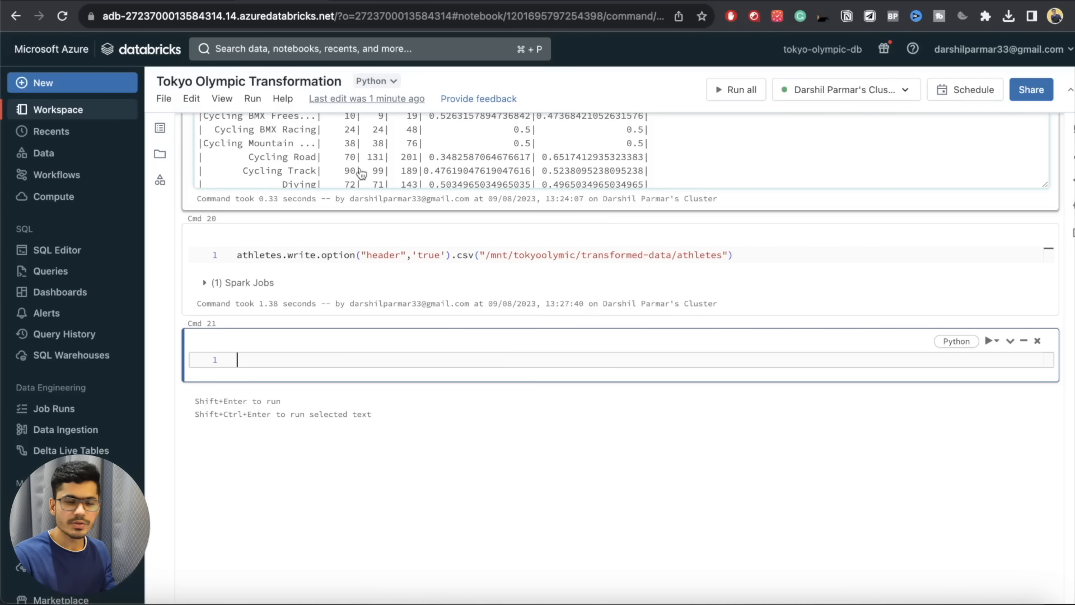
left_click_drag(749, 255, 391, 257)
left_click(747, 255)
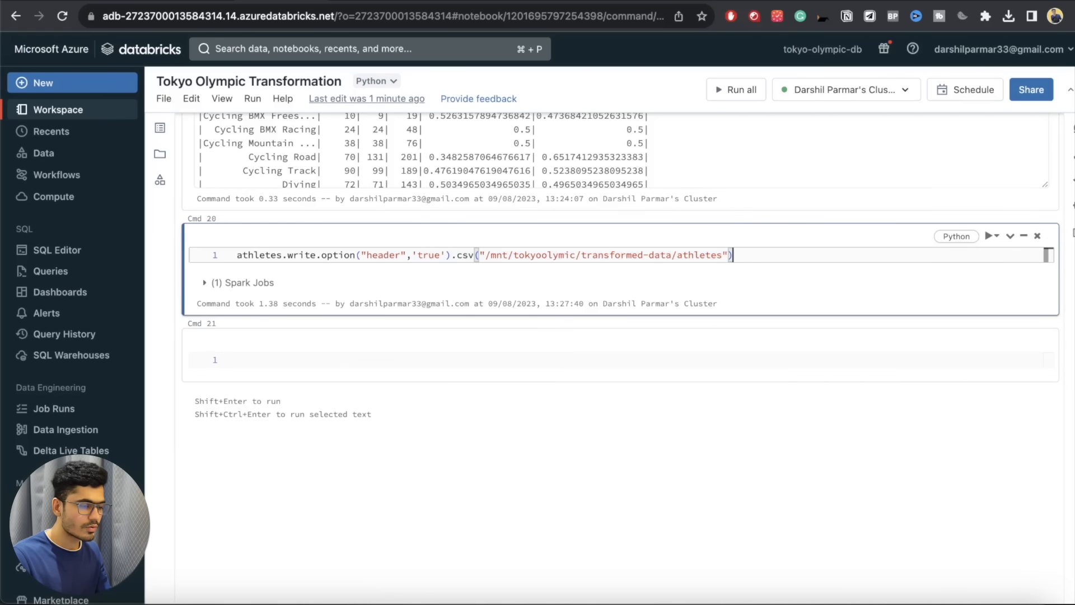
key("shift+Return")
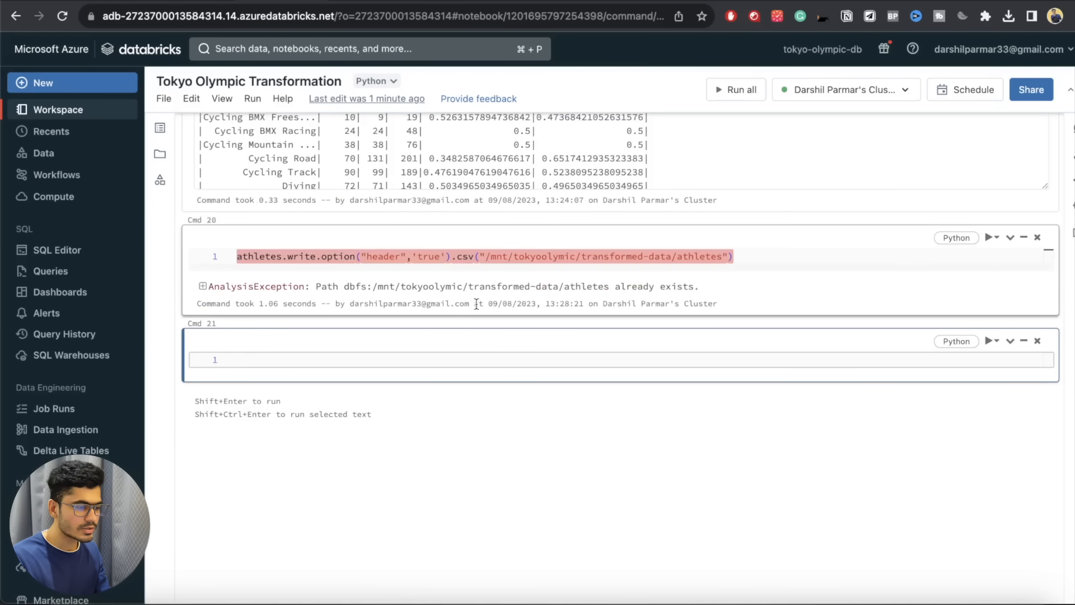
left_click_drag(710, 288, 620, 285)
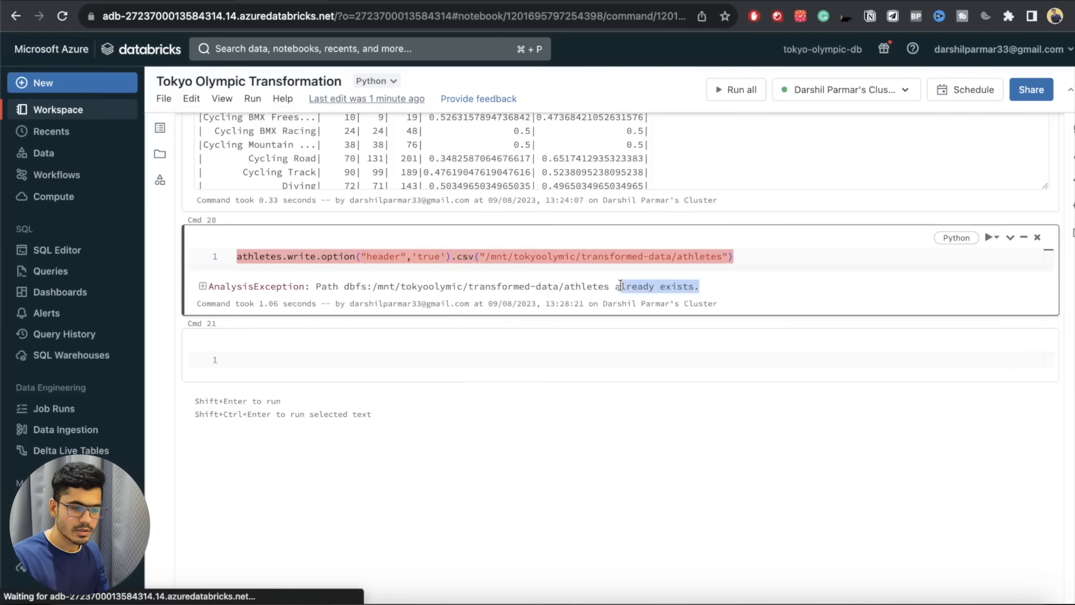
- Insert .mode("overwrite") between write and .option in the athletes write statement and run the cell
left_click(332, 251)
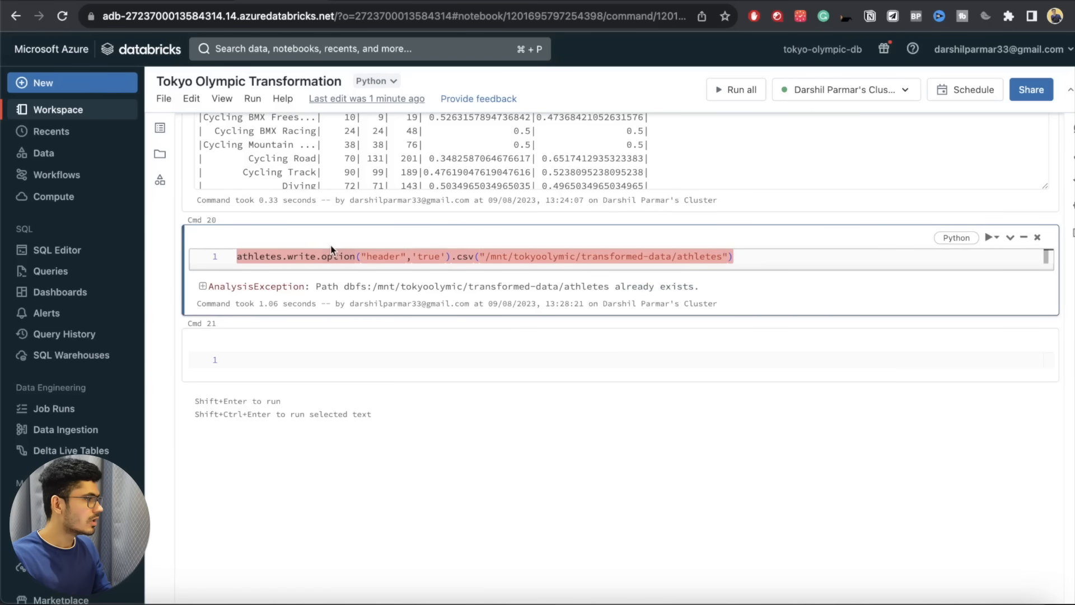
key("super+Tab")
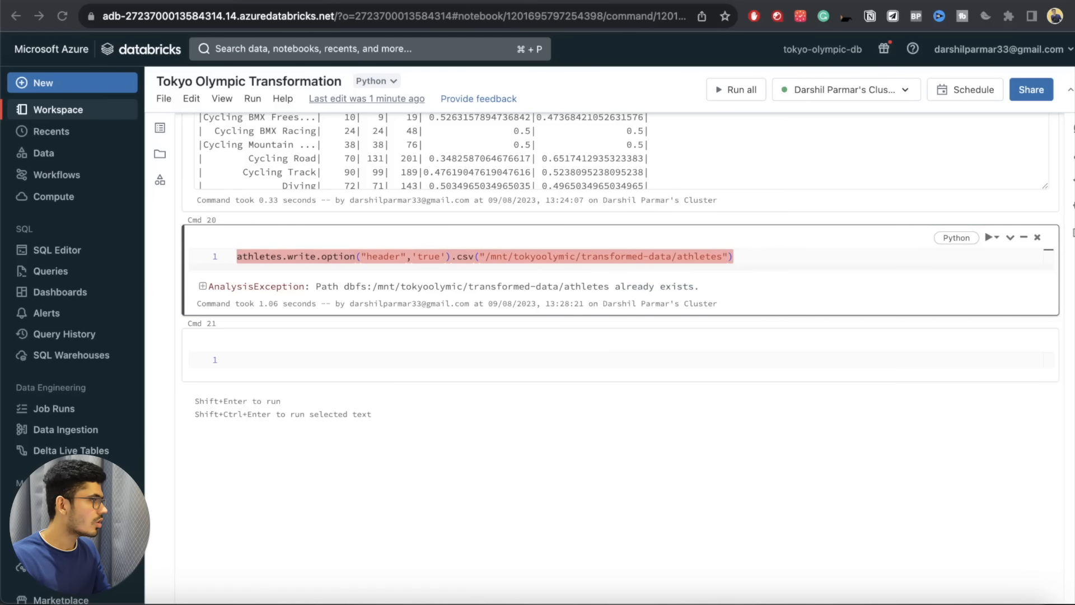
left_click(306, 255)
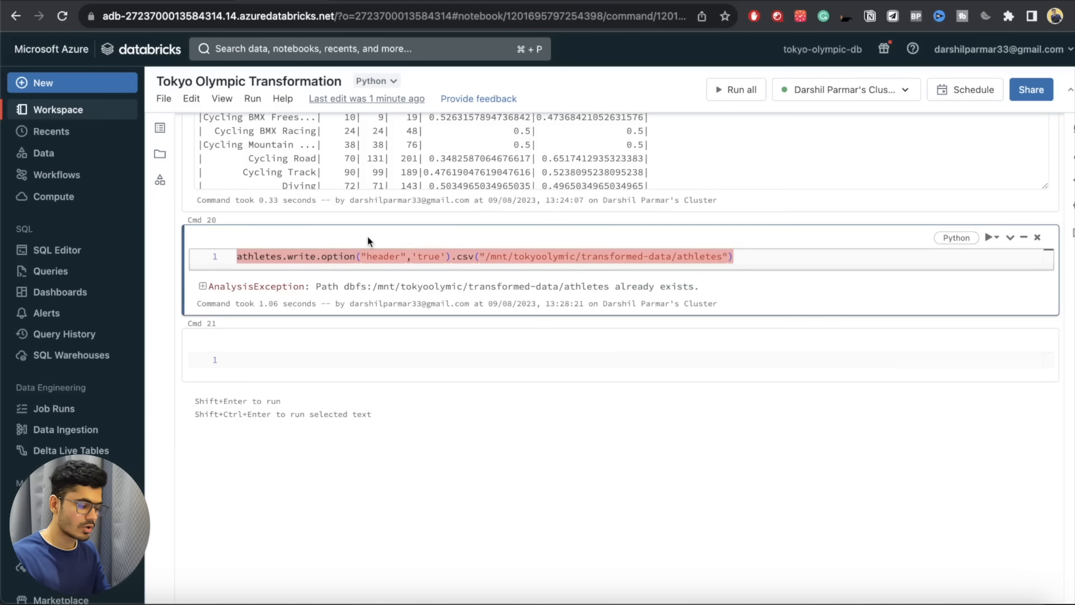
type("mode().")
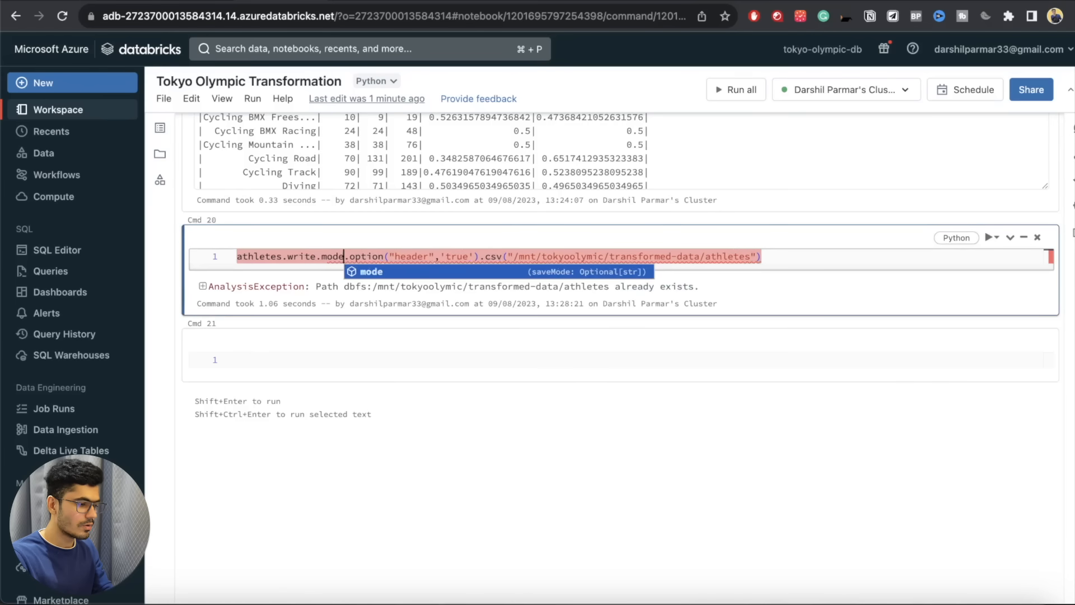
key("Left")
key("Left")
type("\"overwr")
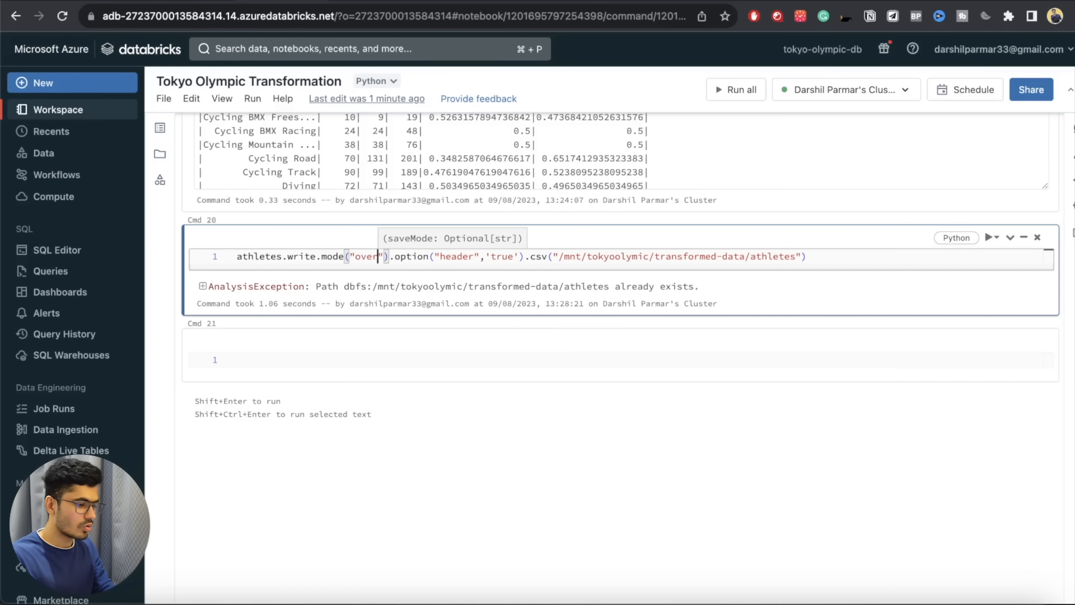
type("ite")
key("shift+Return")
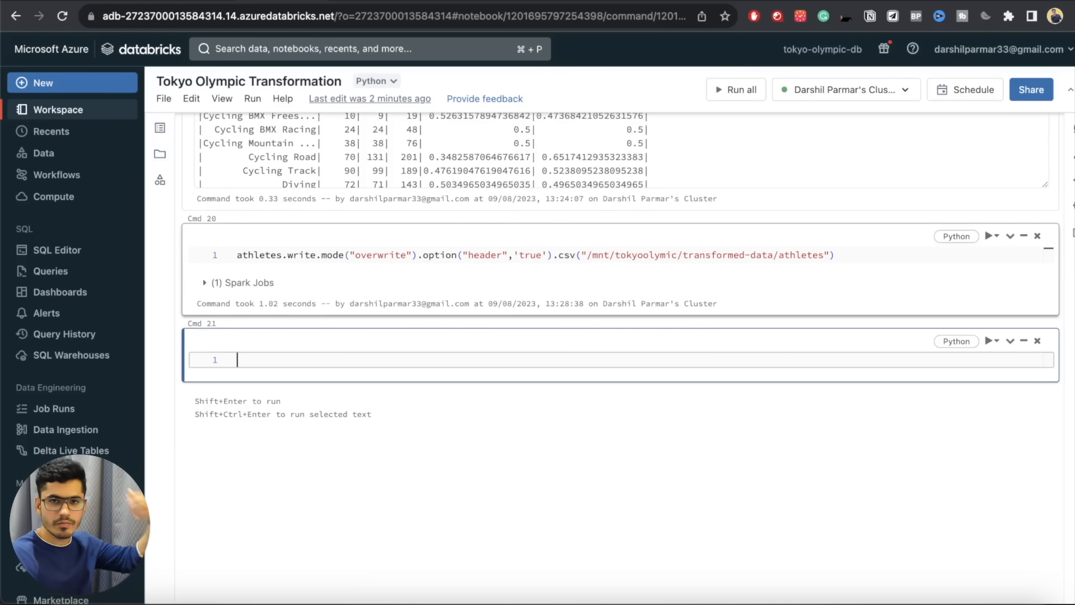
- In the Azure portal, reload the athletes folder by reopening it from transformed-data, and download its part-00000 CSV file
left_click(223, 1)
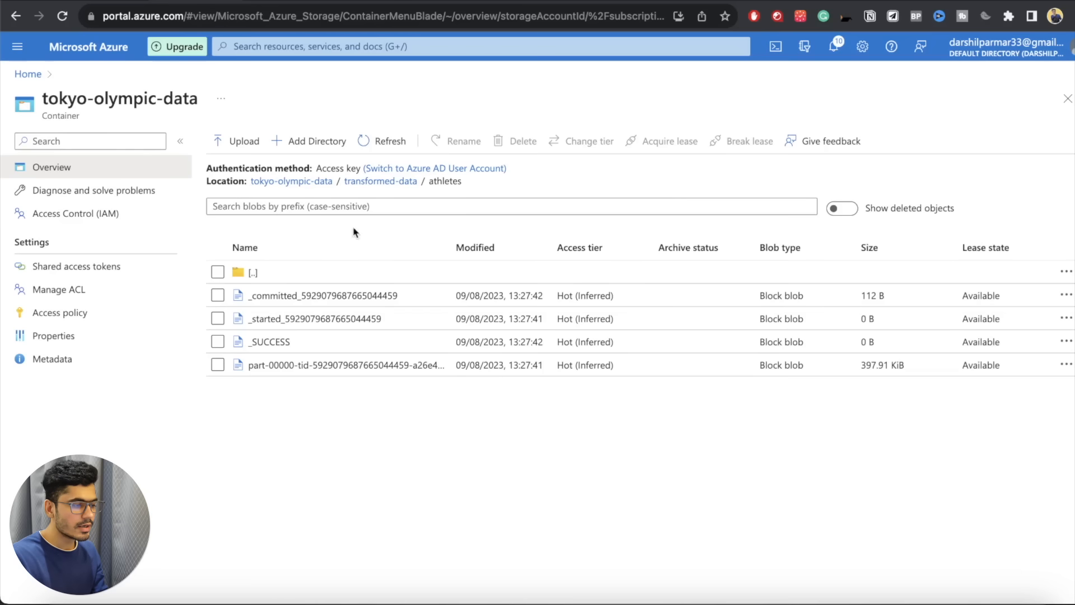
left_click(251, 272)
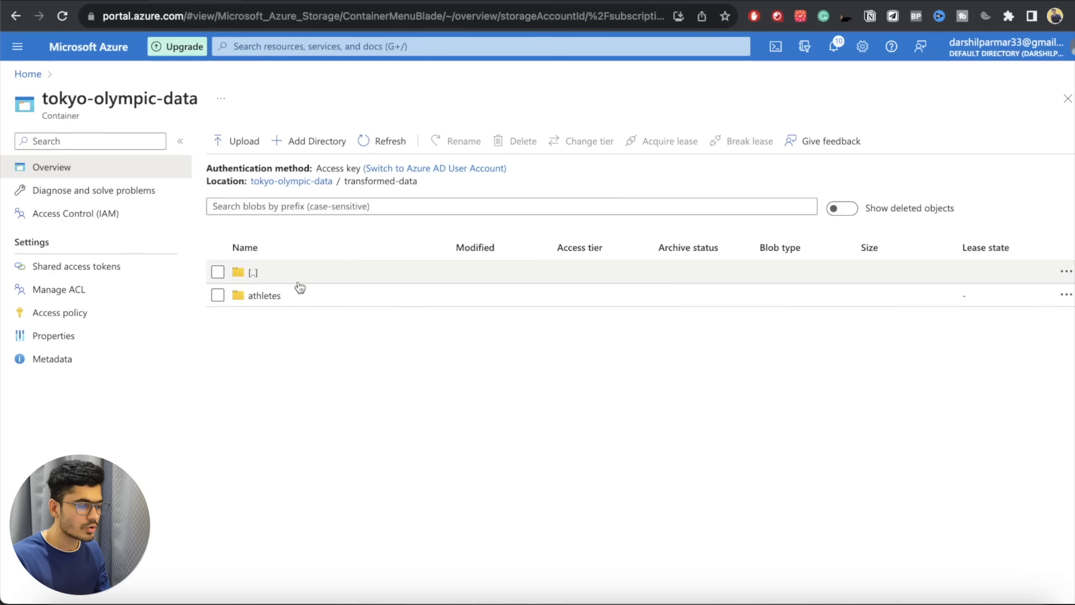
left_click(269, 297)
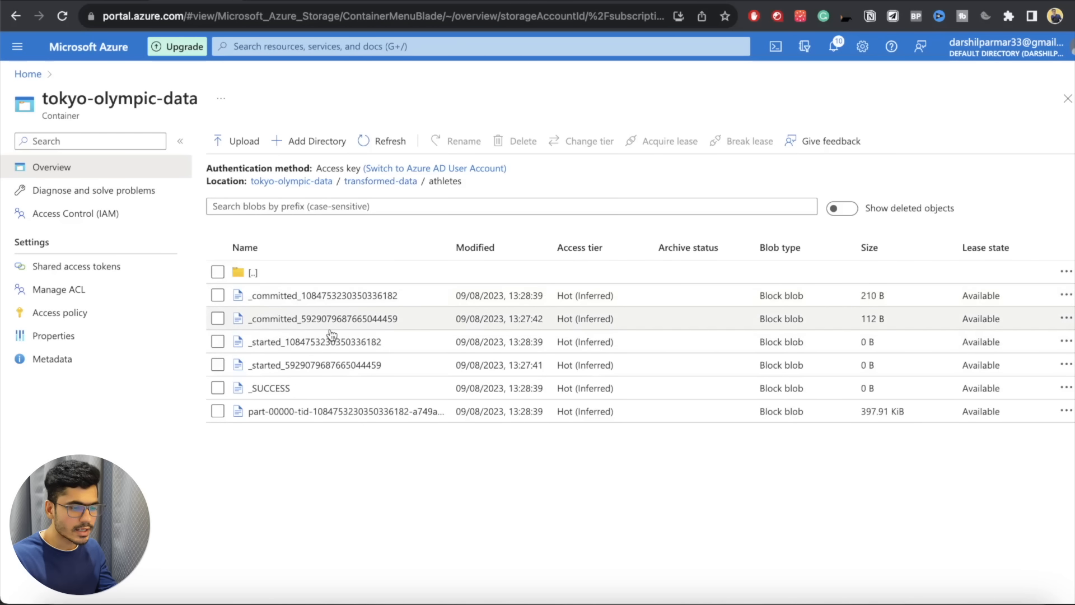
left_click(247, 413)
left_click(583, 141)
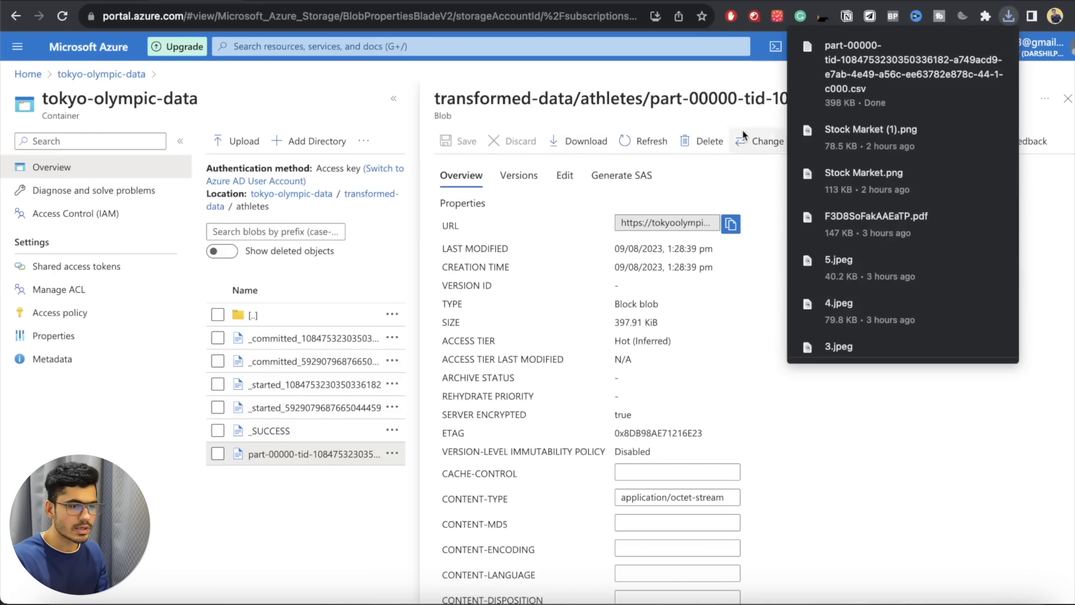
- Open the downloaded part-00000 CSV in the spreadsheet app, inspect the PersonName, Country and Discipline columns, and quit the app
left_click(850, 84)
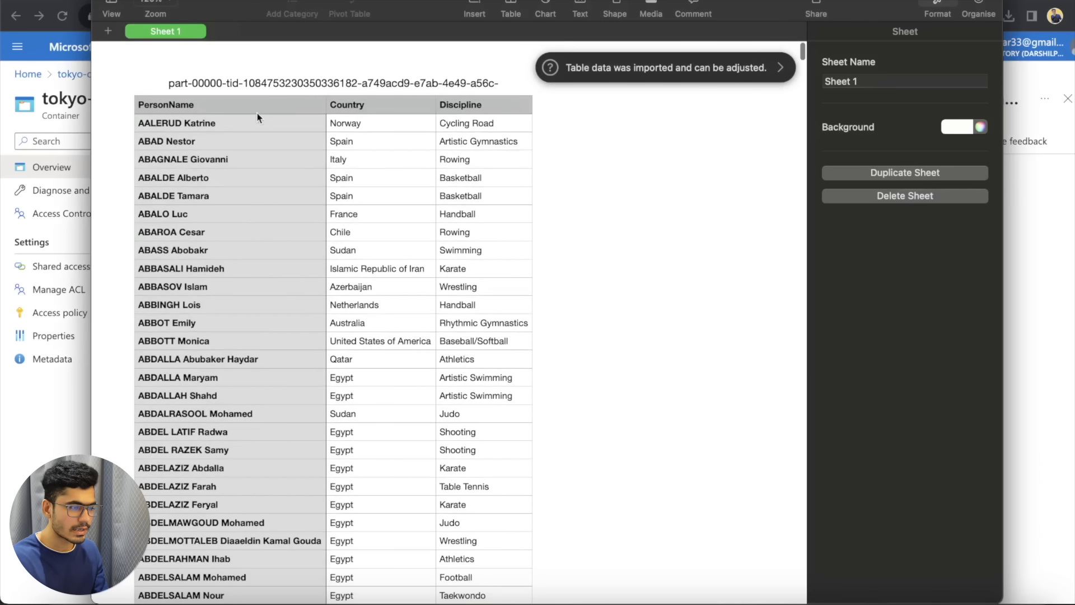
left_click_drag(257, 112, 413, 263)
left_click(516, 247)
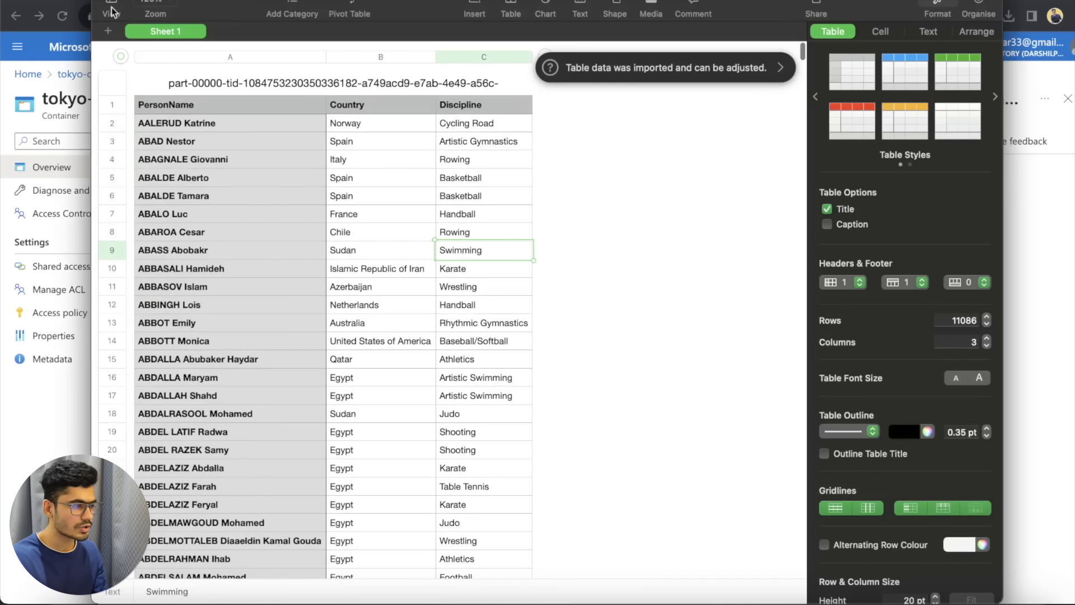
key("super+q")
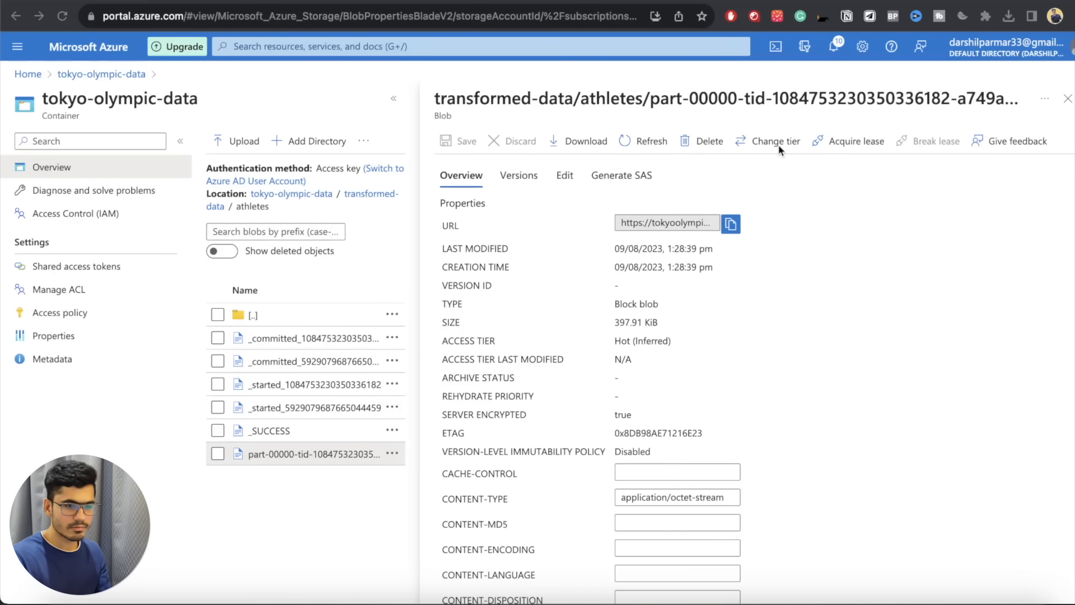
- Close the part-00000 blob details, select that file in the athletes listing, and return to the transformed-data folder
left_click(1067, 99)
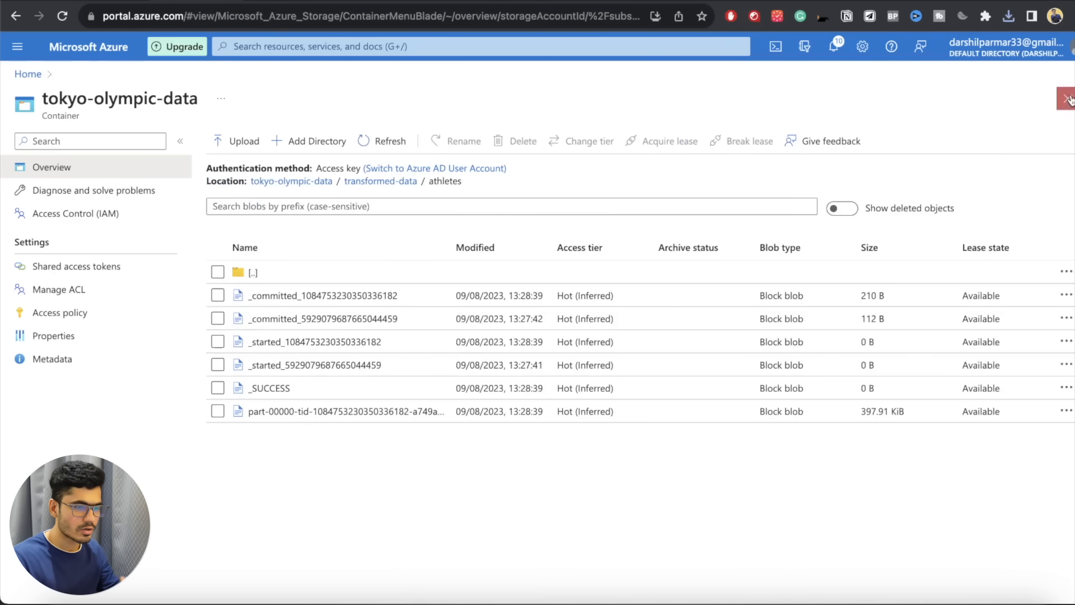
left_click(220, 411)
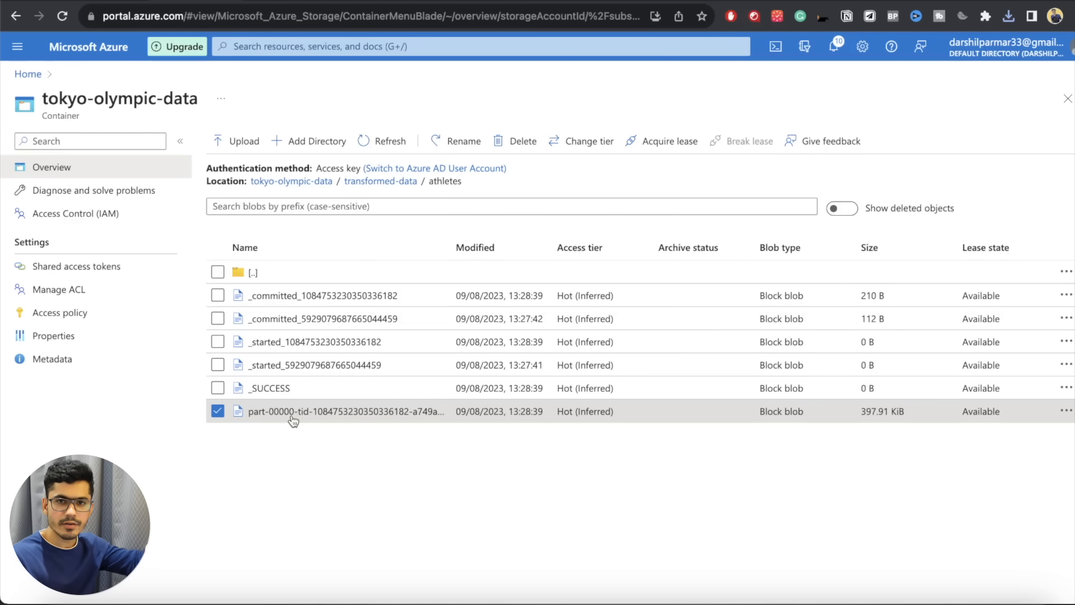
left_click(253, 272)
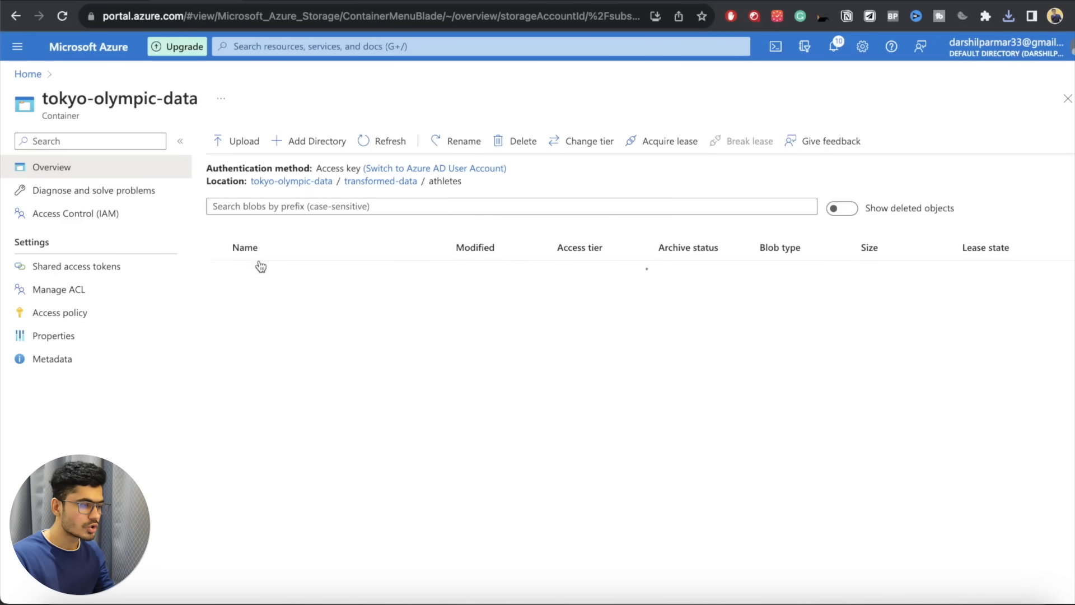
- In the Databricks notebook, insert .repartition(3) between athletes and .write in the athletes write statement and run the cell
left_click(282, 1)
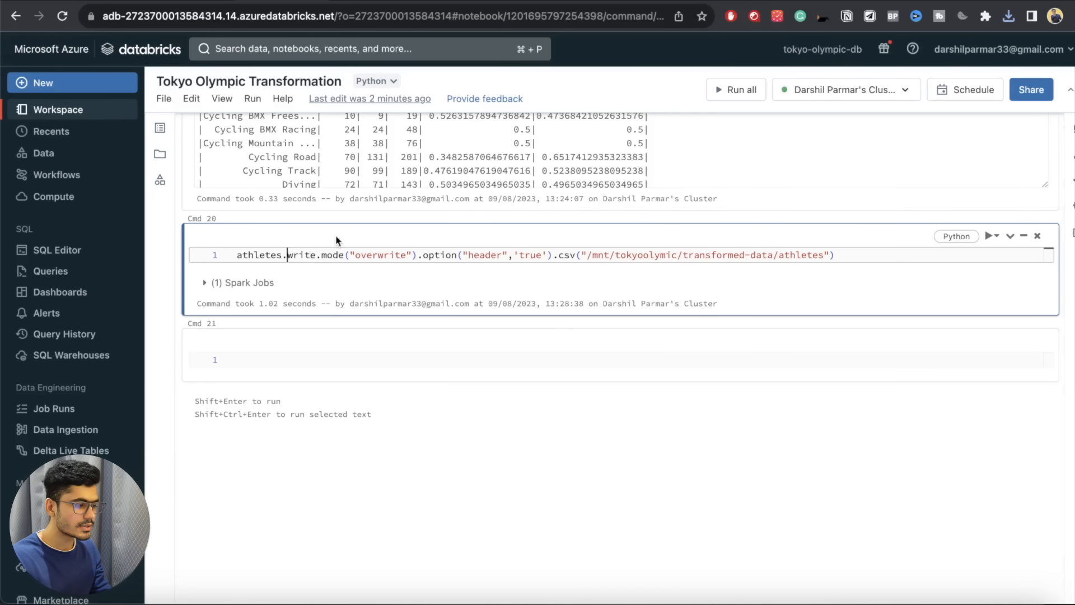
type("repartition(")
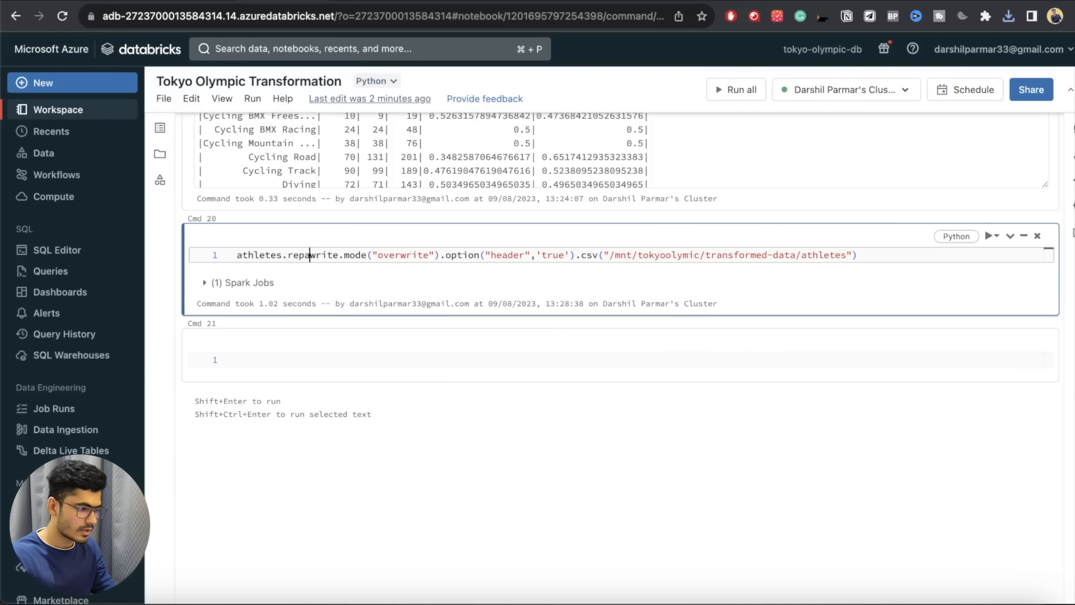
type("1)")
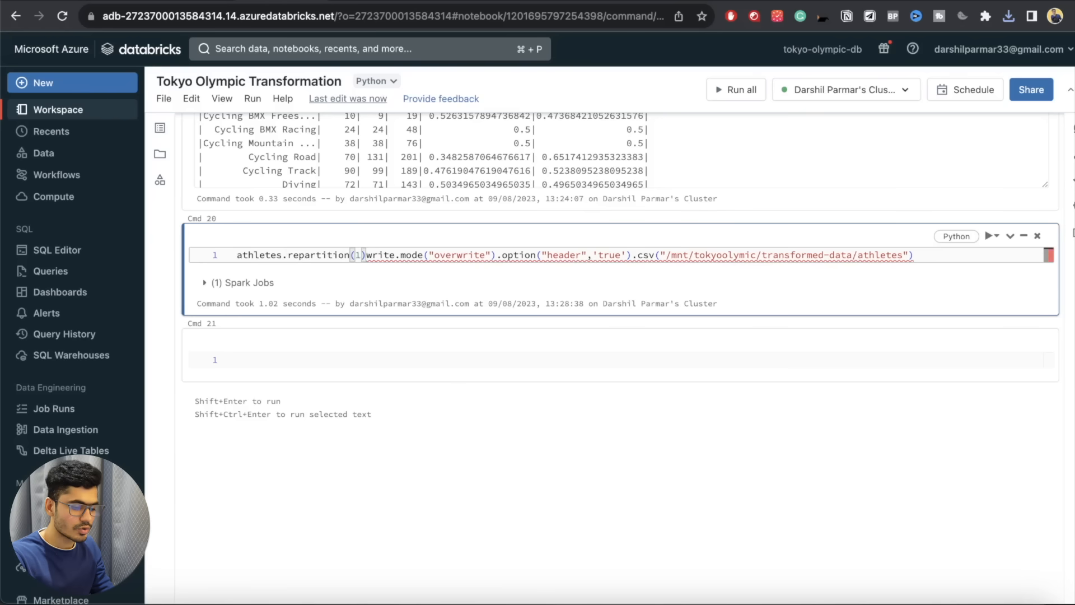
type(".")
left_click(357, 252)
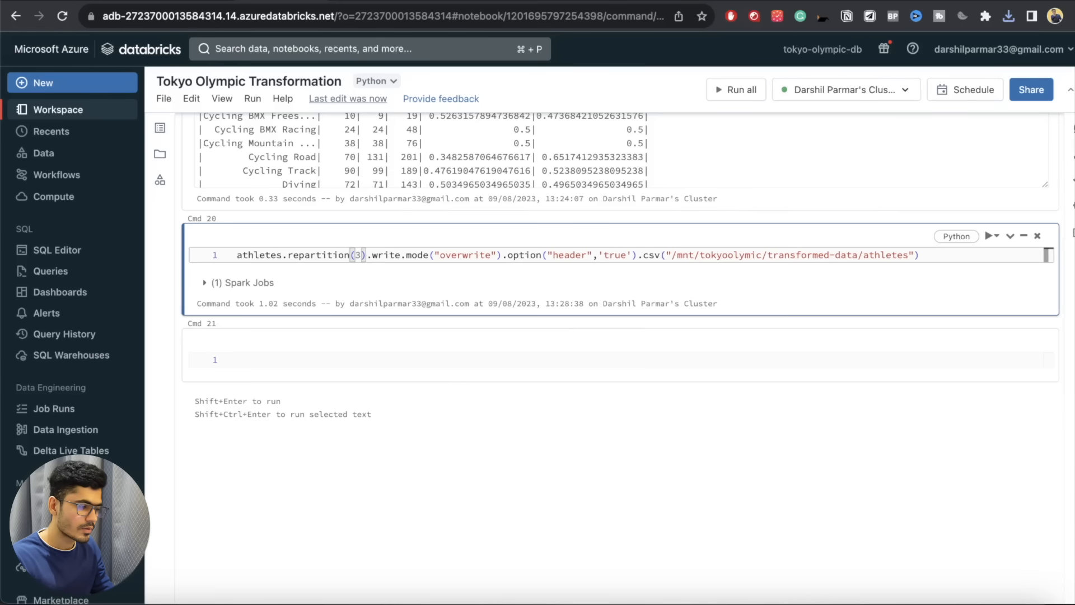
key("shift+Return")
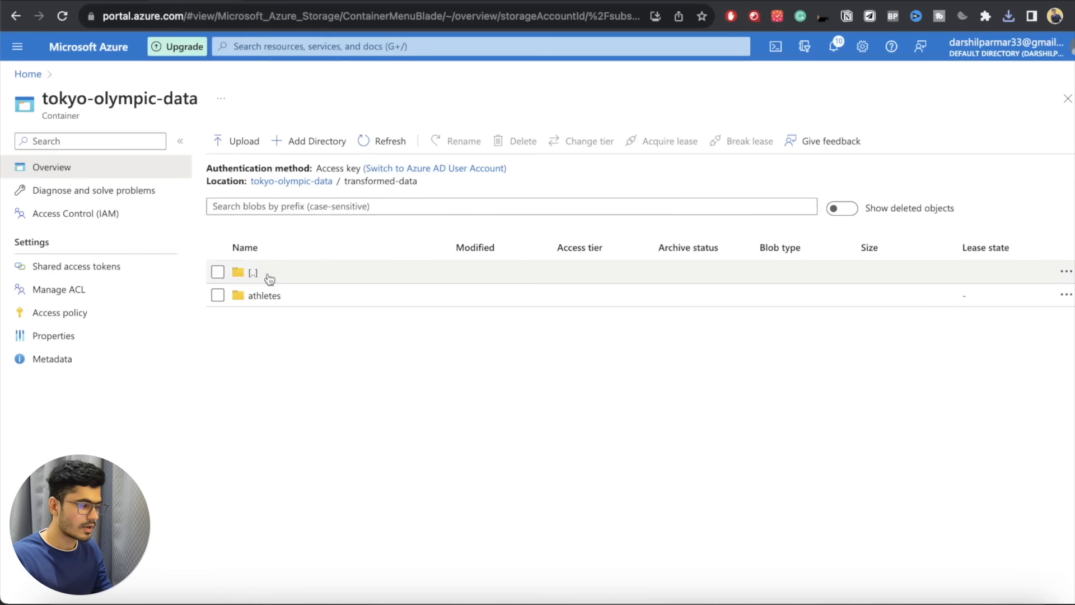
- In the Azure portal, open the athletes folder to examine its part files, and go back up to transformed-data
left_click(264, 295)
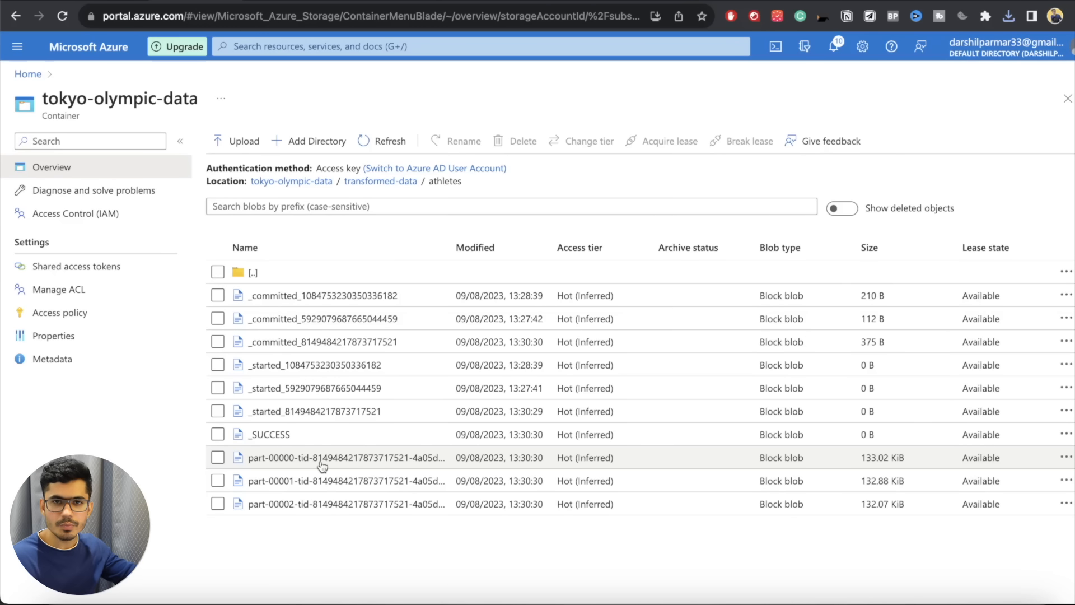
left_click(257, 277)
- In the Databricks notebook, set the athletes repartition count to 1 and run the cell
left_click(285, 1)
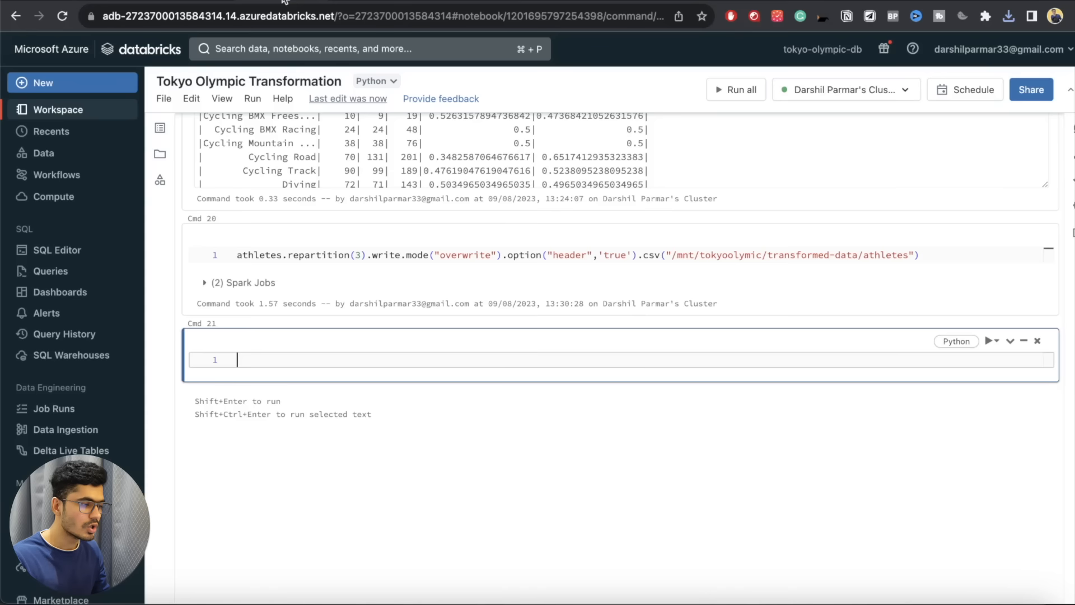
left_click(360, 255)
key("shift+Return")
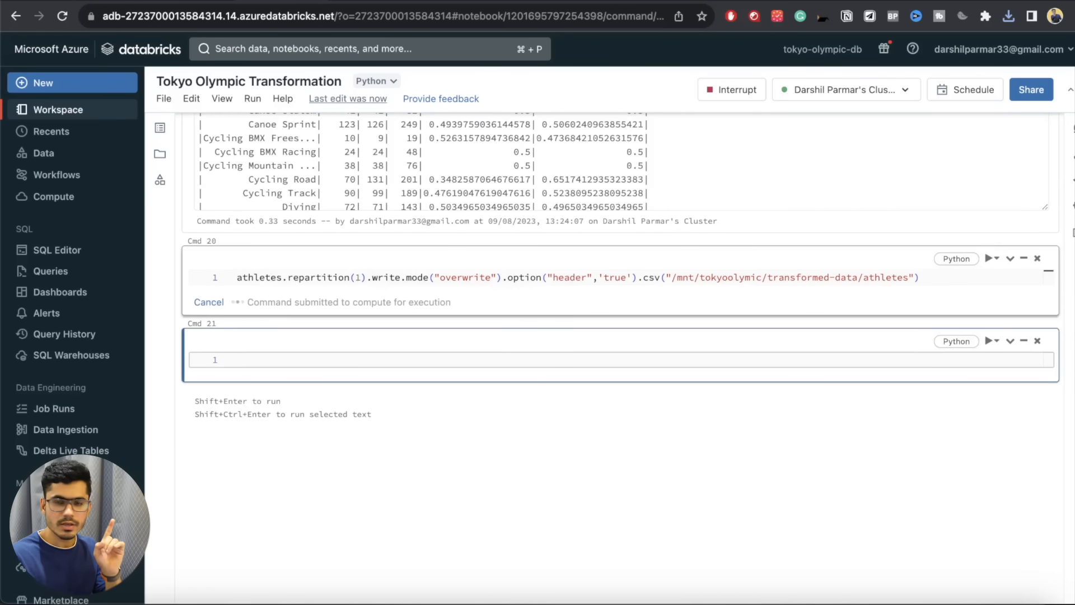
- In the Azure portal, check the athletes folder's files, return to transformed-data, and delete the athletes folder
left_click(255, 1)
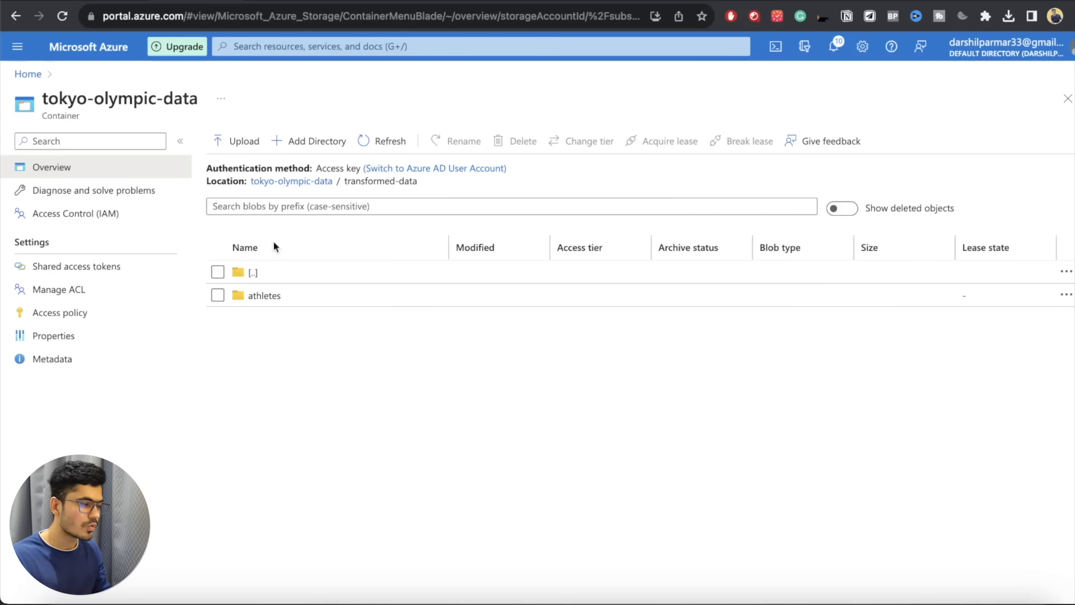
left_click(260, 296)
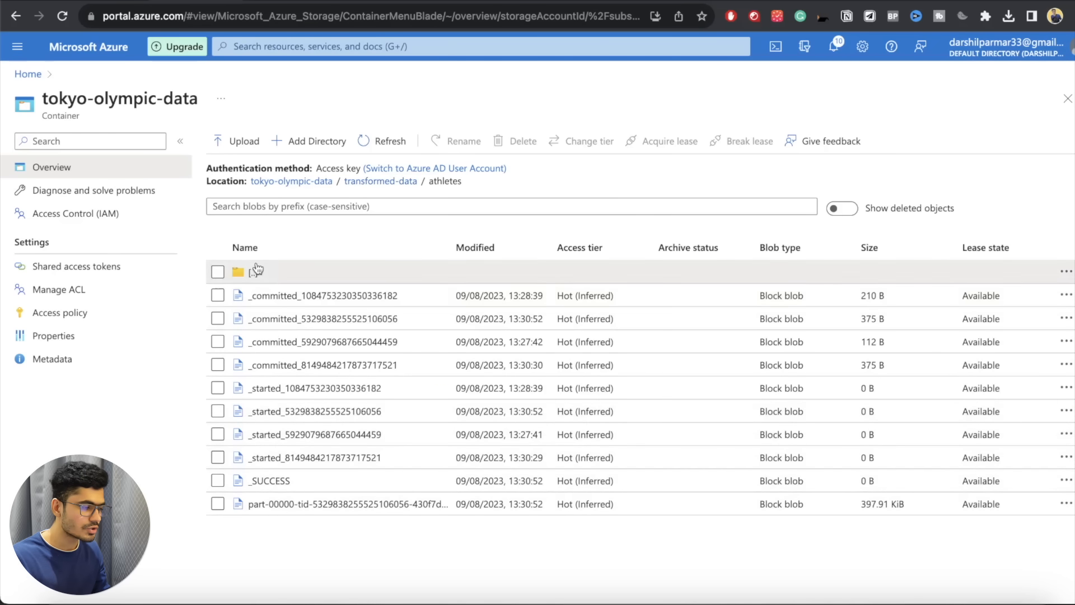
left_click(254, 271)
left_click(218, 295)
left_click(514, 141)
key("Return")
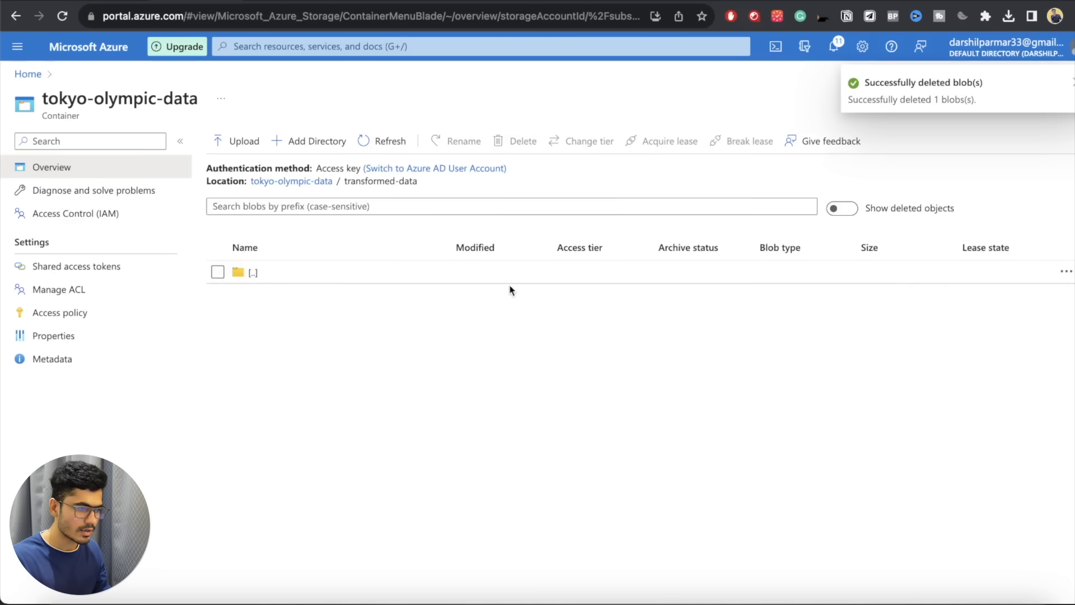
- Back in the Databricks notebook, rerun the athletes write cell to regenerate the deleted folder
left_click(257, 1)
left_click(281, 255)
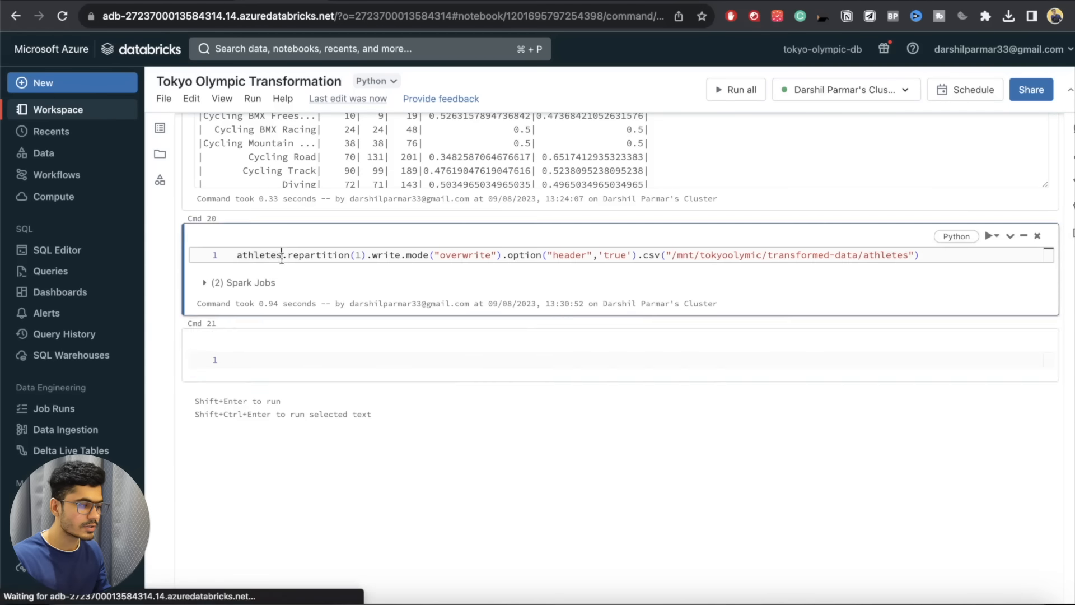
key("shift+Return")
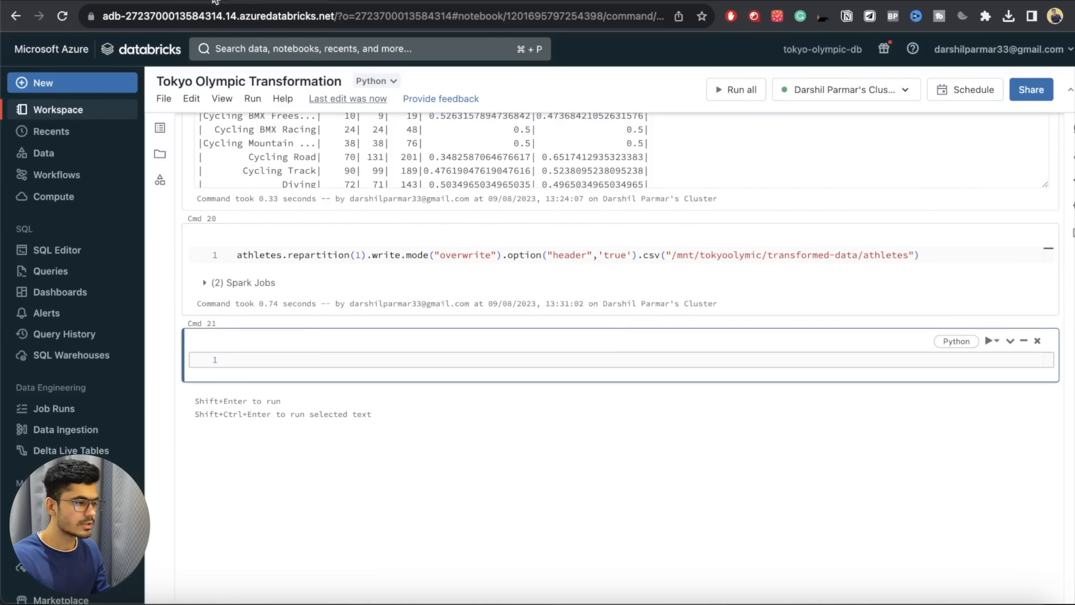
- In the Azure portal, refresh transformed-data, open the athletes folder, view the part-00000 file's properties, and close them
left_click(215, 1)
left_click(382, 141)
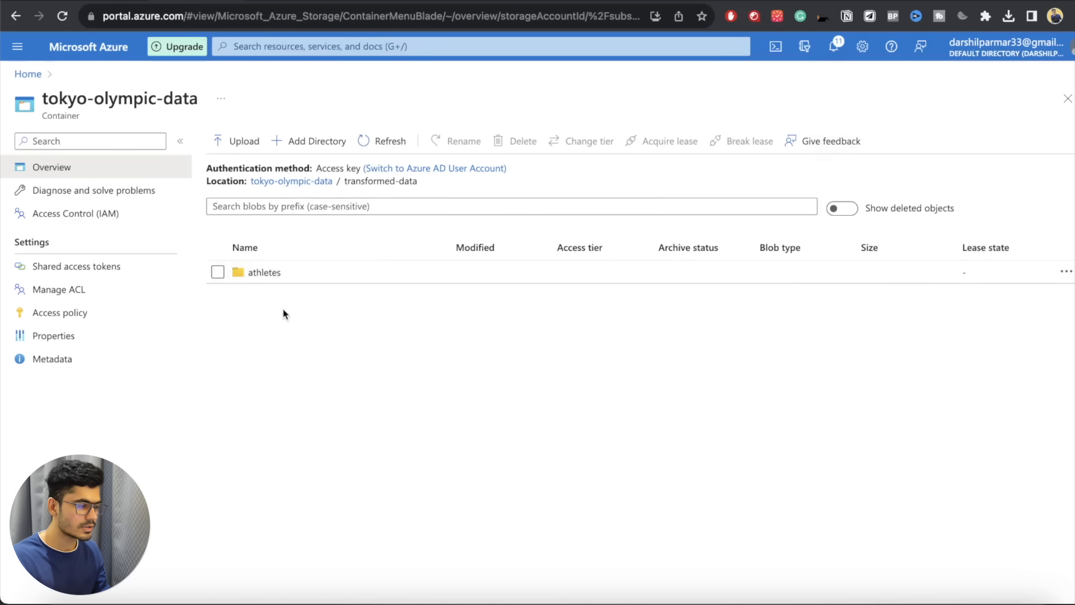
left_click(263, 272)
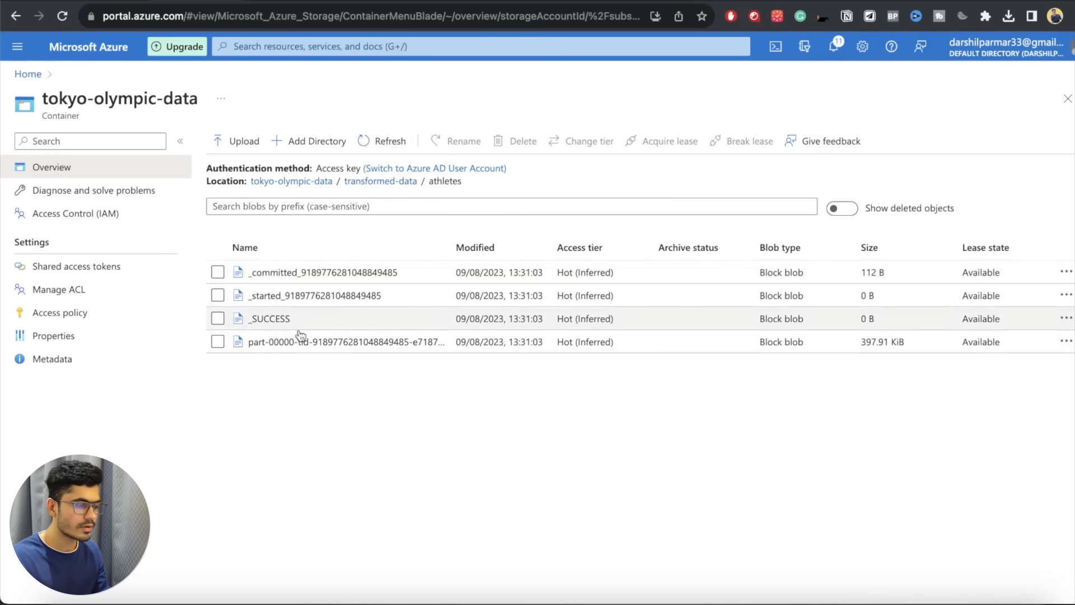
left_click(265, 342)
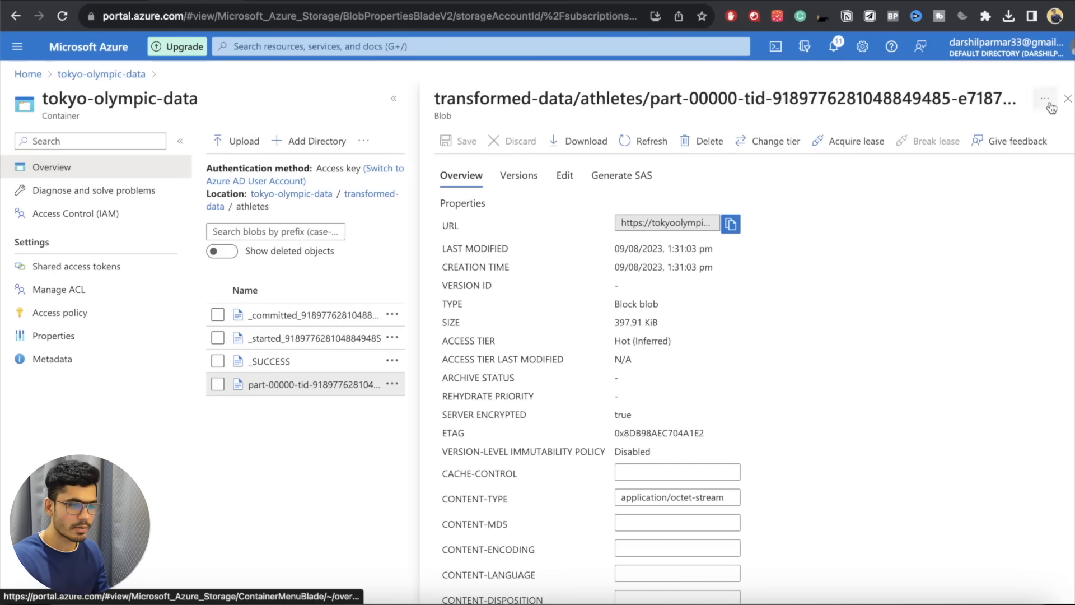
left_click(1068, 99)
- In the notebook's last cell, add repartition(1) overwrite CSV writes with headers for coaches, entriesgender, medals and teams, targeting folders under /mnt/test/output/
left_click(277, 1)
scroll(393, 350, "up", 20)
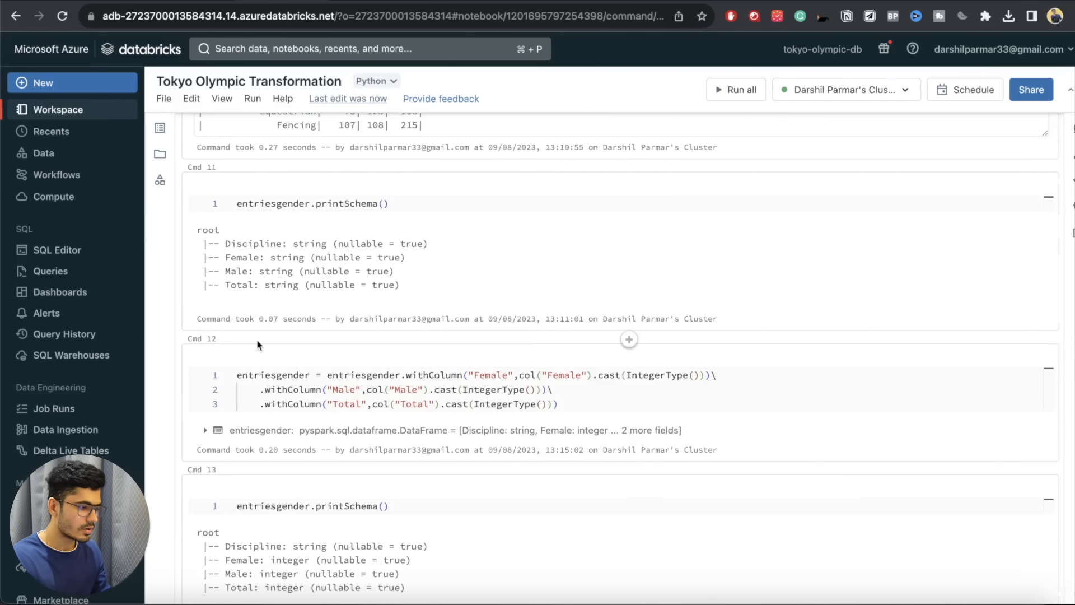
scroll(629, 341, "up", 10)
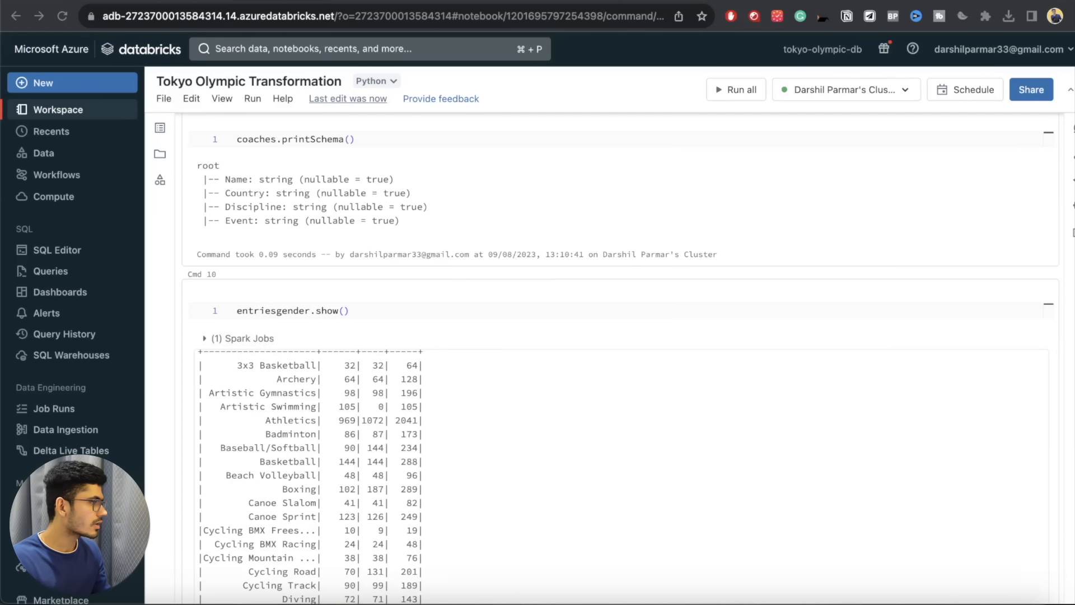
scroll(439, 293, "down", 20)
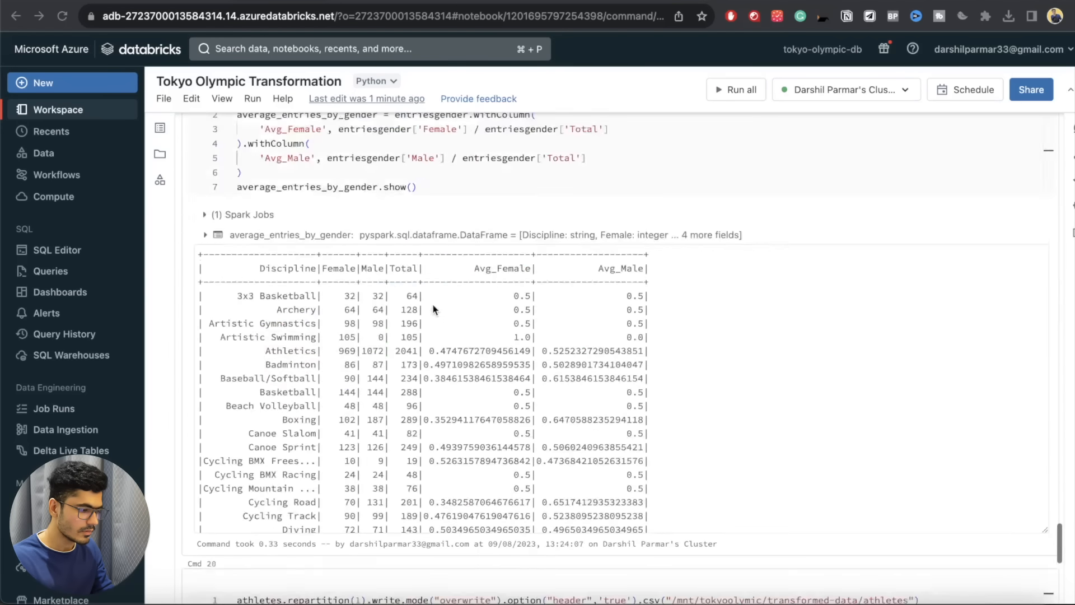
scroll(392, 325, "down", 5)
left_click(336, 257)
type("coaches.repartition(1).write.mode(\"overwrite\").option(\"header\",\"true\").csv(\"/mnt/test/output/coaches\") entriesgender.repartition(1).write.mode(\"overwrite\").option(\"header\",\"true\").csv(\"/mnt/test/output/entriesgender\") medals.repartition(1).write.mode(\"overwrite\").option(\"header\",\"true\").csv(\"/mnt/test/output/medals\") teams.repartition(1).write.mode(\"overwrite\").option(\"header\",\"true\").csv(\"/mnt/test/output/teams\")")
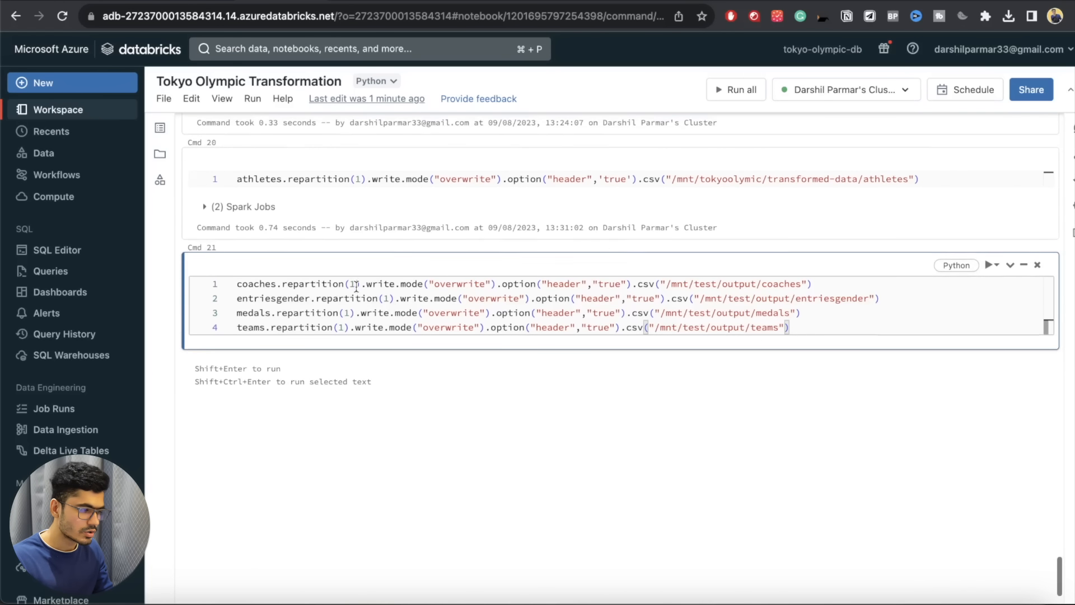
- Replace /mnt/test/output/ with the athletes statement's /mnt/tokyoolymic/transformed-data/ path in all four new write statements and run the cell
left_click_drag(865, 178, 672, 180)
key("super+c")
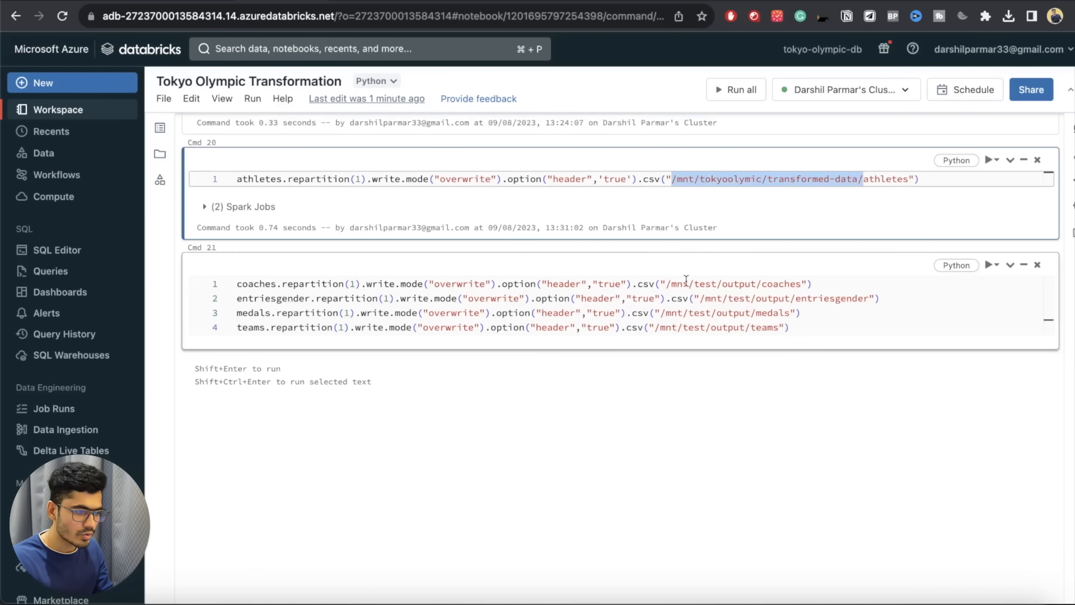
left_click_drag(667, 283, 763, 284)
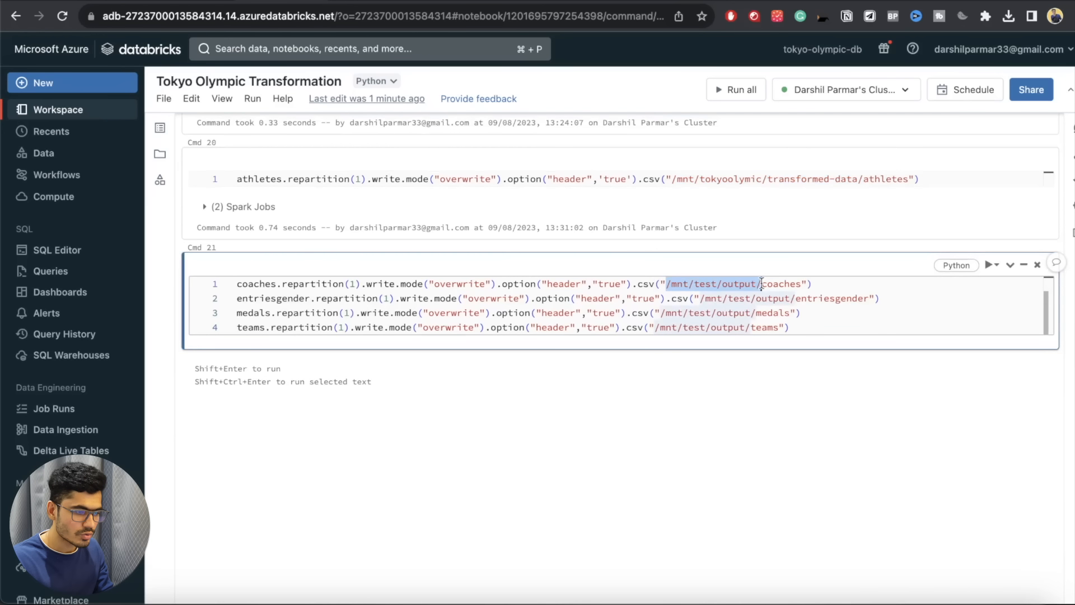
key("super+v")
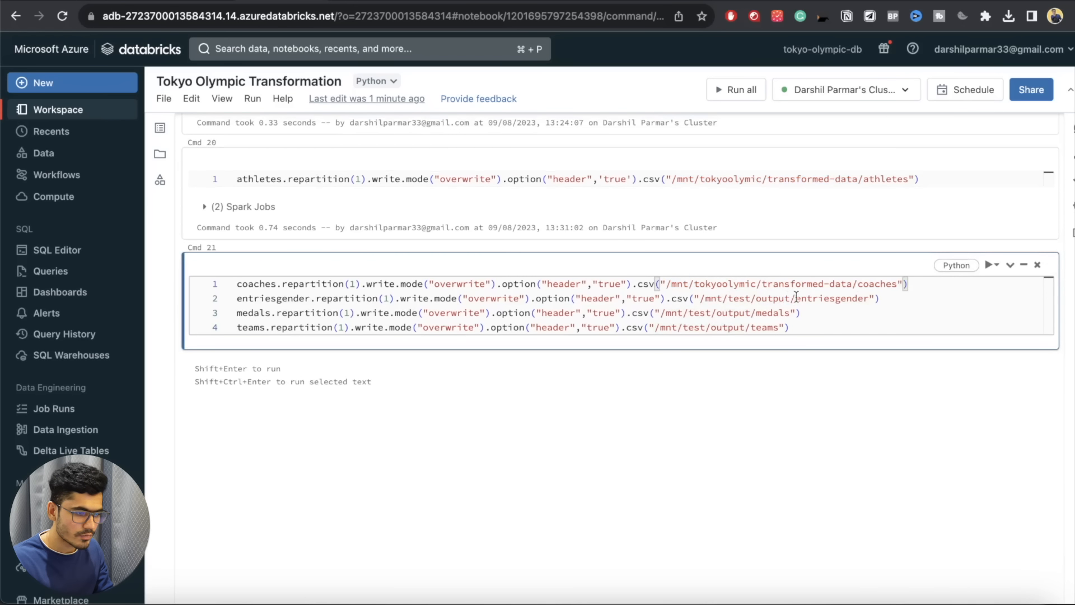
left_click_drag(796, 297, 694, 298)
key("super+v")
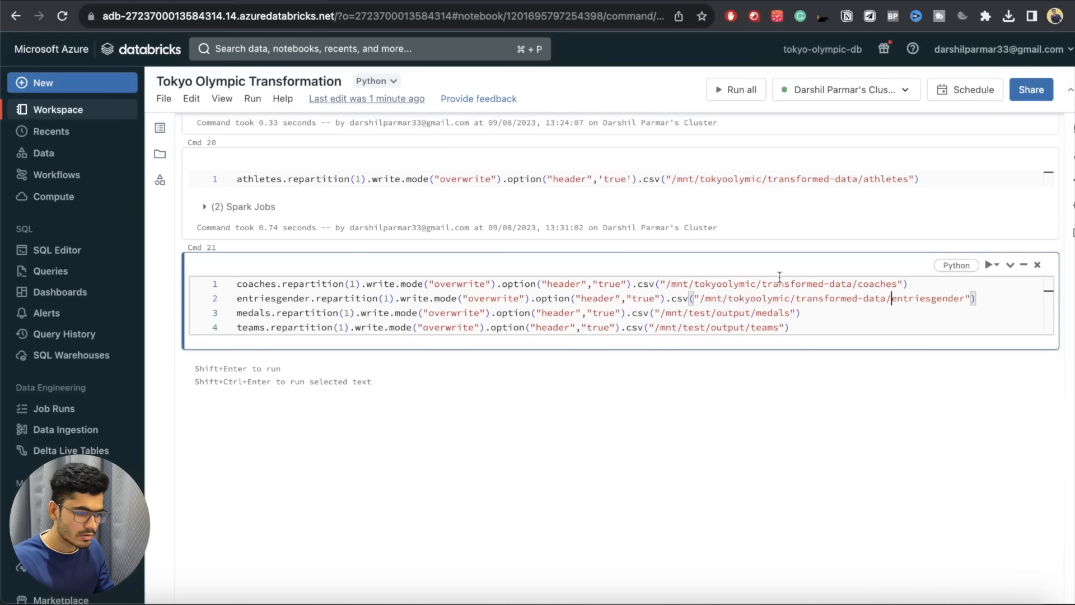
mouse_move(755, 312)
left_mouse_down()
mouse_move(661, 313)
mouse_move(750, 328)
left_mouse_up()
key("super+v")
key("super+v")
key("shift+Return")
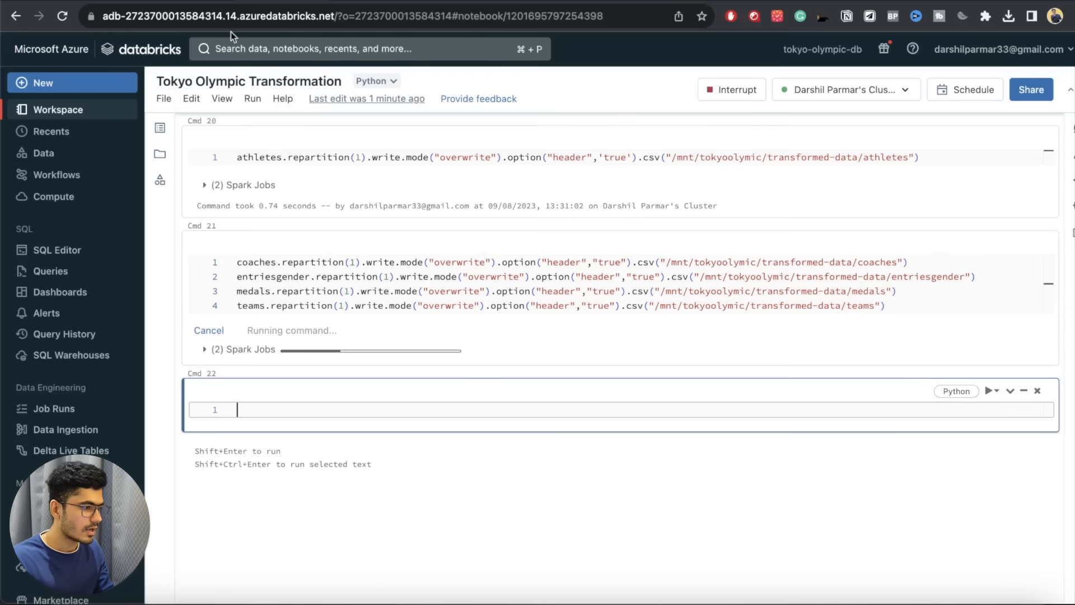
- In the Azure portal, refresh the listing and go up to transformed-data to check the folders written for each DataFrame
left_click(187, 0)
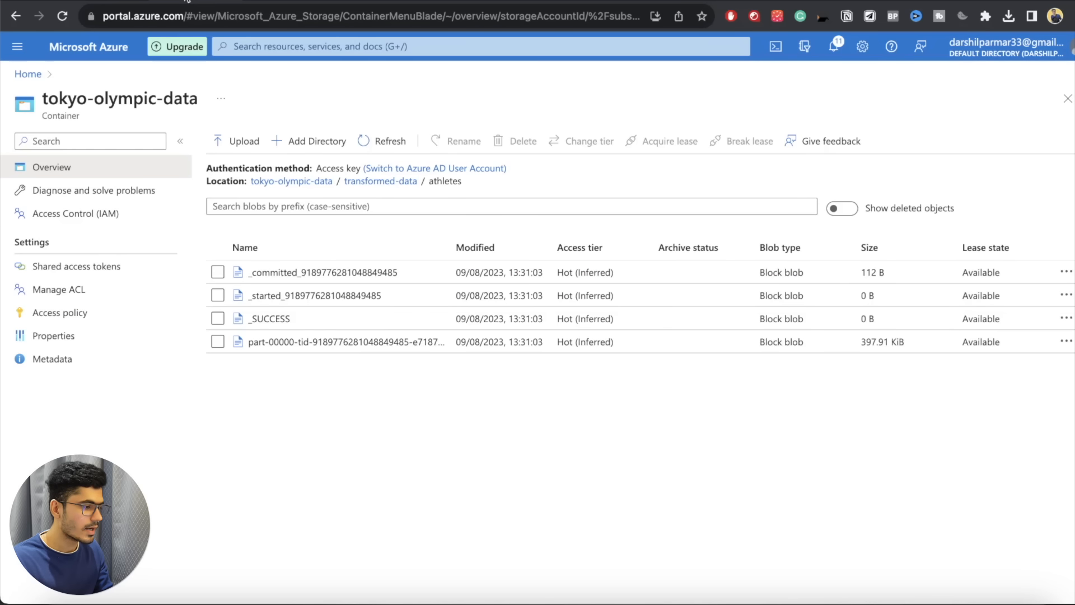
left_click(363, 143)
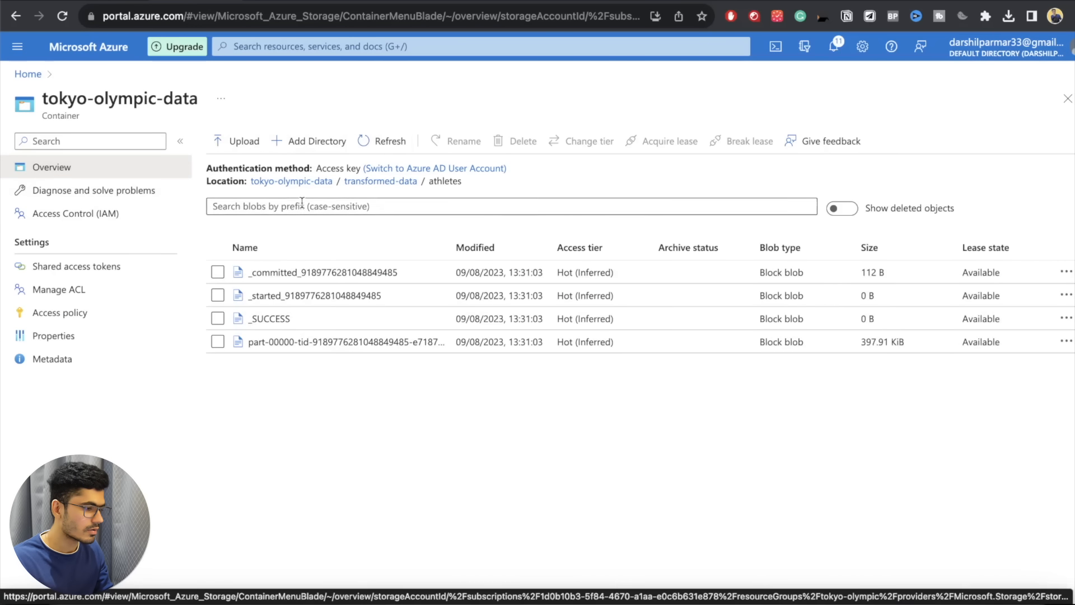
left_click(372, 187)
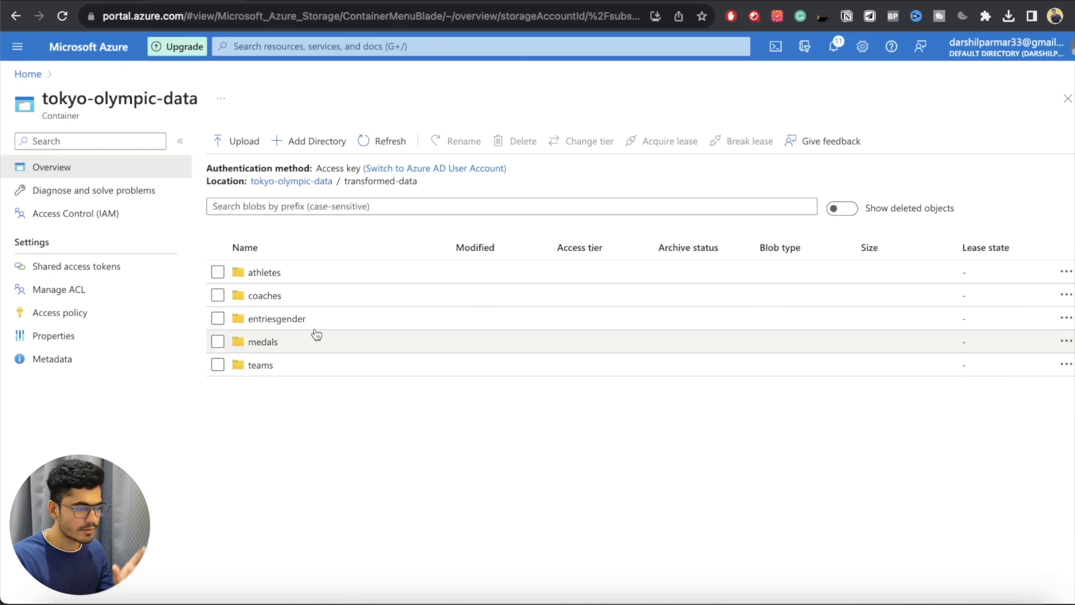